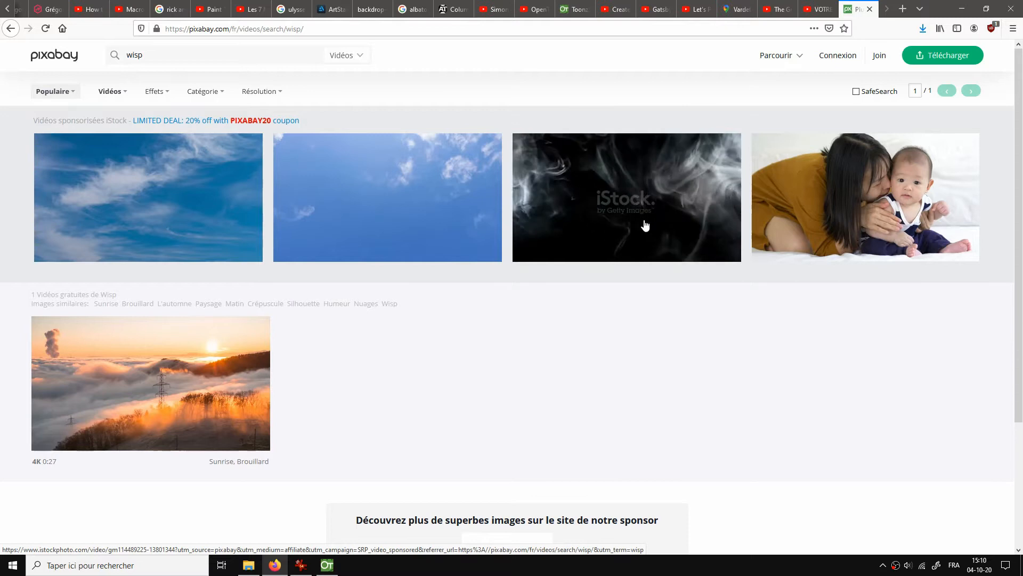
Switch to OpenToonz, create a Toonz Raster level named CM, and rename its column tr-os
{"action": "left_click", "coordinate": [338, 564]}
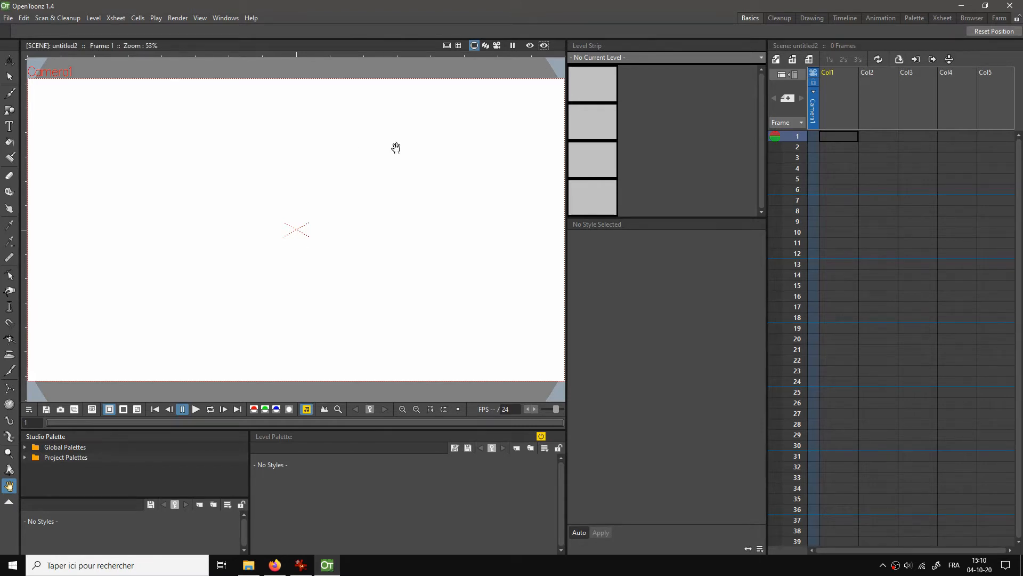
{"action": "left_click", "coordinate": [810, 60]}
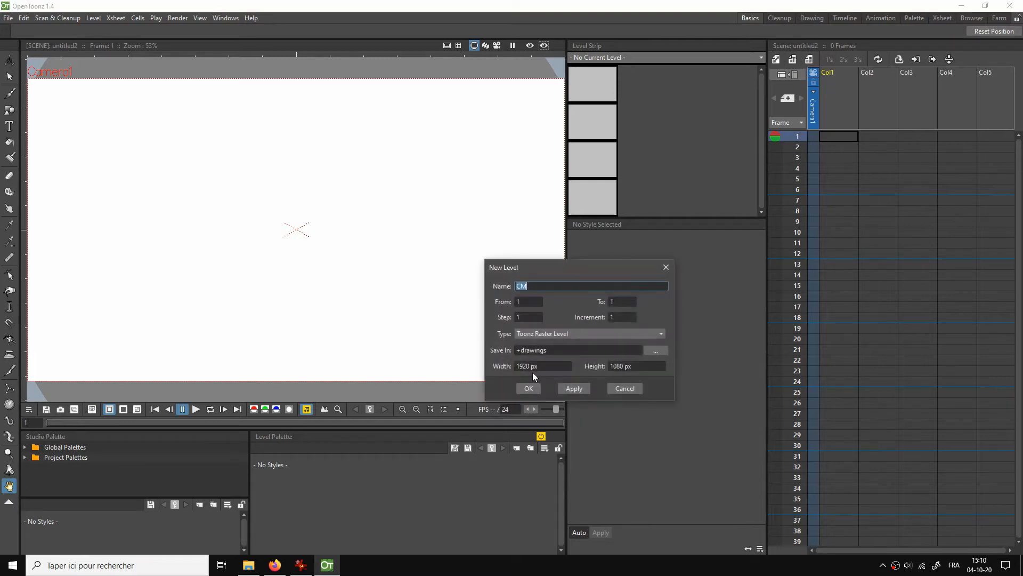
{"action": "left_click", "coordinate": [528, 388]}
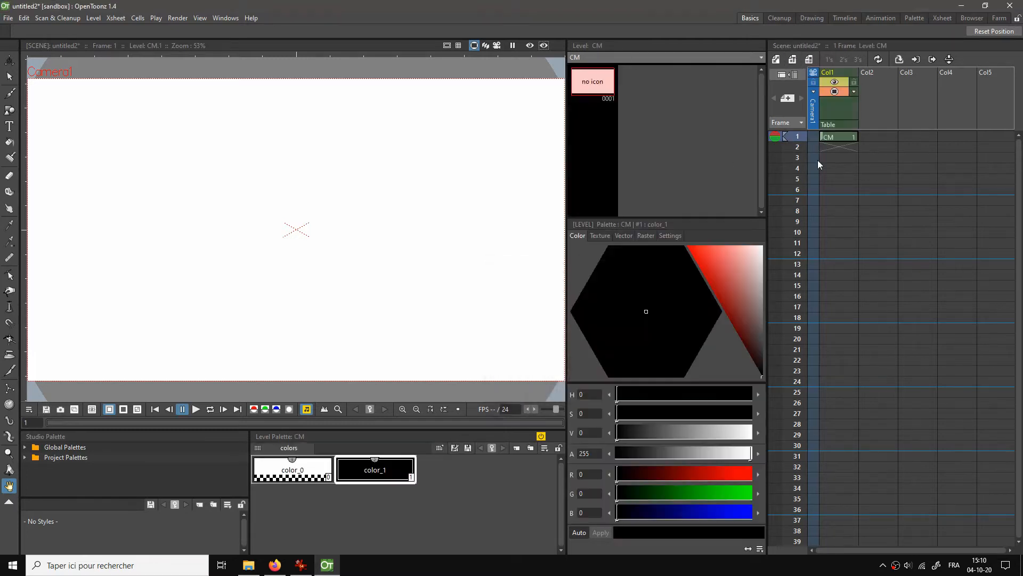
{"action": "double_click", "coordinate": [837, 73]}
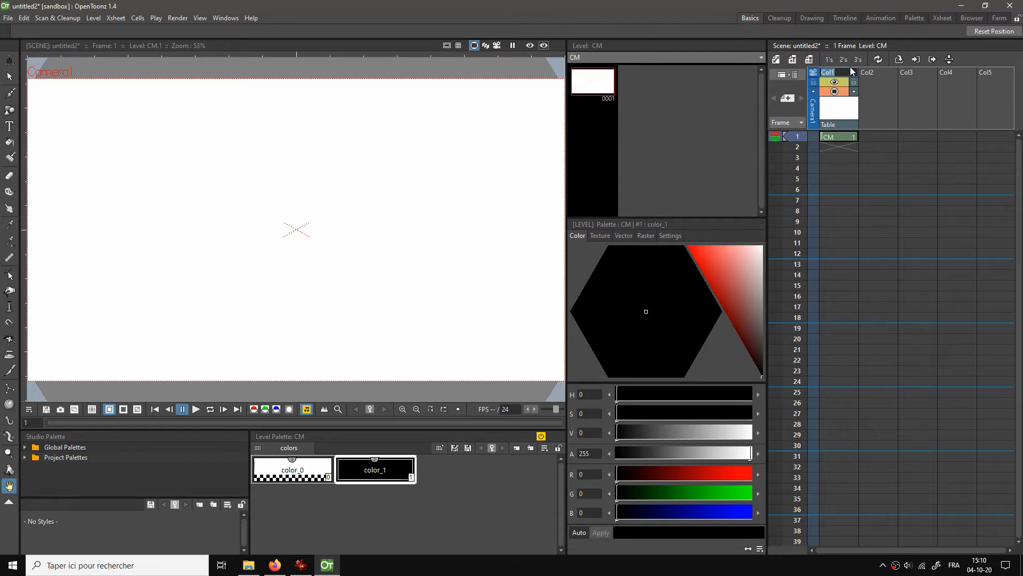
{"action": "type", "text": "tr-os"}
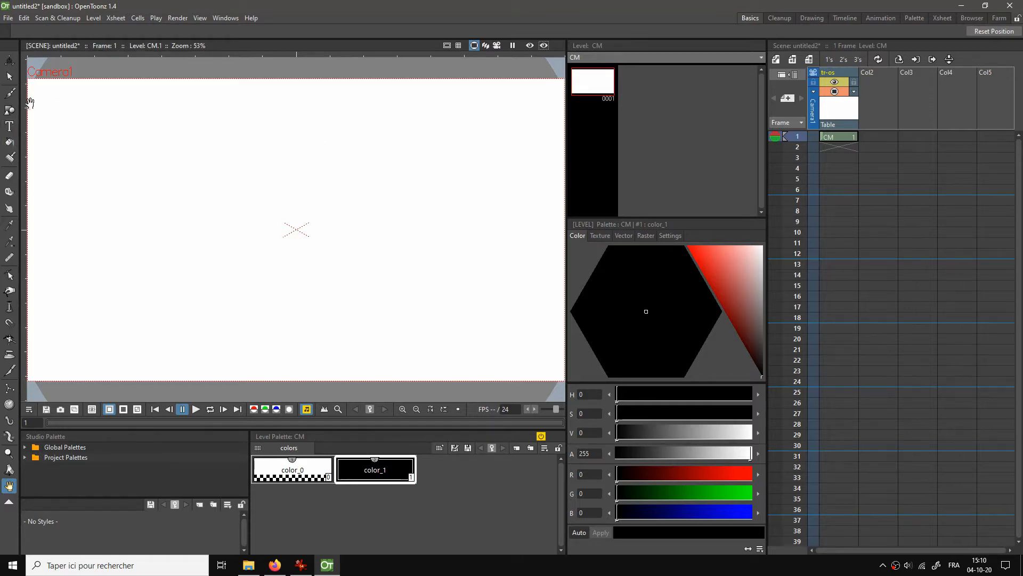
Draw a closed black bone outline with the Brush tool, slanting across the lower half of the camera frame
{"action": "left_click", "coordinate": [9, 93]}
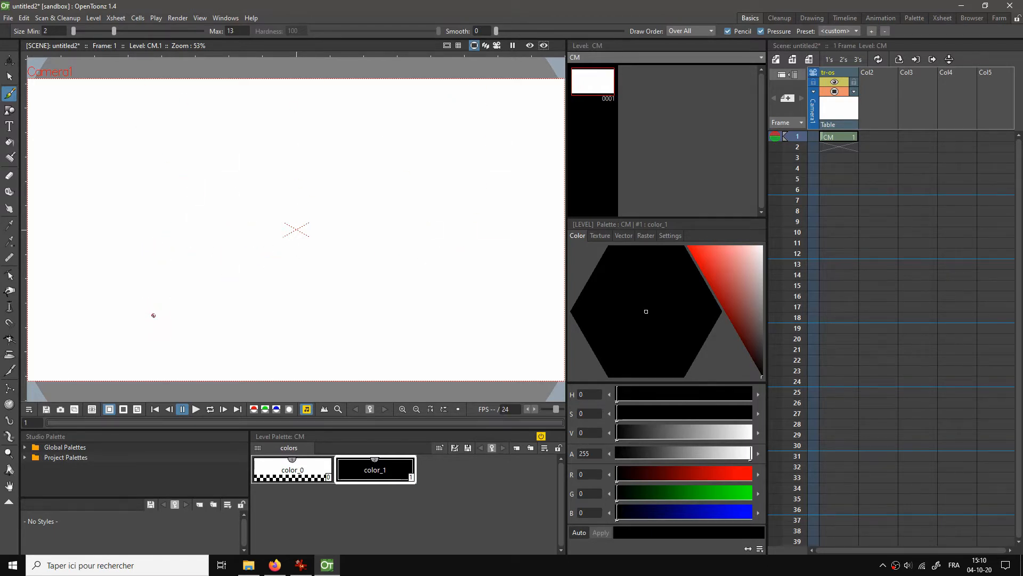
{"action": "mouse_move", "coordinate": [154, 315]}
{"action": "left_mouse_down"}
{"action": "mouse_move", "coordinate": [123, 338]}
{"action": "mouse_move", "coordinate": [133, 362]}
{"action": "mouse_move", "coordinate": [214, 325]}
{"action": "mouse_move", "coordinate": [371, 286]}
{"action": "mouse_move", "coordinate": [451, 296]}
{"action": "mouse_move", "coordinate": [484, 278]}
{"action": "mouse_move", "coordinate": [478, 260]}
{"action": "mouse_move", "coordinate": [442, 259]}
{"action": "left_mouse_up"}
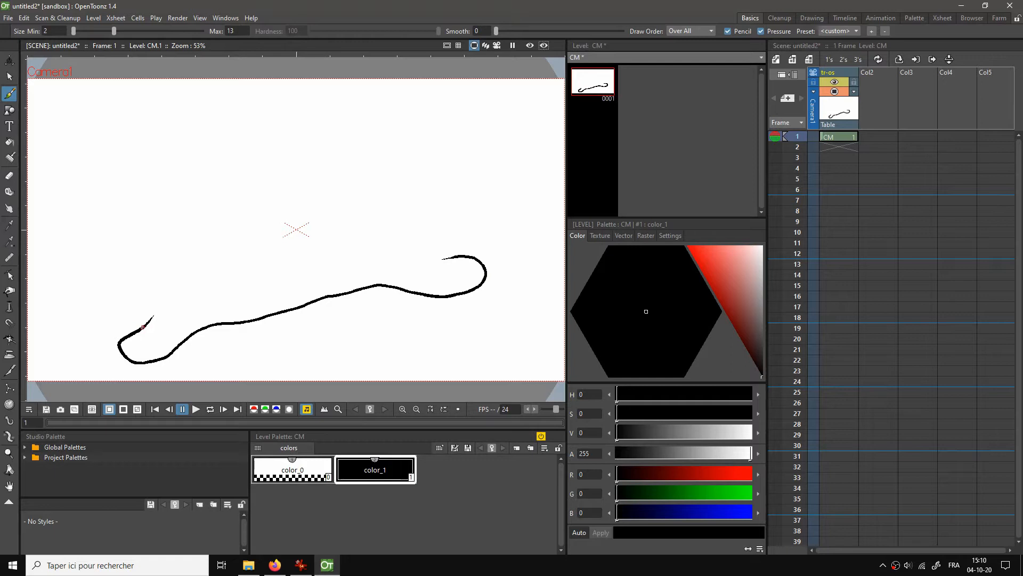
{"action": "mouse_move", "coordinate": [143, 327]}
{"action": "left_mouse_down"}
{"action": "mouse_move", "coordinate": [128, 309]}
{"action": "mouse_move", "coordinate": [406, 258]}
{"action": "mouse_move", "coordinate": [446, 239]}
{"action": "mouse_move", "coordinate": [463, 247]}
{"action": "mouse_move", "coordinate": [458, 255]}
{"action": "left_mouse_up"}
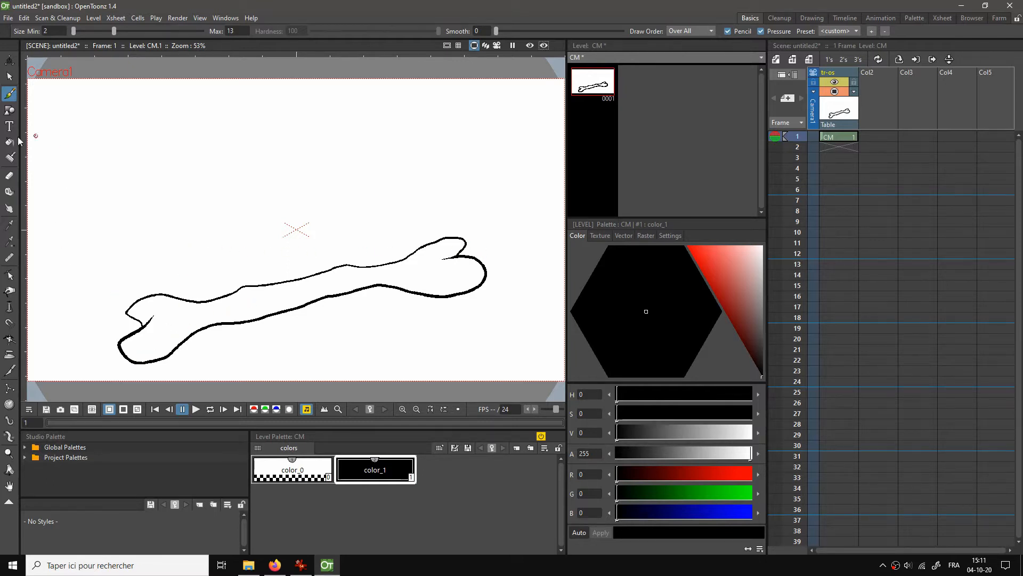
Add a pale yellow-beige style (RGB 229, 212, 140) to the level palette and fill the bone with it
{"action": "left_click", "coordinate": [519, 447]}
{"action": "left_click", "coordinate": [746, 302]}
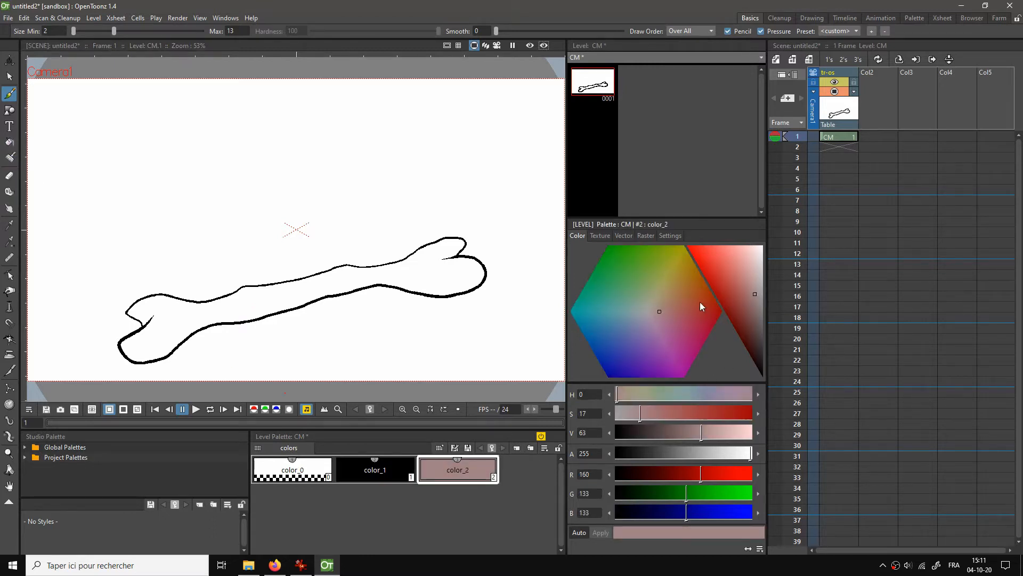
{"action": "left_click", "coordinate": [684, 270]}
{"action": "left_click", "coordinate": [736, 259]}
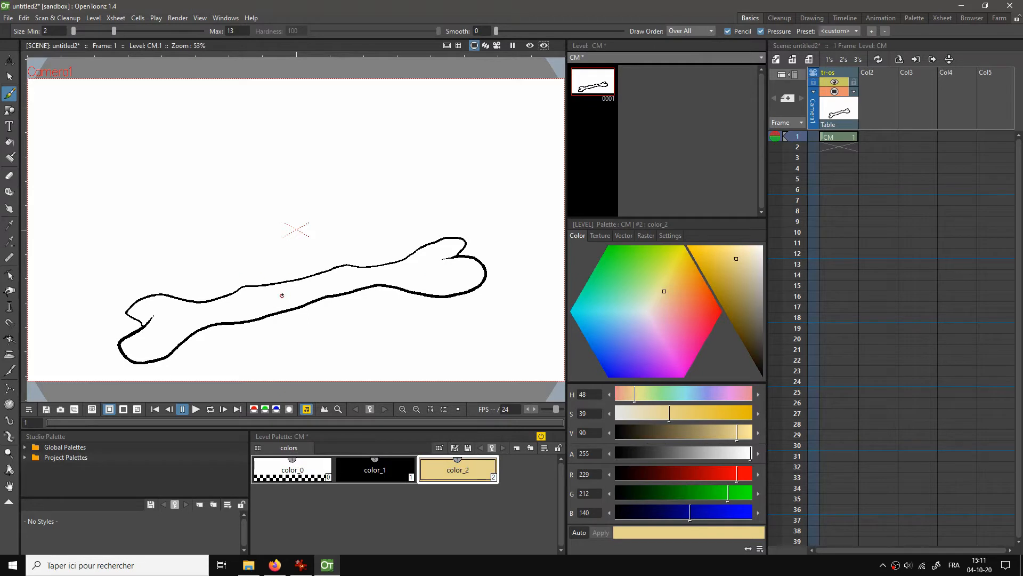
{"action": "key", "text": "f"}
{"action": "left_click", "coordinate": [287, 290]}
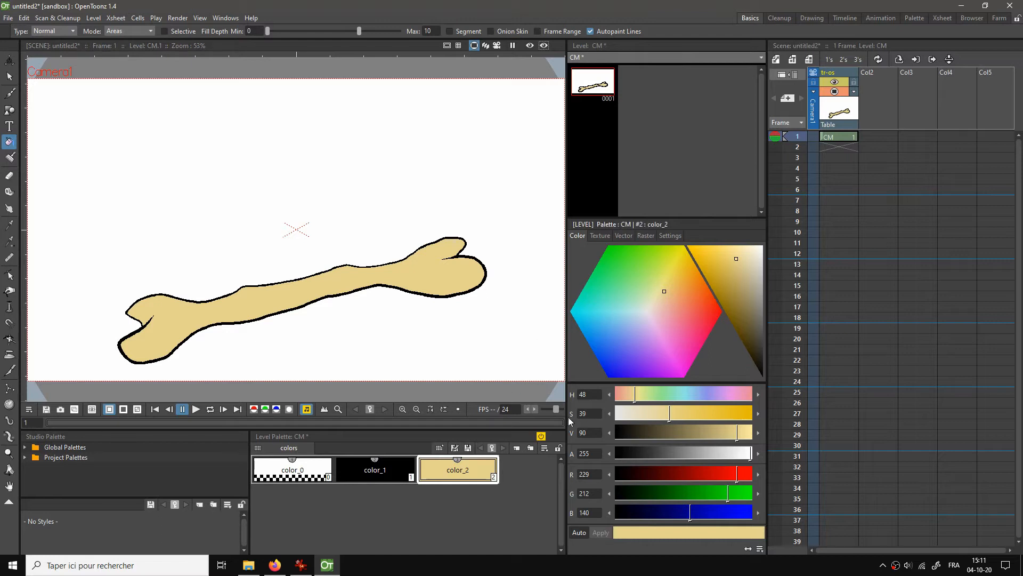
Add a darker ochre style (RGB 183, 165, 92) and assign it the ink-bottle raster brush with the angular line sample
{"action": "left_click", "coordinate": [516, 448]}
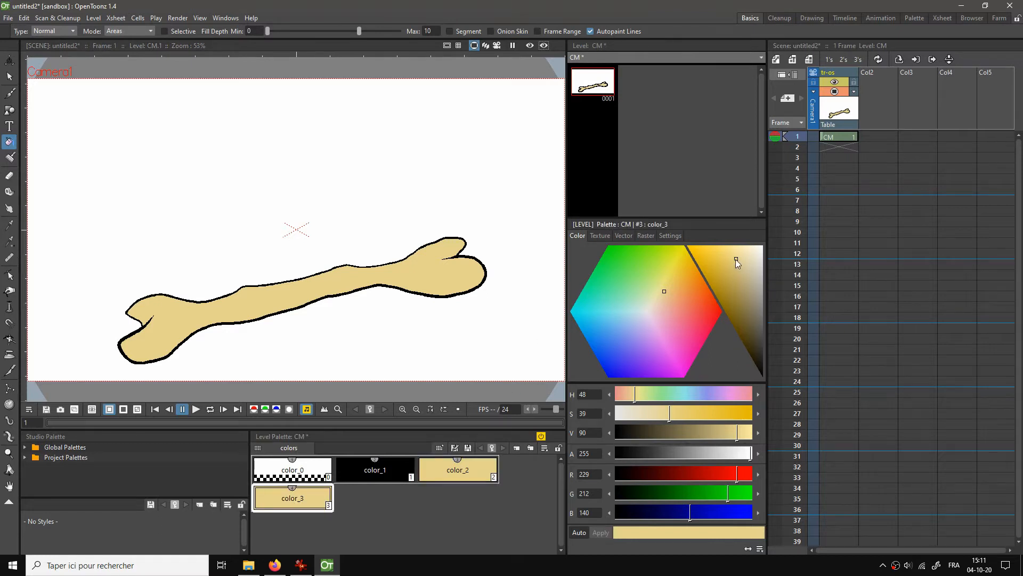
{"action": "left_click_drag", "start_coordinate": [736, 259], "coordinate": [735, 283]}
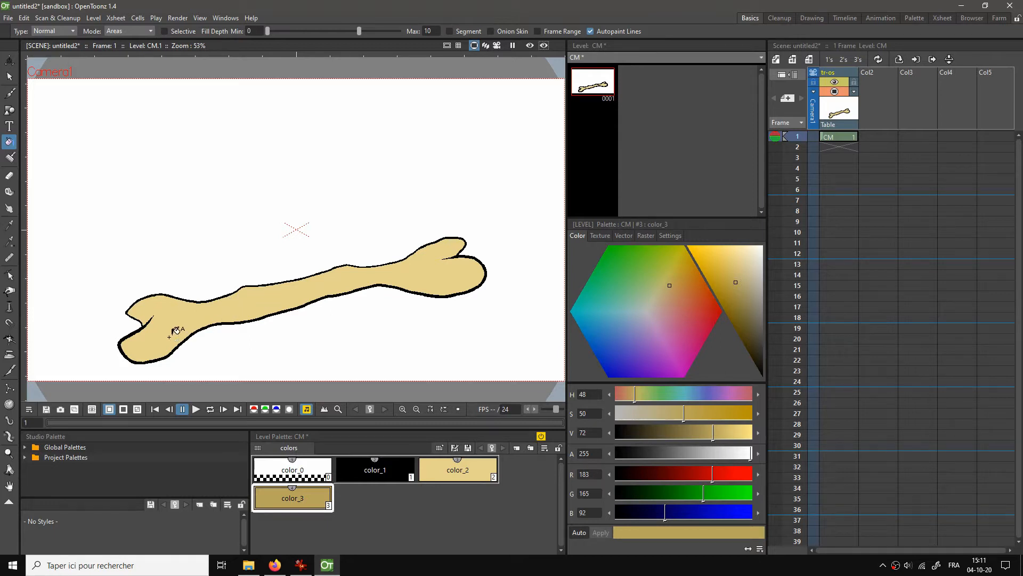
{"action": "key", "text": "b"}
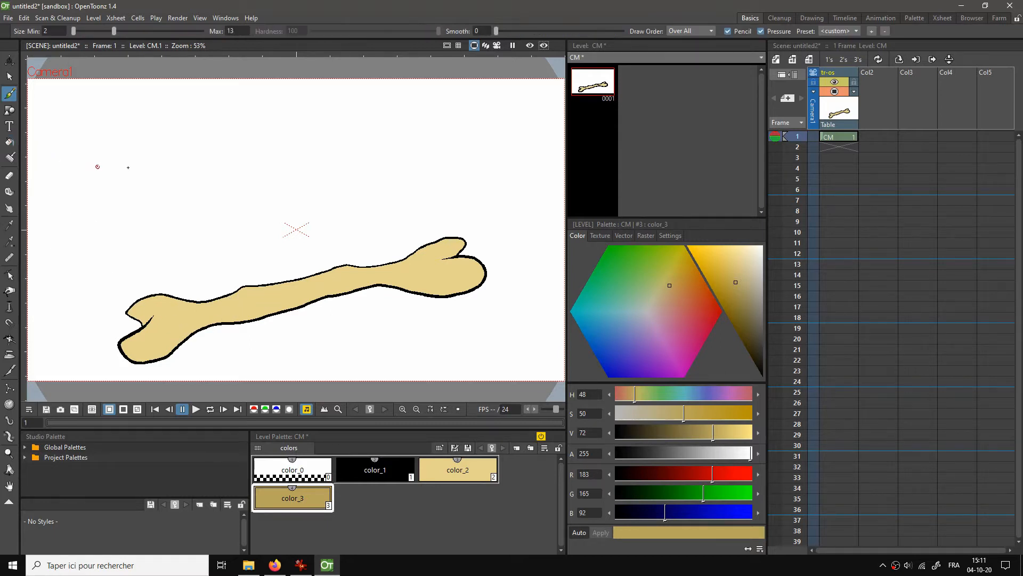
{"action": "left_click", "coordinate": [645, 235]}
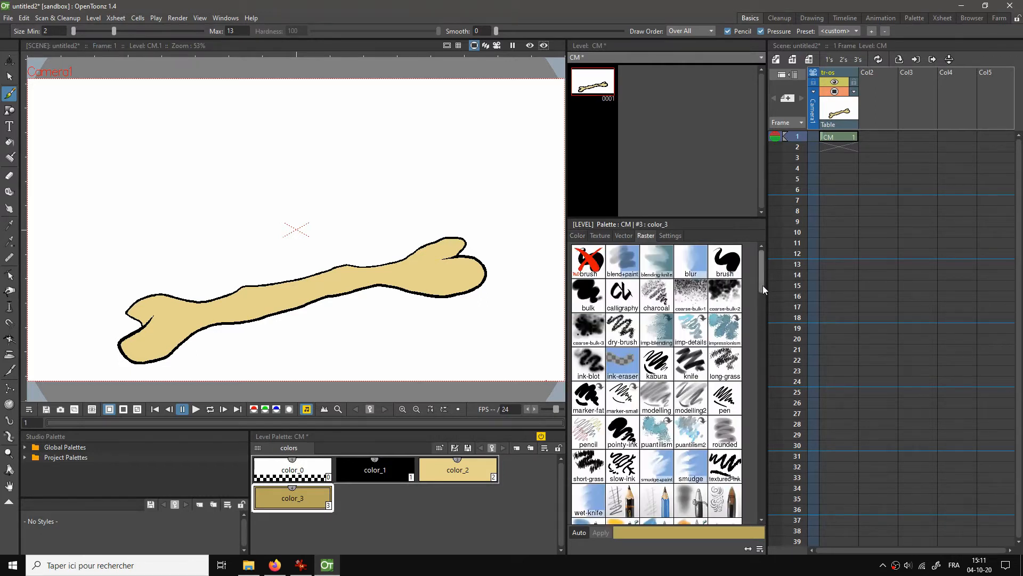
{"action": "mouse_move", "coordinate": [762, 286]}
{"action": "left_mouse_down"}
{"action": "mouse_move", "coordinate": [747, 382]}
{"action": "mouse_move", "coordinate": [767, 274]}
{"action": "mouse_move", "coordinate": [748, 328]}
{"action": "left_mouse_up"}
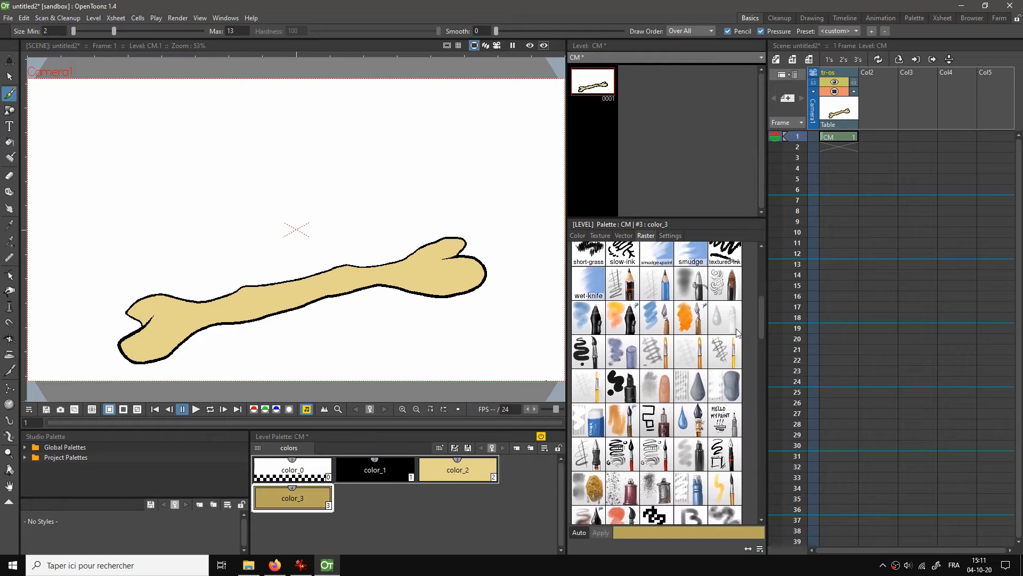
{"action": "left_click", "coordinate": [655, 421]}
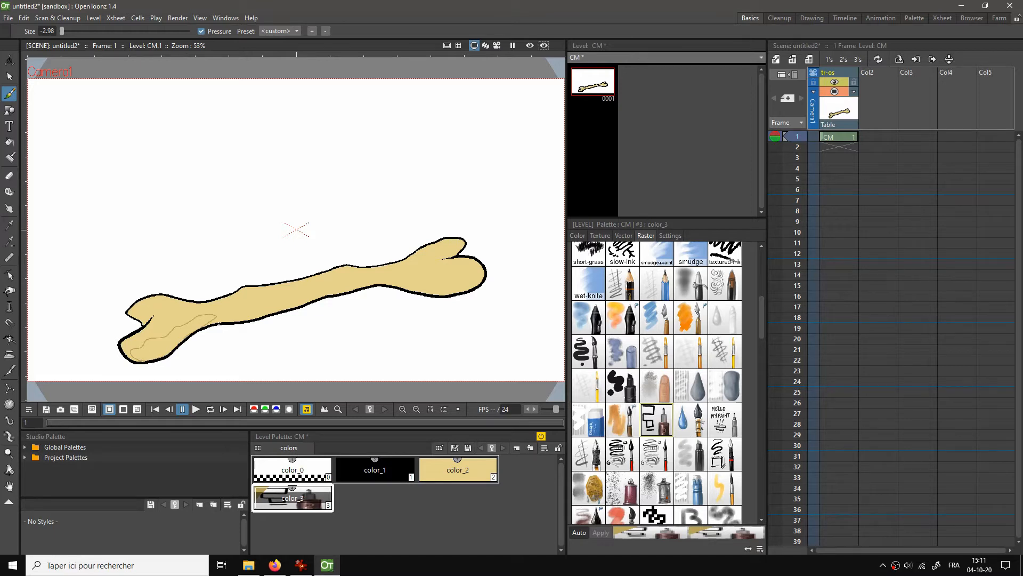
Outline shadow areas along the bone's lower edge and right end with color_3, and fill them with that ochre
{"action": "left_click_drag", "start_coordinate": [259, 307], "coordinate": [331, 287]}
{"action": "left_click_drag", "start_coordinate": [421, 284], "coordinate": [459, 278]}
{"action": "key", "text": "f"}
{"action": "left_click", "coordinate": [210, 315]}
{"action": "left_click", "coordinate": [302, 302]}
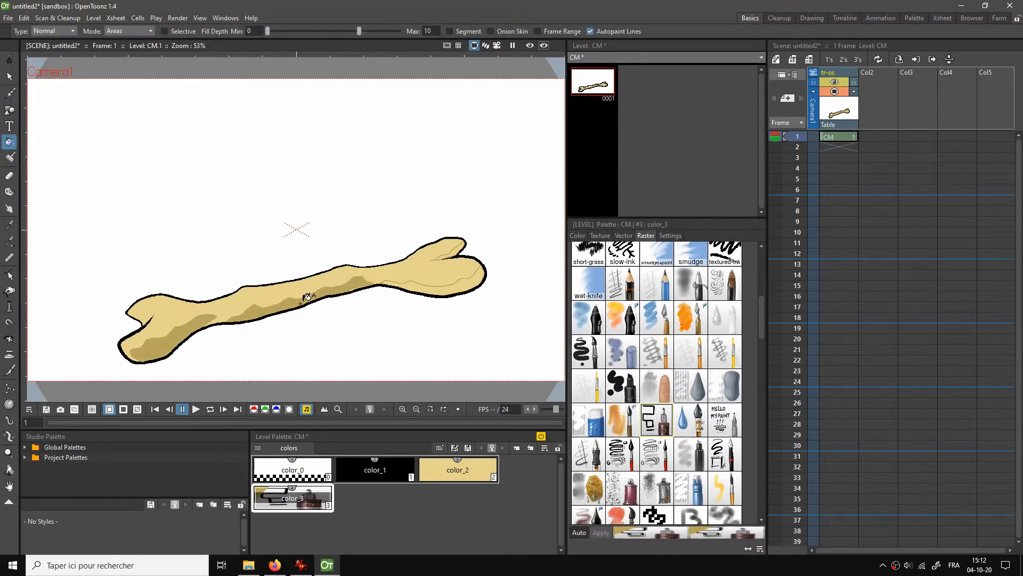
{"action": "left_click", "coordinate": [419, 282]}
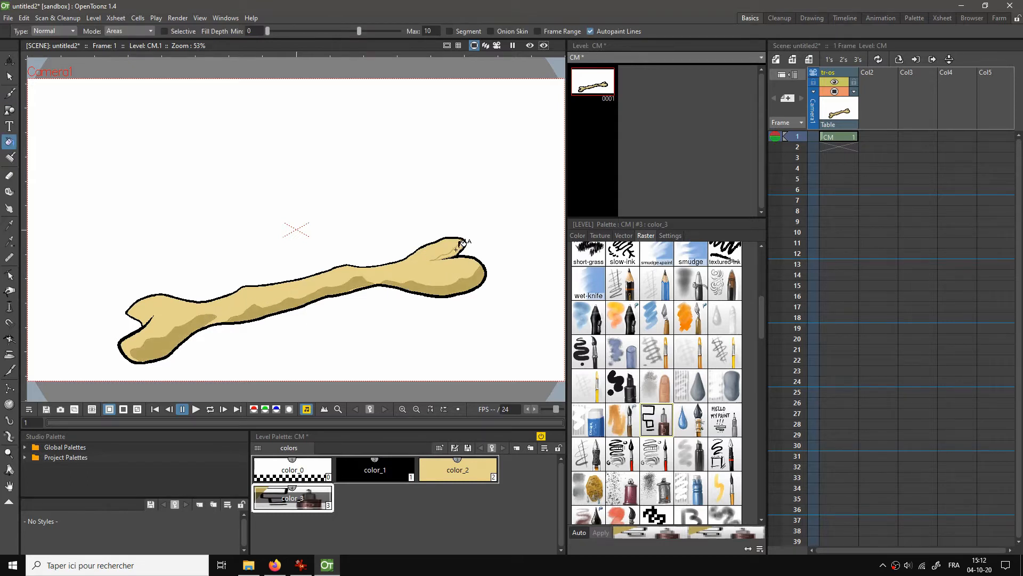
{"action": "left_click", "coordinate": [456, 250]}
{"action": "key", "text": "shift+space"}
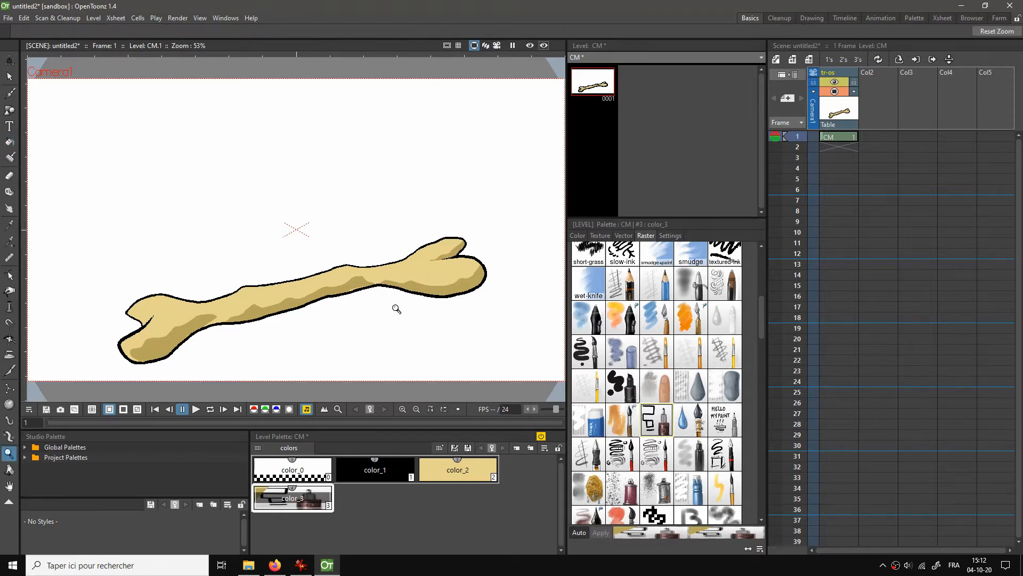
{"action": "left_click_drag", "start_coordinate": [396, 309], "coordinate": [315, 258]}
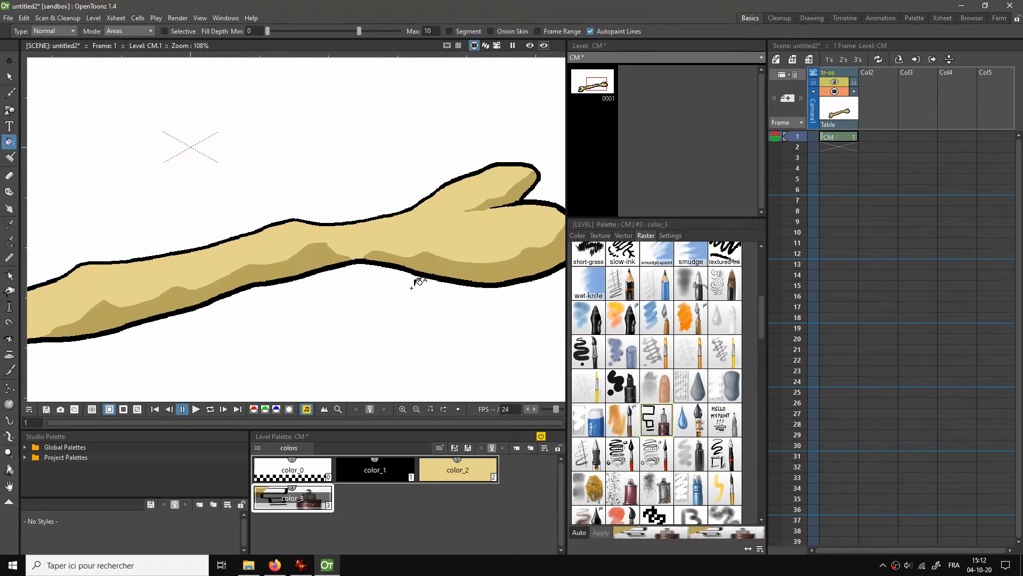
{"action": "scroll", "coordinate": [406, 279], "scroll_direction": "down", "scroll_amount": 3}
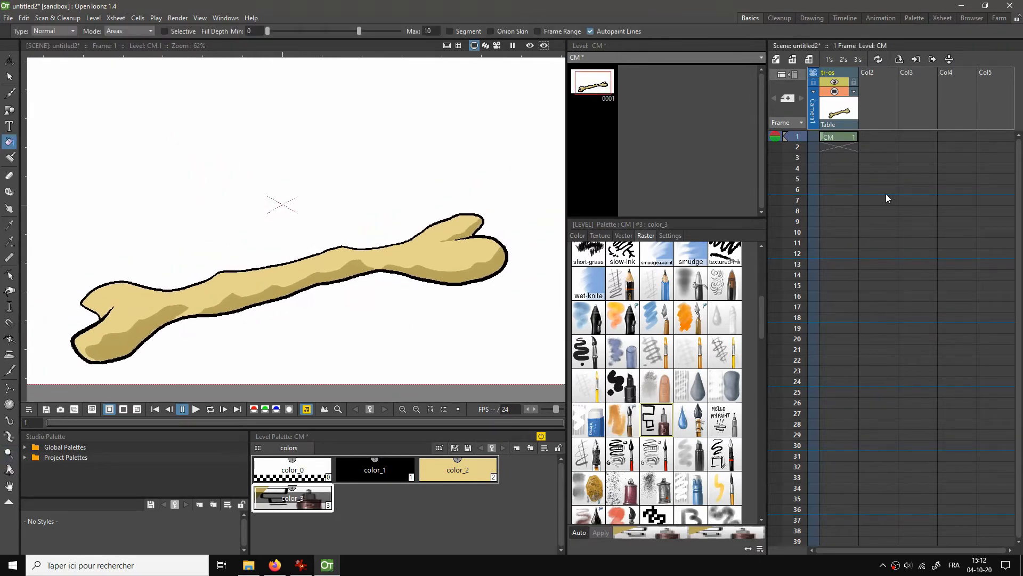
{"action": "left_click", "coordinate": [375, 468]}
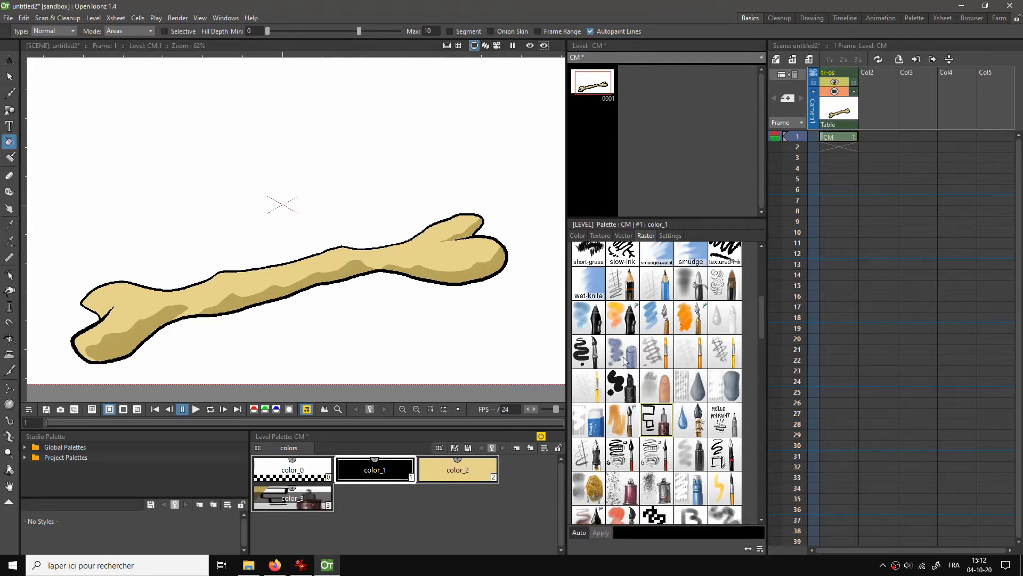
{"action": "left_click", "coordinate": [474, 467]}
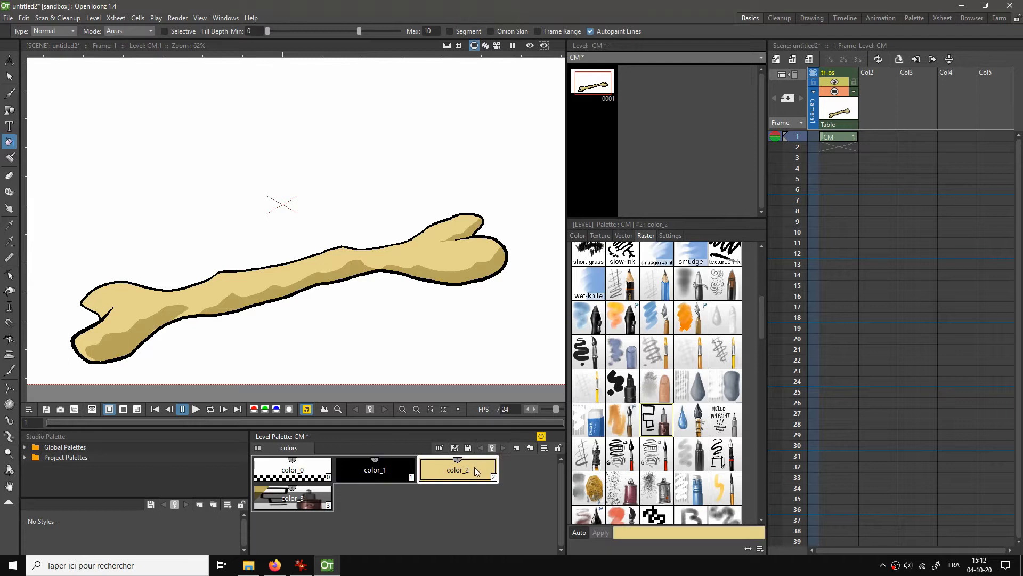
Add a new palette style based on color_3 and darken it to brown (RGB 147, 132, 71)
{"action": "left_click", "coordinate": [313, 498]}
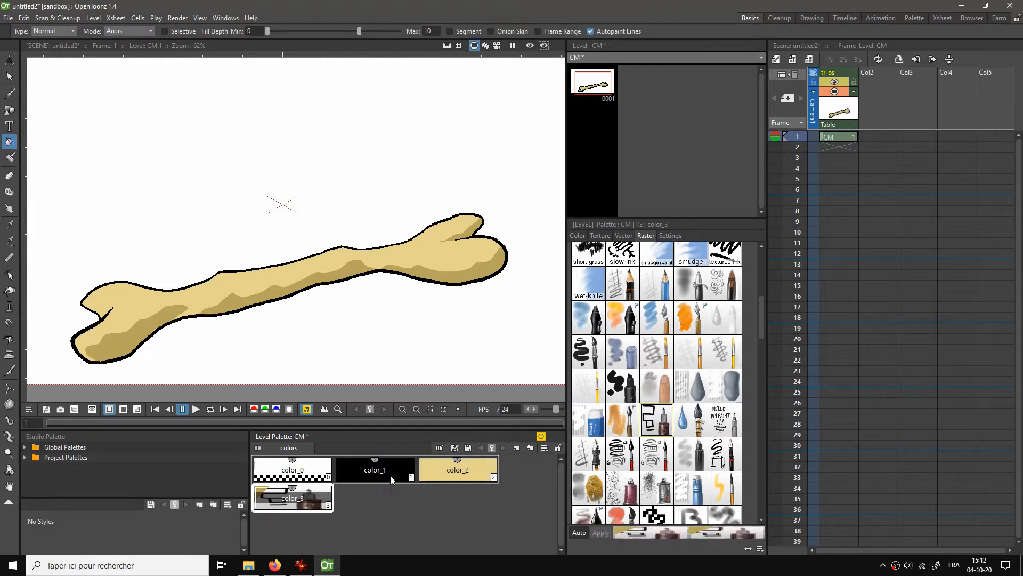
{"action": "left_click", "coordinate": [516, 449]}
{"action": "left_click", "coordinate": [671, 236]}
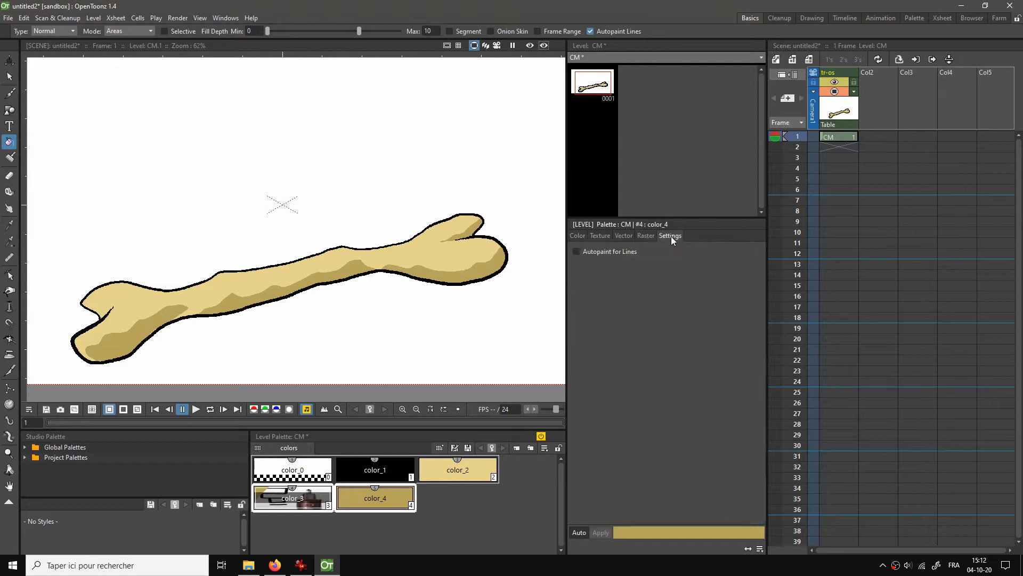
{"action": "left_click", "coordinate": [577, 235]}
{"action": "left_click_drag", "start_coordinate": [734, 288], "coordinate": [740, 300]}
Brush short curved crack marks in color_4 along the shaded lower side of the bone, from end to end
{"action": "key", "text": "b"}
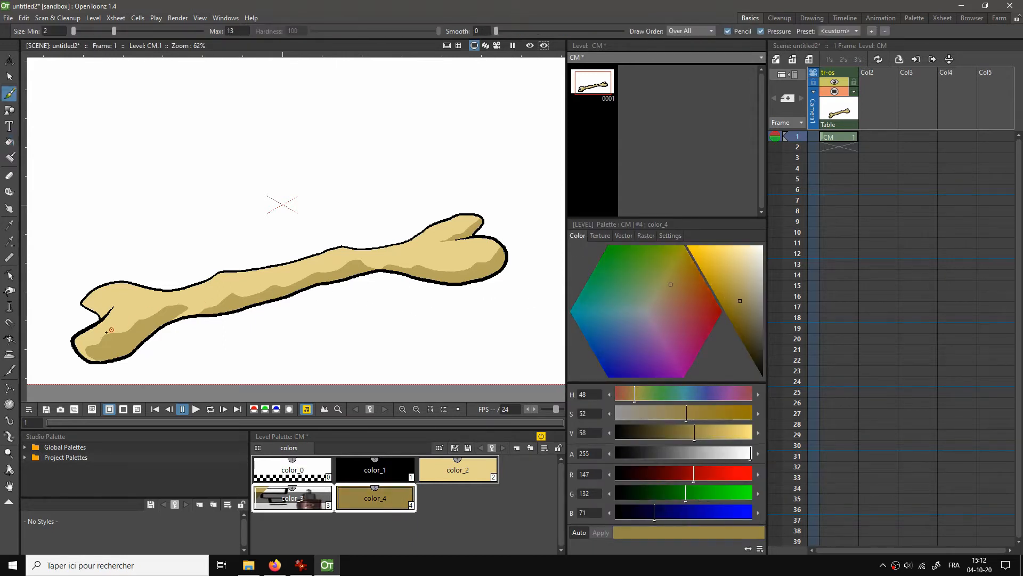
{"action": "mouse_move", "coordinate": [90, 337]}
{"action": "left_mouse_down"}
{"action": "mouse_move", "coordinate": [90, 353]}
{"action": "mouse_move", "coordinate": [104, 356]}
{"action": "mouse_move", "coordinate": [126, 344]}
{"action": "left_mouse_up"}
{"action": "mouse_move", "coordinate": [155, 308]}
{"action": "left_mouse_down"}
{"action": "mouse_move", "coordinate": [145, 322]}
{"action": "mouse_move", "coordinate": [207, 312]}
{"action": "left_mouse_up"}
{"action": "mouse_move", "coordinate": [222, 293]}
{"action": "left_mouse_down"}
{"action": "mouse_move", "coordinate": [220, 311]}
{"action": "mouse_move", "coordinate": [256, 303]}
{"action": "left_mouse_up"}
{"action": "mouse_move", "coordinate": [308, 277]}
{"action": "left_mouse_down"}
{"action": "mouse_move", "coordinate": [305, 290]}
{"action": "mouse_move", "coordinate": [360, 264]}
{"action": "left_mouse_up"}
{"action": "mouse_move", "coordinate": [369, 259]}
{"action": "left_mouse_down"}
{"action": "mouse_move", "coordinate": [444, 276]}
{"action": "mouse_move", "coordinate": [485, 266]}
{"action": "left_mouse_up"}
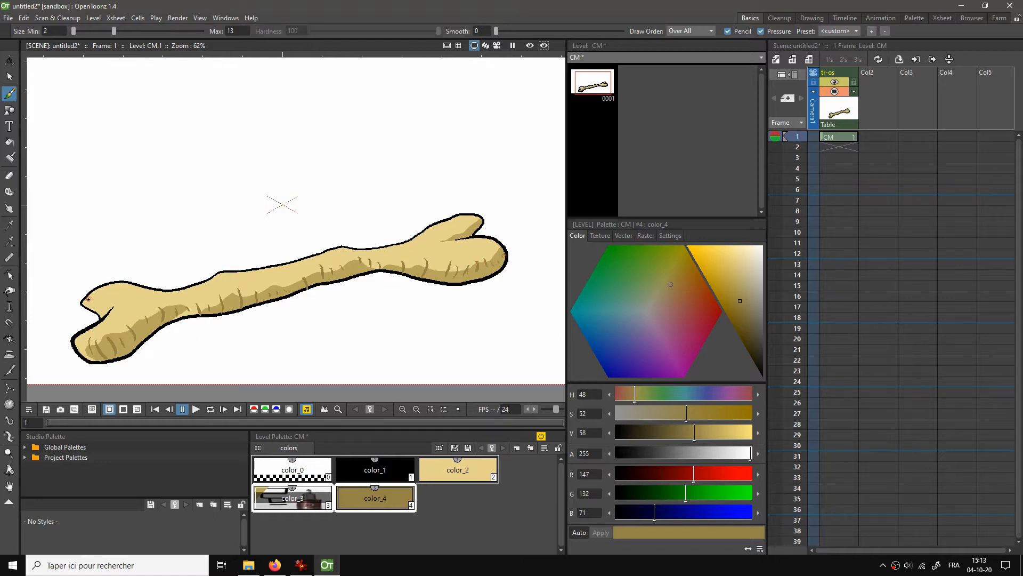
Try to outline and fill a color_3 shadow on the upper lobe of the bone's left end
{"action": "left_click", "coordinate": [433, 471]}
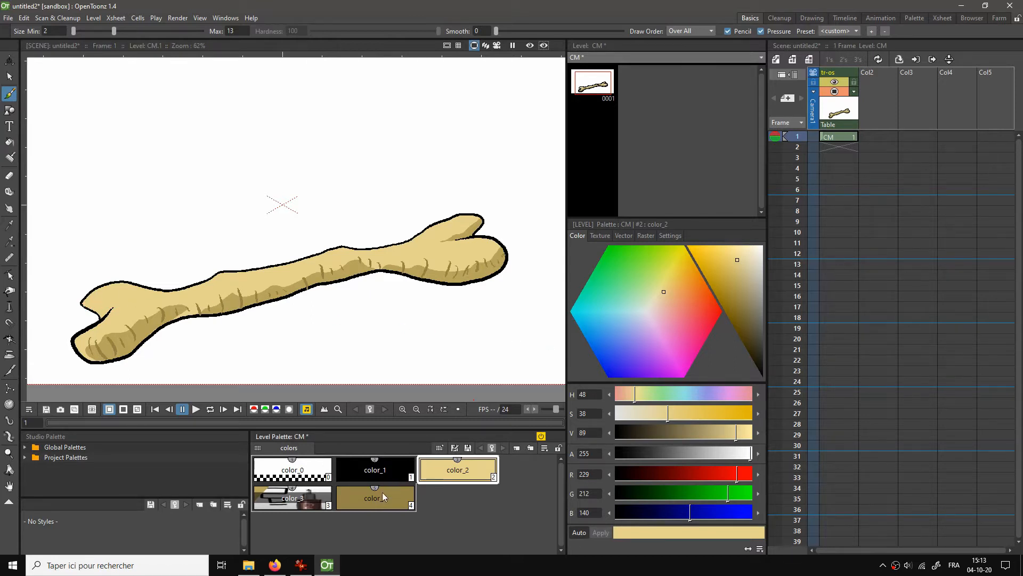
{"action": "left_click", "coordinate": [313, 500]}
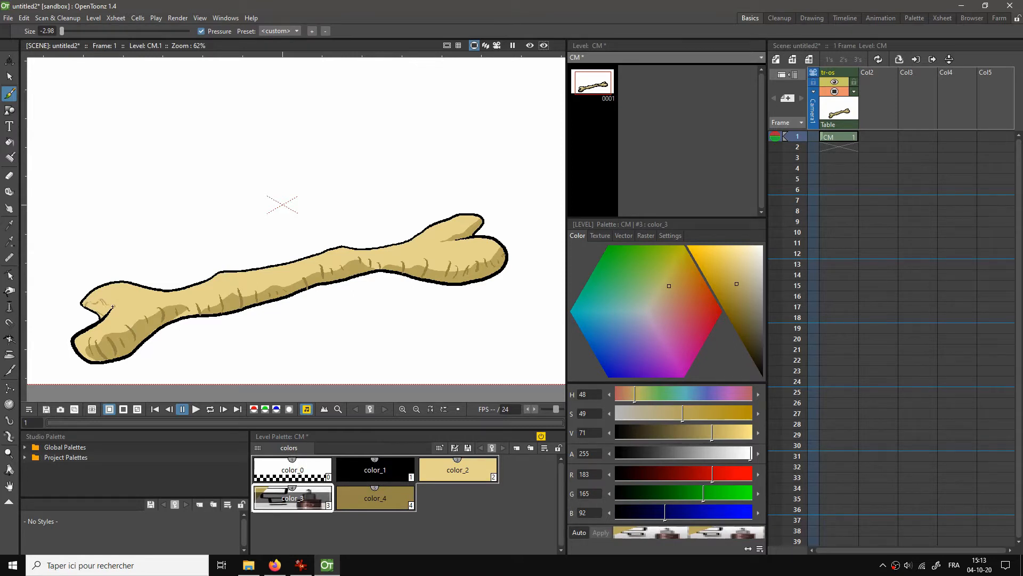
{"action": "key", "text": "f"}
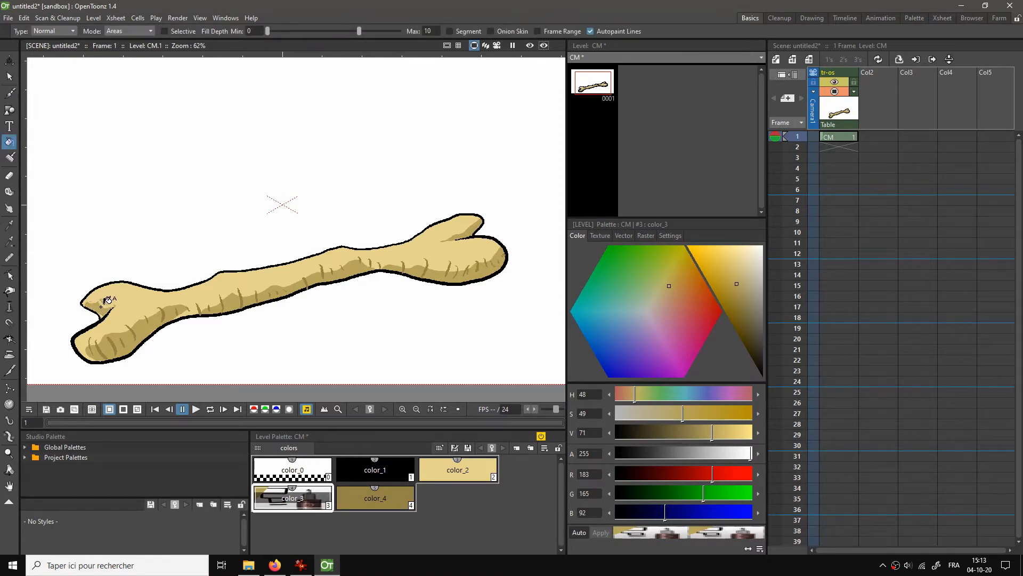
{"action": "left_click", "coordinate": [123, 296]}
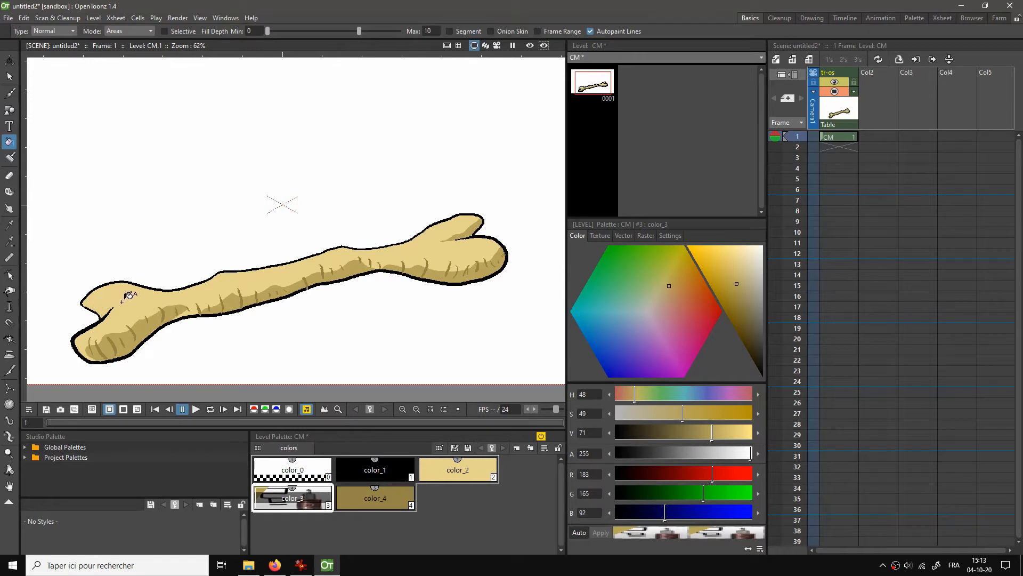
Brush a wavy color_3 shadow outline along the underside of the upper lobe at the bone's left end
{"action": "key", "text": "shift+space"}
{"action": "key", "text": "space"}
{"action": "left_click_drag", "start_coordinate": [133, 255], "coordinate": [230, 251]}
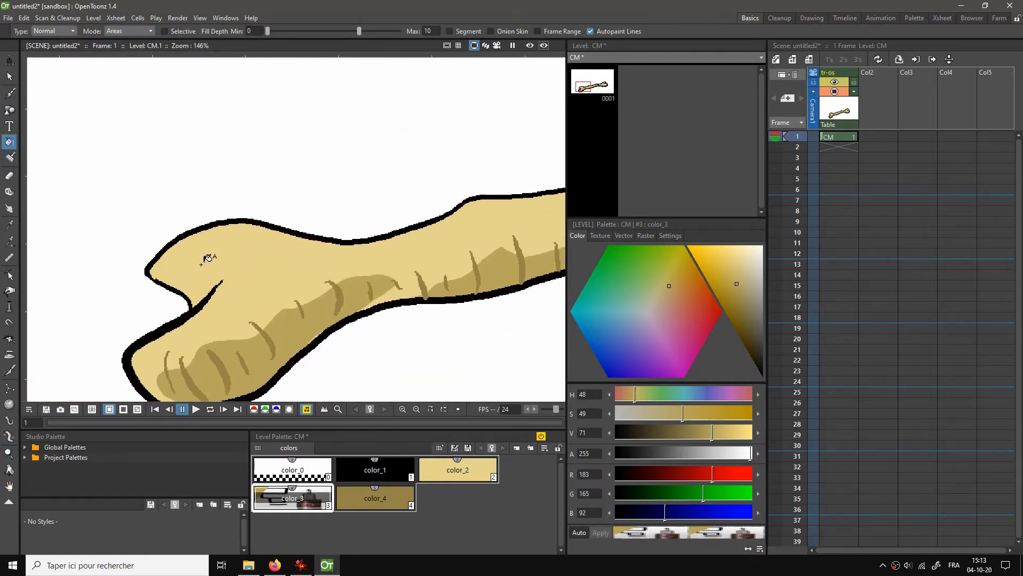
{"action": "key", "text": "b"}
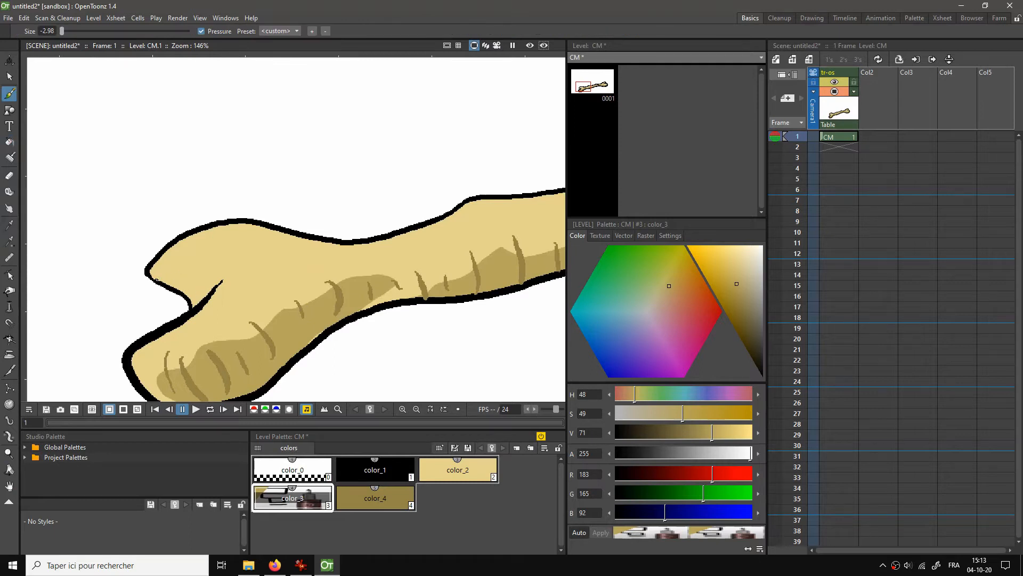
{"action": "left_click_drag", "start_coordinate": [162, 274], "coordinate": [221, 281]}
{"action": "scroll", "coordinate": [220, 280], "scroll_direction": "up", "scroll_amount": 4}
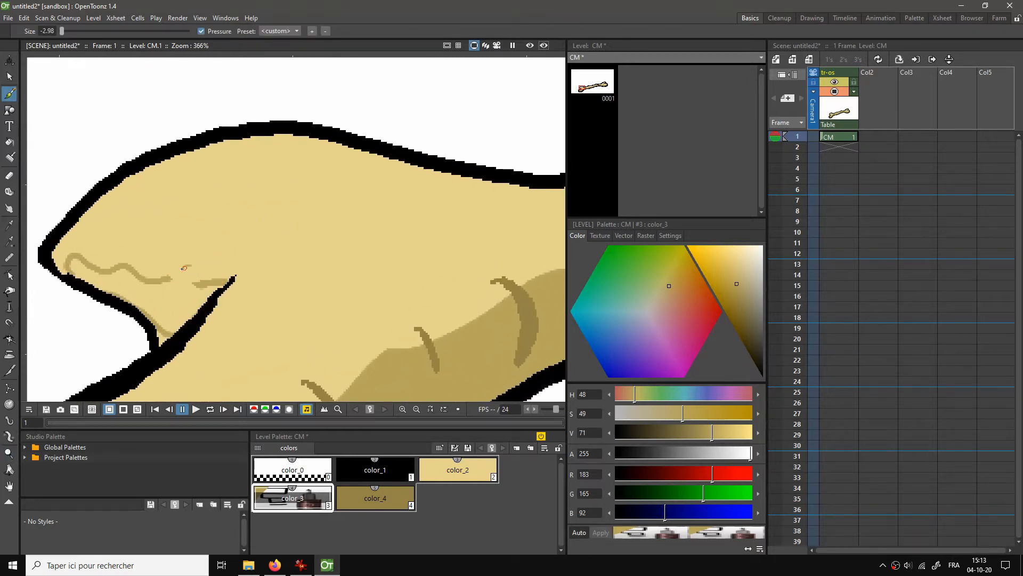
Erase the broken part of the lobe's shadow outline, redraw it as a continuous line, and fill the enclosed area with color_3
{"action": "key", "text": "a"}
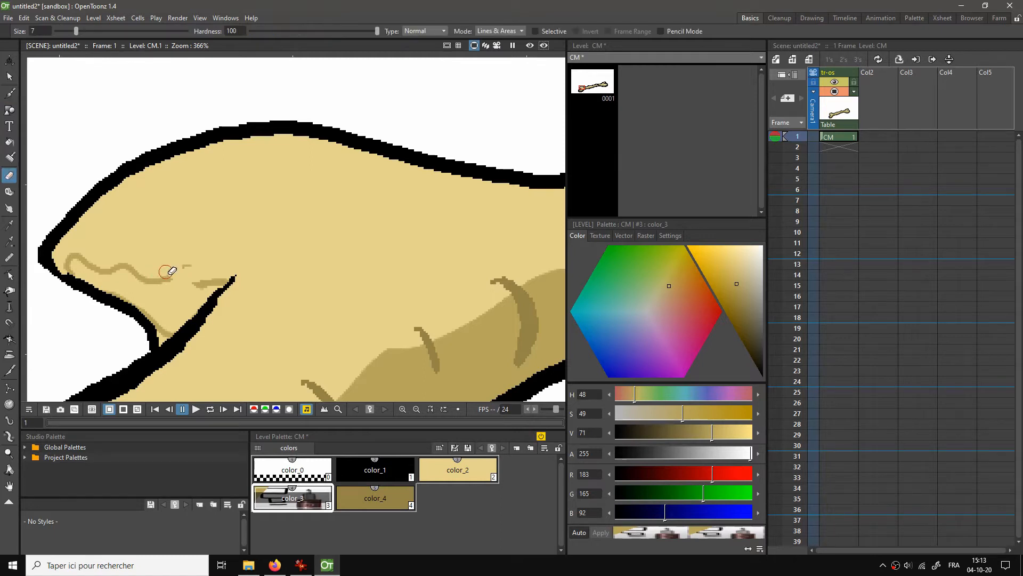
{"action": "mouse_move", "coordinate": [165, 267]}
{"action": "left_mouse_down"}
{"action": "mouse_move", "coordinate": [200, 285]}
{"action": "mouse_move", "coordinate": [171, 288]}
{"action": "mouse_move", "coordinate": [216, 288]}
{"action": "left_mouse_up"}
{"action": "key", "text": "b"}
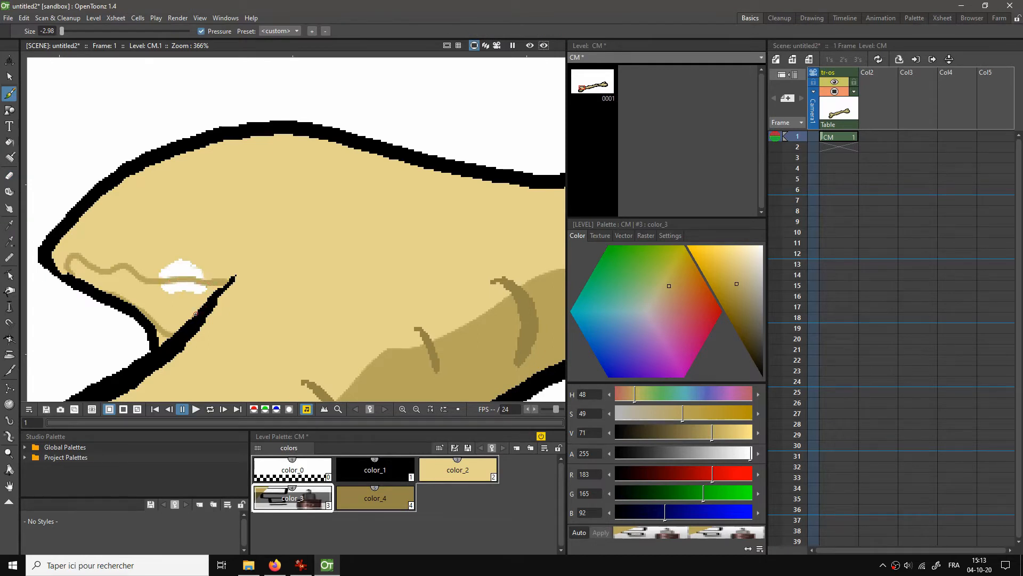
{"action": "key", "text": "f"}
{"action": "left_click", "coordinate": [184, 290]}
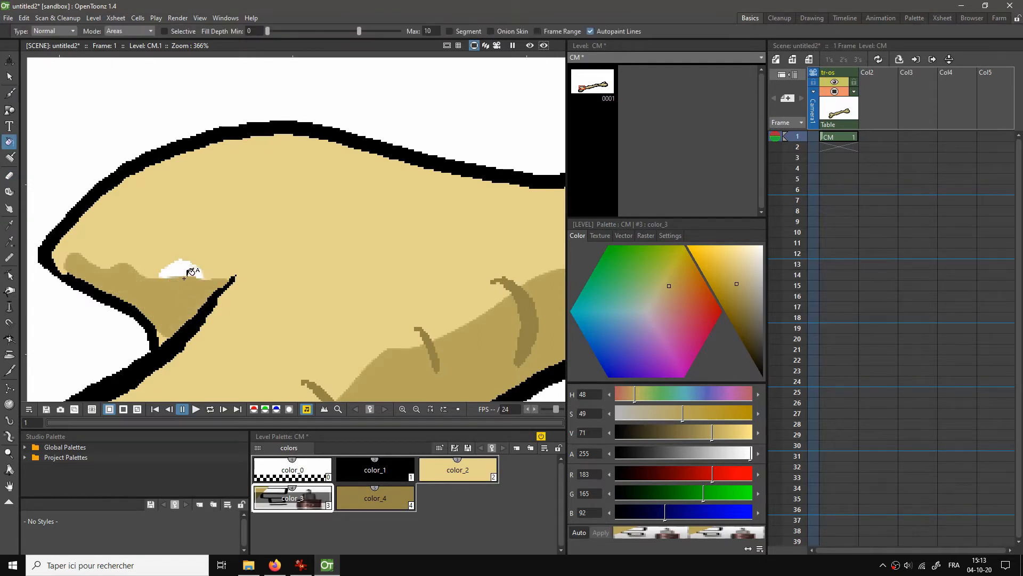
Fill the erased white gap above the lobe's shadow with color_2 and touch it up with the Paint Brush in Areas mode
{"action": "left_click", "coordinate": [436, 472]}
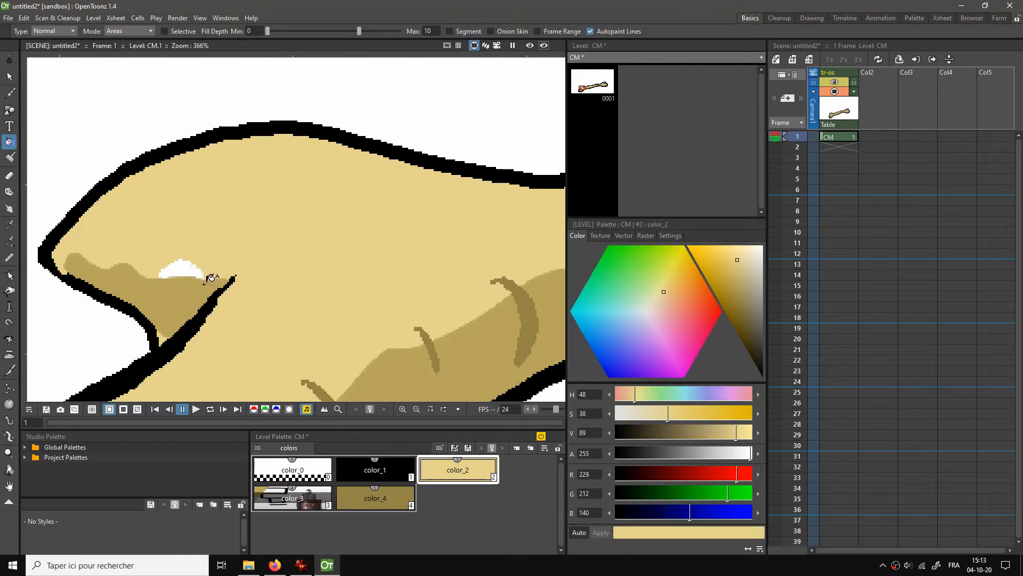
{"action": "left_click", "coordinate": [184, 267]}
{"action": "key", "text": "b"}
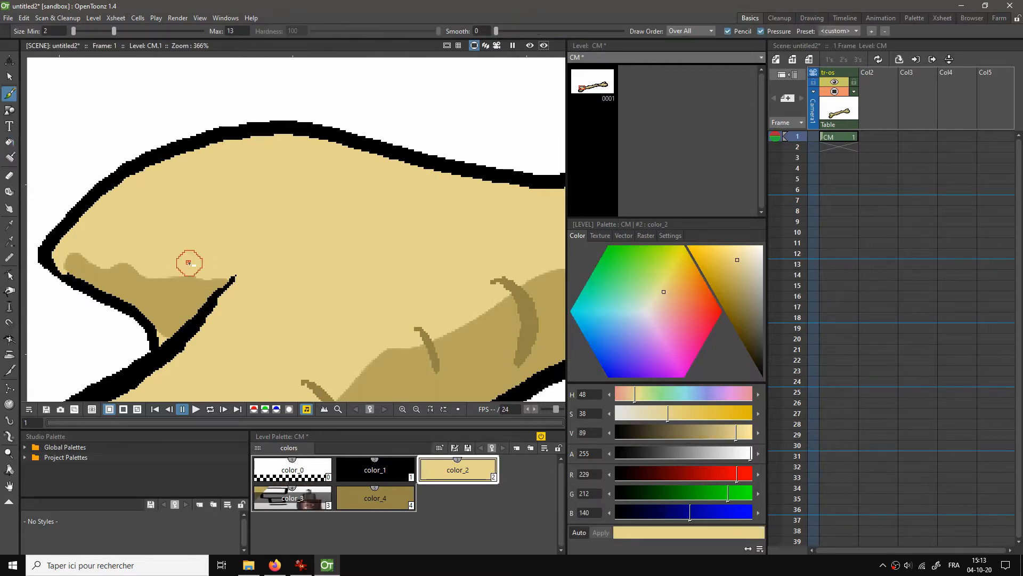
{"action": "left_click", "coordinate": [9, 158]}
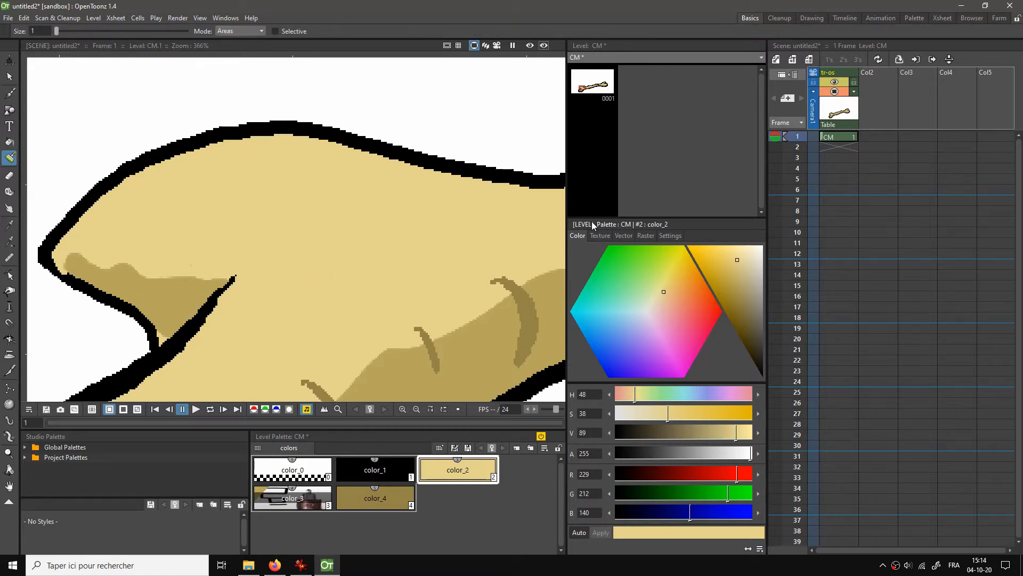
{"action": "right_click", "coordinate": [369, 205]}
{"action": "left_click", "coordinate": [388, 221]}
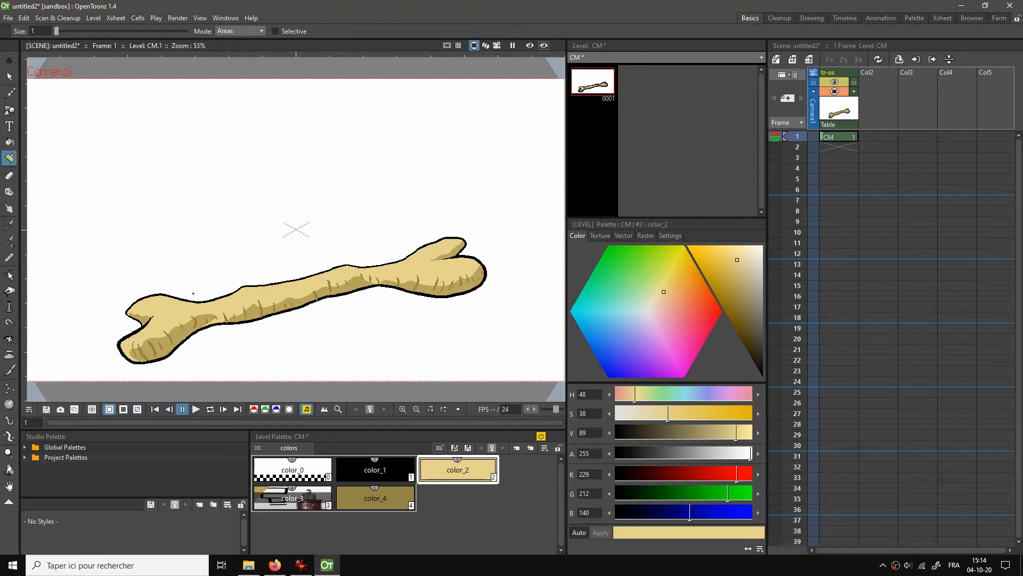
Save the scene as inktober-day-02-wisp in the sandbox's +scenes folder
{"action": "key", "text": "ctrl+s"}
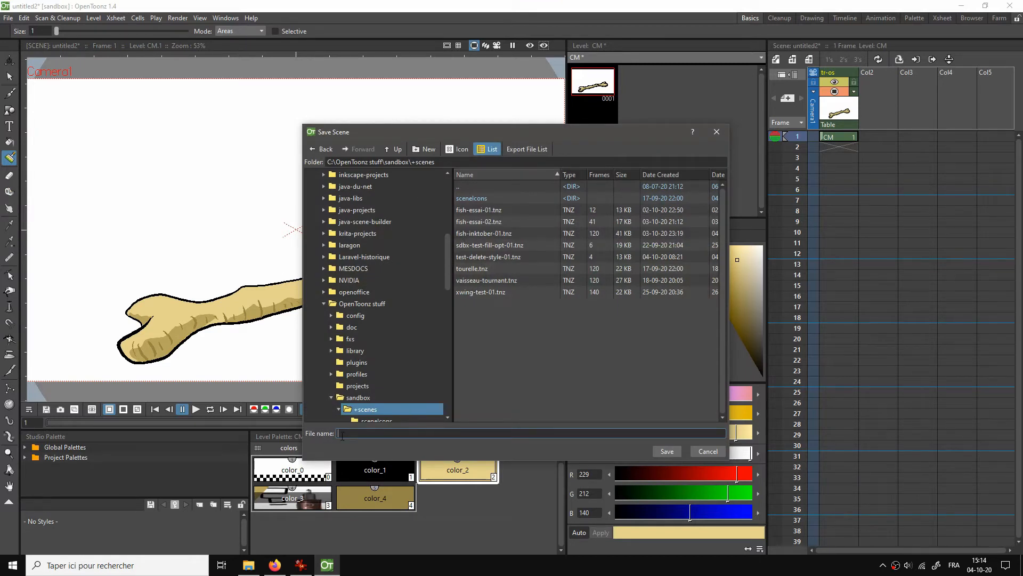
{"action": "type", "text": "inktober-day-02-wisp"}
{"action": "key", "text": "Return"}
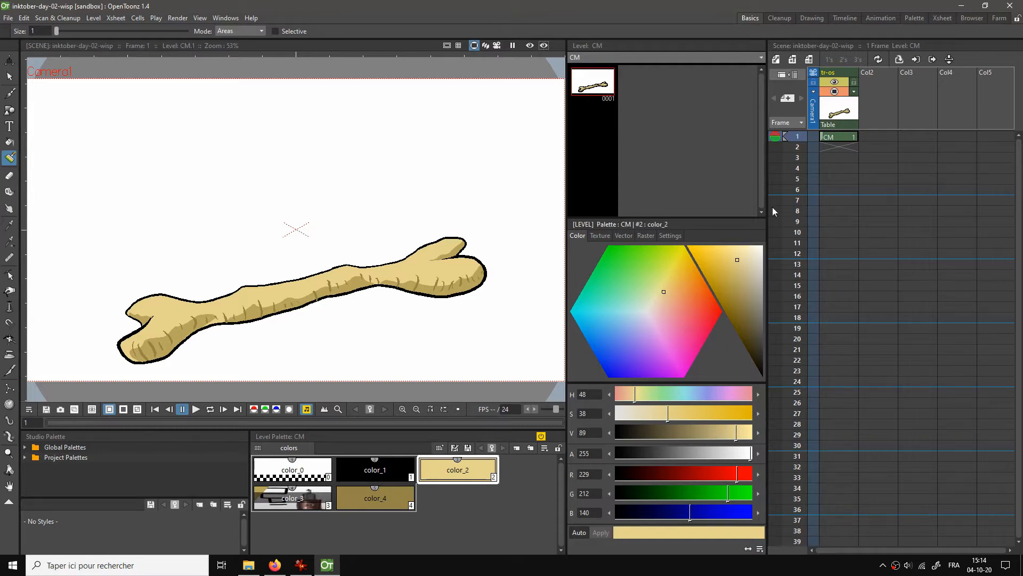
Extend the exposure of the bone drawing in the tr-os column down to frame 120
{"action": "scroll", "coordinate": [862, 466], "scroll_direction": "down", "scroll_amount": 15}
{"action": "scroll", "coordinate": [858, 470], "scroll_direction": "down", "scroll_amount": 4}
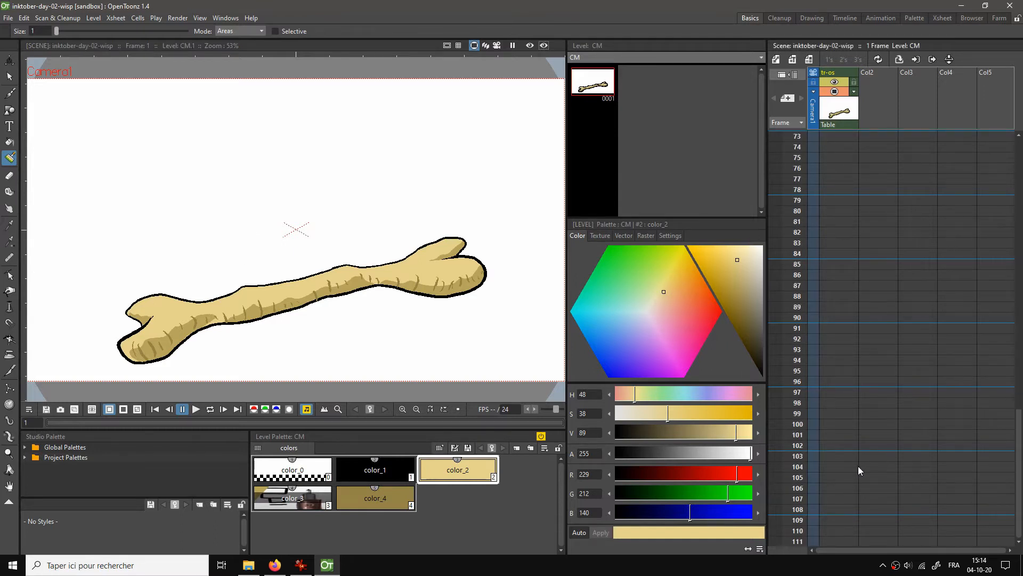
{"action": "scroll", "coordinate": [839, 475], "scroll_direction": "down", "scroll_amount": 4}
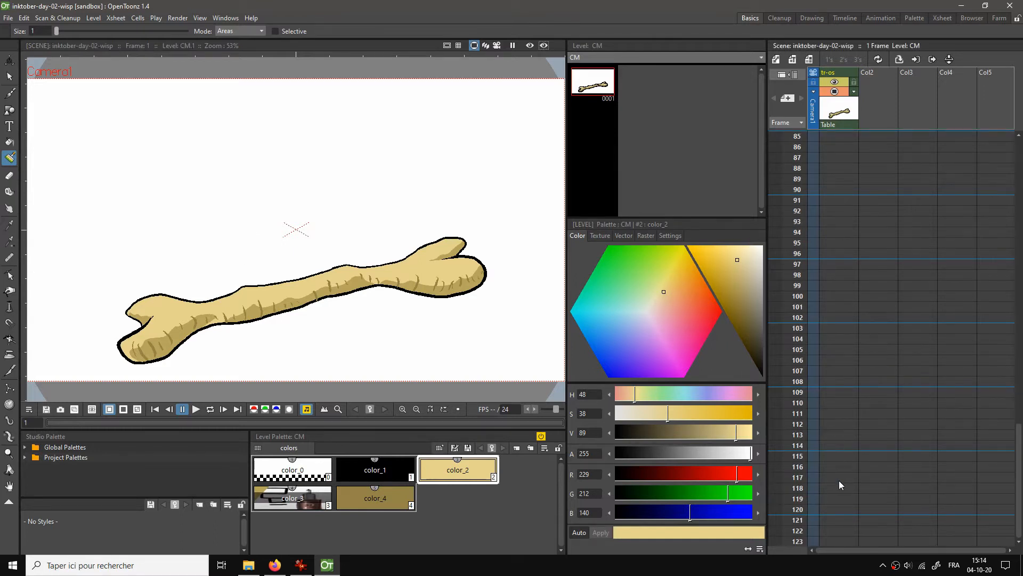
{"action": "left_click", "coordinate": [827, 508]}
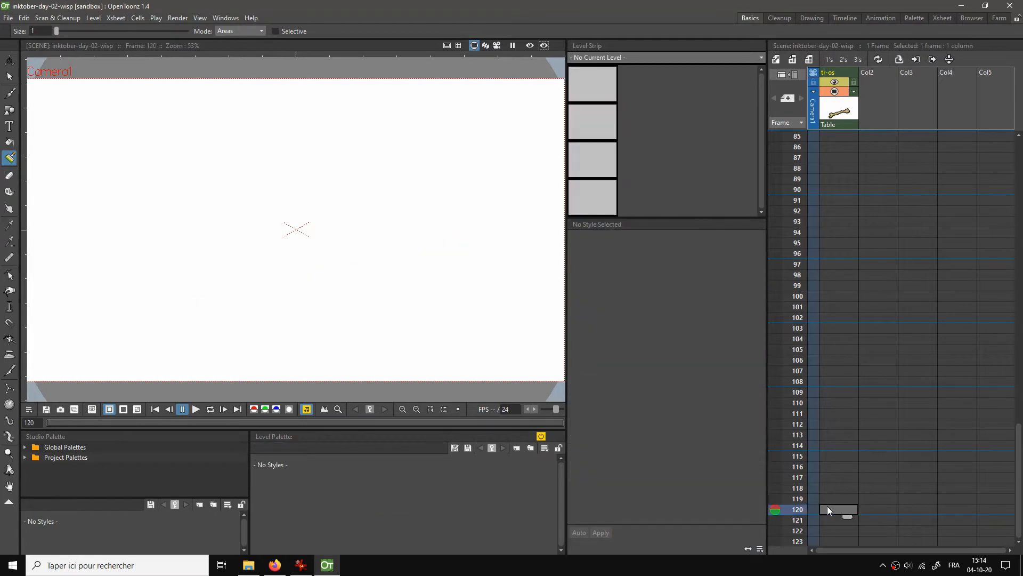
{"action": "right_click", "coordinate": [827, 508]}
{"action": "left_click", "coordinate": [868, 552]}
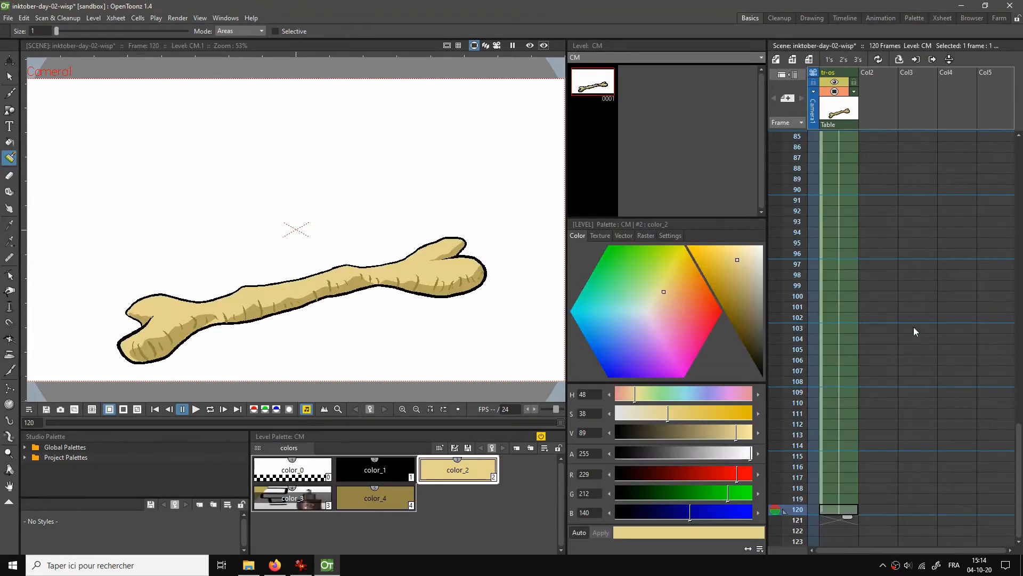
{"action": "scroll", "coordinate": [913, 331], "scroll_direction": "up", "scroll_amount": 20}
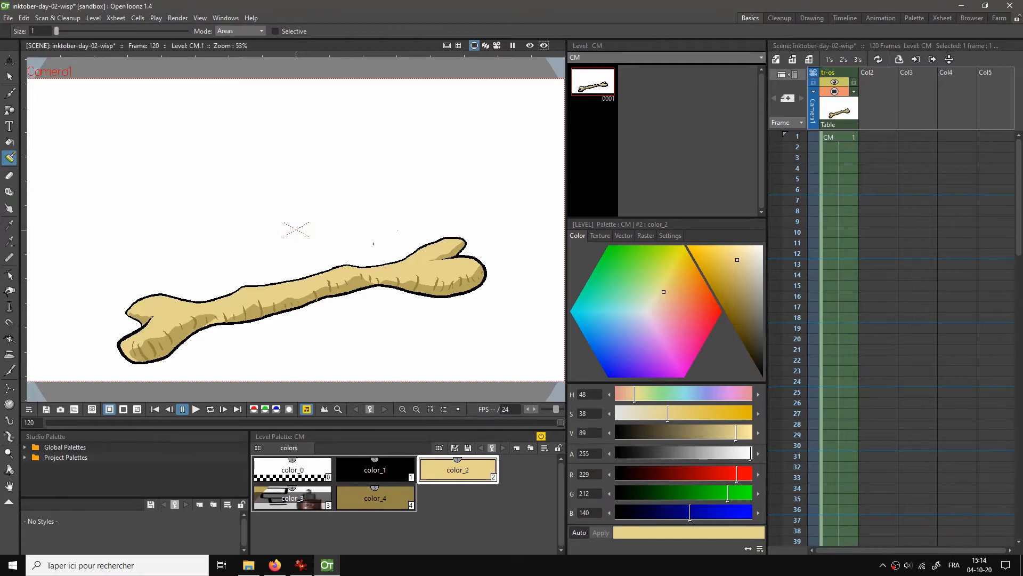
Check the wisp video results on Pixabay in Firefox, and create a Toonz Raster Level with default settings at frame 1 of Col2 in OpenToonz
{"action": "left_click", "coordinate": [875, 137]}
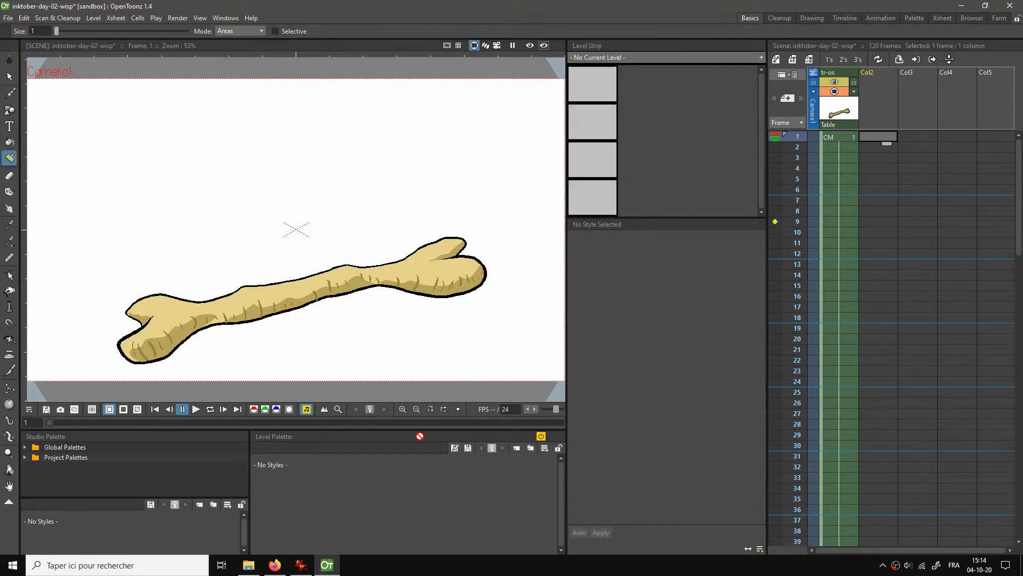
{"action": "left_click", "coordinate": [274, 565]}
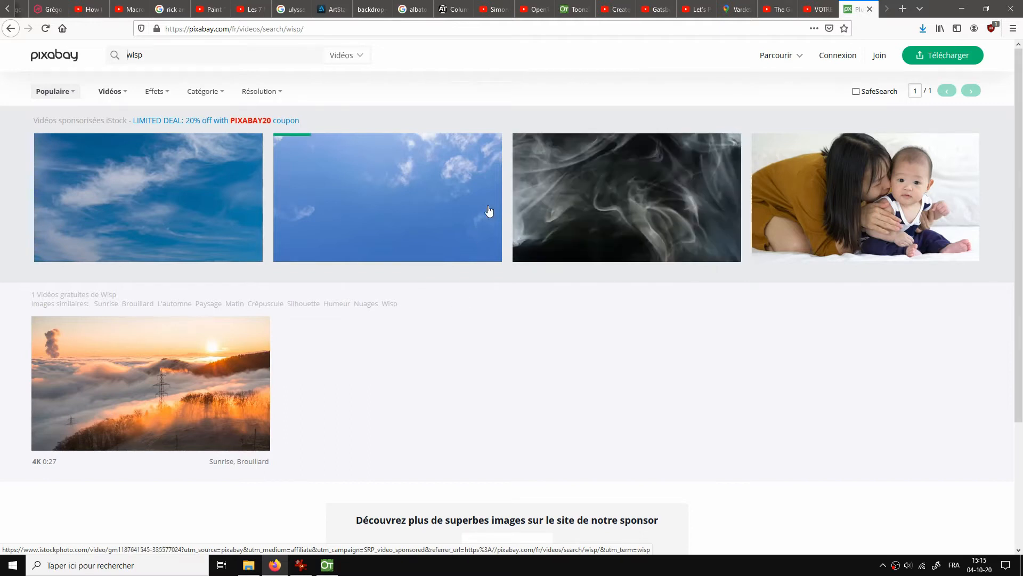
{"action": "left_click", "coordinate": [327, 566]}
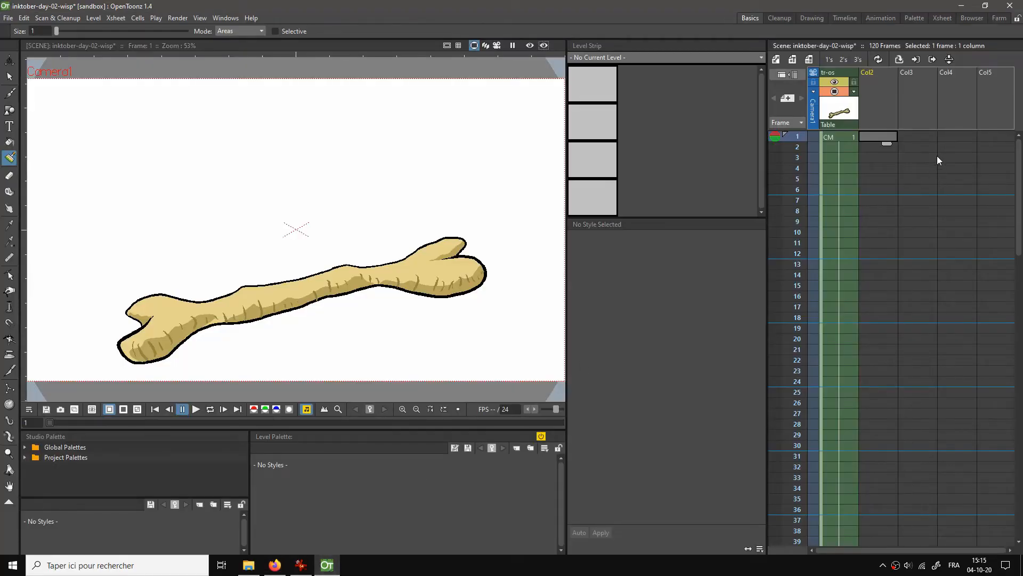
{"action": "left_click", "coordinate": [792, 60]}
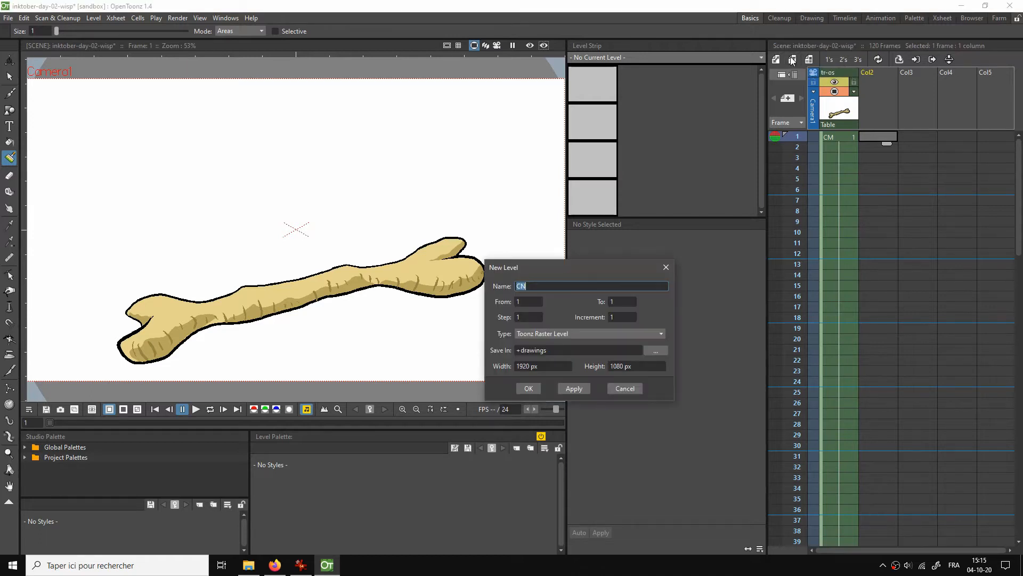
{"action": "left_click", "coordinate": [524, 387]}
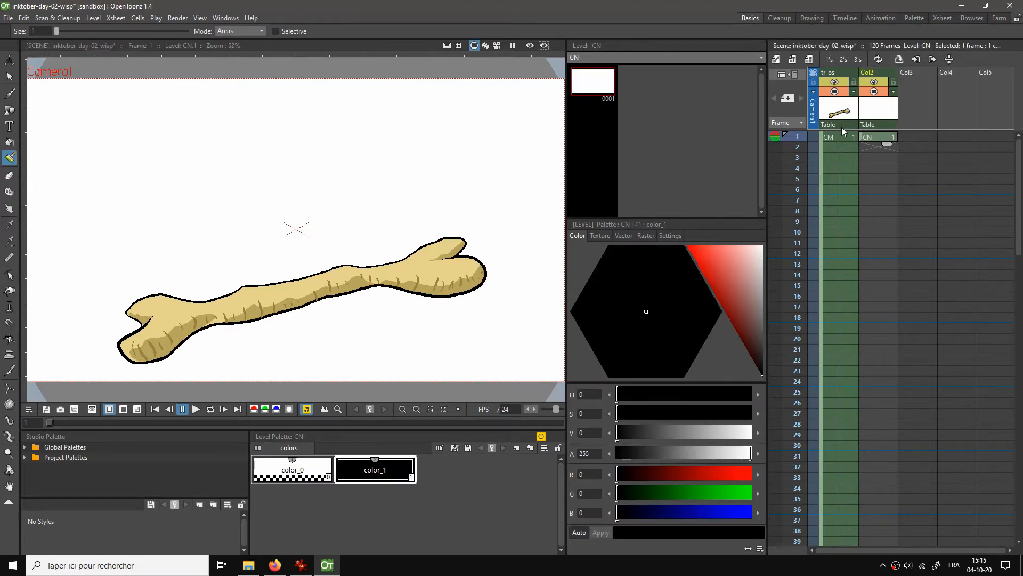
Give color_1 the raster marker brush style and draw two wavy smoke lines rising from the bone's left end on frame 1
{"action": "key", "text": "b"}
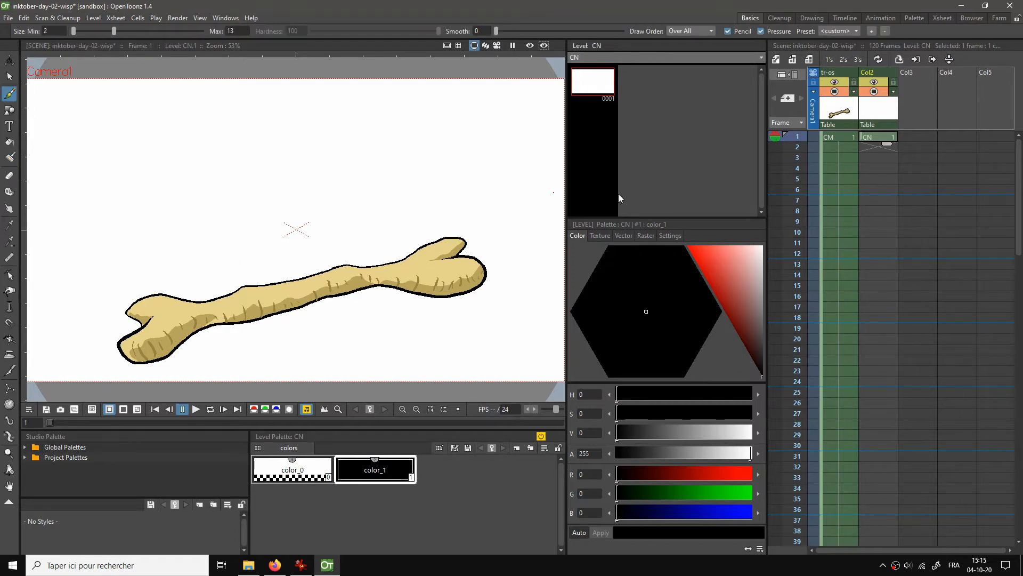
{"action": "left_click", "coordinate": [645, 236]}
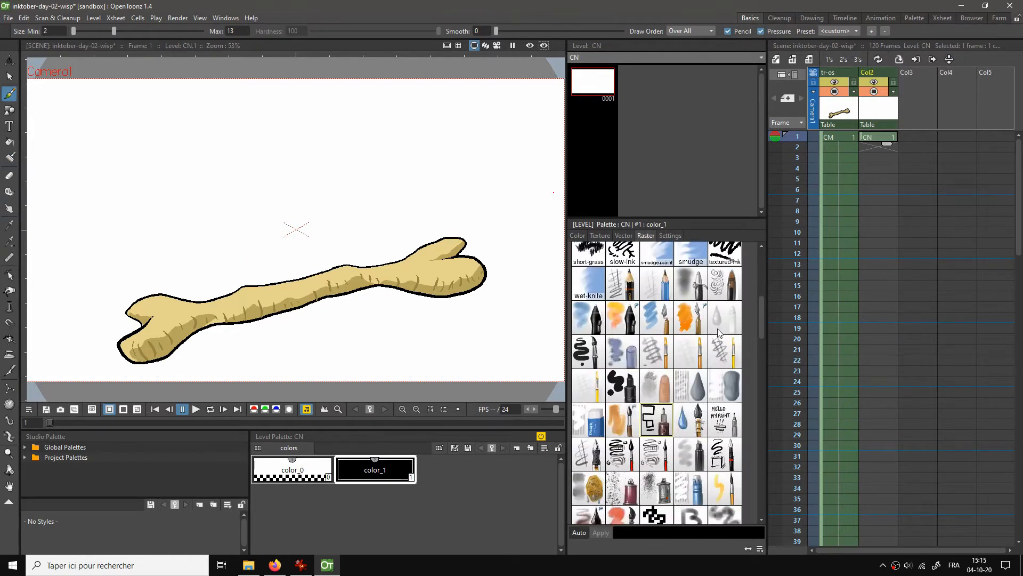
{"action": "left_click", "coordinate": [661, 423]}
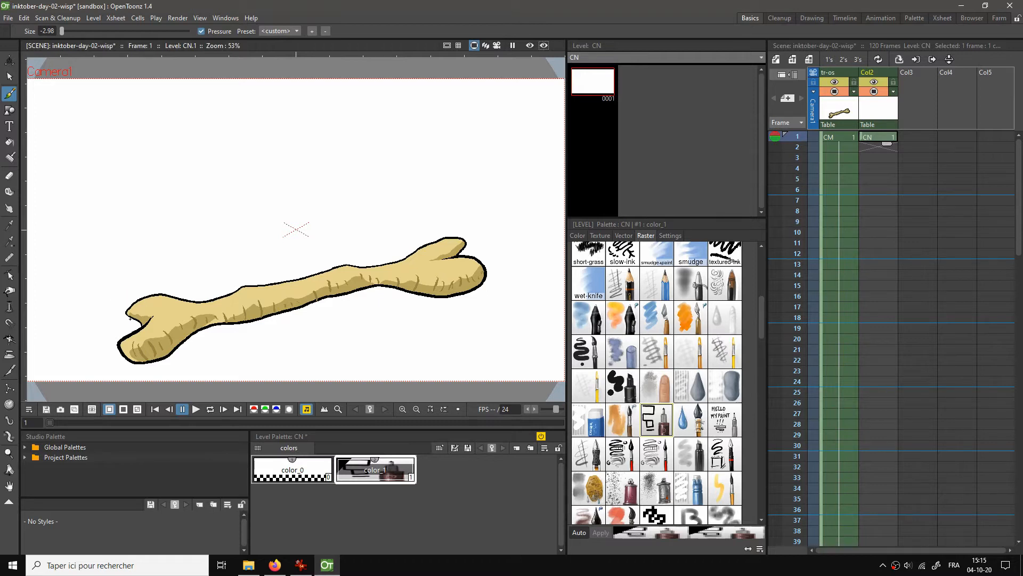
{"action": "mouse_move", "coordinate": [123, 316]}
{"action": "left_mouse_down"}
{"action": "mouse_move", "coordinate": [158, 201]}
{"action": "mouse_move", "coordinate": [144, 129]}
{"action": "mouse_move", "coordinate": [157, 60]}
{"action": "left_mouse_up"}
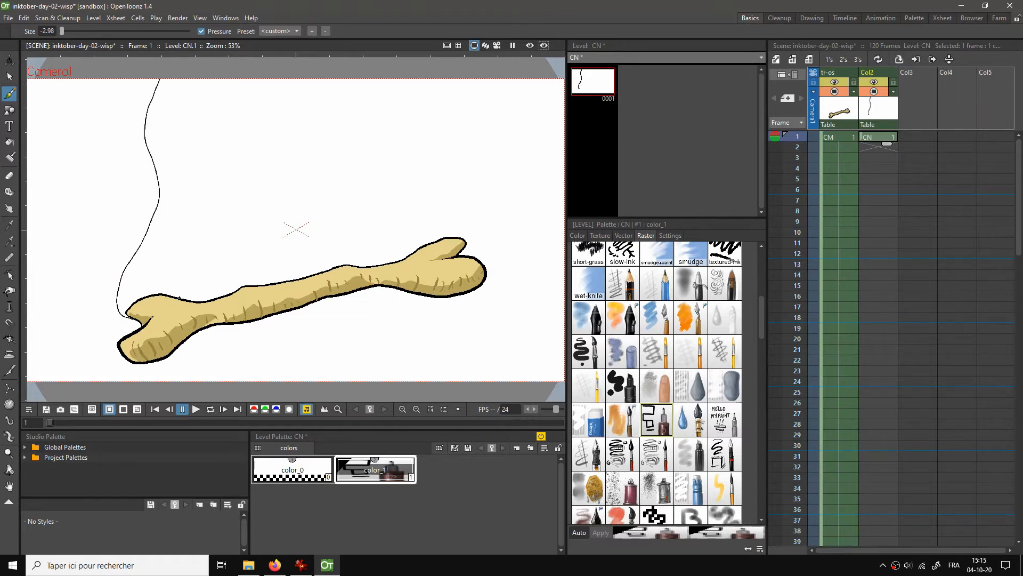
{"action": "mouse_move", "coordinate": [172, 291]}
{"action": "left_mouse_down"}
{"action": "mouse_move", "coordinate": [163, 258]}
{"action": "mouse_move", "coordinate": [180, 179]}
{"action": "mouse_move", "coordinate": [151, 131]}
{"action": "mouse_move", "coordinate": [153, 104]}
{"action": "mouse_move", "coordinate": [188, 77]}
{"action": "left_mouse_up"}
Turn on onion skin for the previous frame and draw two slightly shifted smoke lines above the bone's left end on frame 2 of Col2
{"action": "left_click", "coordinate": [879, 145]}
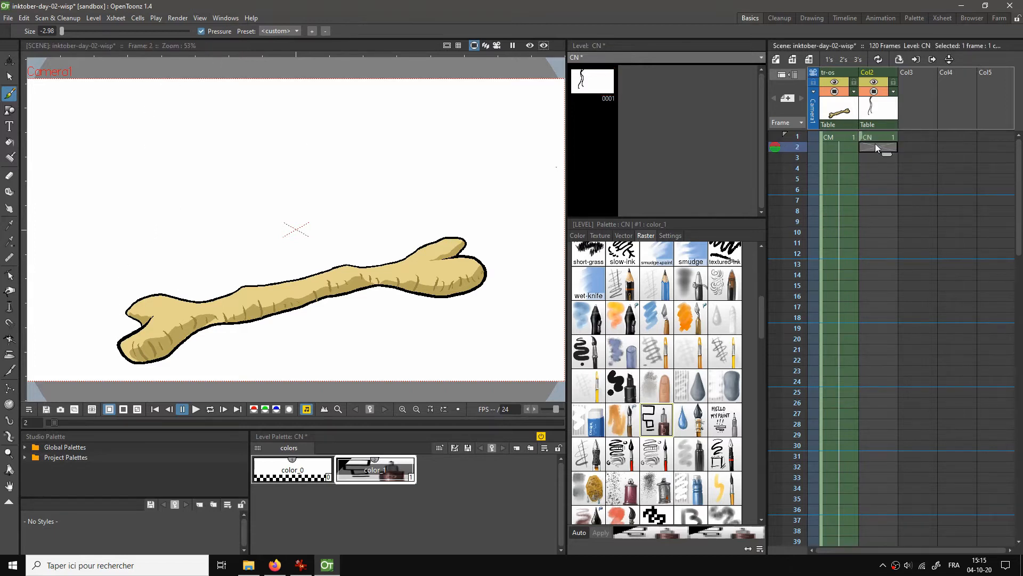
{"action": "left_click", "coordinate": [776, 137]}
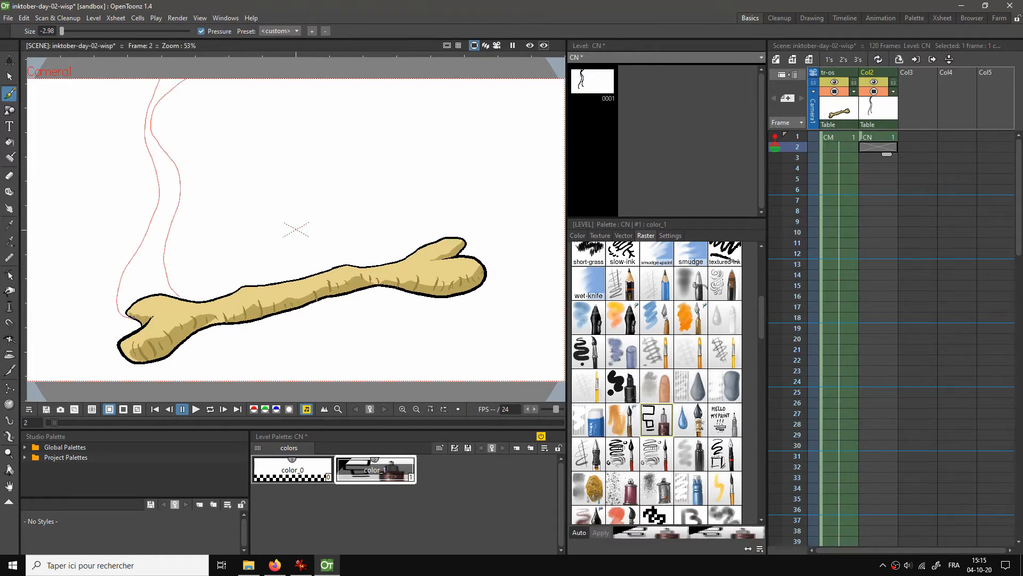
{"action": "key", "text": "alt+d"}
{"action": "mouse_move", "coordinate": [121, 312]}
{"action": "left_mouse_down"}
{"action": "mouse_move", "coordinate": [118, 264]}
{"action": "mouse_move", "coordinate": [157, 182]}
{"action": "mouse_move", "coordinate": [154, 79]}
{"action": "left_mouse_up"}
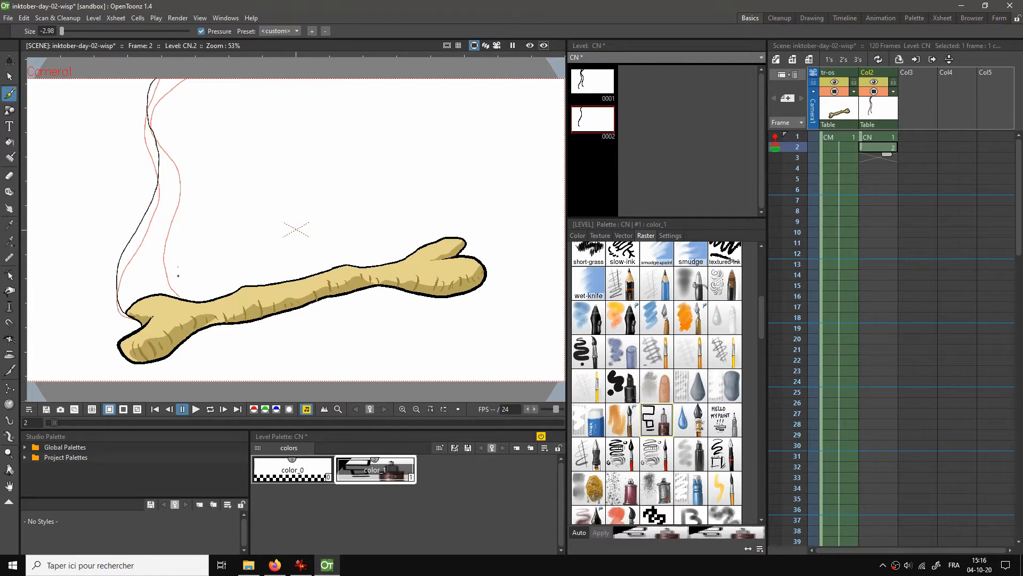
{"action": "mouse_move", "coordinate": [180, 294]}
{"action": "left_mouse_down"}
{"action": "mouse_move", "coordinate": [167, 100]}
{"action": "mouse_move", "coordinate": [176, 78]}
{"action": "left_mouse_up"}
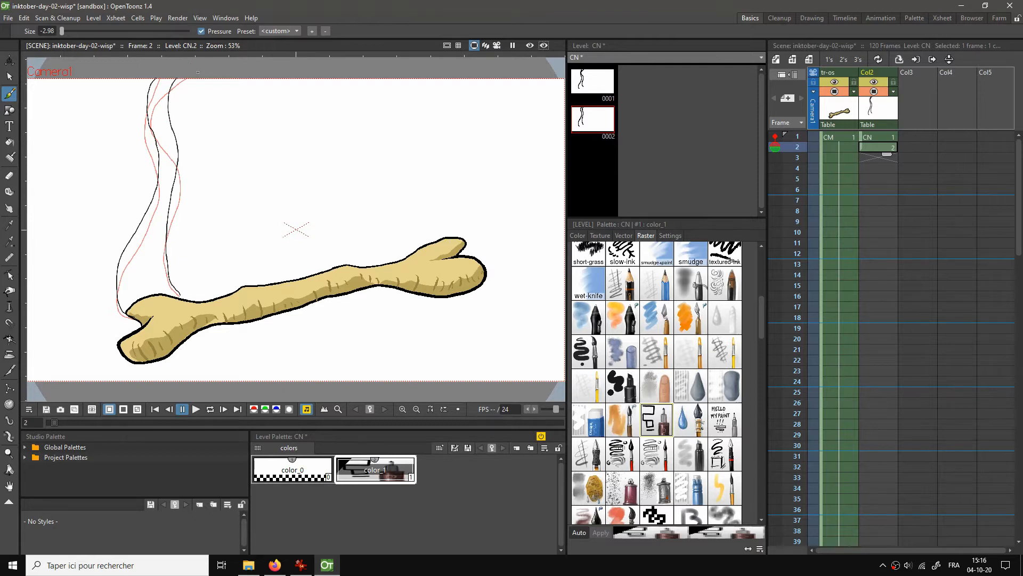
Draw the two smoke lines on frame 3 of Col2, varying their waves from the onion-skinned frame 2
{"action": "left_click", "coordinate": [876, 158]}
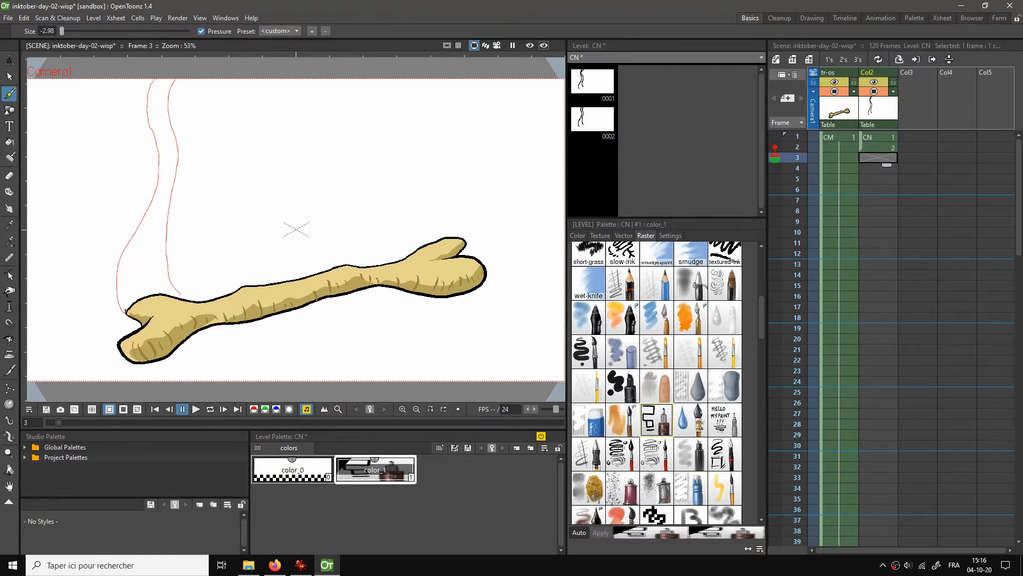
{"action": "mouse_move", "coordinate": [126, 311]}
{"action": "left_mouse_down"}
{"action": "mouse_move", "coordinate": [122, 275]}
{"action": "mouse_move", "coordinate": [149, 153]}
{"action": "mouse_move", "coordinate": [141, 78]}
{"action": "left_mouse_up"}
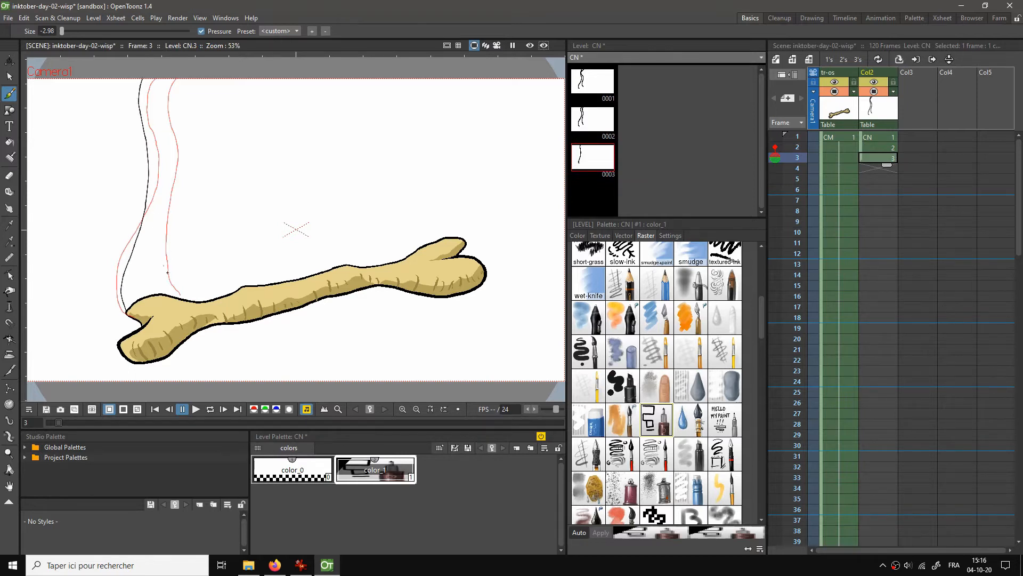
{"action": "mouse_move", "coordinate": [176, 292]}
{"action": "left_mouse_down"}
{"action": "mouse_move", "coordinate": [161, 241]}
{"action": "mouse_move", "coordinate": [167, 79]}
{"action": "left_mouse_up"}
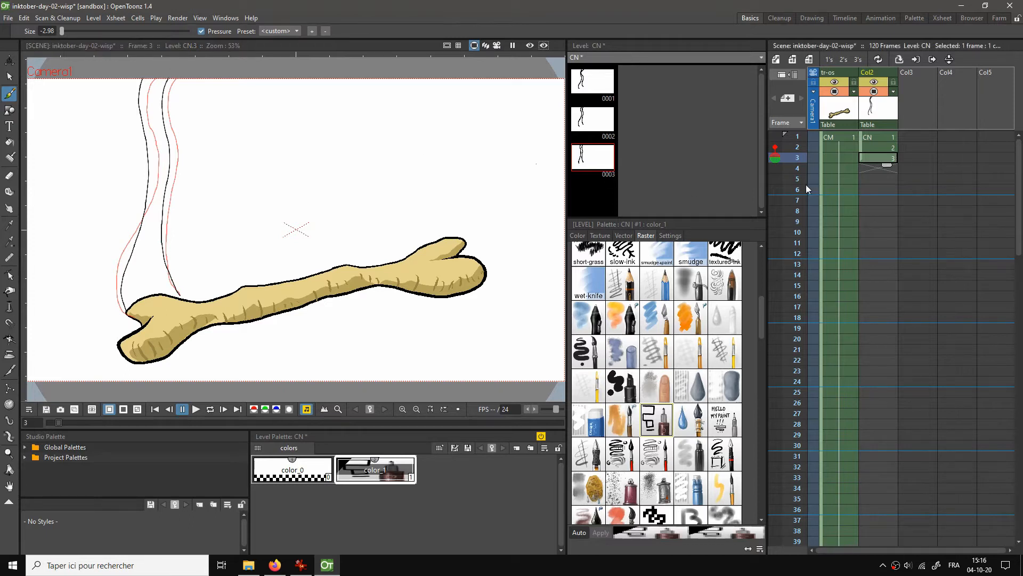
Draw the two smoke lines on frame 4 of Col2, curving slightly left of the onion-skinned frame 3 lines at mid-height
{"action": "left_click", "coordinate": [871, 168]}
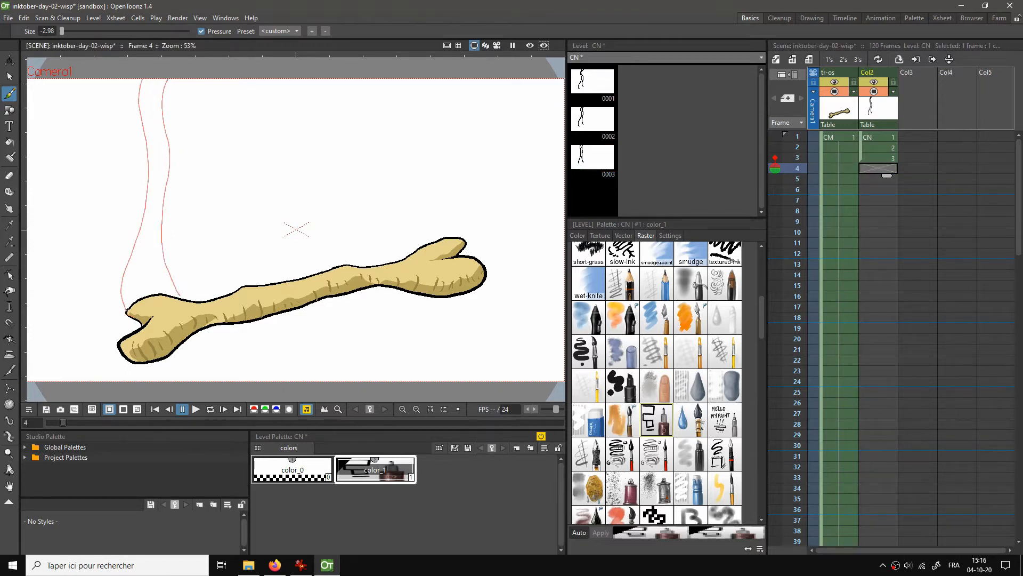
{"action": "mouse_move", "coordinate": [127, 310]}
{"action": "left_mouse_down"}
{"action": "mouse_move", "coordinate": [144, 213]}
{"action": "mouse_move", "coordinate": [143, 102]}
{"action": "mouse_move", "coordinate": [157, 69]}
{"action": "left_mouse_up"}
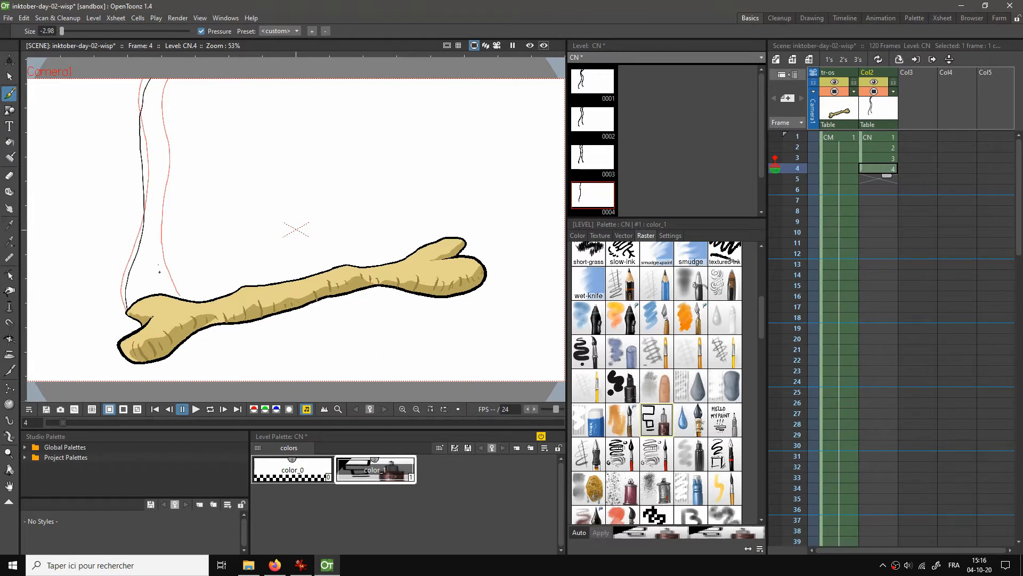
{"action": "mouse_move", "coordinate": [172, 279]}
{"action": "left_mouse_down"}
{"action": "mouse_move", "coordinate": [160, 142]}
{"action": "mouse_move", "coordinate": [177, 78]}
{"action": "left_mouse_up"}
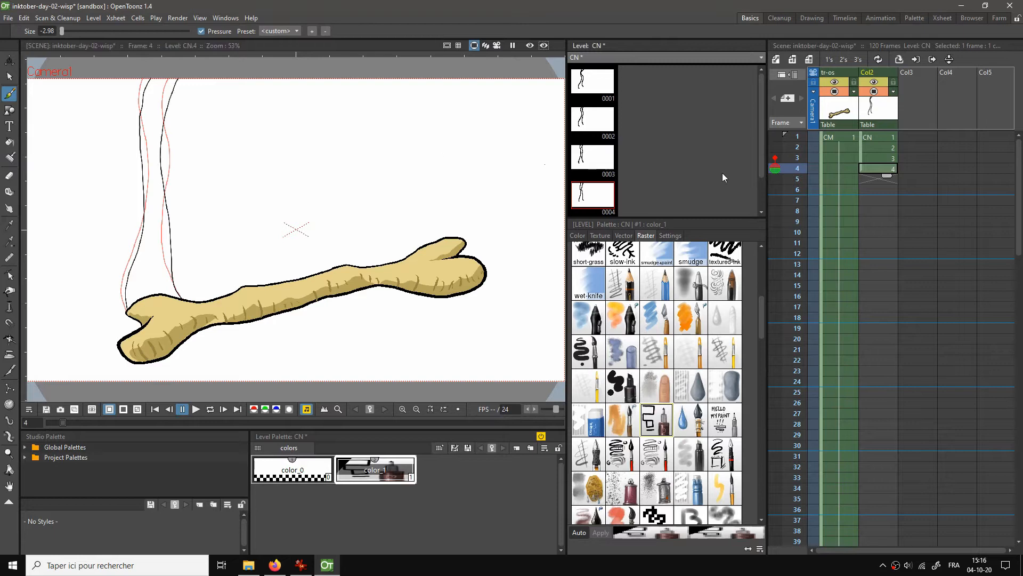
Draw the two smoke lines on frame 5 of Col2, shifting their upper parts further left than on frame 4
{"action": "left_click", "coordinate": [870, 181]}
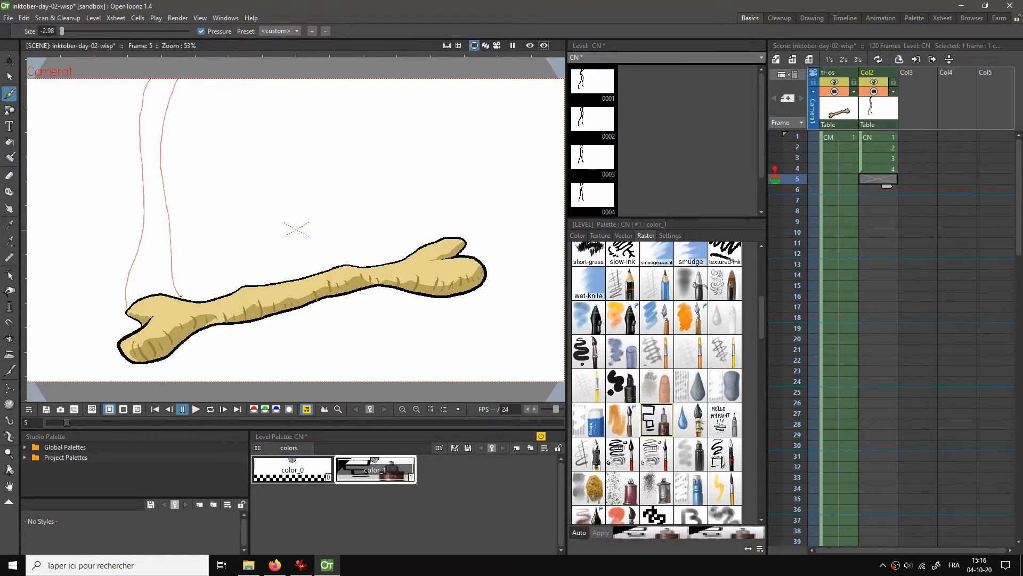
{"action": "mouse_move", "coordinate": [179, 299]}
{"action": "left_mouse_down"}
{"action": "mouse_move", "coordinate": [153, 155]}
{"action": "mouse_move", "coordinate": [175, 69]}
{"action": "left_mouse_up"}
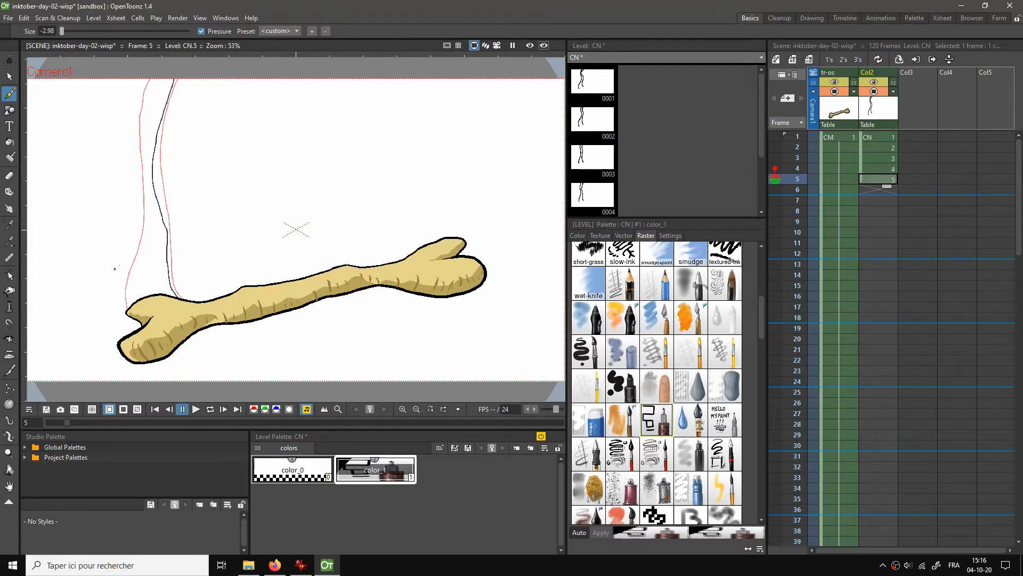
{"action": "left_click_drag", "start_coordinate": [126, 305], "coordinate": [124, 291]}
{"action": "mouse_move", "coordinate": [131, 254]}
{"action": "left_mouse_down"}
{"action": "mouse_move", "coordinate": [127, 110]}
{"action": "mouse_move", "coordinate": [136, 82]}
{"action": "mouse_move", "coordinate": [167, 74]}
{"action": "left_mouse_up"}
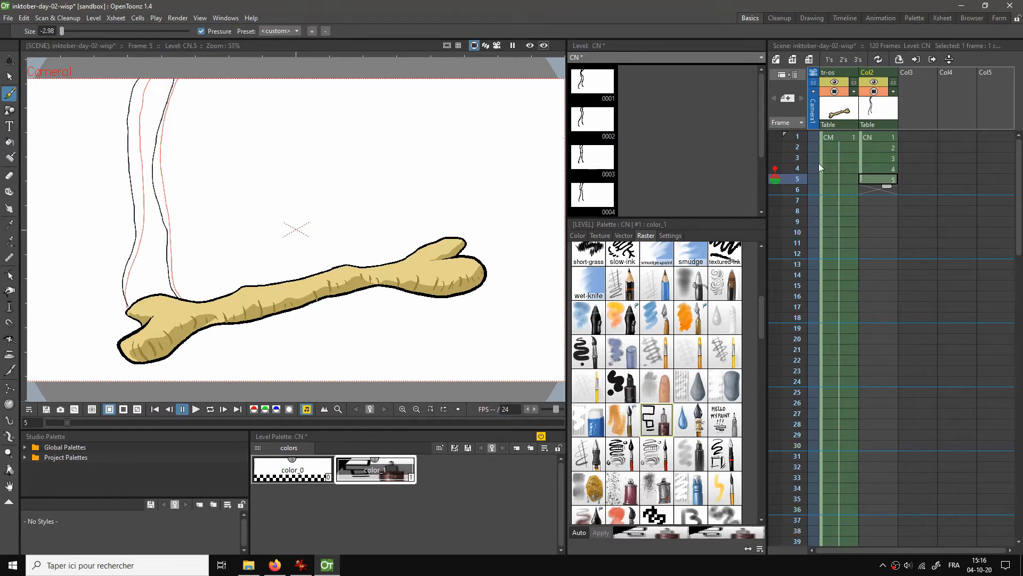
Draw the two smoke lines on frame 6 of Col2, bulging the left line outward just above the bone
{"action": "left_click", "coordinate": [870, 191]}
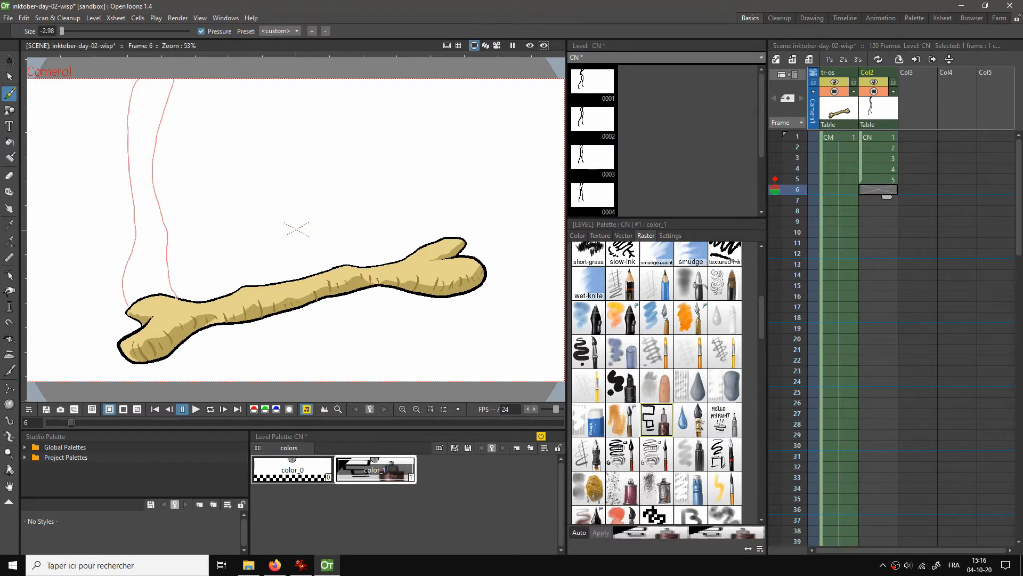
{"action": "left_click", "coordinate": [176, 296]}
{"action": "left_click_drag", "start_coordinate": [171, 246], "coordinate": [149, 160]}
{"action": "left_click_drag", "start_coordinate": [151, 113], "coordinate": [154, 76]}
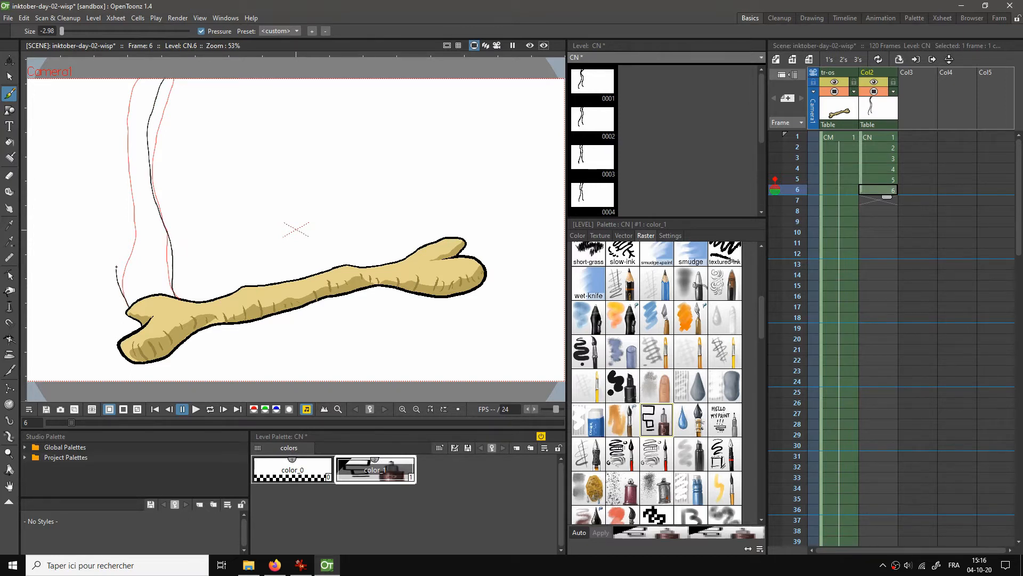
{"action": "left_click_drag", "start_coordinate": [134, 203], "coordinate": [126, 83]}
Draw the two smoke lines on frame 7 of Col2, straightening the left line's base and veering its upper end left
{"action": "left_click", "coordinate": [871, 201]}
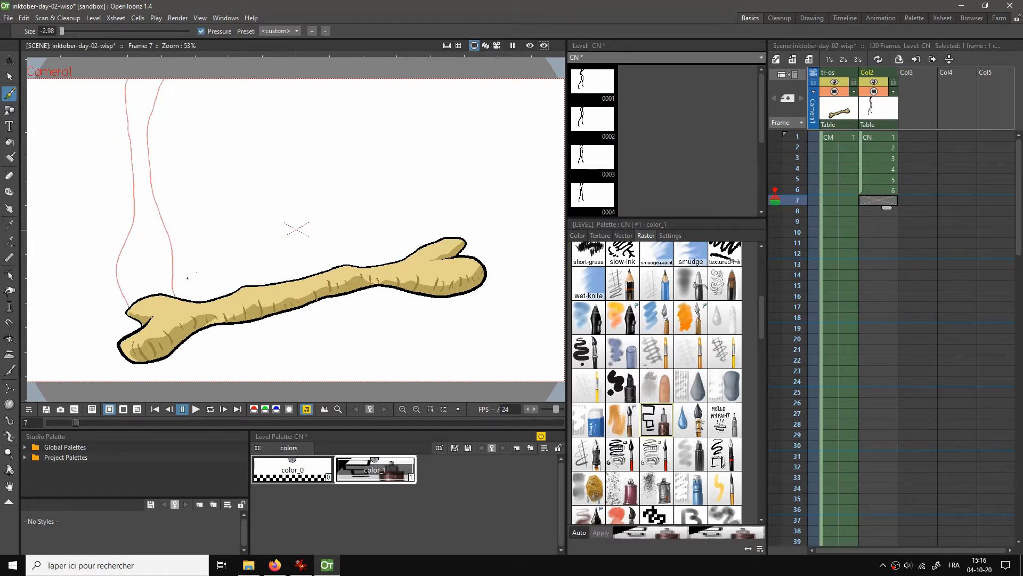
{"action": "left_click_drag", "start_coordinate": [129, 308], "coordinate": [129, 299]}
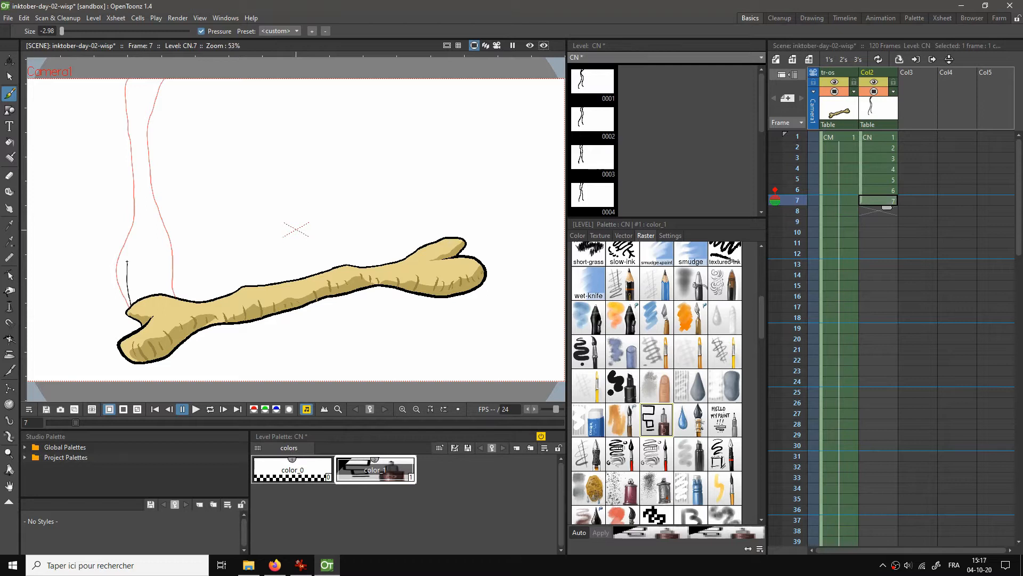
{"action": "mouse_move", "coordinate": [128, 197]}
{"action": "left_mouse_down"}
{"action": "mouse_move", "coordinate": [133, 149]}
{"action": "mouse_move", "coordinate": [123, 99]}
{"action": "mouse_move", "coordinate": [100, 66]}
{"action": "left_mouse_up"}
{"action": "left_click_drag", "start_coordinate": [161, 228], "coordinate": [149, 130]}
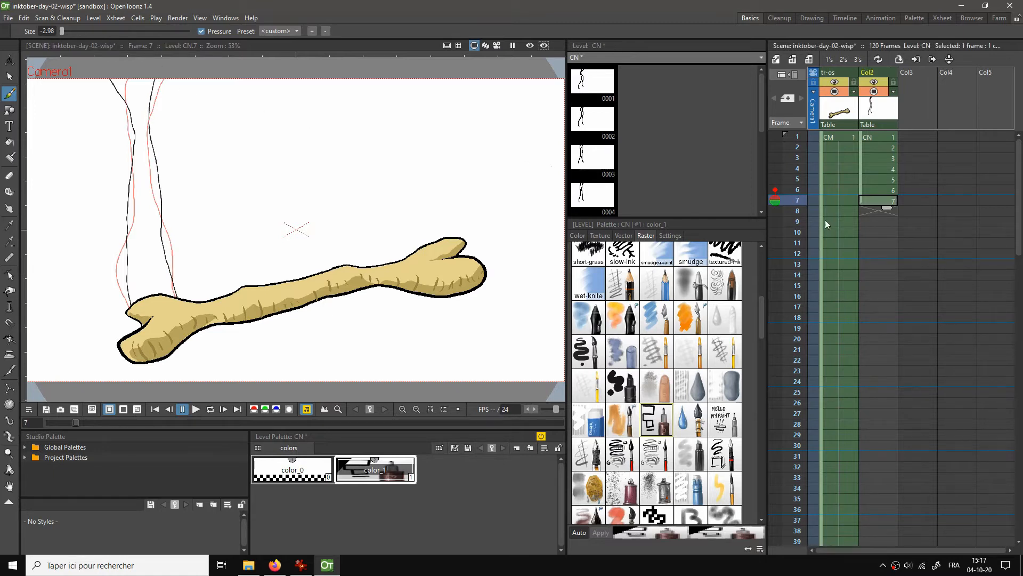
Draw the two smoke lines on frame 8 of Col2, with gentle waves and a nearly vertical upper end on the left line
{"action": "left_click", "coordinate": [875, 210]}
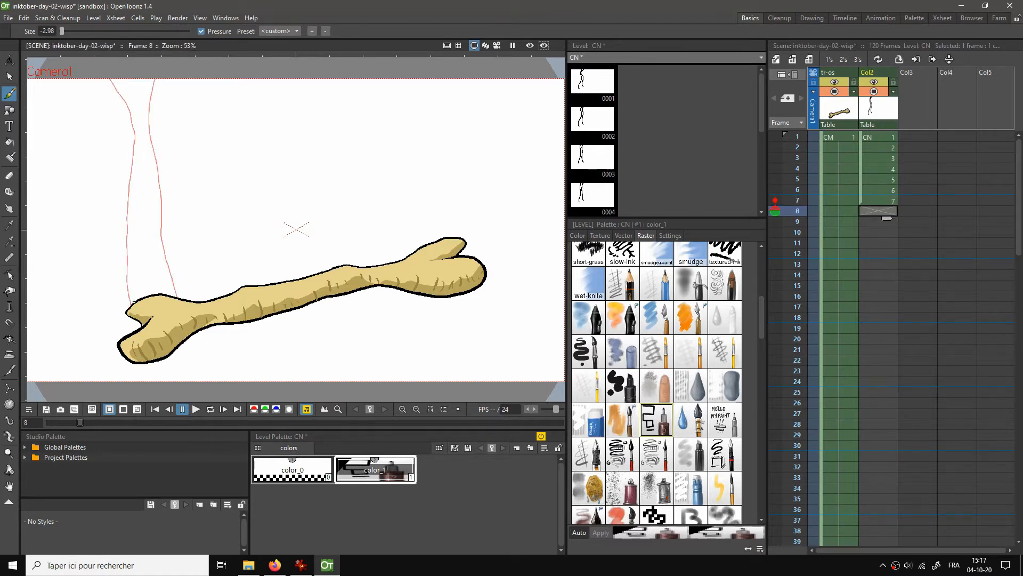
{"action": "left_click_drag", "start_coordinate": [127, 310], "coordinate": [126, 301]}
{"action": "left_click_drag", "start_coordinate": [122, 266], "coordinate": [132, 215]}
{"action": "left_click_drag", "start_coordinate": [129, 165], "coordinate": [120, 77]}
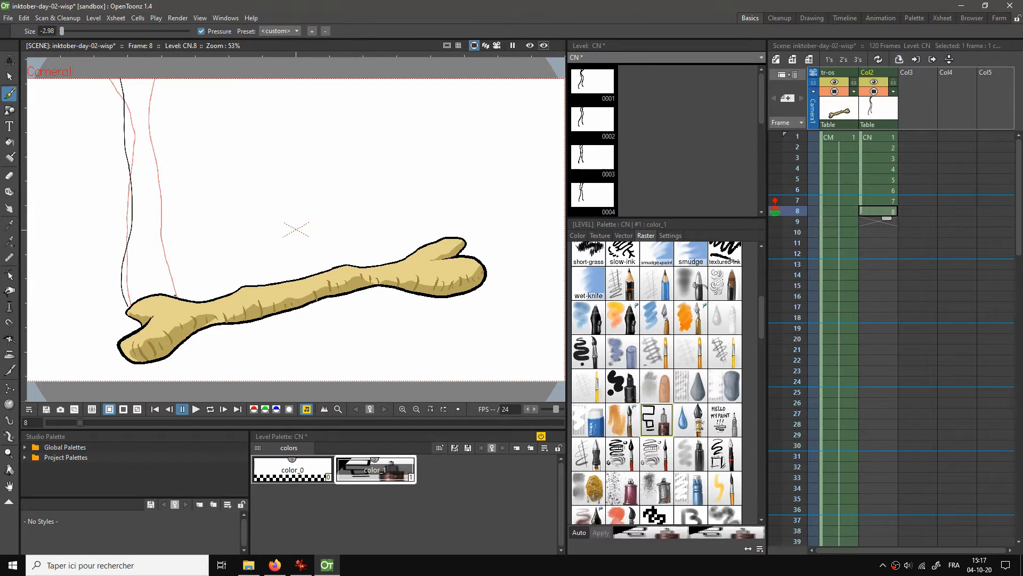
{"action": "left_click_drag", "start_coordinate": [158, 221], "coordinate": [155, 99]}
Run through the frames past the last smoke drawing and set the playback stop marker at frame 8
{"action": "key", "text": "Down"}
{"action": "key", "text": "Down"}
{"action": "key", "text": "Down"}
{"action": "key", "text": "Down"}
{"action": "key", "text": "Down"}
{"action": "key", "text": "Down"}
{"action": "key", "text": "Down"}
{"action": "key", "text": "Down"}
{"action": "key", "text": "Down"}
{"action": "key", "text": "Down"}
{"action": "key", "text": "Down"}
{"action": "key", "text": "Down"}
{"action": "key", "text": "Down"}
{"action": "key", "text": "Down"}
{"action": "key", "text": "Down"}
{"action": "key", "text": "Down"}
{"action": "key", "text": "Down"}
{"action": "key", "text": "Down"}
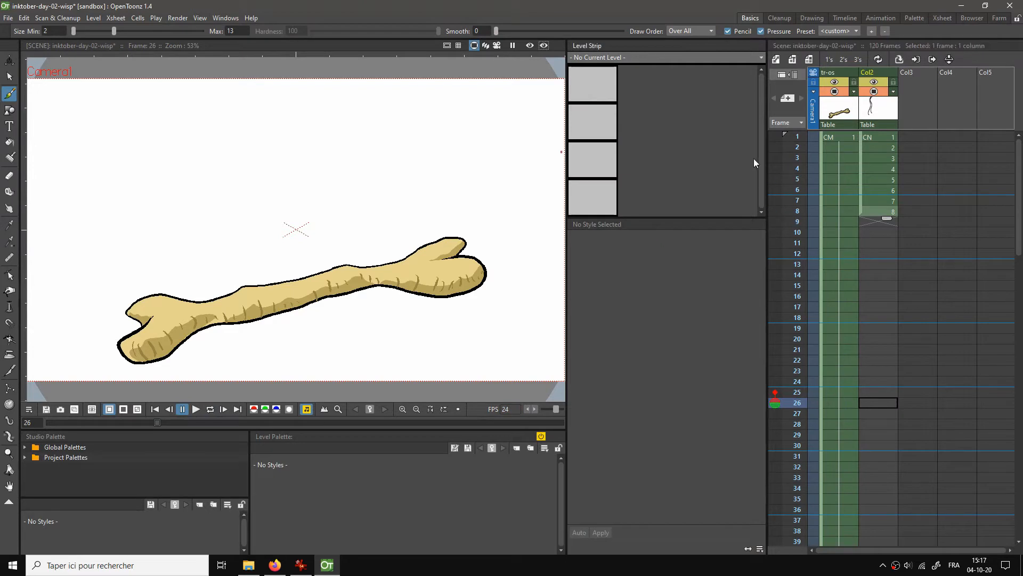
{"action": "right_click", "coordinate": [790, 212]}
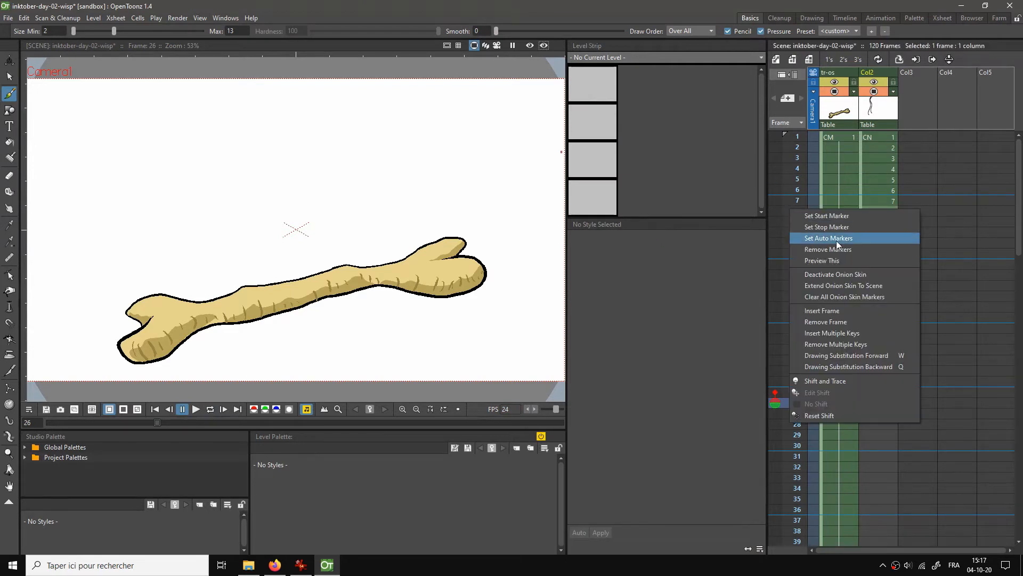
{"action": "left_click", "coordinate": [837, 225]}
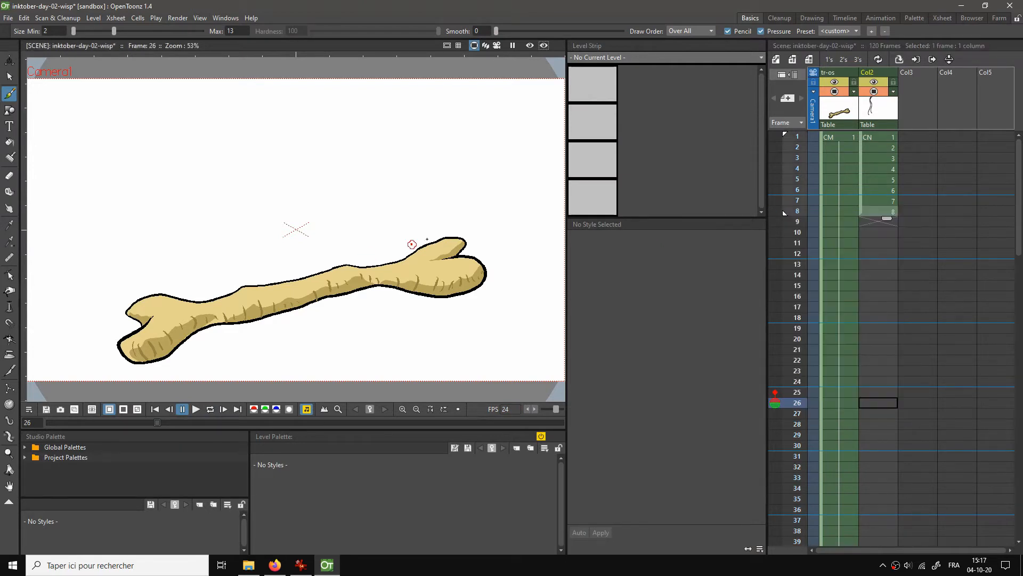
Set the playback rate to 10 FPS and preview the smoke animation as a loop from frame 1
{"action": "left_click", "coordinate": [872, 137]}
{"action": "left_click", "coordinate": [503, 413]}
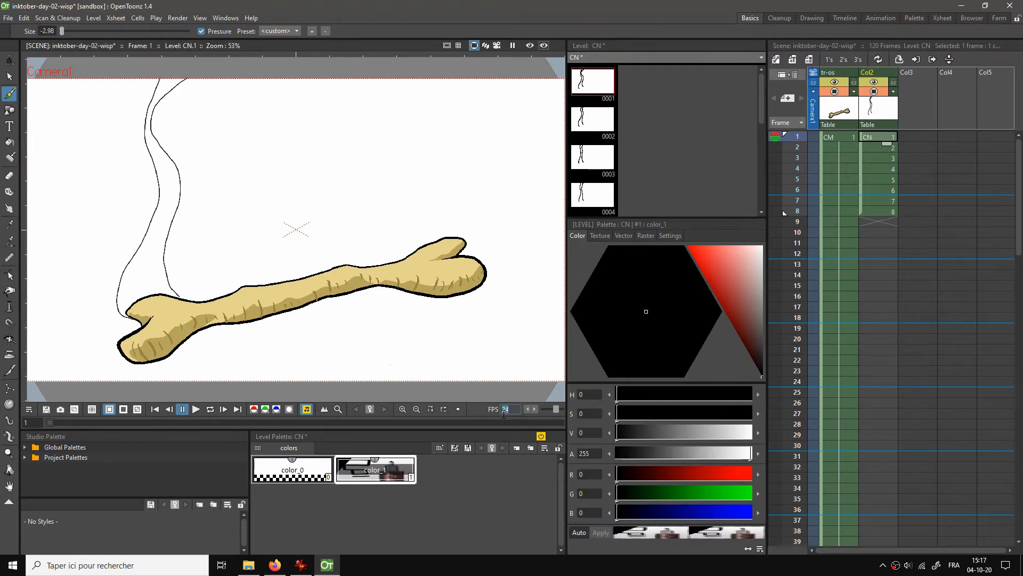
{"action": "type", "text": "10"}
{"action": "key", "text": "Return"}
{"action": "key", "text": "l"}
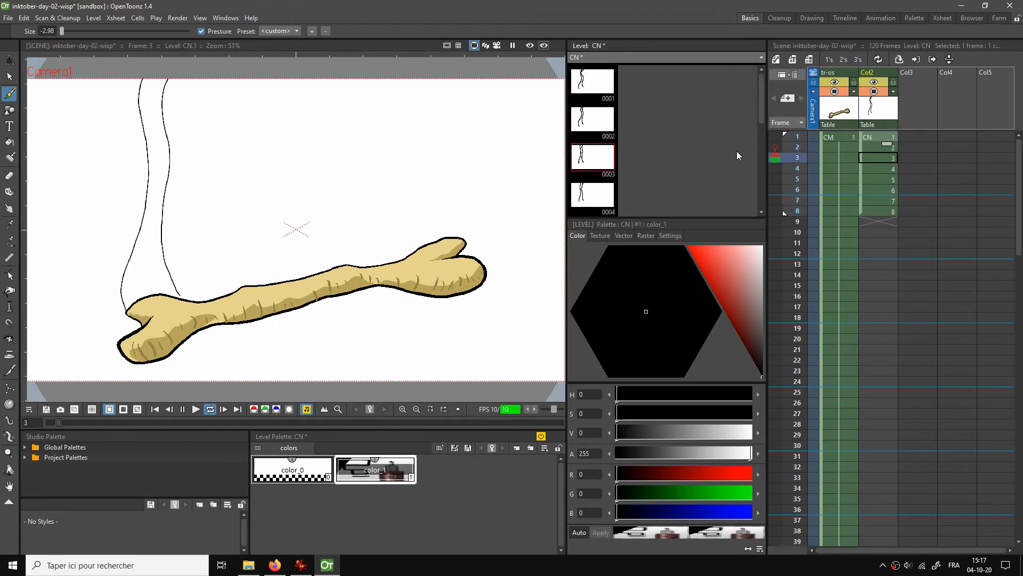
{"action": "key", "text": "l"}
Move the playback stop marker well past the drawn smoke frames, to around frame 53
{"action": "scroll", "coordinate": [807, 402], "scroll_direction": "down", "scroll_amount": 5}
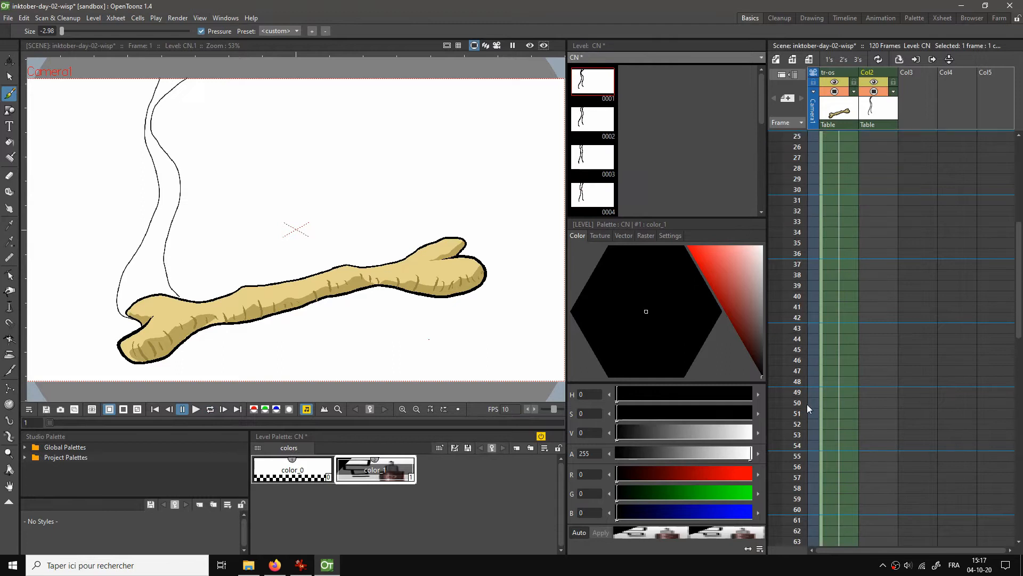
{"action": "right_click", "coordinate": [785, 432]}
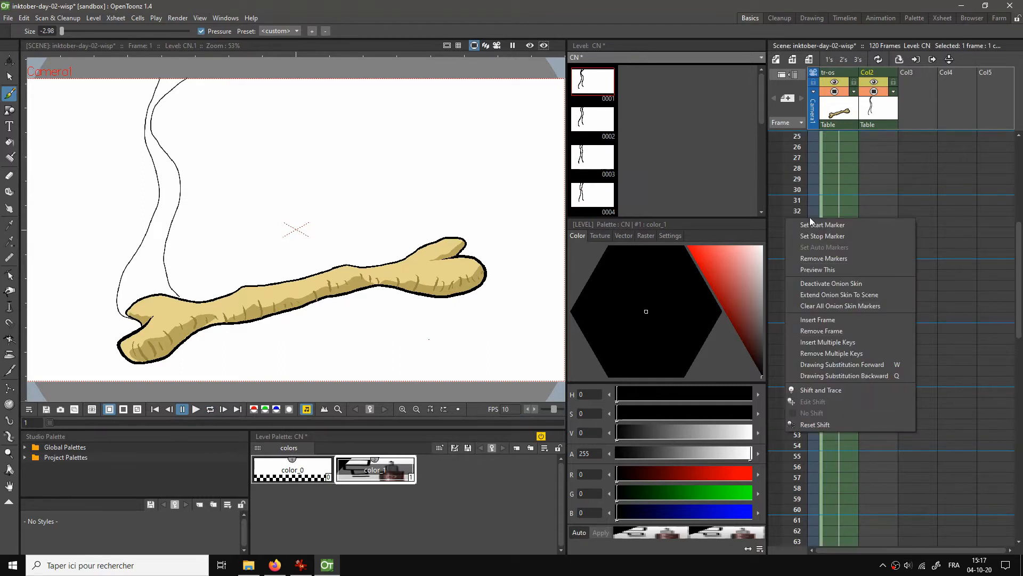
{"action": "left_click", "coordinate": [822, 236]}
{"action": "scroll", "coordinate": [867, 194], "scroll_direction": "up", "scroll_amount": 5}
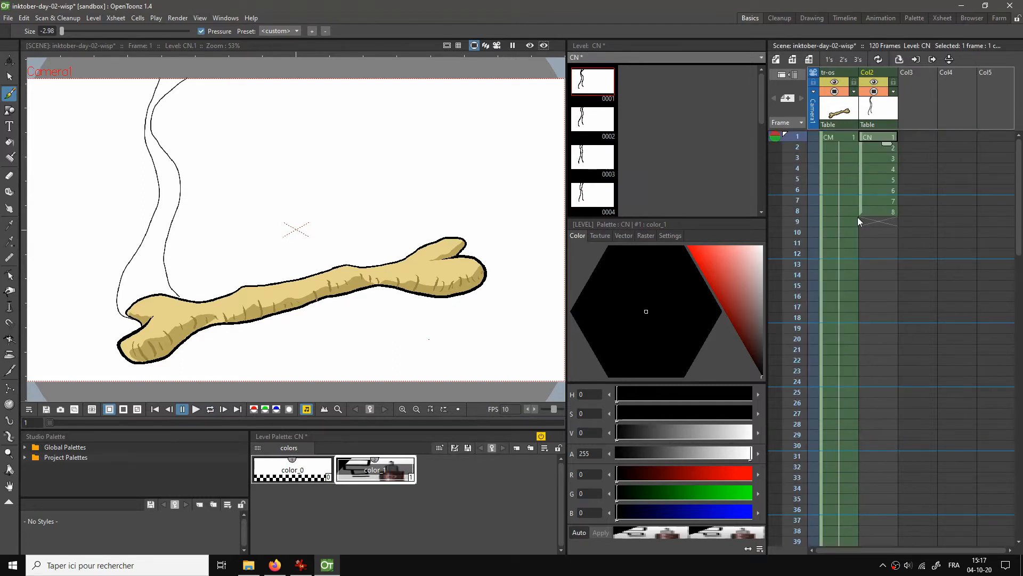
Draw the two smoke lines on frame 9 of Col2, adding a short pointed split between them at the top
{"action": "left_click", "coordinate": [877, 220]}
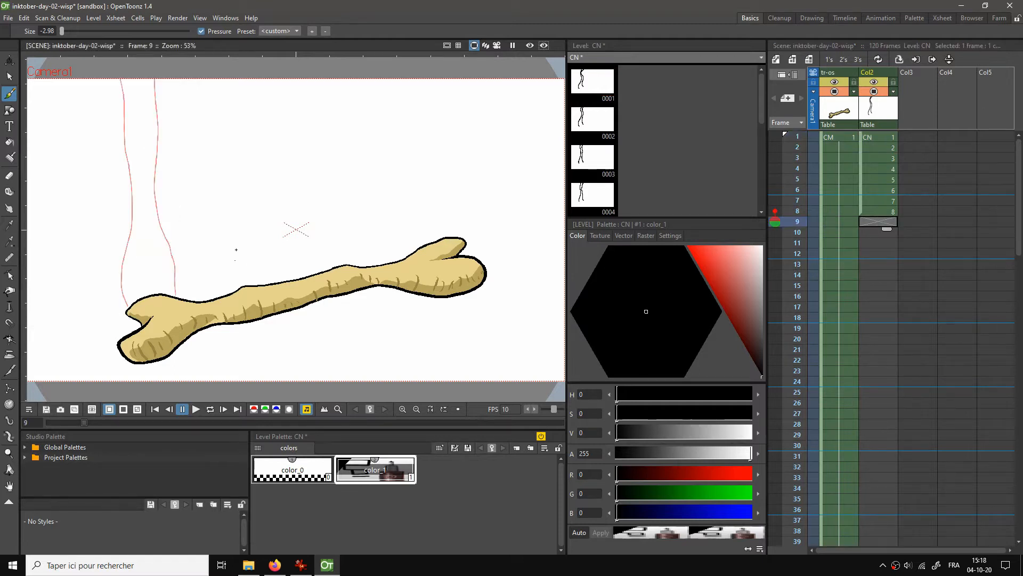
{"action": "left_click", "coordinate": [127, 311]}
{"action": "mouse_move", "coordinate": [121, 231]}
{"action": "left_mouse_down"}
{"action": "mouse_move", "coordinate": [127, 134]}
{"action": "mouse_move", "coordinate": [115, 88]}
{"action": "mouse_move", "coordinate": [137, 90]}
{"action": "left_mouse_up"}
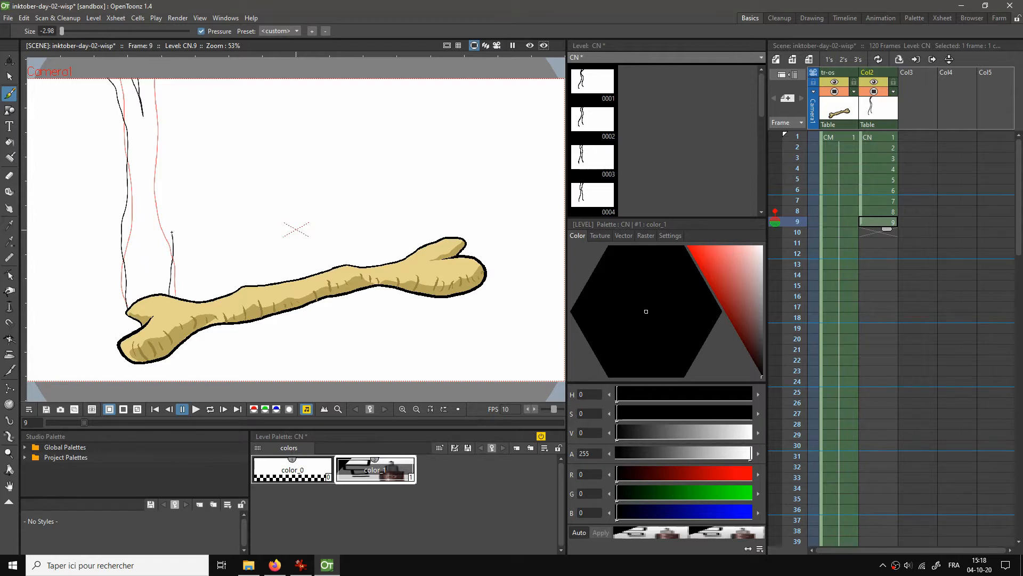
{"action": "left_click_drag", "start_coordinate": [172, 232], "coordinate": [156, 190]}
{"action": "left_click_drag", "start_coordinate": [154, 148], "coordinate": [161, 87]}
Draw the smoke on frame 10 of Col2, extending the pointed split between the two outer lines slightly further down
{"action": "left_click", "coordinate": [867, 232]}
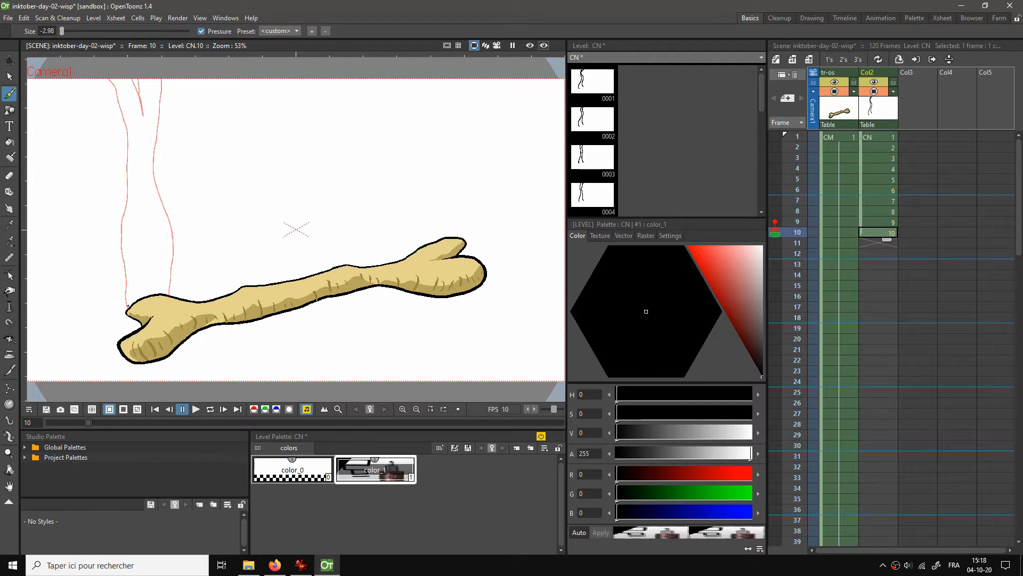
{"action": "left_click_drag", "start_coordinate": [128, 306], "coordinate": [130, 261]}
{"action": "left_click_drag", "start_coordinate": [122, 201], "coordinate": [125, 165]}
{"action": "left_click_drag", "start_coordinate": [126, 127], "coordinate": [116, 95]}
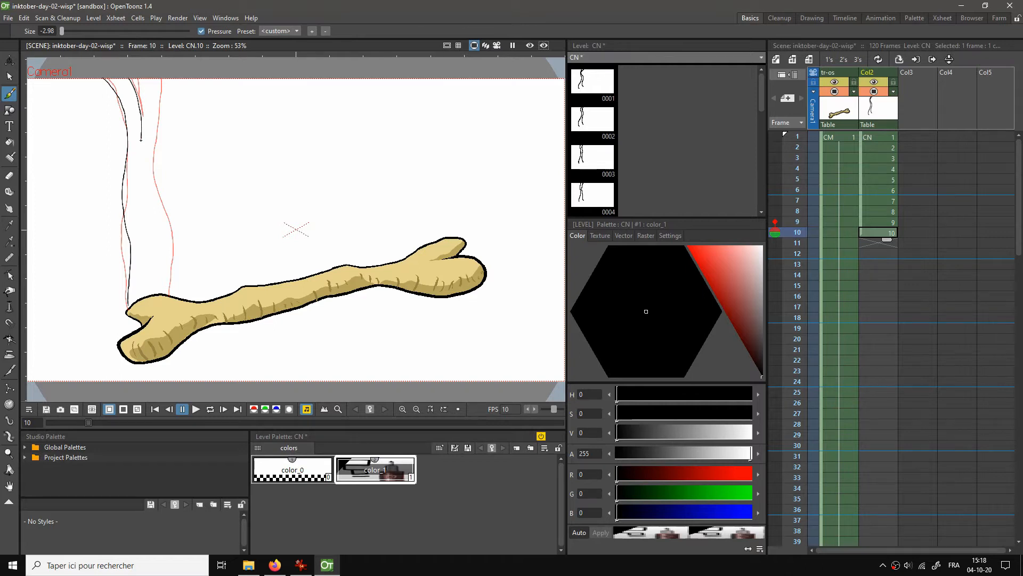
{"action": "mouse_move", "coordinate": [140, 140]}
{"action": "left_mouse_down"}
{"action": "mouse_move", "coordinate": [143, 75]}
{"action": "mouse_move", "coordinate": [164, 111]}
{"action": "mouse_move", "coordinate": [162, 207]}
{"action": "left_mouse_up"}
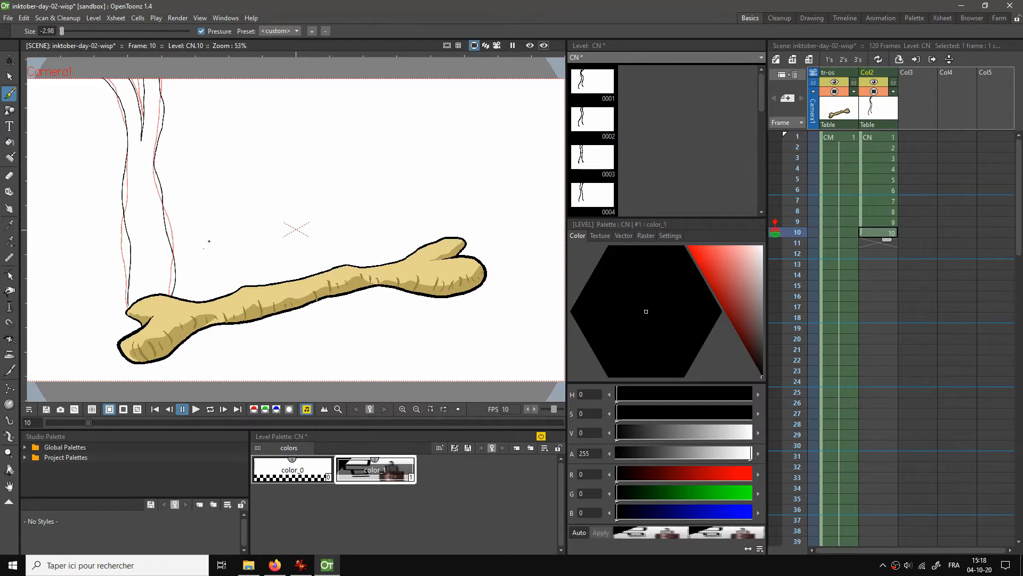
Draw the smoke on frame 11 of Col2 with wavier outer lines and a deeper pointed split between them
{"action": "left_click", "coordinate": [865, 241]}
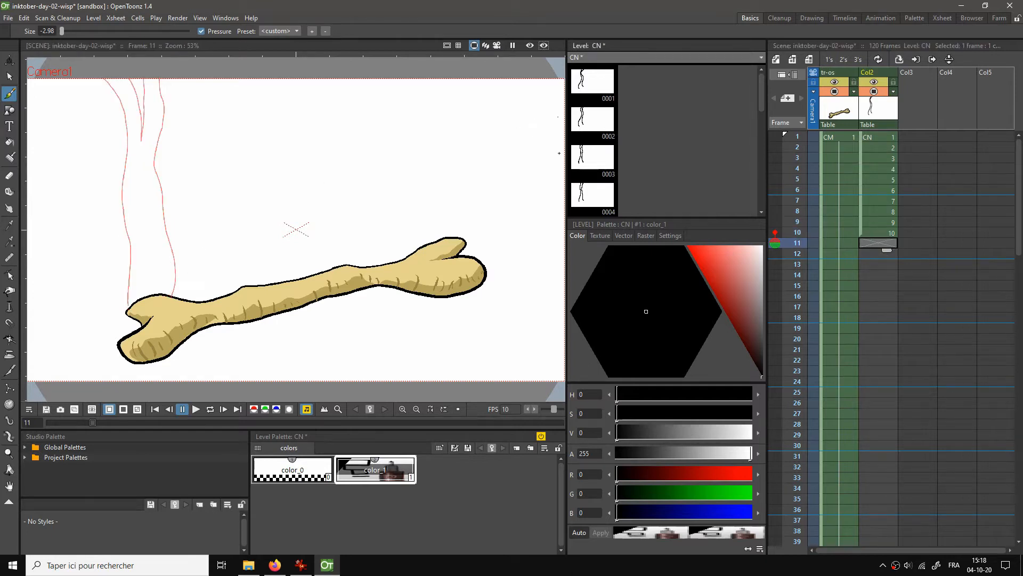
{"action": "left_click", "coordinate": [128, 303]}
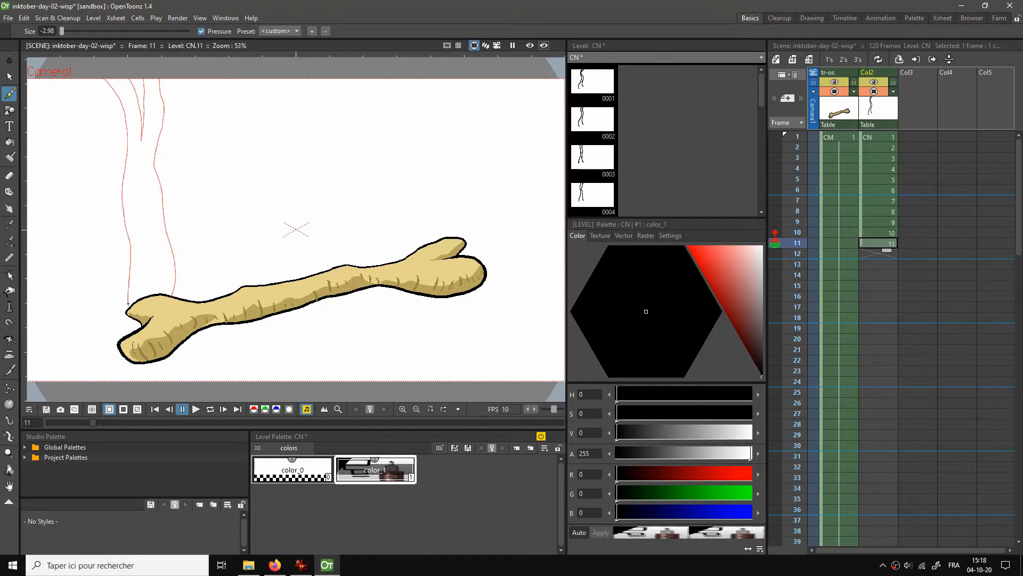
{"action": "mouse_move", "coordinate": [119, 195]}
{"action": "left_mouse_down"}
{"action": "mouse_move", "coordinate": [123, 129]}
{"action": "mouse_move", "coordinate": [104, 79]}
{"action": "left_mouse_up"}
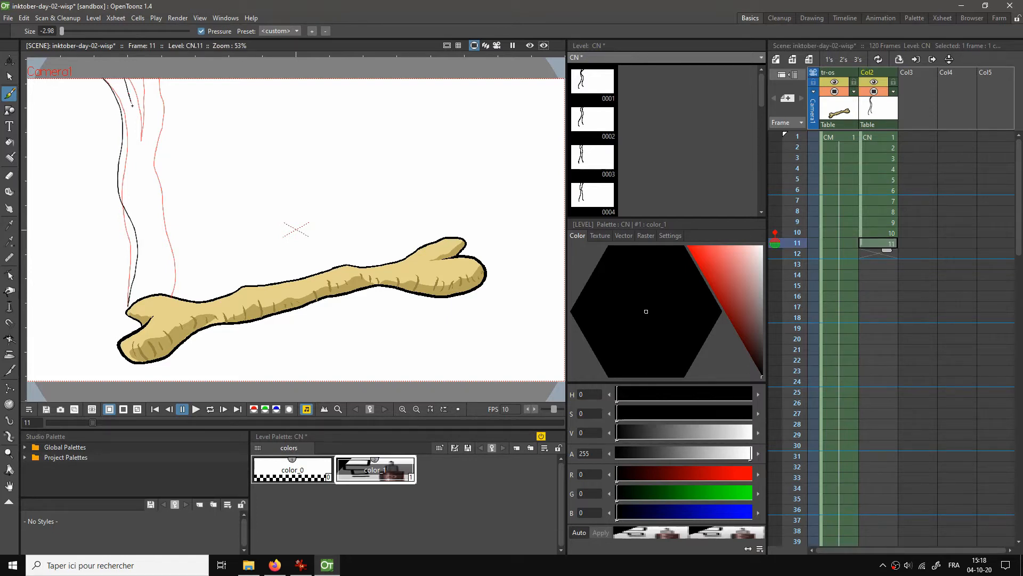
{"action": "left_click_drag", "start_coordinate": [136, 145], "coordinate": [136, 165]}
{"action": "mouse_move", "coordinate": [168, 123]}
{"action": "left_mouse_down"}
{"action": "mouse_move", "coordinate": [153, 177]}
{"action": "mouse_move", "coordinate": [166, 217]}
{"action": "left_mouse_up"}
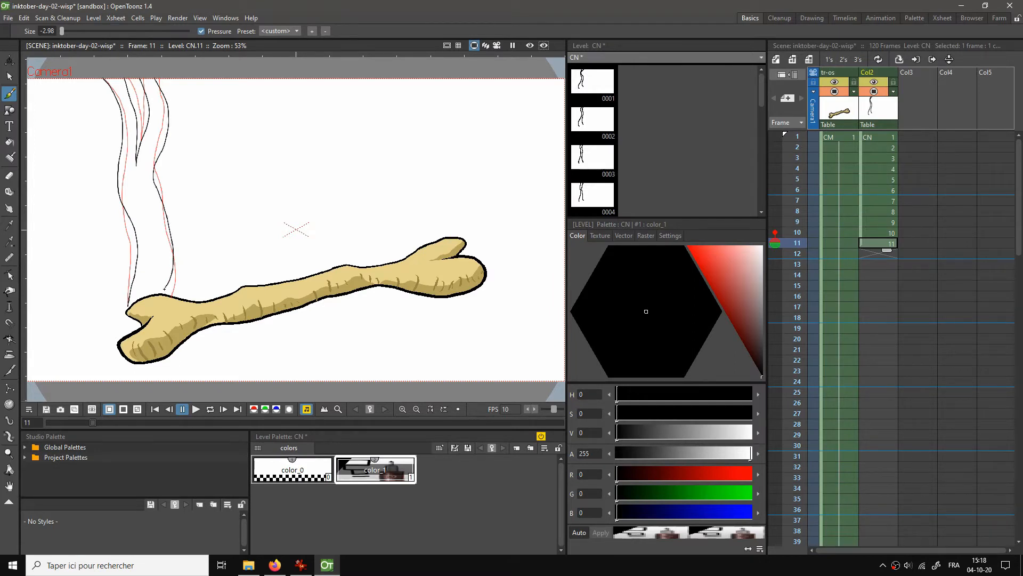
{"action": "left_click_drag", "start_coordinate": [164, 288], "coordinate": [161, 298]}
Draw the smoke on frame 12 of Col2, lowering the tip of the inner split and shifting the outer waves
{"action": "left_click", "coordinate": [872, 254]}
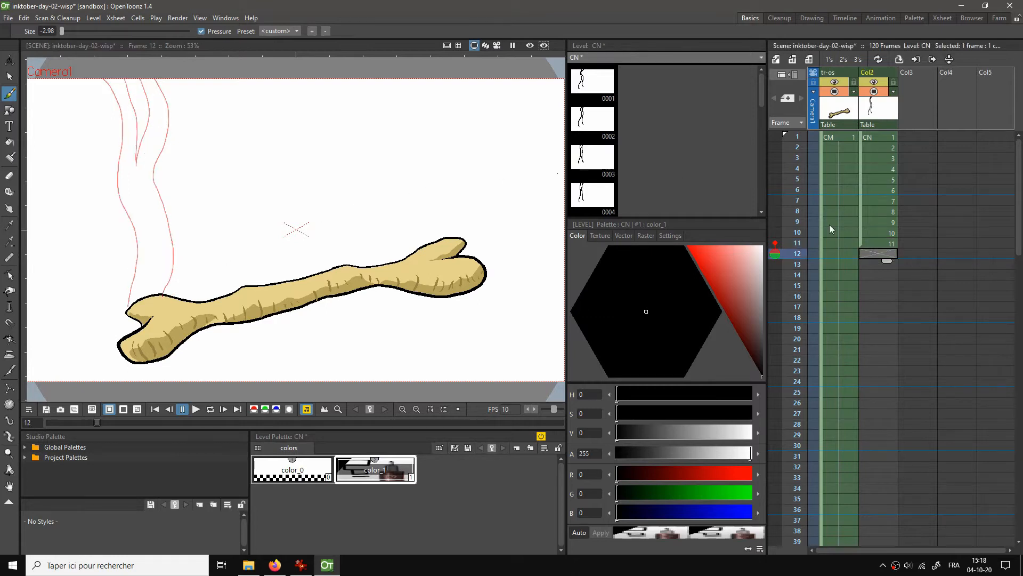
{"action": "left_click_drag", "start_coordinate": [109, 79], "coordinate": [121, 164]}
{"action": "mouse_move", "coordinate": [116, 205]}
{"action": "left_mouse_down"}
{"action": "mouse_move", "coordinate": [133, 275]}
{"action": "mouse_move", "coordinate": [127, 306]}
{"action": "mouse_move", "coordinate": [175, 277]}
{"action": "mouse_move", "coordinate": [174, 230]}
{"action": "mouse_move", "coordinate": [156, 199]}
{"action": "left_mouse_up"}
{"action": "mouse_move", "coordinate": [158, 158]}
{"action": "left_mouse_down"}
{"action": "mouse_move", "coordinate": [158, 75]}
{"action": "mouse_move", "coordinate": [94, 70]}
{"action": "mouse_move", "coordinate": [125, 71]}
{"action": "mouse_move", "coordinate": [119, 101]}
{"action": "mouse_move", "coordinate": [135, 183]}
{"action": "mouse_move", "coordinate": [144, 78]}
{"action": "left_mouse_up"}
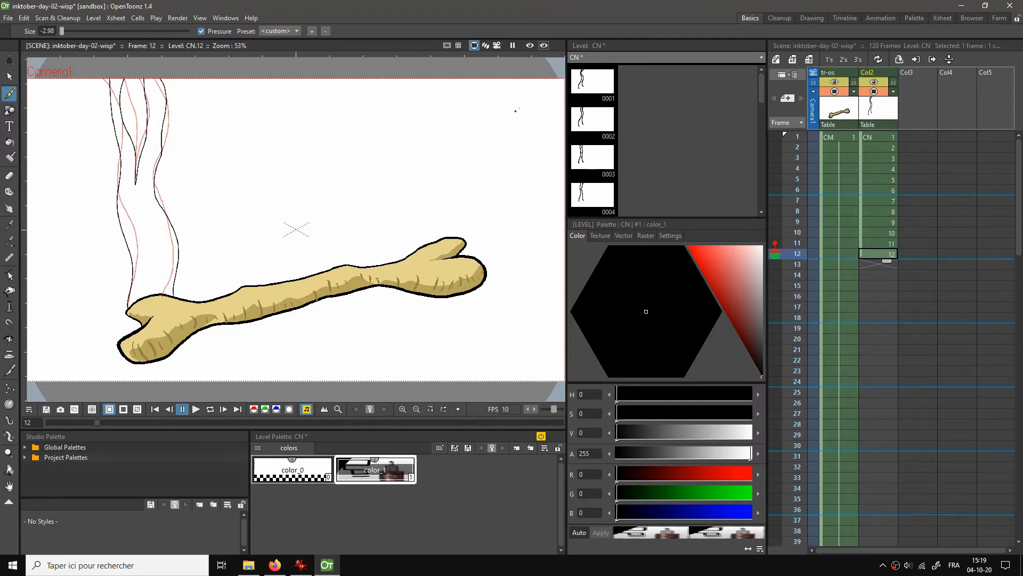
Set the playback stop marker at frame 12 and play the smoke loop to check it
{"action": "key", "text": "l"}
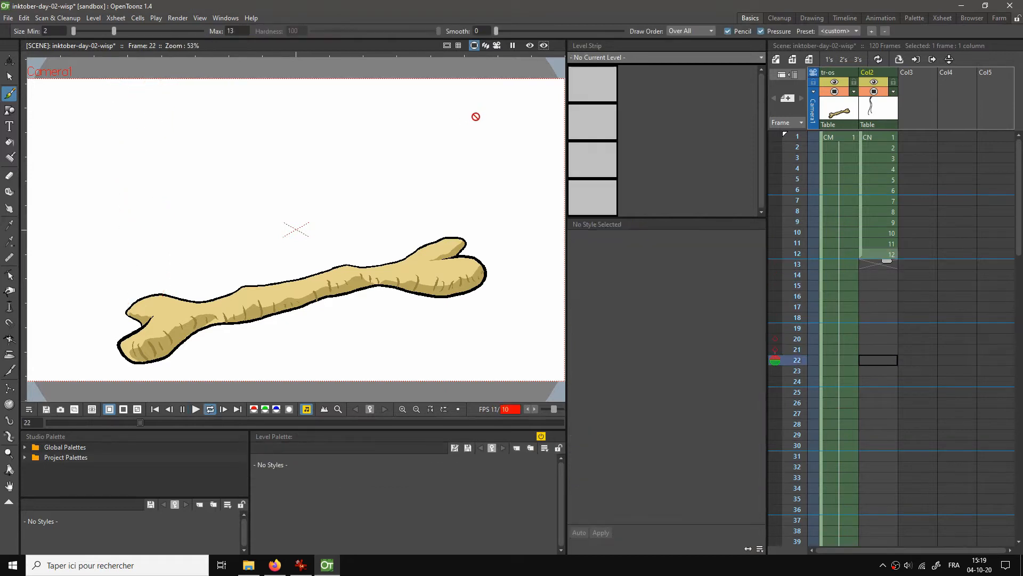
{"action": "left_click", "coordinate": [787, 253]}
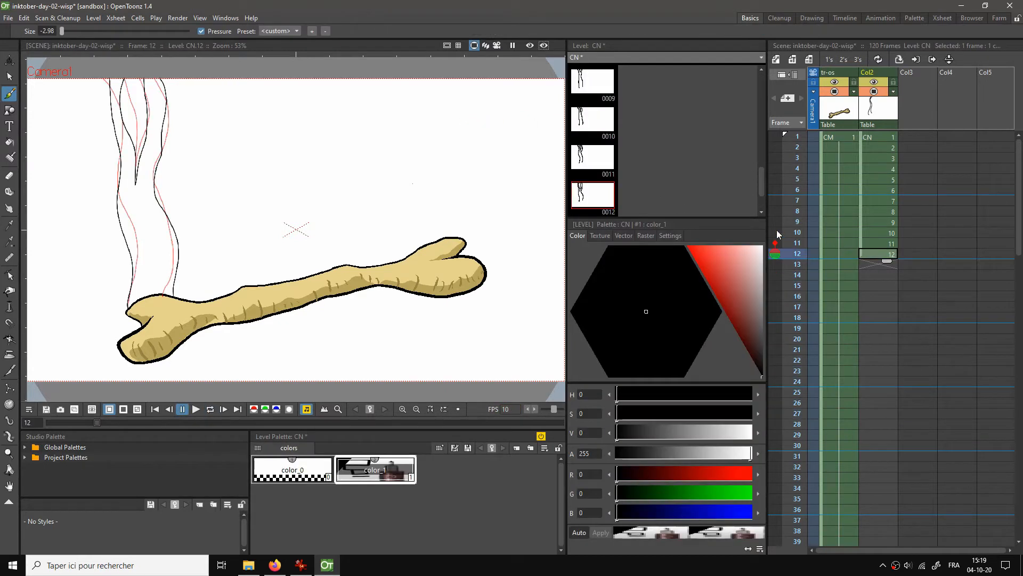
{"action": "right_click", "coordinate": [797, 255]}
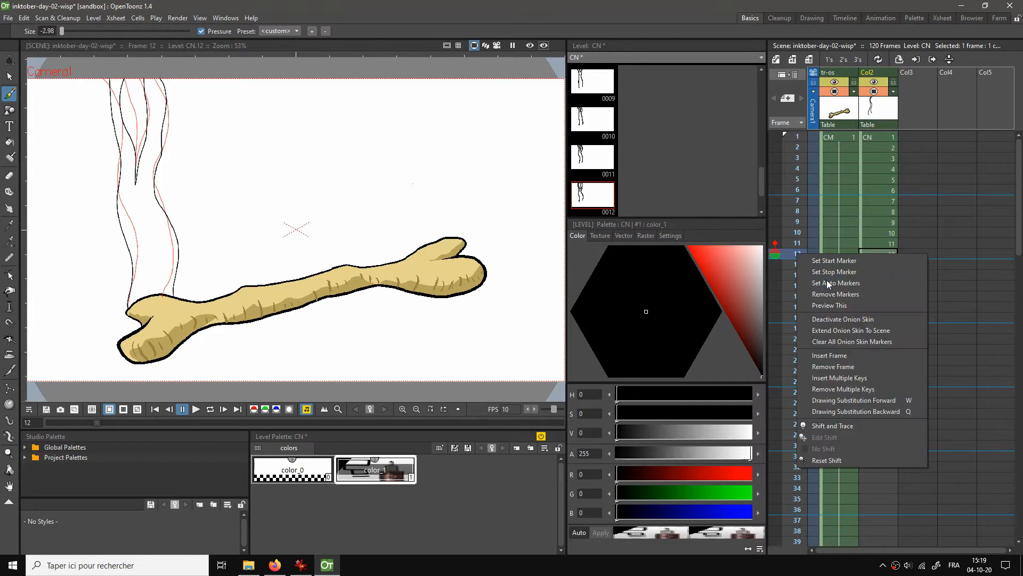
{"action": "left_click", "coordinate": [834, 272]}
{"action": "key", "text": "l"}
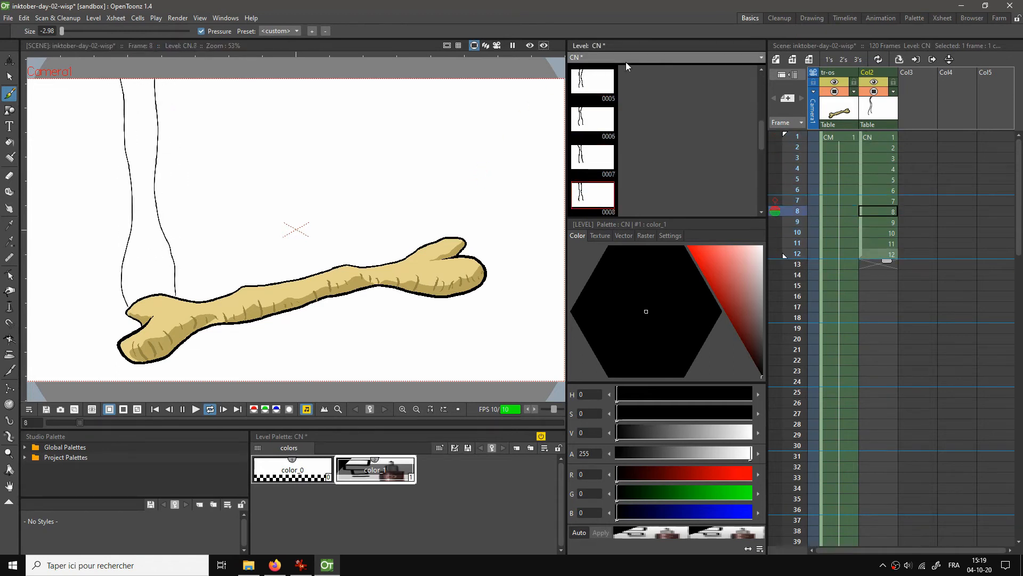
{"action": "key", "text": "l"}
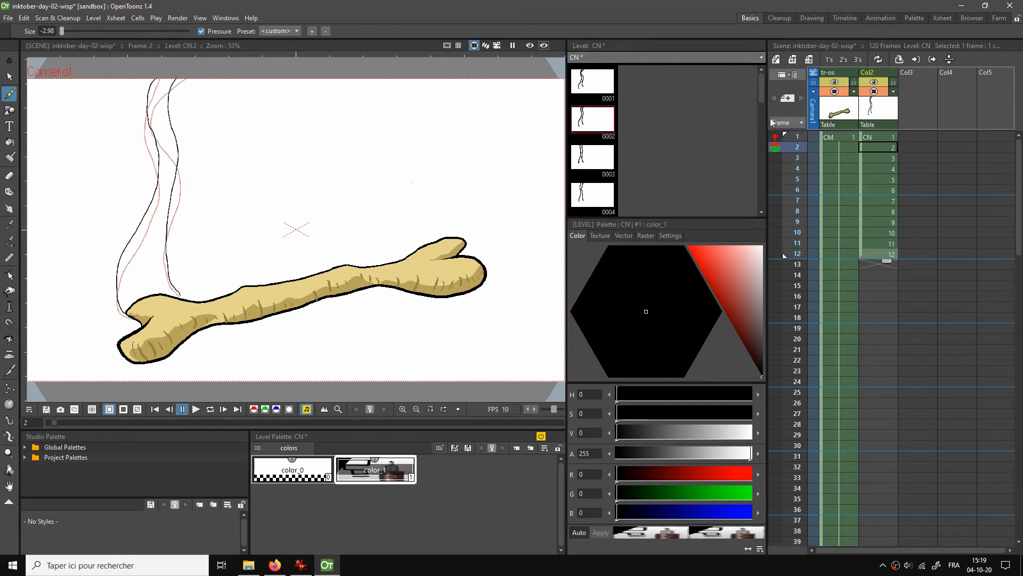
Rename the Col2 column to tr-vol1 and replay the smoke loop
{"action": "left_click", "coordinate": [870, 73]}
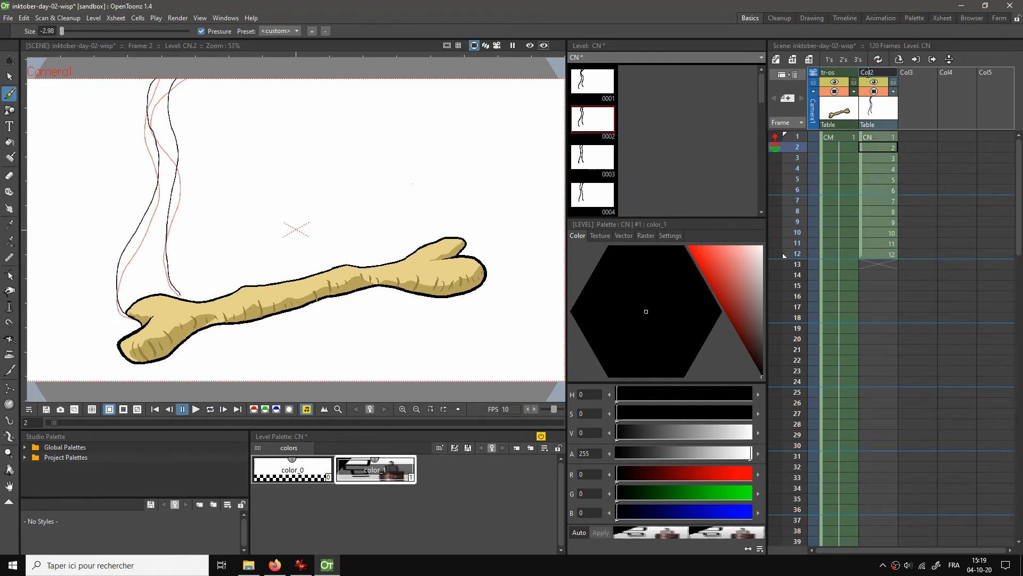
{"action": "double_click", "coordinate": [867, 73]}
{"action": "type", "text": "tr-vol1"}
{"action": "key", "text": "Return"}
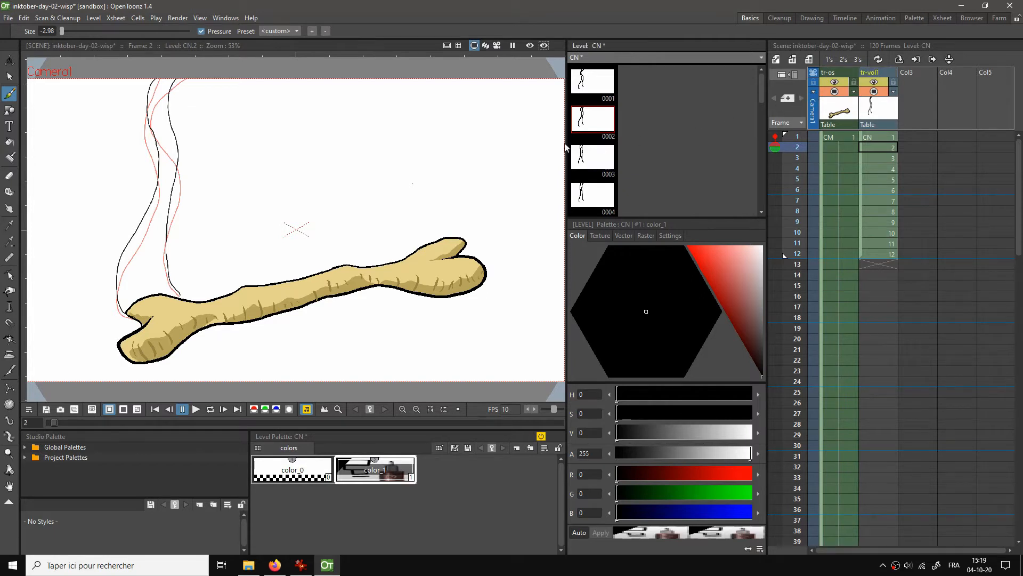
{"action": "key", "text": "l"}
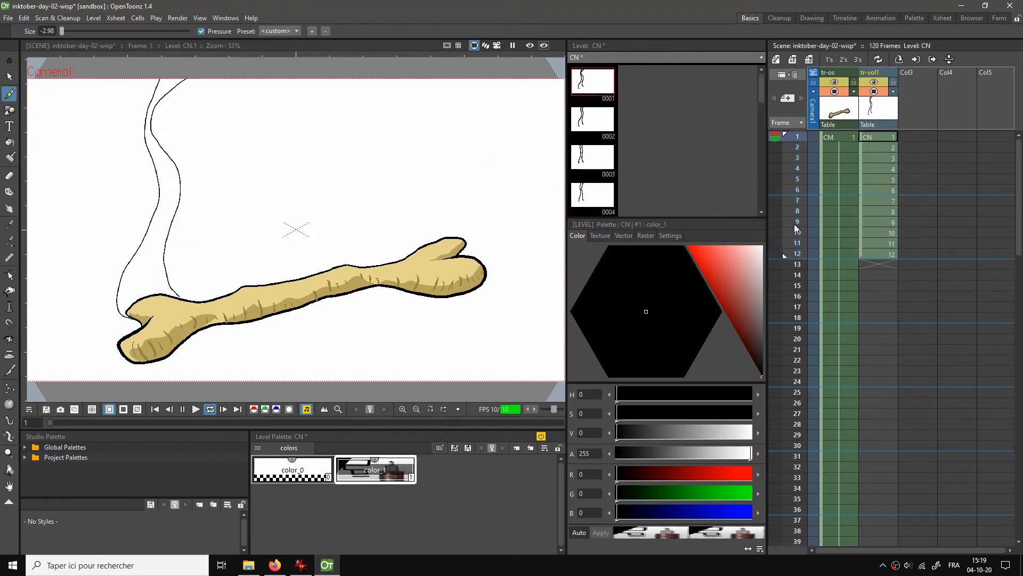
{"action": "key", "text": "l"}
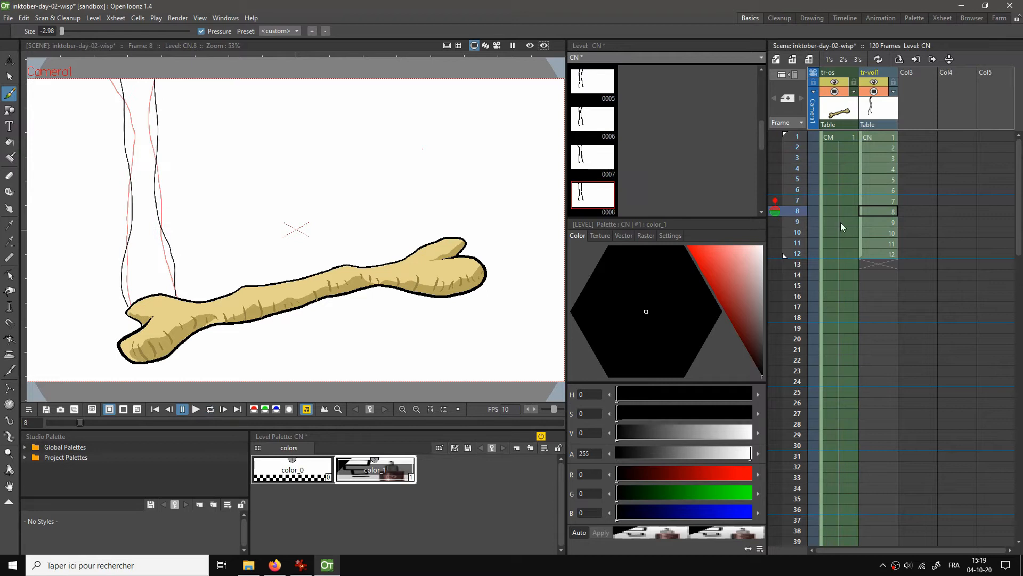
Create a new Toonz raster level at frame 1 of Col3 for the second wisp
{"action": "left_click", "coordinate": [922, 137]}
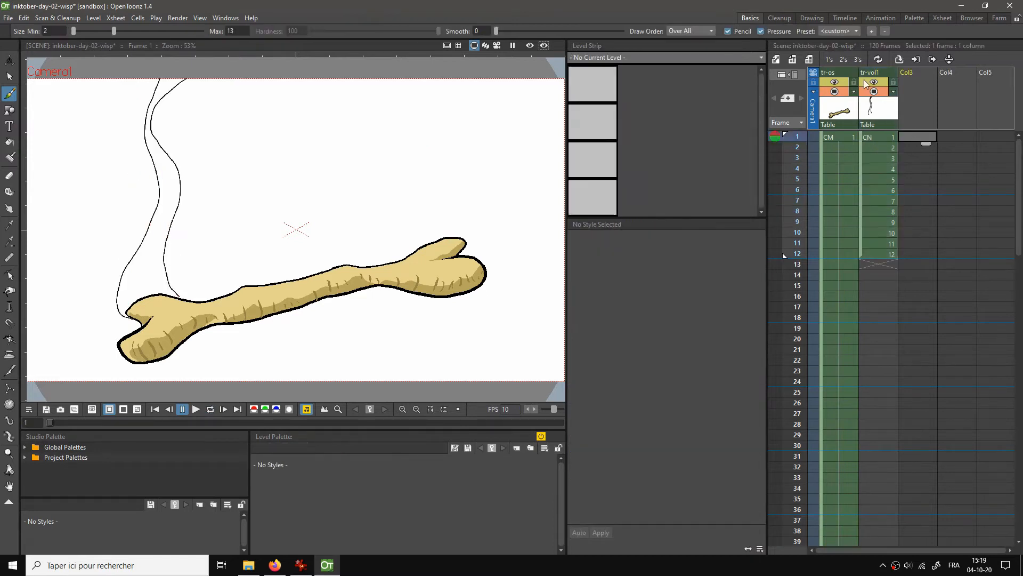
{"action": "left_click", "coordinate": [792, 60]}
{"action": "left_click", "coordinate": [529, 388]}
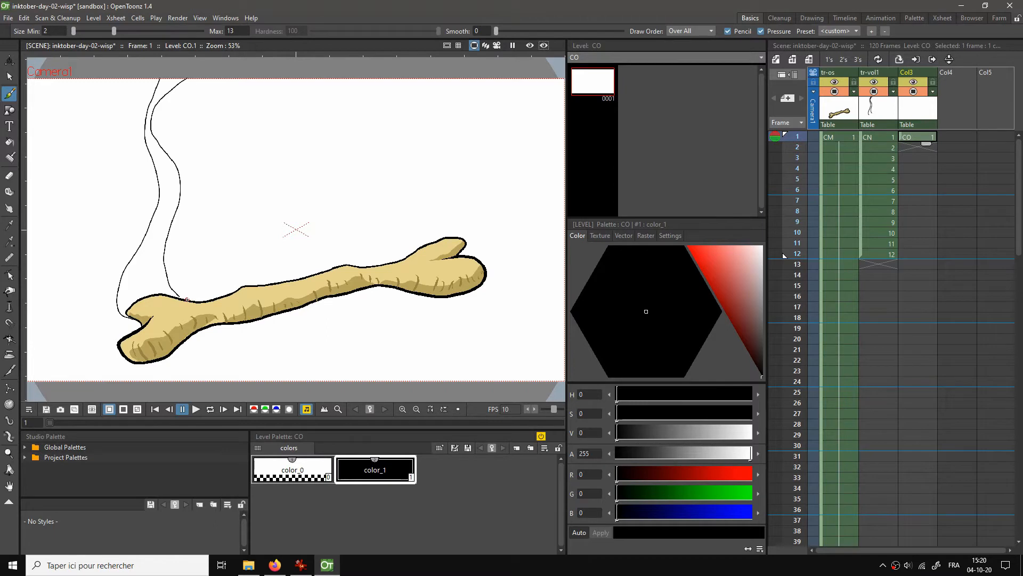
Give color_1 the thin ink raster brush and draw two wavy smoke lines rising from the bone's middle on frame 1 of Col3
{"action": "mouse_move", "coordinate": [204, 269]}
{"action": "left_mouse_down"}
{"action": "mouse_move", "coordinate": [222, 180]}
{"action": "mouse_move", "coordinate": [219, 114]}
{"action": "mouse_move", "coordinate": [245, 68]}
{"action": "left_mouse_up"}
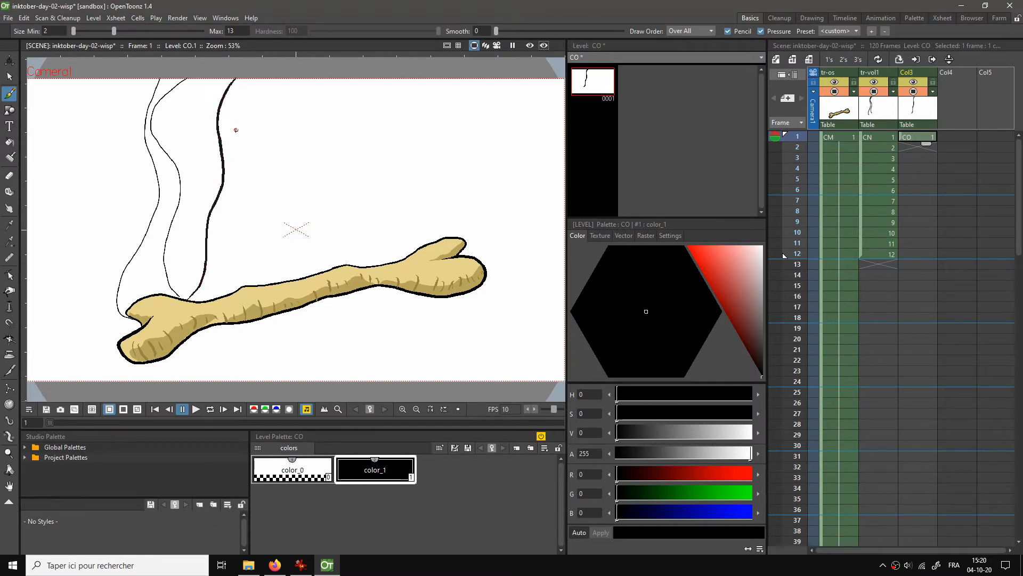
{"action": "key", "text": "ctrl+z"}
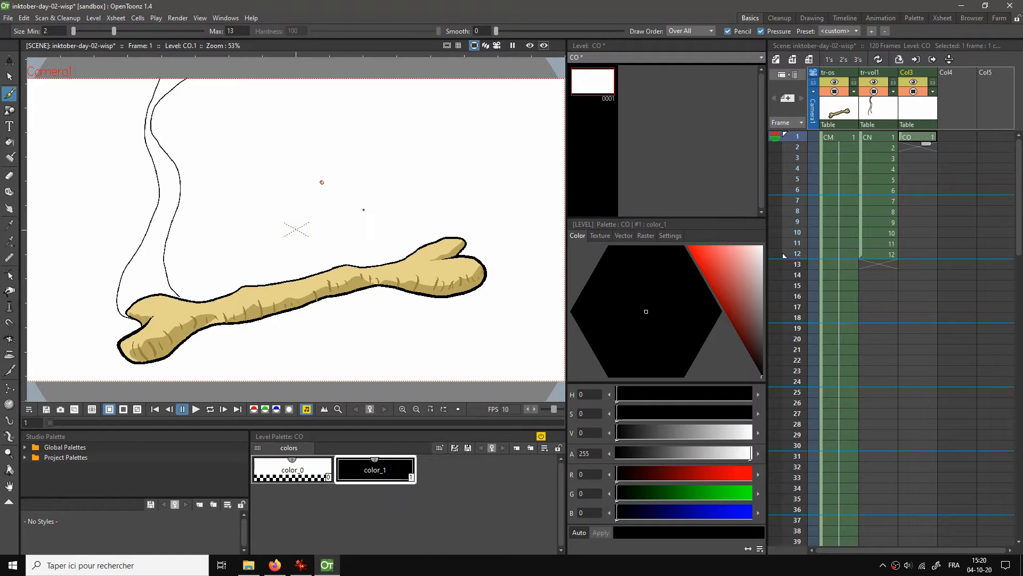
{"action": "left_click", "coordinate": [646, 235]}
{"action": "left_click", "coordinate": [654, 417]}
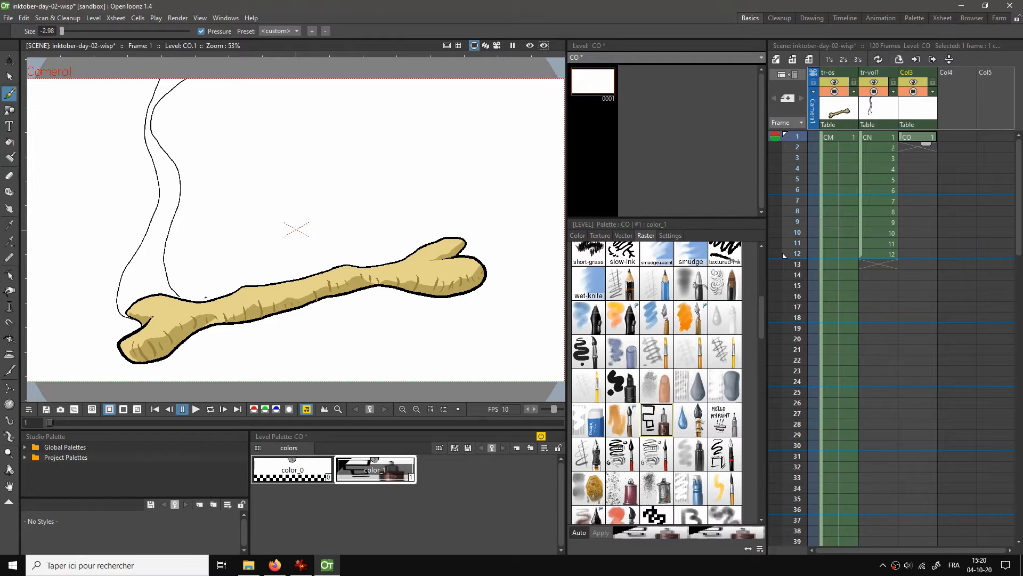
{"action": "mouse_move", "coordinate": [203, 300]}
{"action": "left_mouse_down"}
{"action": "mouse_move", "coordinate": [235, 233]}
{"action": "mouse_move", "coordinate": [221, 169]}
{"action": "mouse_move", "coordinate": [244, 79]}
{"action": "left_mouse_up"}
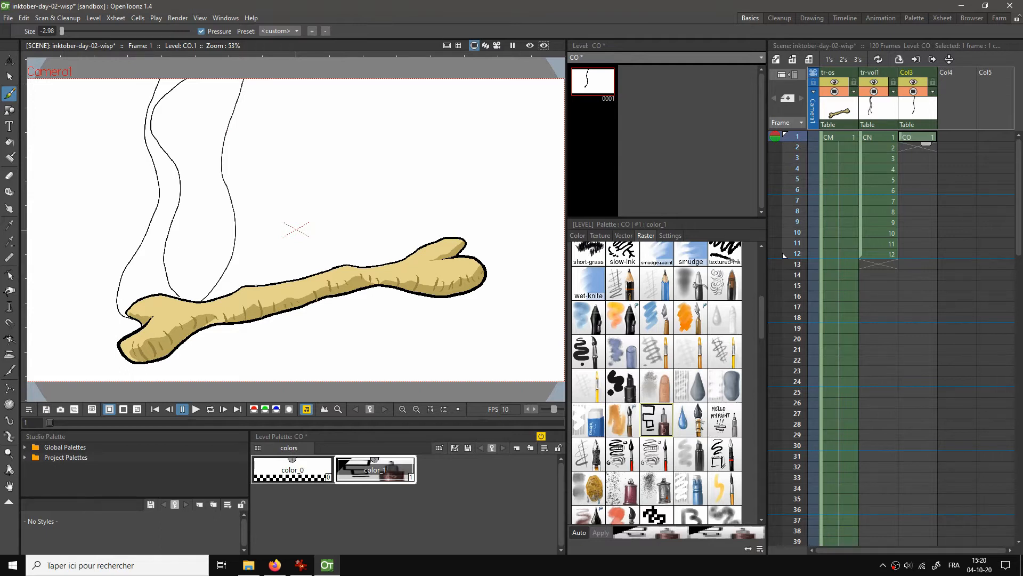
{"action": "mouse_move", "coordinate": [256, 285]}
{"action": "left_mouse_down"}
{"action": "mouse_move", "coordinate": [256, 224]}
{"action": "mouse_move", "coordinate": [238, 145]}
{"action": "mouse_move", "coordinate": [287, 79]}
{"action": "left_mouse_up"}
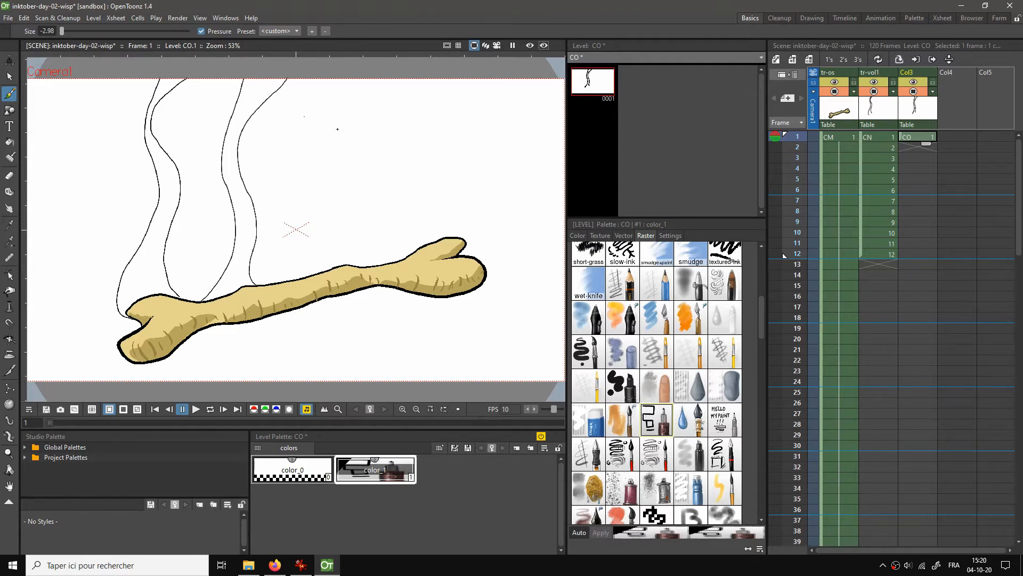
Draw the second wisp's two smoke lines on frame 2 of Col3, shifting the waves and extending both lines down to the bone
{"action": "left_click", "coordinate": [915, 148]}
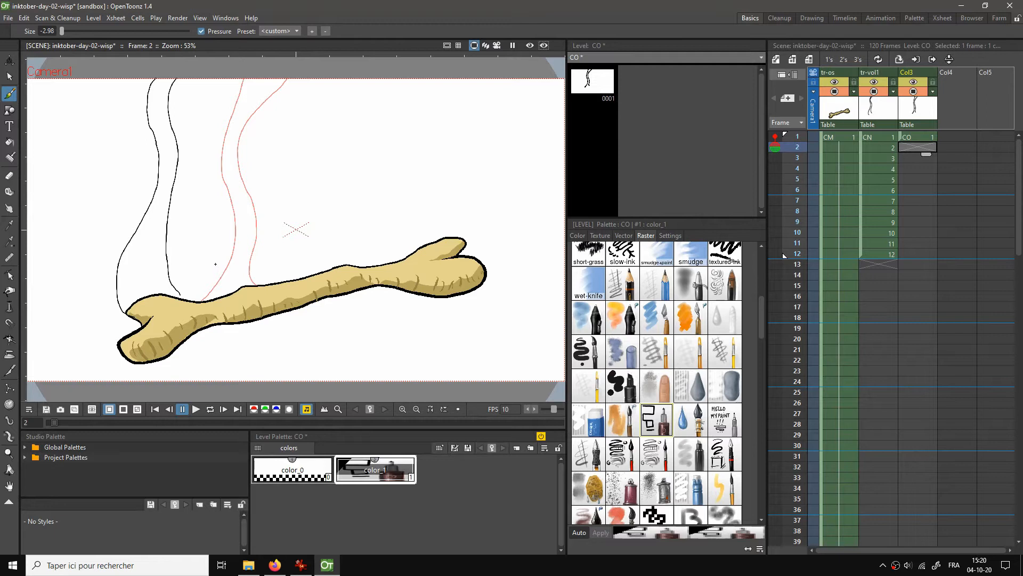
{"action": "mouse_move", "coordinate": [215, 263]}
{"action": "left_mouse_down"}
{"action": "mouse_move", "coordinate": [240, 203]}
{"action": "mouse_move", "coordinate": [223, 126]}
{"action": "mouse_move", "coordinate": [237, 78]}
{"action": "left_mouse_up"}
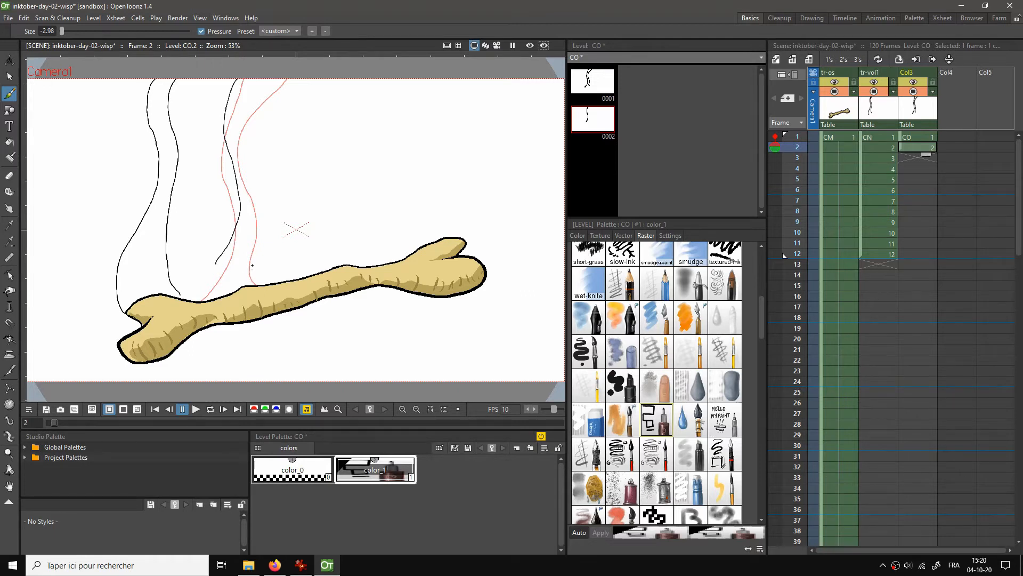
{"action": "mouse_move", "coordinate": [249, 252]}
{"action": "left_mouse_down"}
{"action": "mouse_move", "coordinate": [262, 204]}
{"action": "mouse_move", "coordinate": [247, 116]}
{"action": "mouse_move", "coordinate": [276, 79]}
{"action": "left_mouse_up"}
{"action": "left_click_drag", "start_coordinate": [216, 261], "coordinate": [208, 295]}
{"action": "key", "text": "a"}
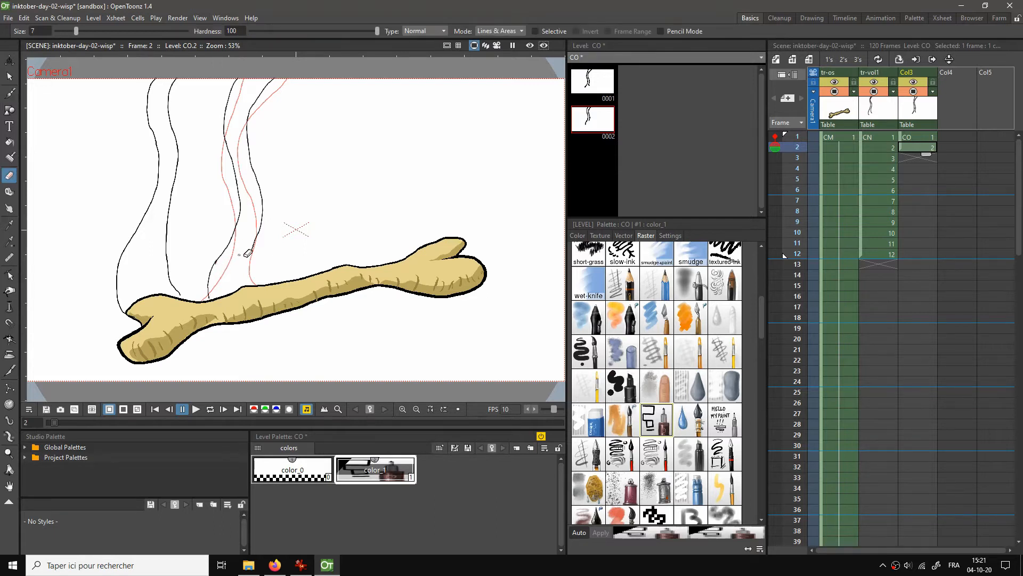
{"action": "key", "text": "b"}
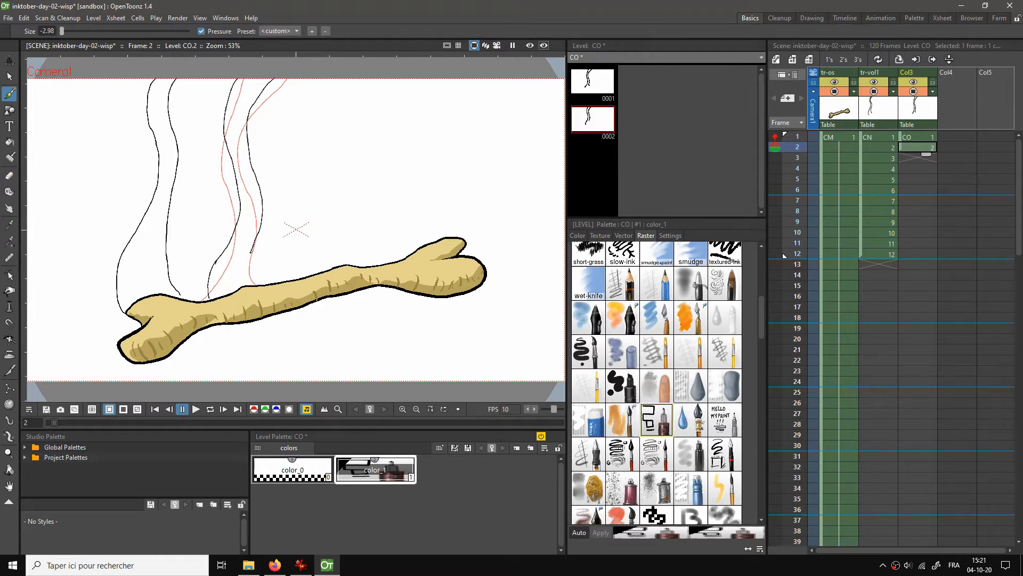
{"action": "left_click_drag", "start_coordinate": [251, 251], "coordinate": [250, 281]}
Draw the two smoke lines on frame 3 of Col3, moving the waves upward and joining both lines to the bone
{"action": "left_click", "coordinate": [910, 159]}
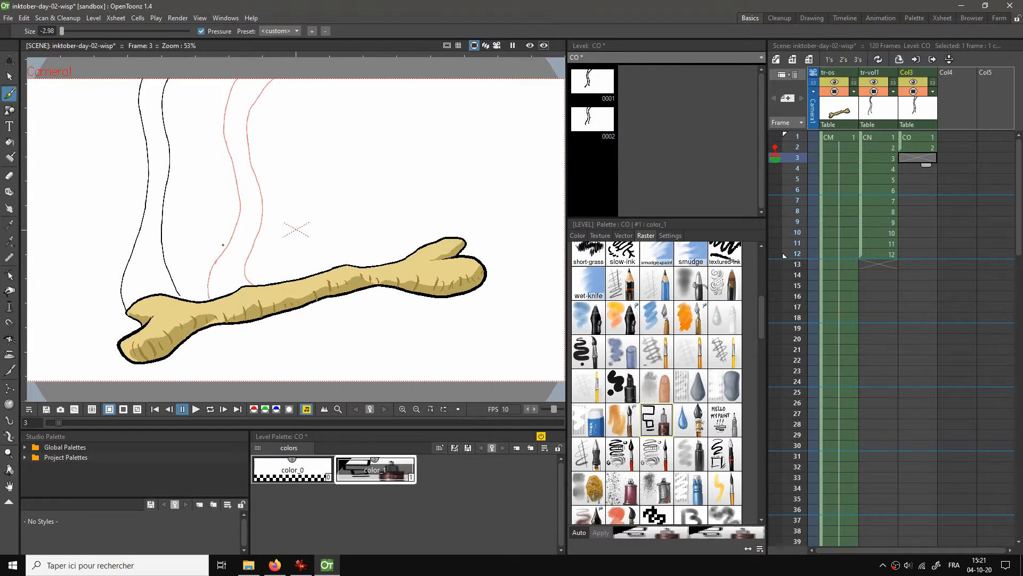
{"action": "mouse_move", "coordinate": [223, 226]}
{"action": "left_mouse_down"}
{"action": "mouse_move", "coordinate": [240, 162]}
{"action": "mouse_move", "coordinate": [231, 71]}
{"action": "left_mouse_up"}
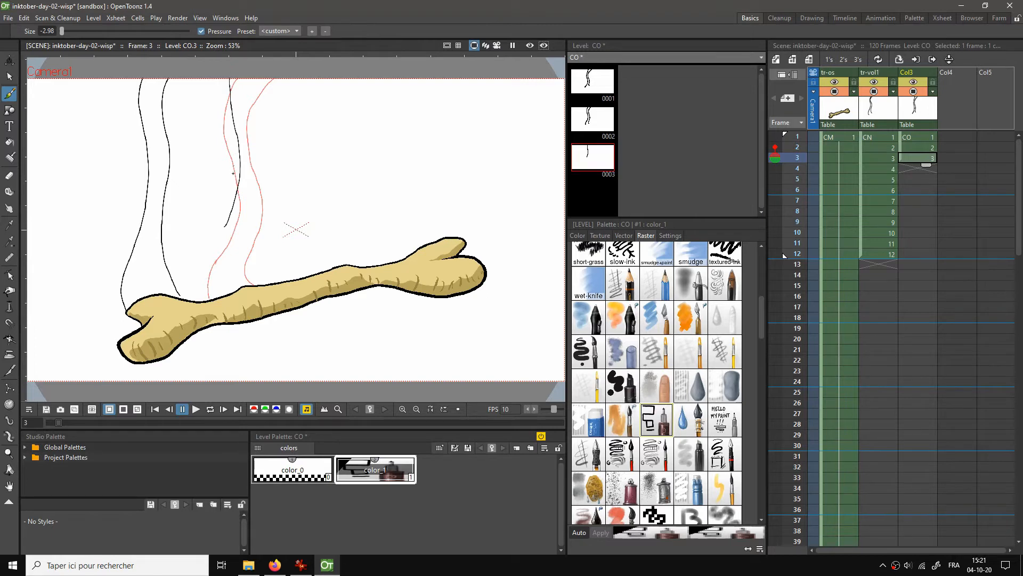
{"action": "mouse_move", "coordinate": [251, 224]}
{"action": "left_mouse_down"}
{"action": "mouse_move", "coordinate": [257, 93]}
{"action": "mouse_move", "coordinate": [268, 60]}
{"action": "left_mouse_up"}
{"action": "left_click_drag", "start_coordinate": [225, 226], "coordinate": [213, 291]}
{"action": "mouse_move", "coordinate": [250, 227]}
{"action": "left_mouse_down"}
{"action": "mouse_move", "coordinate": [247, 257]}
{"action": "mouse_move", "coordinate": [260, 284]}
{"action": "left_mouse_up"}
Draw the two smoke lines on frame 4 of Col3, raising the waves and curving the left line's base inward at the bone
{"action": "left_click", "coordinate": [912, 168]}
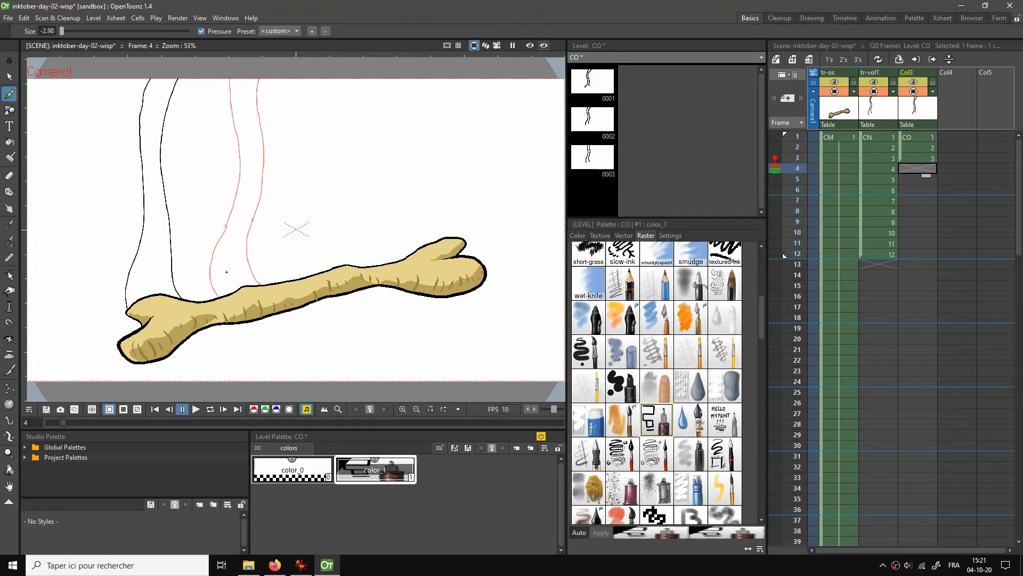
{"action": "mouse_move", "coordinate": [228, 270]}
{"action": "left_mouse_down"}
{"action": "mouse_move", "coordinate": [241, 125]}
{"action": "mouse_move", "coordinate": [241, 78]}
{"action": "left_mouse_up"}
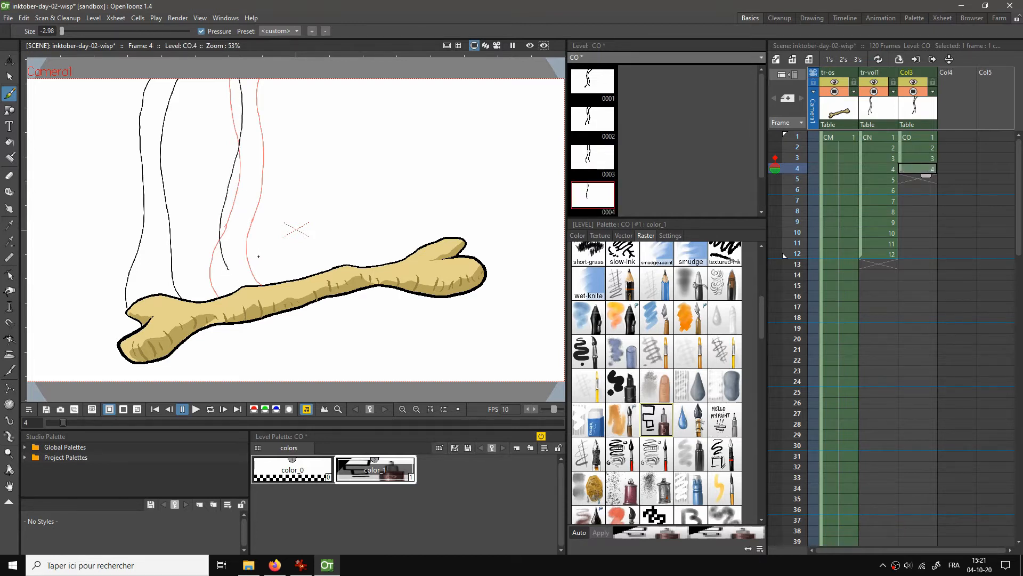
{"action": "left_click_drag", "start_coordinate": [258, 246], "coordinate": [273, 78]}
{"action": "key", "text": "ctrl+z"}
{"action": "left_click_drag", "start_coordinate": [230, 278], "coordinate": [223, 293]}
{"action": "left_click_drag", "start_coordinate": [259, 246], "coordinate": [285, 282]}
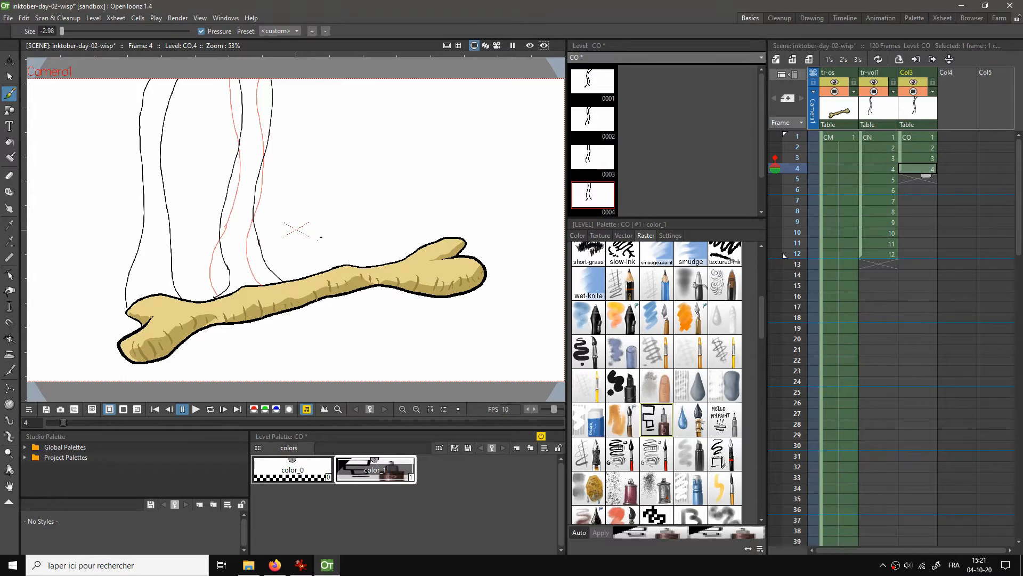
Draw the two smoke lines on frame 5 of Col3 down to the bone, leaning their tops to the right
{"action": "left_click", "coordinate": [906, 179]}
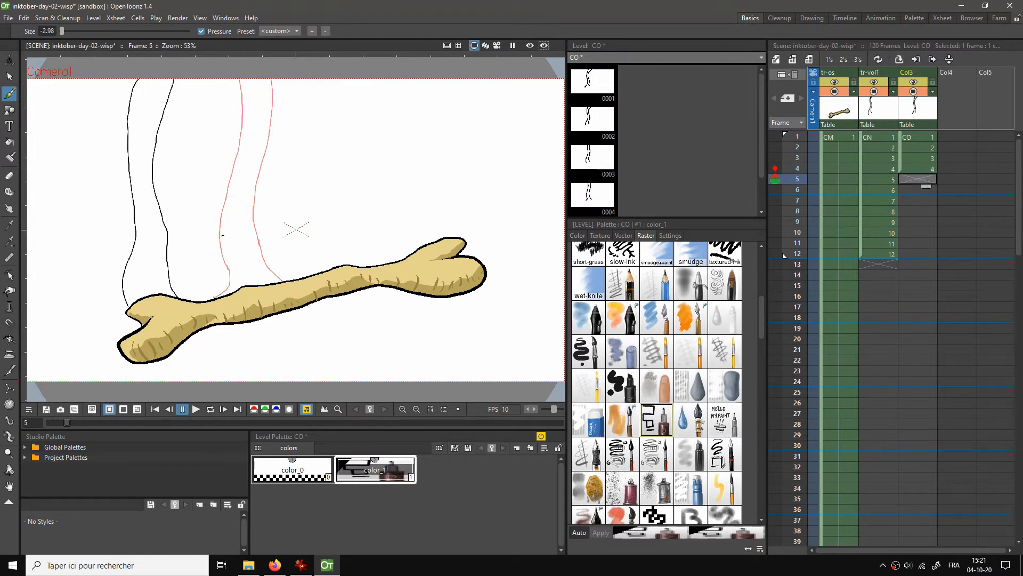
{"action": "left_click_drag", "start_coordinate": [223, 235], "coordinate": [245, 79]}
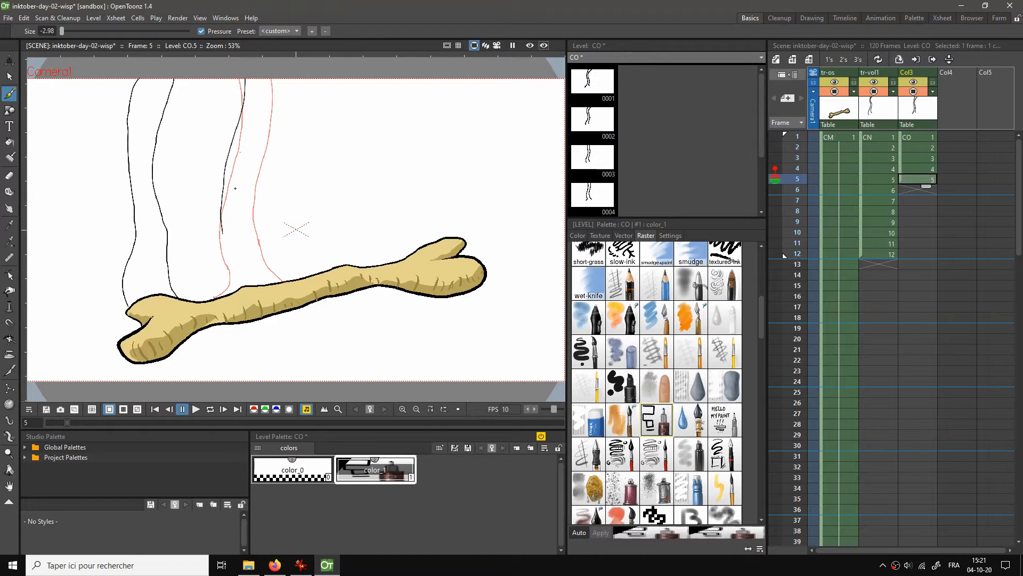
{"action": "mouse_move", "coordinate": [223, 231]}
{"action": "left_mouse_down"}
{"action": "mouse_move", "coordinate": [230, 277]}
{"action": "mouse_move", "coordinate": [212, 297]}
{"action": "left_mouse_up"}
{"action": "mouse_move", "coordinate": [263, 213]}
{"action": "left_mouse_down"}
{"action": "mouse_move", "coordinate": [262, 144]}
{"action": "mouse_move", "coordinate": [285, 78]}
{"action": "left_mouse_up"}
{"action": "left_click_drag", "start_coordinate": [263, 213], "coordinate": [284, 282]}
{"action": "key", "text": "p"}
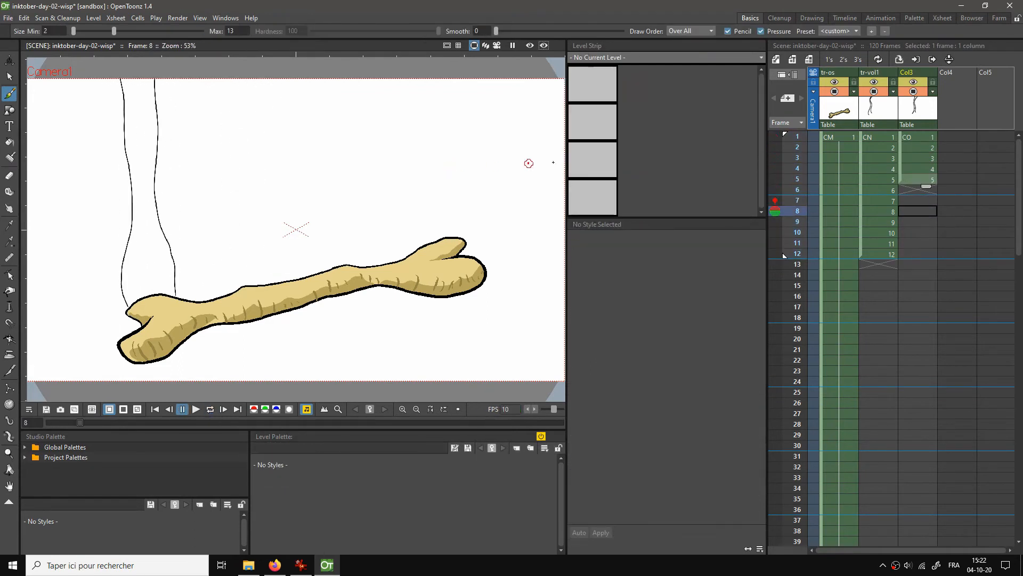
{"action": "left_click", "coordinate": [916, 178]}
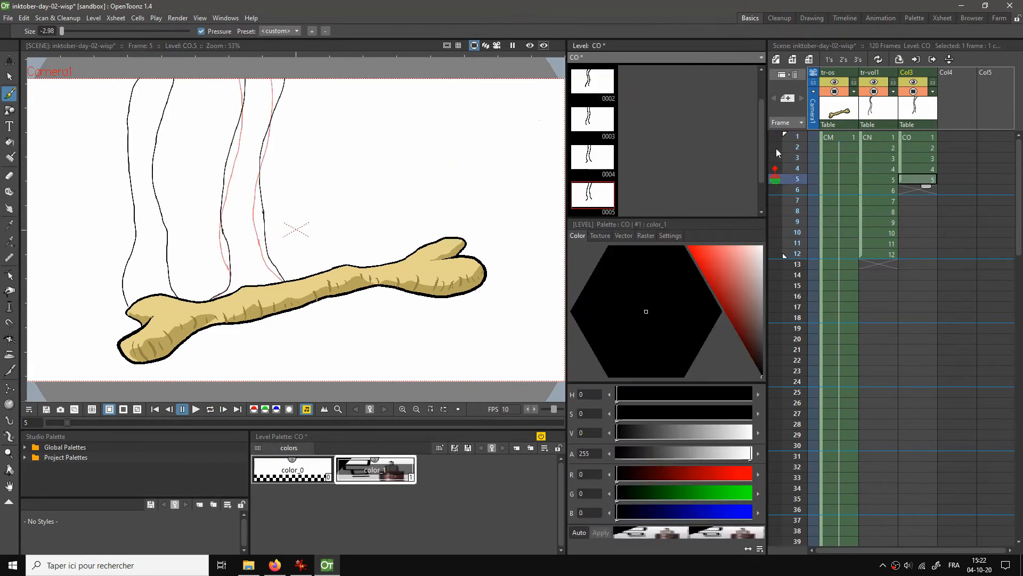
Draw the two smoke lines on frame 6 of Col3, moving the right line's top inward and the lower bulge upward
{"action": "left_click", "coordinate": [908, 190]}
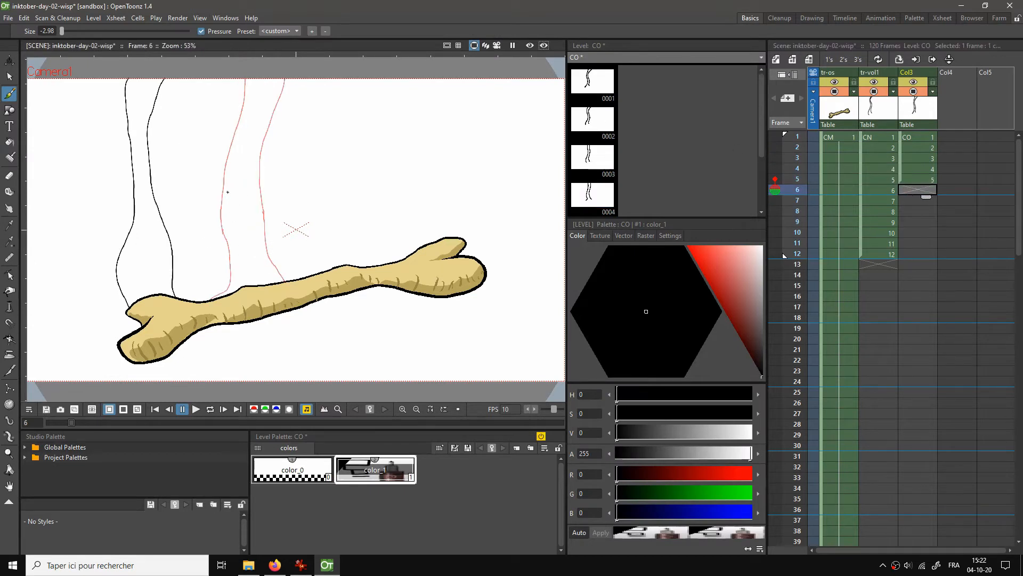
{"action": "mouse_move", "coordinate": [230, 211]}
{"action": "left_mouse_down"}
{"action": "mouse_move", "coordinate": [226, 137]}
{"action": "mouse_move", "coordinate": [247, 62]}
{"action": "left_mouse_up"}
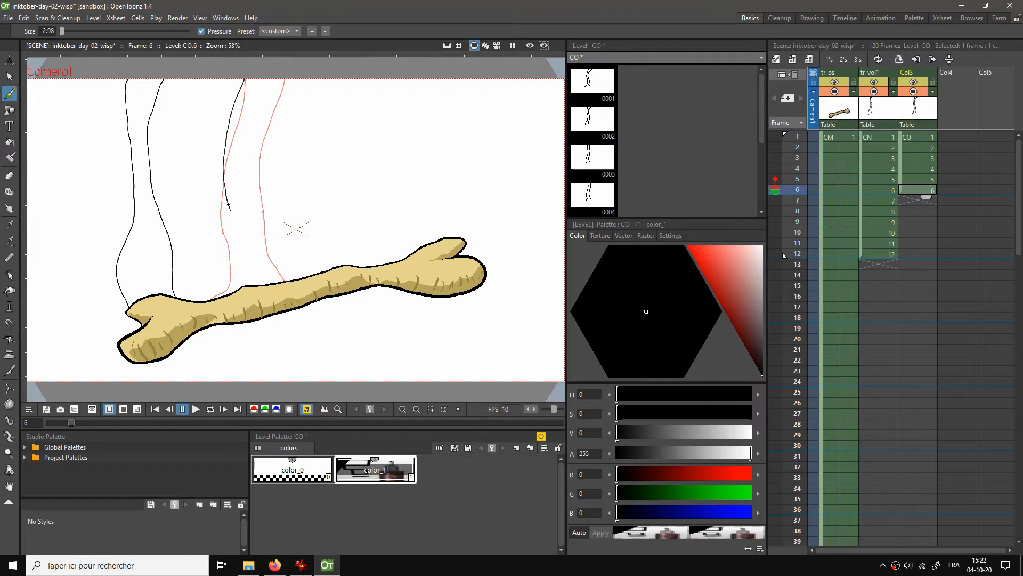
{"action": "mouse_move", "coordinate": [233, 217]}
{"action": "left_mouse_down"}
{"action": "mouse_move", "coordinate": [237, 267]}
{"action": "mouse_move", "coordinate": [213, 297]}
{"action": "left_mouse_up"}
{"action": "mouse_move", "coordinate": [270, 79]}
{"action": "left_mouse_down"}
{"action": "mouse_move", "coordinate": [256, 146]}
{"action": "mouse_move", "coordinate": [285, 281]}
{"action": "left_mouse_up"}
Draw the two smoke lines on frame 7 of Col3, adding a short pointed split between them at the top
{"action": "left_click", "coordinate": [905, 200]}
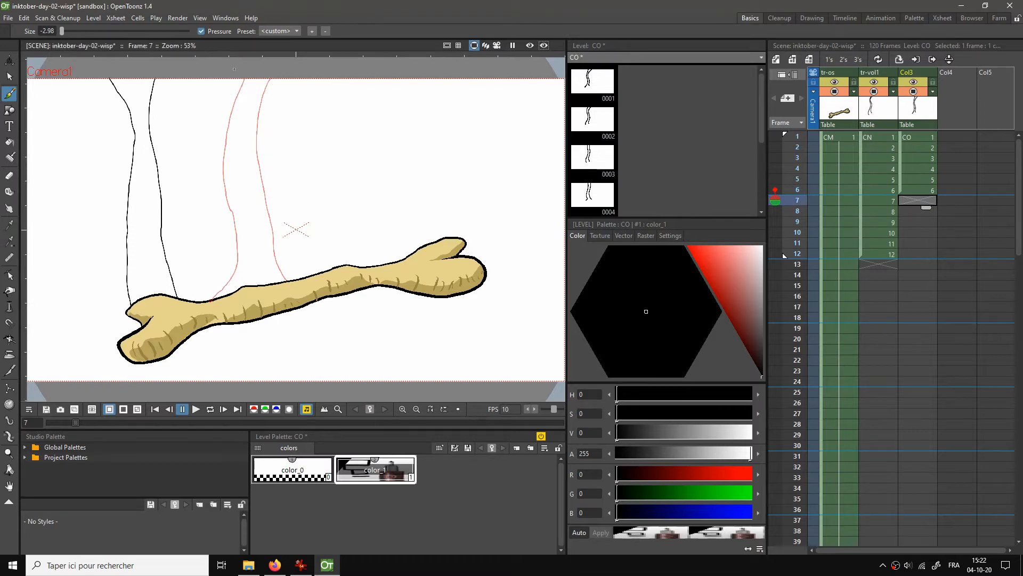
{"action": "mouse_move", "coordinate": [232, 79]}
{"action": "left_mouse_down"}
{"action": "mouse_move", "coordinate": [219, 119]}
{"action": "mouse_move", "coordinate": [238, 217]}
{"action": "mouse_move", "coordinate": [217, 297]}
{"action": "left_mouse_up"}
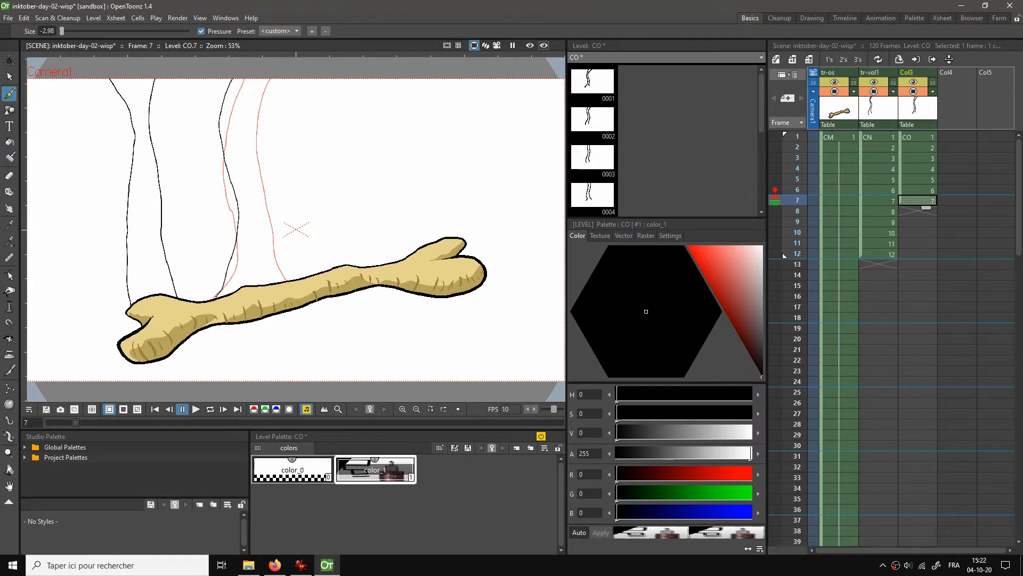
{"action": "mouse_move", "coordinate": [250, 78]}
{"action": "left_mouse_down"}
{"action": "mouse_move", "coordinate": [238, 119]}
{"action": "mouse_move", "coordinate": [250, 81]}
{"action": "left_mouse_up"}
{"action": "mouse_move", "coordinate": [261, 88]}
{"action": "left_mouse_down"}
{"action": "mouse_move", "coordinate": [265, 244]}
{"action": "mouse_move", "coordinate": [286, 281]}
{"action": "left_mouse_up"}
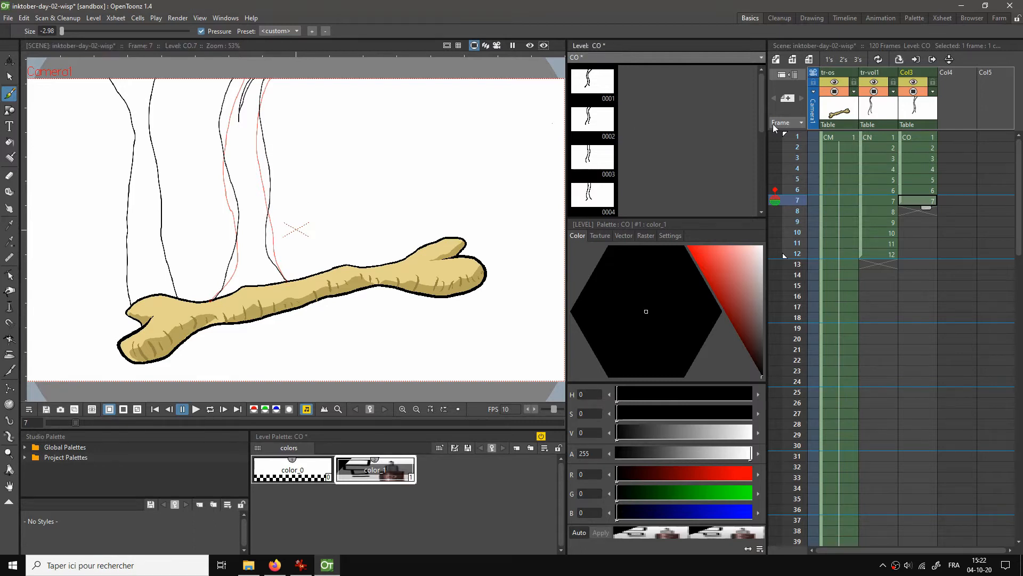
Draw the two smoke lines on frame 8 of Col3 with a longer pointed split between their tops, and play back the loop
{"action": "left_click", "coordinate": [914, 211]}
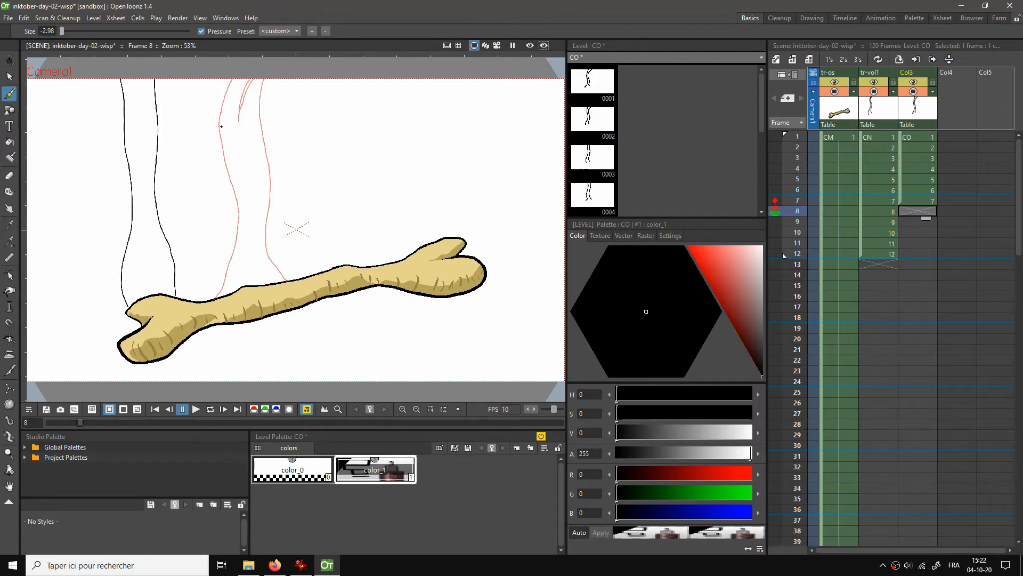
{"action": "mouse_move", "coordinate": [220, 79]}
{"action": "left_mouse_down"}
{"action": "mouse_move", "coordinate": [234, 168]}
{"action": "mouse_move", "coordinate": [221, 289]}
{"action": "left_mouse_up"}
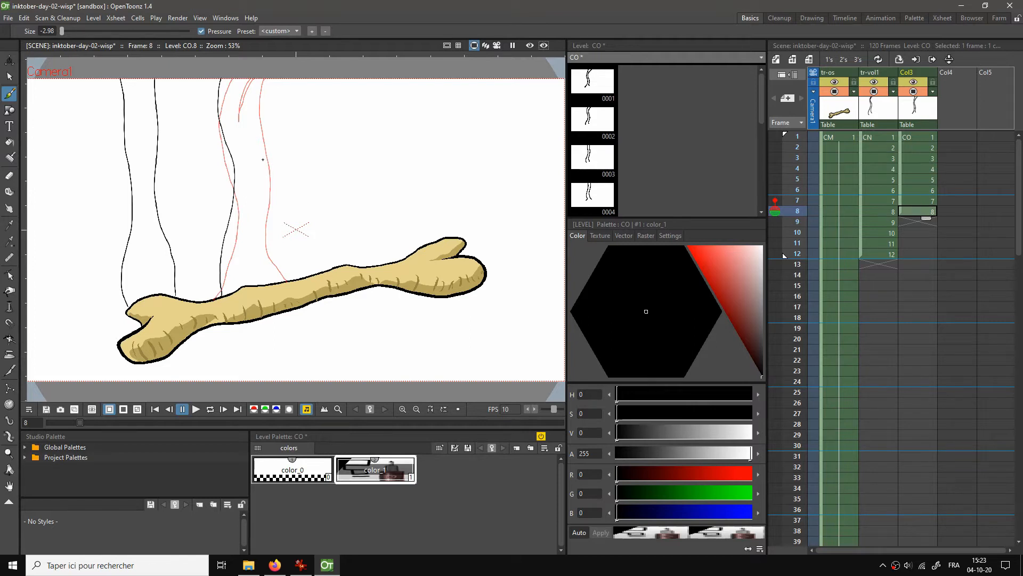
{"action": "left_click_drag", "start_coordinate": [262, 159], "coordinate": [272, 79]}
{"action": "mouse_move", "coordinate": [240, 82]}
{"action": "left_mouse_down"}
{"action": "mouse_move", "coordinate": [236, 118]}
{"action": "mouse_move", "coordinate": [247, 140]}
{"action": "mouse_move", "coordinate": [263, 74]}
{"action": "left_mouse_up"}
{"action": "mouse_move", "coordinate": [261, 166]}
{"action": "left_mouse_down"}
{"action": "mouse_move", "coordinate": [252, 232]}
{"action": "mouse_move", "coordinate": [260, 265]}
{"action": "mouse_move", "coordinate": [281, 283]}
{"action": "left_mouse_up"}
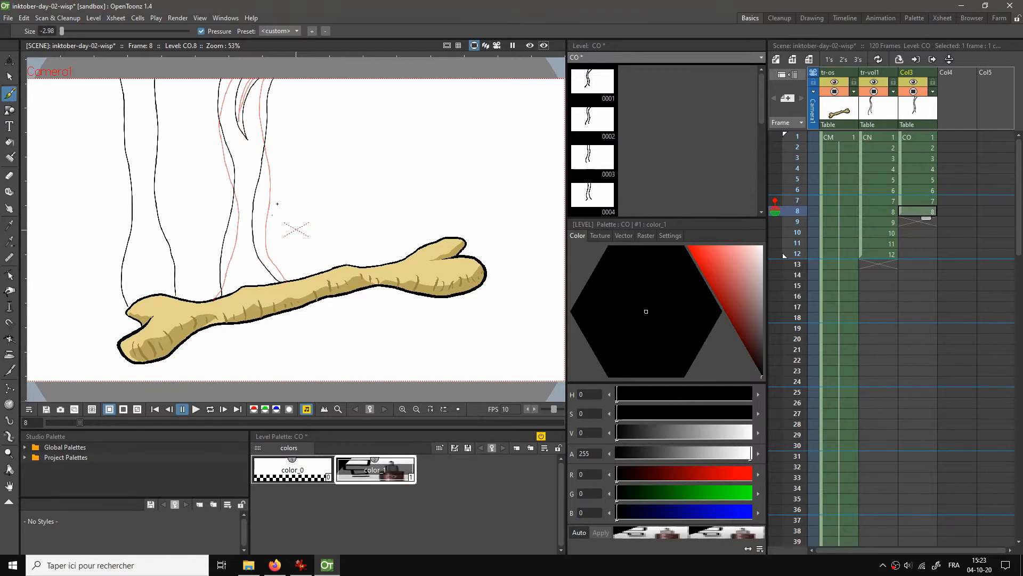
{"action": "key", "text": "l"}
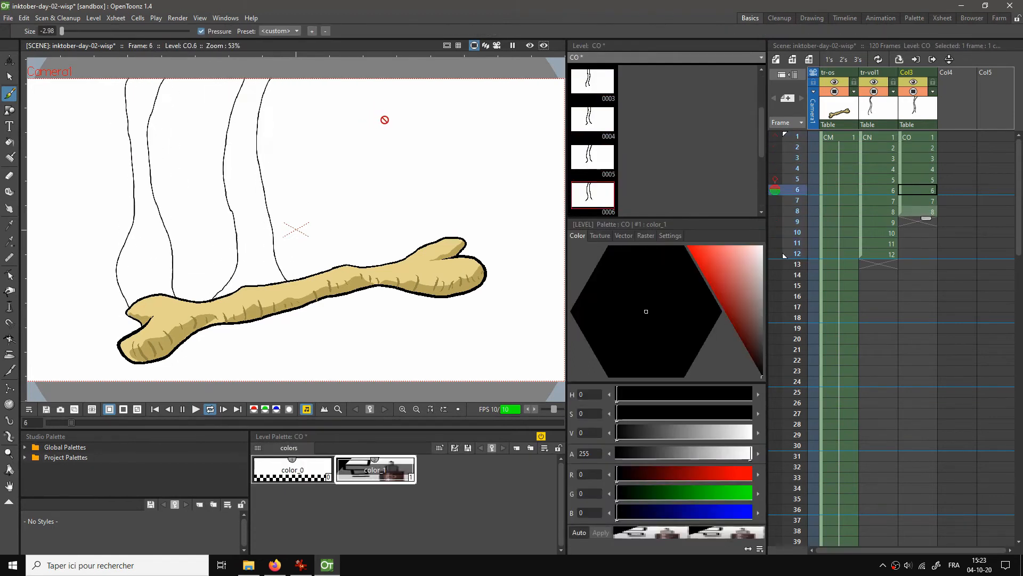
{"action": "key", "text": "p"}
Draw the two smoke lines on frame 9 of Col3 down to the bone, bulging the left line inward beside a narrow pointed split
{"action": "left_click", "coordinate": [909, 224]}
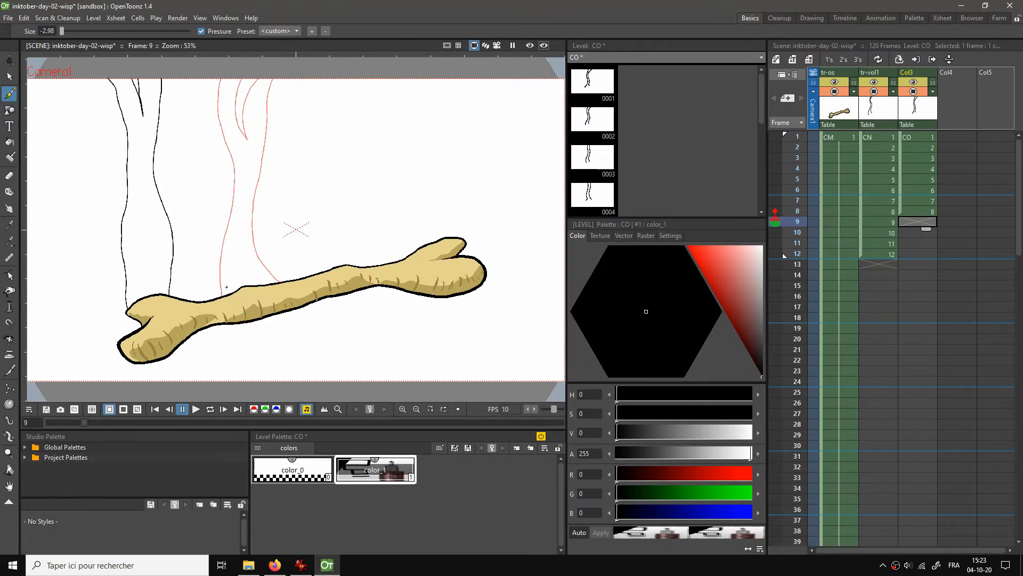
{"action": "left_click_drag", "start_coordinate": [225, 260], "coordinate": [235, 167]}
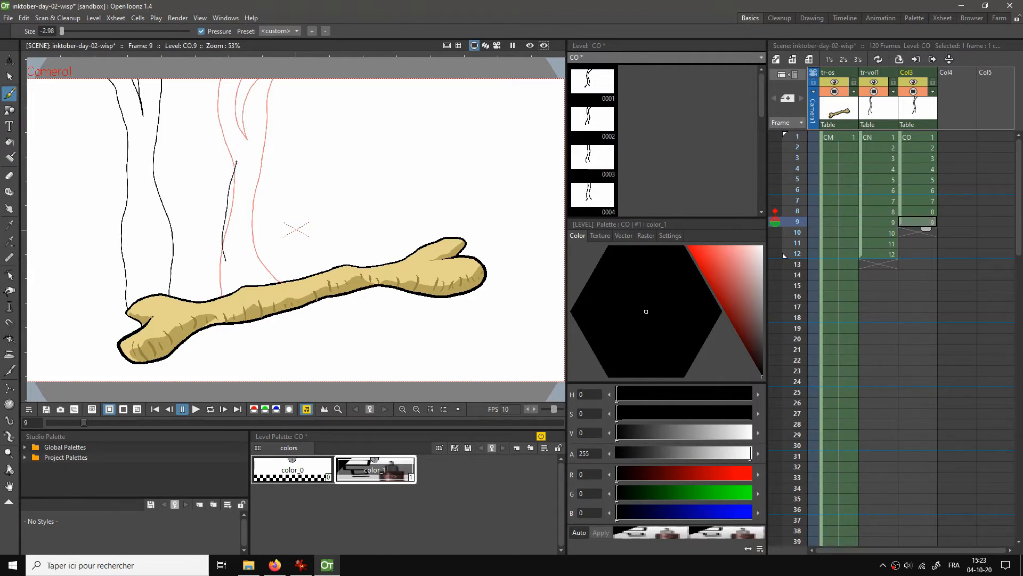
{"action": "left_click_drag", "start_coordinate": [236, 128], "coordinate": [224, 80]}
{"action": "left_click_drag", "start_coordinate": [246, 79], "coordinate": [250, 149]}
{"action": "left_click_drag", "start_coordinate": [248, 103], "coordinate": [252, 78]}
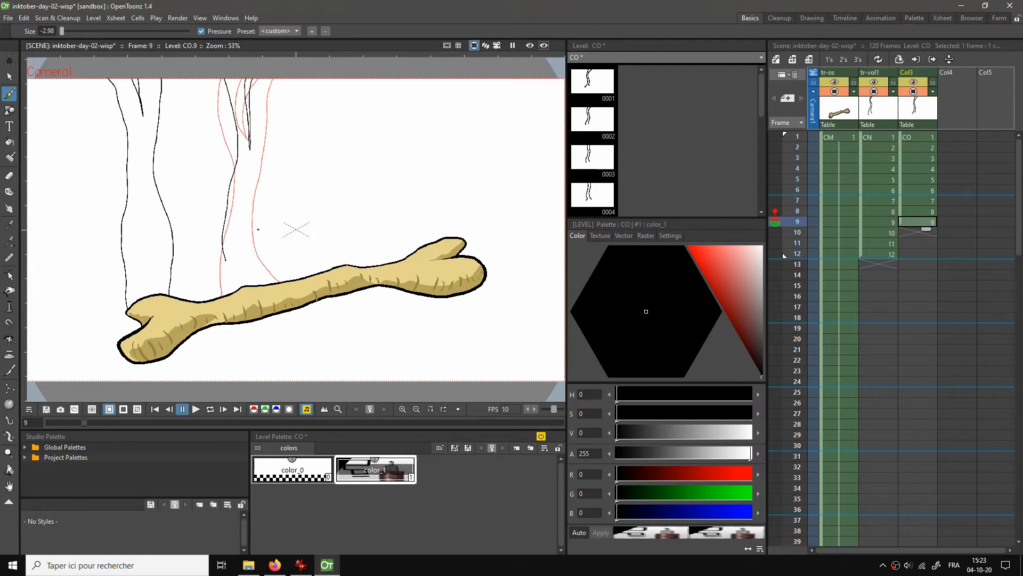
{"action": "mouse_move", "coordinate": [258, 229]}
{"action": "left_mouse_down"}
{"action": "mouse_move", "coordinate": [254, 181]}
{"action": "mouse_move", "coordinate": [272, 80]}
{"action": "left_mouse_up"}
{"action": "left_click_drag", "start_coordinate": [259, 226], "coordinate": [265, 275]}
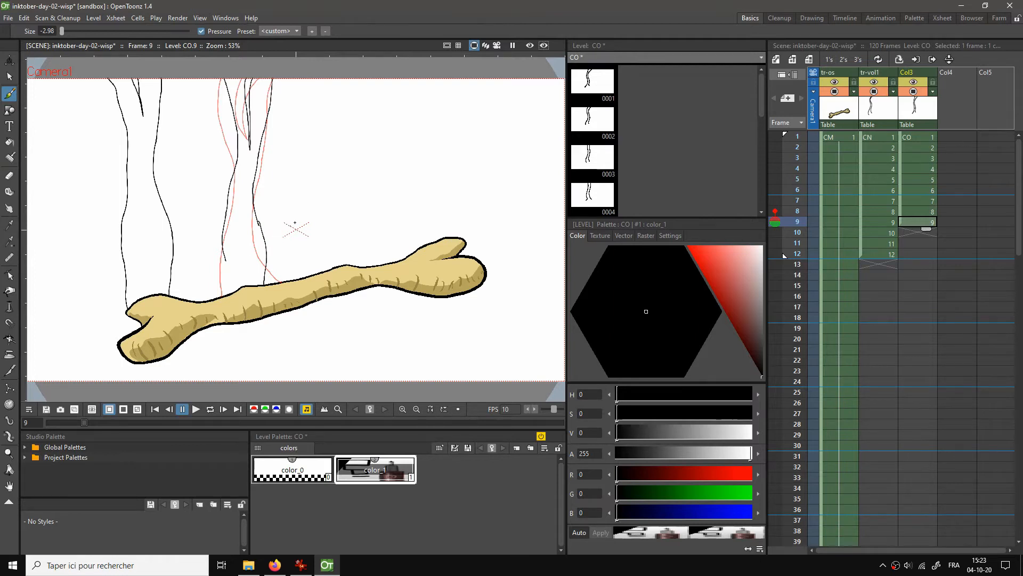
{"action": "key", "text": "ctrl+z"}
{"action": "left_click_drag", "start_coordinate": [259, 225], "coordinate": [276, 281]}
{"action": "left_click_drag", "start_coordinate": [225, 260], "coordinate": [230, 281]}
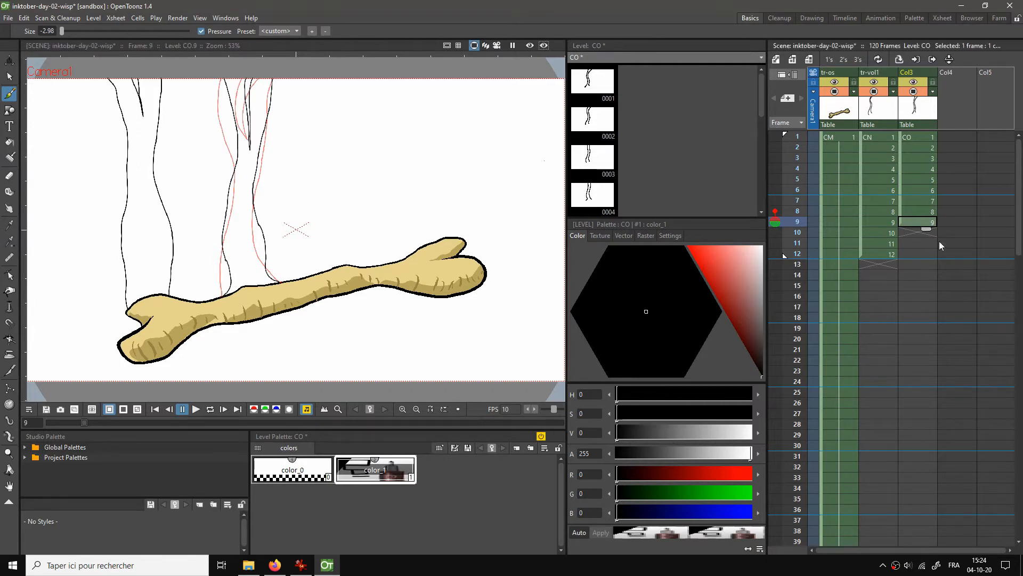
Draw the two smoke lines and a thin slanted split on frame 10 of Col3, and play back the loop
{"action": "left_click_drag", "start_coordinate": [919, 224], "coordinate": [918, 232]}
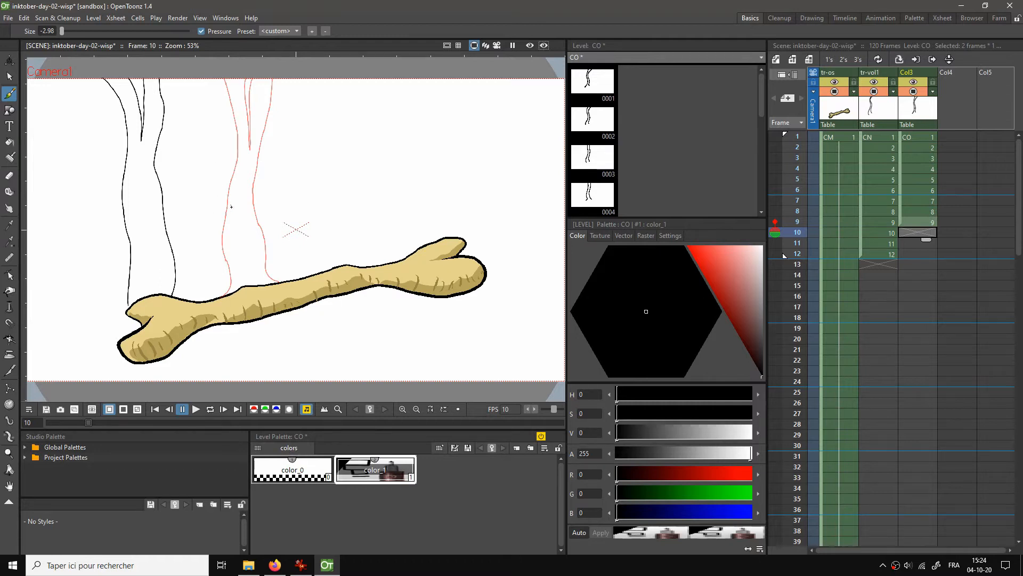
{"action": "mouse_move", "coordinate": [230, 226]}
{"action": "left_mouse_down"}
{"action": "mouse_move", "coordinate": [223, 169]}
{"action": "mouse_move", "coordinate": [236, 78]}
{"action": "mouse_move", "coordinate": [250, 106]}
{"action": "mouse_move", "coordinate": [246, 143]}
{"action": "mouse_move", "coordinate": [254, 78]}
{"action": "left_mouse_up"}
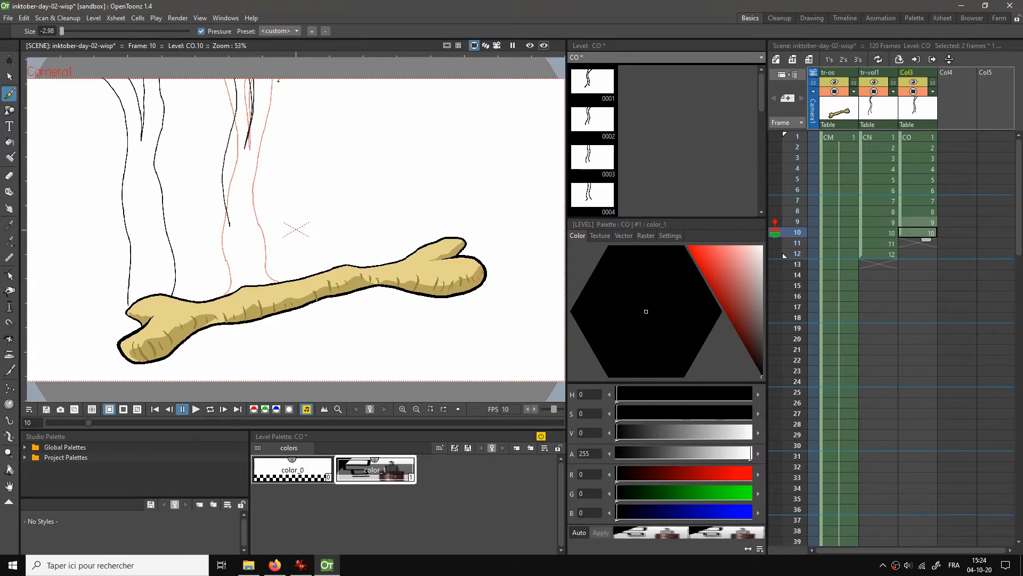
{"action": "left_click_drag", "start_coordinate": [230, 226], "coordinate": [231, 284]}
{"action": "left_click_drag", "start_coordinate": [255, 180], "coordinate": [271, 280]}
{"action": "left_click_drag", "start_coordinate": [255, 159], "coordinate": [276, 92]}
{"action": "key", "text": "l"}
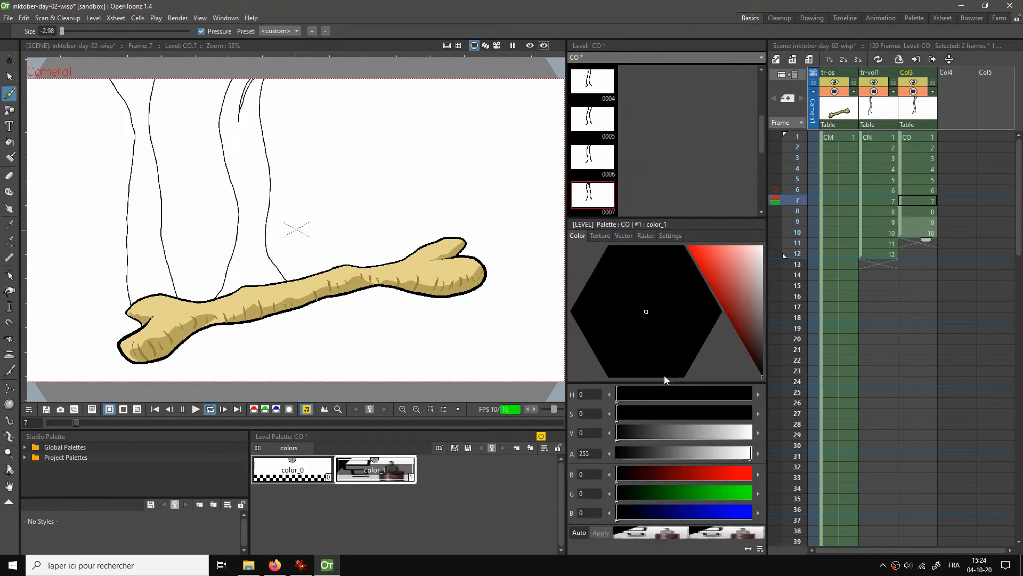
{"action": "key", "text": "l"}
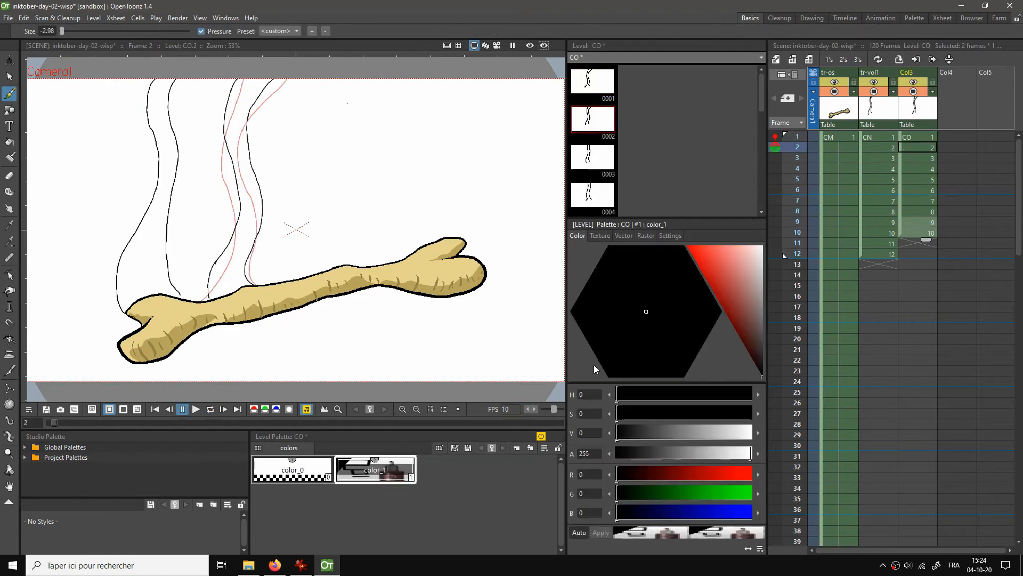
Draw the two smoke lines on frame 11 of Col3, shifting the waves upward and keeping a thin split between their tops
{"action": "left_click", "coordinate": [913, 246]}
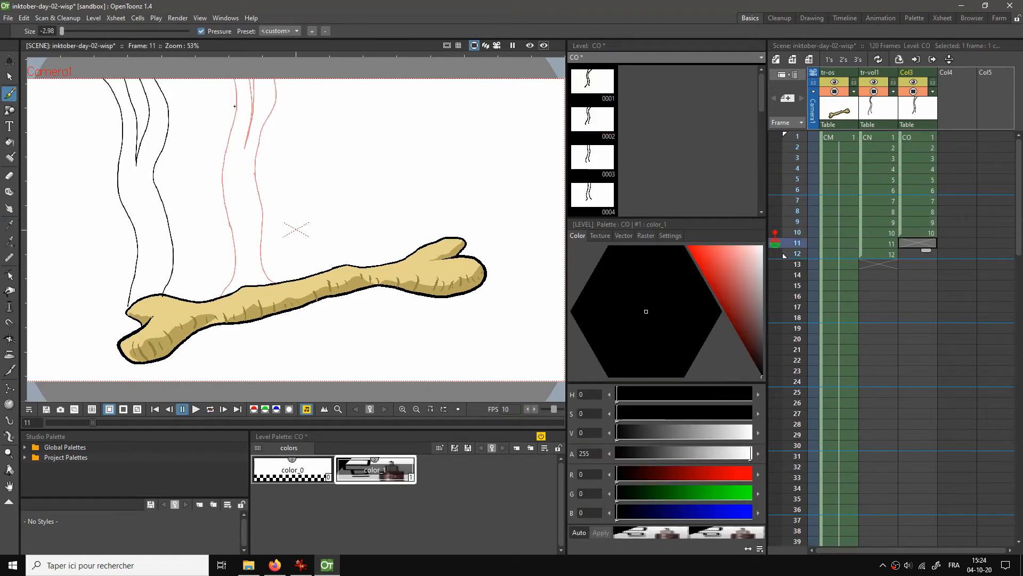
{"action": "left_click_drag", "start_coordinate": [237, 82], "coordinate": [226, 156]}
{"action": "key", "text": "ctrl+z"}
{"action": "left_click_drag", "start_coordinate": [232, 78], "coordinate": [226, 286]}
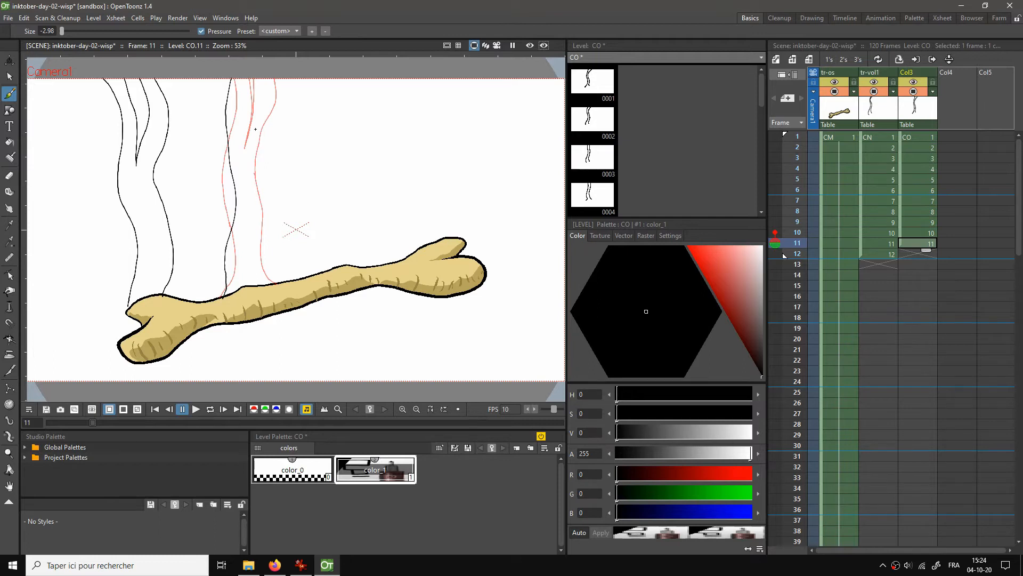
{"action": "mouse_move", "coordinate": [255, 129]}
{"action": "left_mouse_down"}
{"action": "mouse_move", "coordinate": [253, 252]}
{"action": "mouse_move", "coordinate": [267, 278]}
{"action": "left_mouse_up"}
{"action": "mouse_move", "coordinate": [259, 109]}
{"action": "left_mouse_down"}
{"action": "mouse_move", "coordinate": [278, 69]}
{"action": "mouse_move", "coordinate": [246, 93]}
{"action": "mouse_move", "coordinate": [244, 143]}
{"action": "mouse_move", "coordinate": [250, 95]}
{"action": "left_mouse_up"}
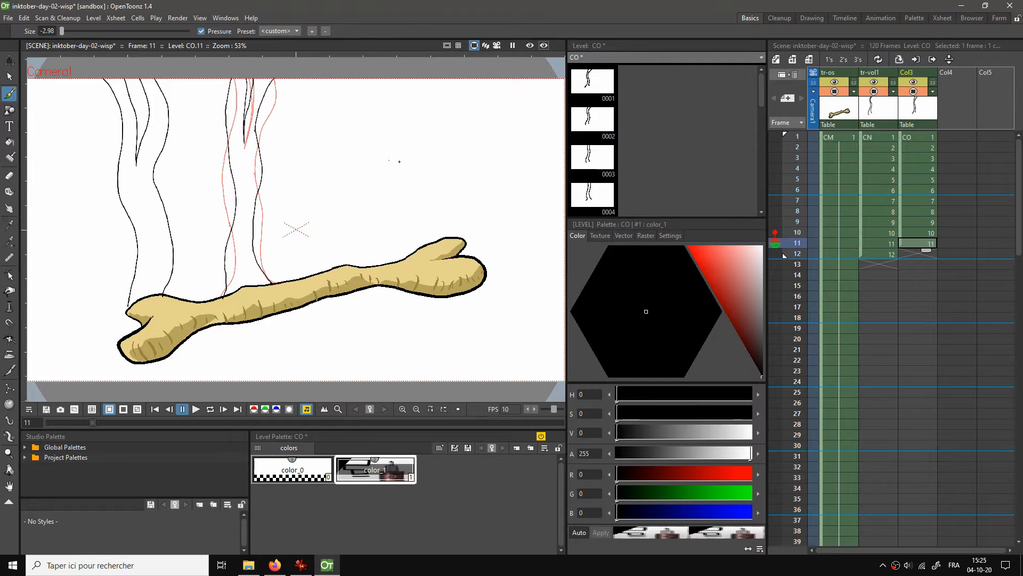
Draw the two smoke lines and upper split on frame 12 of Col3, flaring the right line's top outward, and play the loop
{"action": "left_click", "coordinate": [929, 255]}
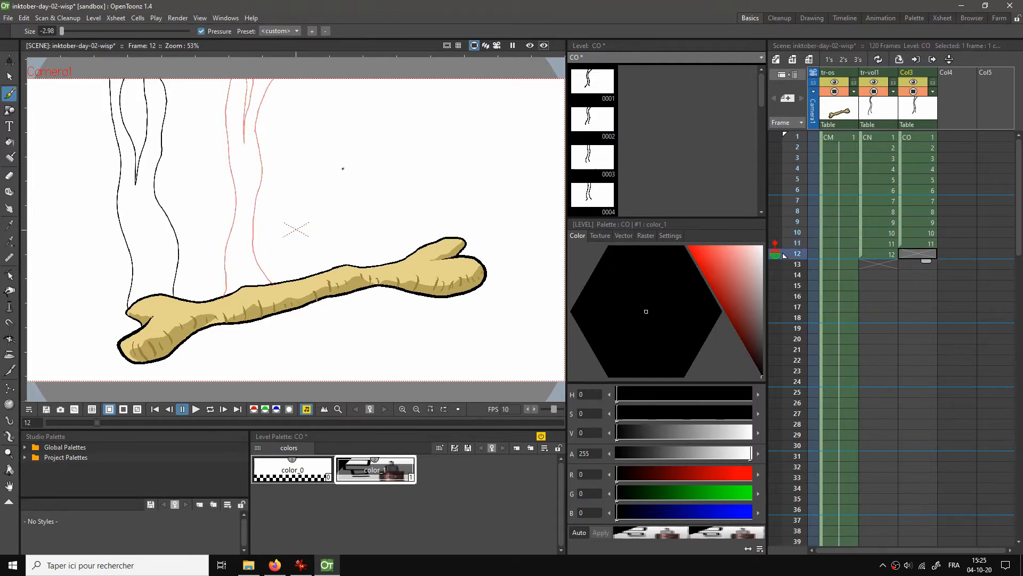
{"action": "key", "text": "p"}
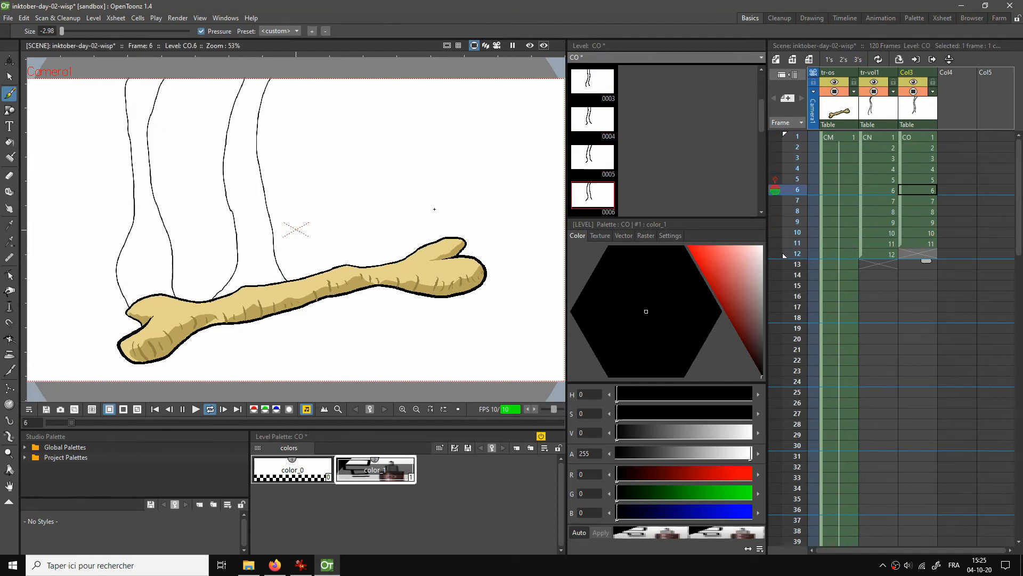
{"action": "left_click", "coordinate": [918, 254]}
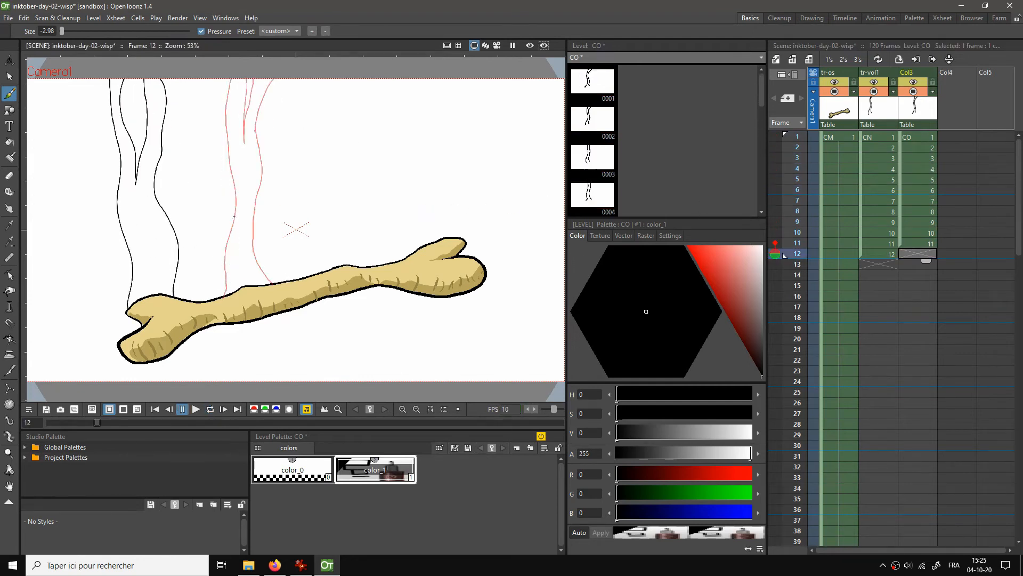
{"action": "mouse_move", "coordinate": [229, 249]}
{"action": "left_mouse_down"}
{"action": "mouse_move", "coordinate": [235, 127]}
{"action": "mouse_move", "coordinate": [218, 81]}
{"action": "left_mouse_up"}
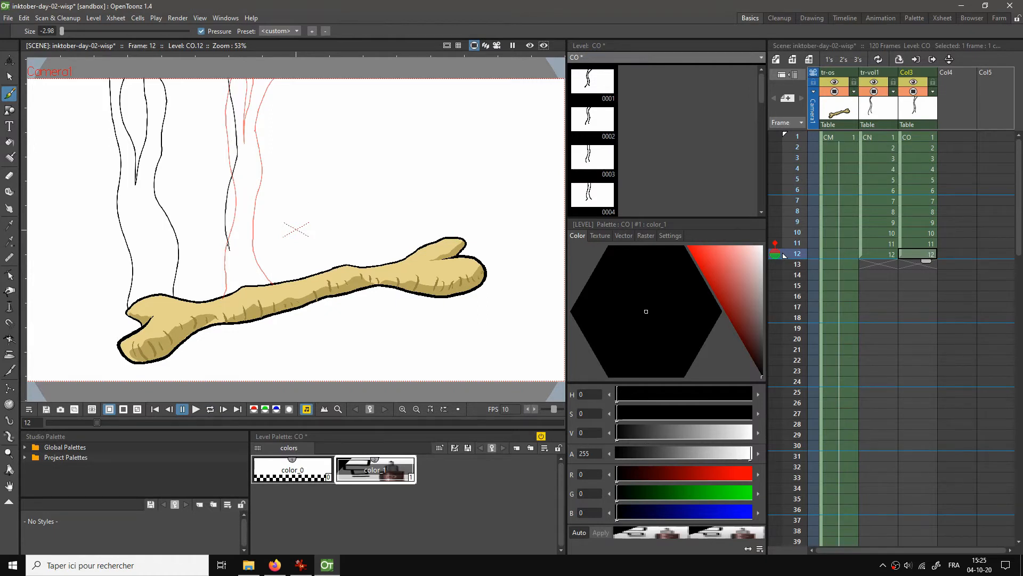
{"action": "left_click_drag", "start_coordinate": [230, 249], "coordinate": [233, 285]}
{"action": "mouse_move", "coordinate": [265, 147]}
{"action": "left_mouse_down"}
{"action": "mouse_move", "coordinate": [250, 187]}
{"action": "mouse_move", "coordinate": [266, 279]}
{"action": "left_mouse_up"}
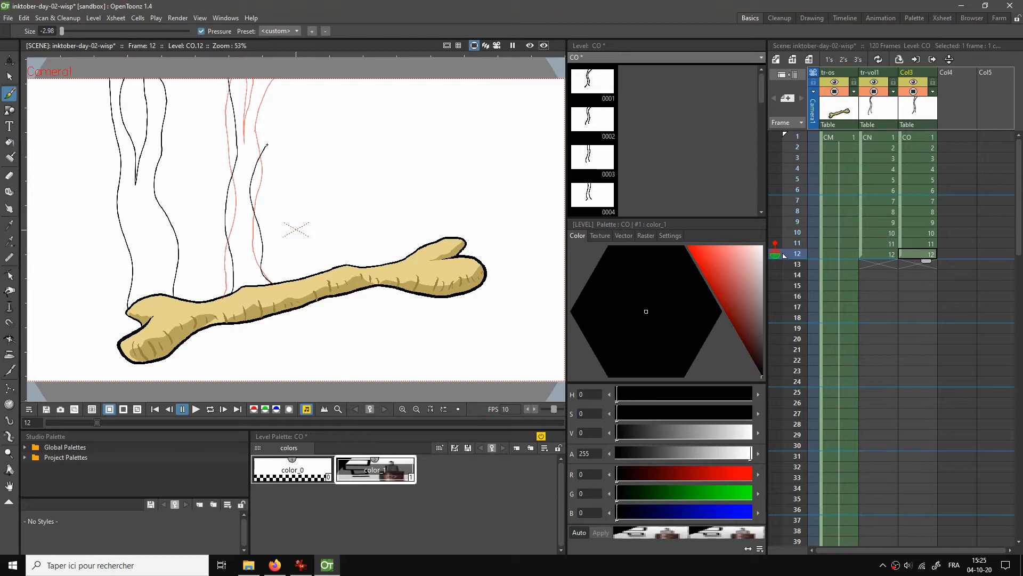
{"action": "left_click_drag", "start_coordinate": [267, 144], "coordinate": [283, 78]}
{"action": "mouse_move", "coordinate": [253, 85]}
{"action": "left_mouse_down"}
{"action": "mouse_move", "coordinate": [255, 131]}
{"action": "mouse_move", "coordinate": [265, 82]}
{"action": "left_mouse_up"}
{"action": "key", "text": "l"}
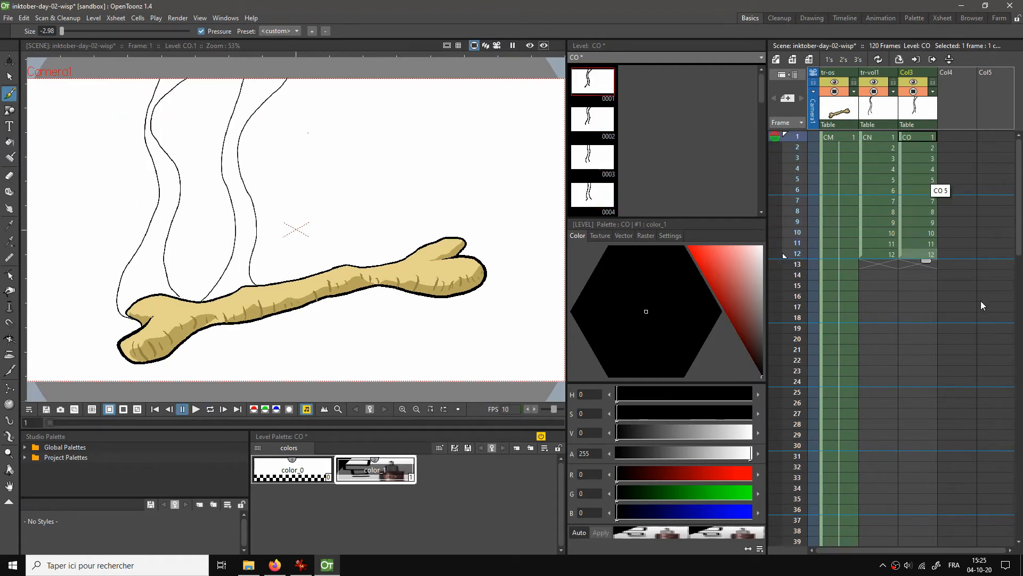
Rename column Col3 to tr-vol2
{"action": "left_click", "coordinate": [949, 136]}
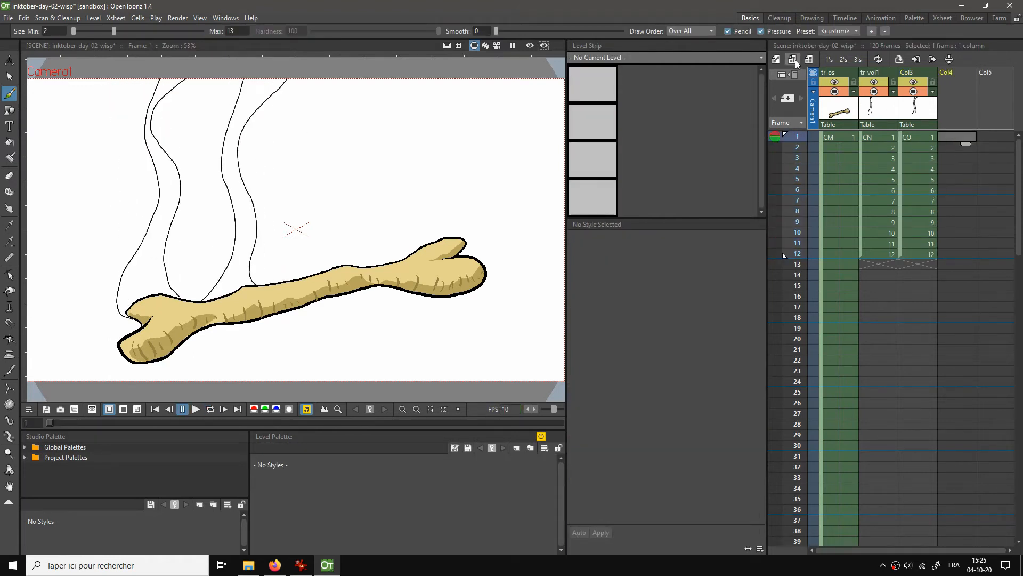
{"action": "double_click", "coordinate": [907, 73]}
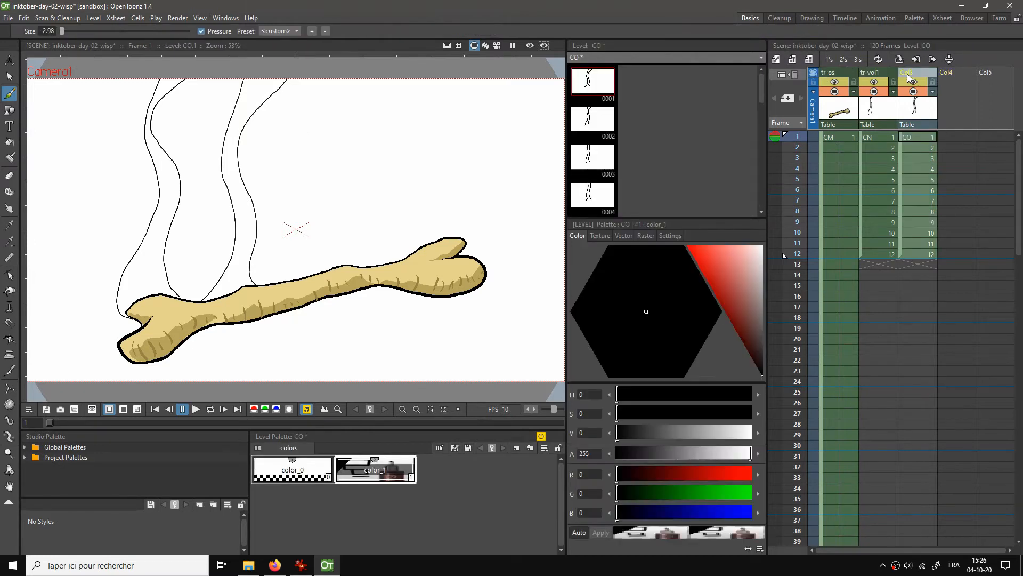
{"action": "type", "text": "tr-vol2"}
Create a new 1920 x 1080 px Toonz Raster level on frame 1 of Col4 and rename the column tr-vol3
{"action": "left_click", "coordinate": [958, 134]}
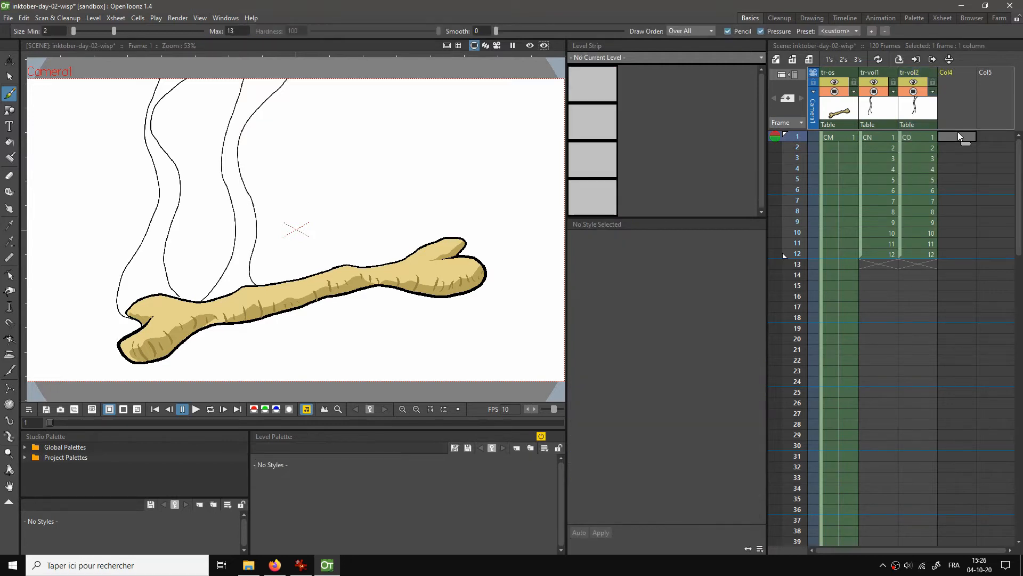
{"action": "left_click", "coordinate": [794, 59]}
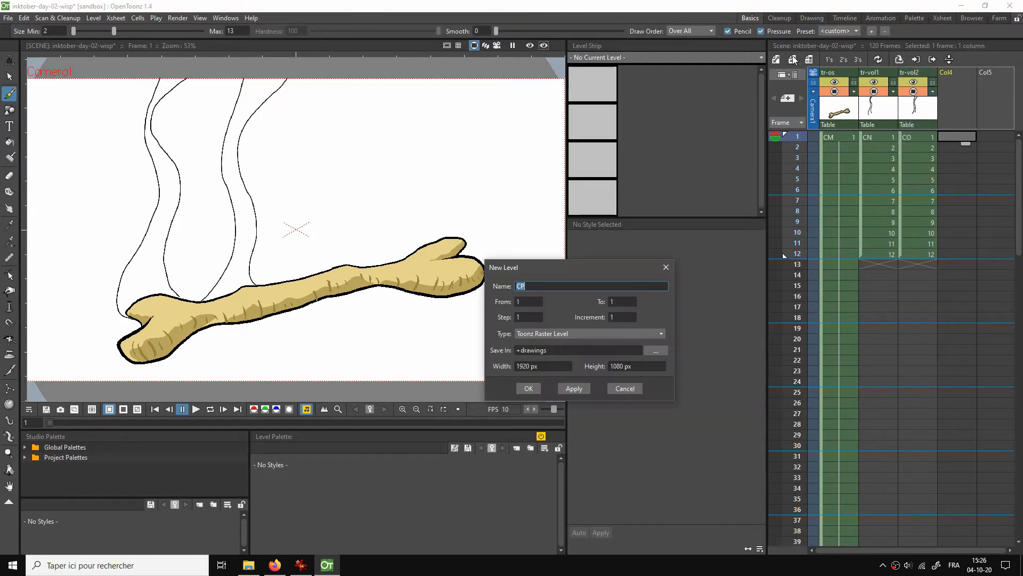
{"action": "left_click", "coordinate": [528, 388]}
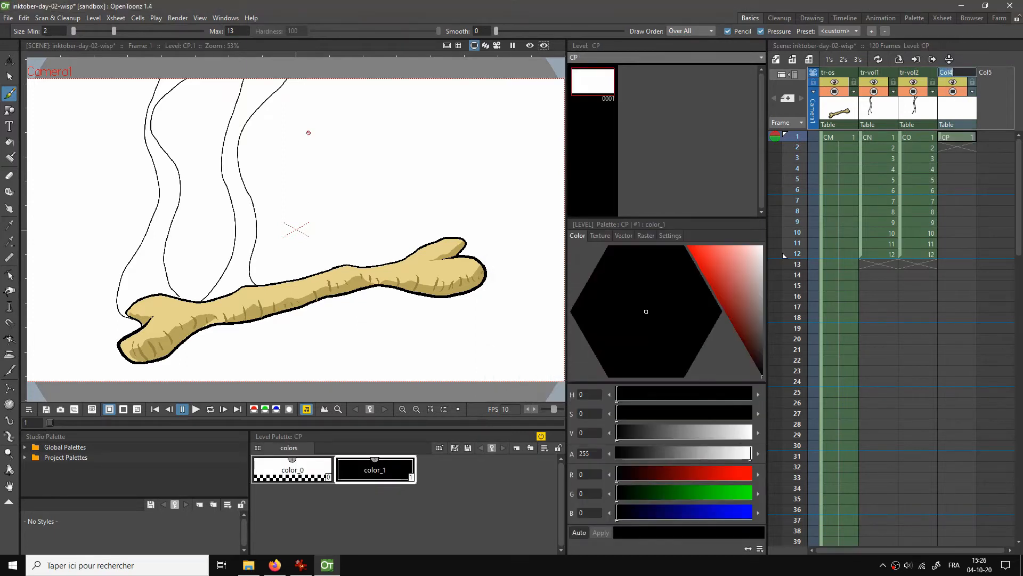
{"action": "type", "text": "tr-vol3"}
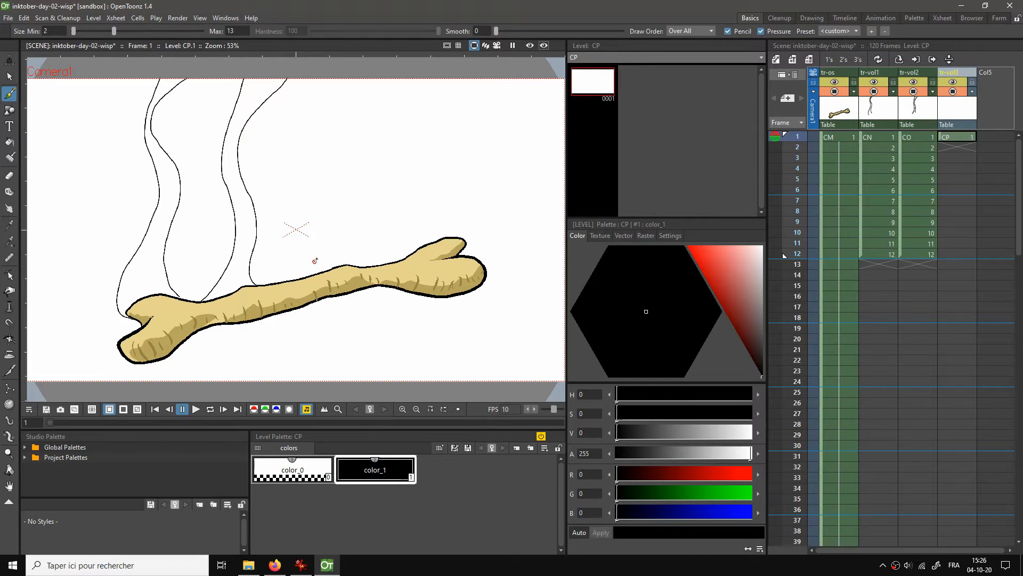
Give color_1 the raster ink brush and draw a third wisp's two wavy lines on frame 1 of tr-vol3, rising from the bone
{"action": "left_click", "coordinate": [646, 236]}
{"action": "left_click", "coordinate": [653, 419]}
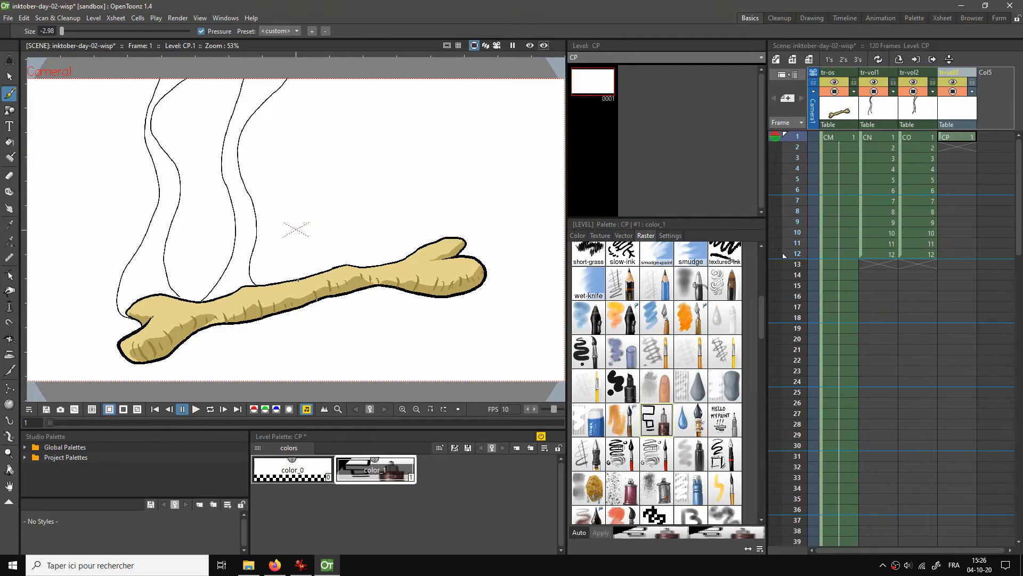
{"action": "mouse_move", "coordinate": [311, 274]}
{"action": "left_mouse_down"}
{"action": "mouse_move", "coordinate": [299, 232]}
{"action": "mouse_move", "coordinate": [306, 186]}
{"action": "mouse_move", "coordinate": [335, 148]}
{"action": "mouse_move", "coordinate": [336, 80]}
{"action": "left_mouse_up"}
{"action": "mouse_move", "coordinate": [396, 258]}
{"action": "left_mouse_down"}
{"action": "mouse_move", "coordinate": [379, 236]}
{"action": "mouse_move", "coordinate": [375, 203]}
{"action": "mouse_move", "coordinate": [389, 80]}
{"action": "left_mouse_up"}
Draw the third wisp's two lines on frame 2 of tr-vol3, leaning their tops to the right and raising the waves
{"action": "left_click", "coordinate": [957, 148]}
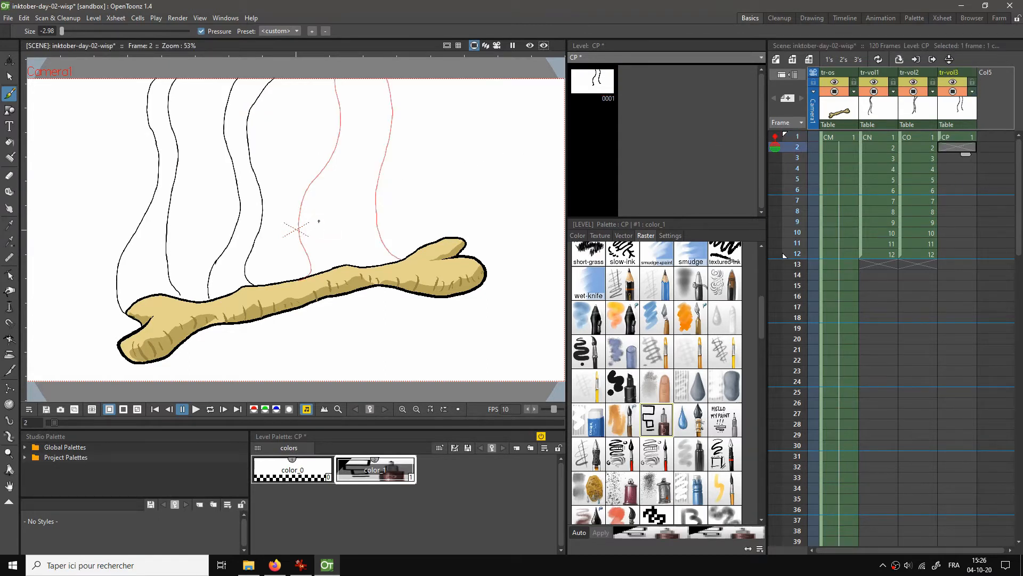
{"action": "mouse_move", "coordinate": [314, 226]}
{"action": "left_mouse_down"}
{"action": "mouse_move", "coordinate": [306, 171]}
{"action": "mouse_move", "coordinate": [346, 78]}
{"action": "left_mouse_up"}
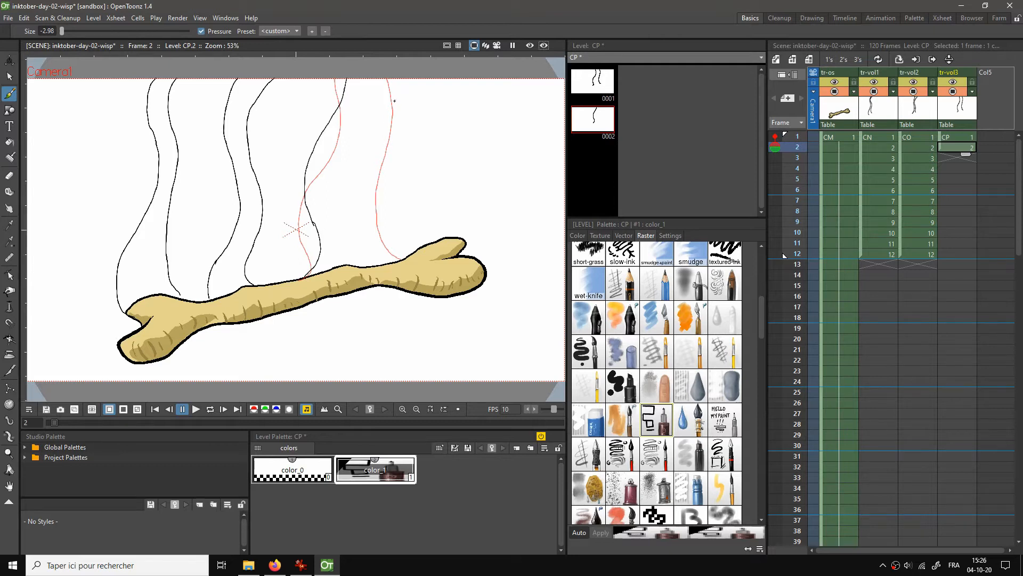
{"action": "mouse_move", "coordinate": [394, 100]}
{"action": "left_mouse_down"}
{"action": "mouse_move", "coordinate": [372, 175]}
{"action": "mouse_move", "coordinate": [390, 248]}
{"action": "left_mouse_up"}
Draw the third wisp's two lines on frame 3 of tr-vol3, bringing their tops back left and bulging the middles to the right
{"action": "key", "text": "Down"}
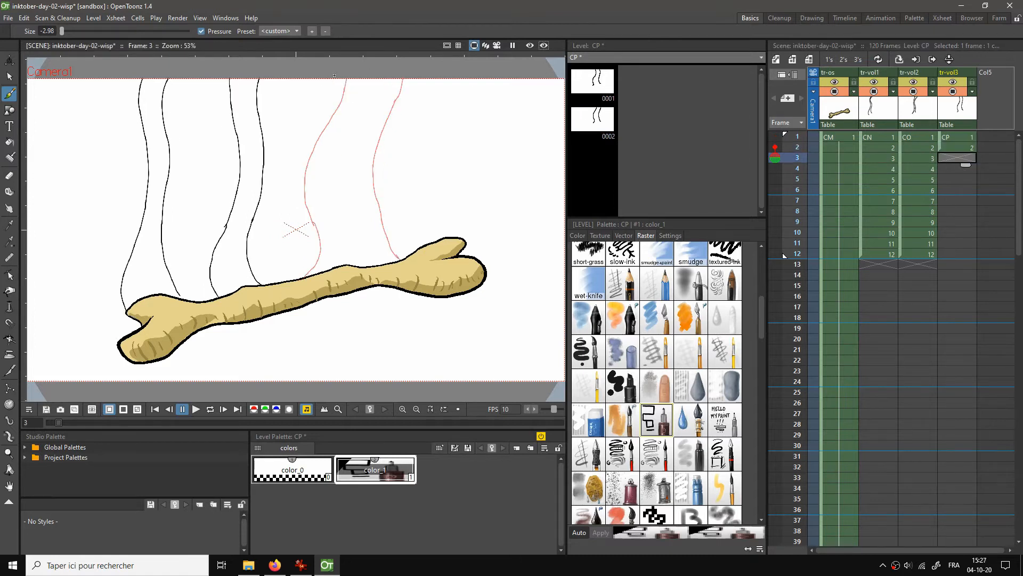
{"action": "mouse_move", "coordinate": [327, 76]}
{"action": "left_mouse_down"}
{"action": "mouse_move", "coordinate": [319, 106]}
{"action": "mouse_move", "coordinate": [327, 182]}
{"action": "mouse_move", "coordinate": [303, 269]}
{"action": "left_mouse_up"}
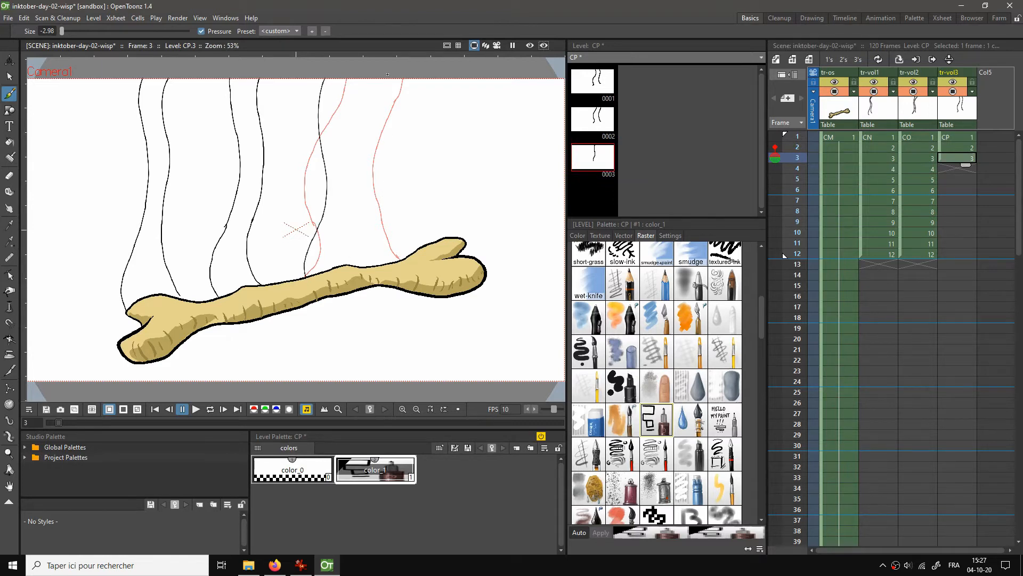
{"action": "mouse_move", "coordinate": [385, 71]}
{"action": "left_mouse_down"}
{"action": "mouse_move", "coordinate": [384, 230]}
{"action": "mouse_move", "coordinate": [398, 261]}
{"action": "left_mouse_up"}
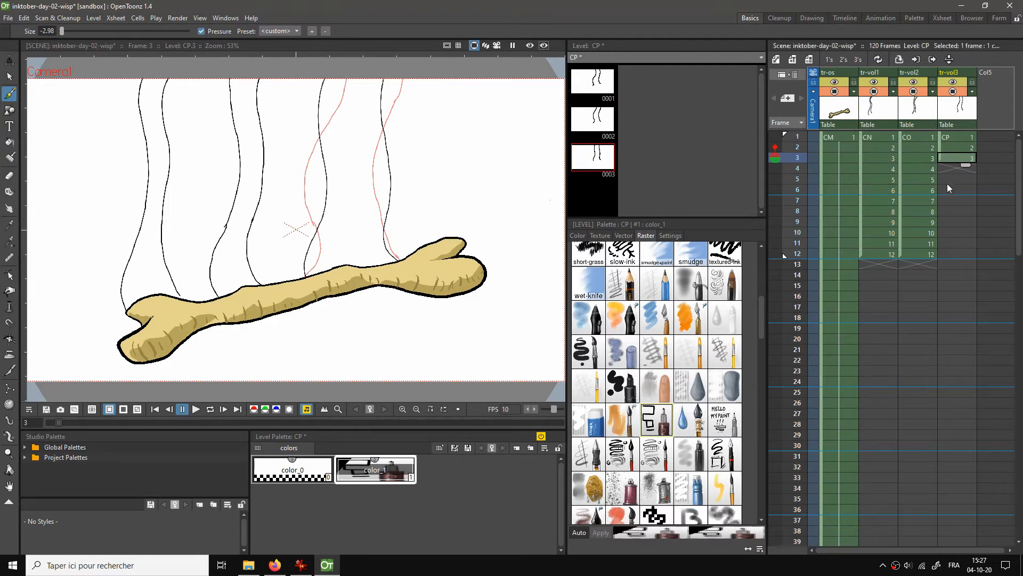
Draw the third wisp's two lines on frame 4 of tr-vol3, shifting the tops right and curving the middles to the left
{"action": "left_click", "coordinate": [942, 168]}
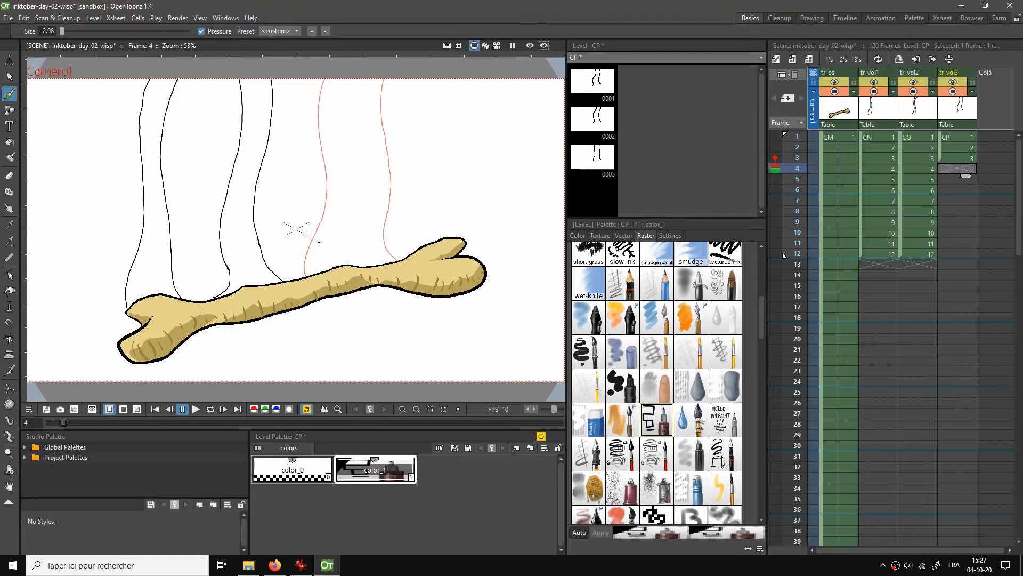
{"action": "left_click_drag", "start_coordinate": [319, 242], "coordinate": [329, 77]}
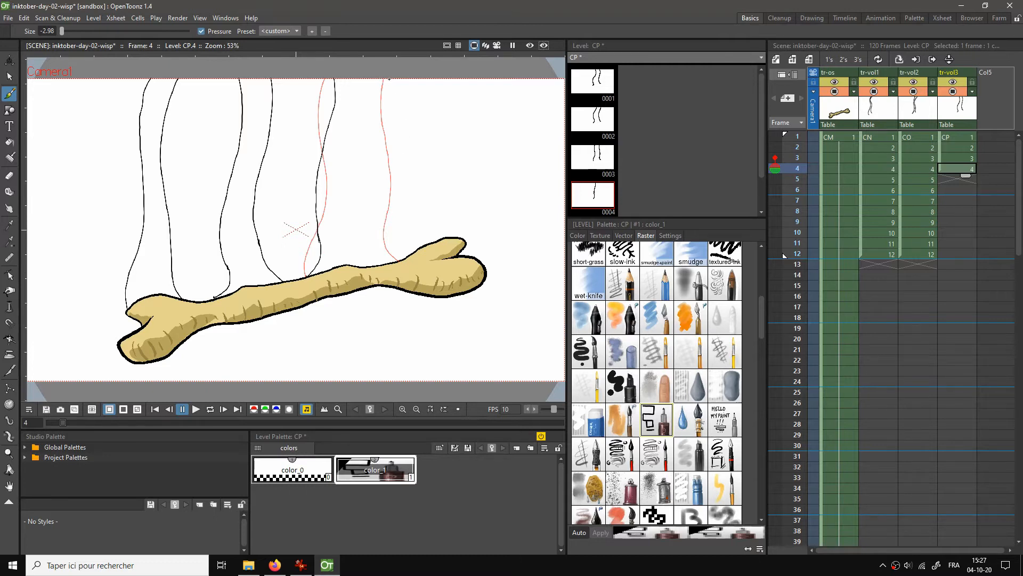
{"action": "mouse_move", "coordinate": [394, 100]}
{"action": "left_mouse_down"}
{"action": "mouse_move", "coordinate": [382, 176]}
{"action": "mouse_move", "coordinate": [391, 247]}
{"action": "left_mouse_up"}
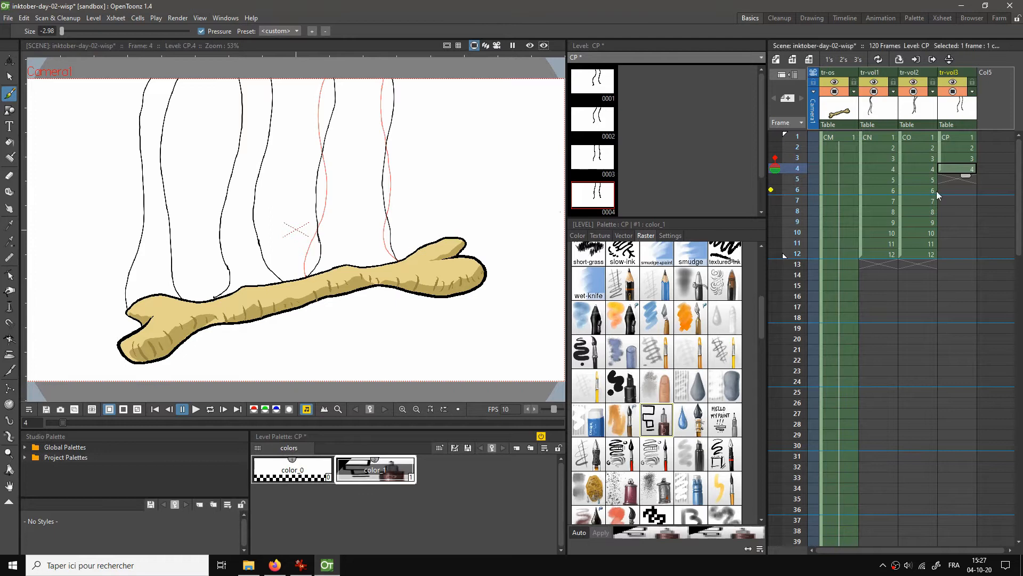
Draw the third wisp's two lines on frame 5 of tr-vol3, moving the tops left and bulging the lower halves to the right
{"action": "left_click", "coordinate": [951, 181]}
{"action": "left_click_drag", "start_coordinate": [331, 78], "coordinate": [317, 258]}
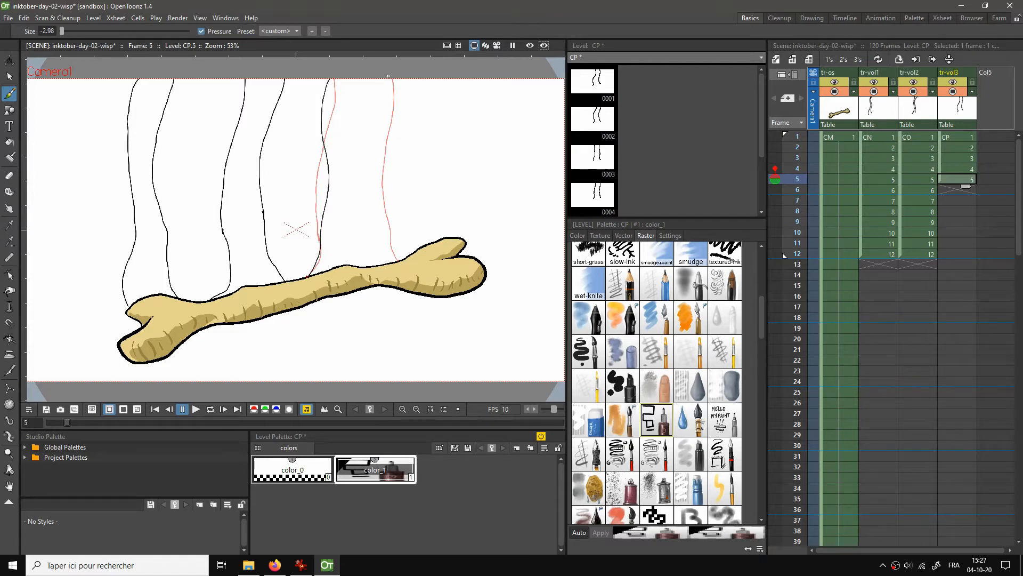
{"action": "mouse_move", "coordinate": [387, 77]}
{"action": "left_mouse_down"}
{"action": "mouse_move", "coordinate": [381, 134]}
{"action": "mouse_move", "coordinate": [398, 261]}
{"action": "left_mouse_up"}
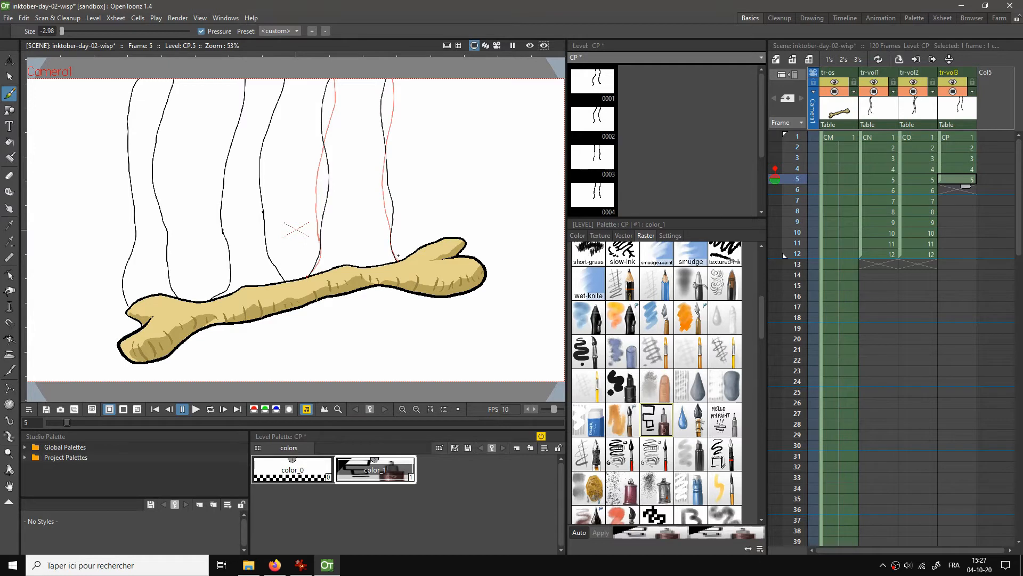
Draw the third wisp's two lines on frame 6 of tr-vol3, bulging them right near the top and left below the middle
{"action": "left_click", "coordinate": [950, 191]}
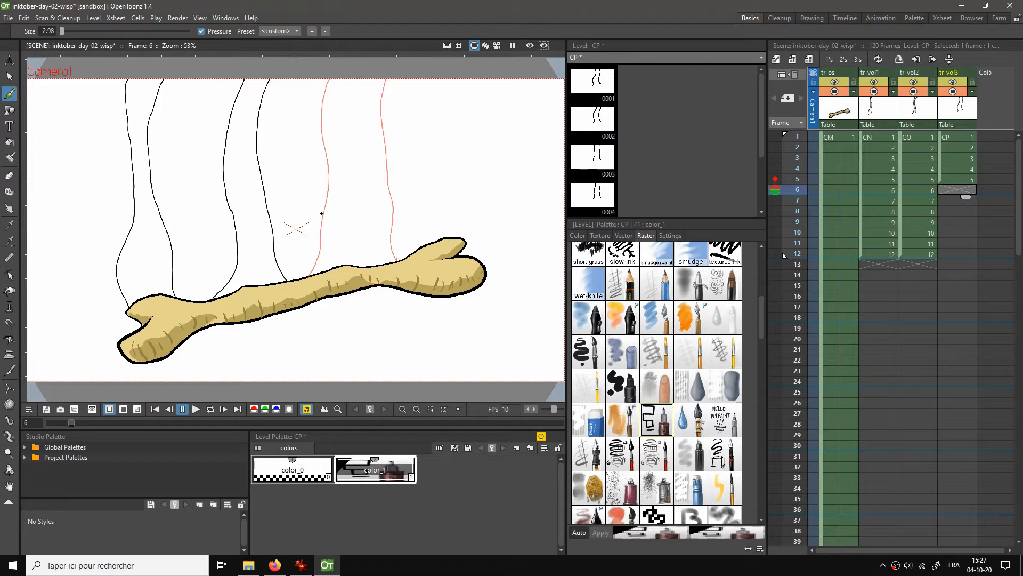
{"action": "left_click_drag", "start_coordinate": [321, 213], "coordinate": [329, 85]}
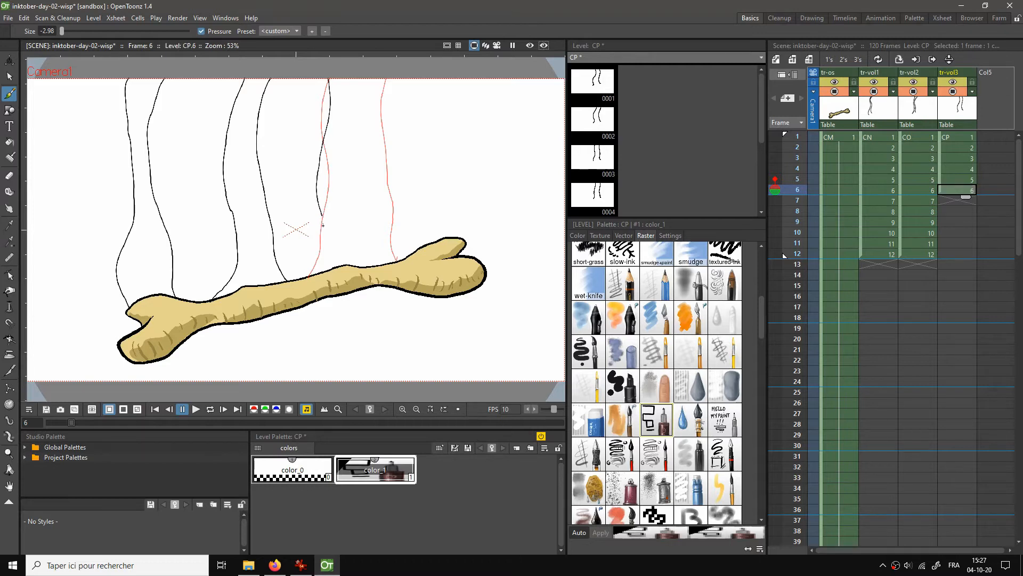
{"action": "left_click_drag", "start_coordinate": [321, 212], "coordinate": [310, 276]}
{"action": "left_click_drag", "start_coordinate": [390, 170], "coordinate": [388, 90]}
{"action": "left_click_drag", "start_coordinate": [387, 184], "coordinate": [390, 242]}
{"action": "key", "text": "ctrl+z"}
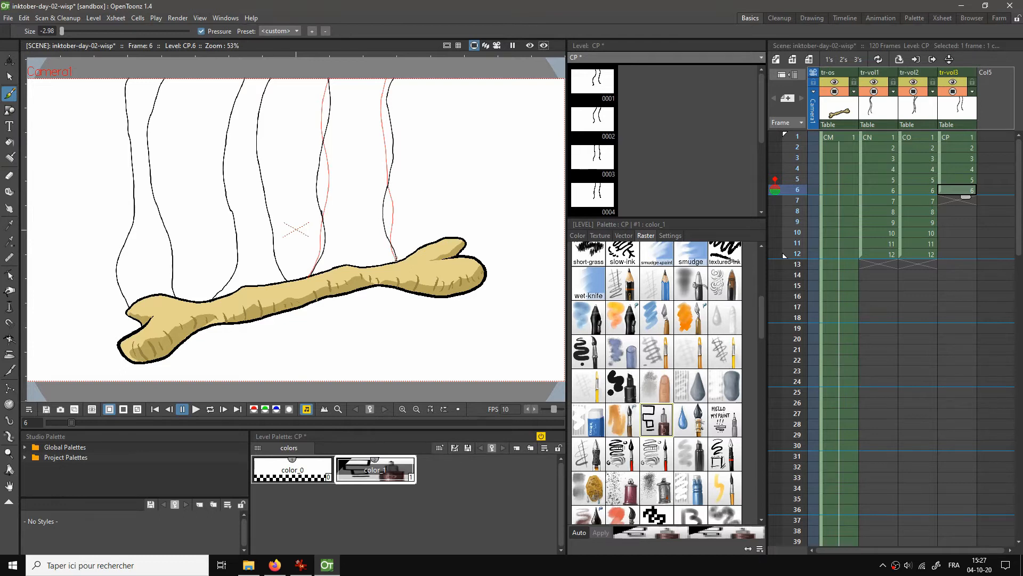
Draw the third wisp's two lines on frame 7 of tr-vol3, curving the right-hand line out at the top and inward at mid-height
{"action": "left_click", "coordinate": [949, 200]}
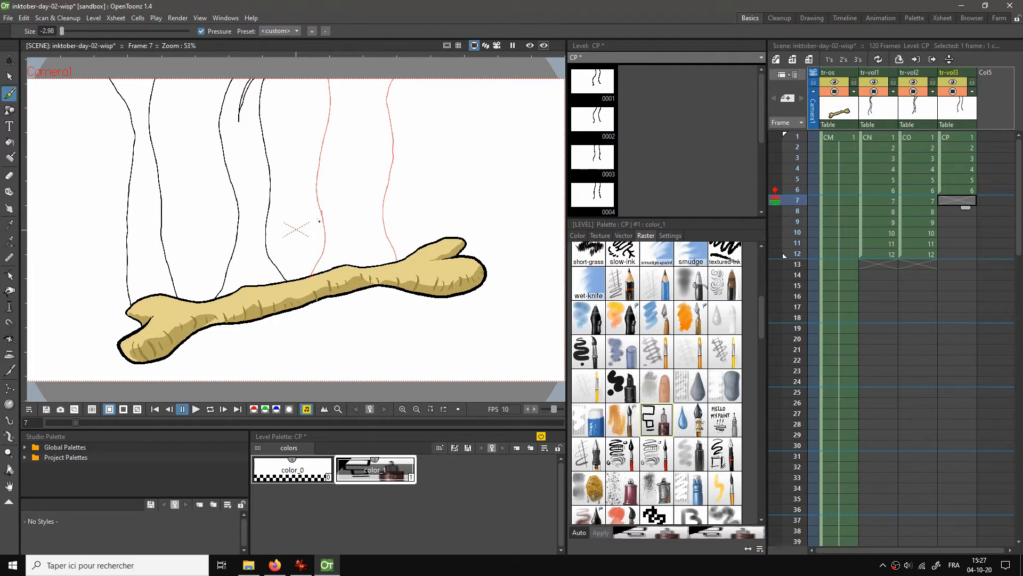
{"action": "left_click_drag", "start_coordinate": [329, 79], "coordinate": [312, 270]}
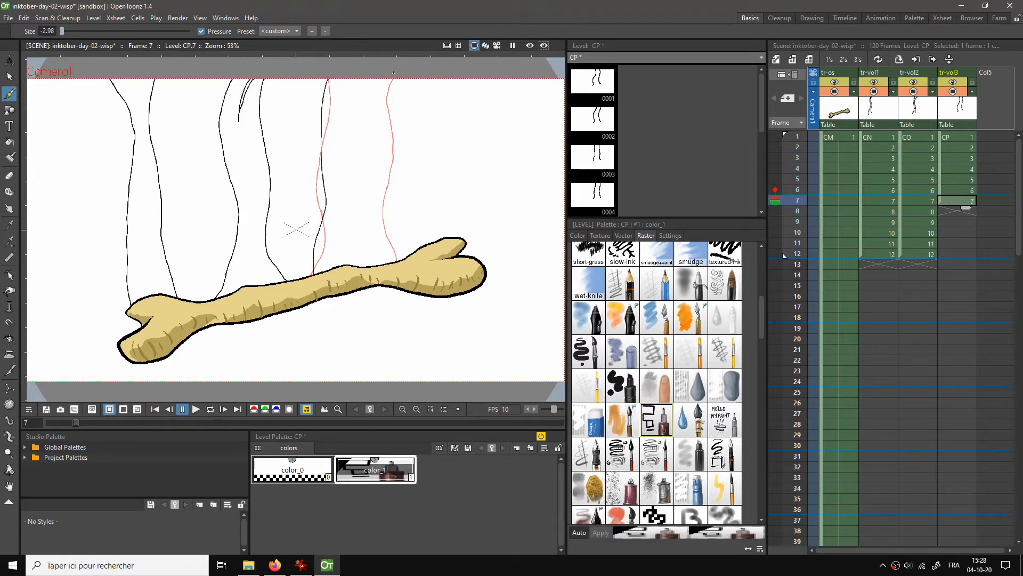
{"action": "mouse_move", "coordinate": [393, 72]}
{"action": "left_mouse_down"}
{"action": "mouse_move", "coordinate": [398, 109]}
{"action": "mouse_move", "coordinate": [377, 191]}
{"action": "mouse_move", "coordinate": [397, 263]}
{"action": "left_mouse_up"}
Draw the third wisp's two lines on frame 8 of tr-vol3 with opposing waves, and play the loop to check the motion
{"action": "left_click", "coordinate": [952, 212]}
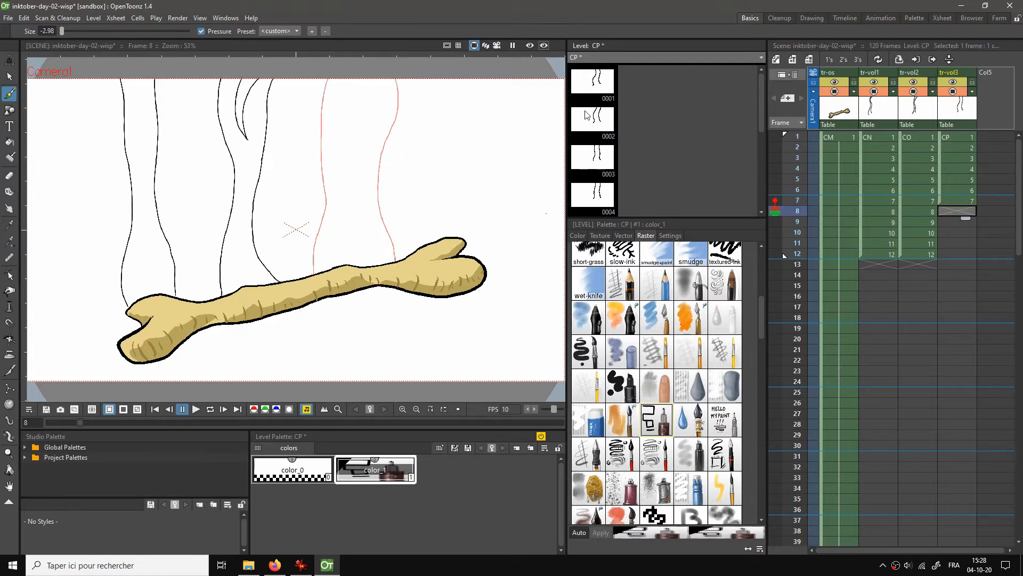
{"action": "mouse_move", "coordinate": [323, 170]}
{"action": "left_mouse_down"}
{"action": "mouse_move", "coordinate": [331, 113]}
{"action": "mouse_move", "coordinate": [323, 99]}
{"action": "left_mouse_up"}
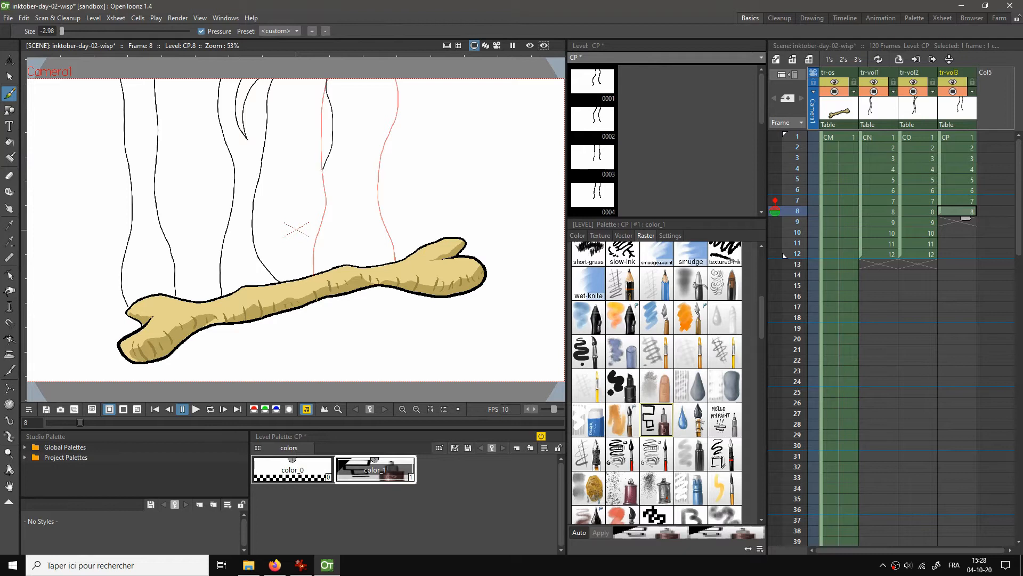
{"action": "left_click_drag", "start_coordinate": [322, 170], "coordinate": [323, 272]}
{"action": "left_click_drag", "start_coordinate": [389, 76], "coordinate": [392, 228]}
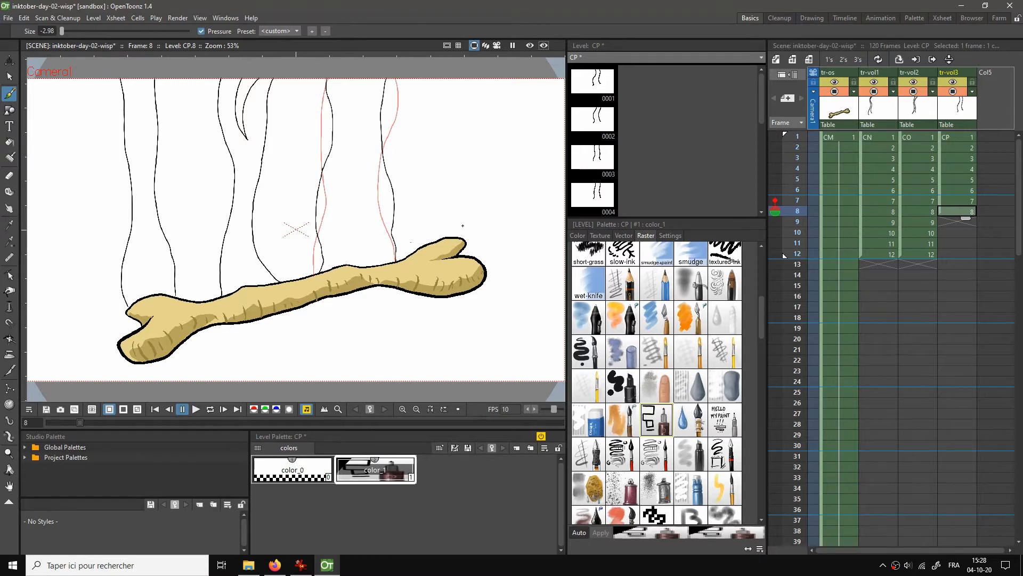
{"action": "key", "text": "l"}
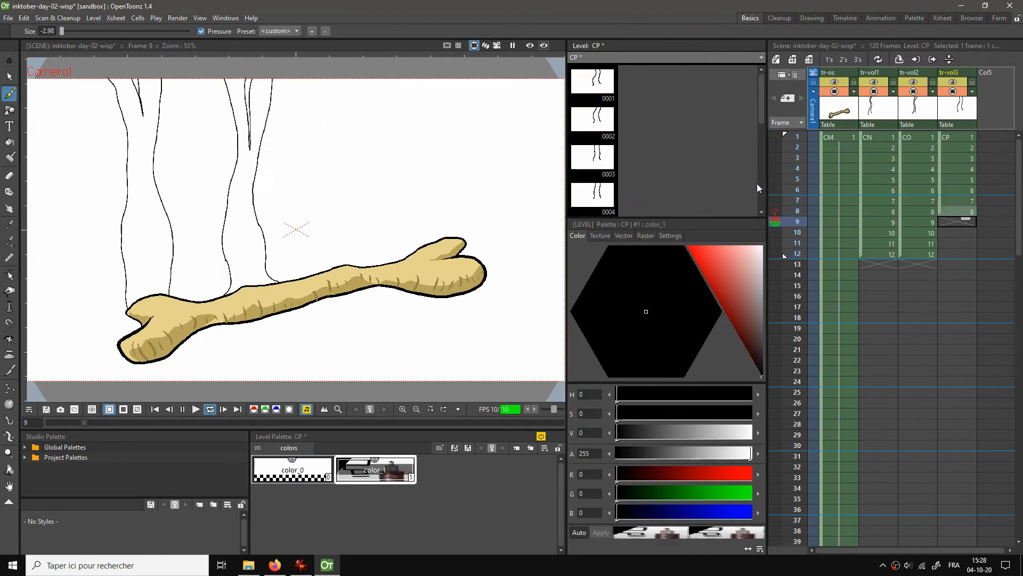
{"action": "key", "text": "l"}
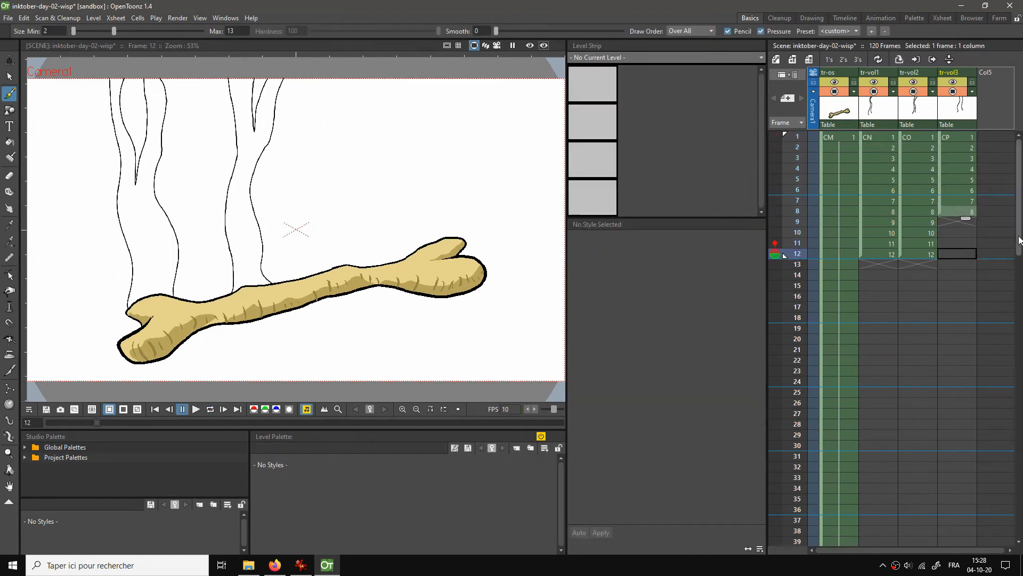
Draw the third wisp's two lines on frame 9 of tr-vol3, leaning the left-hand line's top right and bulging its base to the right
{"action": "left_click", "coordinate": [953, 222]}
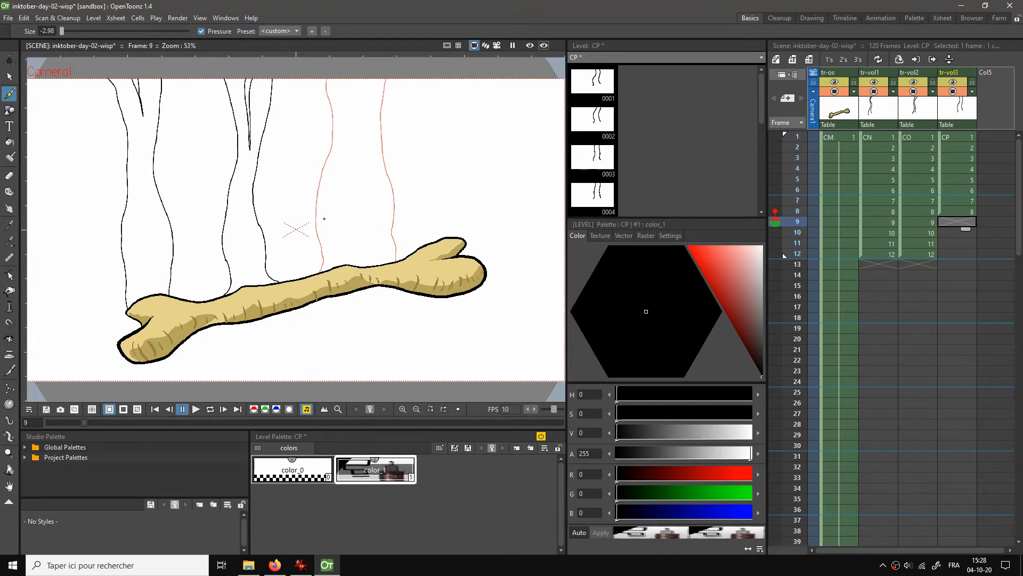
{"action": "mouse_move", "coordinate": [324, 219]}
{"action": "left_mouse_down"}
{"action": "mouse_move", "coordinate": [317, 172]}
{"action": "mouse_move", "coordinate": [338, 79]}
{"action": "left_mouse_up"}
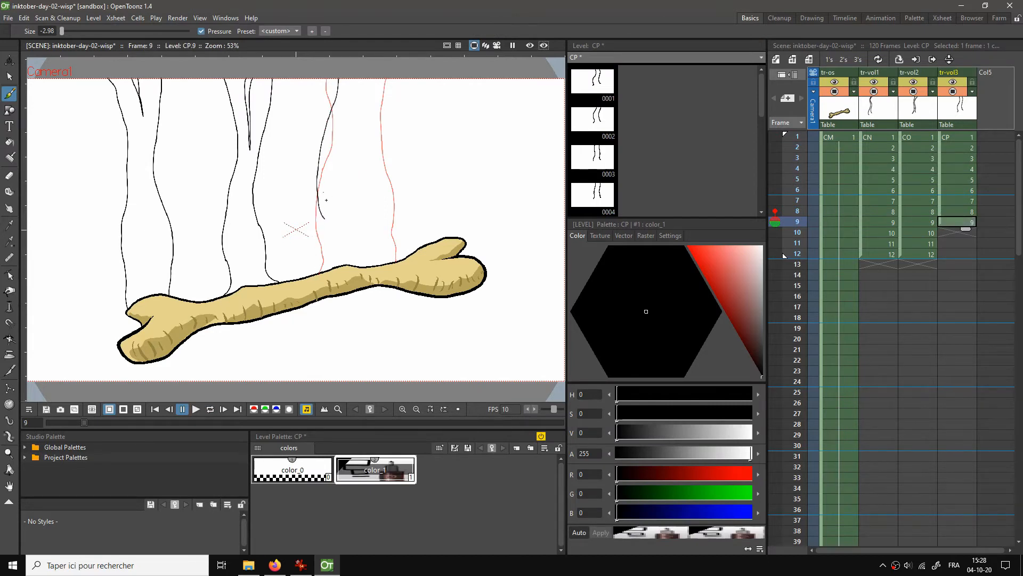
{"action": "left_click_drag", "start_coordinate": [333, 243], "coordinate": [319, 273]}
{"action": "left_click_drag", "start_coordinate": [379, 95], "coordinate": [397, 258]}
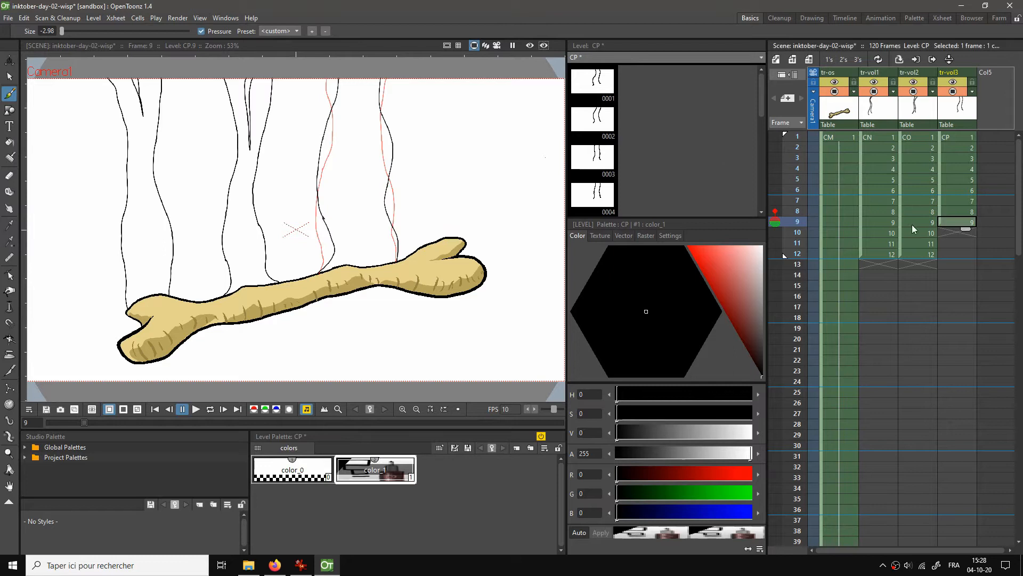
Draw the third wisp's two lines on frame 10 of tr-vol3, bringing the left-hand line's top back left and flattening its waves
{"action": "left_click", "coordinate": [948, 233]}
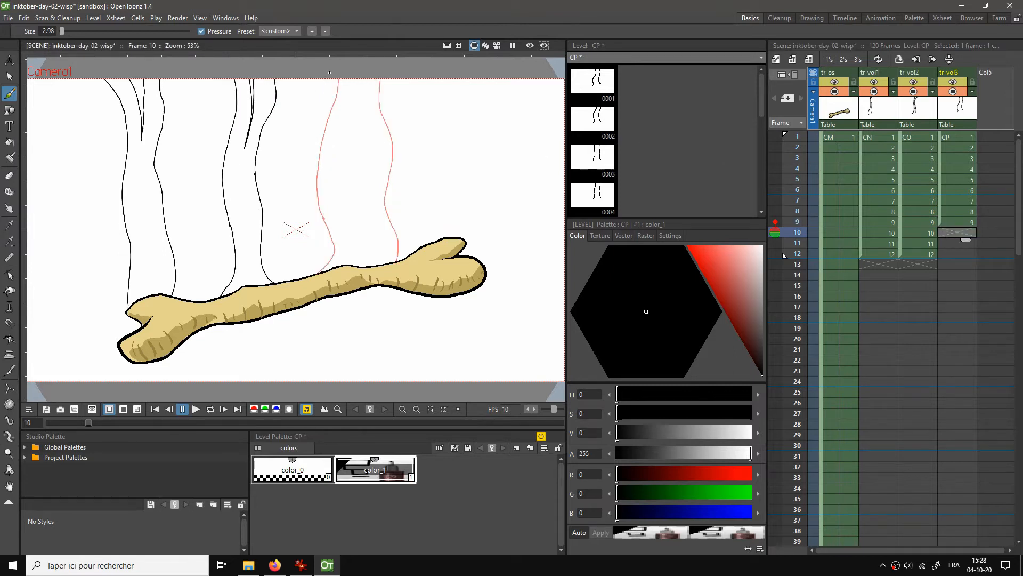
{"action": "mouse_move", "coordinate": [328, 79]}
{"action": "left_mouse_down"}
{"action": "mouse_move", "coordinate": [318, 110]}
{"action": "mouse_move", "coordinate": [319, 266]}
{"action": "left_mouse_up"}
{"action": "mouse_move", "coordinate": [383, 78]}
{"action": "left_mouse_down"}
{"action": "mouse_move", "coordinate": [380, 156]}
{"action": "mouse_move", "coordinate": [398, 261]}
{"action": "left_mouse_up"}
Draw the third wisp's two lines on frame 11 of tr-vol3, starting the right-hand line further left and bulging its middle to the right
{"action": "left_click", "coordinate": [945, 242]}
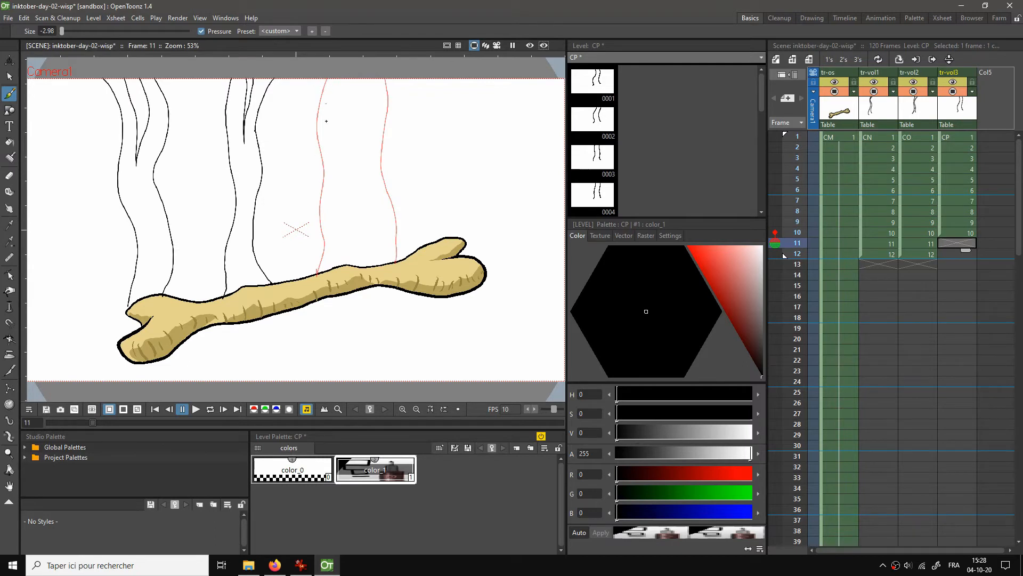
{"action": "mouse_move", "coordinate": [325, 77]}
{"action": "left_mouse_down"}
{"action": "mouse_move", "coordinate": [316, 183]}
{"action": "mouse_move", "coordinate": [326, 232]}
{"action": "mouse_move", "coordinate": [316, 276]}
{"action": "left_mouse_up"}
{"action": "mouse_move", "coordinate": [377, 77]}
{"action": "left_mouse_down"}
{"action": "mouse_move", "coordinate": [391, 168]}
{"action": "mouse_move", "coordinate": [392, 246]}
{"action": "left_mouse_up"}
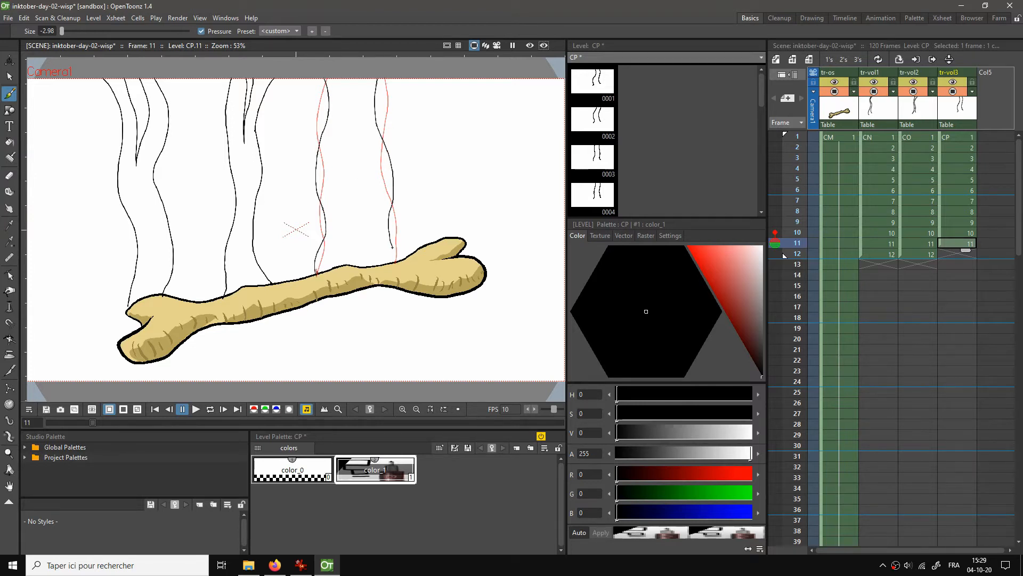
Draw the third wisp's two lines on frame 12 of tr-vol3 with shallow waves, and play the full 12-frame loop
{"action": "left_click", "coordinate": [951, 254]}
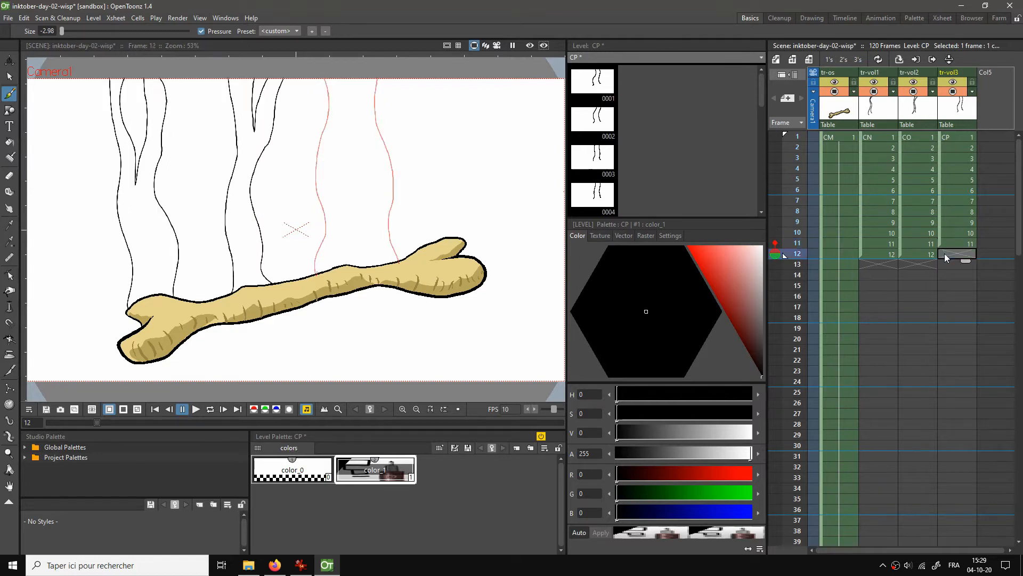
{"action": "left_click_drag", "start_coordinate": [324, 80], "coordinate": [315, 271]}
{"action": "left_click_drag", "start_coordinate": [377, 81], "coordinate": [394, 232]}
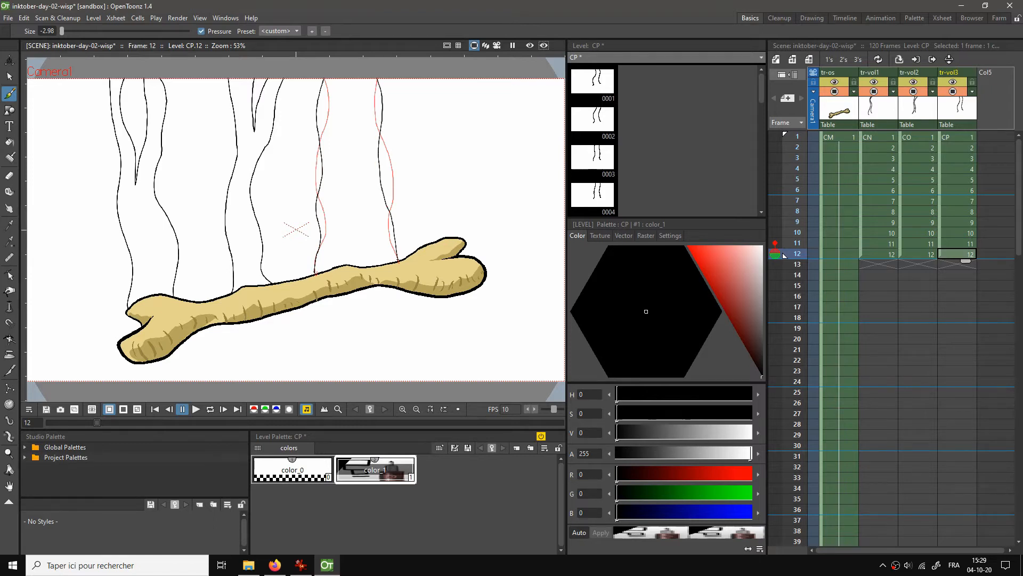
{"action": "key", "text": "l"}
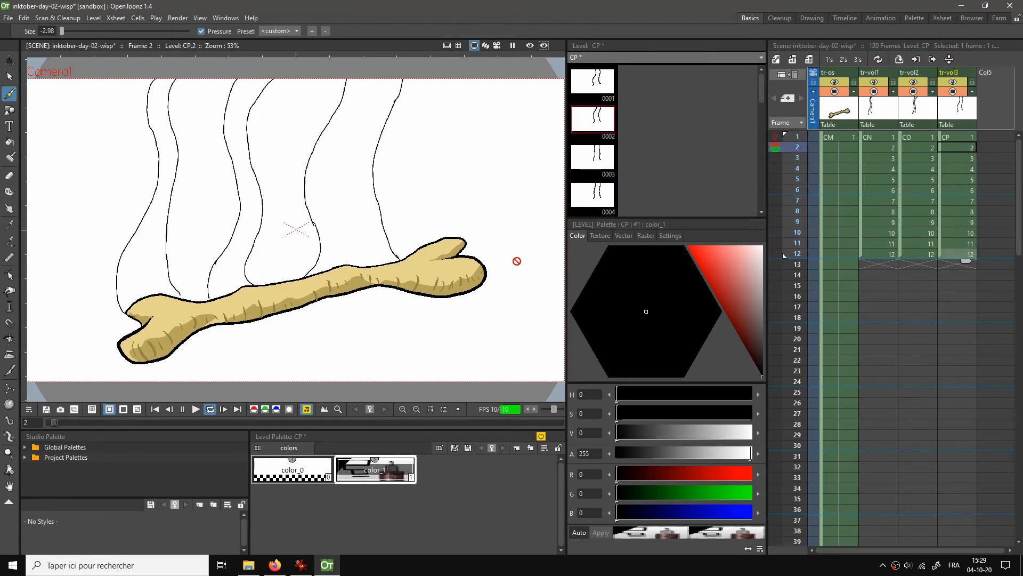
{"action": "key", "text": "l"}
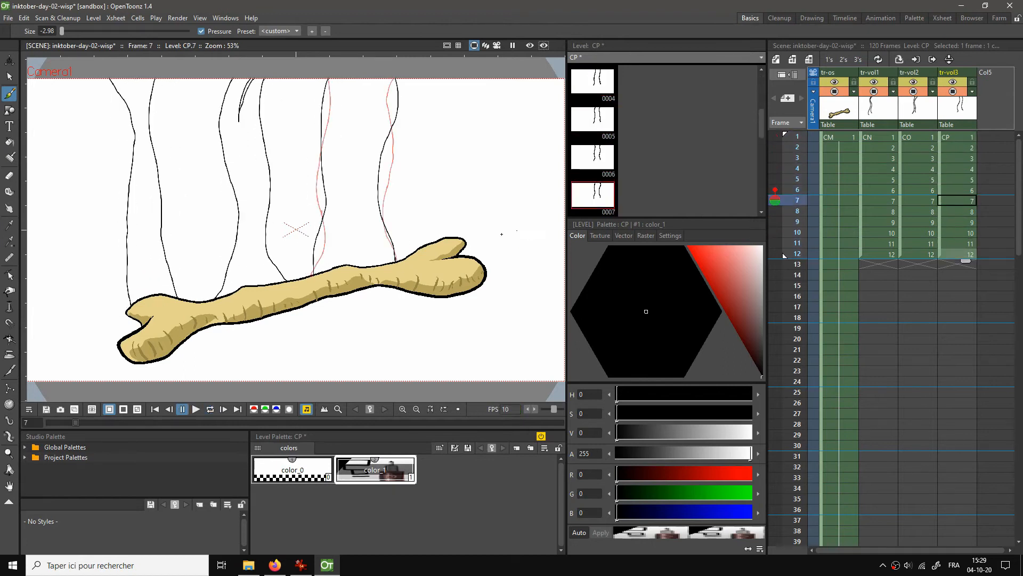
Create a new 1920 x 1080 px Toonz Raster level on frame 1 of Col5 and rename the column tr-vol4
{"action": "left_click", "coordinate": [986, 137]}
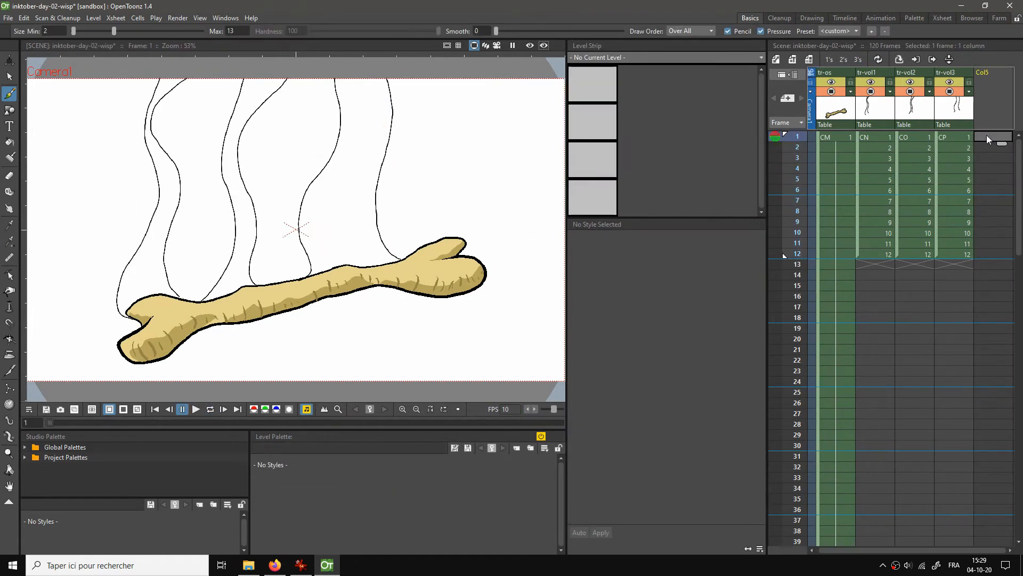
{"action": "left_click", "coordinate": [793, 60]}
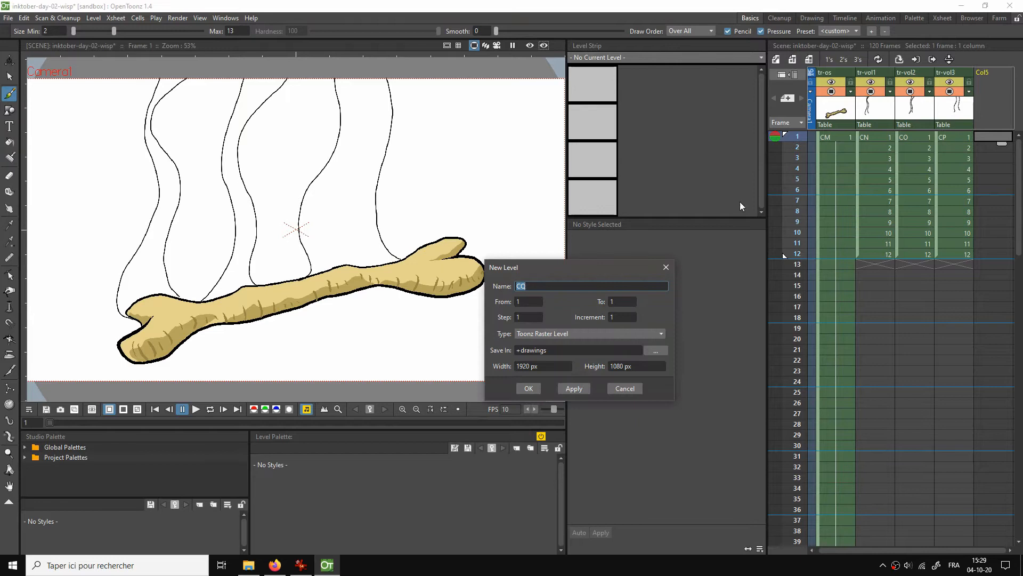
{"action": "left_click", "coordinate": [527, 389]}
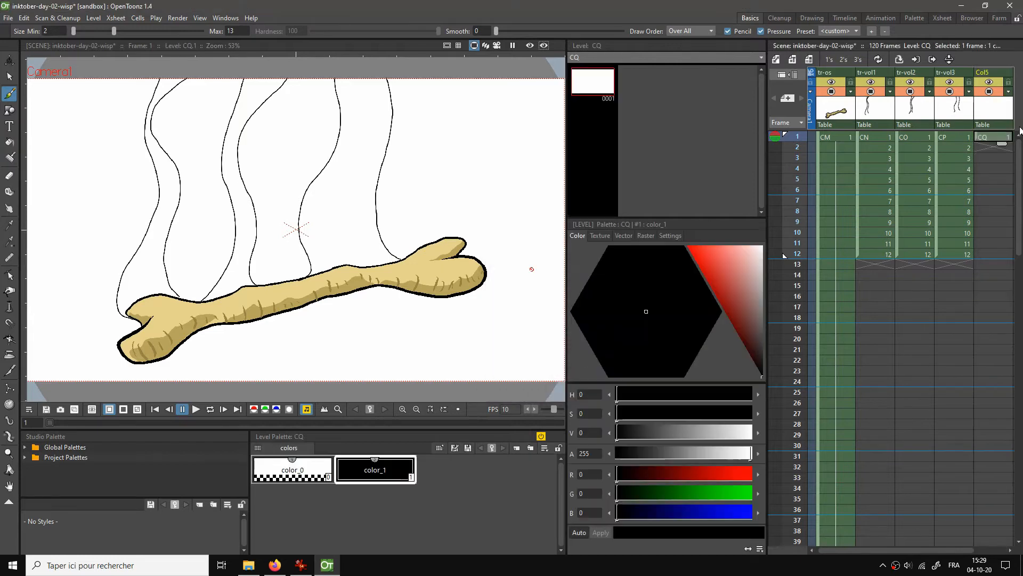
{"action": "double_click", "coordinate": [988, 73]}
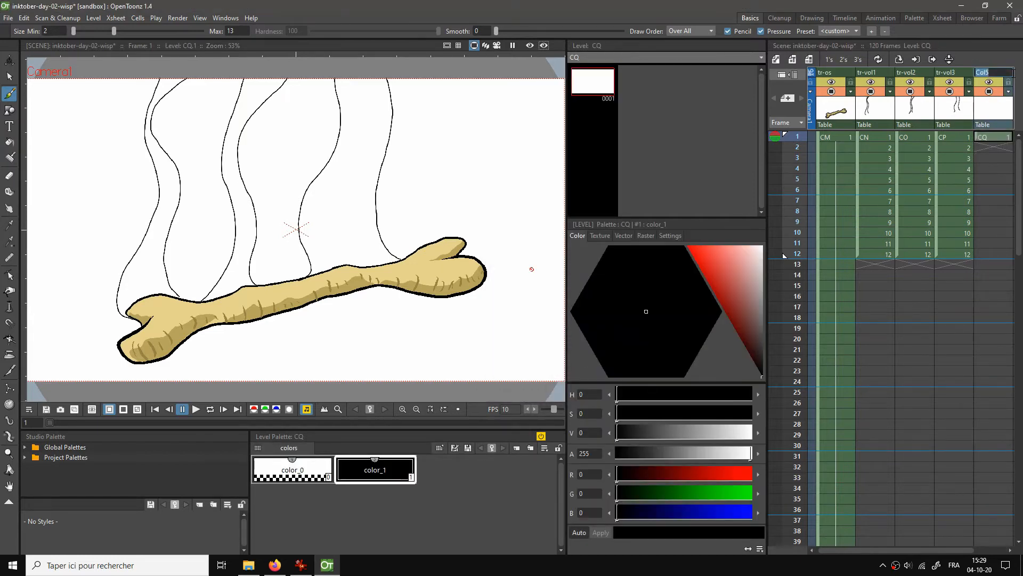
{"action": "type", "text": "tr-vol4"}
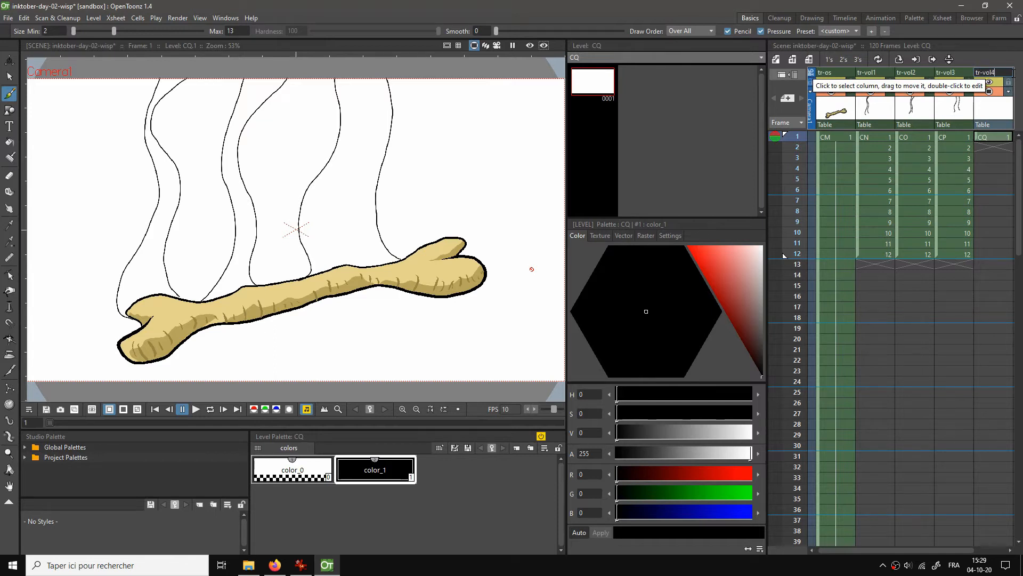
{"action": "key", "text": "Return"}
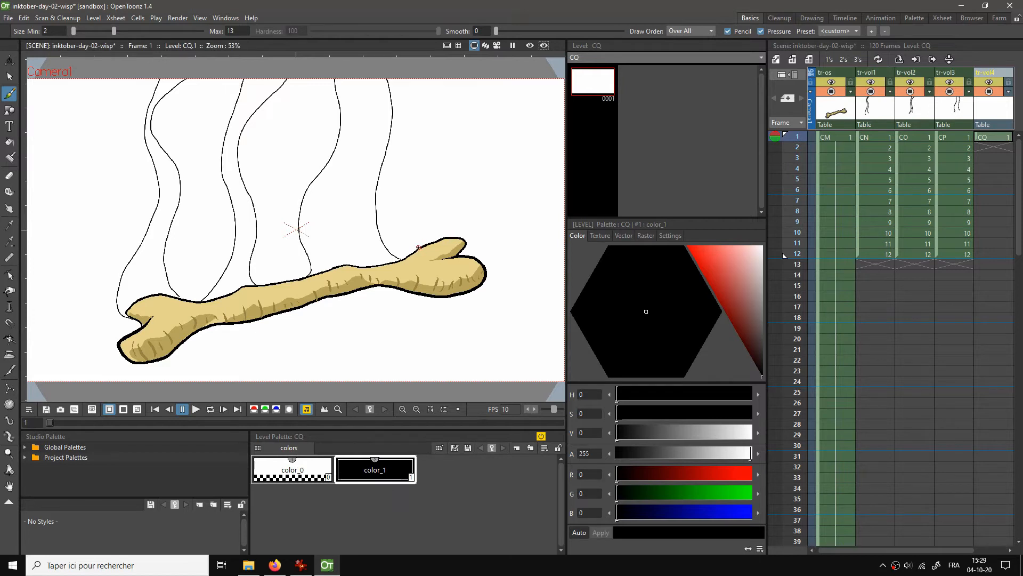
Give color_1 the same raster ink brush and draw a fourth wisp's two lines on frame 1 of tr-vol4, above the bone's right knob
{"action": "left_click_drag", "start_coordinate": [420, 247], "coordinate": [443, 219]}
{"action": "left_click", "coordinate": [646, 236]}
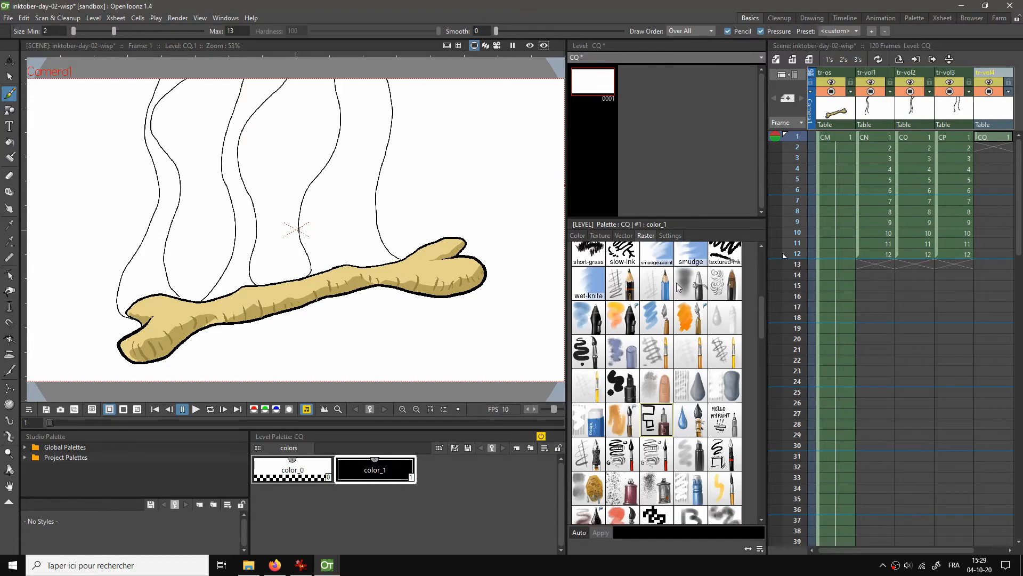
{"action": "left_click", "coordinate": [660, 395]}
{"action": "left_click", "coordinate": [658, 423]}
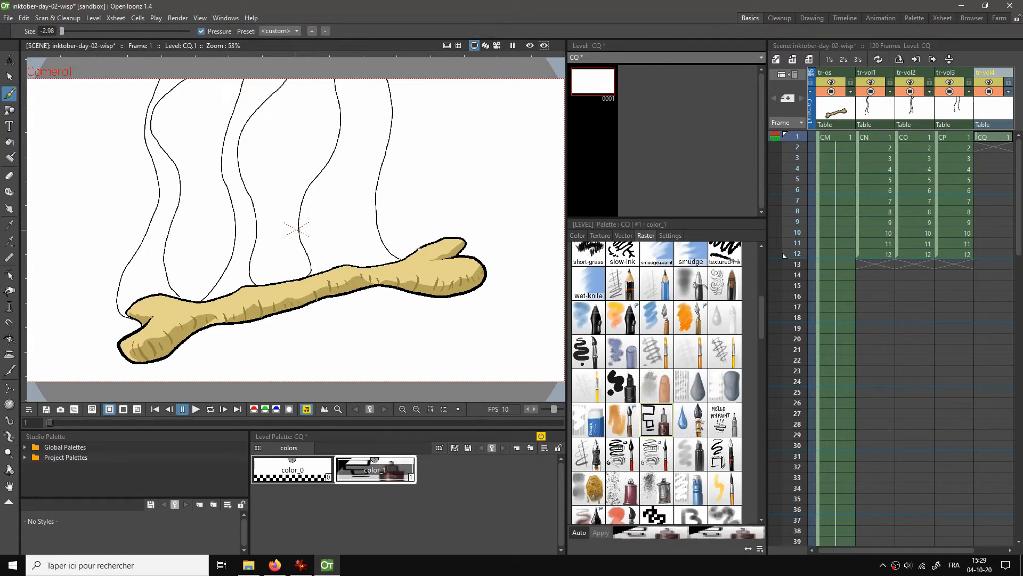
{"action": "mouse_move", "coordinate": [421, 243]}
{"action": "left_mouse_down"}
{"action": "mouse_move", "coordinate": [445, 212]}
{"action": "mouse_move", "coordinate": [439, 138]}
{"action": "mouse_move", "coordinate": [457, 79]}
{"action": "left_mouse_up"}
{"action": "mouse_move", "coordinate": [463, 200]}
{"action": "left_mouse_down"}
{"action": "mouse_move", "coordinate": [451, 146]}
{"action": "mouse_move", "coordinate": [468, 79]}
{"action": "left_mouse_up"}
Draw the fourth wisp's two lines on frames 2 and 3 of tr-vol4, bulging their upper parts to the right on frame 3
{"action": "left_click", "coordinate": [983, 146]}
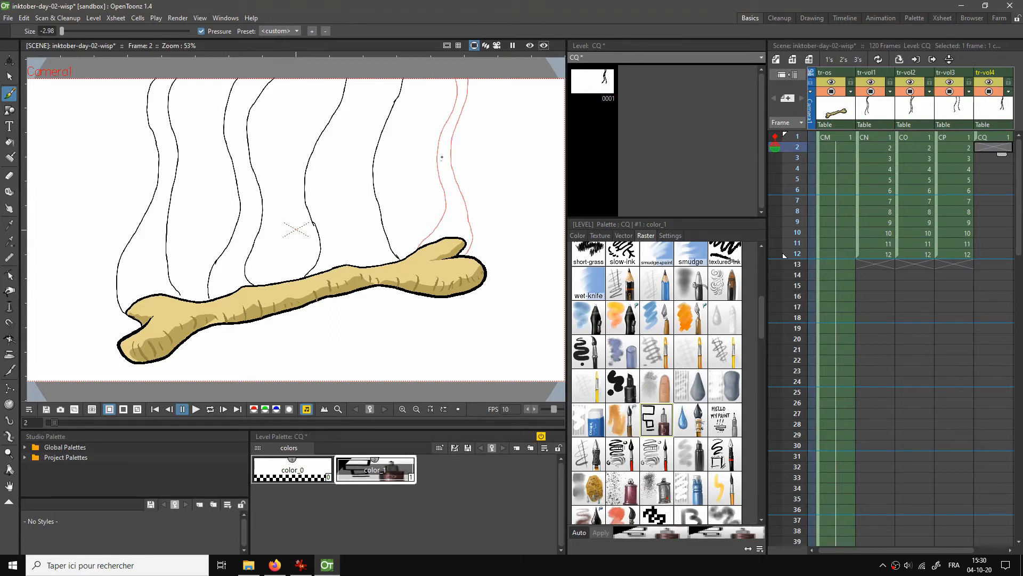
{"action": "mouse_move", "coordinate": [454, 80]}
{"action": "left_mouse_down"}
{"action": "mouse_move", "coordinate": [448, 177]}
{"action": "mouse_move", "coordinate": [433, 223]}
{"action": "left_mouse_up"}
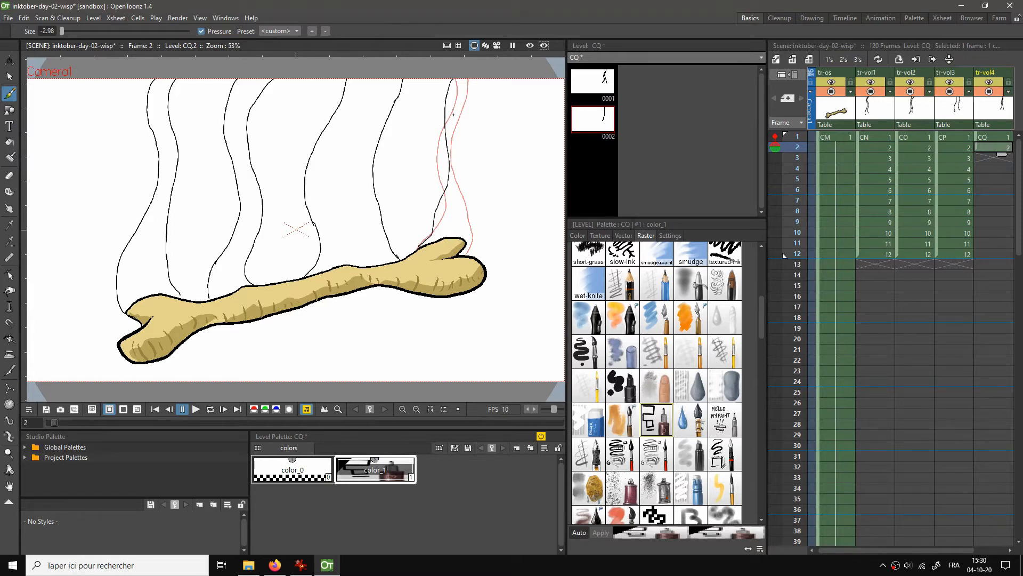
{"action": "mouse_move", "coordinate": [467, 79]}
{"action": "left_mouse_down"}
{"action": "mouse_move", "coordinate": [454, 111]}
{"action": "mouse_move", "coordinate": [461, 230]}
{"action": "left_mouse_up"}
{"action": "left_click", "coordinate": [990, 158]}
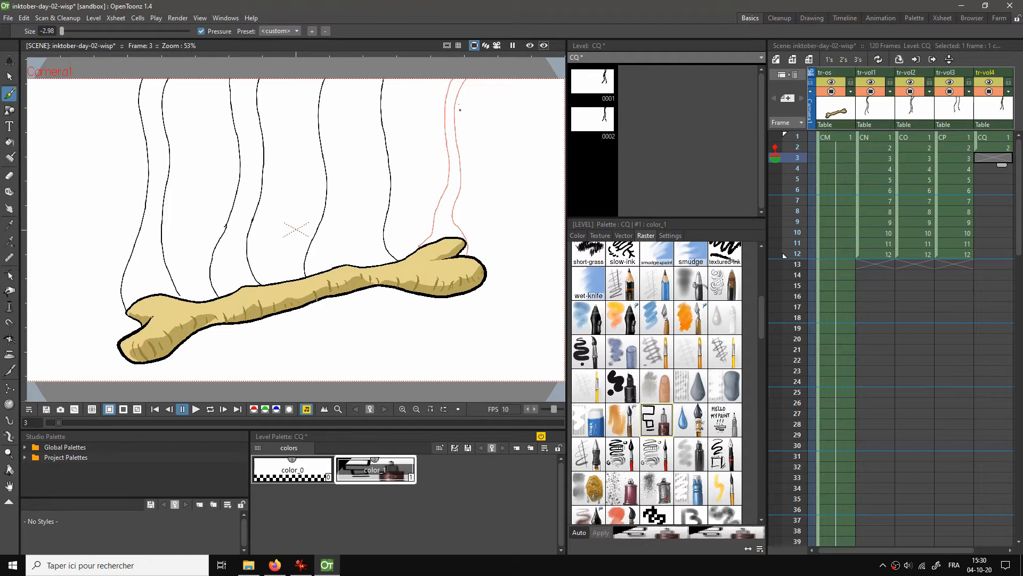
{"action": "mouse_move", "coordinate": [458, 94]}
{"action": "left_mouse_down"}
{"action": "mouse_move", "coordinate": [467, 128]}
{"action": "mouse_move", "coordinate": [454, 195]}
{"action": "mouse_move", "coordinate": [468, 245]}
{"action": "left_mouse_up"}
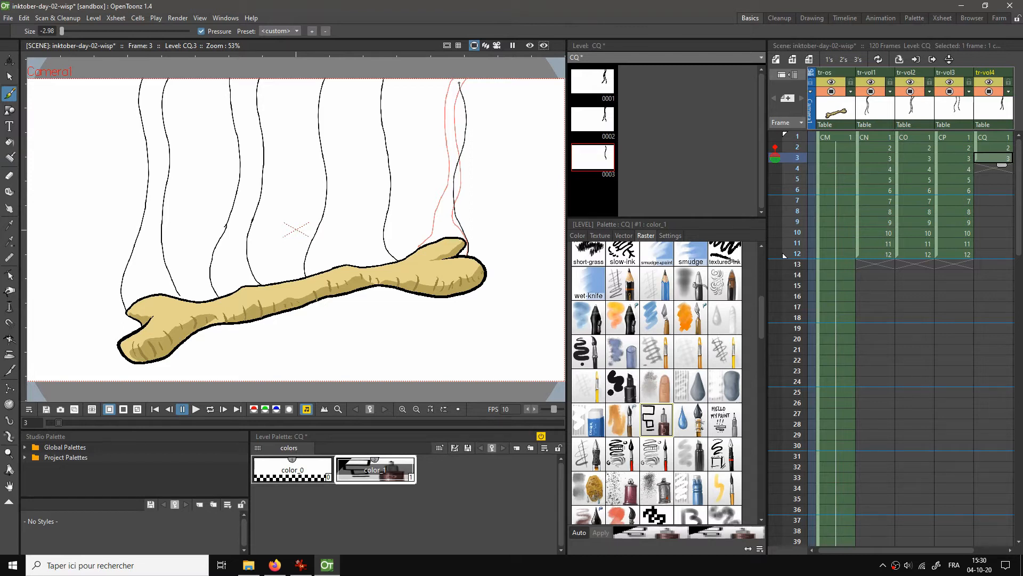
{"action": "mouse_move", "coordinate": [446, 78]}
{"action": "left_mouse_down"}
{"action": "mouse_move", "coordinate": [453, 125]}
{"action": "mouse_move", "coordinate": [443, 208]}
{"action": "mouse_move", "coordinate": [420, 244]}
{"action": "left_mouse_up"}
Draw the fourth wisp's two lines on frames 4 and 5 of tr-vol4, each pair waving gently from the top edge to the bone's right knob
{"action": "left_click", "coordinate": [994, 169]}
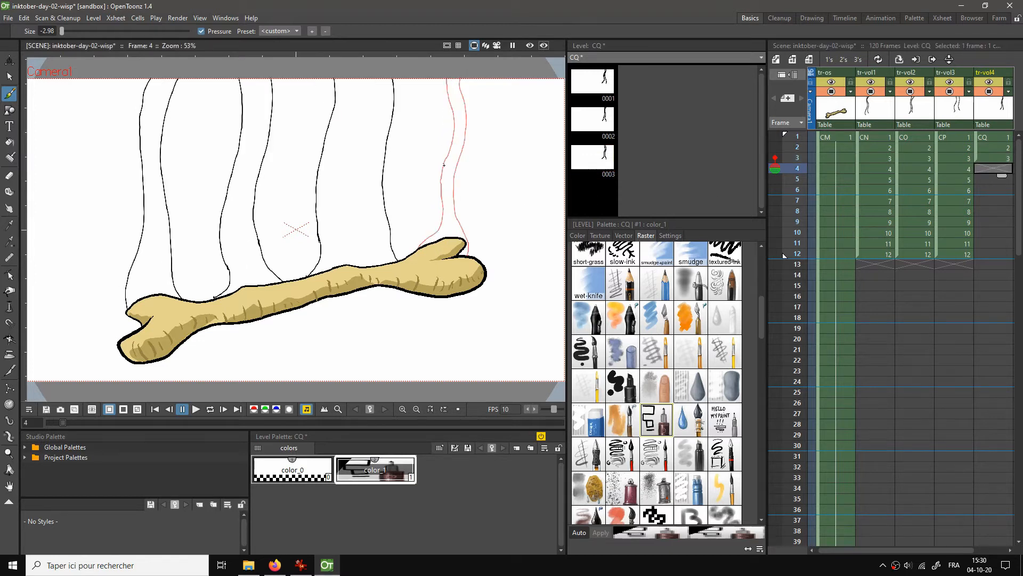
{"action": "left_click_drag", "start_coordinate": [449, 179], "coordinate": [450, 78]}
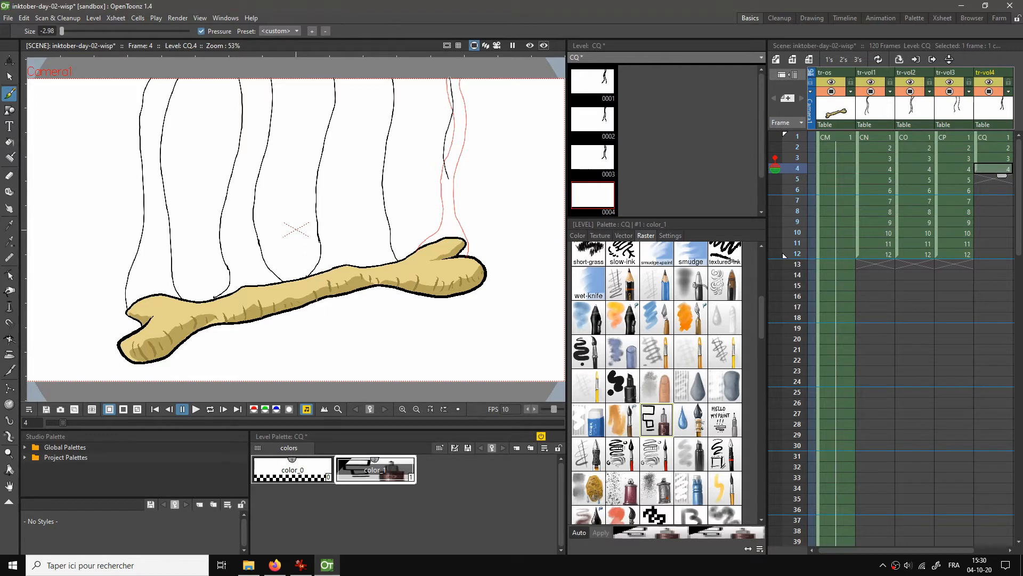
{"action": "left_click_drag", "start_coordinate": [462, 172], "coordinate": [471, 79]}
{"action": "left_click_drag", "start_coordinate": [461, 170], "coordinate": [470, 257]}
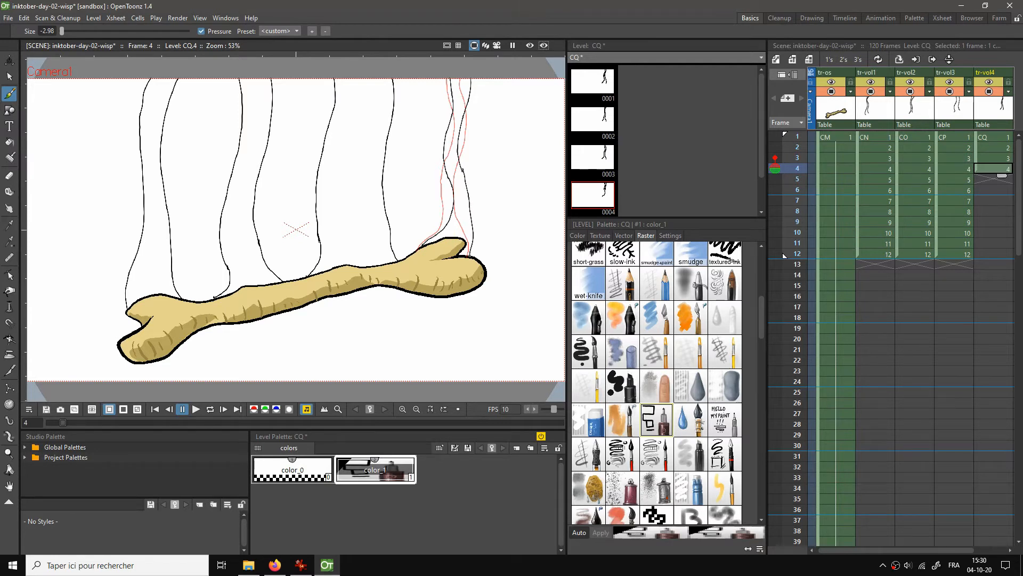
{"action": "left_click", "coordinate": [978, 180]}
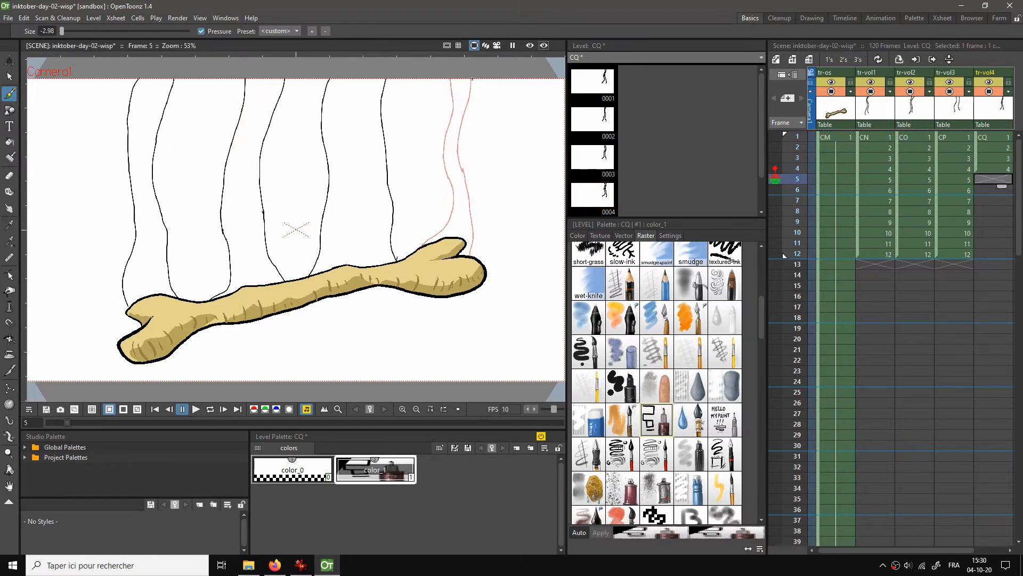
{"action": "left_click", "coordinate": [450, 78]}
{"action": "left_click_drag", "start_coordinate": [447, 84], "coordinate": [440, 234]}
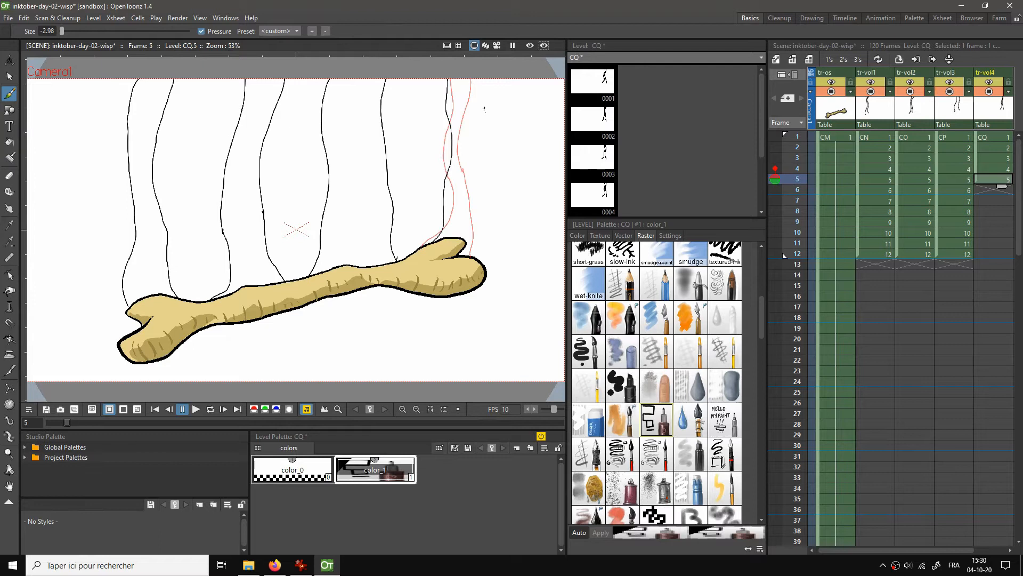
{"action": "mouse_move", "coordinate": [468, 84]}
{"action": "left_mouse_down"}
{"action": "mouse_move", "coordinate": [462, 190]}
{"action": "mouse_move", "coordinate": [471, 246]}
{"action": "left_mouse_up"}
Draw the fourth wisp's two lines on frames 6 and 7 of tr-vol4, bulging right near the top on frame 6 and left on frame 7
{"action": "left_click", "coordinate": [980, 191]}
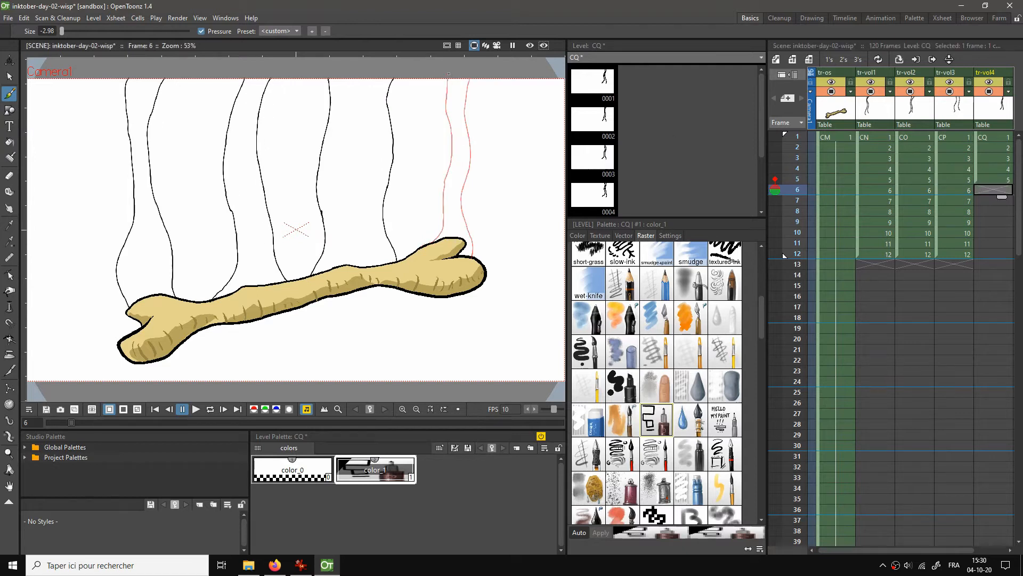
{"action": "mouse_move", "coordinate": [446, 79]}
{"action": "left_mouse_down"}
{"action": "mouse_move", "coordinate": [443, 219]}
{"action": "mouse_move", "coordinate": [431, 239]}
{"action": "left_mouse_up"}
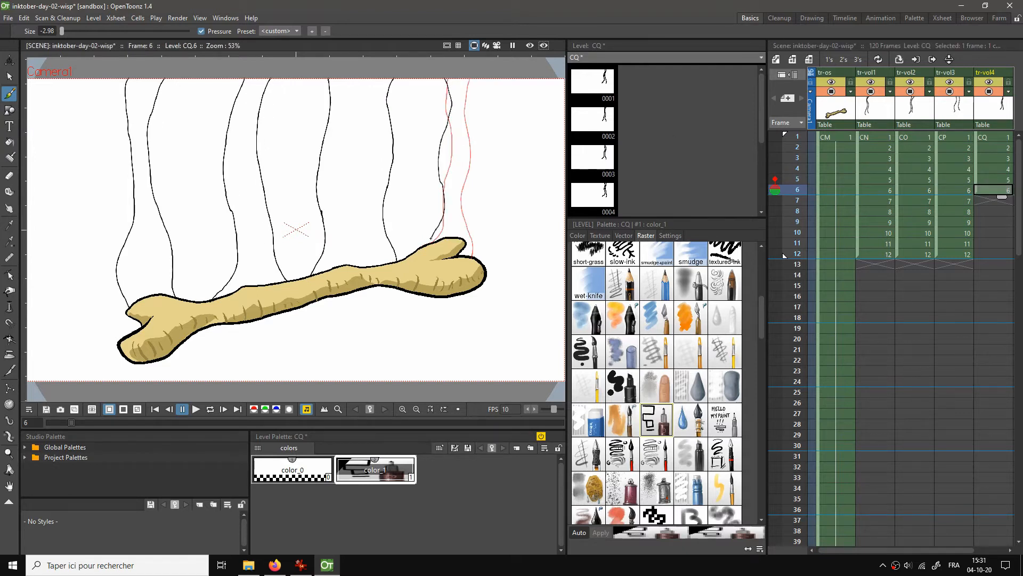
{"action": "mouse_move", "coordinate": [466, 79]}
{"action": "left_mouse_down"}
{"action": "mouse_move", "coordinate": [473, 104]}
{"action": "mouse_move", "coordinate": [458, 175]}
{"action": "mouse_move", "coordinate": [472, 254]}
{"action": "left_mouse_up"}
{"action": "left_click", "coordinate": [988, 201]}
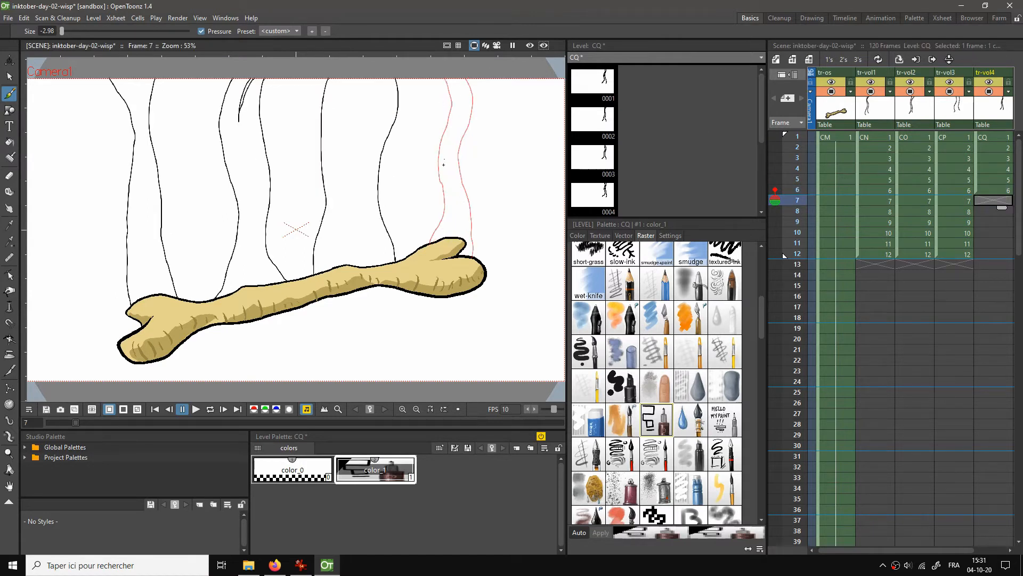
{"action": "mouse_move", "coordinate": [450, 78]}
{"action": "left_mouse_down"}
{"action": "mouse_move", "coordinate": [438, 123]}
{"action": "mouse_move", "coordinate": [447, 185]}
{"action": "mouse_move", "coordinate": [426, 235]}
{"action": "left_mouse_up"}
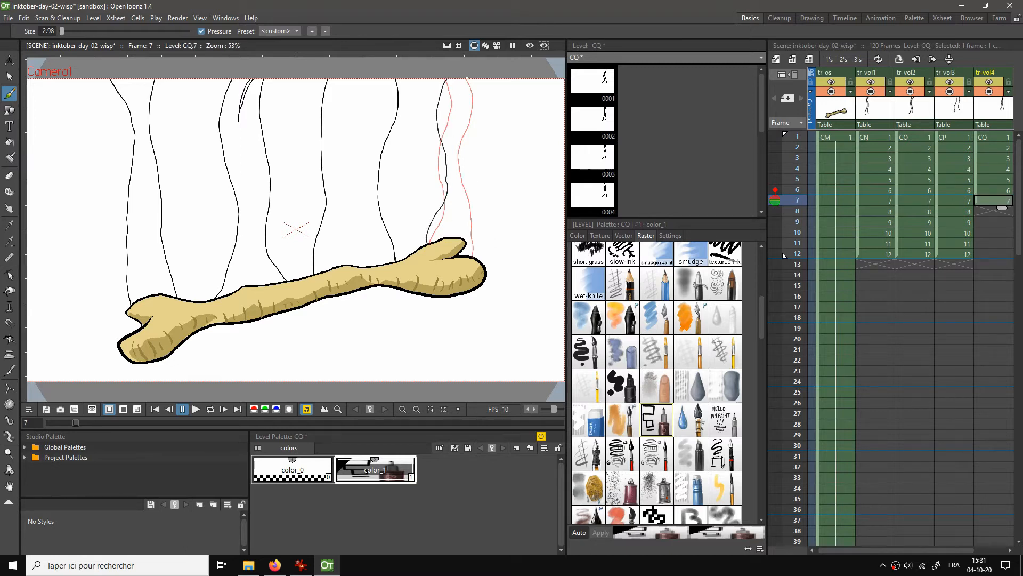
{"action": "left_click_drag", "start_coordinate": [465, 83], "coordinate": [476, 252]}
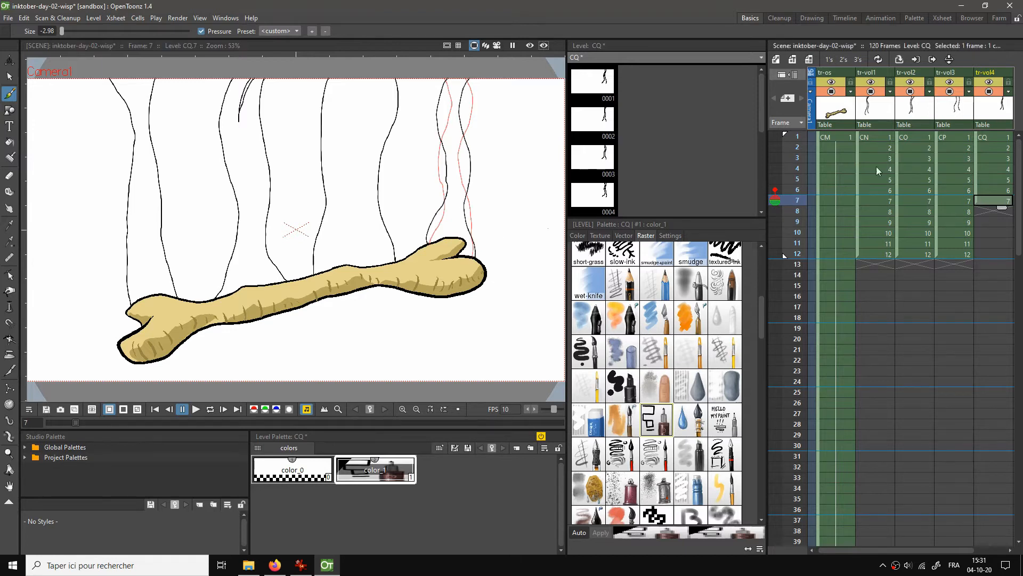
Draw the fourth wisp's two lines on frames 8 and 9 of tr-vol4, with a rightward bulge near the top on frame 8 and shallower waves on frame 9
{"action": "left_click", "coordinate": [975, 213]}
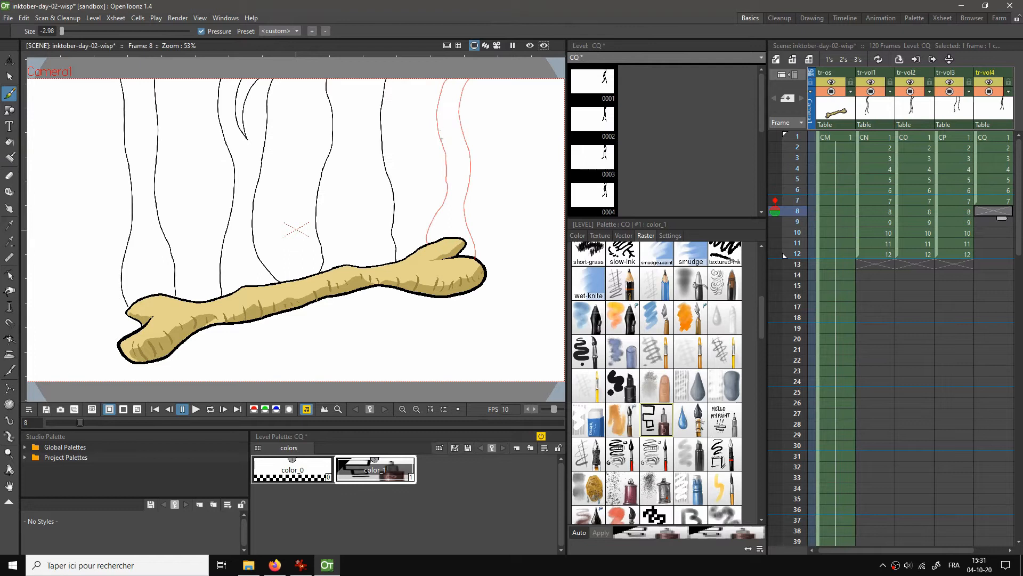
{"action": "mouse_move", "coordinate": [441, 165]}
{"action": "left_mouse_down"}
{"action": "mouse_move", "coordinate": [450, 123]}
{"action": "mouse_move", "coordinate": [445, 79]}
{"action": "left_mouse_up"}
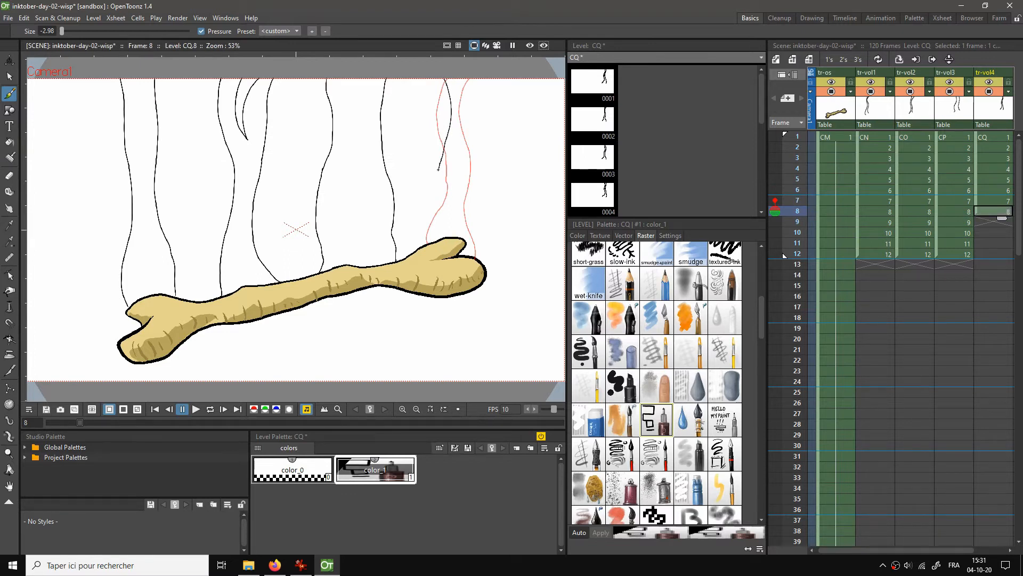
{"action": "left_click_drag", "start_coordinate": [438, 169], "coordinate": [426, 240]}
{"action": "mouse_move", "coordinate": [469, 79]}
{"action": "left_mouse_down"}
{"action": "mouse_move", "coordinate": [458, 190]}
{"action": "mouse_move", "coordinate": [472, 239]}
{"action": "left_mouse_up"}
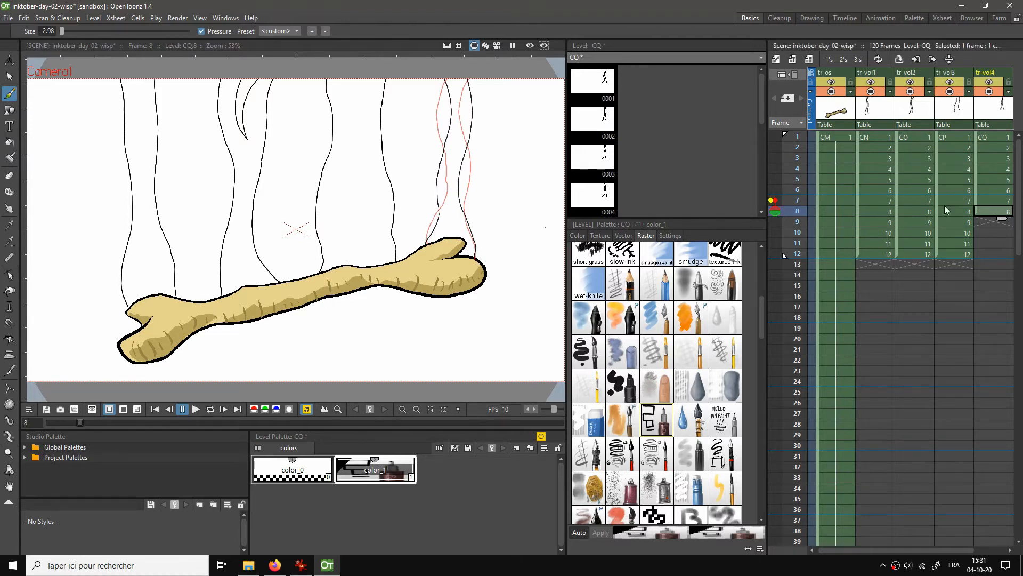
{"action": "left_click", "coordinate": [984, 221]}
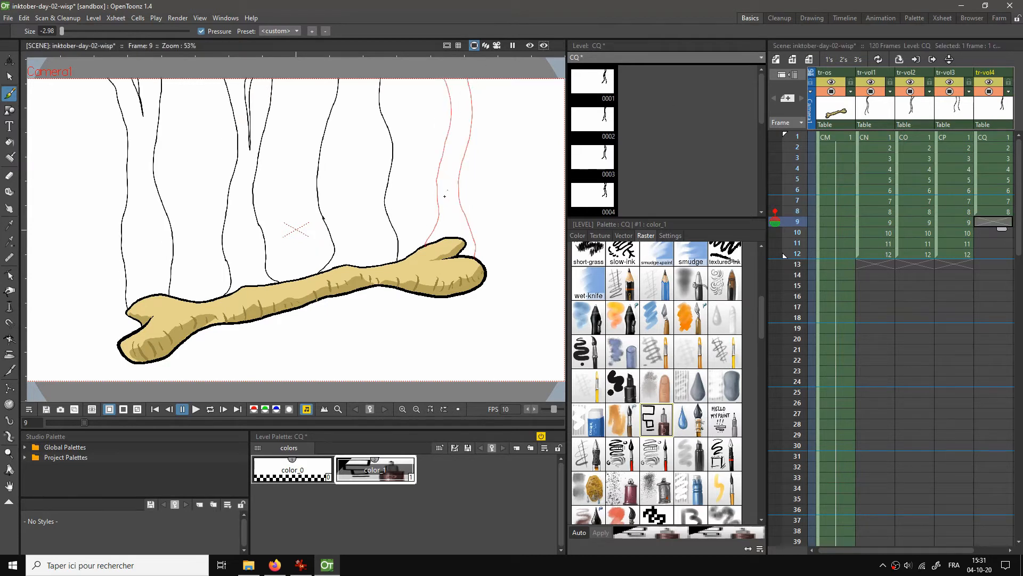
{"action": "left_click_drag", "start_coordinate": [448, 77], "coordinate": [429, 236]}
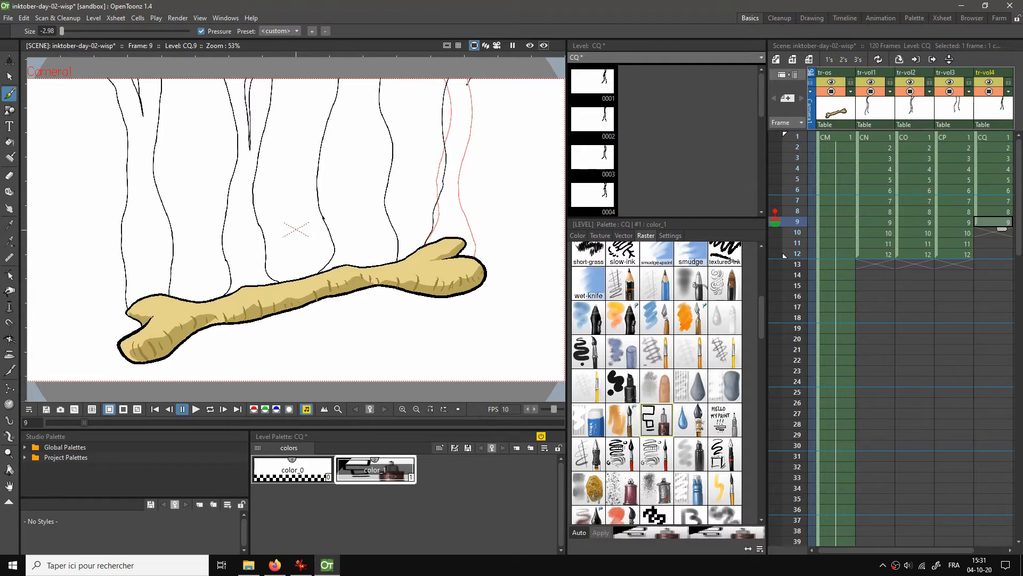
{"action": "mouse_move", "coordinate": [468, 83]}
{"action": "left_mouse_down"}
{"action": "mouse_move", "coordinate": [458, 215]}
{"action": "mouse_move", "coordinate": [472, 249]}
{"action": "left_mouse_up"}
Draw the fourth wisp's two lines on frames 10 and 11 of tr-vol4, shifting their upper parts slightly to the left on frame 11
{"action": "left_click", "coordinate": [989, 232]}
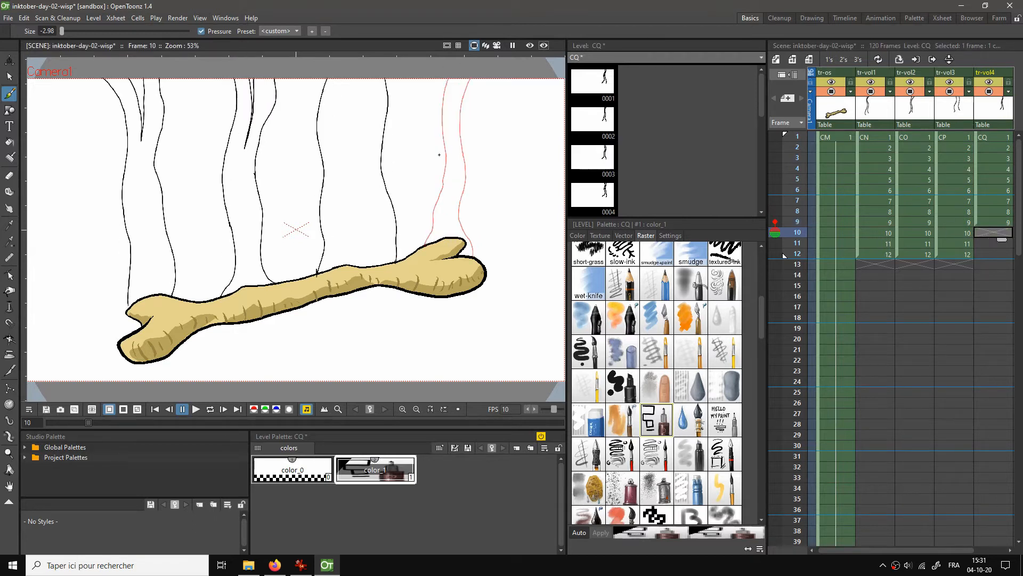
{"action": "left_click_drag", "start_coordinate": [440, 154], "coordinate": [448, 82]}
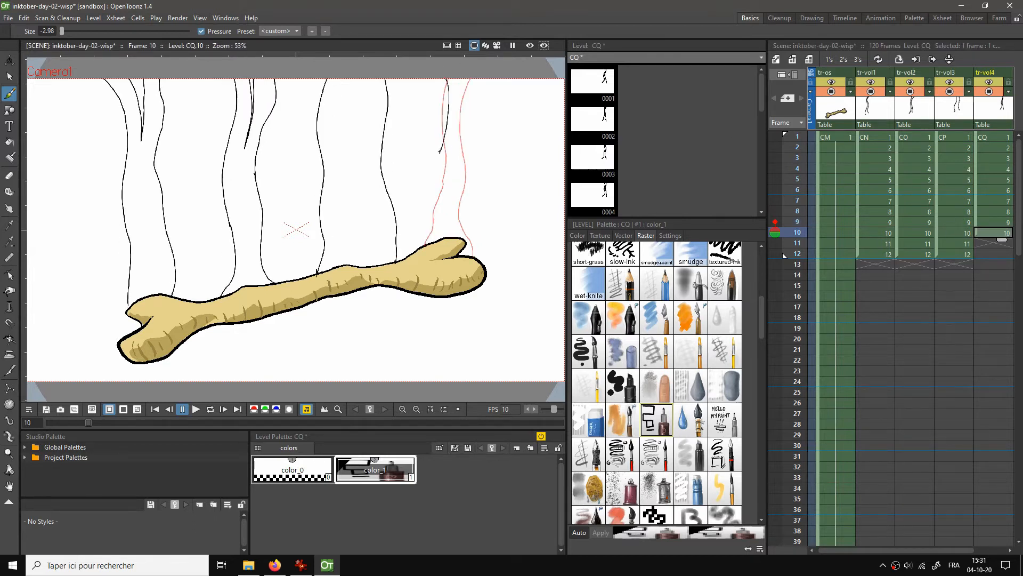
{"action": "left_click_drag", "start_coordinate": [440, 152], "coordinate": [437, 201]}
{"action": "mouse_move", "coordinate": [463, 79]}
{"action": "left_mouse_down"}
{"action": "mouse_move", "coordinate": [455, 176]}
{"action": "mouse_move", "coordinate": [470, 237]}
{"action": "left_mouse_up"}
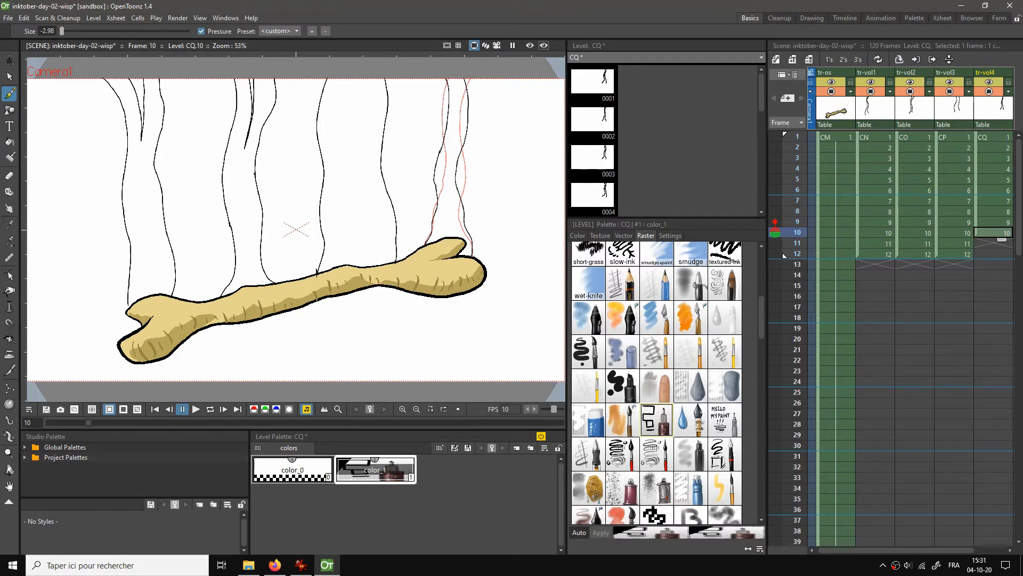
{"action": "left_click", "coordinate": [981, 244]}
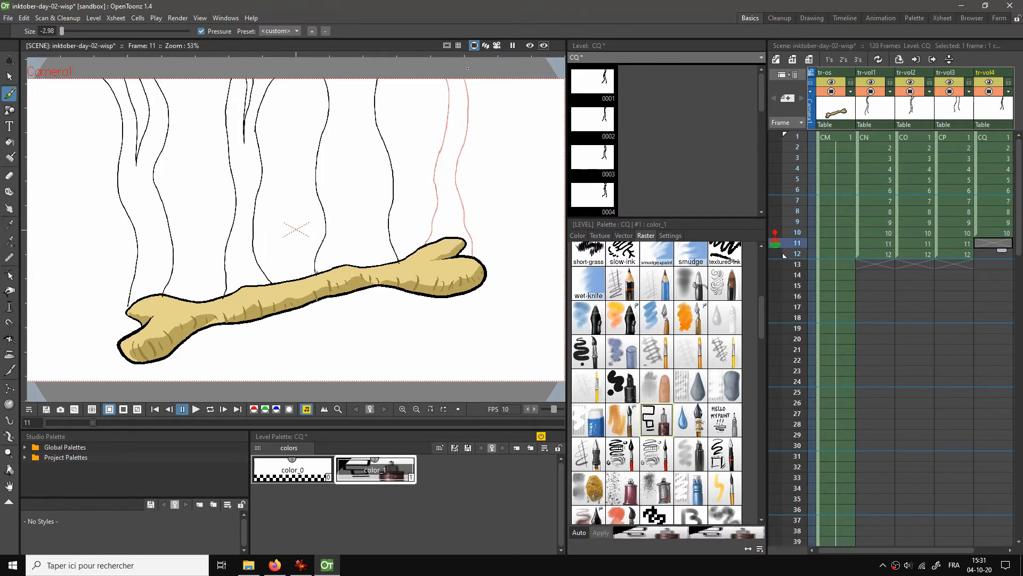
{"action": "mouse_move", "coordinate": [446, 78]}
{"action": "left_mouse_down"}
{"action": "mouse_move", "coordinate": [441, 170]}
{"action": "mouse_move", "coordinate": [421, 243]}
{"action": "mouse_move", "coordinate": [470, 240]}
{"action": "mouse_move", "coordinate": [458, 198]}
{"action": "mouse_move", "coordinate": [459, 87]}
{"action": "left_mouse_up"}
Draw the fourth wisp's two lines on frame 12 of tr-vol4, bulging left near the top, and play the full 12-frame loop
{"action": "key", "text": "Down"}
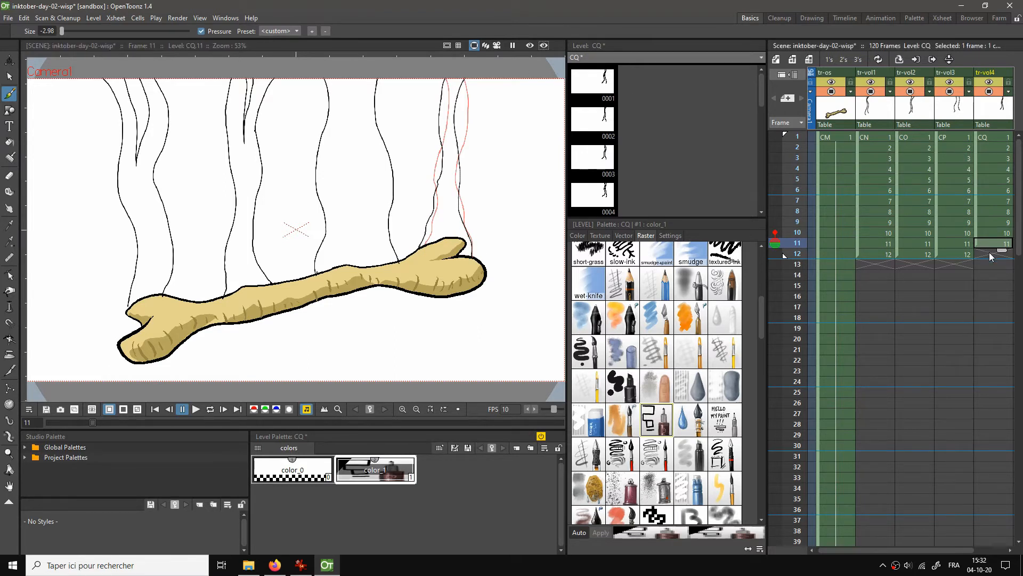
{"action": "mouse_move", "coordinate": [440, 78]}
{"action": "left_mouse_down"}
{"action": "mouse_move", "coordinate": [428, 126]}
{"action": "mouse_move", "coordinate": [439, 173]}
{"action": "mouse_move", "coordinate": [425, 225]}
{"action": "left_mouse_up"}
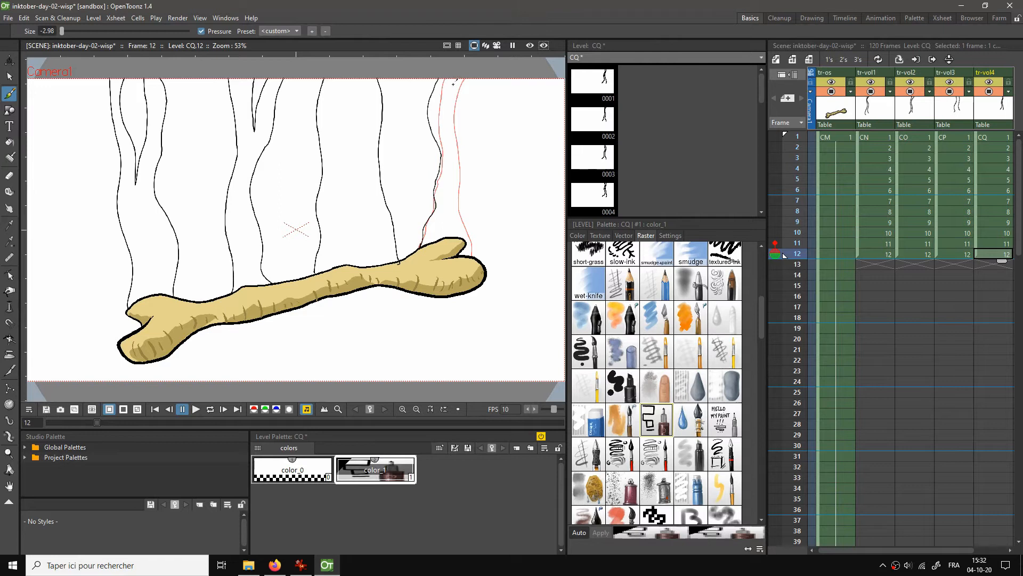
{"action": "mouse_move", "coordinate": [453, 84]}
{"action": "left_mouse_down"}
{"action": "mouse_move", "coordinate": [443, 120]}
{"action": "mouse_move", "coordinate": [459, 173]}
{"action": "mouse_move", "coordinate": [450, 208]}
{"action": "mouse_move", "coordinate": [473, 249]}
{"action": "left_mouse_up"}
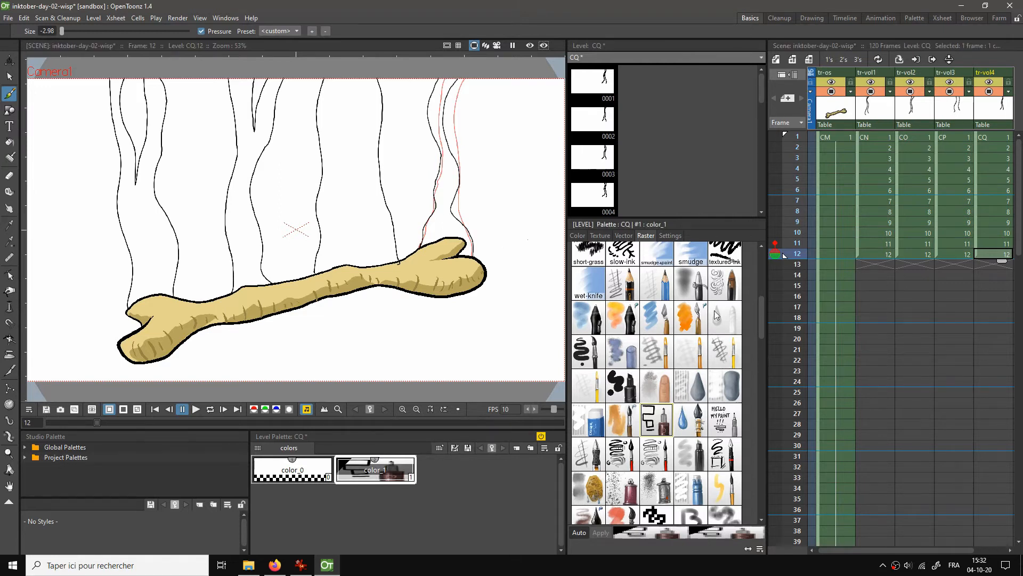
{"action": "key", "text": "l"}
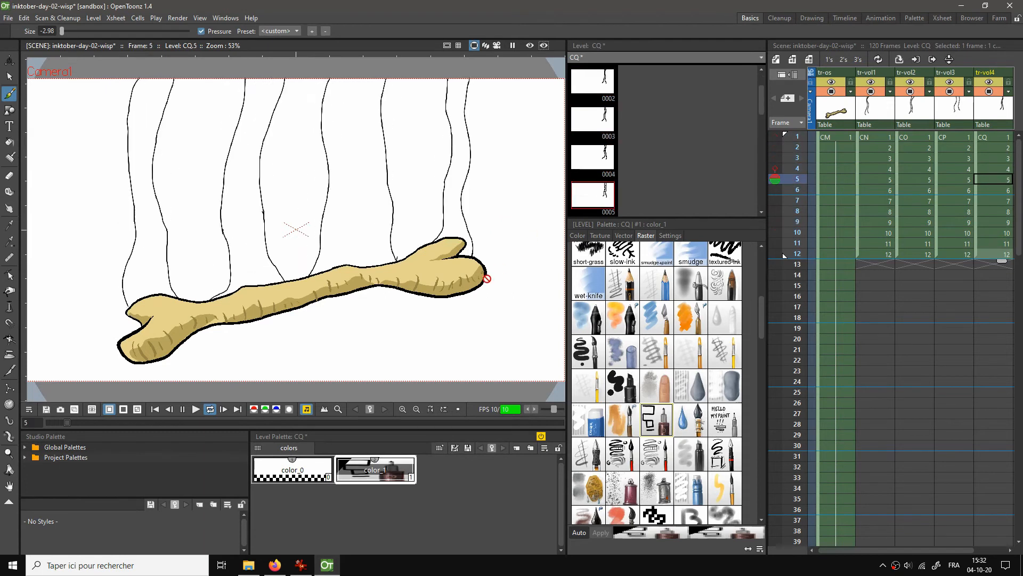
{"action": "left_click", "coordinate": [182, 409]}
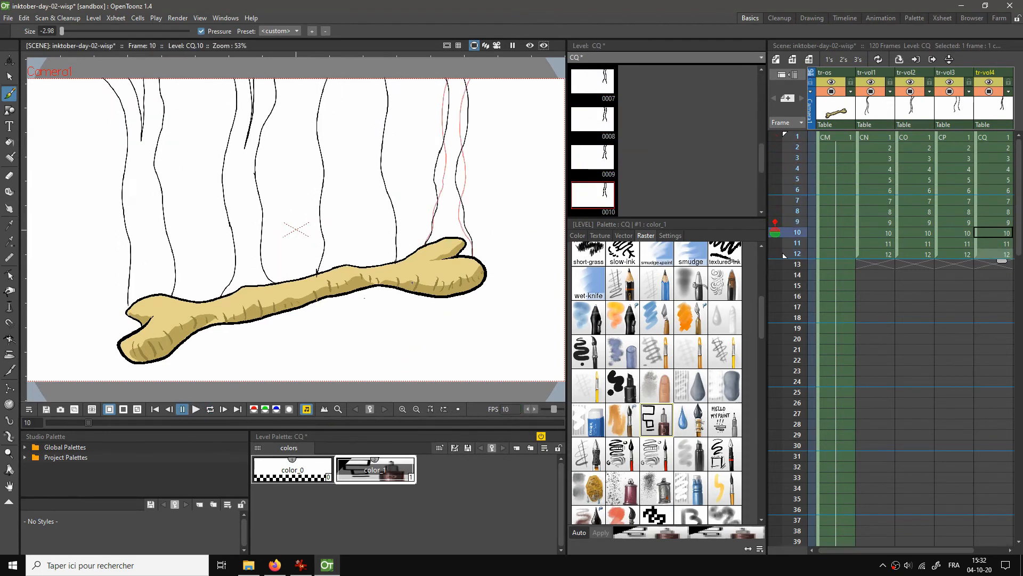
Set a fixed onion skin on frame 1 of tr-vol1 and turn off the previous-frame onion skin while on frame 13
{"action": "left_click", "coordinate": [865, 138]}
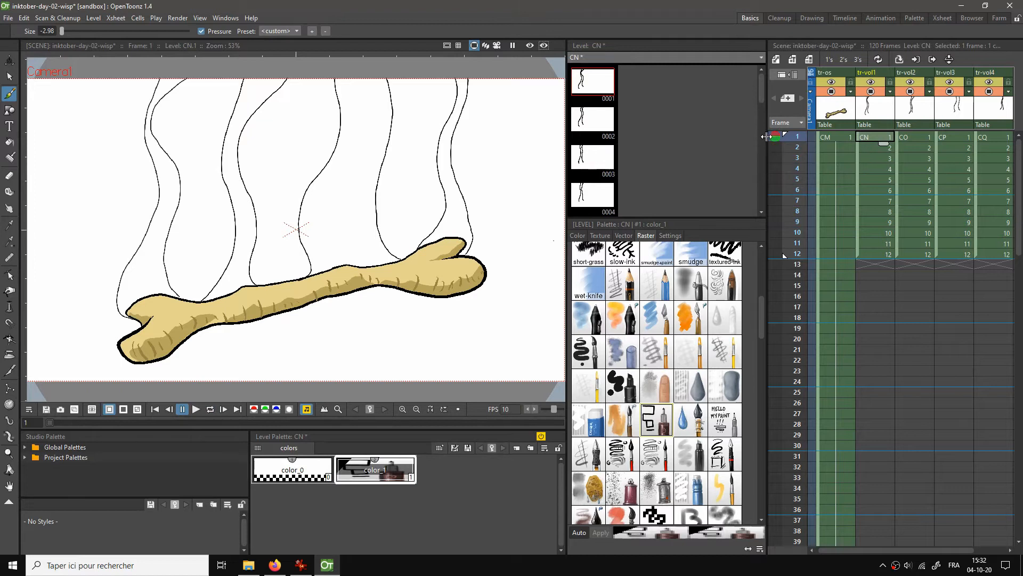
{"action": "left_click", "coordinate": [868, 147]}
{"action": "left_click", "coordinate": [771, 136]}
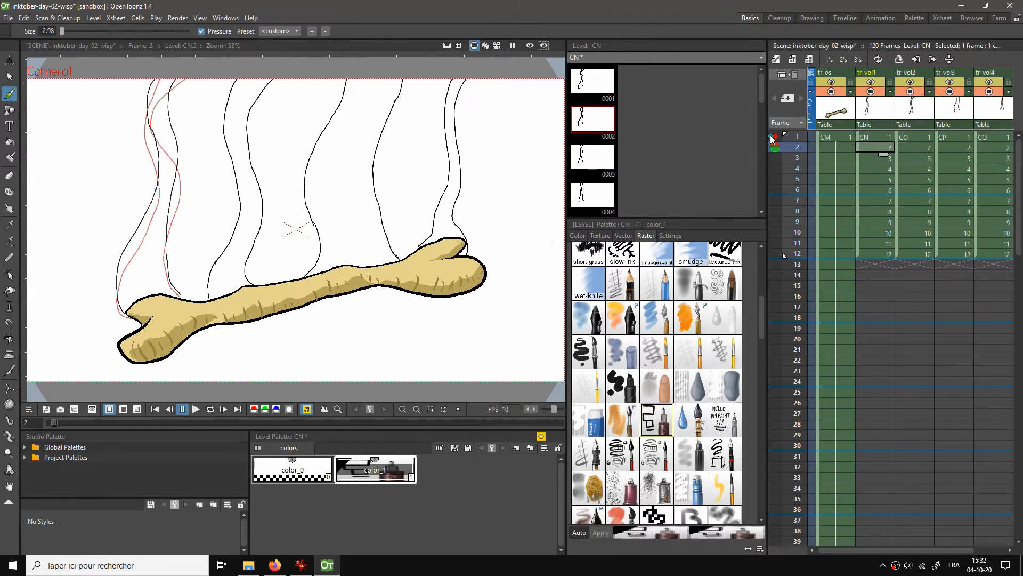
{"action": "left_click", "coordinate": [873, 265]}
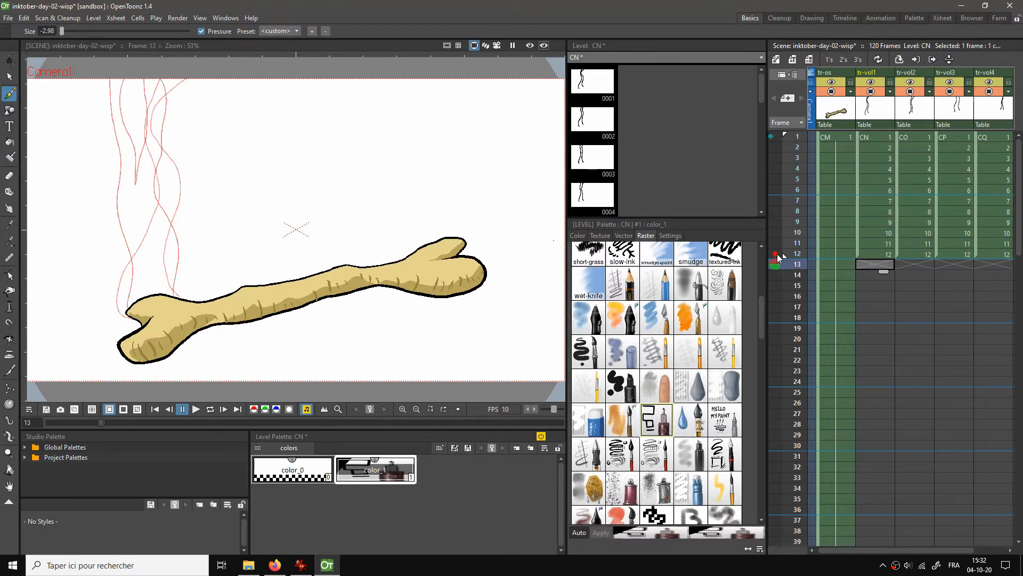
{"action": "left_click", "coordinate": [775, 255]}
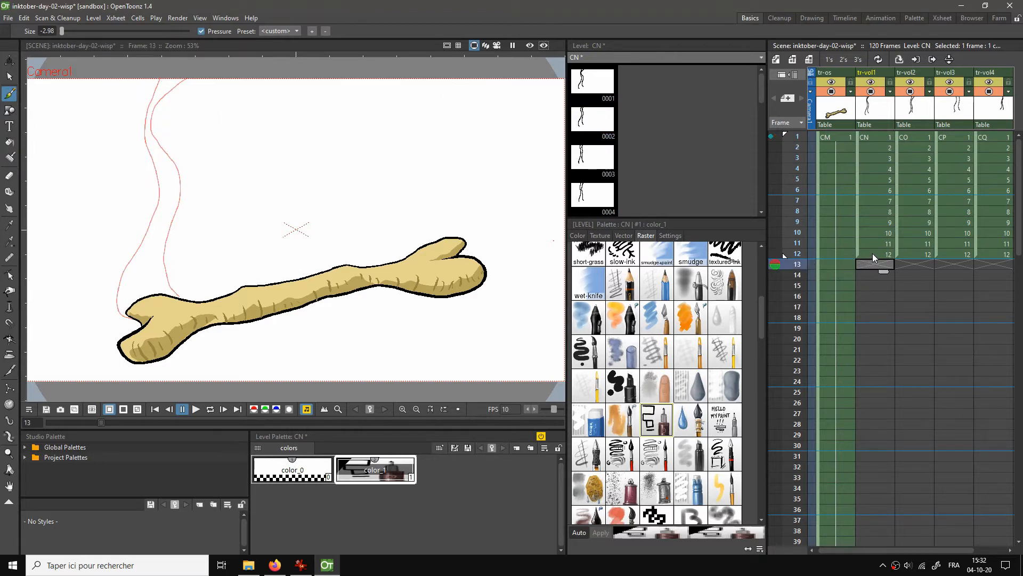
On frame 12 of tr-vol1, show frame 11 as onion skin and replace frame 1's fixed onion skin with a relative one
{"action": "left_click", "coordinate": [872, 254]}
{"action": "left_click", "coordinate": [775, 243]}
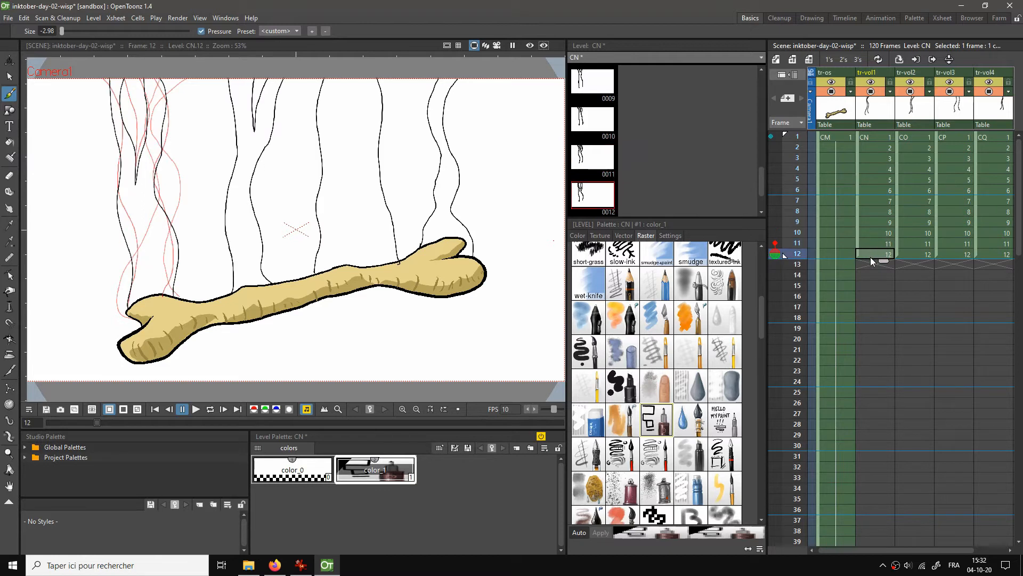
{"action": "left_click", "coordinate": [771, 138]}
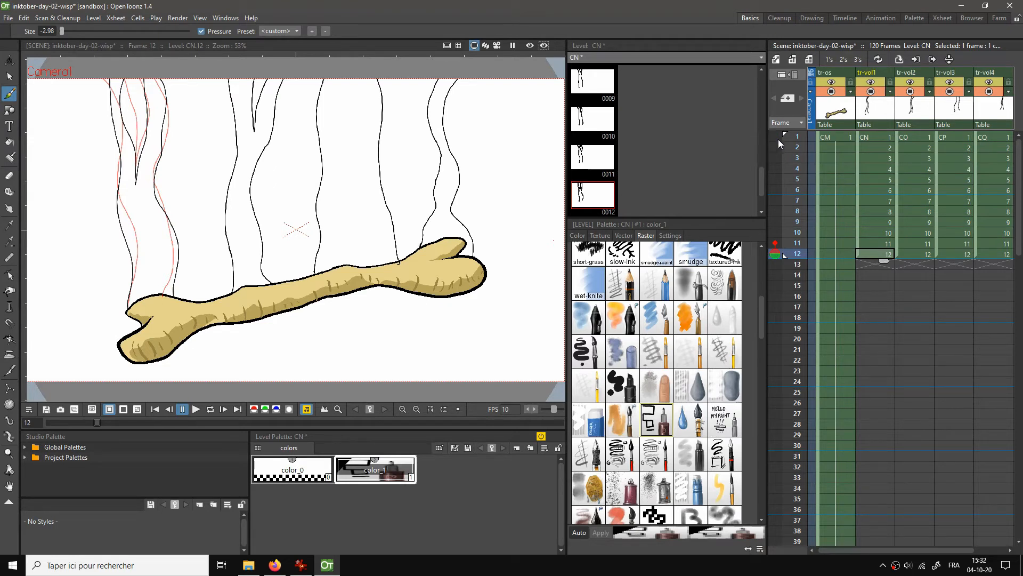
{"action": "left_click", "coordinate": [774, 136]}
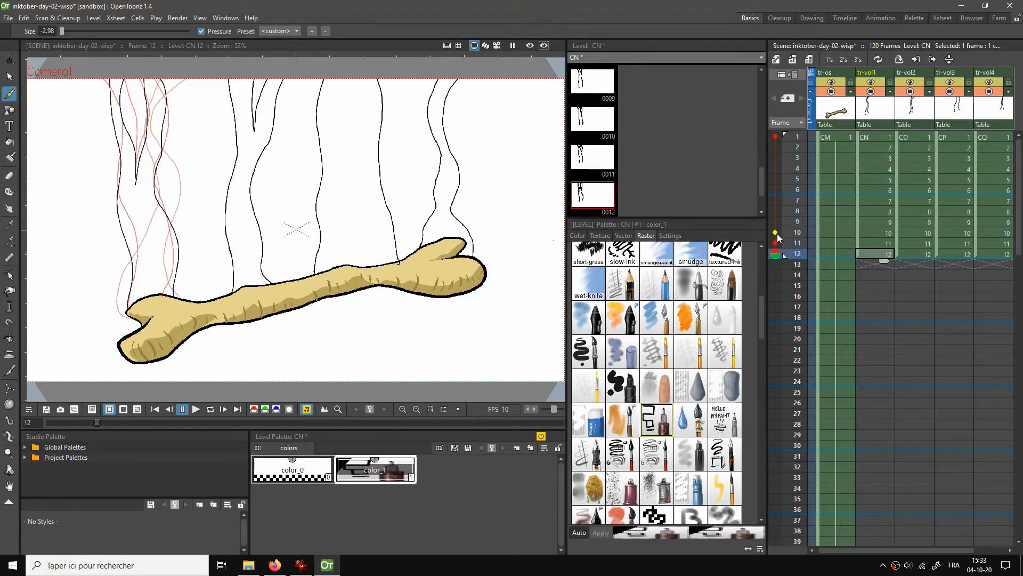
Turn off the relative onion skins for tr-vol1 and set a fixed onion skin on frame 1 instead
{"action": "left_click", "coordinate": [775, 244]}
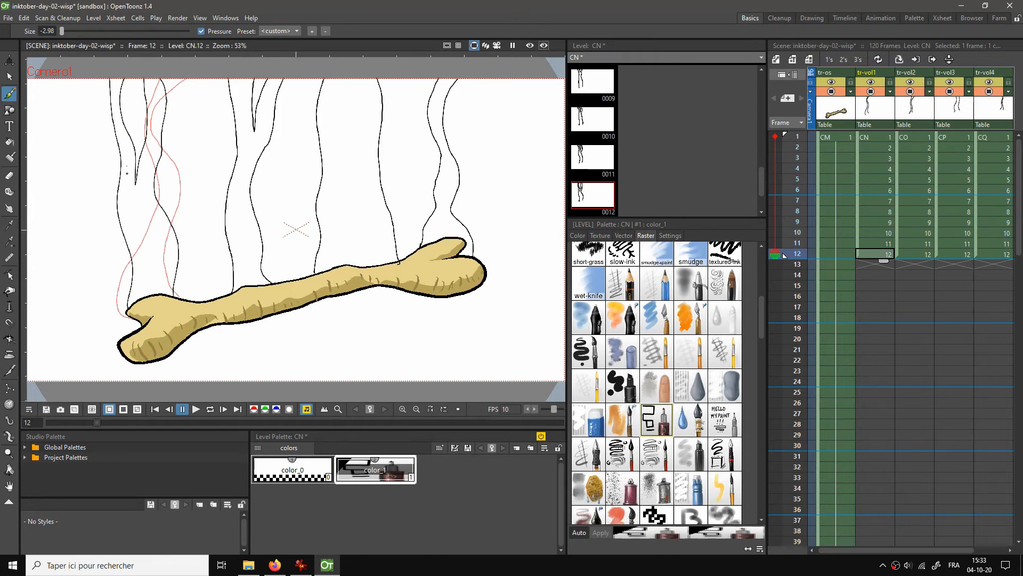
{"action": "left_click", "coordinate": [868, 264]}
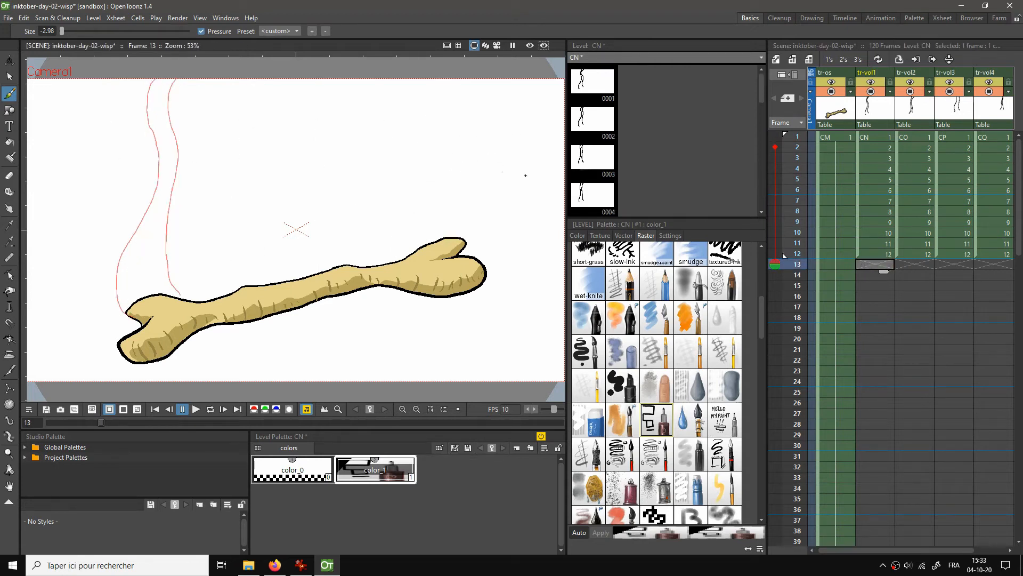
{"action": "left_click", "coordinate": [776, 138]}
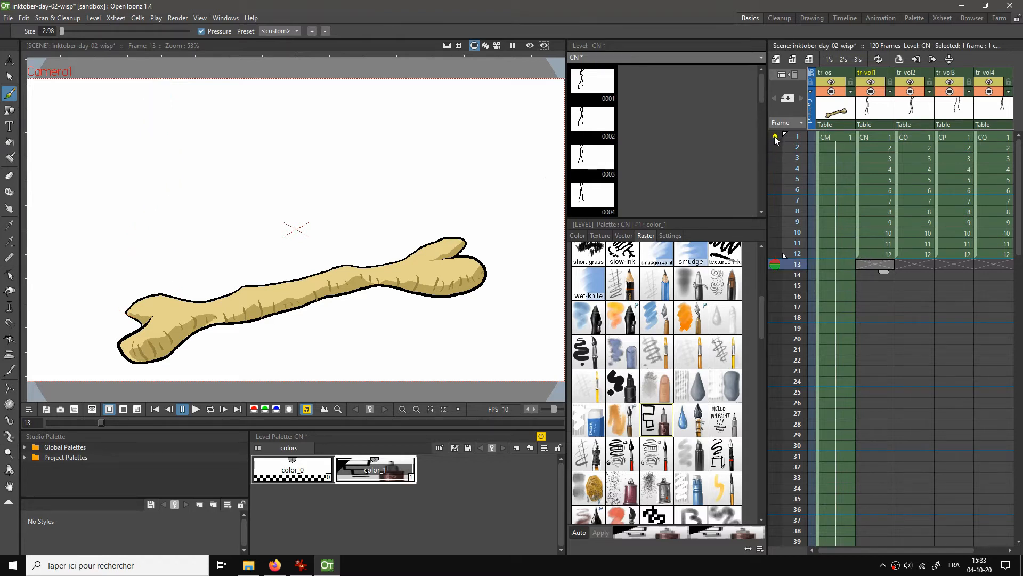
{"action": "left_click", "coordinate": [771, 137]}
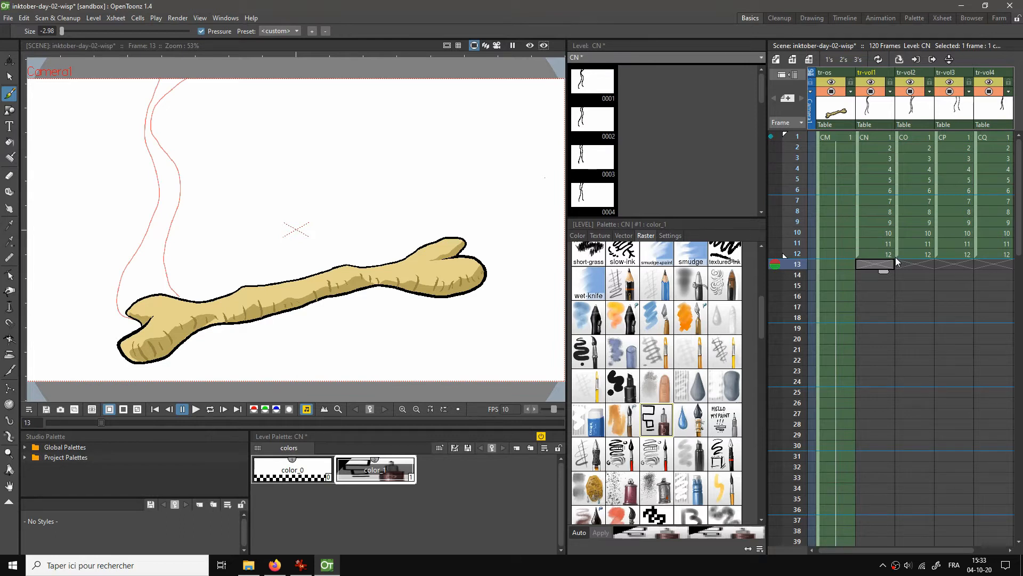
{"action": "left_click", "coordinate": [874, 254]}
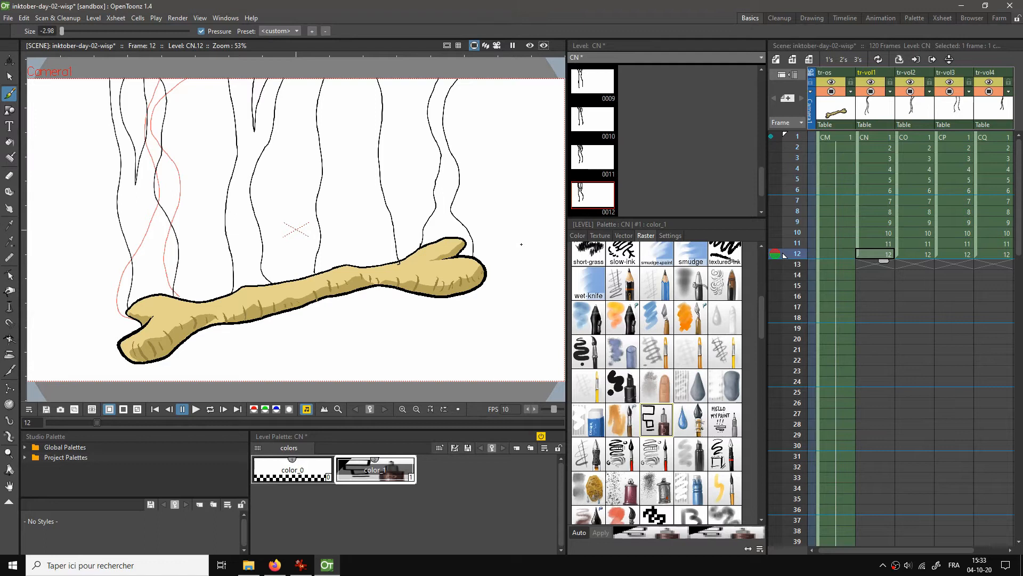
Copy the frame 1 drawing of tr-vol1 and paste it into frame 24 of the same column
{"action": "left_click", "coordinate": [882, 137]}
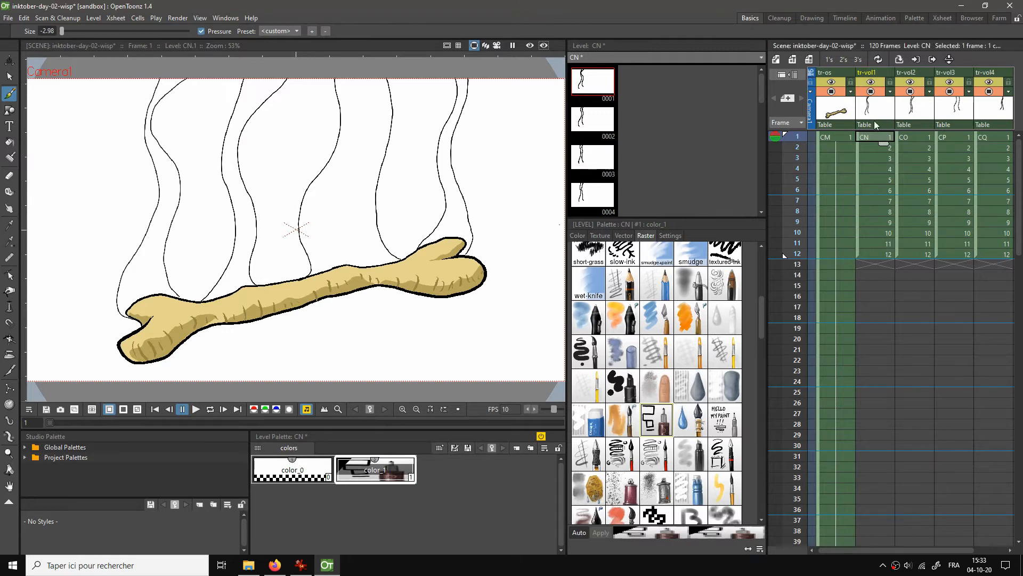
{"action": "right_click", "coordinate": [869, 137]}
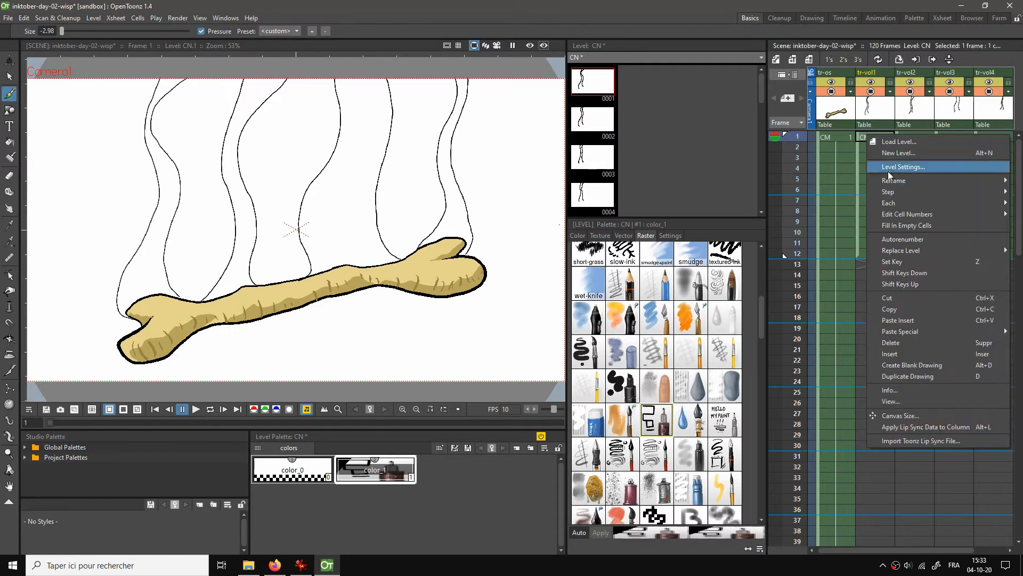
{"action": "left_click", "coordinate": [888, 312]}
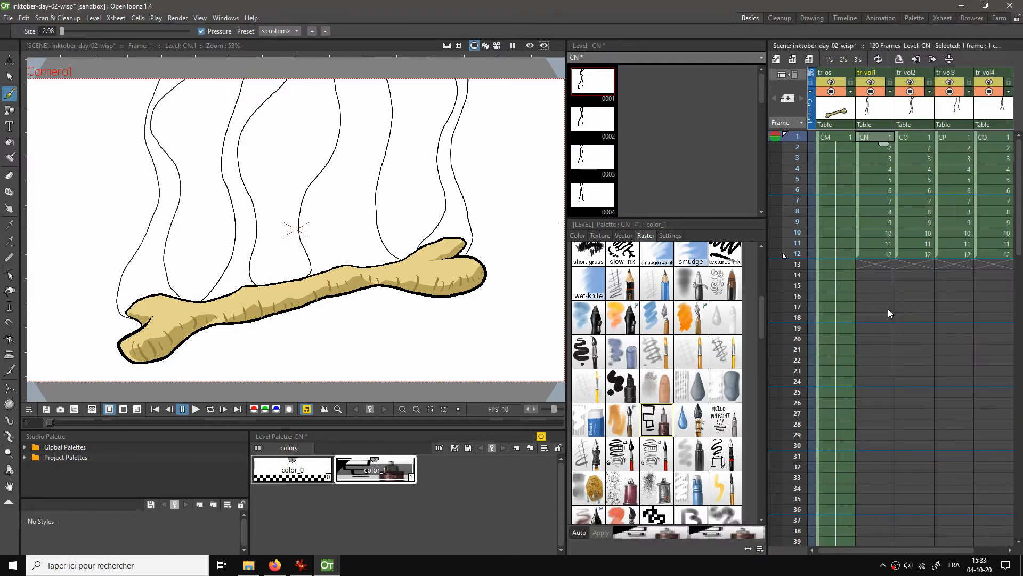
{"action": "left_click", "coordinate": [869, 381]}
{"action": "right_click", "coordinate": [869, 382]}
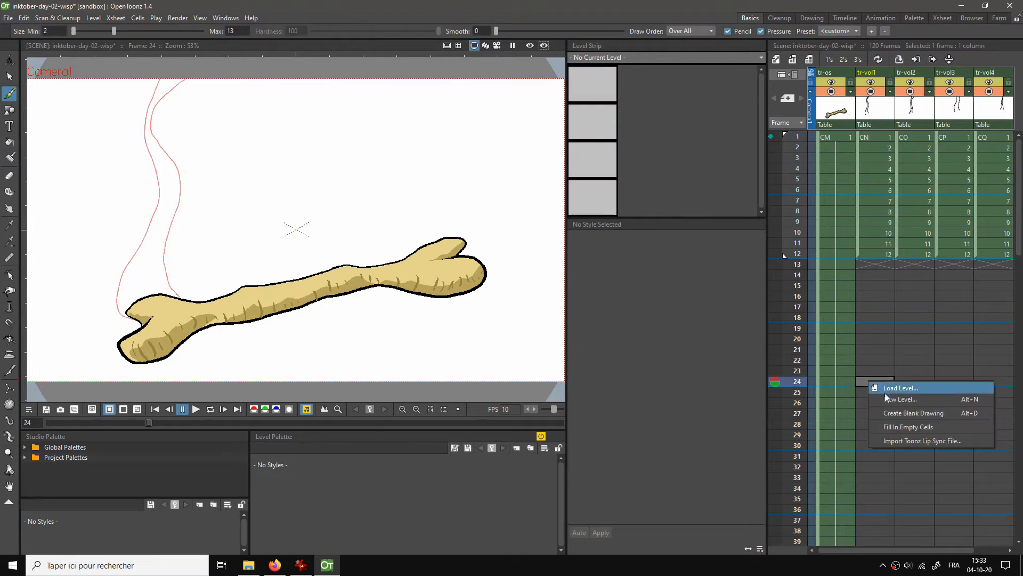
{"action": "left_click", "coordinate": [864, 383]}
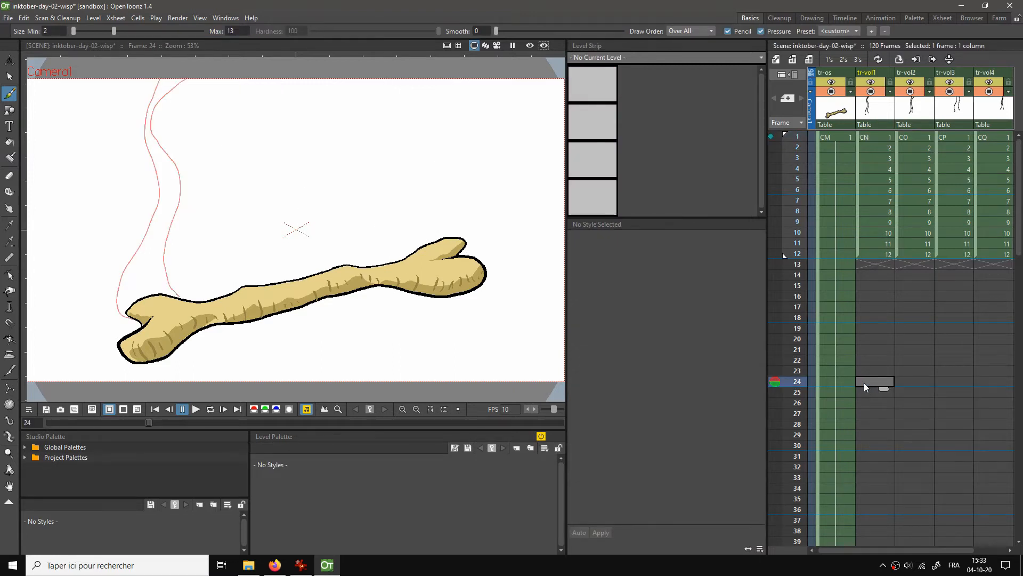
{"action": "key", "text": "ctrl+v"}
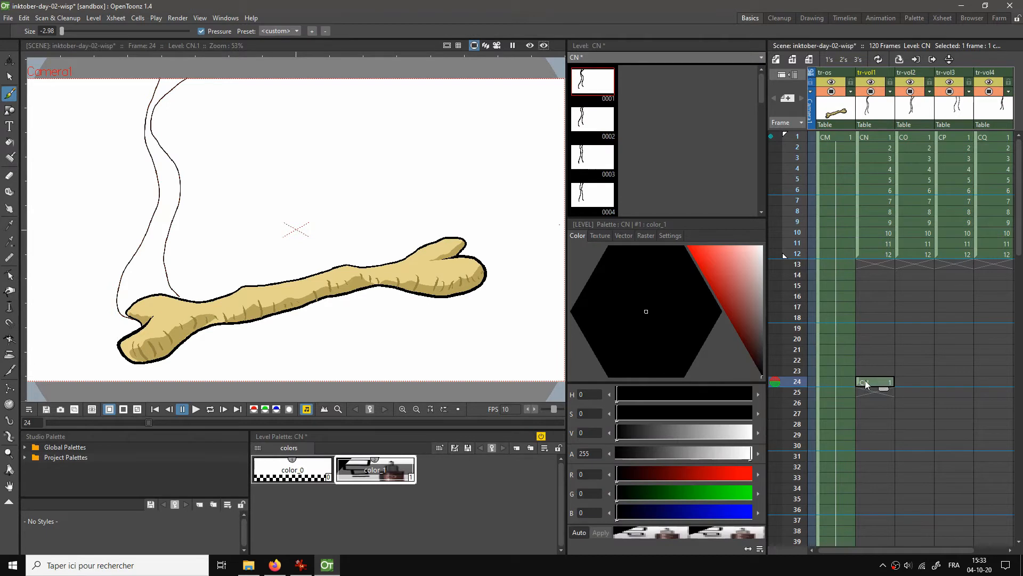
Remove the fixed onion skin from frame 1 and show the previous frame as a relative onion skin
{"action": "left_click", "coordinate": [874, 264]}
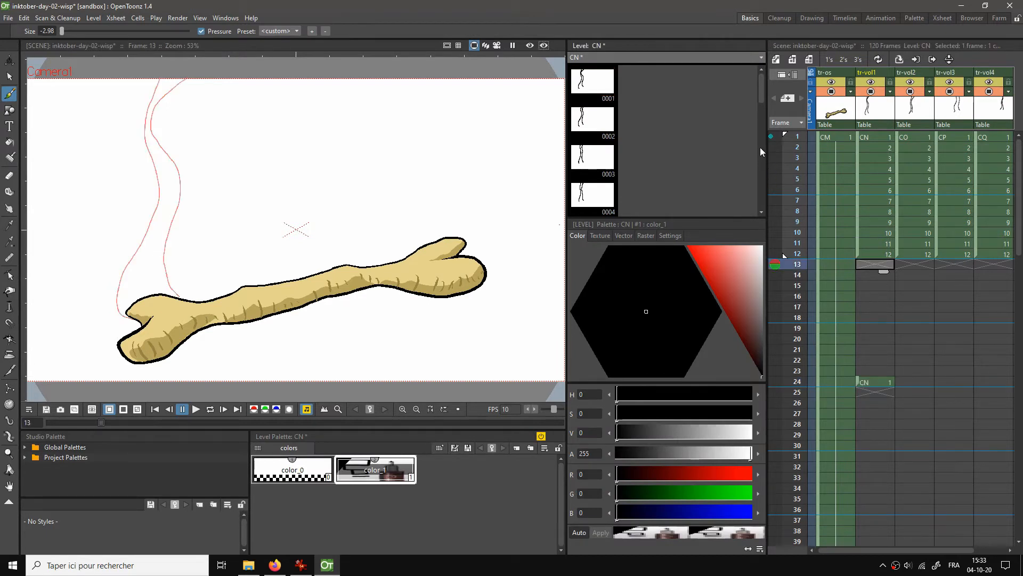
{"action": "left_click", "coordinate": [771, 137]}
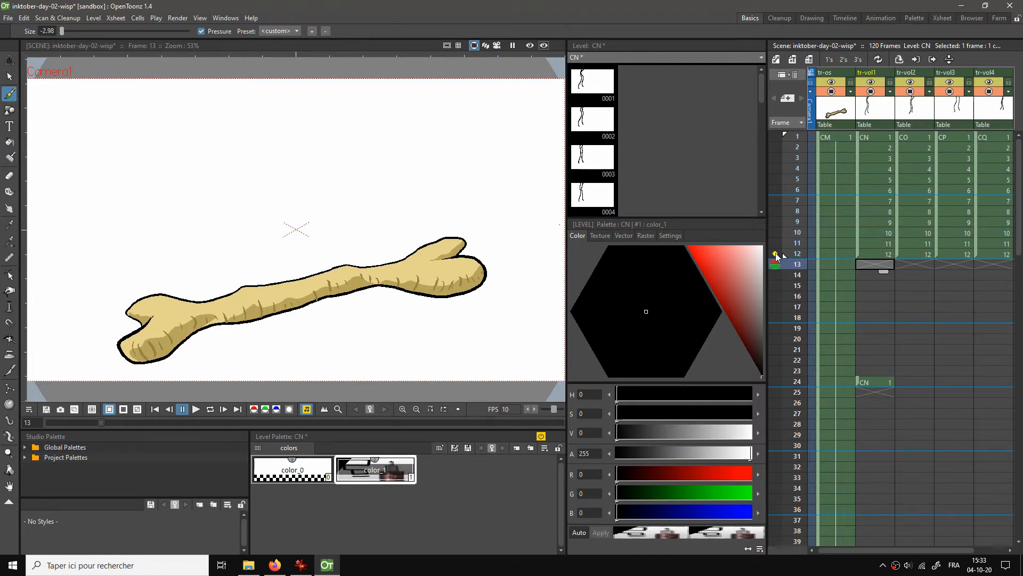
{"action": "left_click", "coordinate": [776, 253]}
{"action": "left_click", "coordinate": [868, 254]}
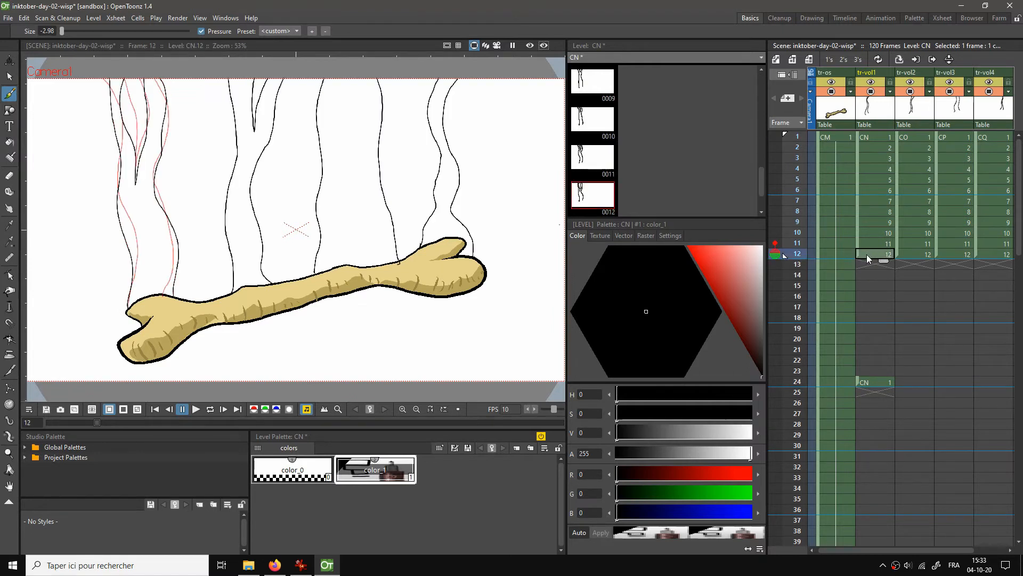
Move the pasted drawing in tr-vol1 up to frame 15, leaving two empty cells after frame 12
{"action": "left_click", "coordinate": [865, 264]}
{"action": "left_click", "coordinate": [862, 252]}
{"action": "left_click_drag", "start_coordinate": [857, 379], "coordinate": [865, 309]}
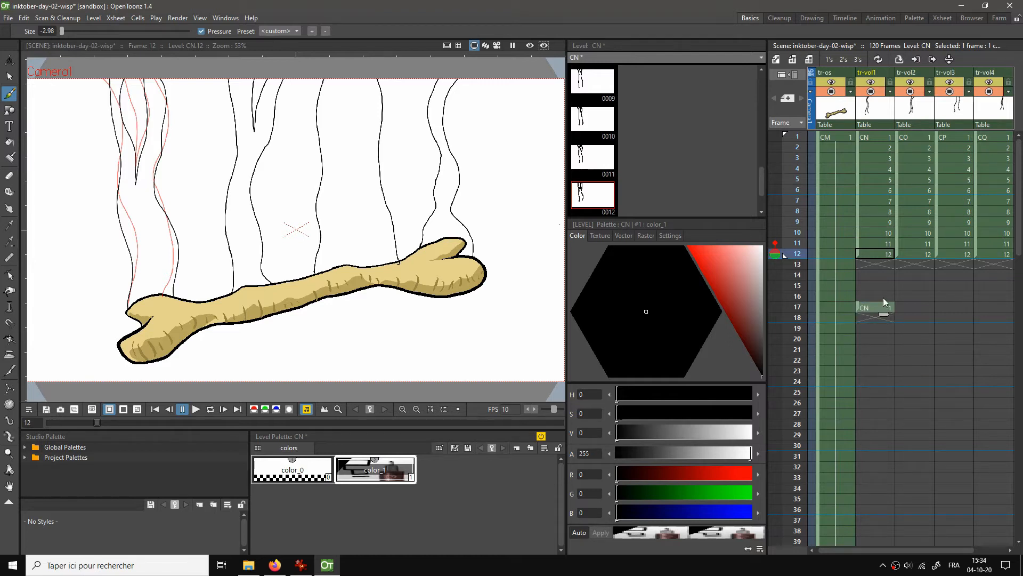
{"action": "left_click", "coordinate": [871, 256]}
{"action": "left_click", "coordinate": [874, 309]}
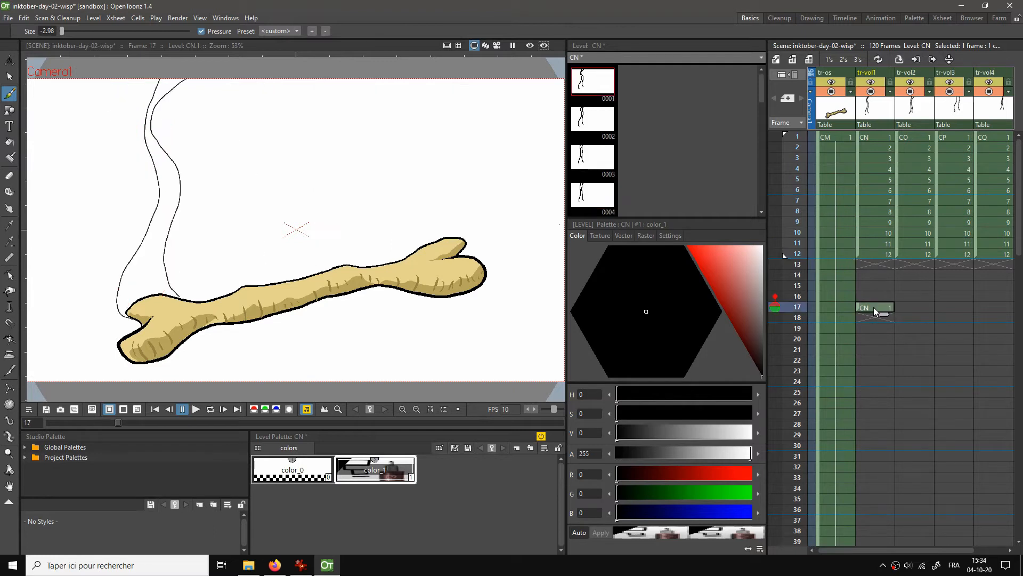
{"action": "left_click", "coordinate": [867, 253]}
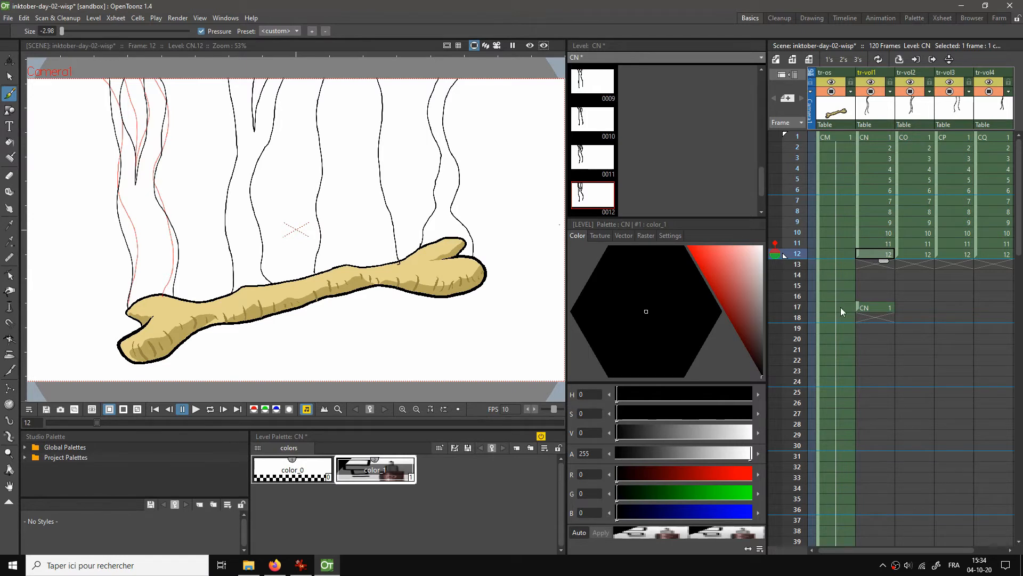
{"action": "left_click_drag", "start_coordinate": [857, 306], "coordinate": [856, 286]}
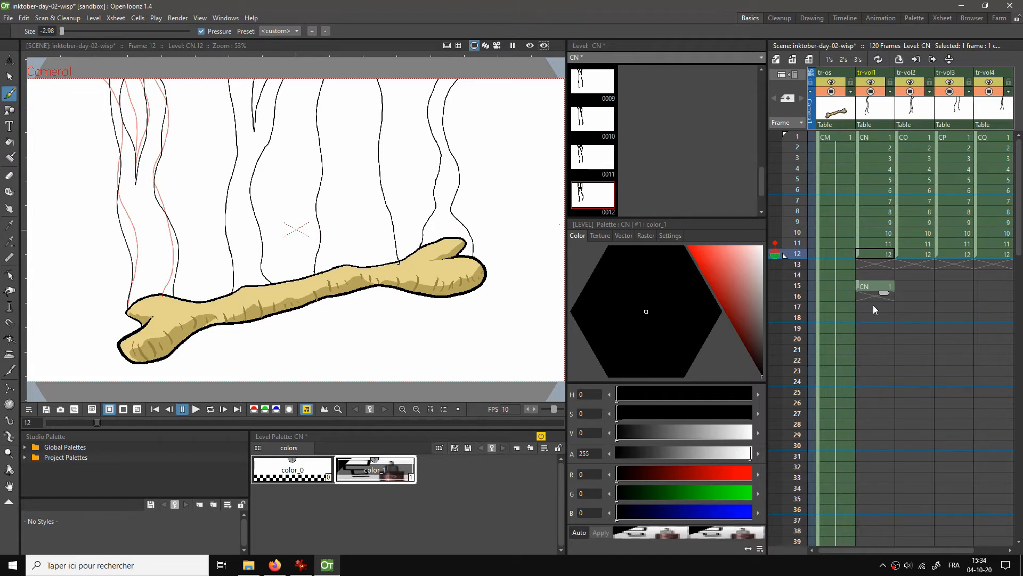
Set a fixed onion skin on frame 15 of tr-vol1 while keeping the previous-frame onion skin on
{"action": "left_click", "coordinate": [872, 265]}
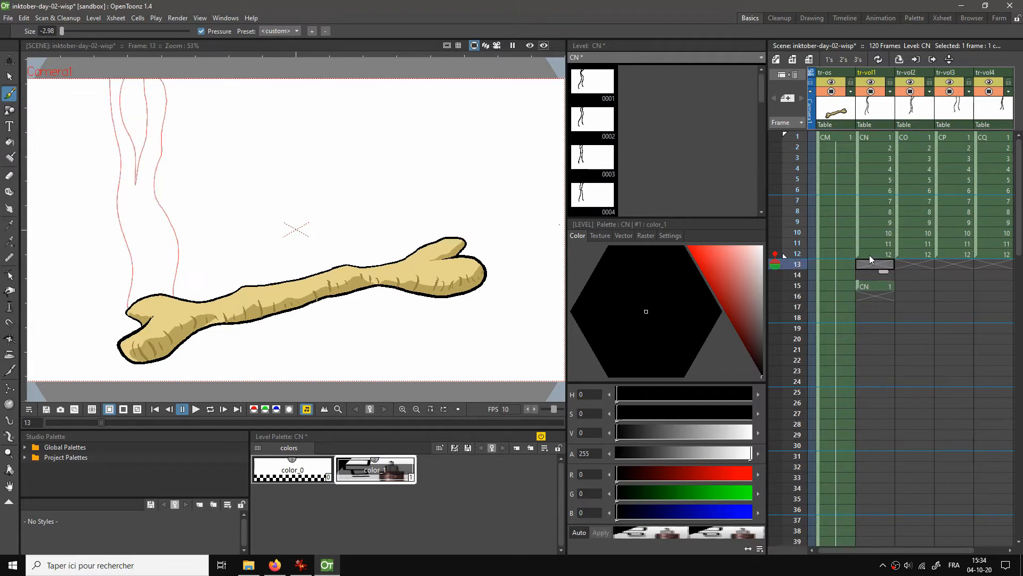
{"action": "left_click", "coordinate": [870, 256]}
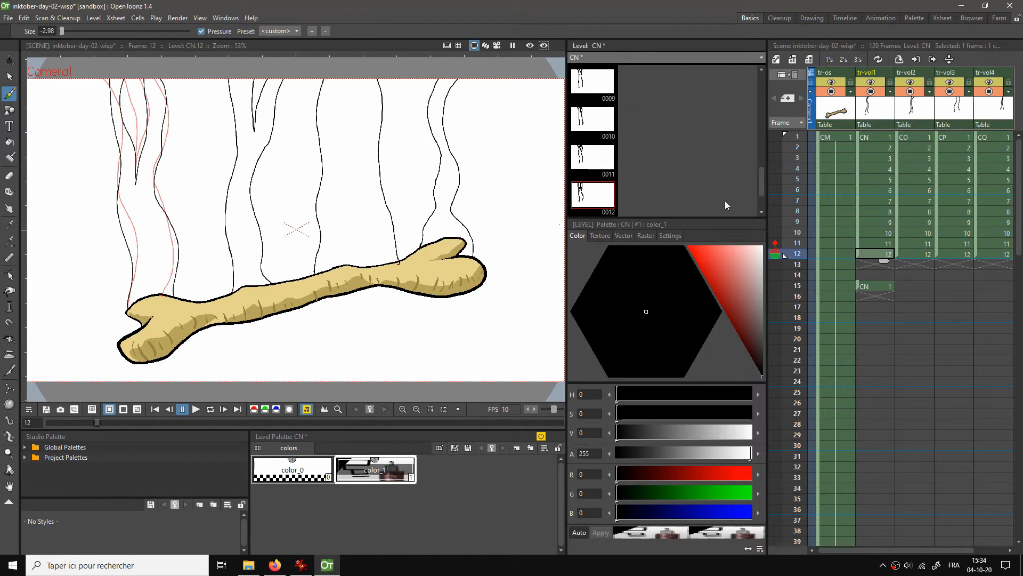
{"action": "left_click", "coordinate": [775, 243]}
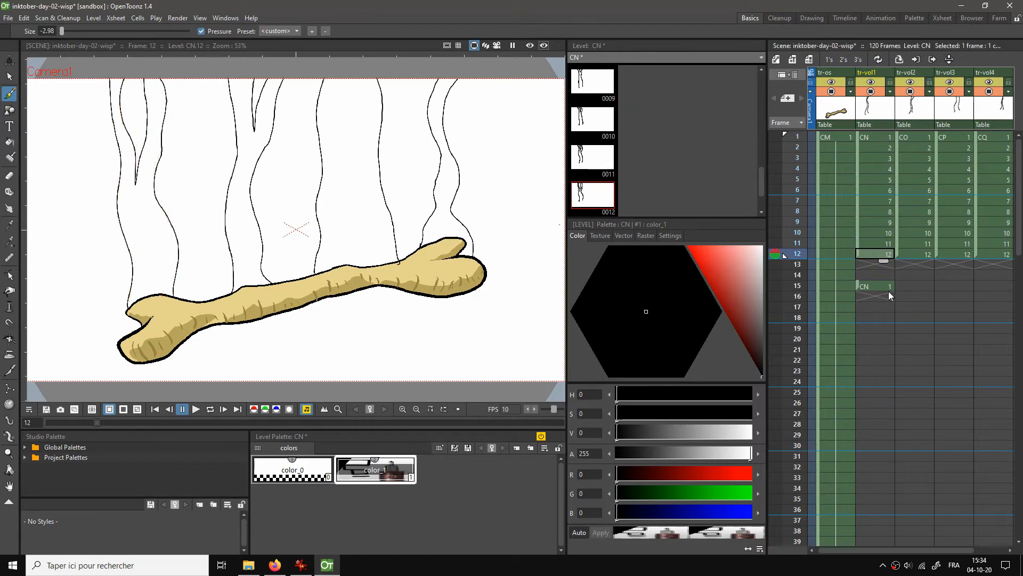
{"action": "left_click", "coordinate": [771, 286]}
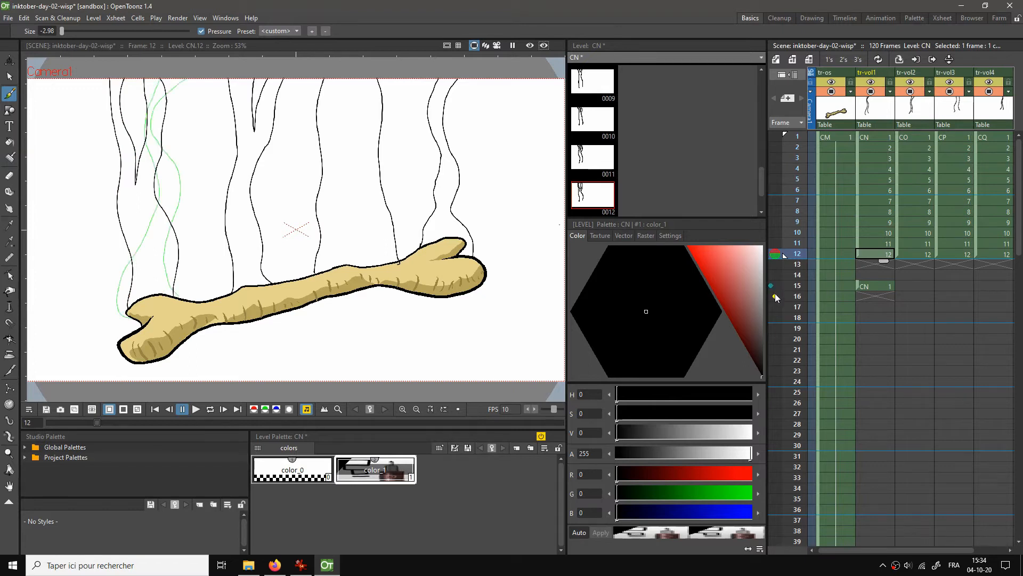
{"action": "left_click", "coordinate": [865, 264]}
{"action": "left_click", "coordinate": [867, 254]}
{"action": "left_click", "coordinate": [775, 243]}
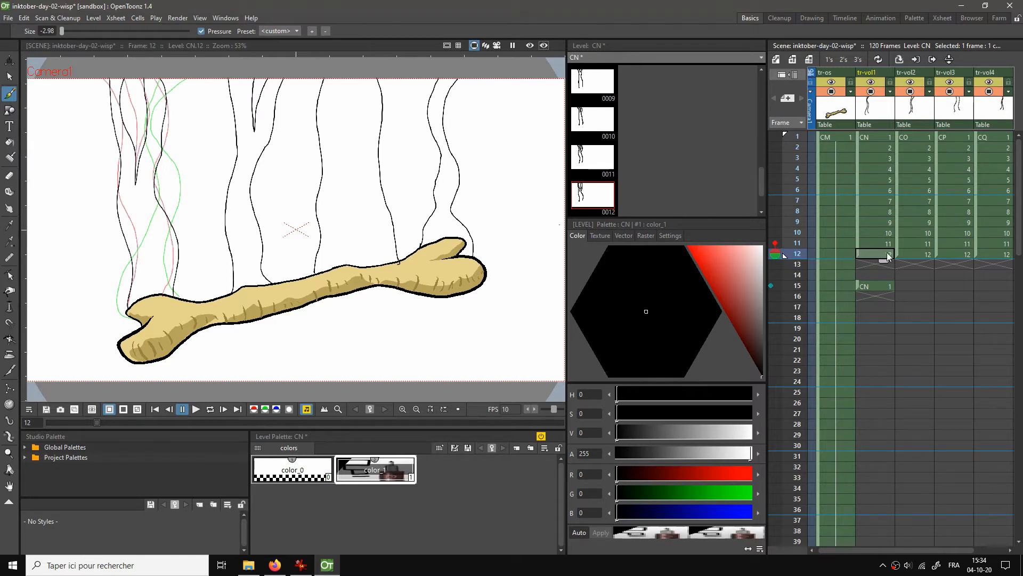
Draw the first wisp's two lines on frame 13 of tr-vol1 between the onion skins, with a narrow pointed gap between them at the top
{"action": "left_click", "coordinate": [868, 264]}
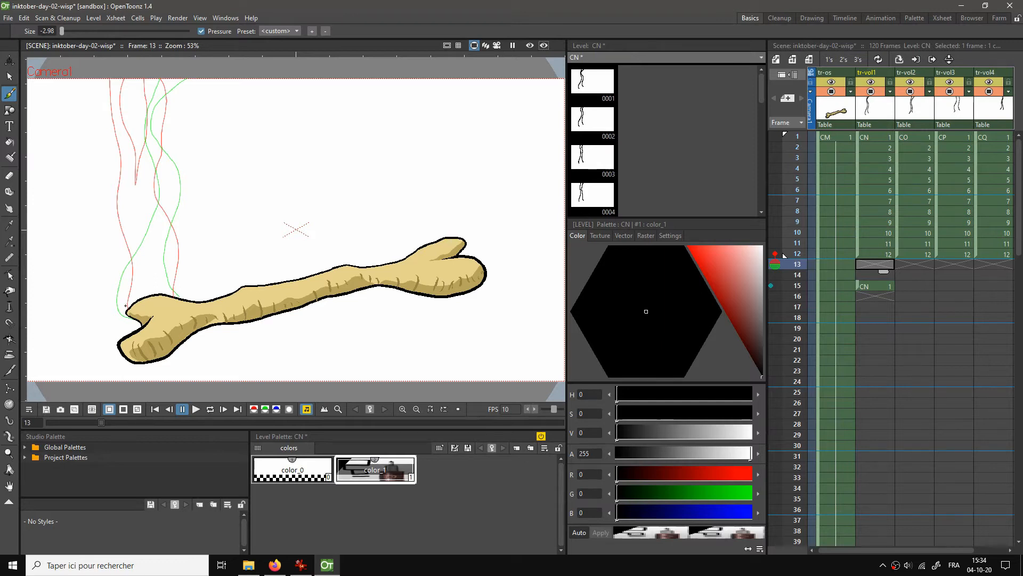
{"action": "left_click_drag", "start_coordinate": [126, 310], "coordinate": [123, 268]}
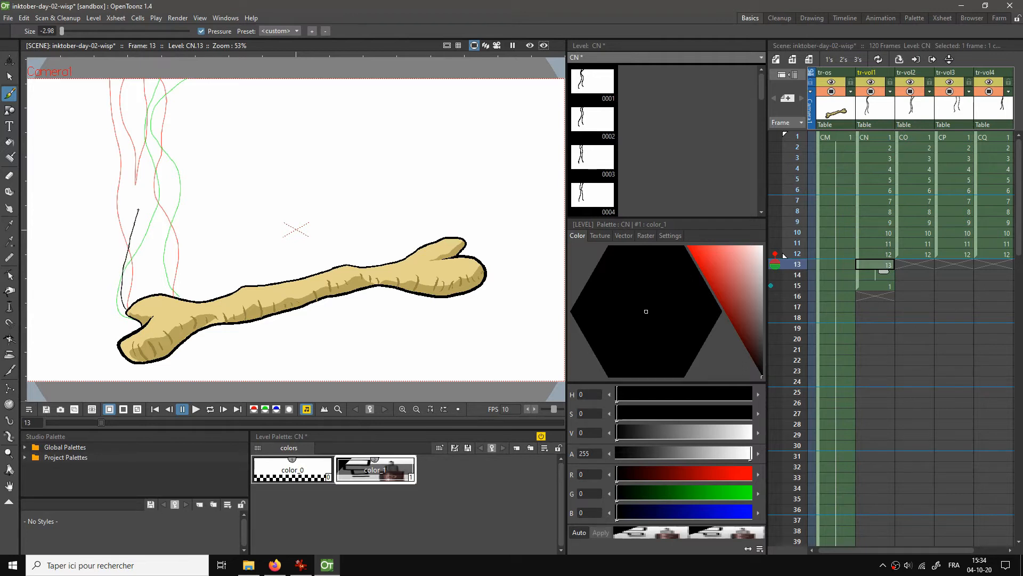
{"action": "left_click_drag", "start_coordinate": [138, 210], "coordinate": [137, 78]}
{"action": "left_click_drag", "start_coordinate": [171, 291], "coordinate": [159, 78]}
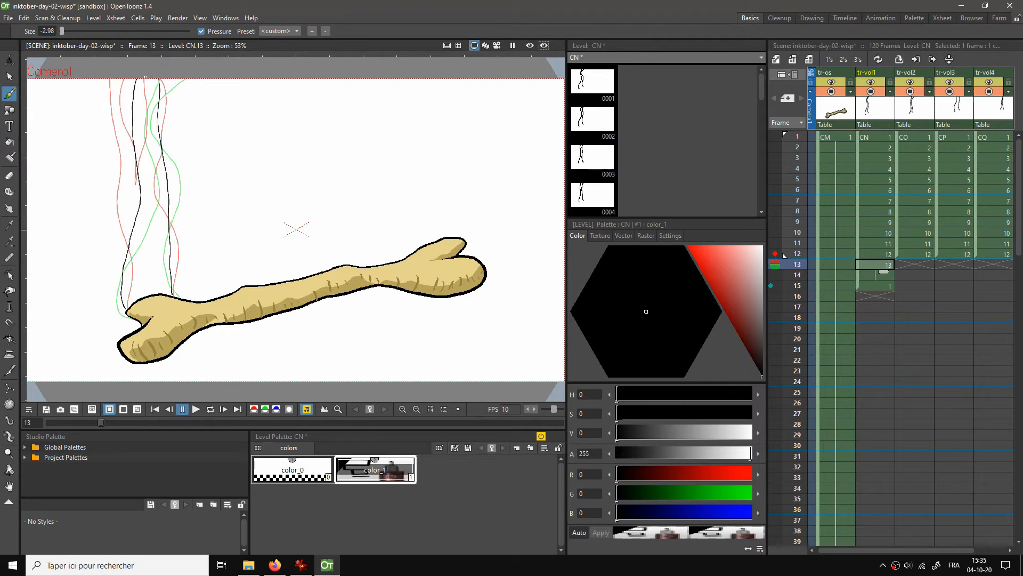
{"action": "mouse_move", "coordinate": [144, 84]}
{"action": "left_mouse_down"}
{"action": "mouse_move", "coordinate": [151, 165]}
{"action": "mouse_move", "coordinate": [149, 78]}
{"action": "left_mouse_up"}
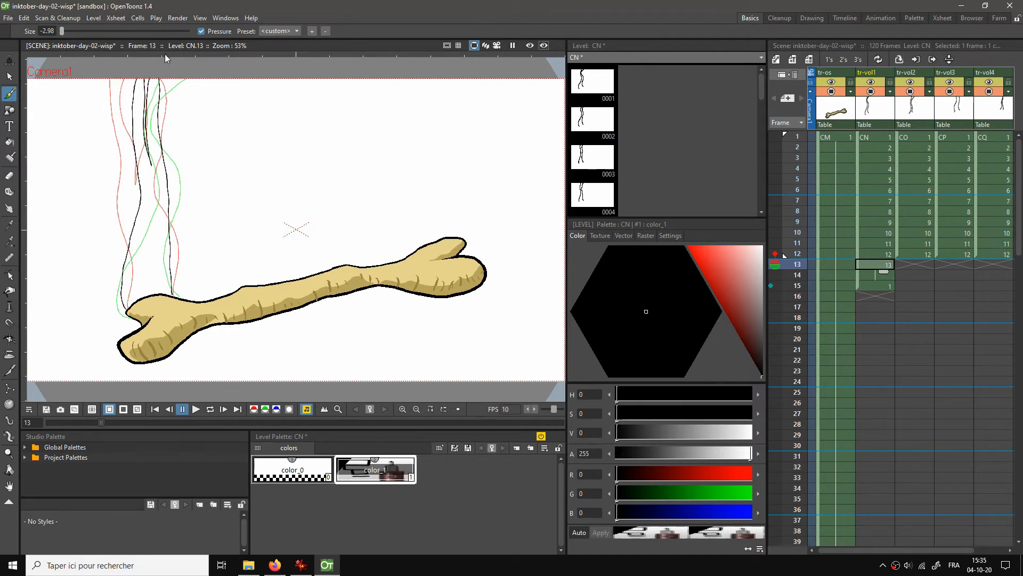
Draw the first wisp's two lines on frame 14 of tr-vol1 between the onion skins and remove frame 15's fixed onion skin
{"action": "left_click", "coordinate": [872, 277]}
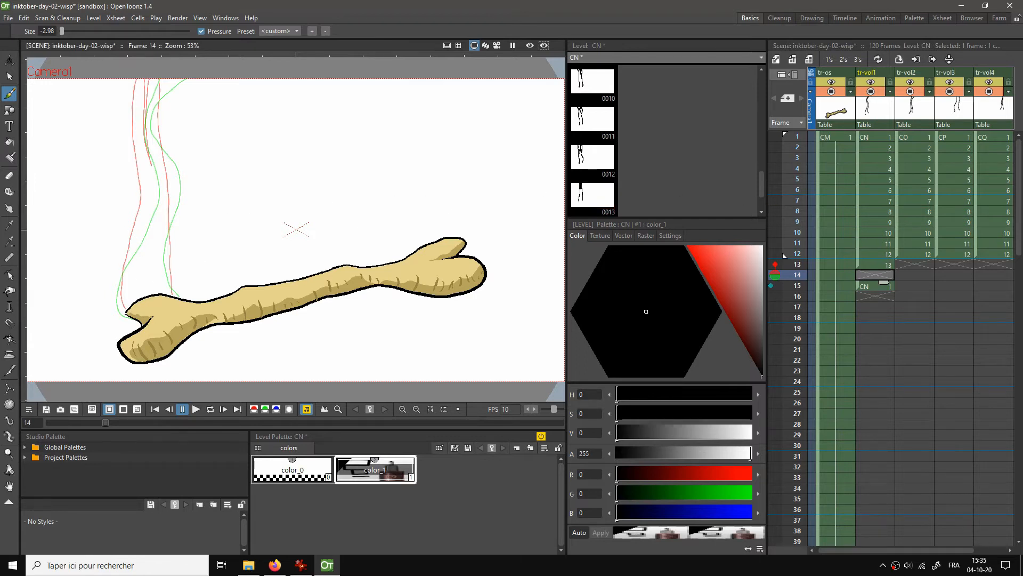
{"action": "mouse_move", "coordinate": [126, 314]}
{"action": "left_mouse_down"}
{"action": "mouse_move", "coordinate": [118, 283]}
{"action": "mouse_move", "coordinate": [146, 203]}
{"action": "mouse_move", "coordinate": [138, 130]}
{"action": "mouse_move", "coordinate": [147, 78]}
{"action": "left_mouse_up"}
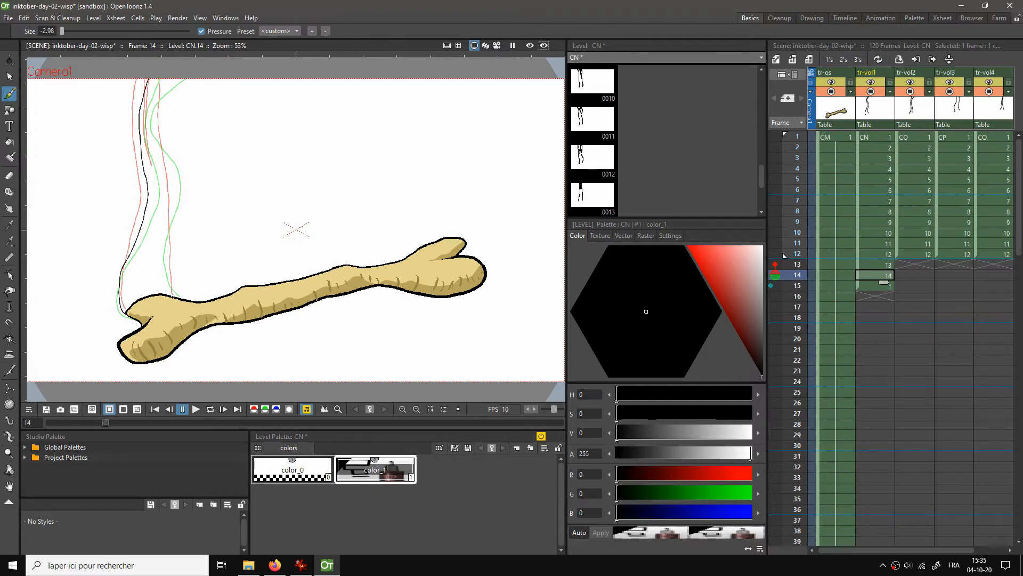
{"action": "mouse_move", "coordinate": [172, 297]}
{"action": "left_mouse_down"}
{"action": "mouse_move", "coordinate": [173, 175]}
{"action": "mouse_move", "coordinate": [156, 115]}
{"action": "mouse_move", "coordinate": [172, 72]}
{"action": "left_mouse_up"}
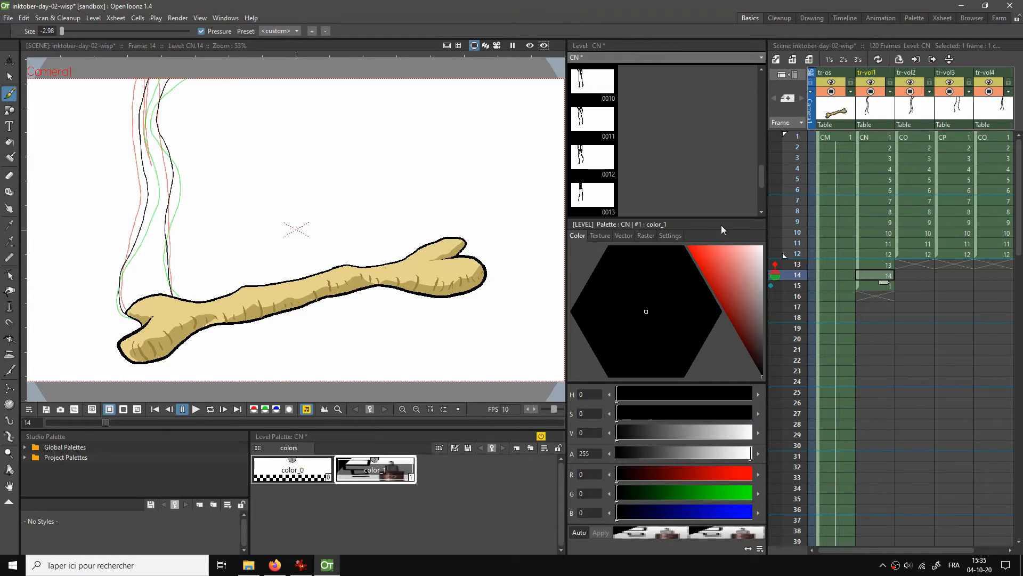
{"action": "left_click", "coordinate": [771, 286]}
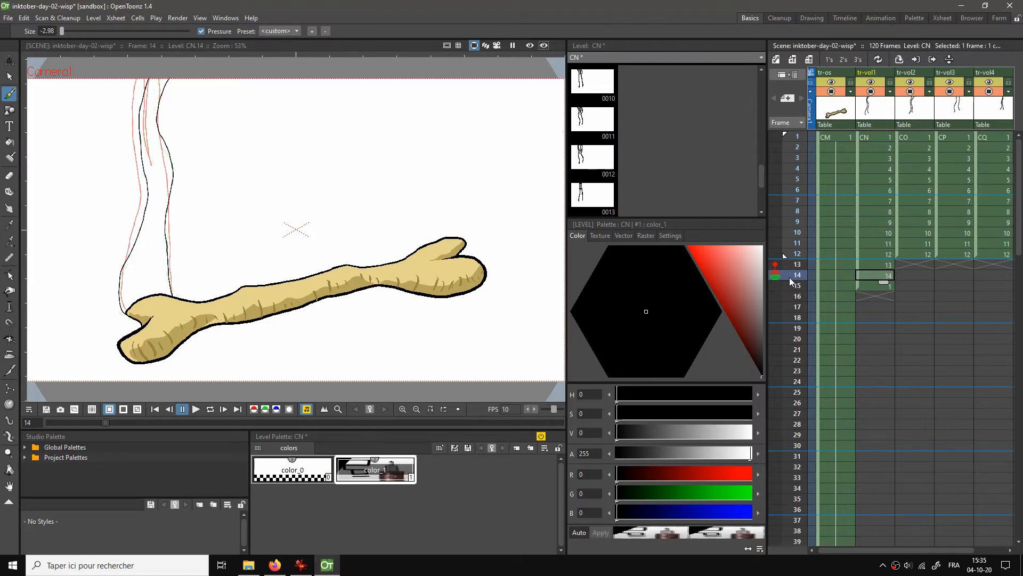
Set the playback stop marker at frame 15, play the loop to check the first wisp, and stop it
{"action": "left_click", "coordinate": [796, 286]}
{"action": "right_click", "coordinate": [807, 287]}
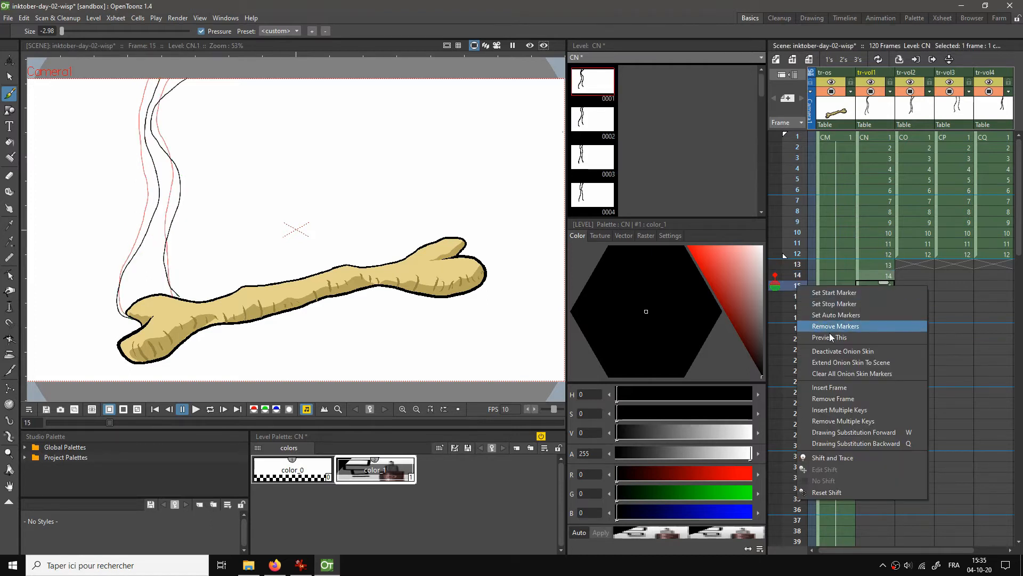
{"action": "left_click", "coordinate": [833, 303]}
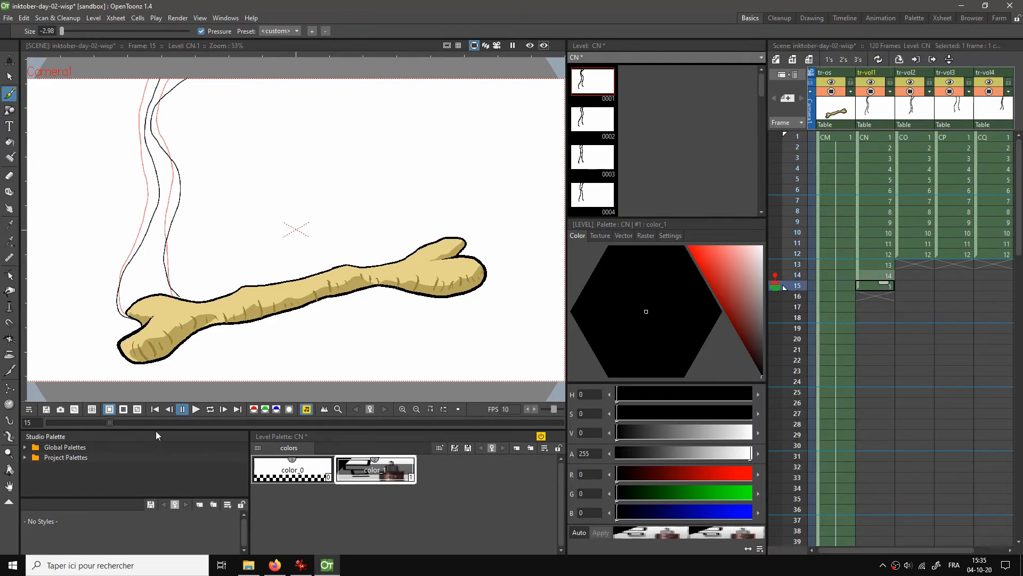
{"action": "left_click", "coordinate": [209, 409]}
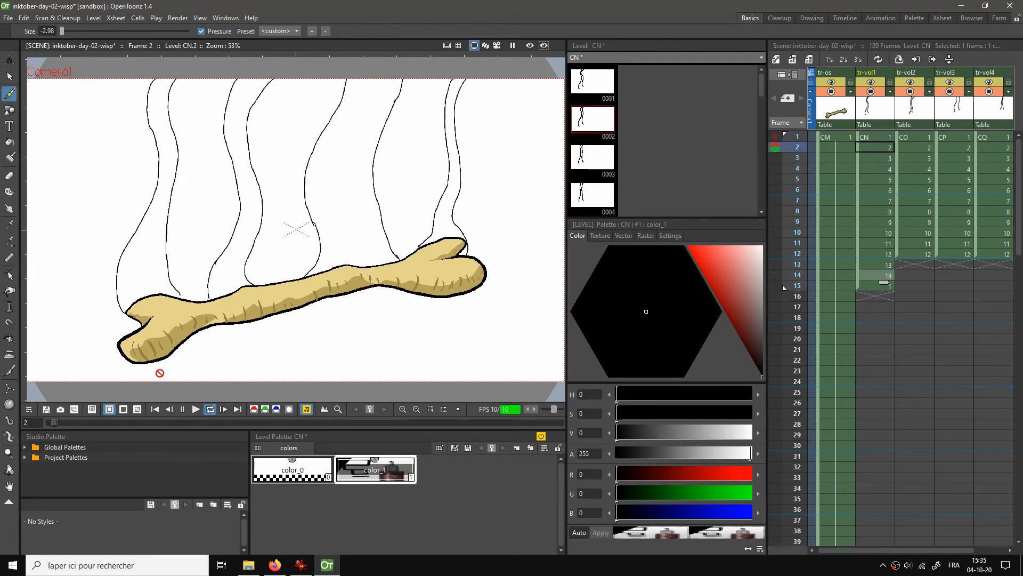
{"action": "left_click", "coordinate": [182, 409]}
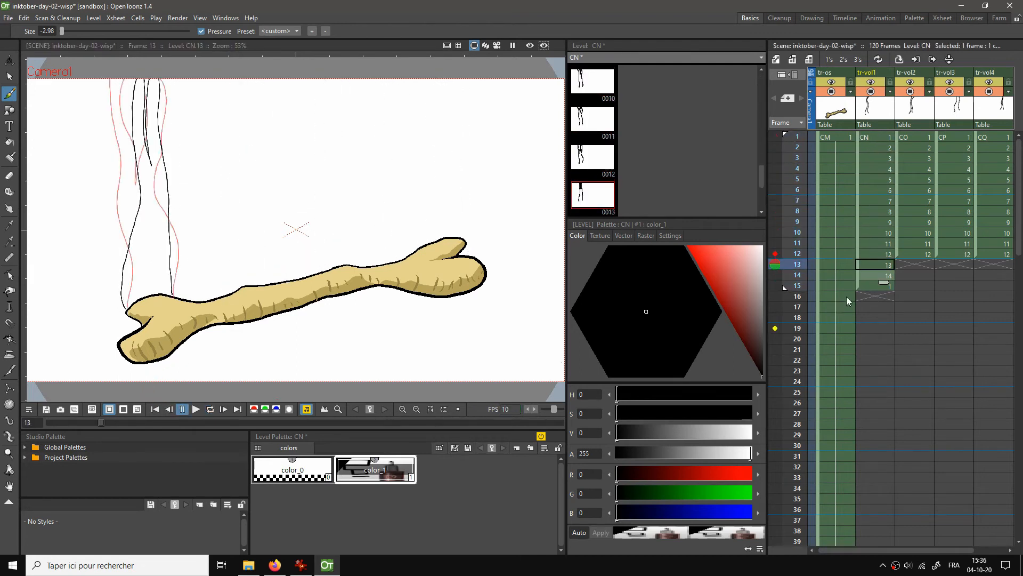
Set the playback stop marker at frame 14 so the repeated first drawing on frame 15 stays outside the loop
{"action": "left_click", "coordinate": [863, 287]}
{"action": "right_click", "coordinate": [784, 278]}
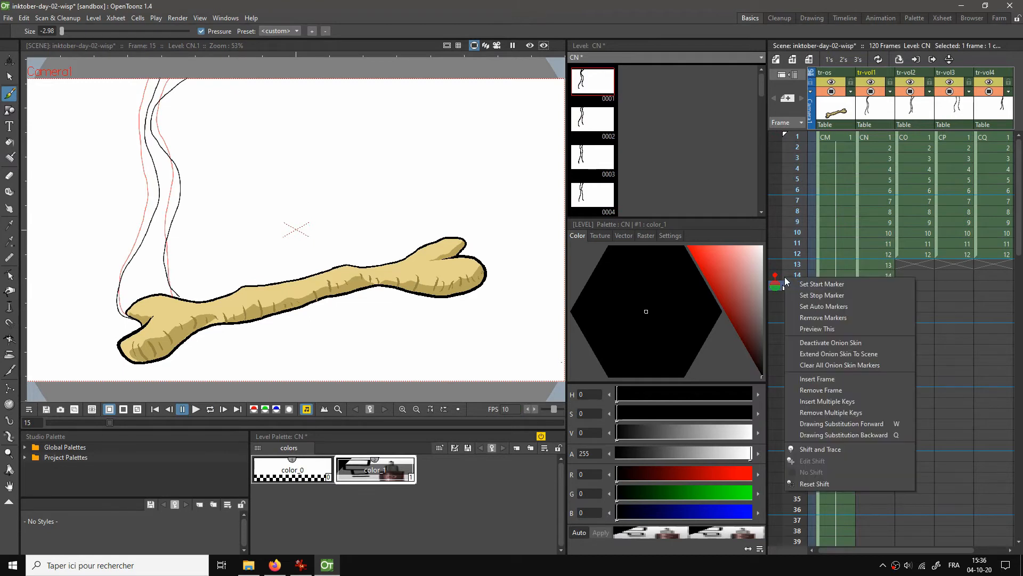
{"action": "left_click", "coordinate": [822, 295]}
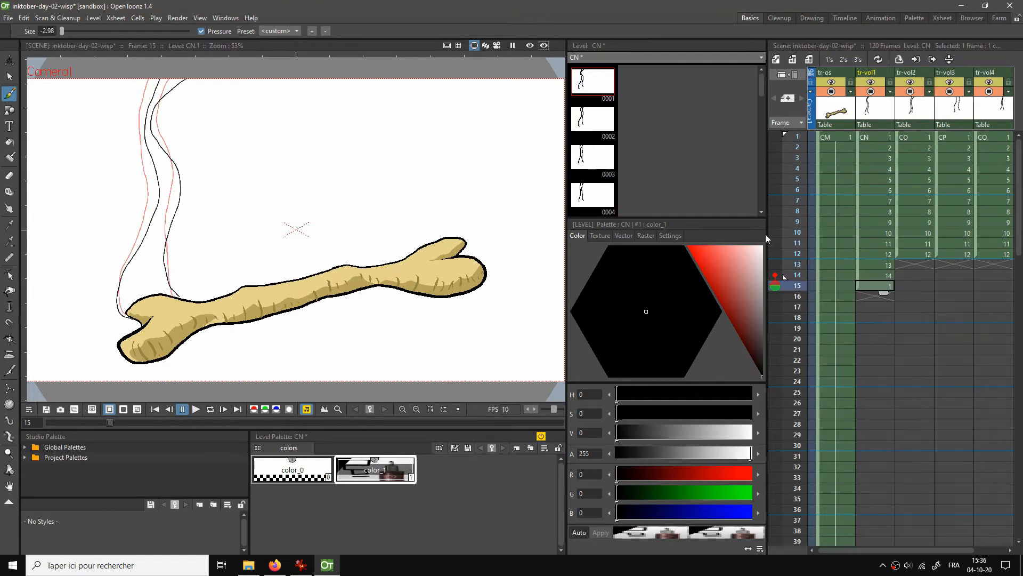
Play the loop to check the first wisp's motion, then return to frame 1 and save the scene
{"action": "left_click", "coordinate": [879, 232]}
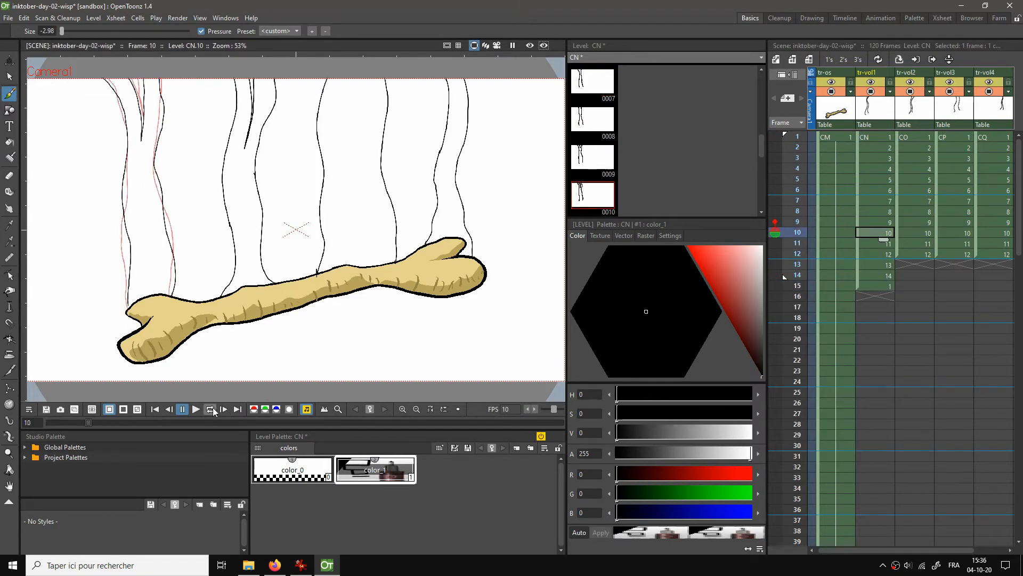
{"action": "left_click", "coordinate": [210, 409]}
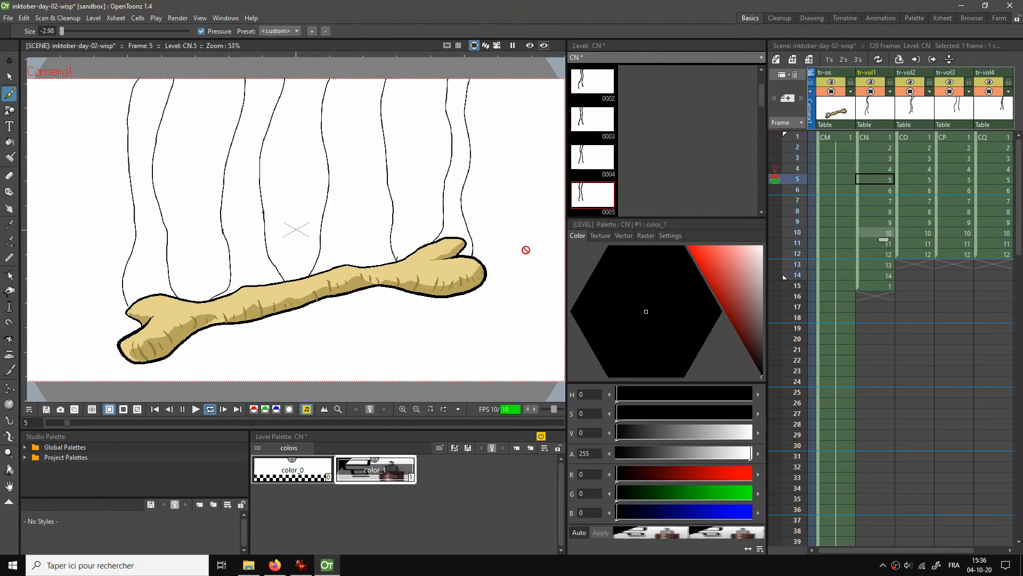
{"action": "left_click", "coordinate": [169, 410]}
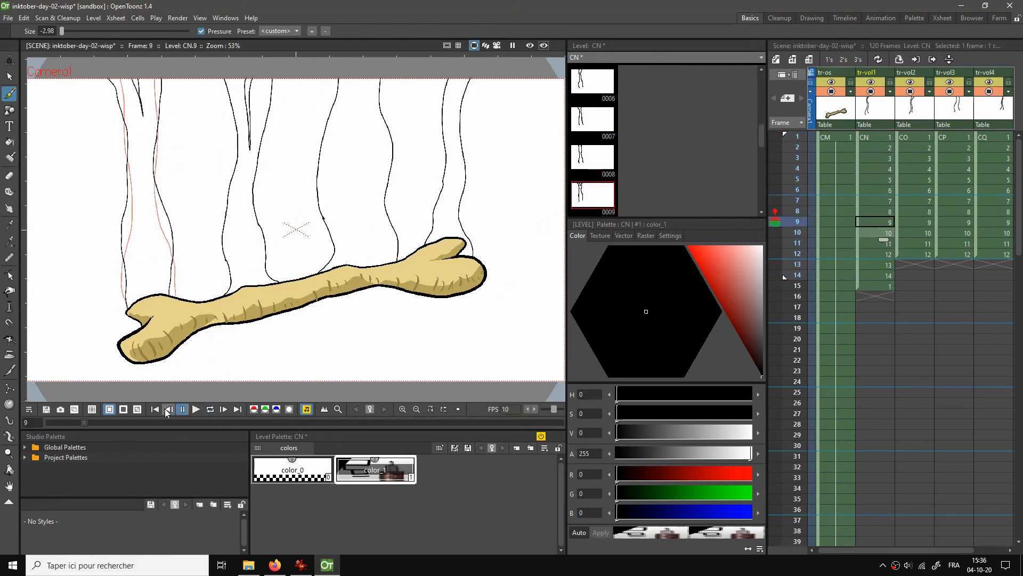
{"action": "left_click", "coordinate": [155, 408]}
{"action": "key", "text": "ctrl+s"}
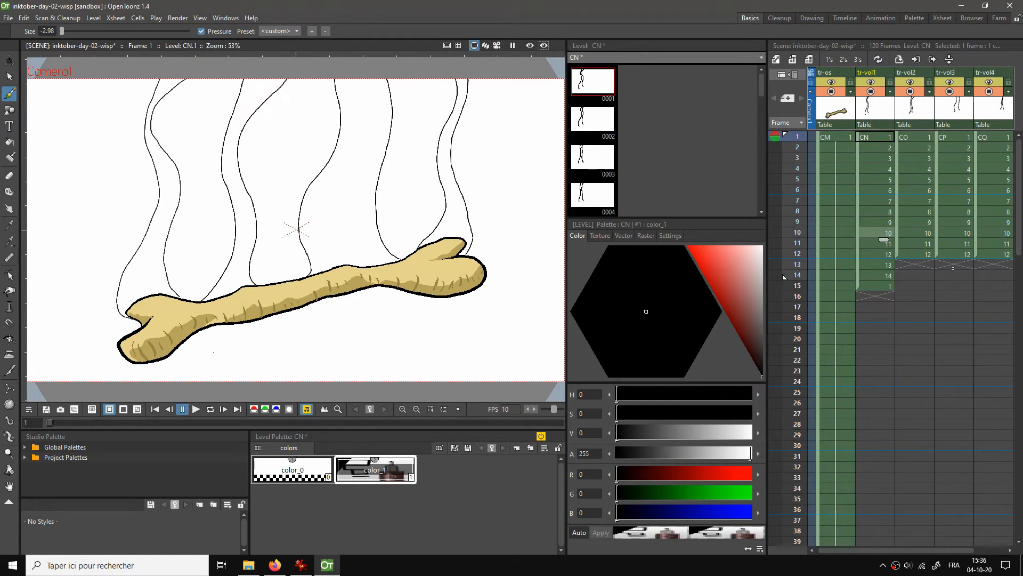
Copy the first drawing of tr-vol2 into frame 15 of the same column
{"action": "left_click", "coordinate": [911, 288]}
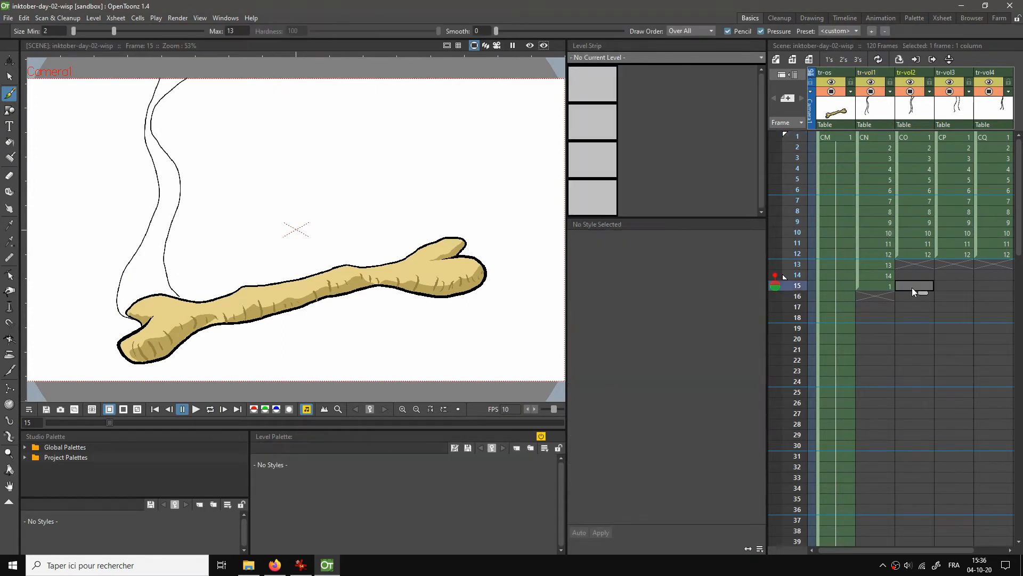
{"action": "left_click", "coordinate": [907, 137]}
{"action": "right_click", "coordinate": [907, 136]}
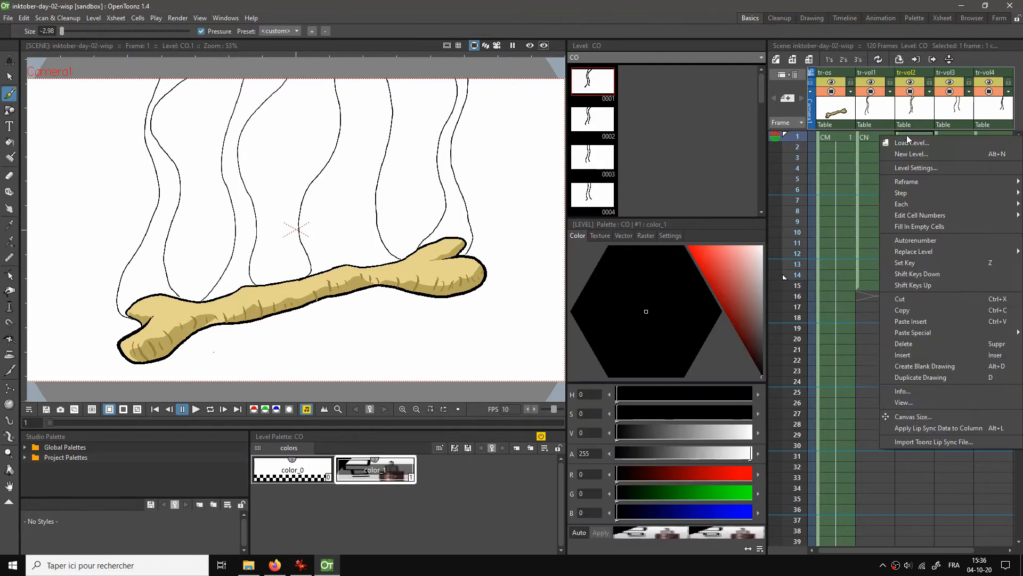
{"action": "left_click", "coordinate": [907, 311]}
{"action": "left_click", "coordinate": [917, 287]}
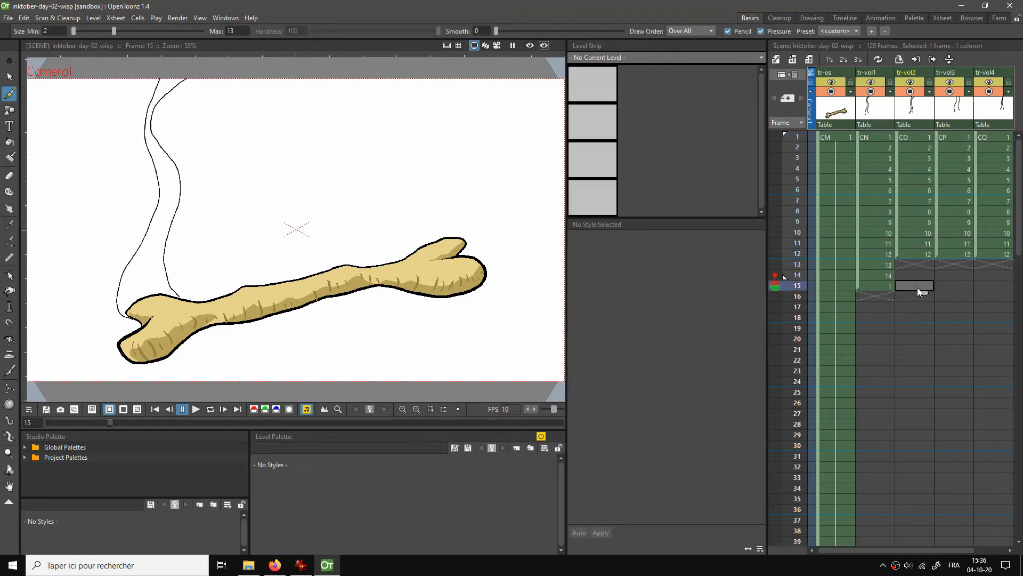
{"action": "key", "text": "ctrl+v"}
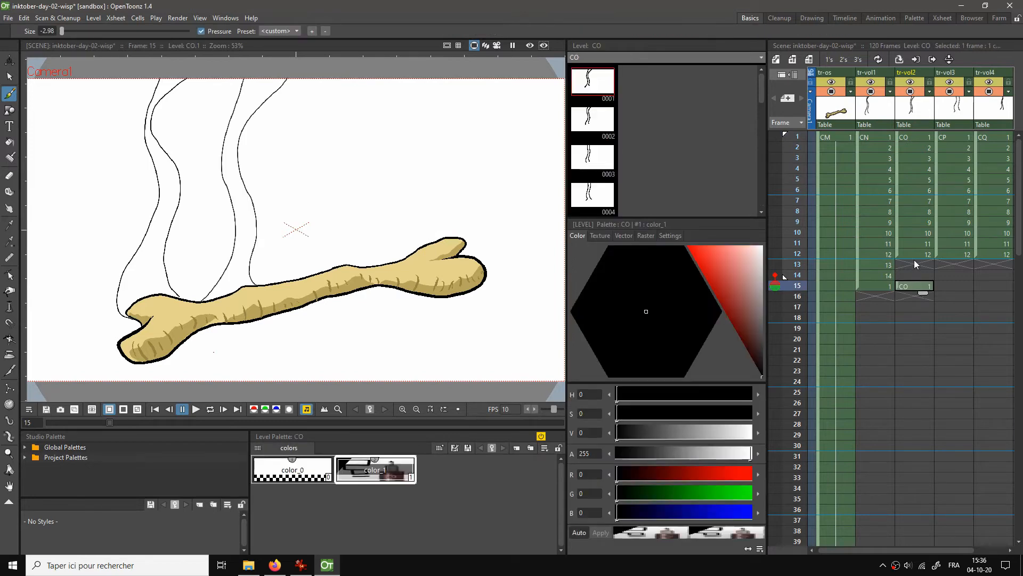
Set a fixed onion skin on frame 15 and compare it with tr-vol2's drawing on frame 12 and empty frame 13
{"action": "left_click", "coordinate": [914, 262]}
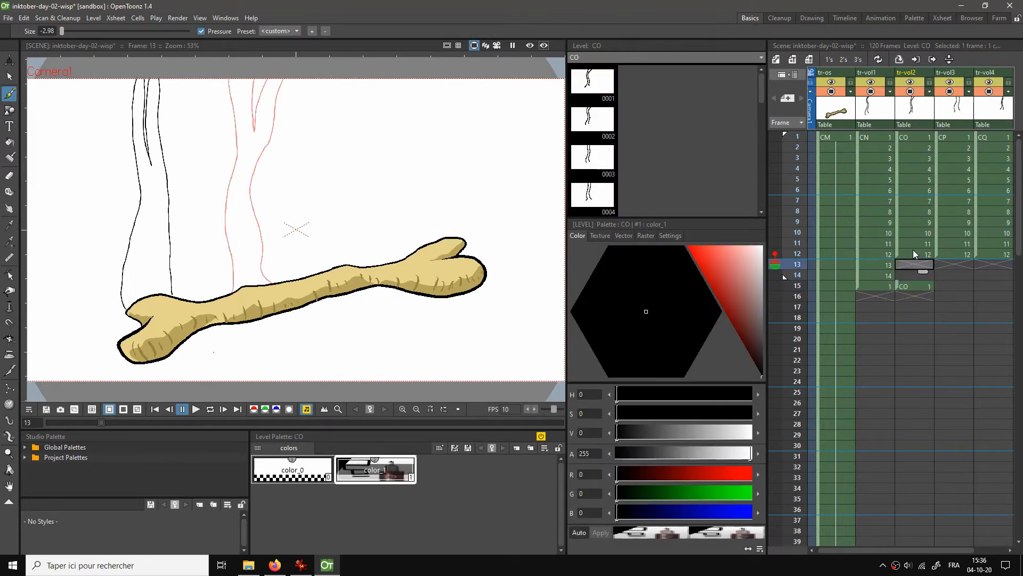
{"action": "left_click", "coordinate": [775, 275]}
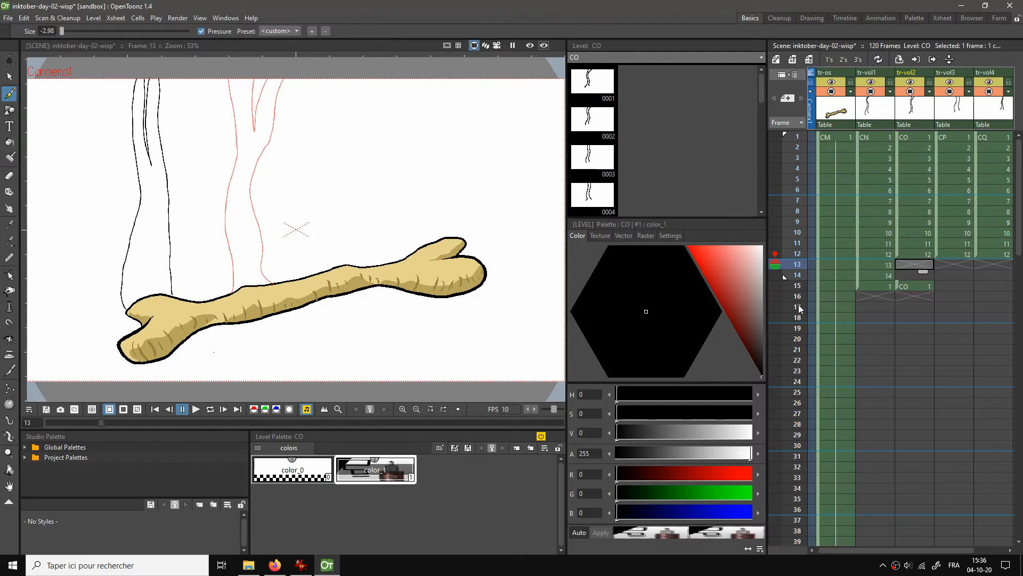
{"action": "left_click", "coordinate": [775, 287]}
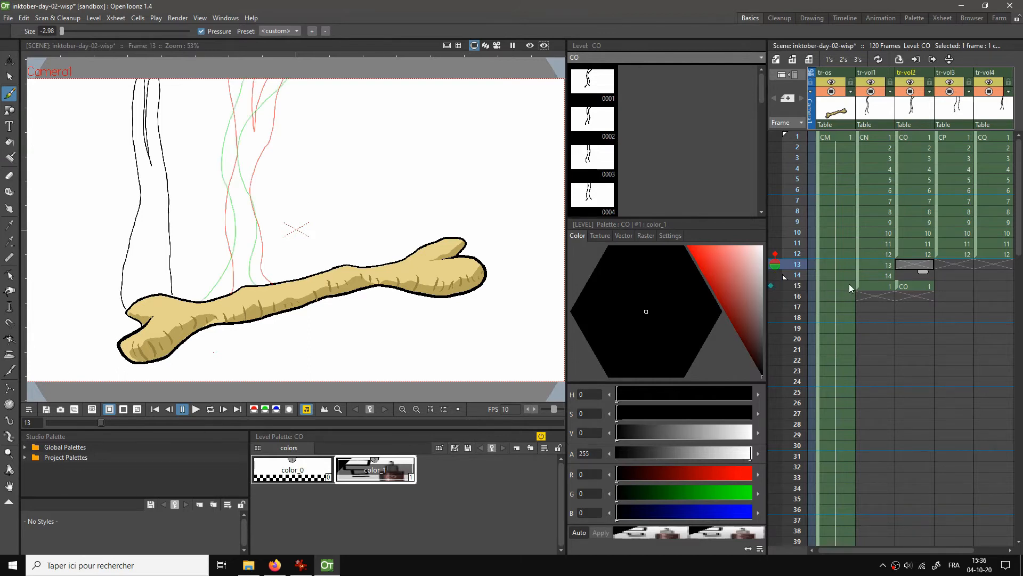
{"action": "left_click", "coordinate": [916, 254]}
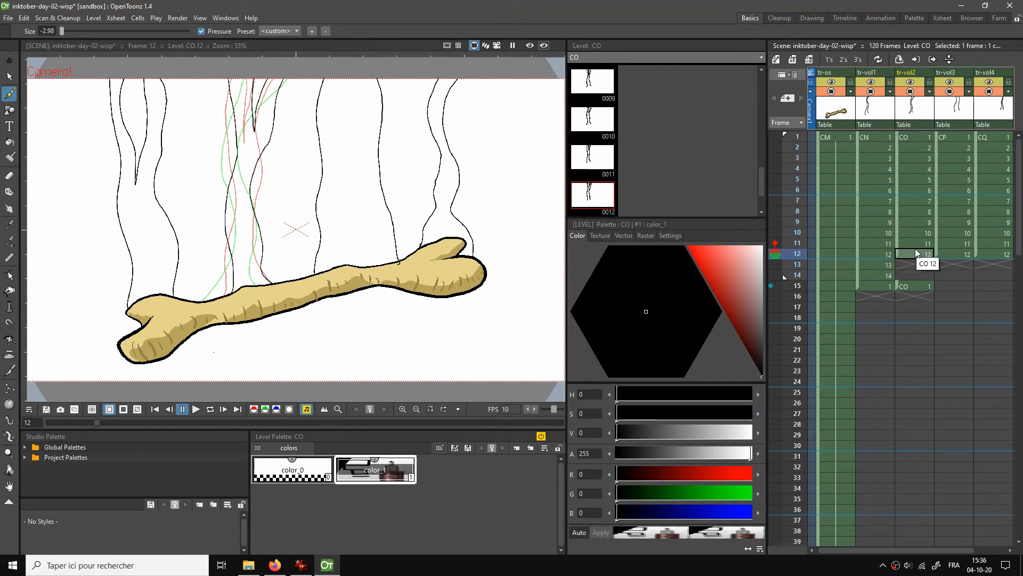
{"action": "left_click", "coordinate": [906, 265]}
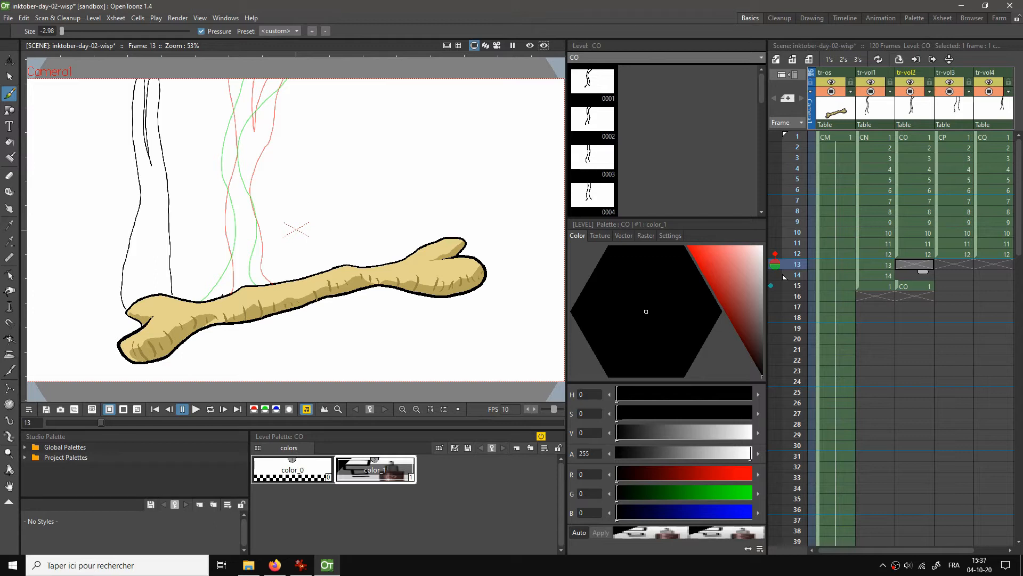
Draw the second wisp's lines on frame 13 of tr-vol2 between the onion skins, with a narrow pointed gap at the top
{"action": "left_click", "coordinate": [223, 295]}
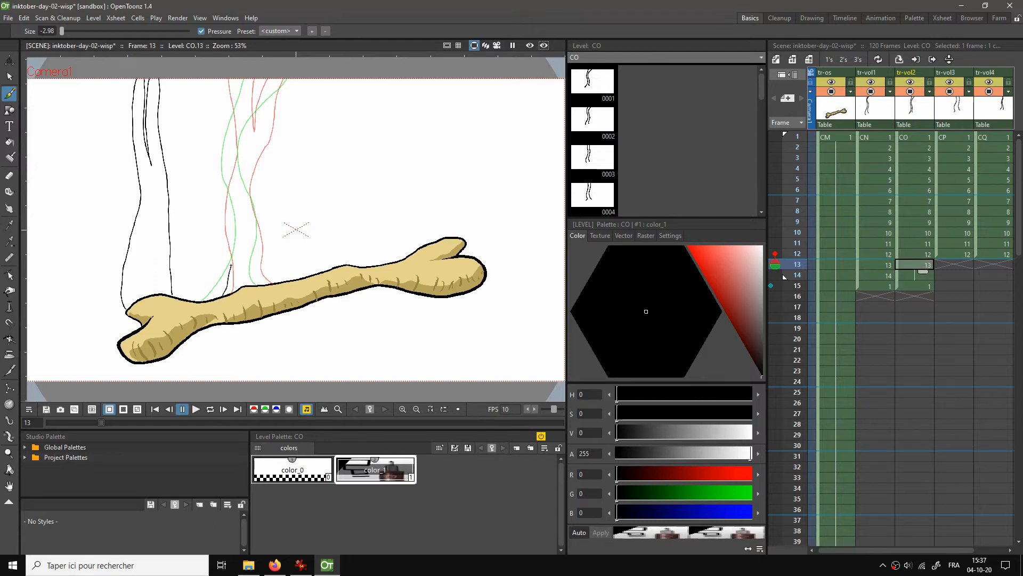
{"action": "left_click_drag", "start_coordinate": [229, 245], "coordinate": [230, 204]}
{"action": "mouse_move", "coordinate": [235, 88]}
{"action": "left_mouse_down"}
{"action": "mouse_move", "coordinate": [236, 78]}
{"action": "mouse_move", "coordinate": [251, 113]}
{"action": "mouse_move", "coordinate": [259, 79]}
{"action": "left_mouse_up"}
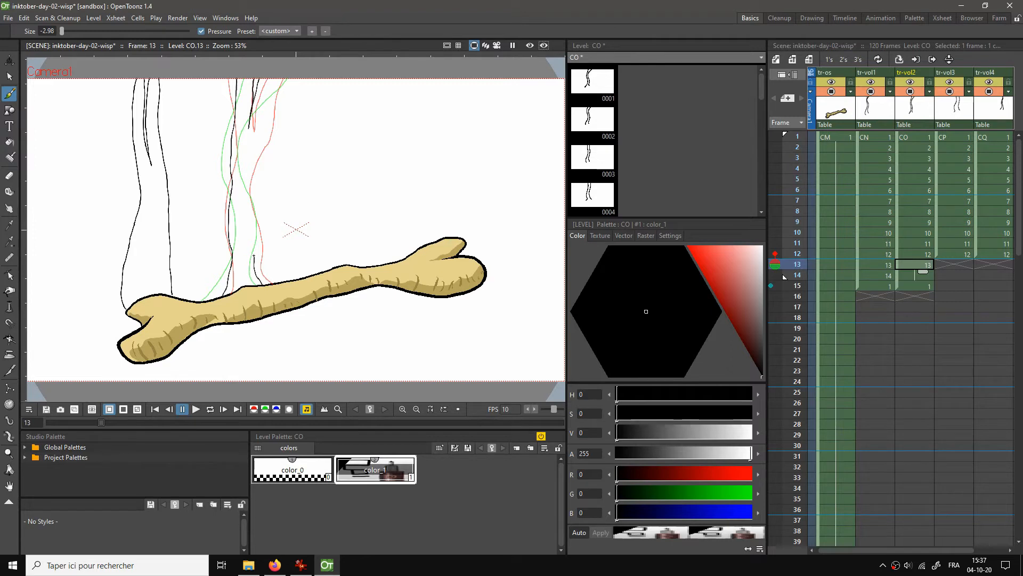
{"action": "left_click_drag", "start_coordinate": [253, 258], "coordinate": [253, 240]}
{"action": "mouse_move", "coordinate": [248, 203]}
{"action": "left_mouse_down"}
{"action": "mouse_move", "coordinate": [250, 139]}
{"action": "mouse_move", "coordinate": [280, 79]}
{"action": "left_mouse_up"}
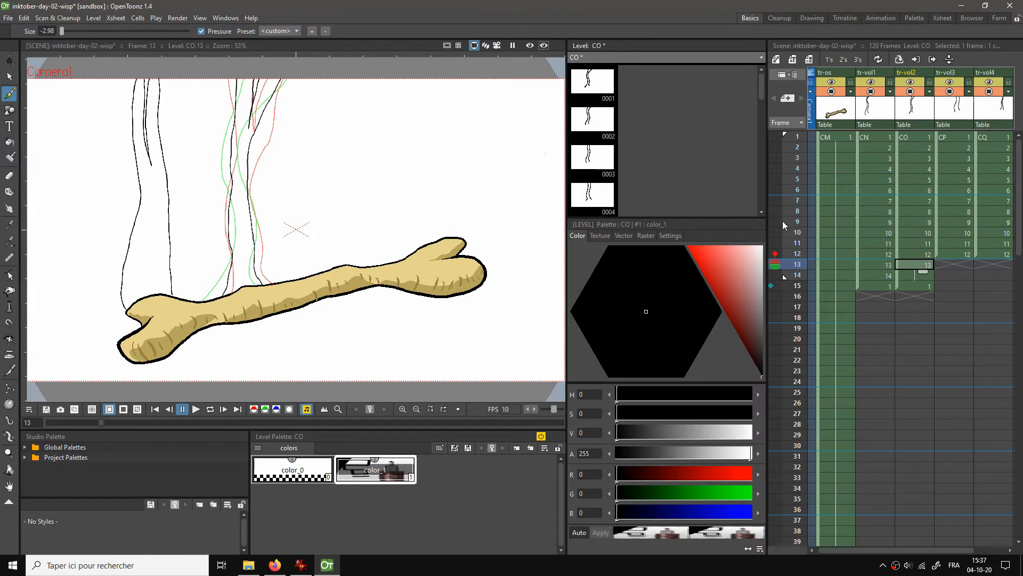
Replace the held cell on frame 14 of tr-vol2 with the second wisp's two in-between lines and play the loop
{"action": "left_click", "coordinate": [914, 275]}
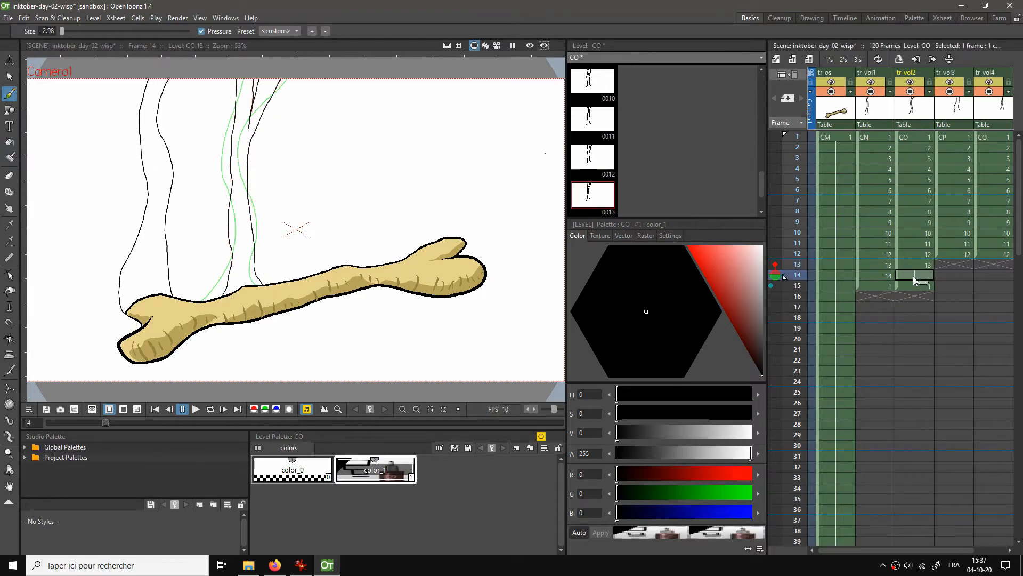
{"action": "key", "text": "Delete"}
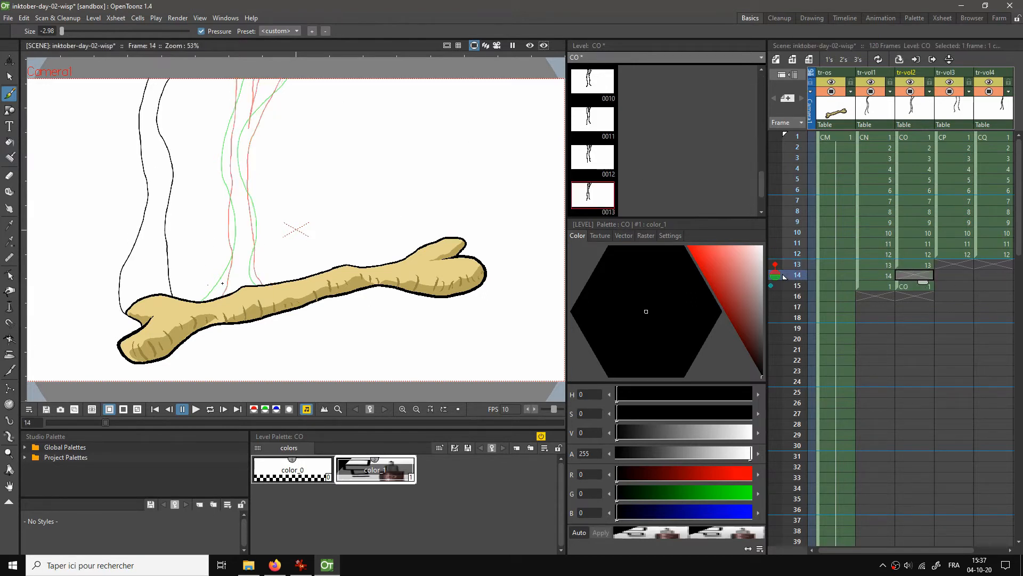
{"action": "left_click_drag", "start_coordinate": [211, 300], "coordinate": [230, 259]}
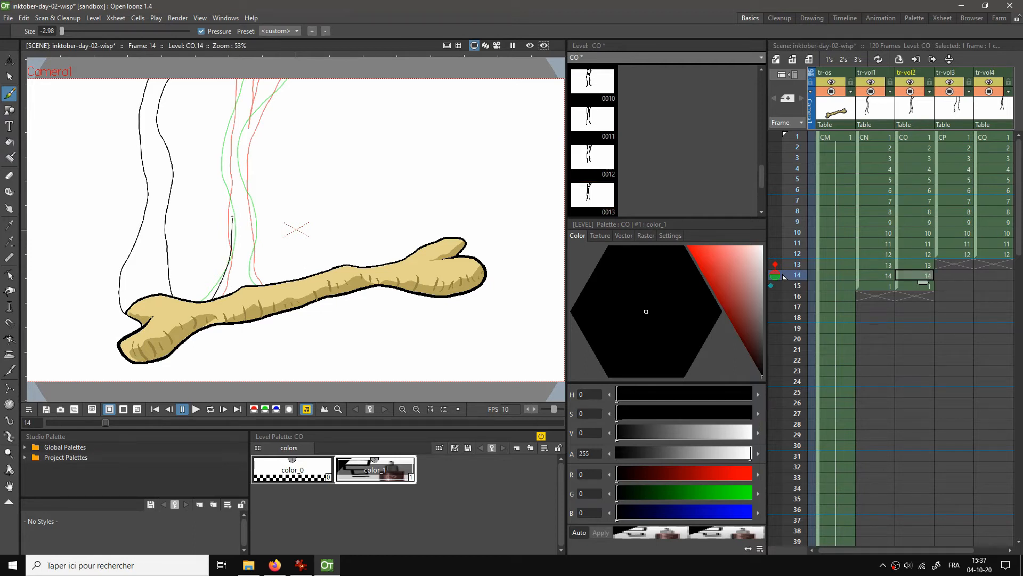
{"action": "mouse_move", "coordinate": [232, 217]}
{"action": "left_mouse_down"}
{"action": "mouse_move", "coordinate": [227, 140]}
{"action": "mouse_move", "coordinate": [241, 79]}
{"action": "left_mouse_up"}
{"action": "mouse_move", "coordinate": [253, 238]}
{"action": "left_mouse_down"}
{"action": "mouse_move", "coordinate": [243, 145]}
{"action": "mouse_move", "coordinate": [275, 77]}
{"action": "left_mouse_up"}
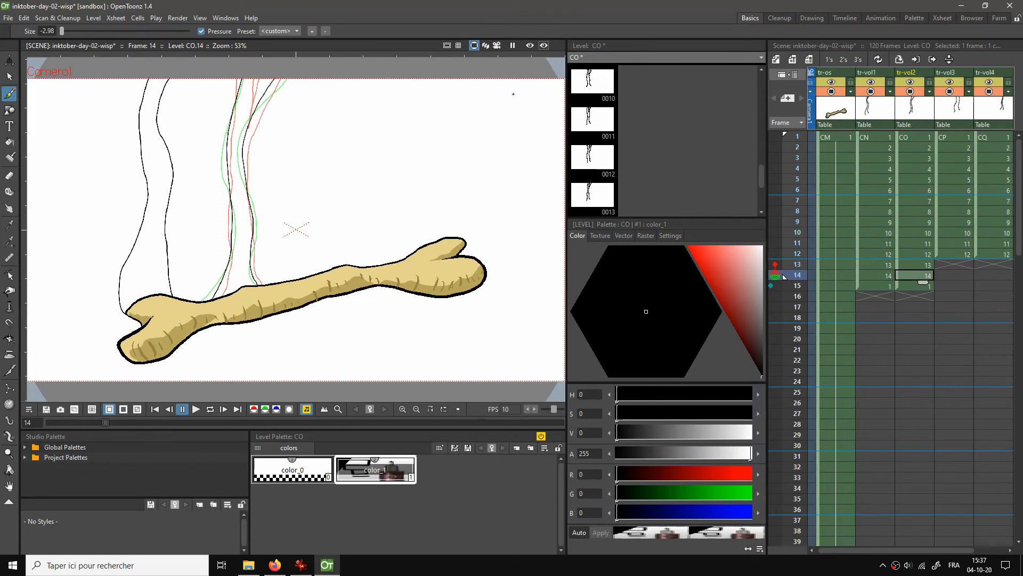
{"action": "key", "text": "l"}
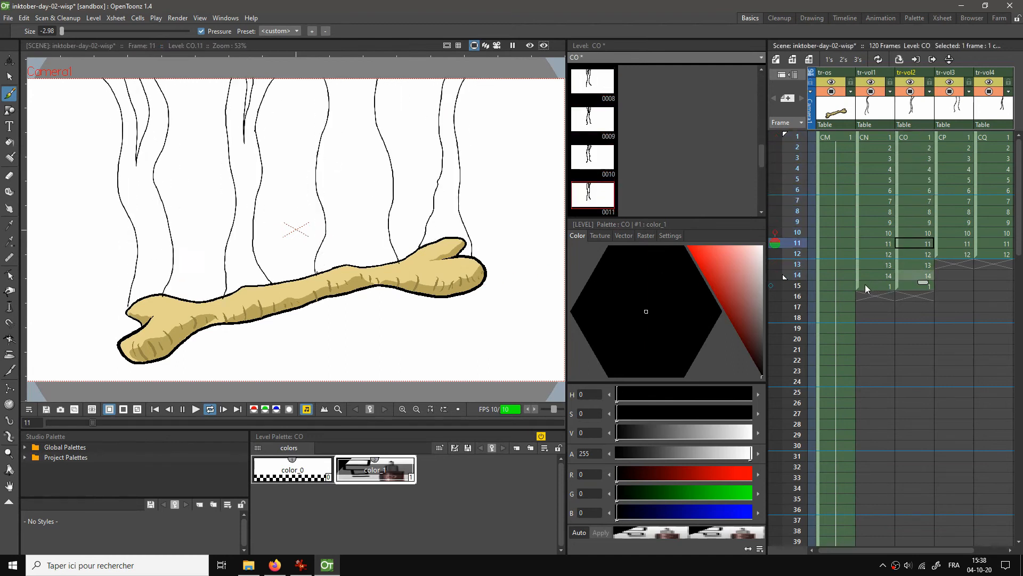
Copy the first drawing of tr-vol3 into frame 15 of the same column
{"action": "left_click", "coordinate": [951, 286]}
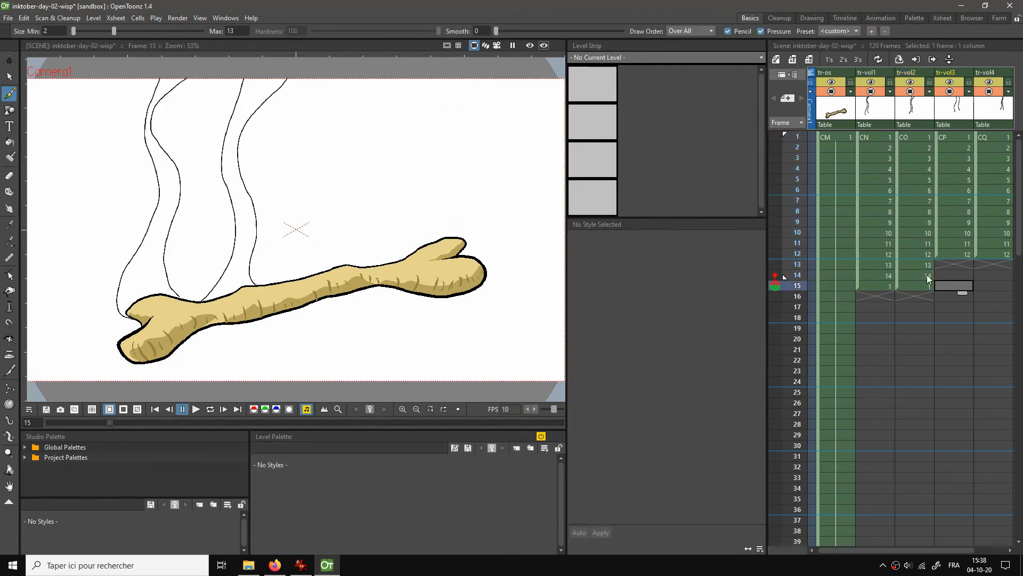
{"action": "left_click", "coordinate": [949, 137]}
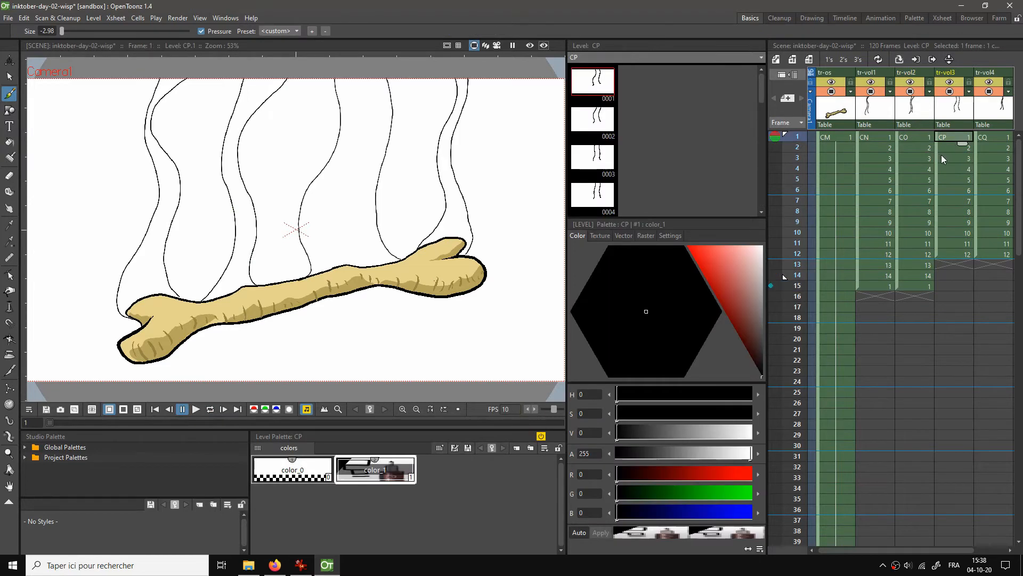
{"action": "left_click", "coordinate": [948, 287]}
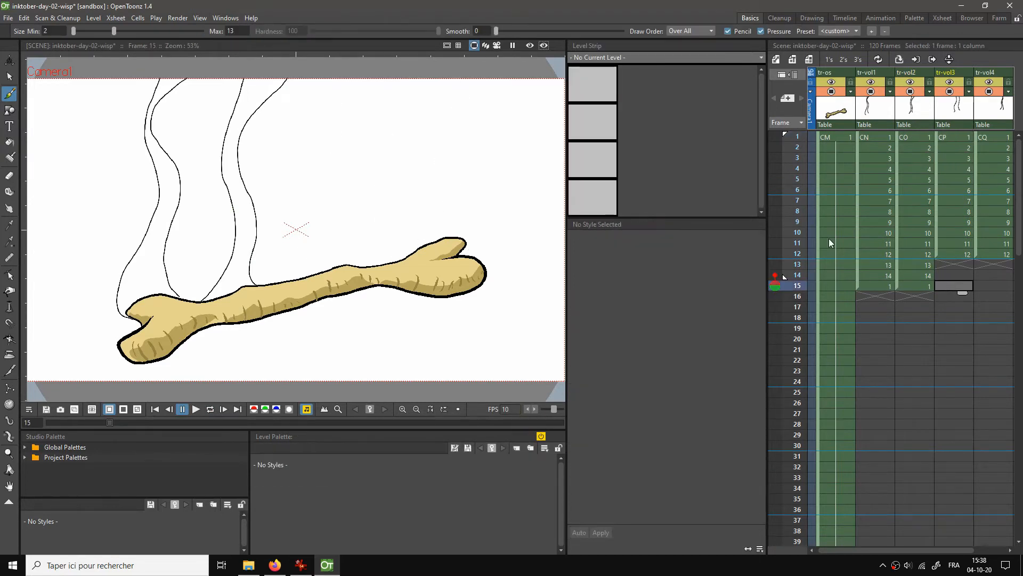
{"action": "key", "text": "ctrl+v"}
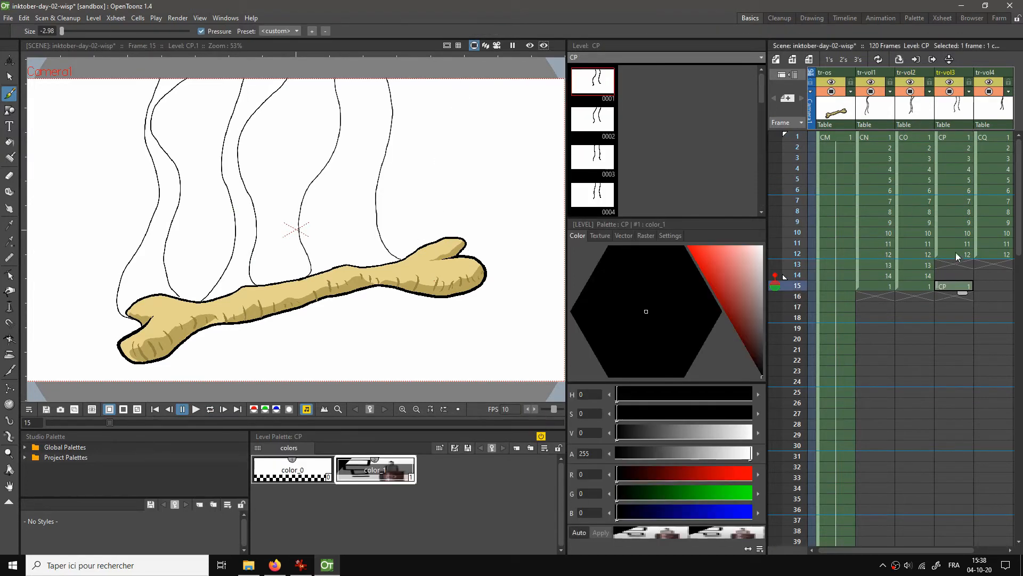
Draw the third wisp's two lines on frame 13 of tr-vol3 between the red and green onion skins
{"action": "left_click", "coordinate": [942, 276]}
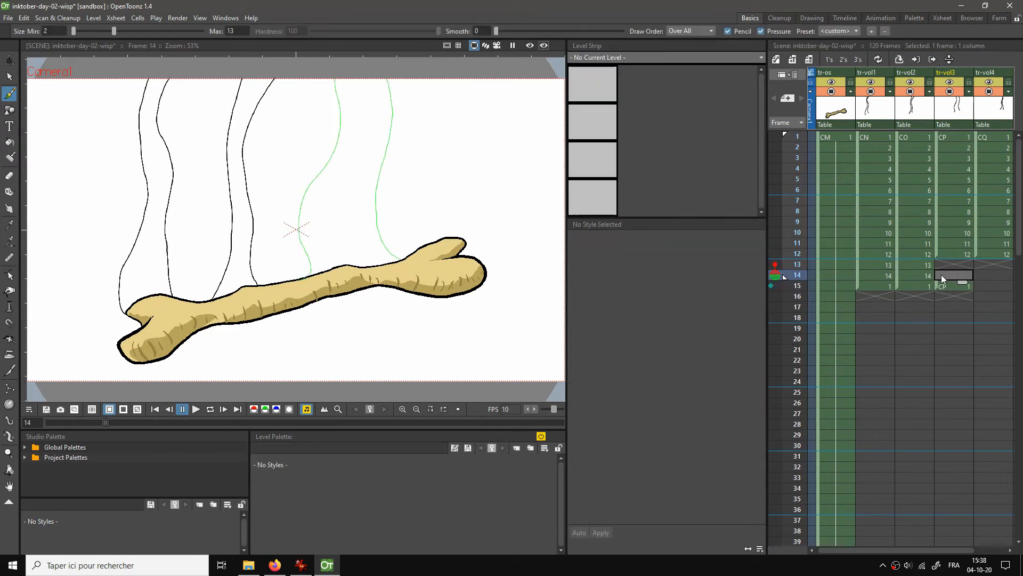
{"action": "left_click", "coordinate": [957, 263]}
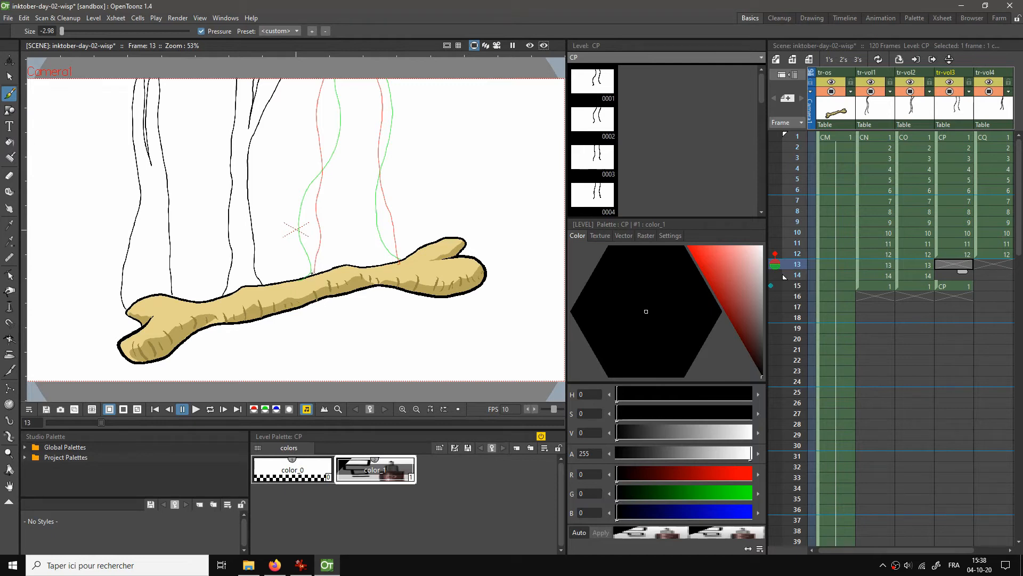
{"action": "left_click", "coordinate": [313, 271]}
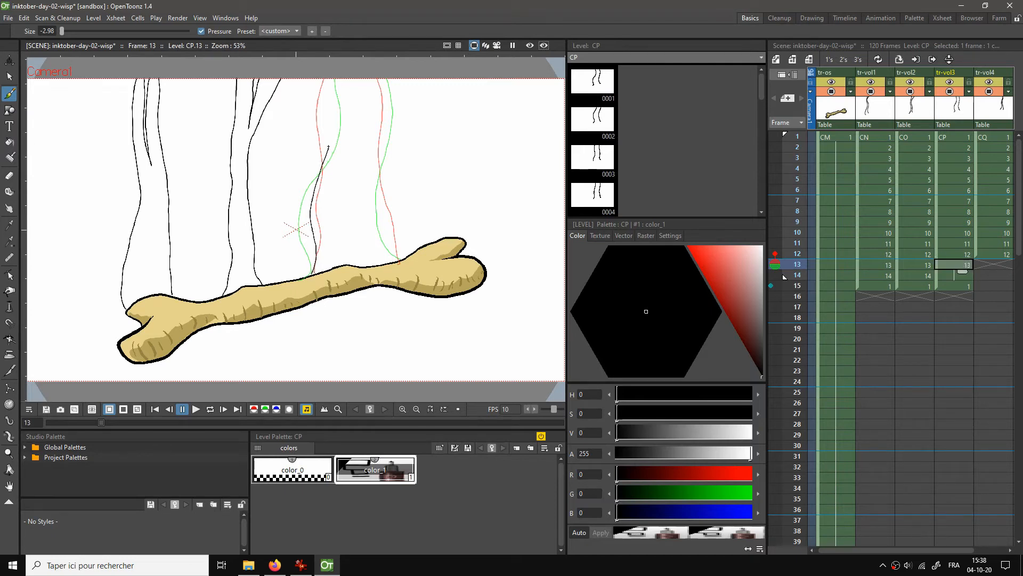
{"action": "left_click_drag", "start_coordinate": [328, 147], "coordinate": [331, 80]}
{"action": "mouse_move", "coordinate": [400, 261]}
{"action": "left_mouse_down"}
{"action": "mouse_move", "coordinate": [382, 174]}
{"action": "mouse_move", "coordinate": [385, 79]}
{"action": "left_mouse_up"}
Replace the held cell on frame 14 of tr-vol3 with the third wisp's two in-between lines and play the loop
{"action": "left_click", "coordinate": [947, 274]}
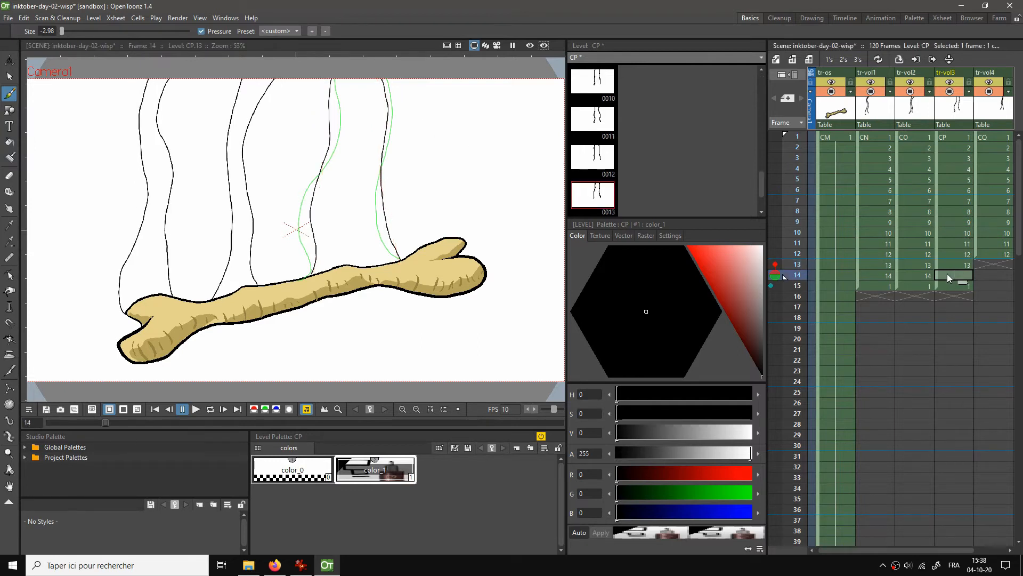
{"action": "key", "text": "Delete"}
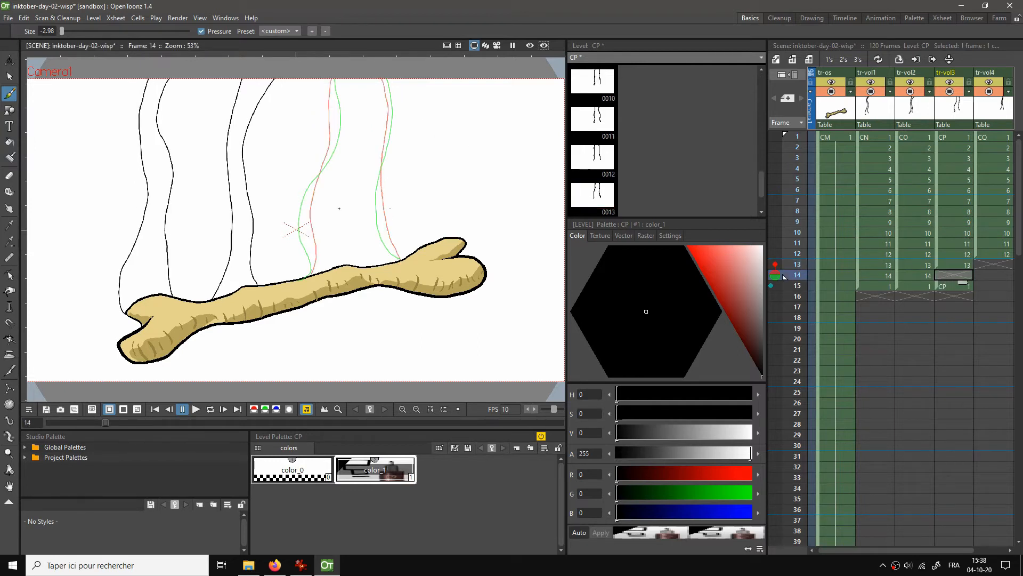
{"action": "left_click", "coordinate": [313, 266]}
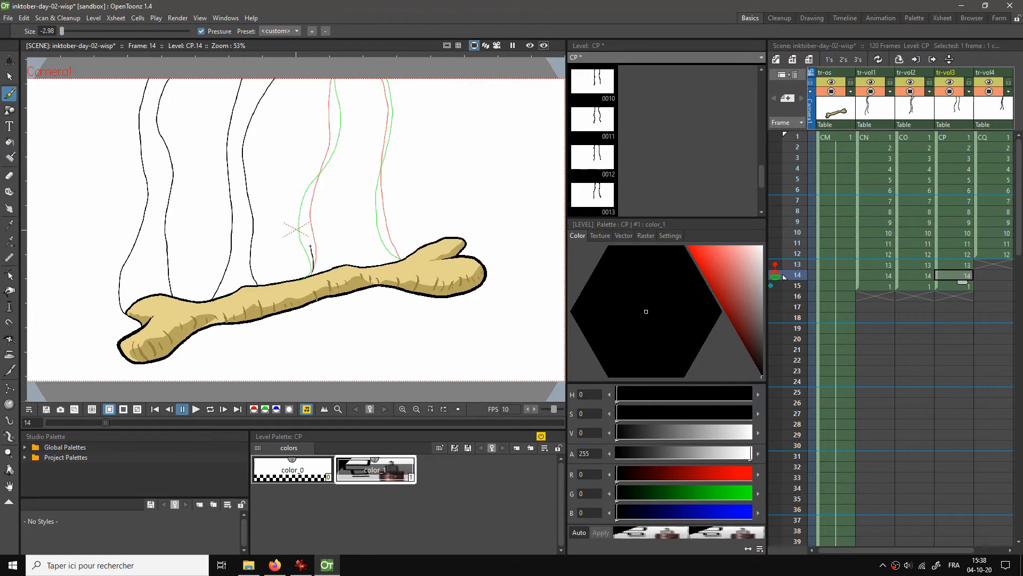
{"action": "mouse_move", "coordinate": [310, 246]}
{"action": "left_mouse_down"}
{"action": "mouse_move", "coordinate": [305, 216]}
{"action": "mouse_move", "coordinate": [335, 128]}
{"action": "mouse_move", "coordinate": [340, 78]}
{"action": "left_mouse_up"}
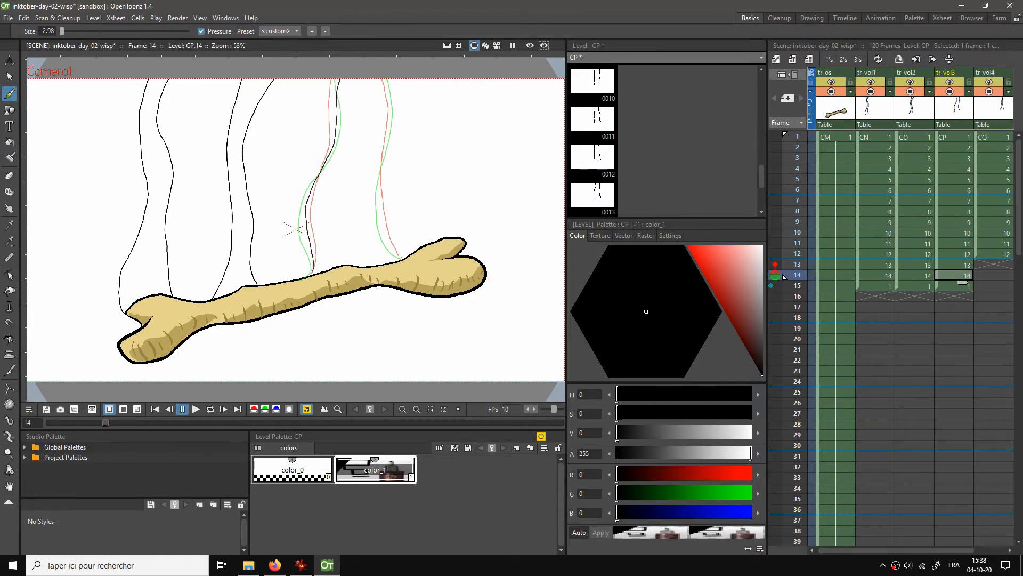
{"action": "mouse_move", "coordinate": [401, 258]}
{"action": "left_mouse_down"}
{"action": "mouse_move", "coordinate": [380, 186]}
{"action": "mouse_move", "coordinate": [393, 120]}
{"action": "mouse_move", "coordinate": [385, 71]}
{"action": "left_mouse_up"}
{"action": "key", "text": "l"}
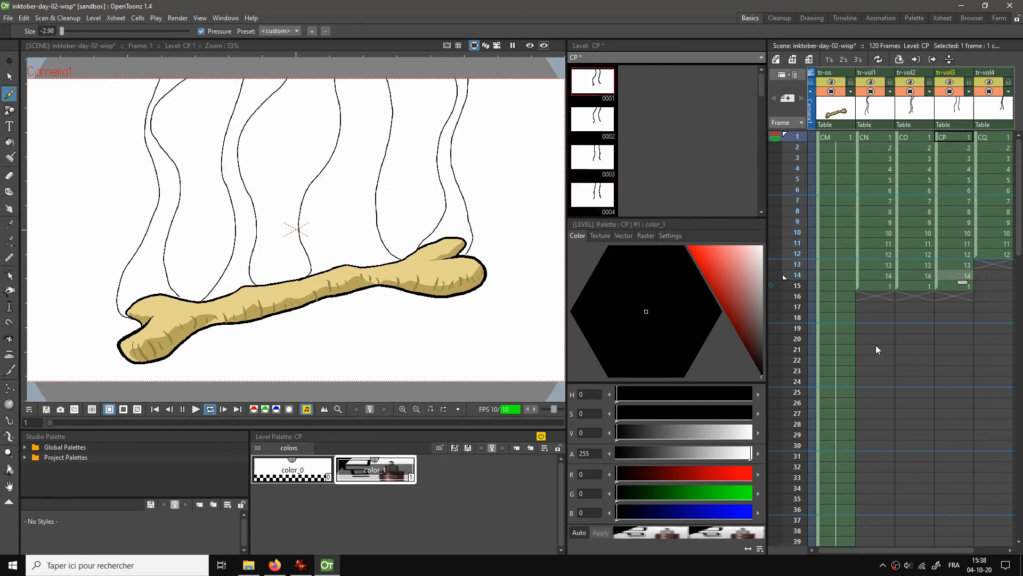
Stop playback and copy the first drawing of tr-vol4 into frame 15 of the same column
{"action": "key", "text": "l"}
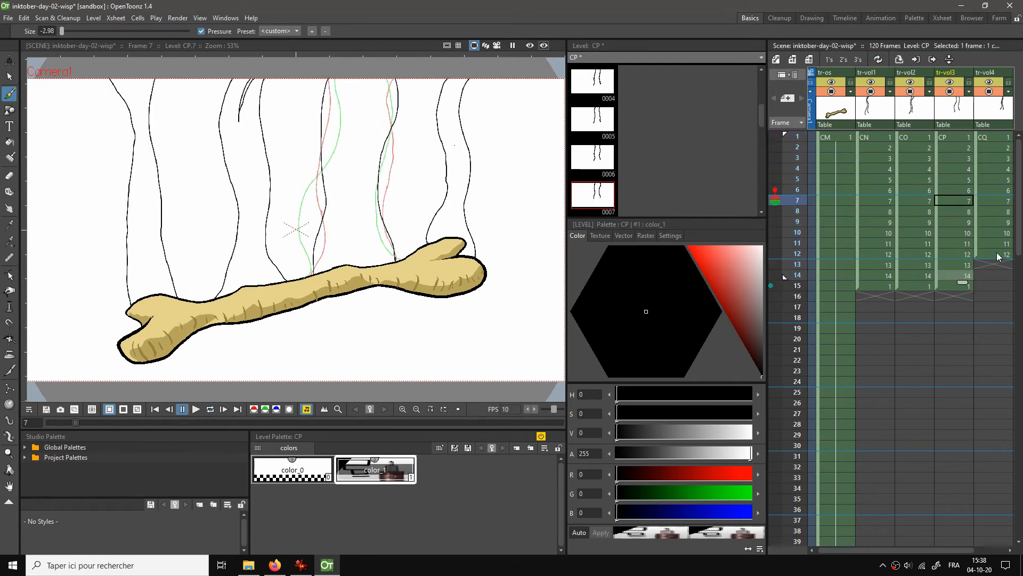
{"action": "left_click", "coordinate": [993, 136]}
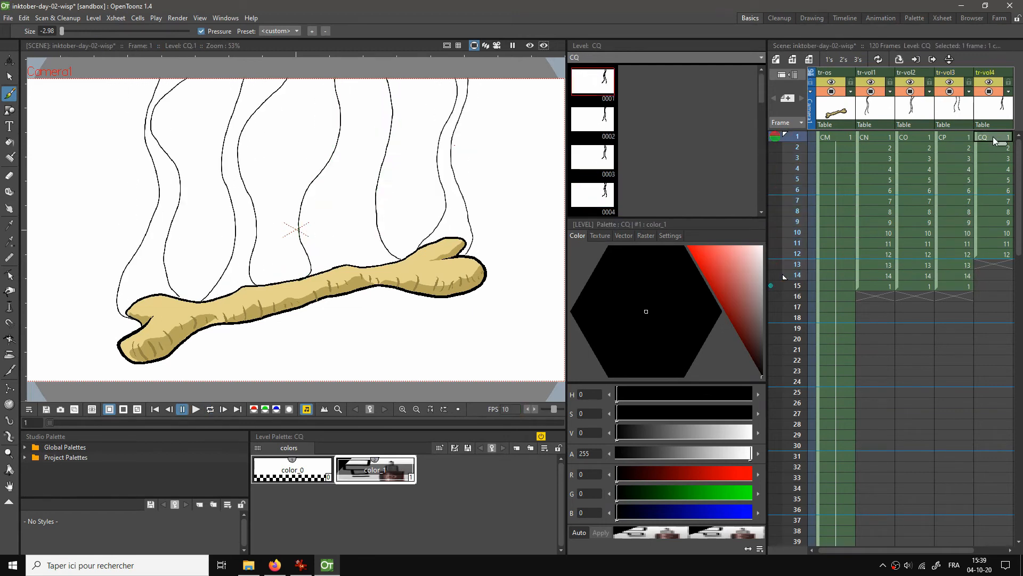
{"action": "left_click", "coordinate": [985, 288]}
{"action": "key", "text": "ctrl+v"}
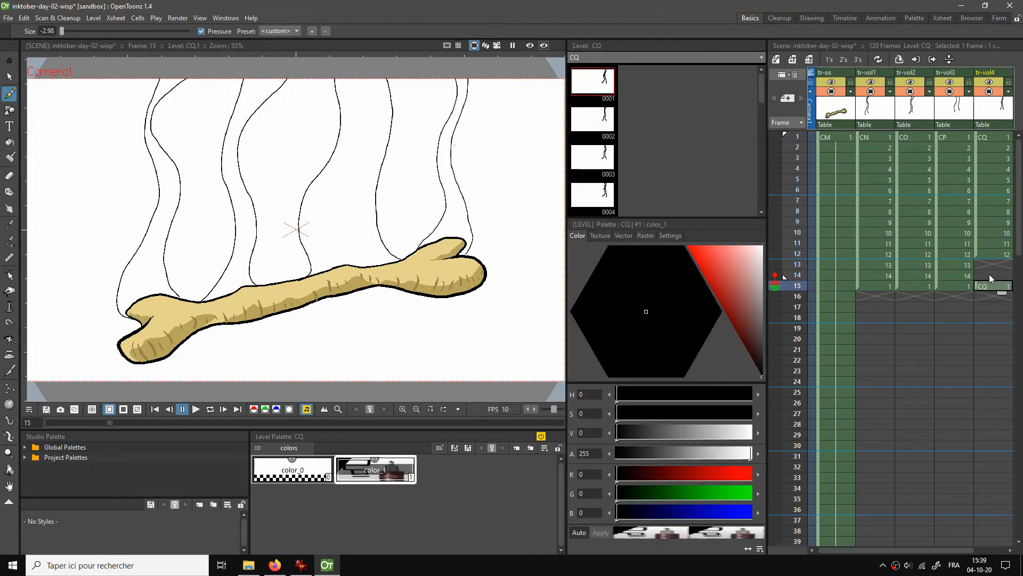
Draw the fourth wisp's two lines on frame 13 of tr-vol4 between the red and green onion skins
{"action": "left_click", "coordinate": [989, 263]}
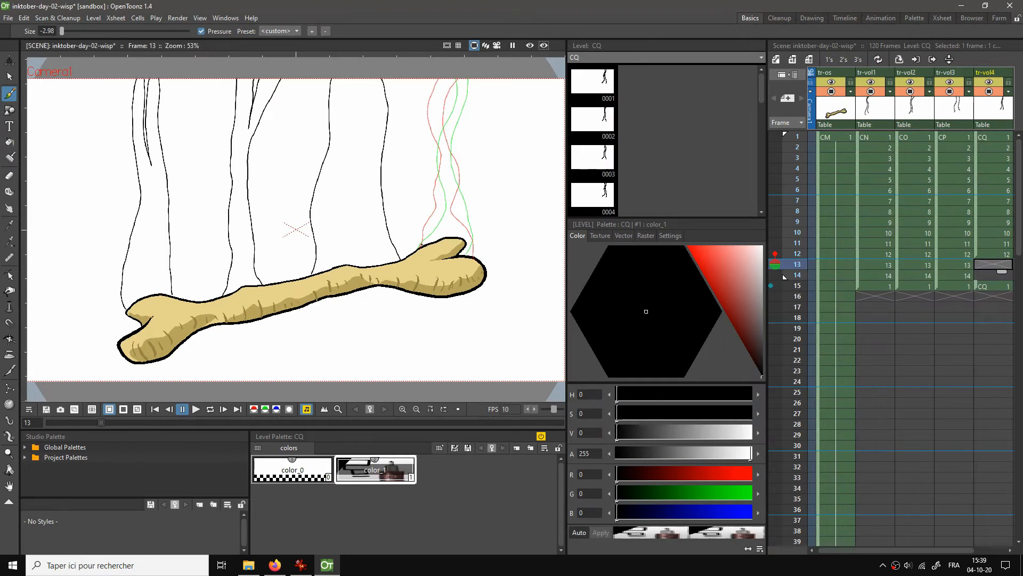
{"action": "left_click_drag", "start_coordinate": [420, 246], "coordinate": [436, 160]}
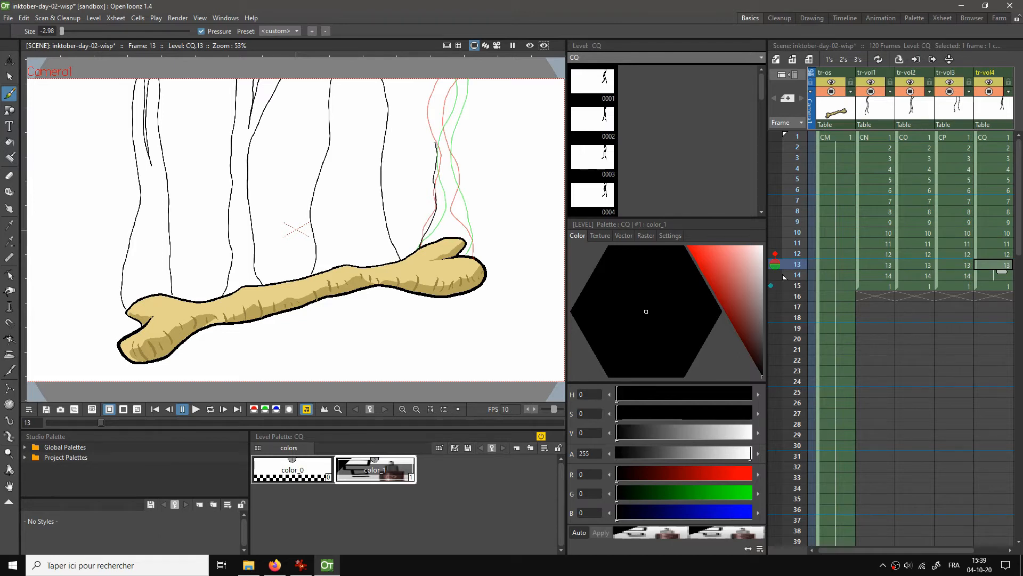
{"action": "left_click_drag", "start_coordinate": [438, 111], "coordinate": [451, 75]}
{"action": "left_click_drag", "start_coordinate": [456, 213], "coordinate": [447, 162]}
{"action": "key", "text": "ctrl+z"}
{"action": "left_click_drag", "start_coordinate": [471, 245], "coordinate": [469, 230]}
{"action": "mouse_move", "coordinate": [455, 168]}
{"action": "left_mouse_down"}
{"action": "mouse_move", "coordinate": [452, 116]}
{"action": "mouse_move", "coordinate": [467, 76]}
{"action": "left_mouse_up"}
Draw the fourth wisp's two in-between lines on frame 14 of tr-vol4, play the loop and return to frame 1
{"action": "left_click", "coordinate": [981, 274]}
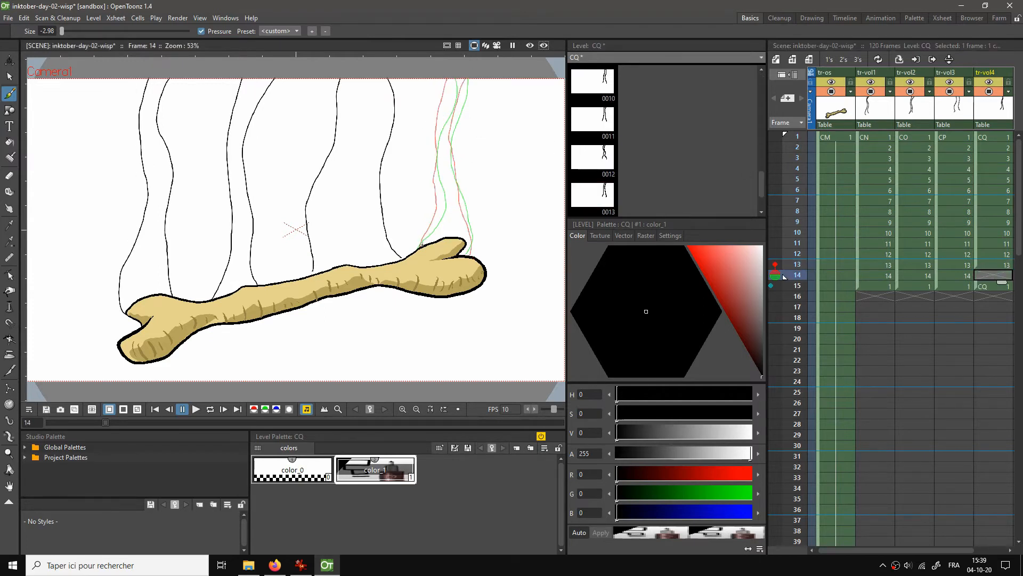
{"action": "left_click_drag", "start_coordinate": [420, 246], "coordinate": [430, 231]}
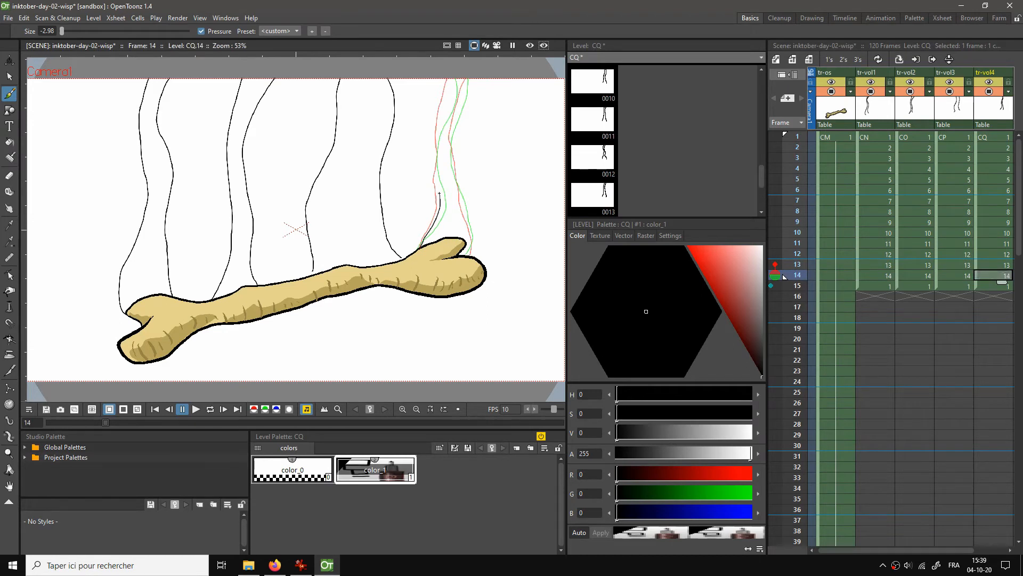
{"action": "left_click_drag", "start_coordinate": [435, 176], "coordinate": [450, 77]}
{"action": "left_click_drag", "start_coordinate": [470, 239], "coordinate": [451, 162]}
{"action": "left_click_drag", "start_coordinate": [456, 110], "coordinate": [465, 87]}
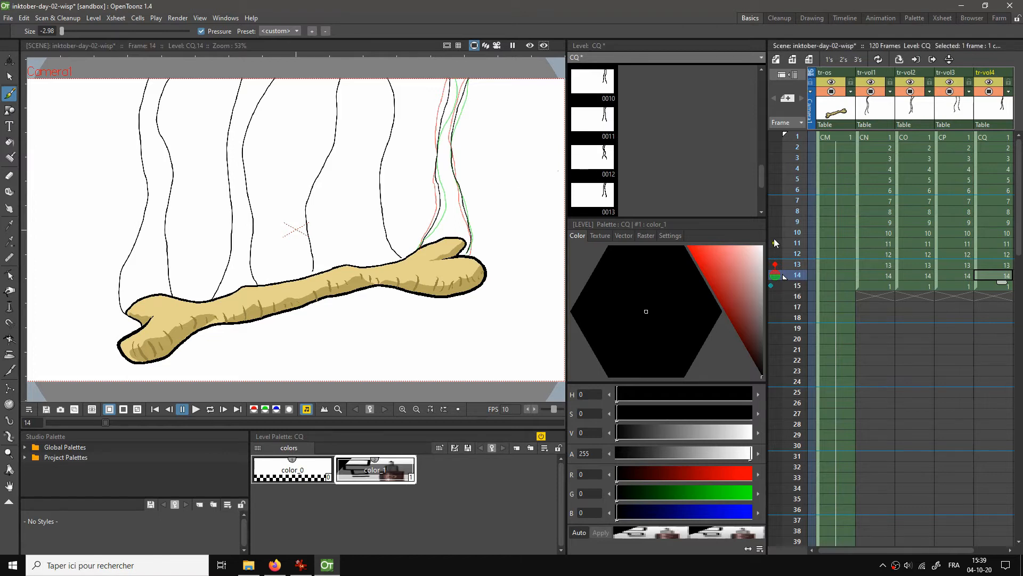
{"action": "double_click", "coordinate": [775, 275]}
{"action": "key", "text": "l"}
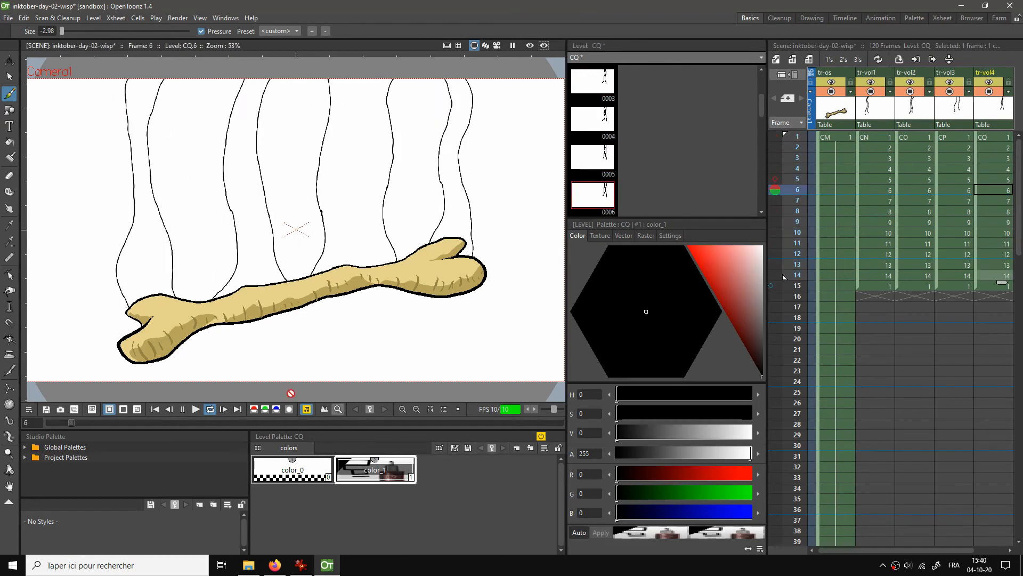
{"action": "left_click", "coordinate": [155, 410]}
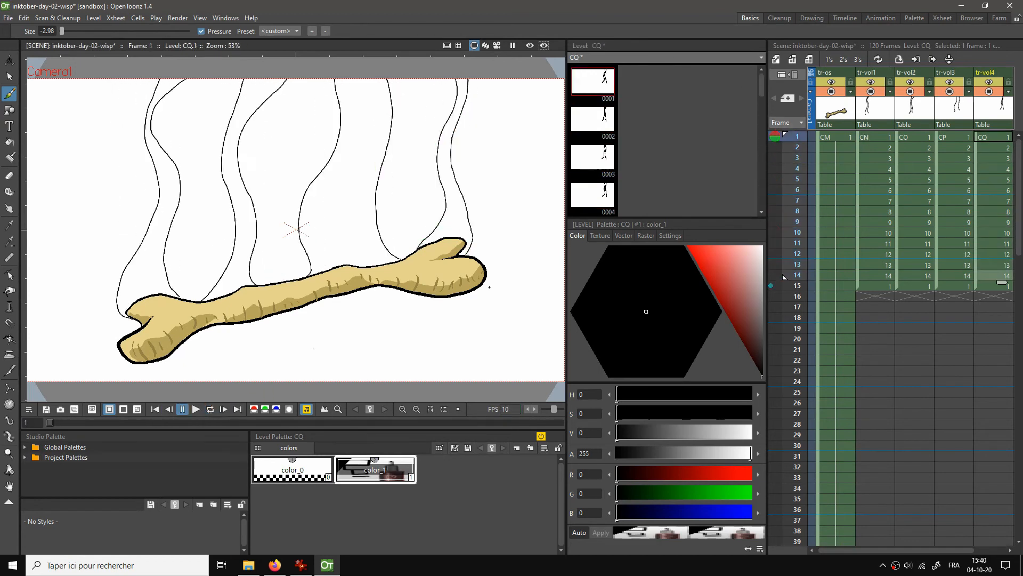
Zoom in on the first wisp in tr-vol1 and remove the previous-frame and frame 15 onion skins
{"action": "left_click", "coordinate": [885, 138]}
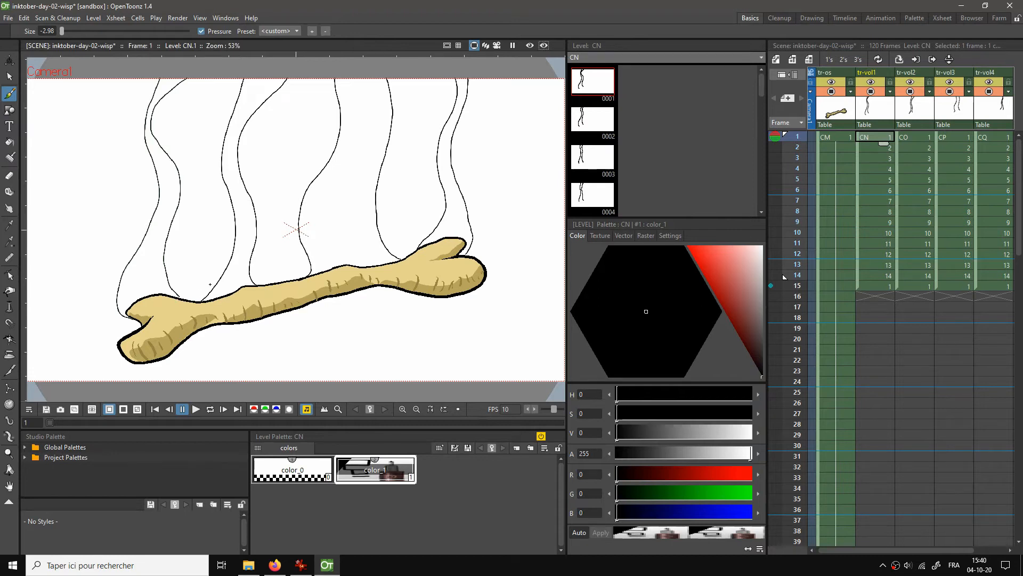
{"action": "key", "text": "shift+space"}
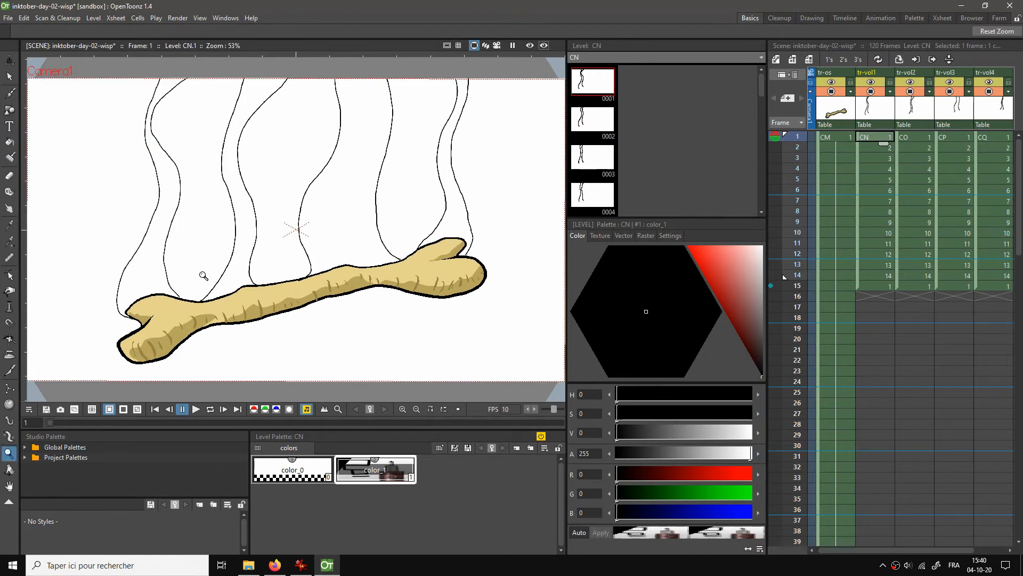
{"action": "left_click_drag", "start_coordinate": [203, 276], "coordinate": [203, 264]}
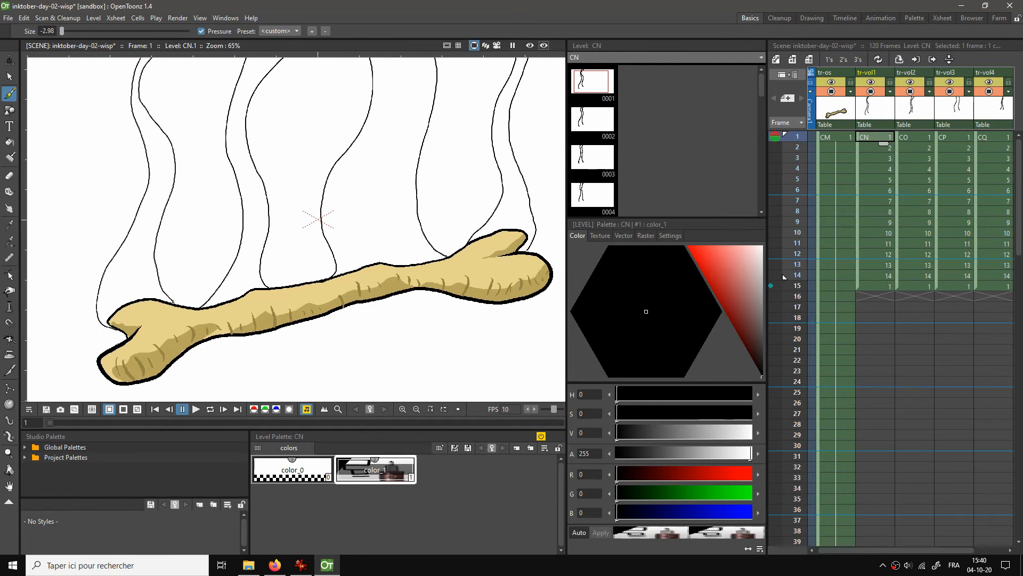
{"action": "key", "text": "period"}
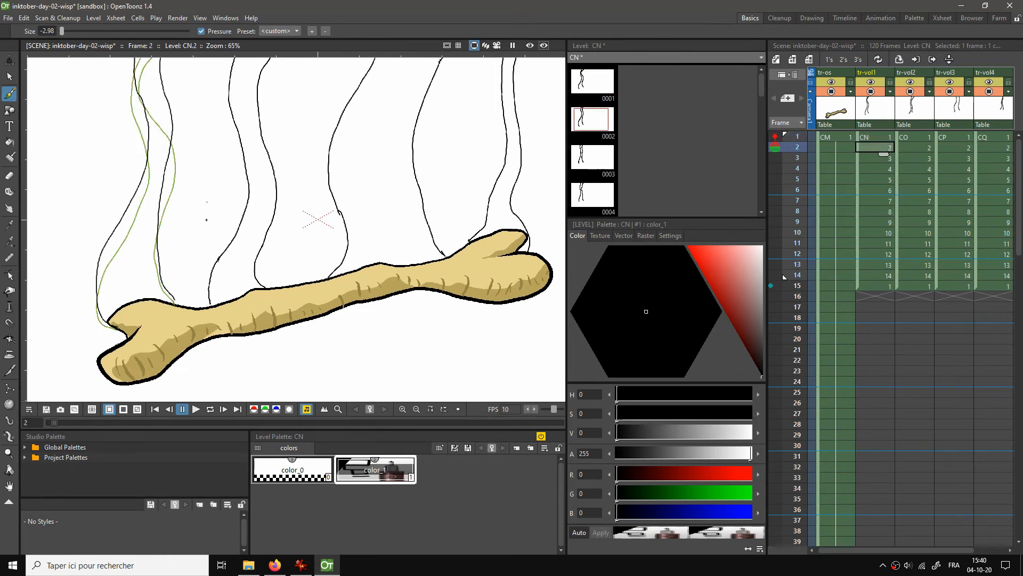
{"action": "left_click", "coordinate": [776, 136]}
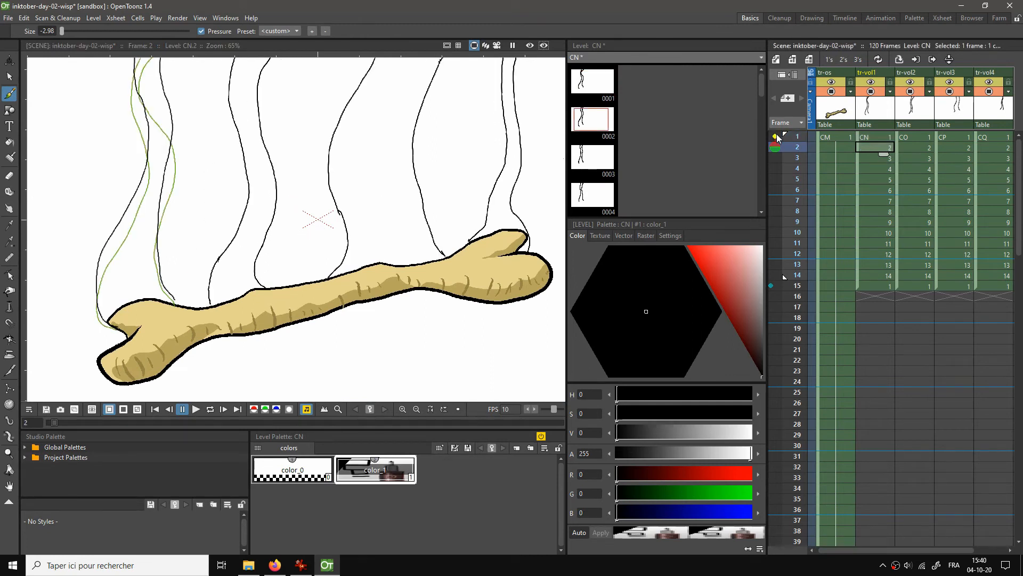
{"action": "left_click", "coordinate": [772, 289]}
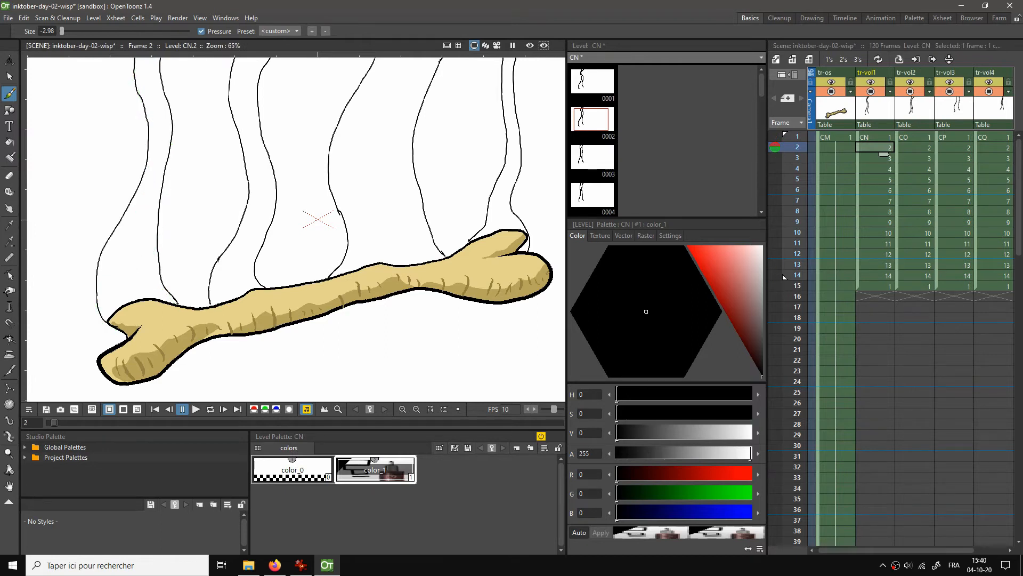
Go through the tr-vol1 drawings frame by frame from frame 3 on, examining the first wisp's lines above the bone
{"action": "key", "text": "period"}
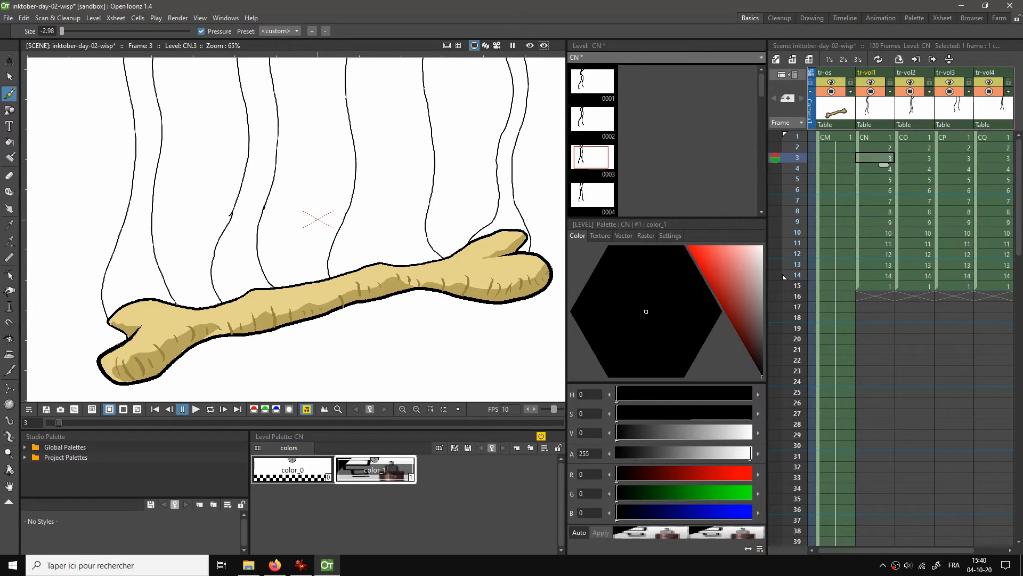
{"action": "key", "text": "period"}
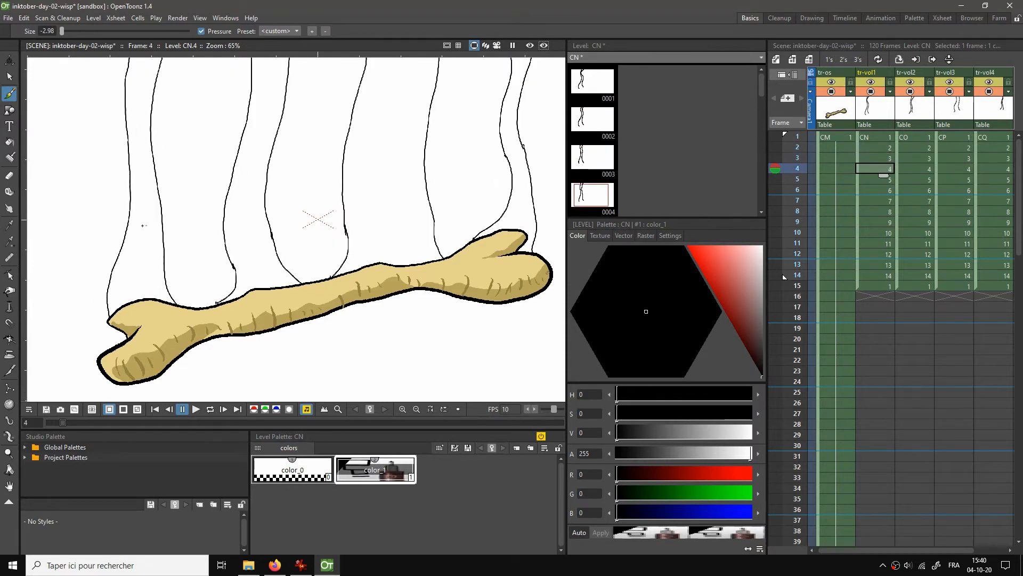
{"action": "key", "text": "period"}
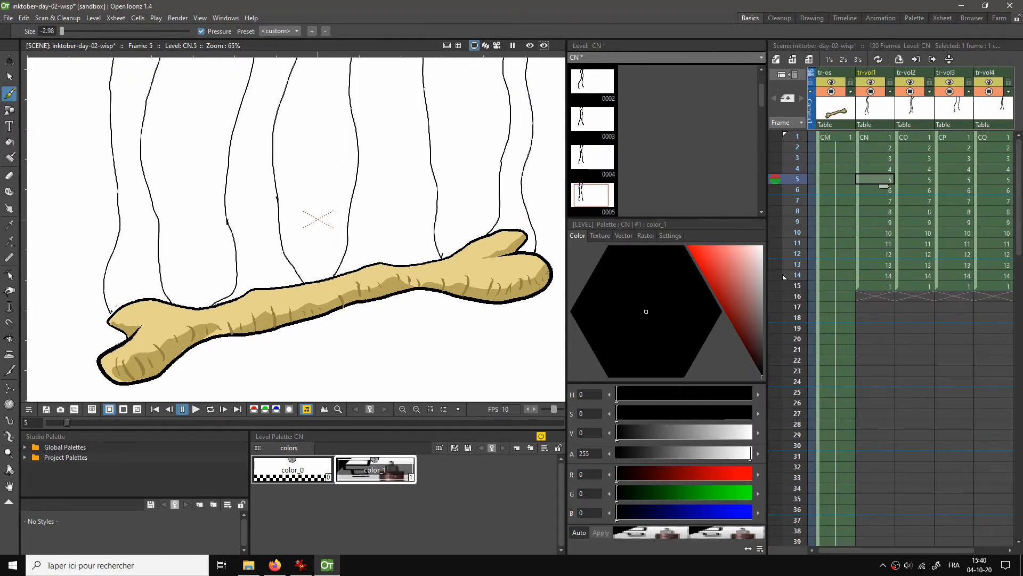
{"action": "key", "text": "period"}
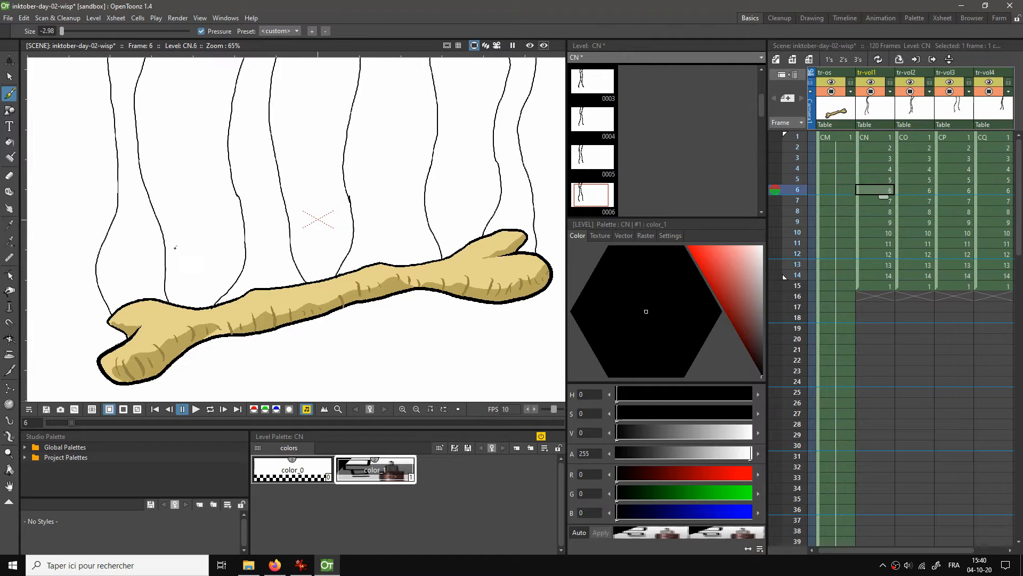
{"action": "key", "text": "period"}
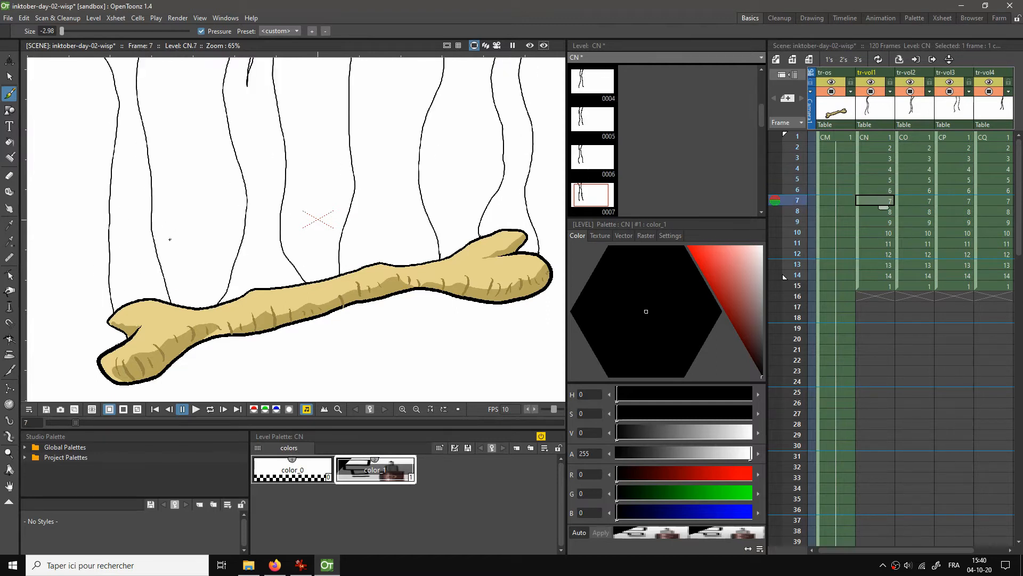
{"action": "left_click_drag", "start_coordinate": [204, 169], "coordinate": [201, 206]}
{"action": "key", "text": "period"}
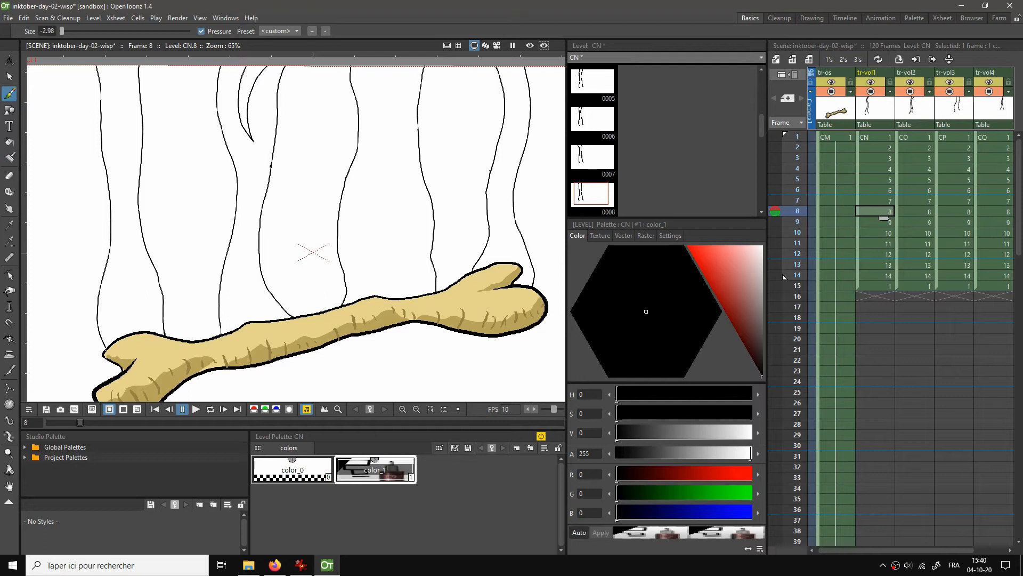
{"action": "key", "text": "period"}
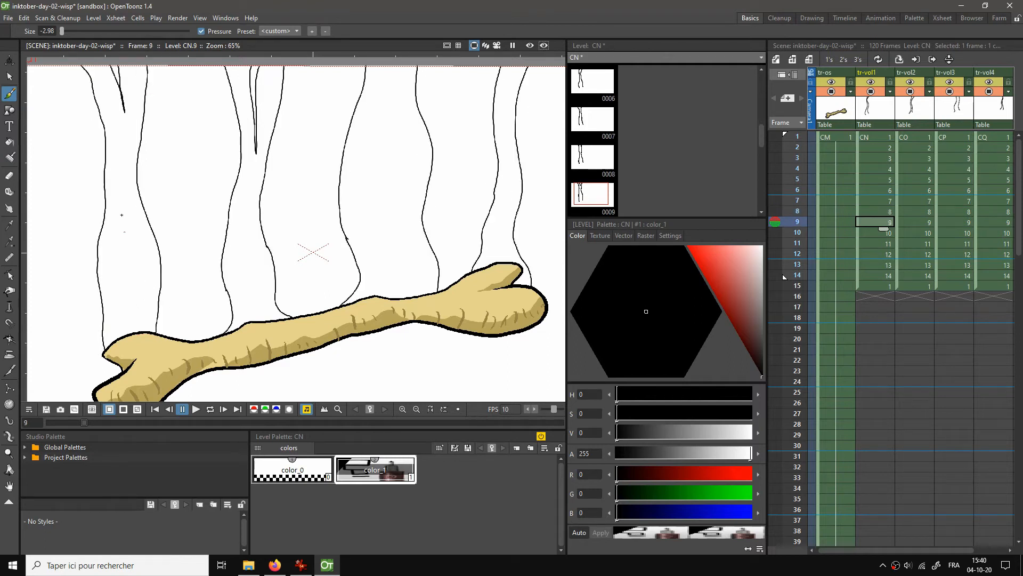
{"action": "key", "text": "period"}
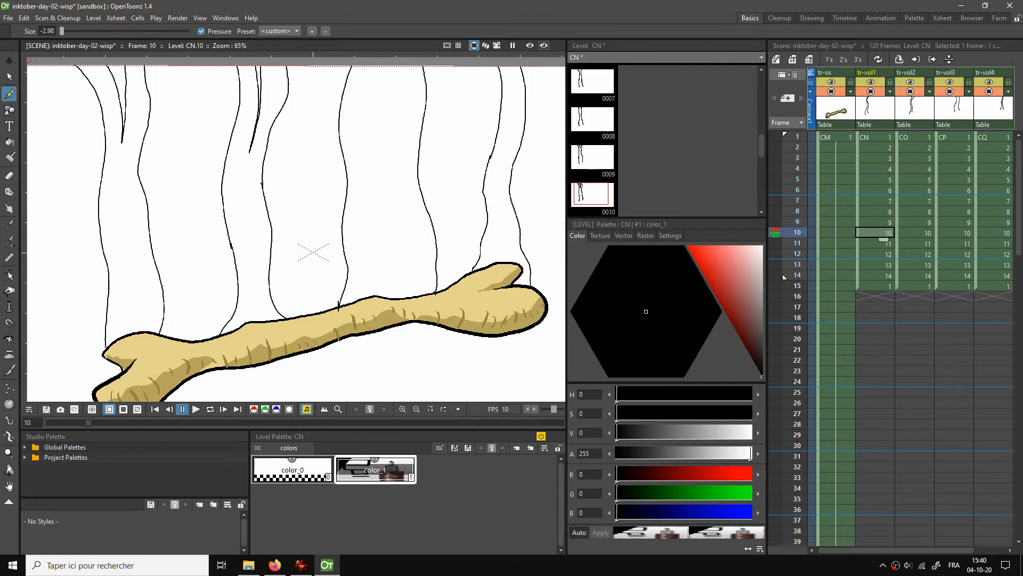
{"action": "key", "text": "period"}
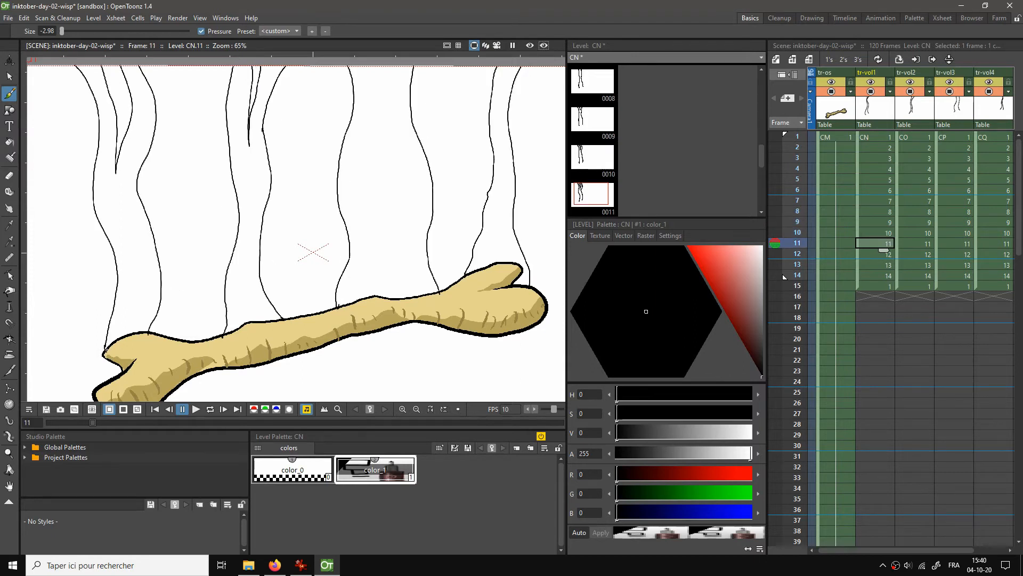
{"action": "key", "text": "period"}
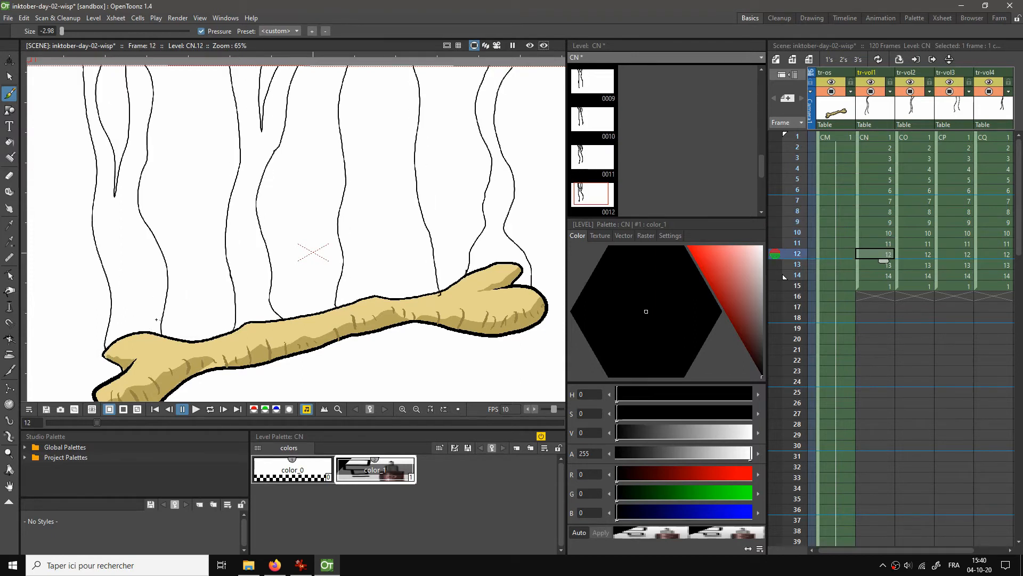
{"action": "key", "text": "period"}
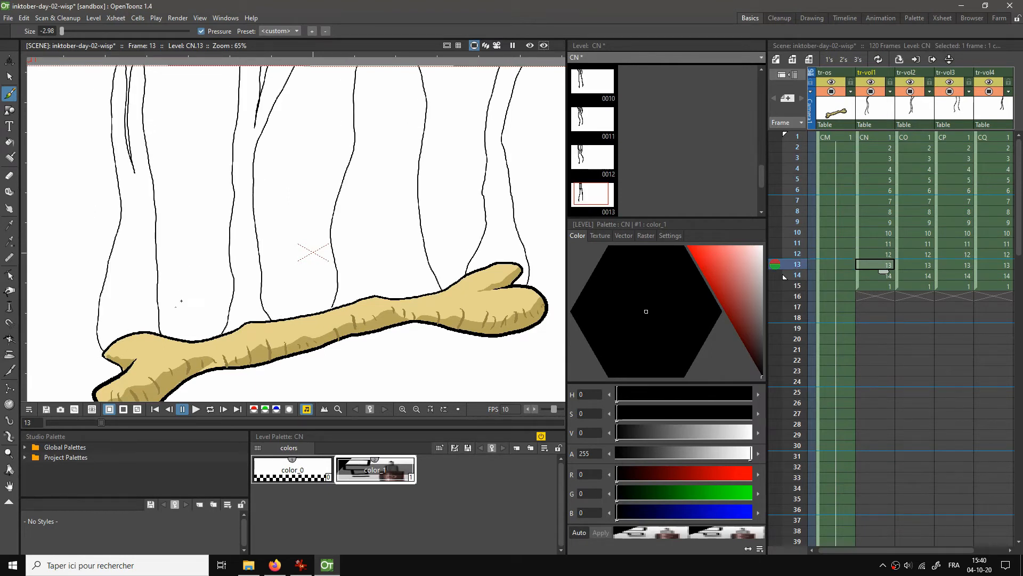
{"action": "key", "text": "period"}
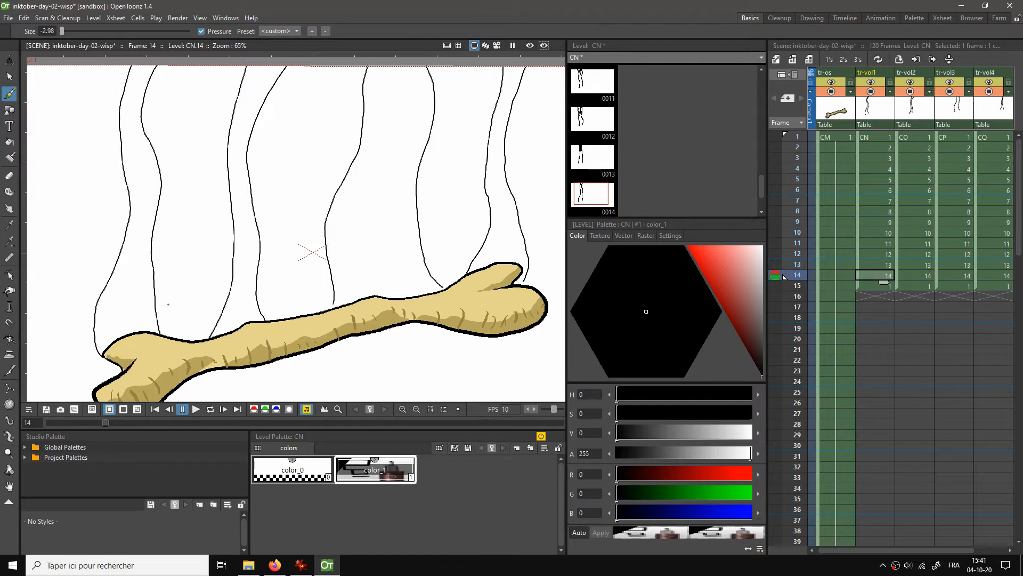
{"action": "key", "text": "period"}
{"action": "key", "text": "period"}
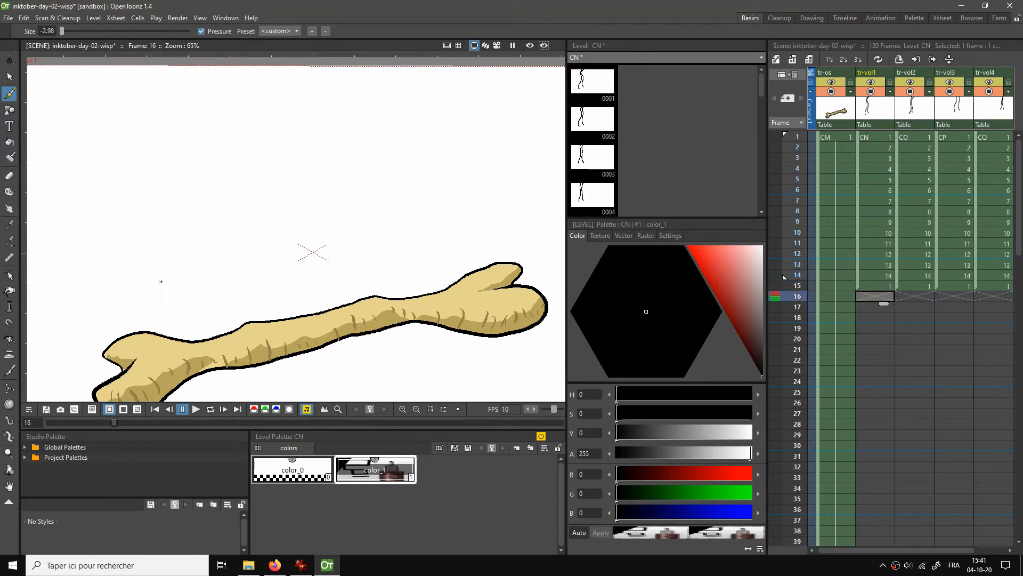
Delete the repeated first drawings on frame 15 of tr-vol1, tr-vol2, tr-vol3 and tr-vol4
{"action": "key", "text": "comma"}
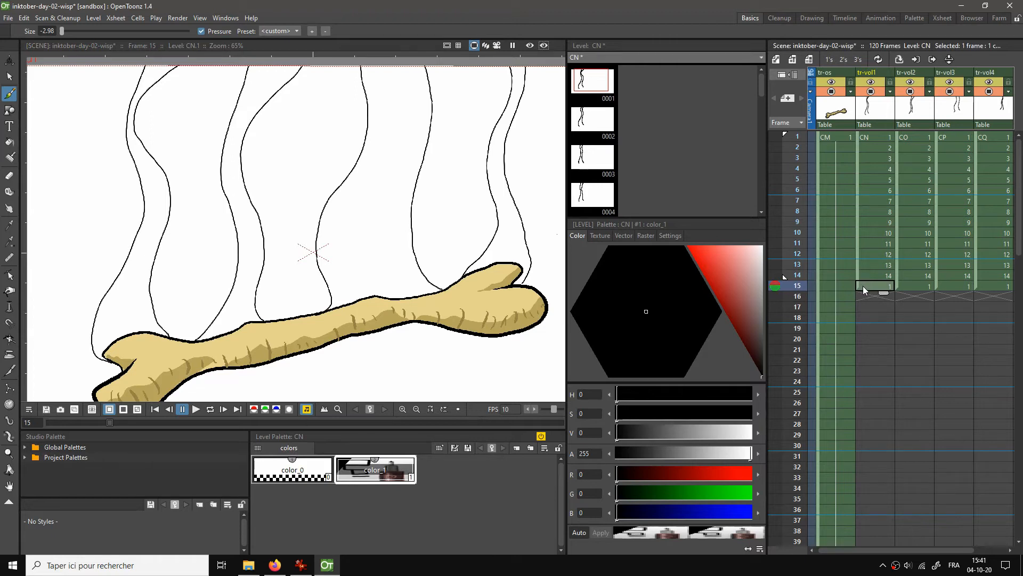
{"action": "key", "text": "Delete"}
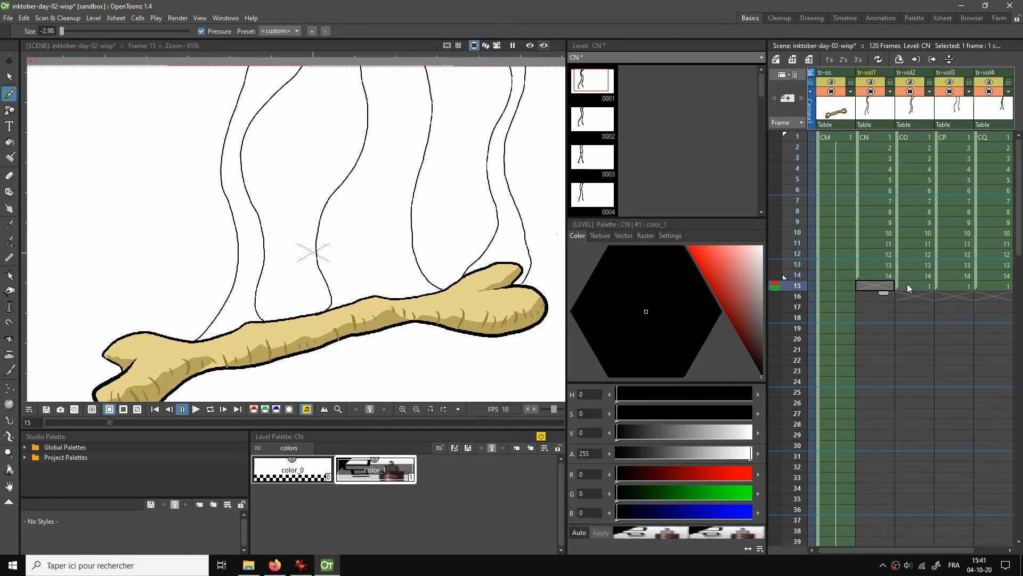
{"action": "left_click", "coordinate": [908, 289]}
{"action": "key", "text": "Delete"}
{"action": "left_click", "coordinate": [951, 287]}
{"action": "key", "text": "Delete"}
{"action": "left_click", "coordinate": [985, 287]}
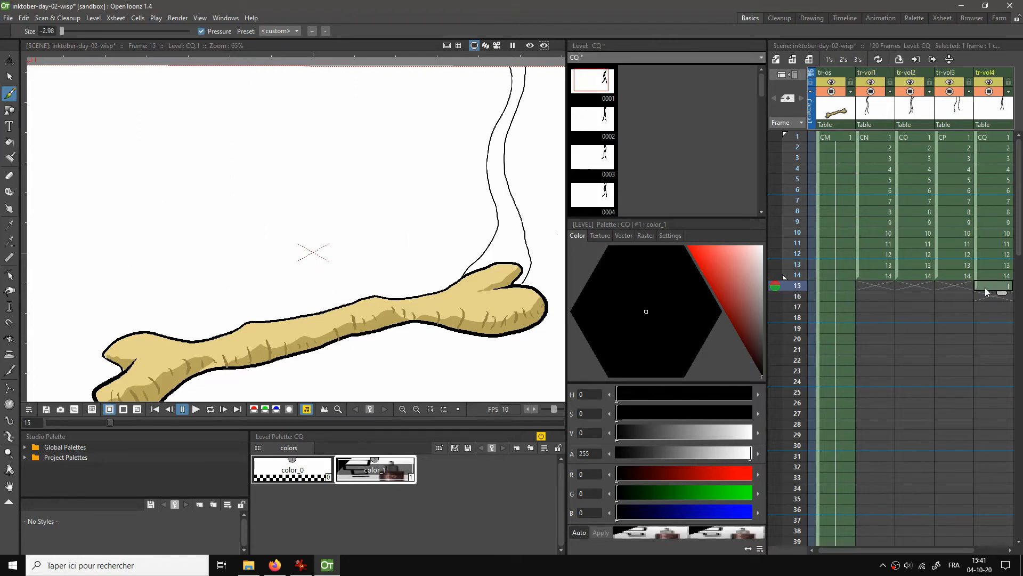
{"action": "key", "text": "Delete"}
Delete the bone's held cells from frame 15 to frame 120 in the tr-os column
{"action": "left_click", "coordinate": [827, 284]}
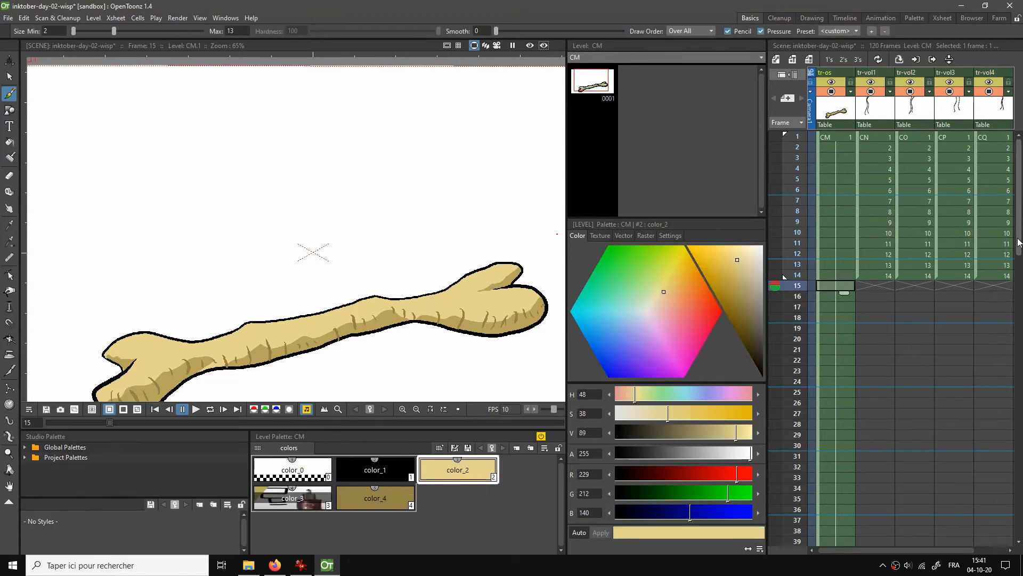
{"action": "left_click_drag", "start_coordinate": [1014, 256], "coordinate": [967, 518]}
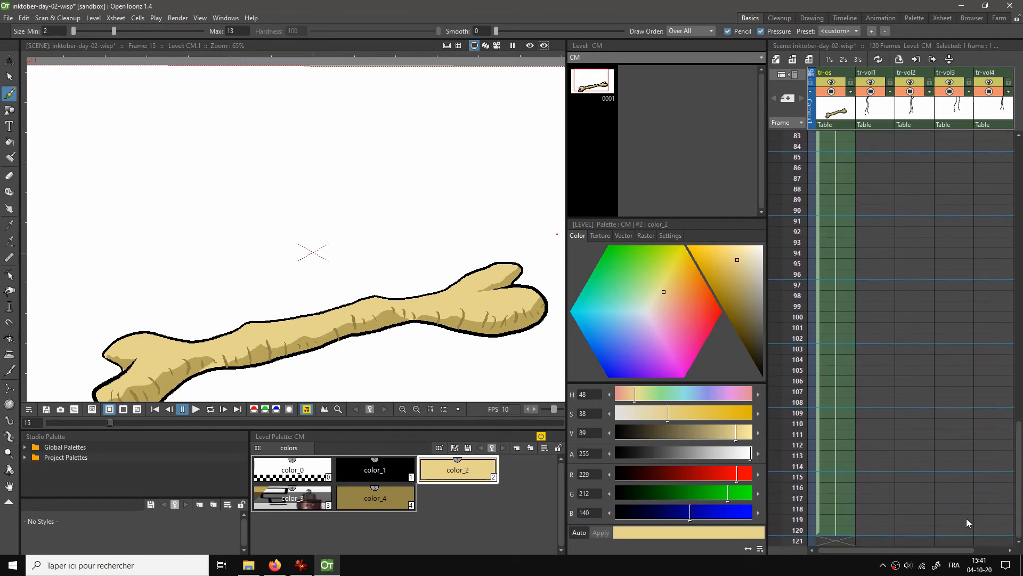
{"action": "left_click", "coordinate": [831, 531], "text": "shift"}
{"action": "key", "text": "Delete"}
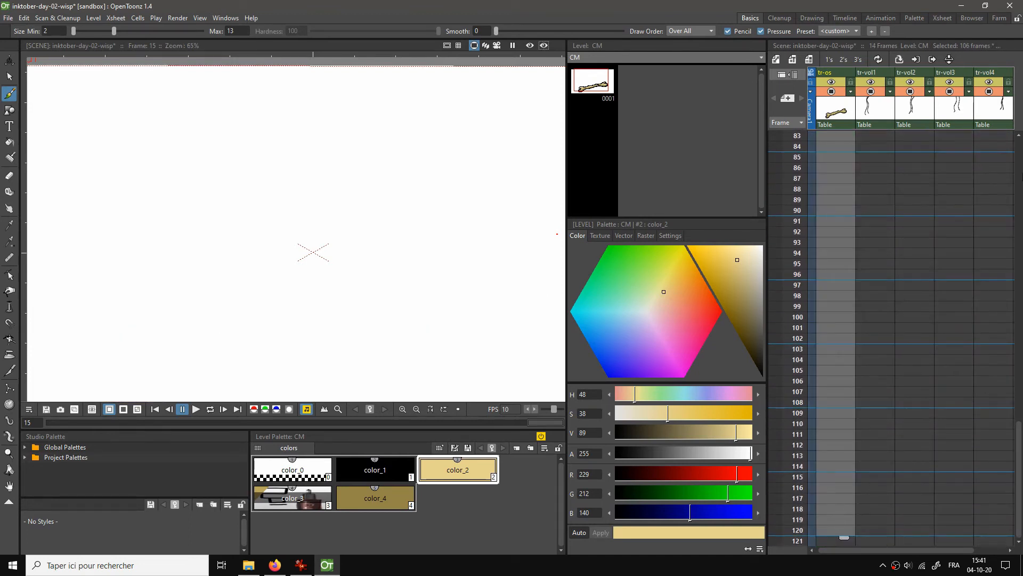
Check frame 14 of tr-os and tr-vol1, and return to frame 1 of tr-vol2
{"action": "left_click", "coordinate": [1020, 169]}
{"action": "left_click", "coordinate": [1021, 170]}
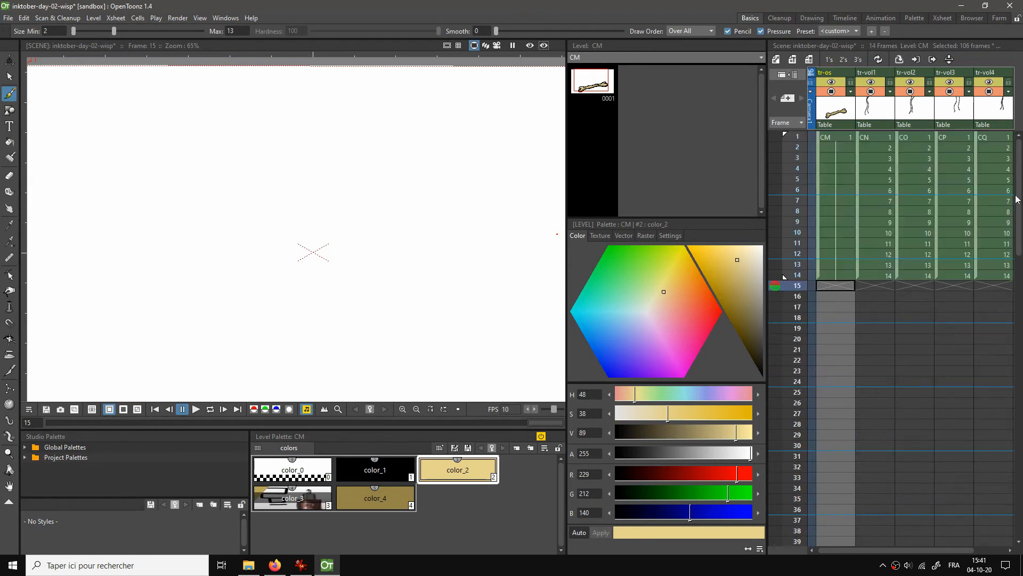
{"action": "left_click", "coordinate": [832, 277]}
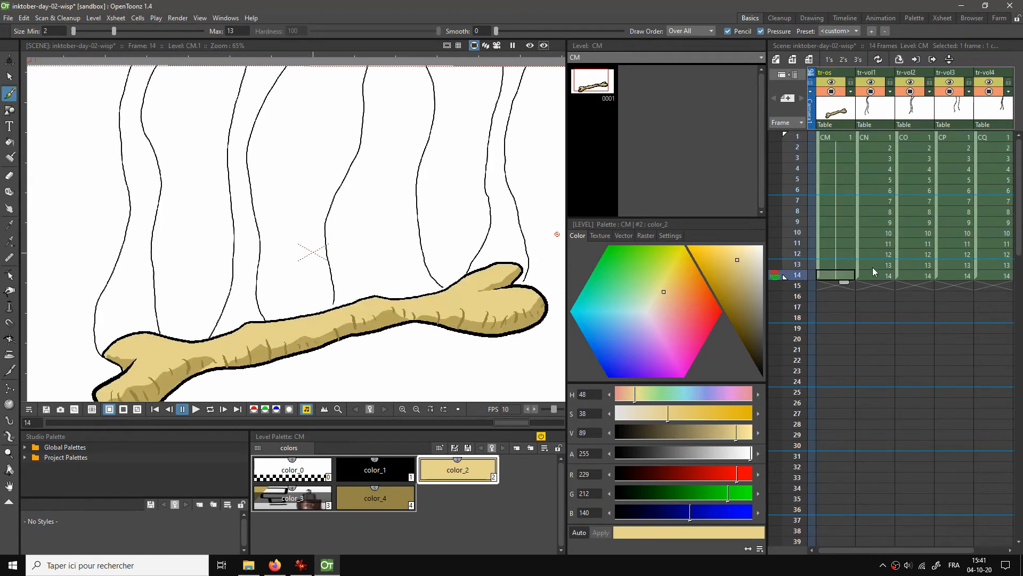
{"action": "left_click", "coordinate": [874, 275]}
{"action": "left_click", "coordinate": [918, 138]}
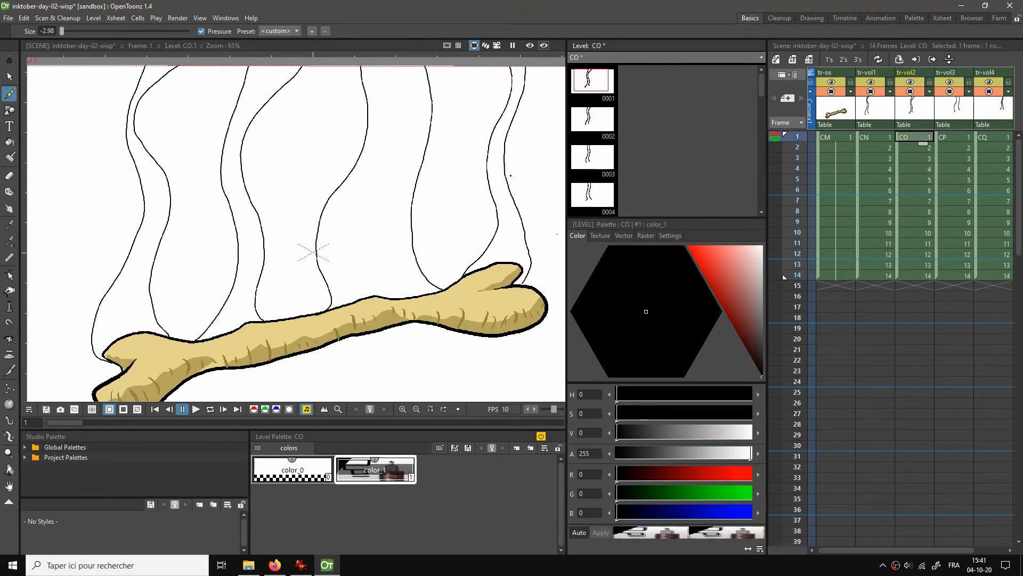
Reset the viewer, and frame the bone and the lower wisps at about 70% zoom
{"action": "key", "text": "space"}
{"action": "left_click_drag", "start_coordinate": [297, 194], "coordinate": [279, 206]}
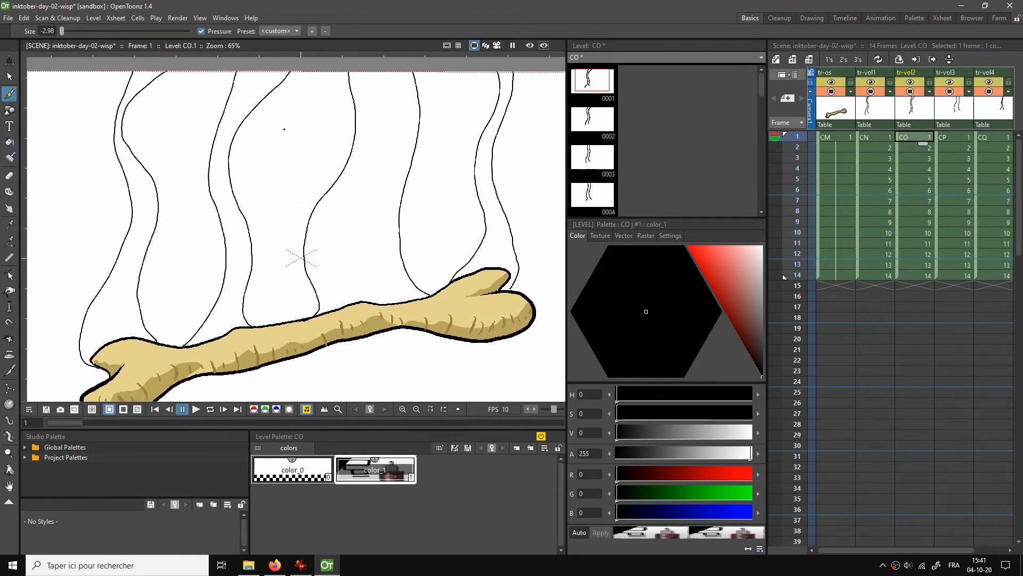
{"action": "right_click", "coordinate": [293, 160]}
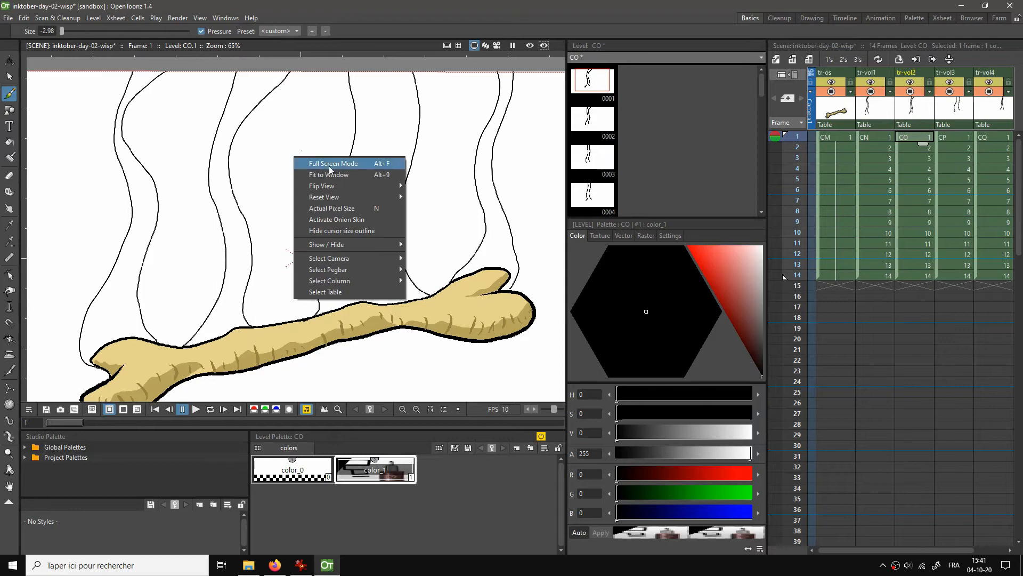
{"action": "mouse_move", "coordinate": [383, 186]}
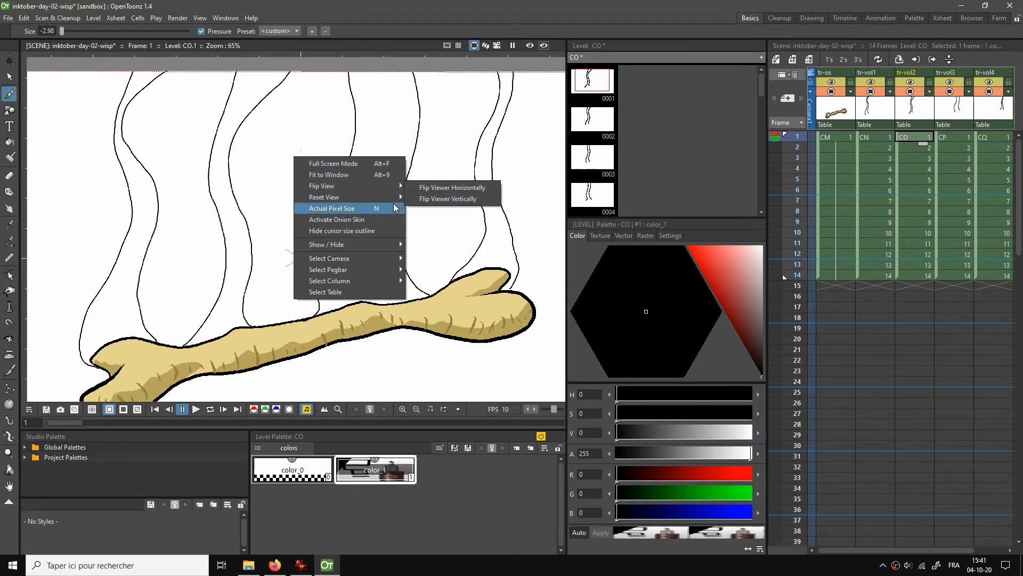
{"action": "left_click", "coordinate": [429, 198]}
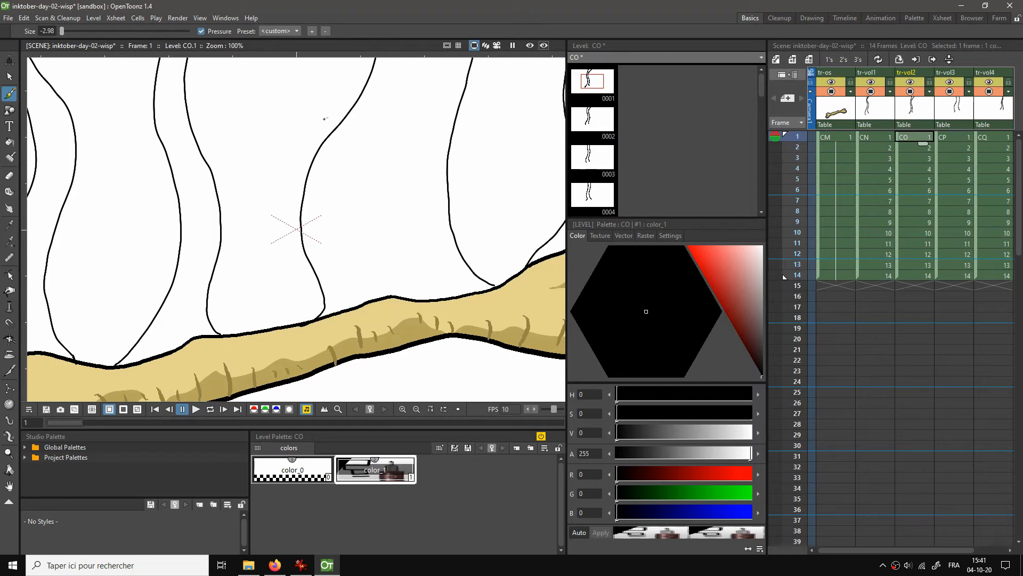
{"action": "scroll", "coordinate": [288, 197], "scroll_direction": "down", "scroll_amount": 3}
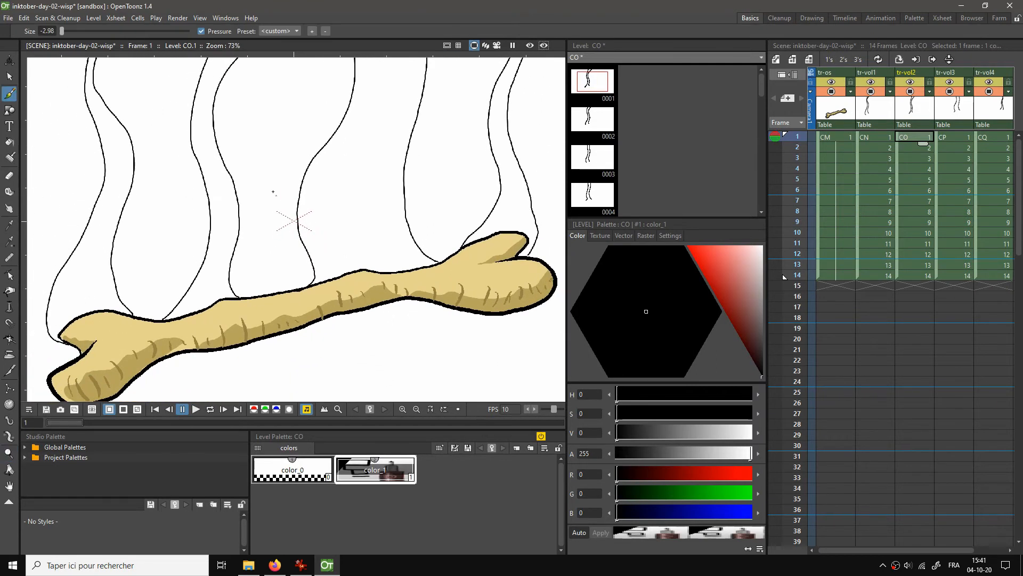
{"action": "key", "text": "space"}
{"action": "mouse_move", "coordinate": [267, 190]}
{"action": "left_mouse_down"}
{"action": "mouse_move", "coordinate": [279, 227]}
{"action": "mouse_move", "coordinate": [276, 209]}
{"action": "mouse_move", "coordinate": [336, 163]}
{"action": "mouse_move", "coordinate": [293, 180]}
{"action": "left_mouse_up"}
{"action": "key", "text": "shift+space"}
{"action": "key", "text": "space"}
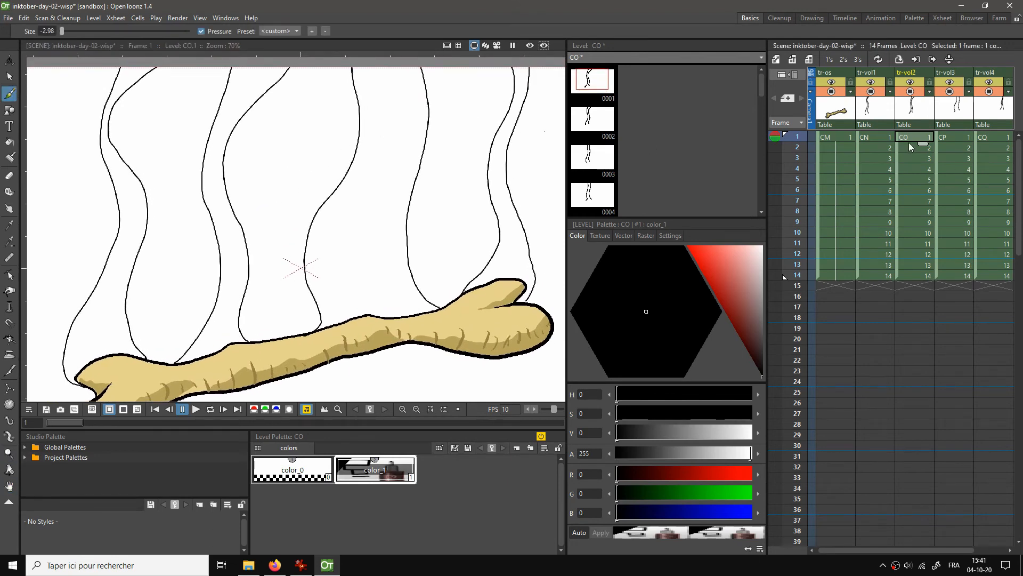
Go through frames 1 to 4 of tr-vol2, checking the second wisp's lines where they meet the bone
{"action": "left_click", "coordinate": [913, 148]}
{"action": "left_click", "coordinate": [914, 139]}
{"action": "key", "text": "Down"}
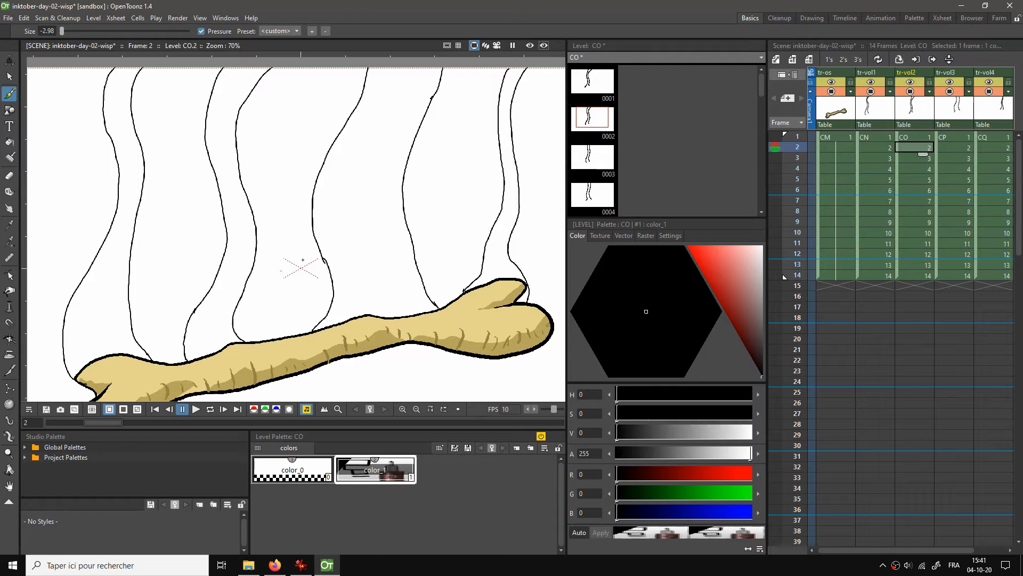
{"action": "key", "text": "Down"}
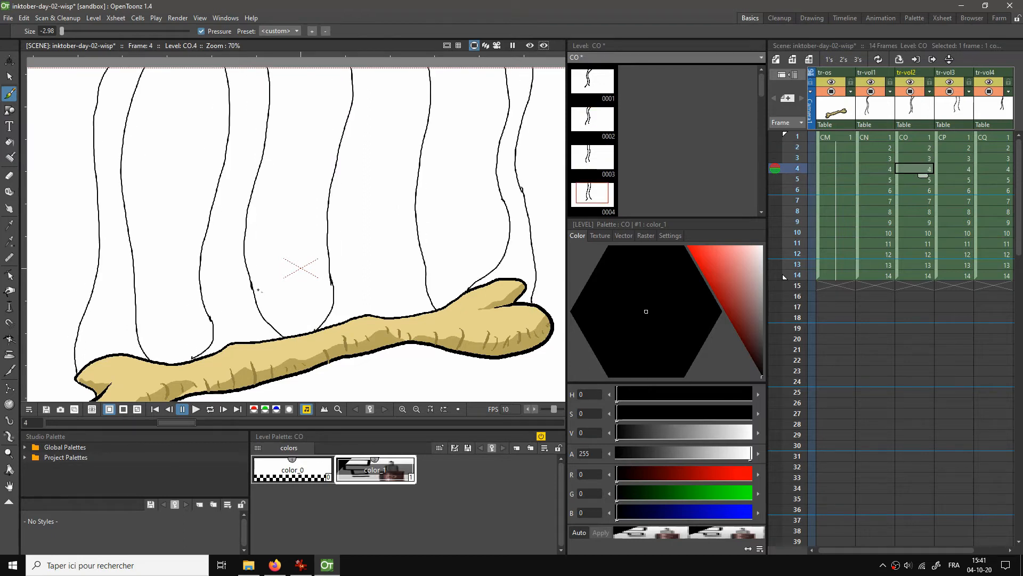
{"action": "key", "text": "e"}
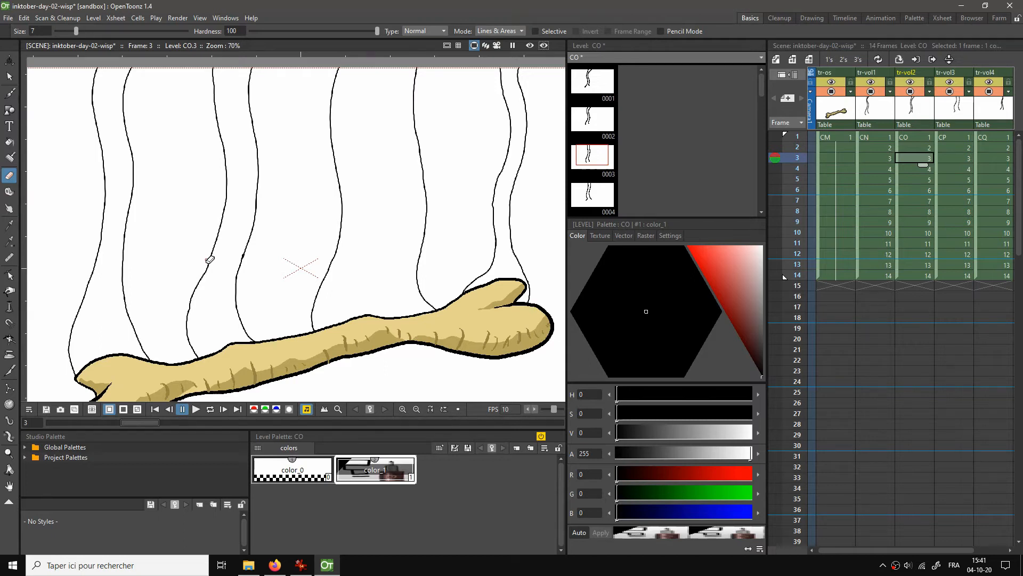
{"action": "key", "text": "."}
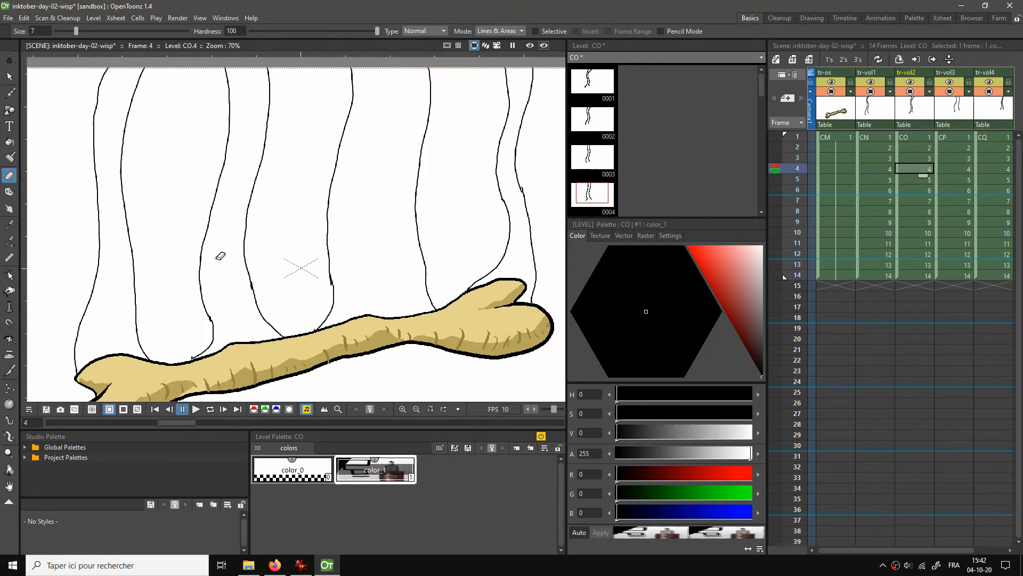
{"action": "key", "text": "b"}
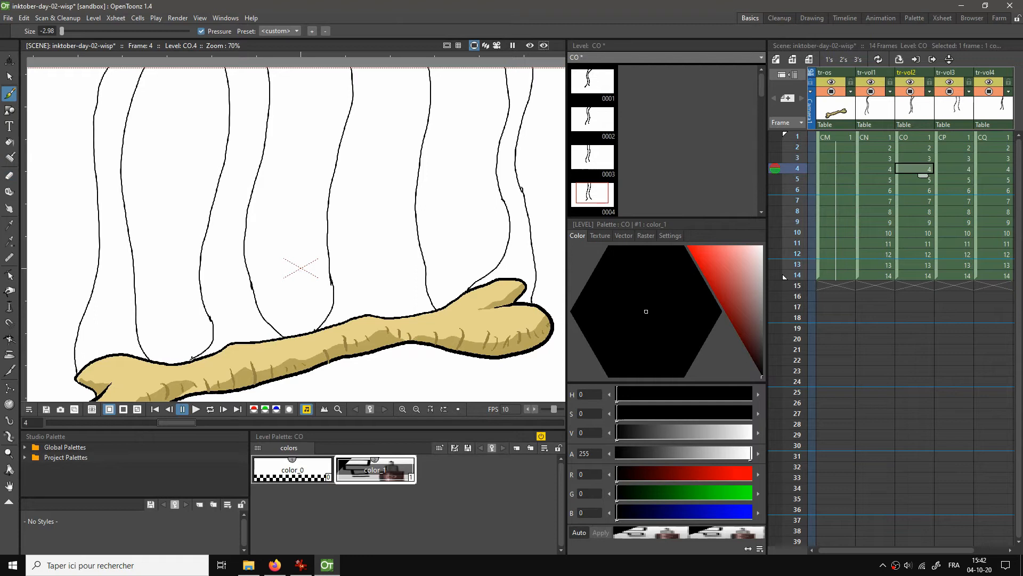
Examine the second wisp's drawings in tr-vol2 frame by frame from frame 5 to 14, ending back on frame 1
{"action": "key", "text": "."}
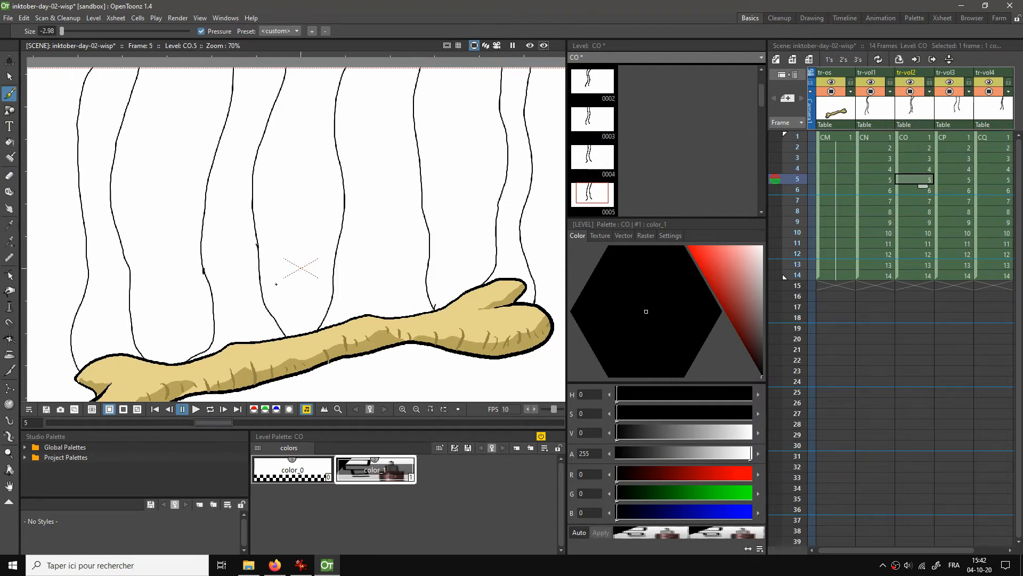
{"action": "key", "text": "."}
{"action": "key", "text": "."}
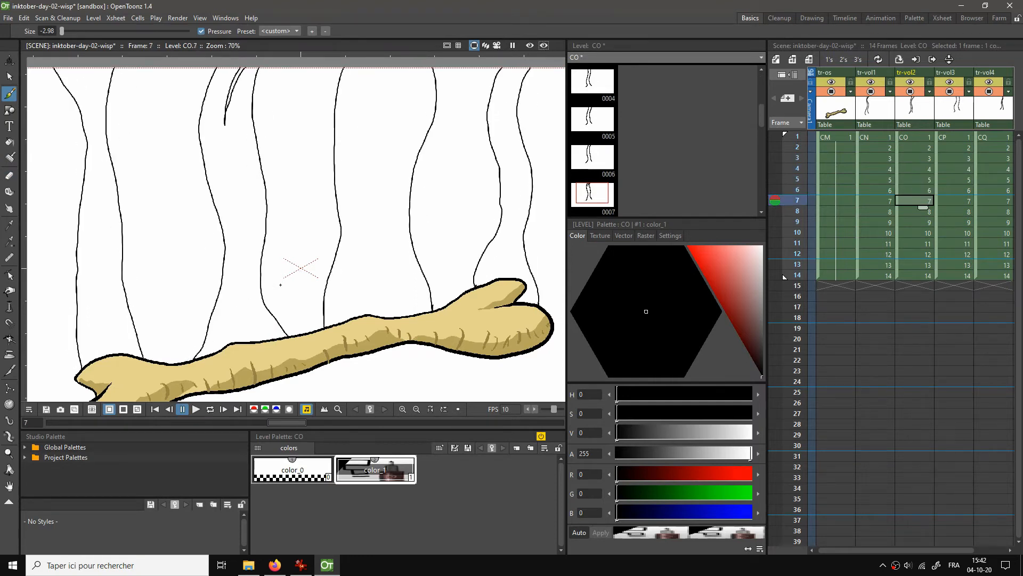
{"action": "key", "text": "."}
{"action": "key", "text": "."}
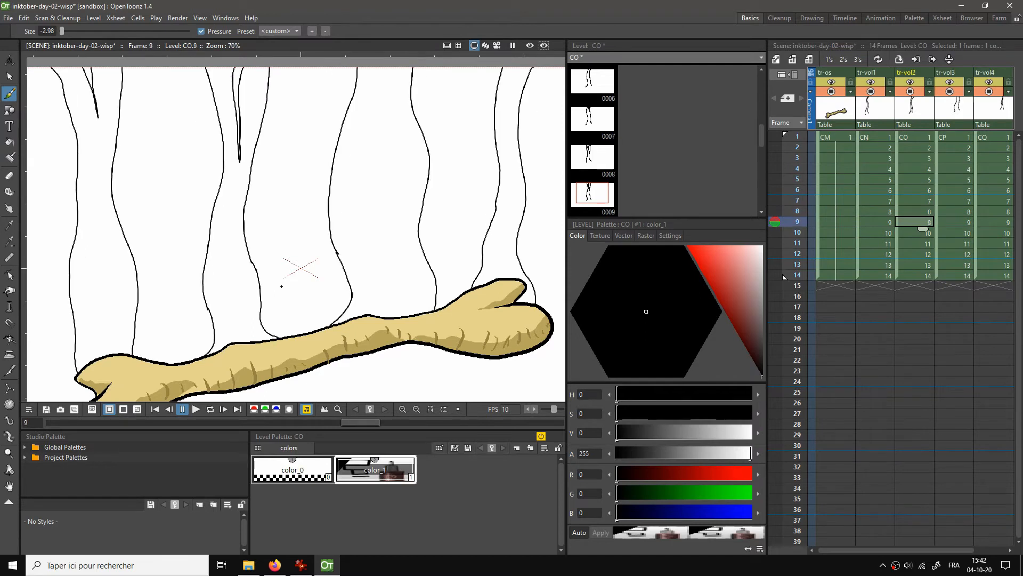
{"action": "key", "text": "."}
{"action": "key", "text": "."}
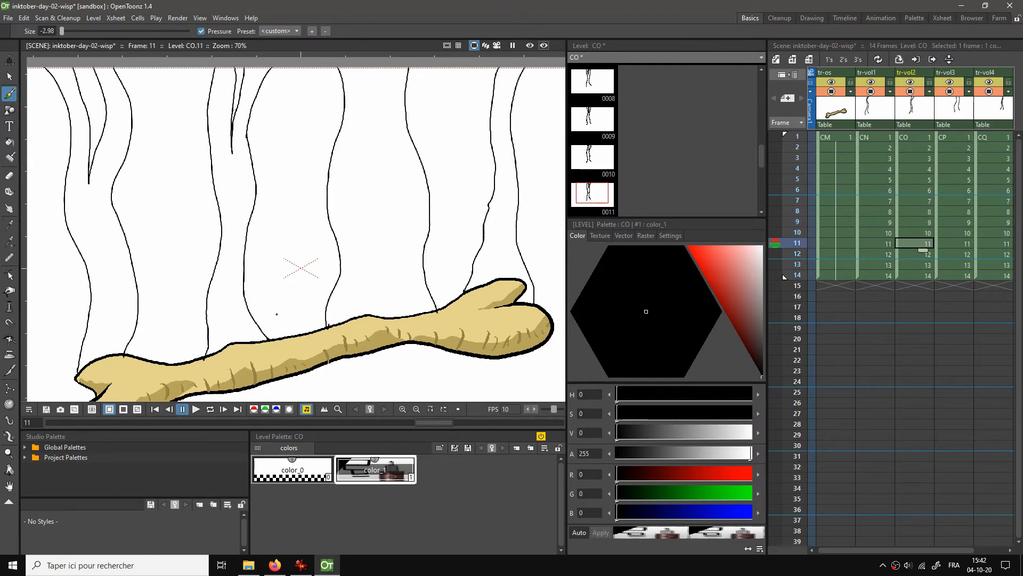
{"action": "key", "text": "."}
{"action": "key", "text": "."}
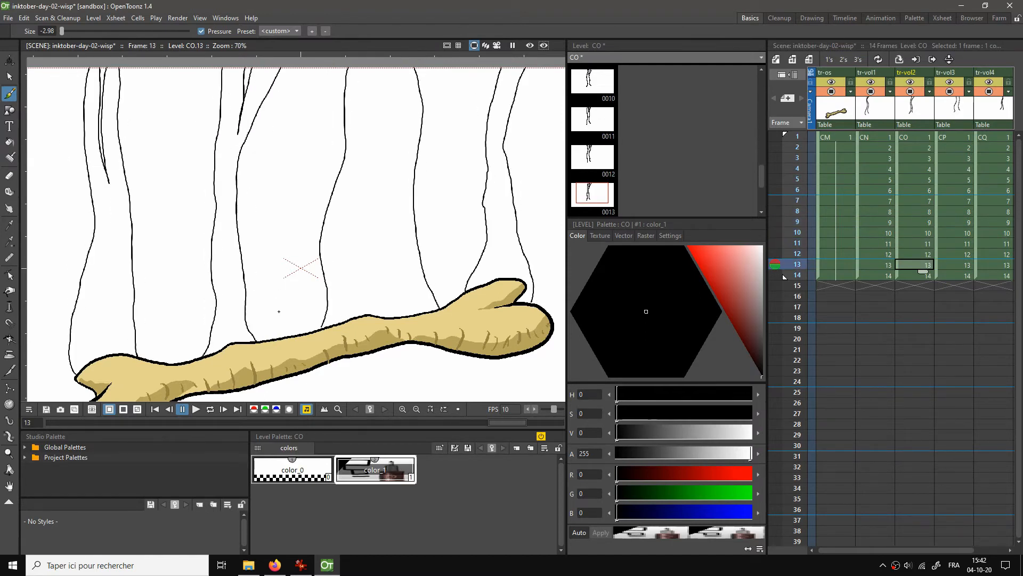
{"action": "key", "text": "."}
{"action": "key", "text": "."}
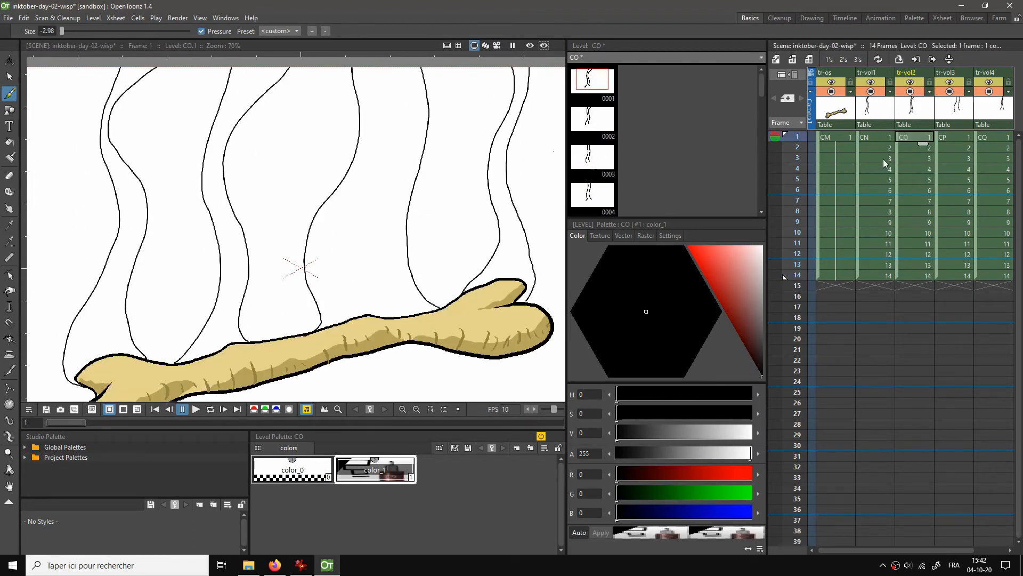
Check the third wisp in tr-vol3 from frame 1, and erase the stray end of its right line at the bone on frame 5
{"action": "left_click", "coordinate": [953, 136]}
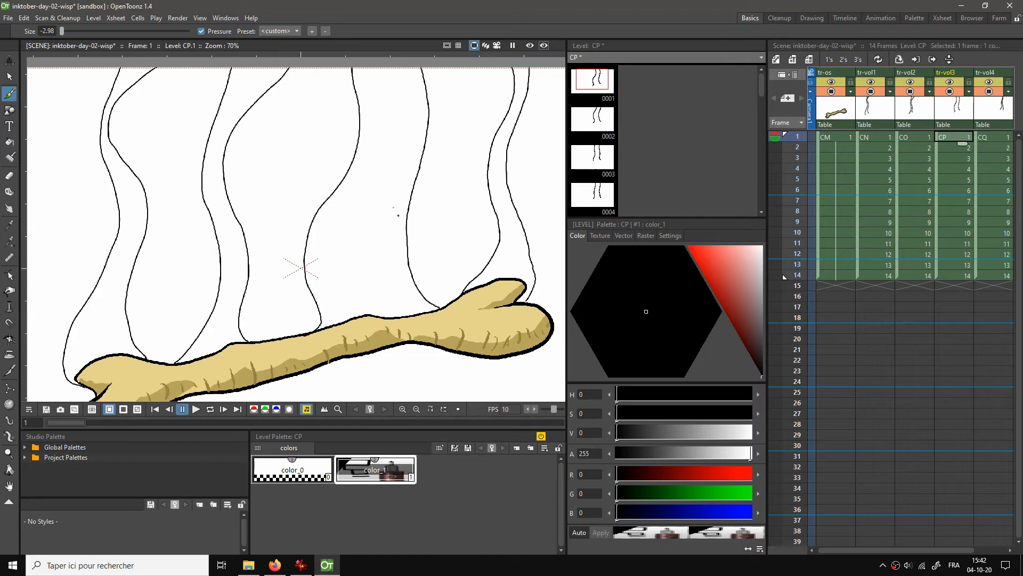
{"action": "key", "text": "."}
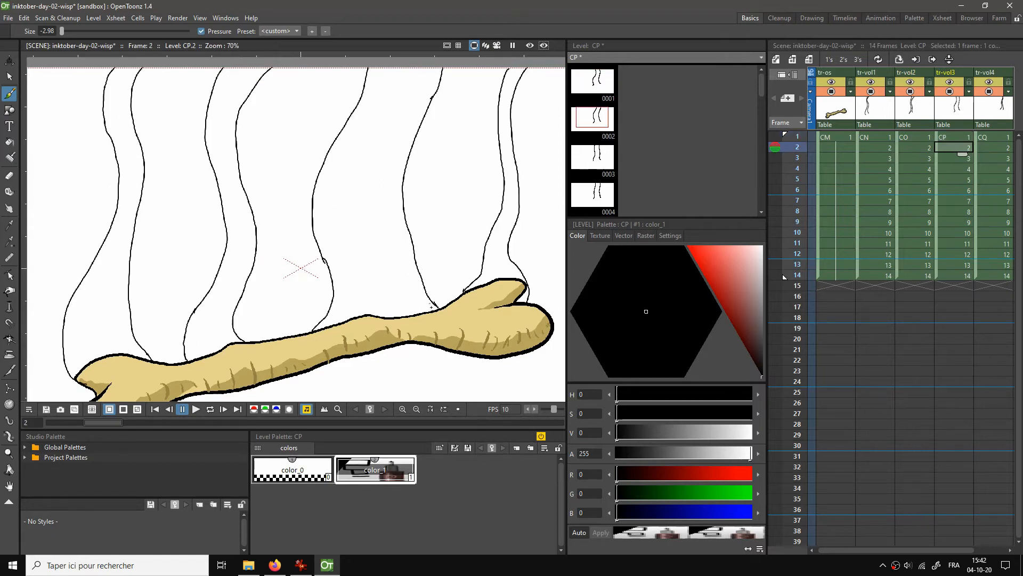
{"action": "key", "text": "."}
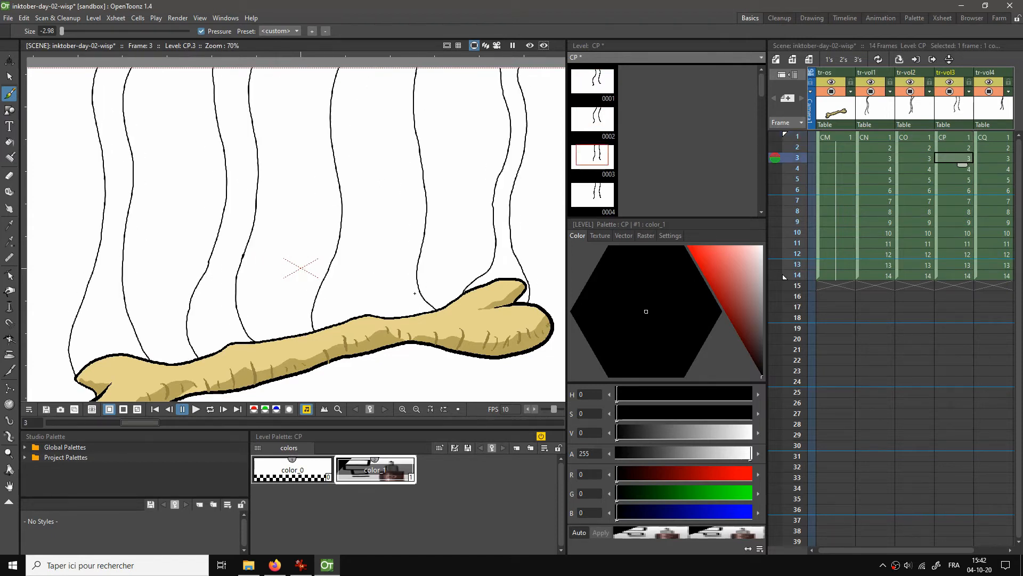
{"action": "key", "text": "."}
{"action": "key", "text": "."}
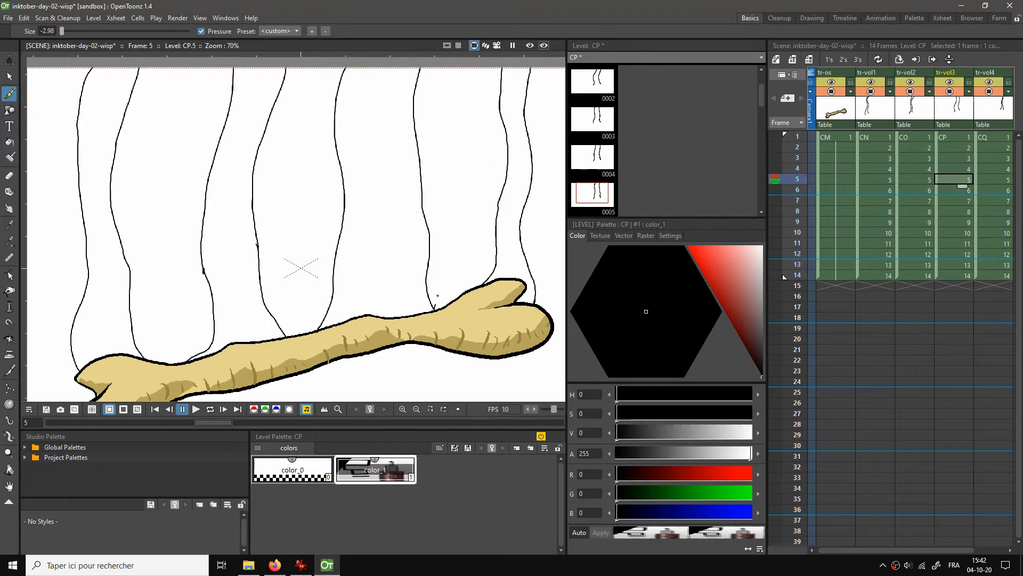
{"action": "key", "text": "a"}
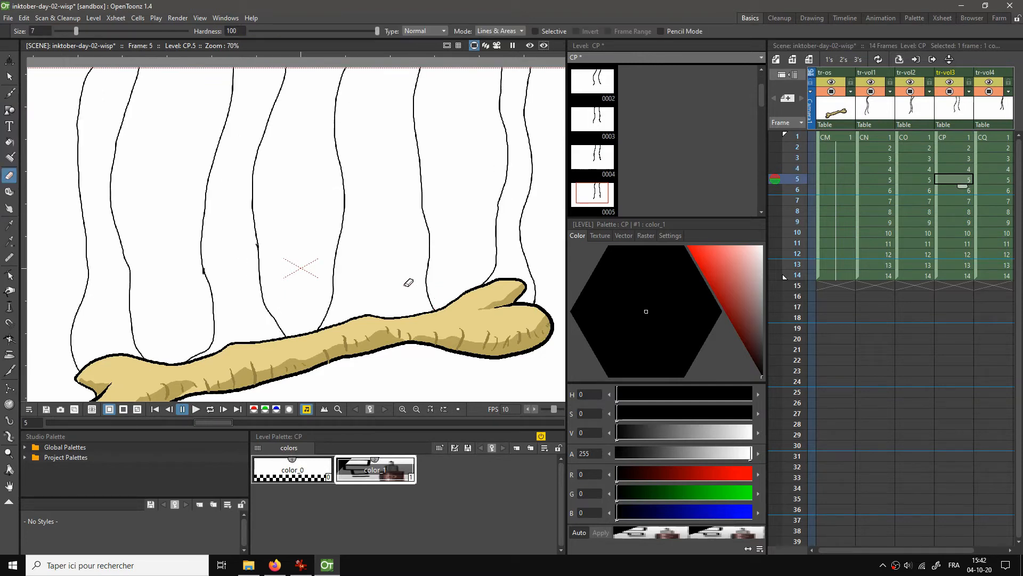
{"action": "key", "text": "b"}
Continue through tr-vol3 to frame 10, and erase the stray mark where the third wisp's left line meets the bone
{"action": "key", "text": "."}
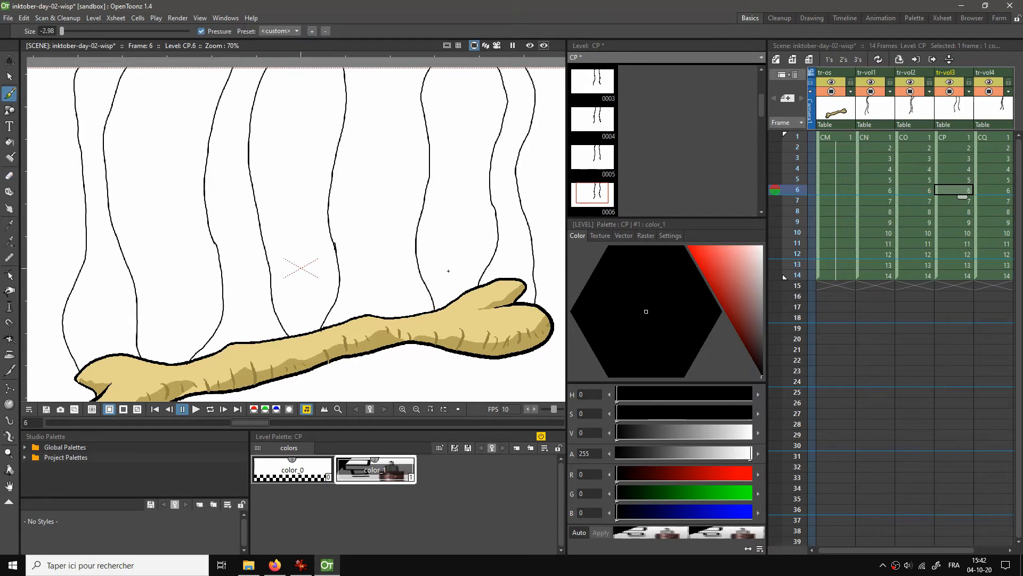
{"action": "key", "text": "."}
{"action": "key", "text": "."}
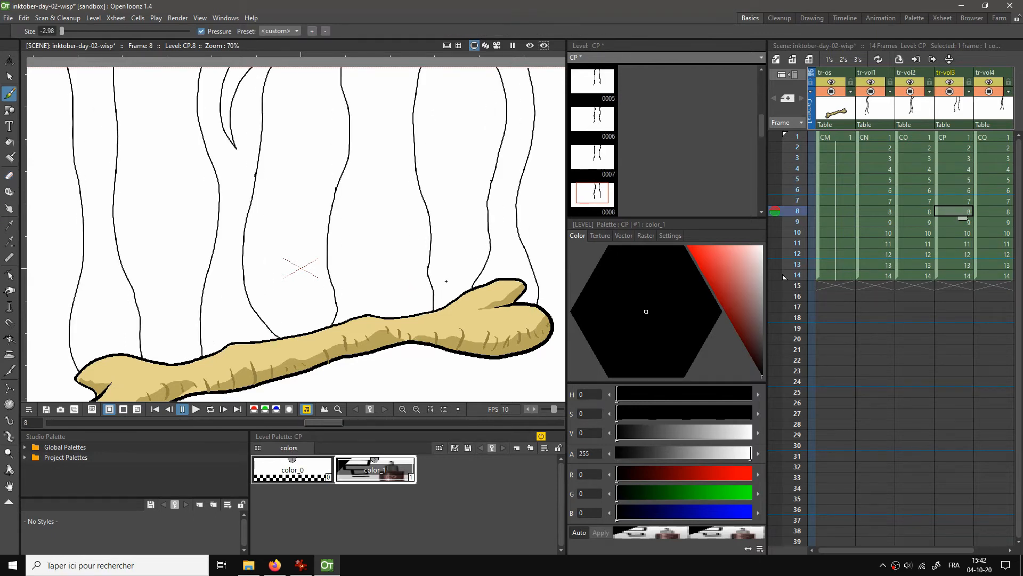
{"action": "key", "text": "period"}
{"action": "key", "text": "period"}
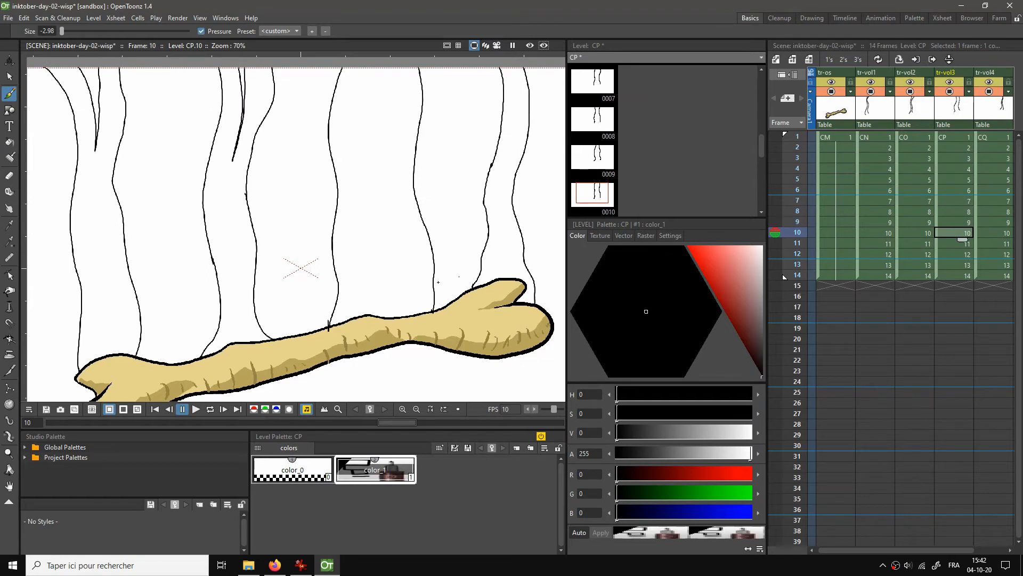
{"action": "key", "text": "e"}
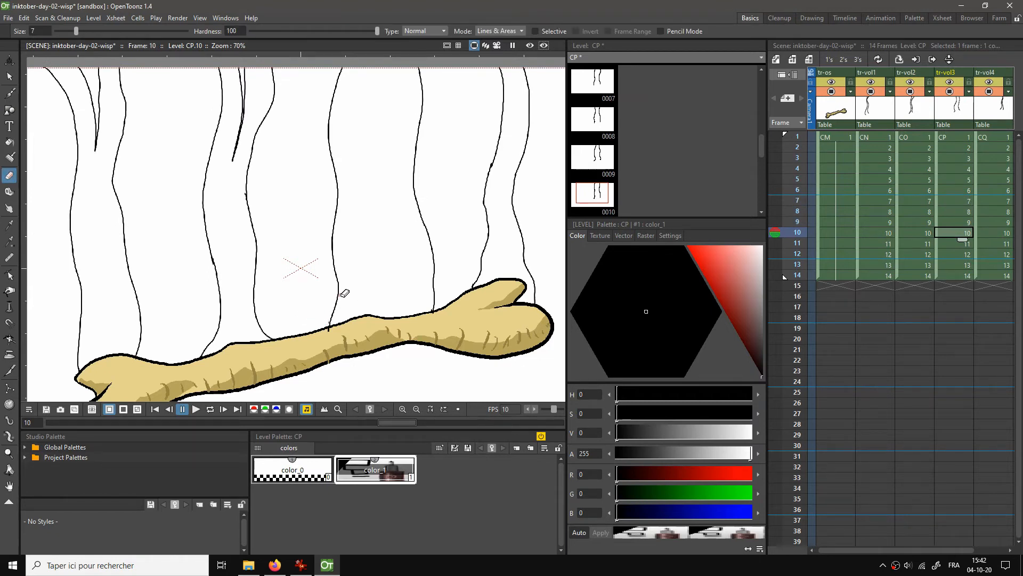
{"action": "key", "text": "b"}
Erase the overshooting end of the third wisp's right line on frame 12 of tr-vol3, and check frames 13 and 14
{"action": "key", "text": "period"}
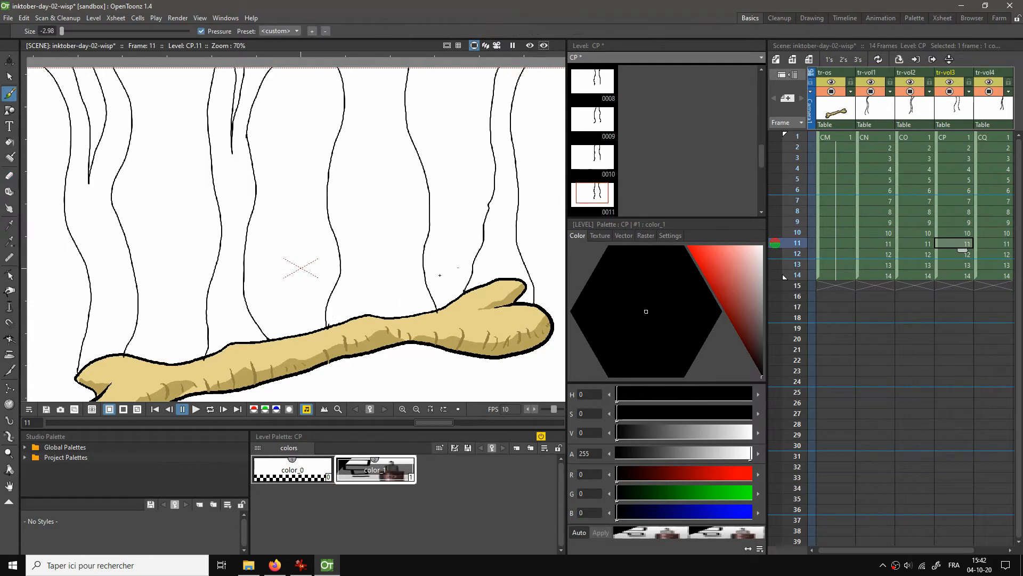
{"action": "key", "text": "period"}
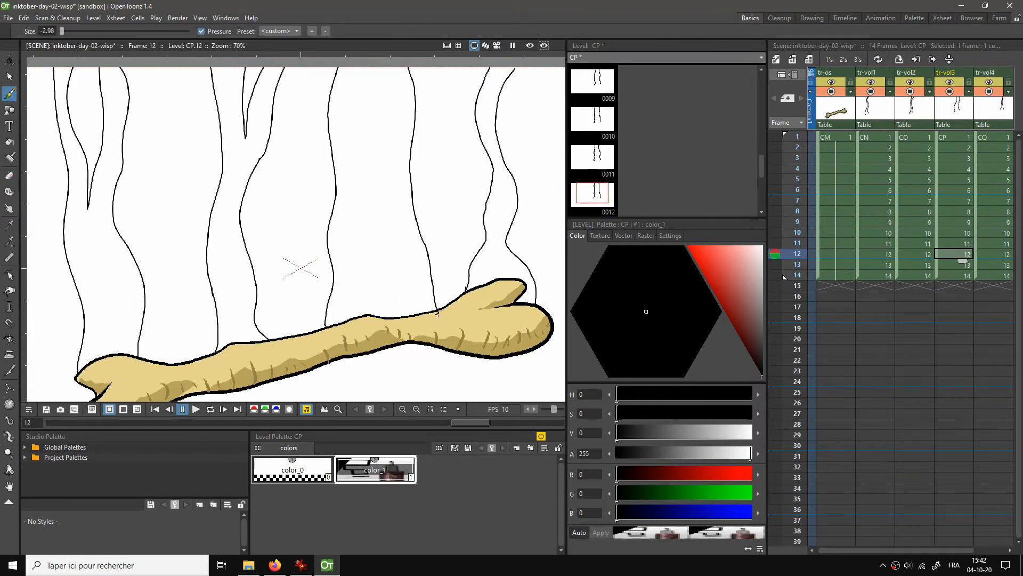
{"action": "key", "text": "e"}
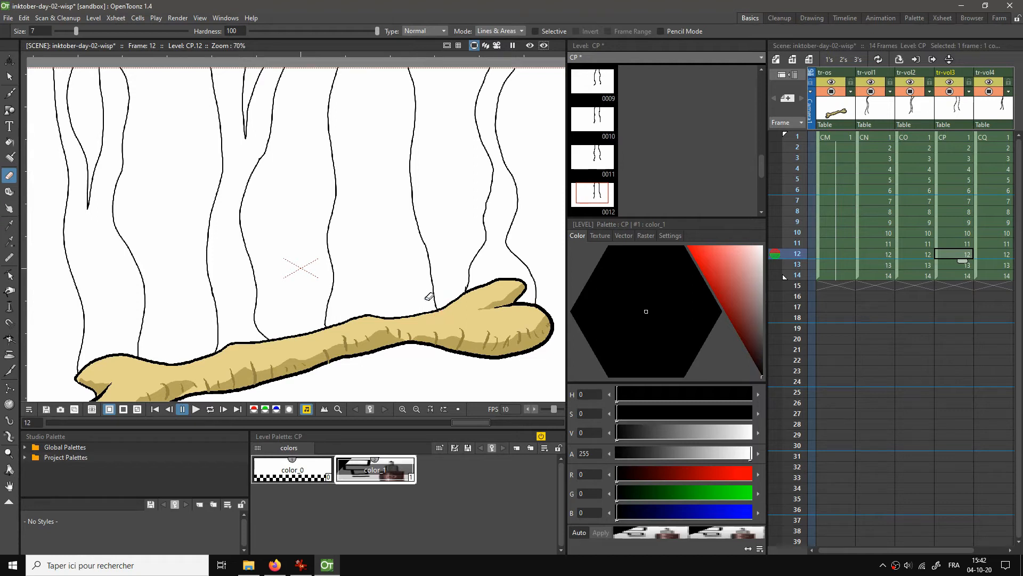
{"action": "key", "text": "b"}
{"action": "key", "text": "period"}
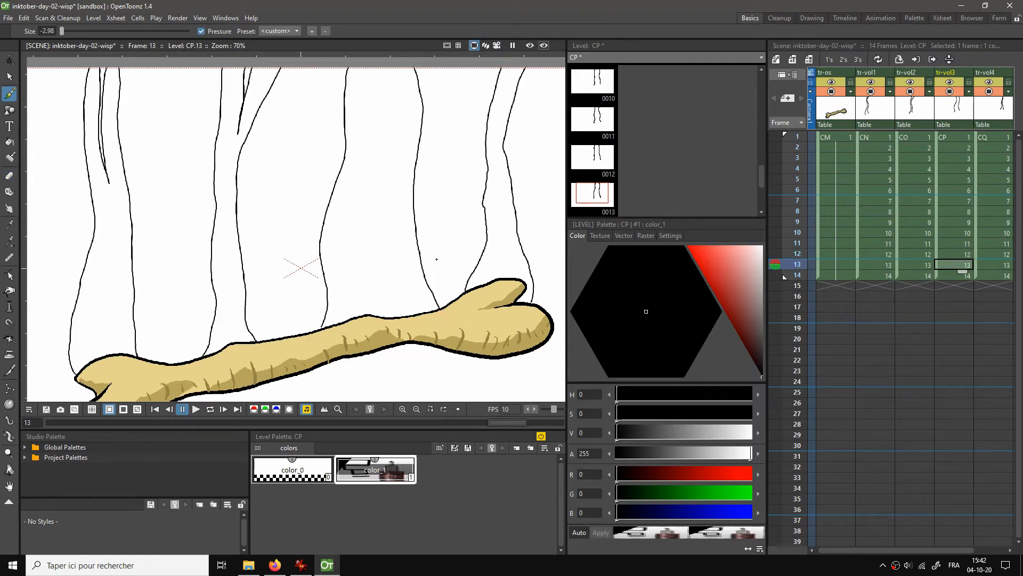
{"action": "key", "text": "period"}
{"action": "key", "text": "comma"}
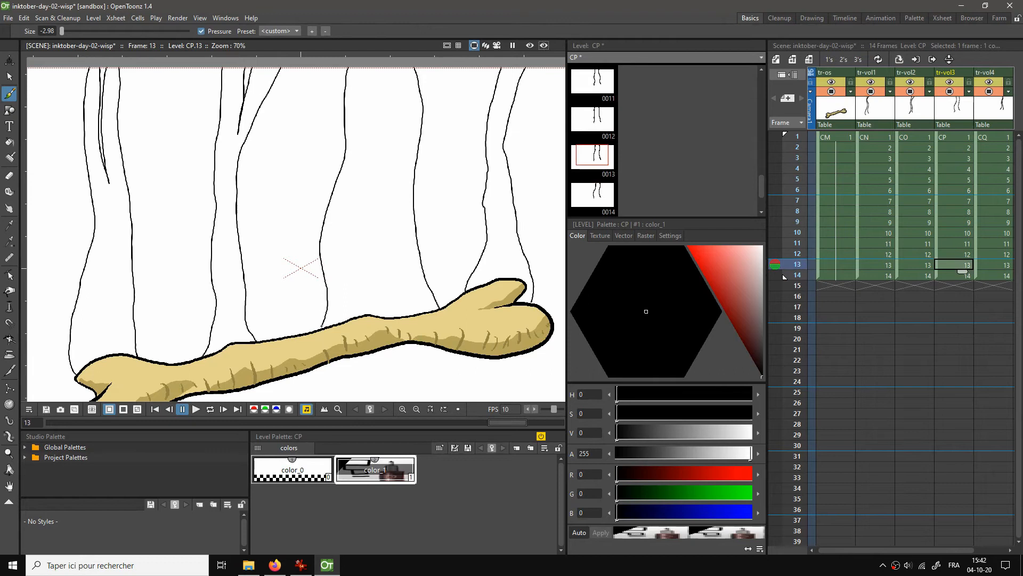
{"action": "key", "text": "period"}
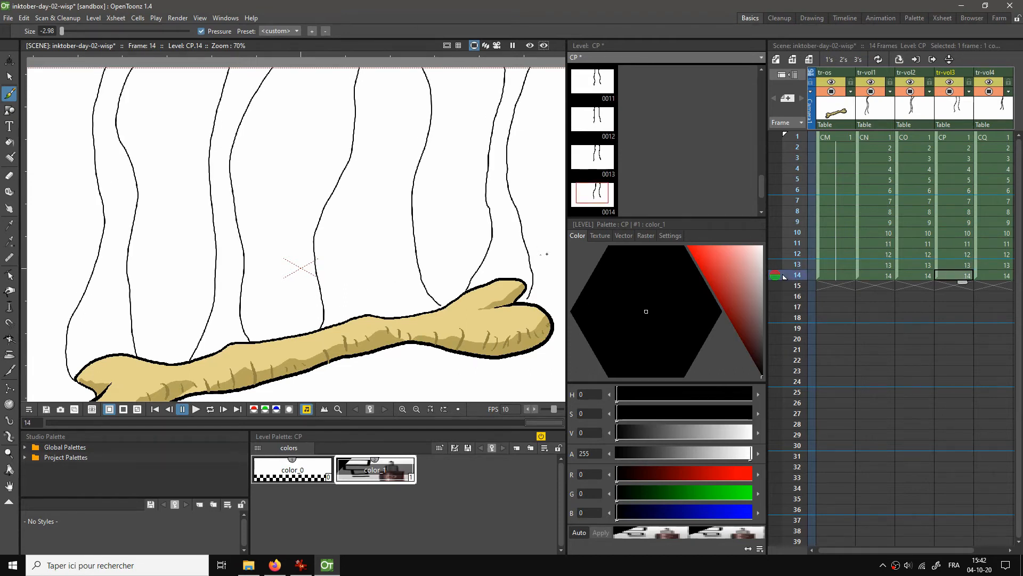
Examine the fourth wisp's drawings in tr-vol4 frame by frame from frame 1 to 14, ending on frame 14
{"action": "left_click", "coordinate": [993, 137]}
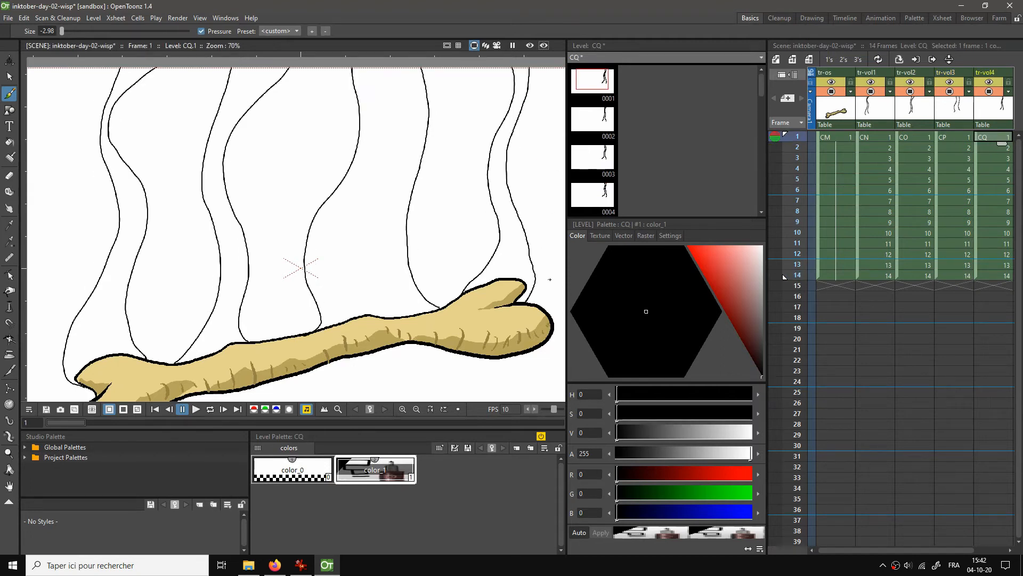
{"action": "left_click", "coordinate": [985, 148]}
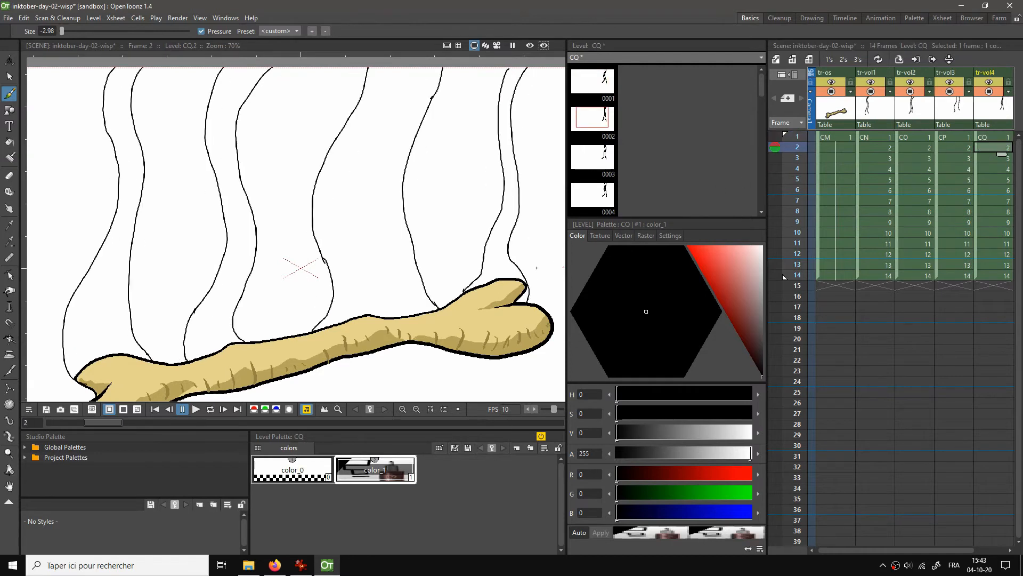
{"action": "key", "text": "."}
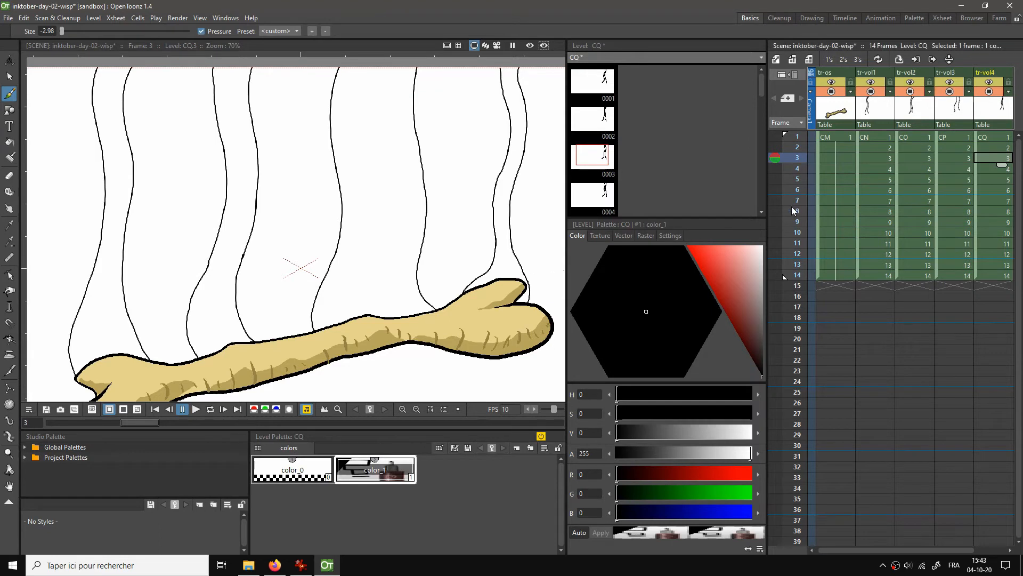
{"action": "key", "text": "Down"}
{"action": "key", "text": "Up"}
{"action": "key", "text": "Down"}
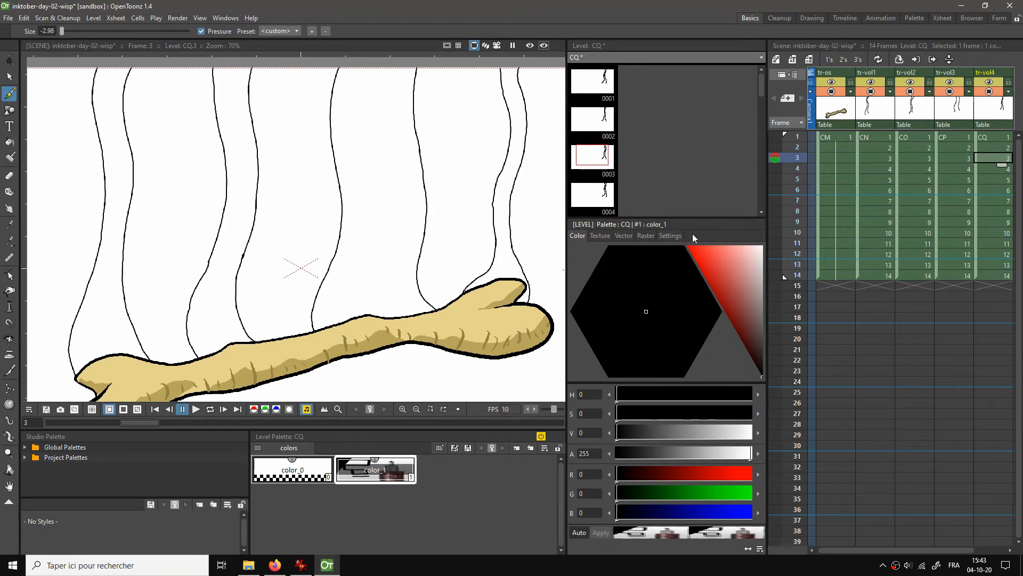
{"action": "left_click", "coordinate": [993, 170]}
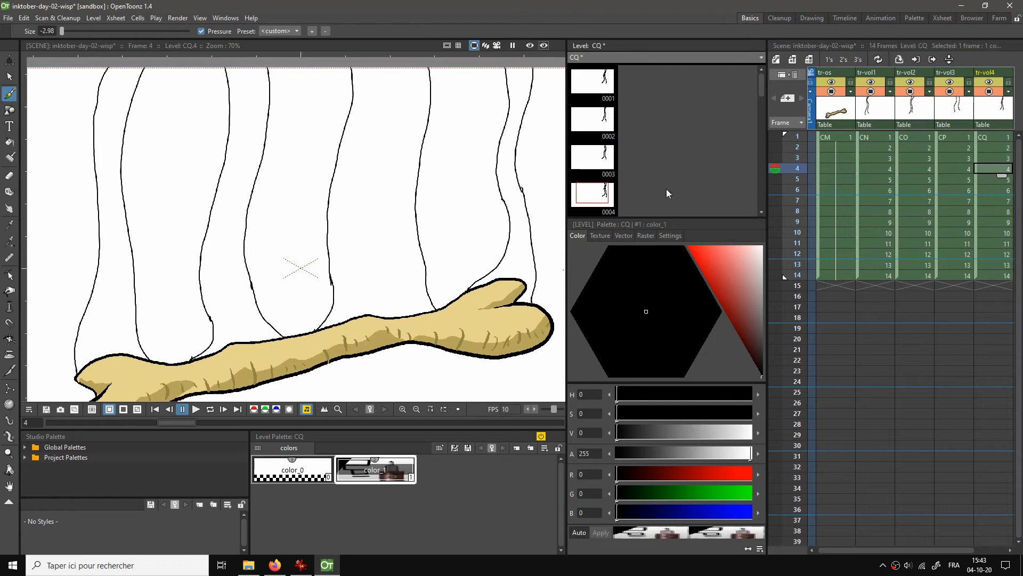
{"action": "key", "text": "Down"}
{"action": "key", "text": "Down"}
{"action": "key", "text": "Down"}
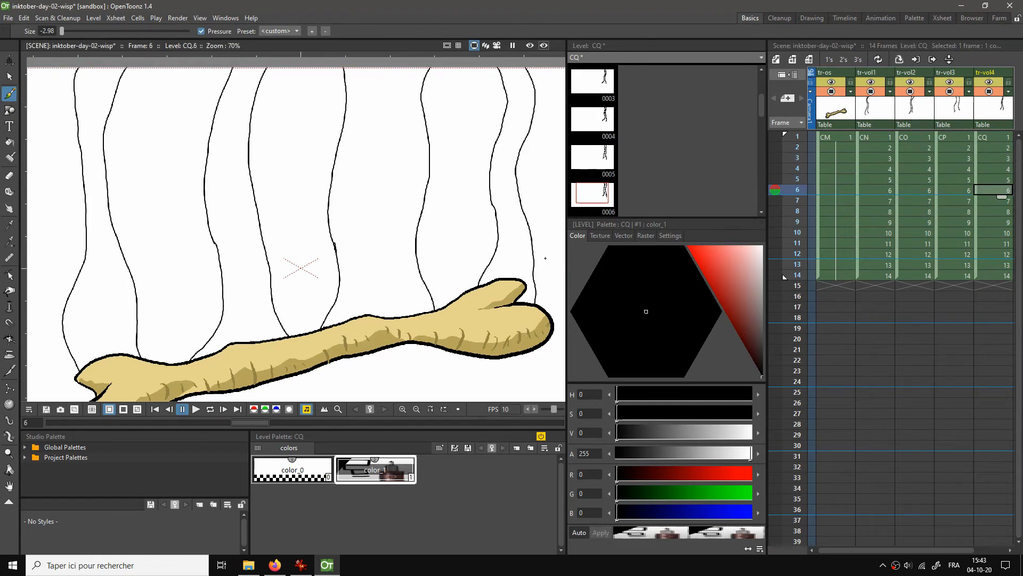
{"action": "key", "text": "Down"}
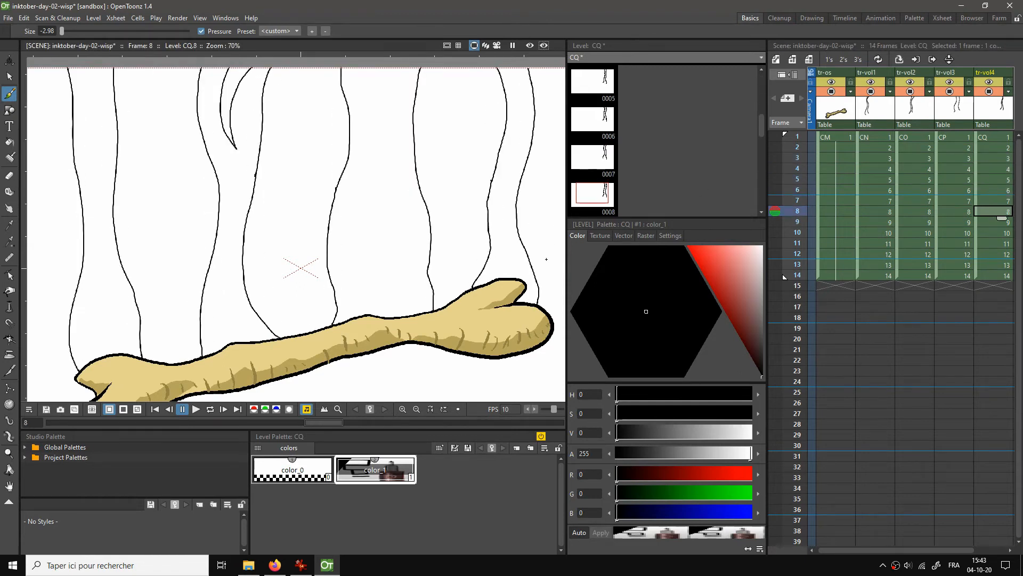
{"action": "key", "text": "Down"}
{"action": "key", "text": "Down"}
{"action": "key", "text": "Down"}
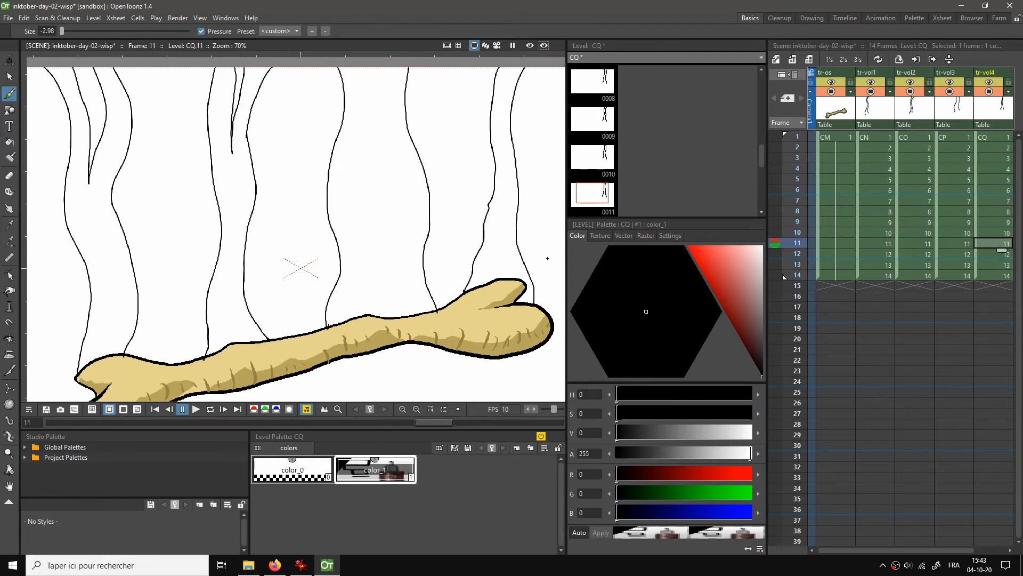
{"action": "key", "text": "Down"}
{"action": "key", "text": "Down"}
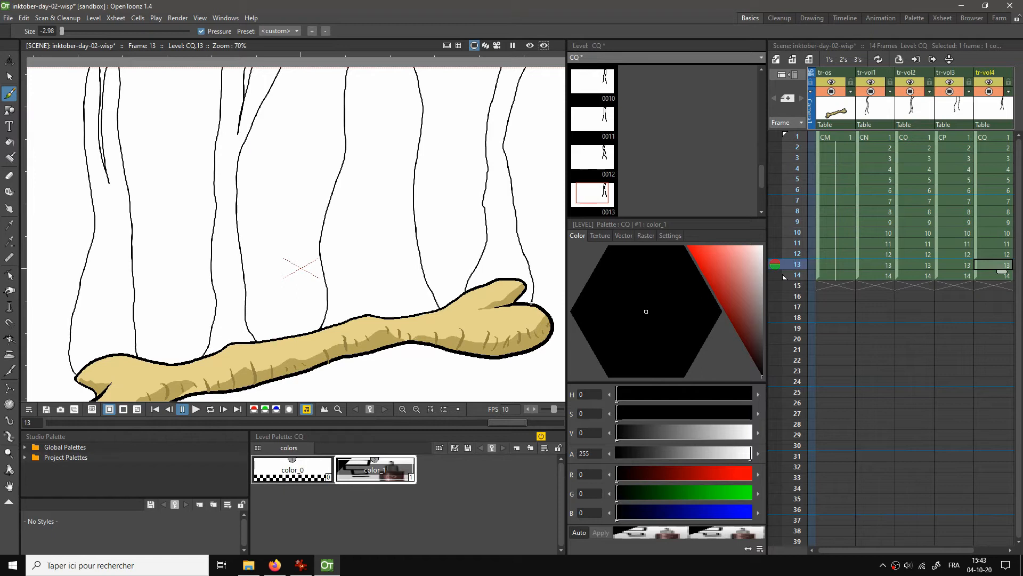
{"action": "key", "text": "Down"}
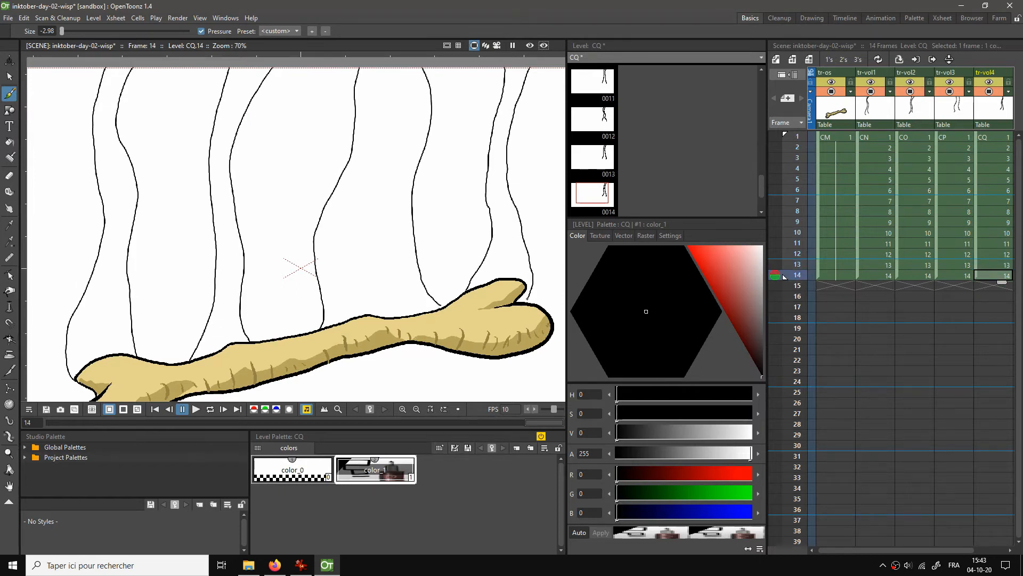
{"action": "key", "text": "Down"}
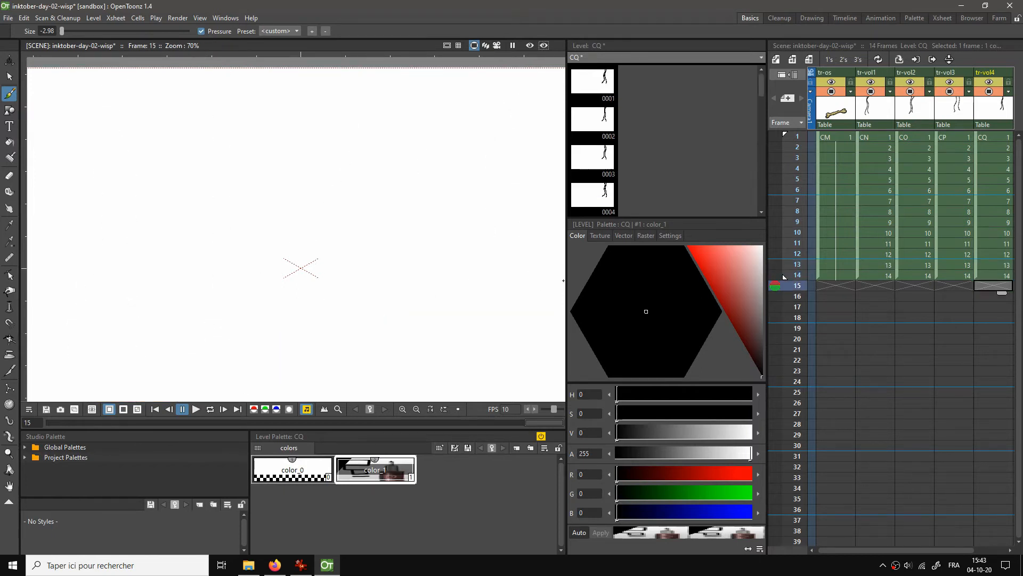
{"action": "left_click", "coordinate": [979, 274]}
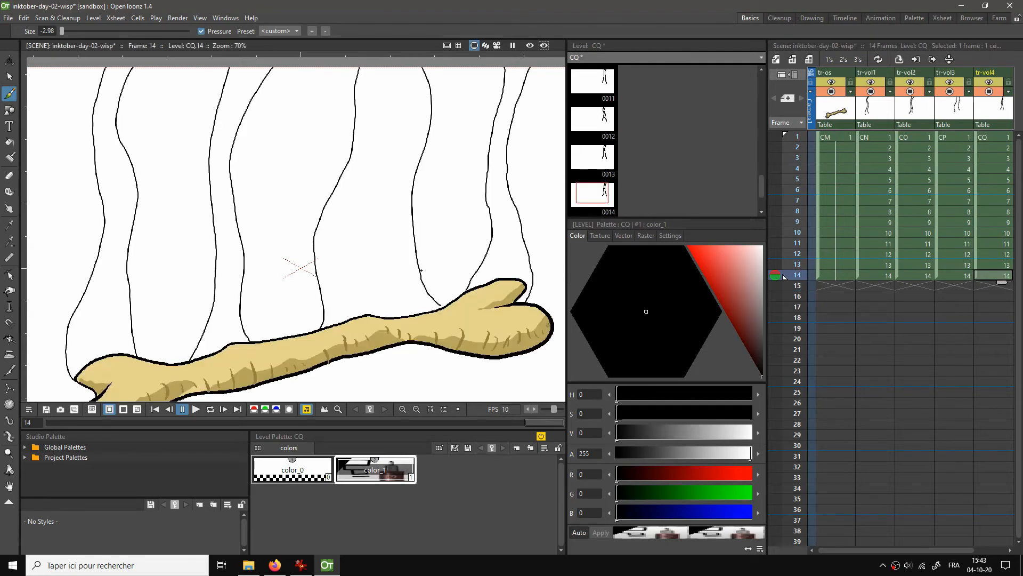
Lower the opacity of the bone column tr-os to 22%
{"action": "left_click", "coordinate": [852, 93]}
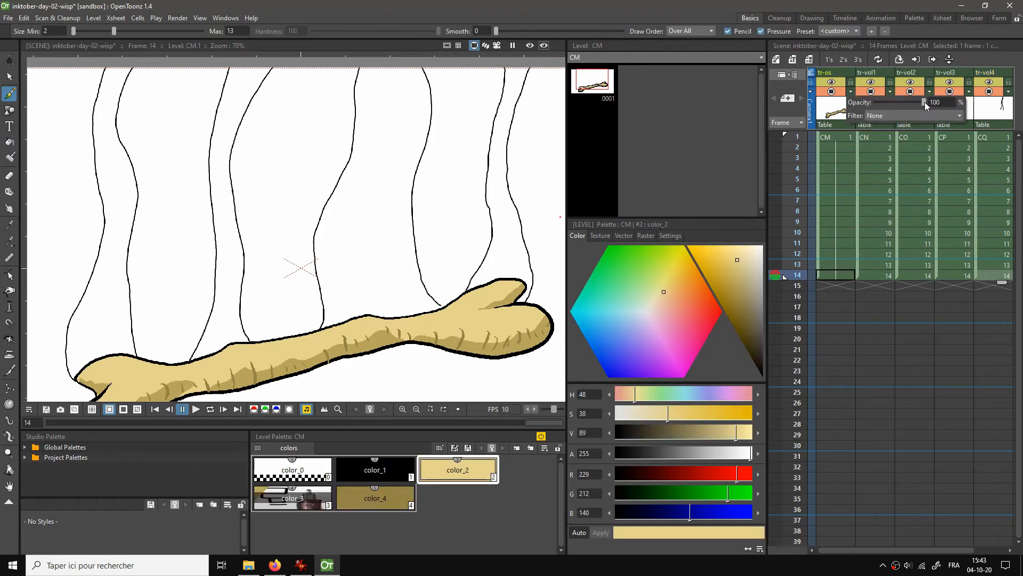
{"action": "left_click", "coordinate": [895, 103]}
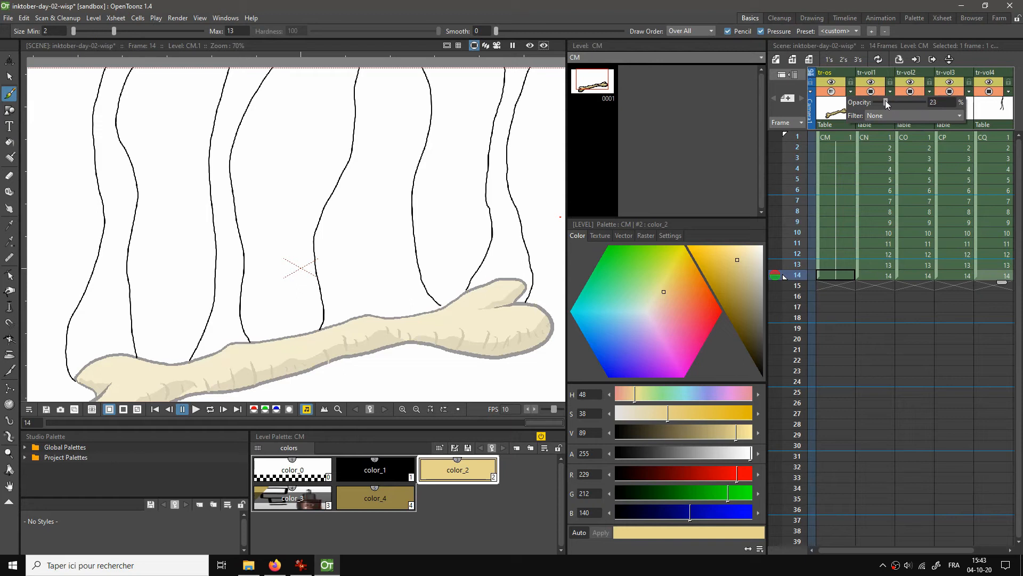
{"action": "left_click_drag", "start_coordinate": [884, 100], "coordinate": [884, 101]}
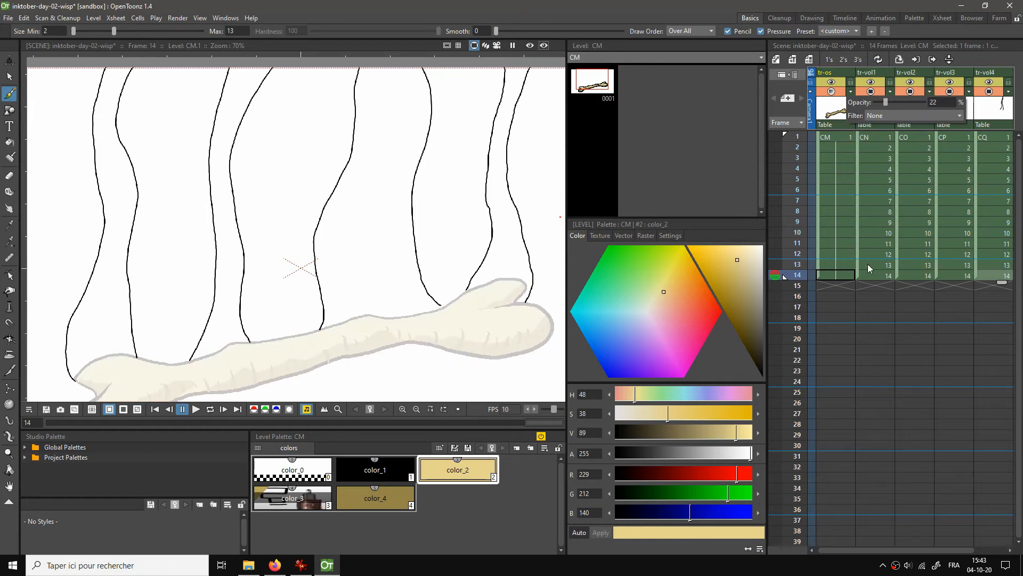
Close the first wisp's base in tr-vol1 on frames 1 and 2 by joining its two lines with a stroke across the bone
{"action": "left_click", "coordinate": [882, 137]}
{"action": "left_click", "coordinate": [879, 136]}
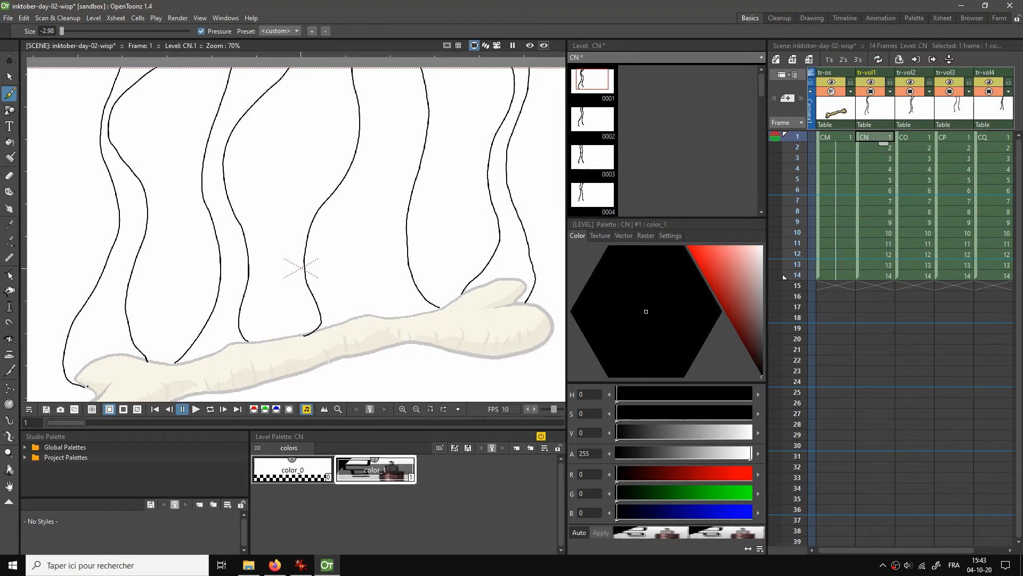
{"action": "left_click_drag", "start_coordinate": [88, 385], "coordinate": [134, 369]}
{"action": "key", "text": "Down"}
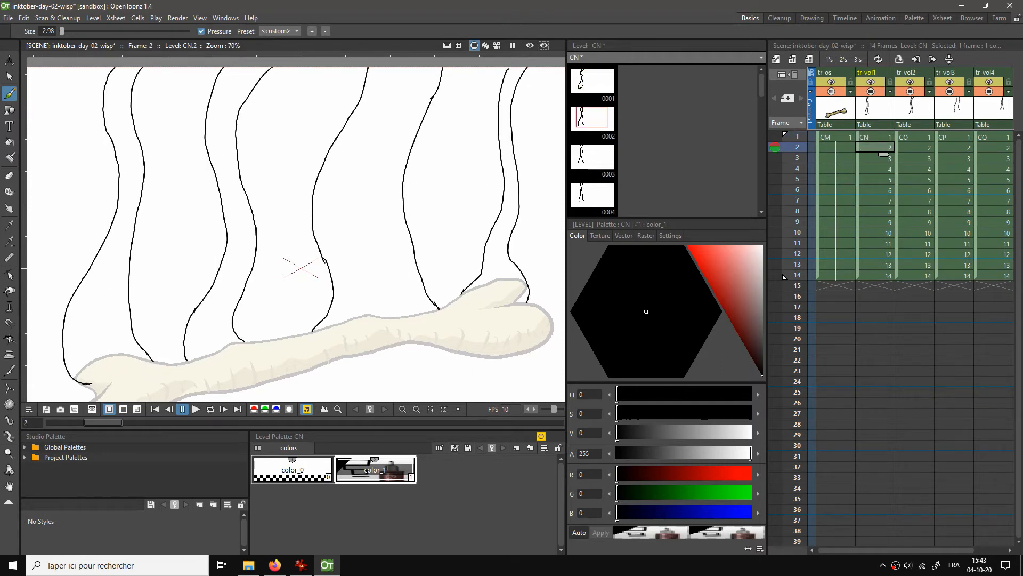
{"action": "left_click_drag", "start_coordinate": [89, 383], "coordinate": [153, 362]}
Draw the closing stroke over the bone between the first wisp's two lines on frames 3 and 4 of tr-vol1
{"action": "key", "text": "Down"}
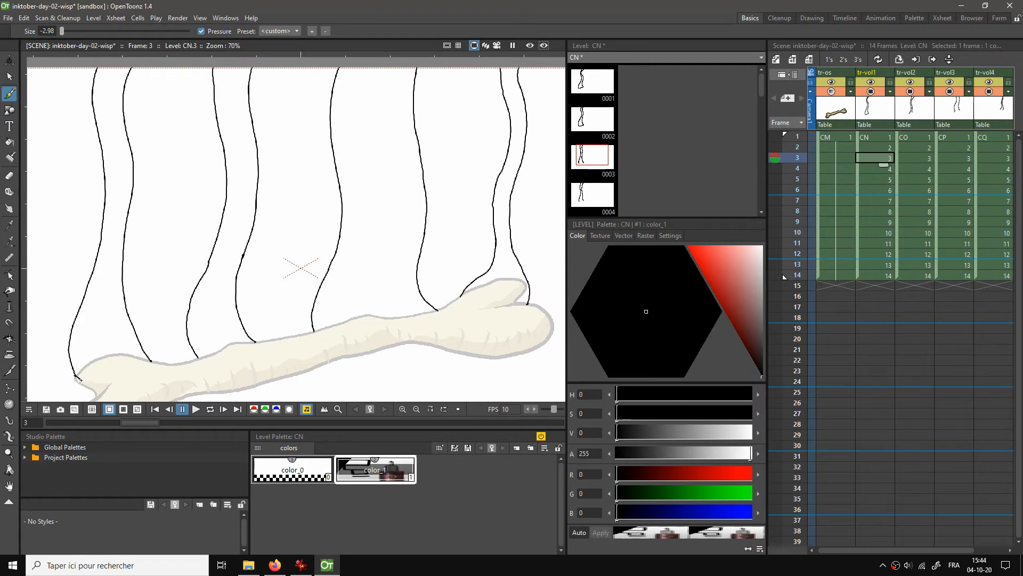
{"action": "left_click_drag", "start_coordinate": [81, 379], "coordinate": [145, 368]}
{"action": "key", "text": "Down"}
{"action": "left_click_drag", "start_coordinate": [152, 362], "coordinate": [90, 376]}
Continue closing the first wisp's base over the bone in tr-vol1 on frames 5 to 7, and advance to frame 8
{"action": "key", "text": "Down"}
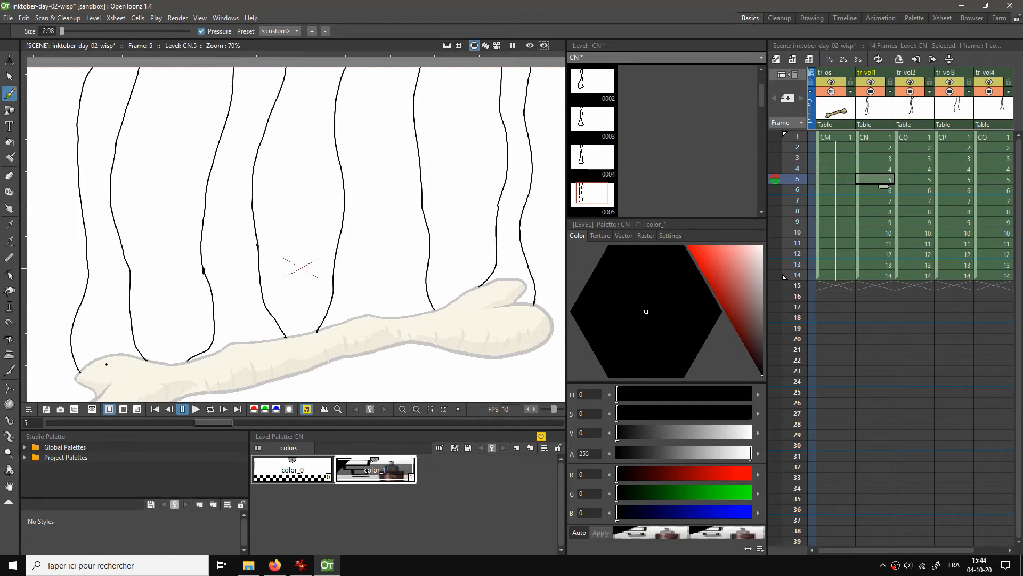
{"action": "mouse_move", "coordinate": [81, 371]}
{"action": "left_mouse_down"}
{"action": "mouse_move", "coordinate": [145, 364]}
{"action": "mouse_move", "coordinate": [131, 366]}
{"action": "left_mouse_up"}
{"action": "key", "text": "Down"}
{"action": "key", "text": "Down"}
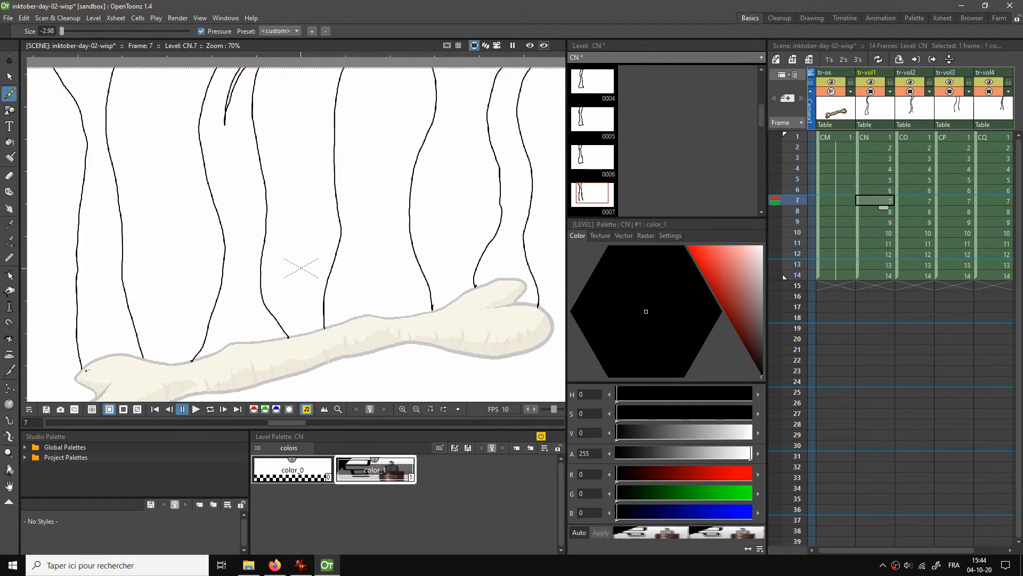
{"action": "mouse_move", "coordinate": [81, 368]}
{"action": "left_mouse_down"}
{"action": "mouse_move", "coordinate": [126, 369]}
{"action": "mouse_move", "coordinate": [142, 357]}
{"action": "left_mouse_up"}
{"action": "key", "text": "Down"}
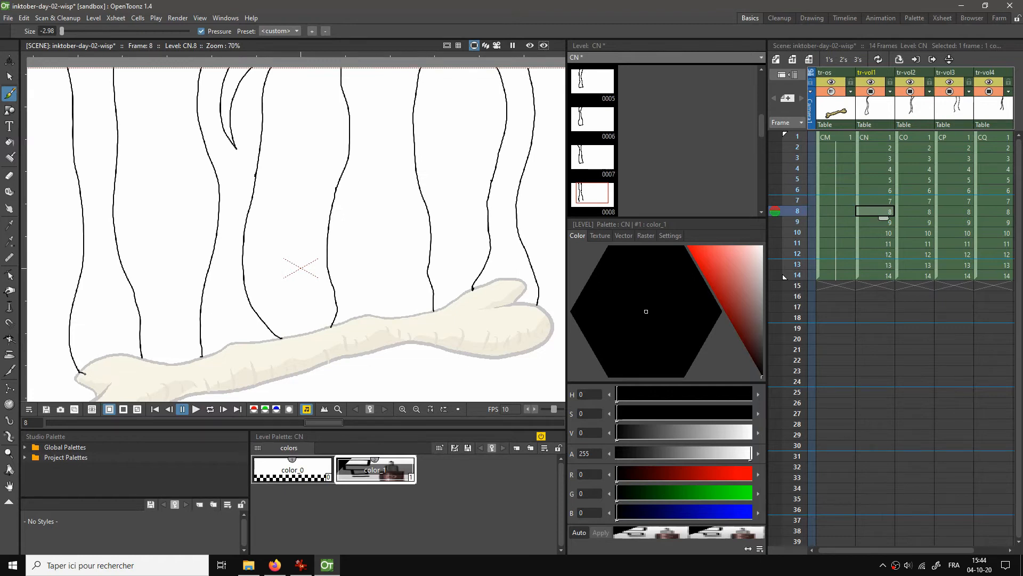
Close the lower end of the tr-vol1 wisp outline with a brush line across the bone on frames 8 to 14
{"action": "left_click_drag", "start_coordinate": [83, 373], "coordinate": [140, 363]}
{"action": "key", "text": "Down"}
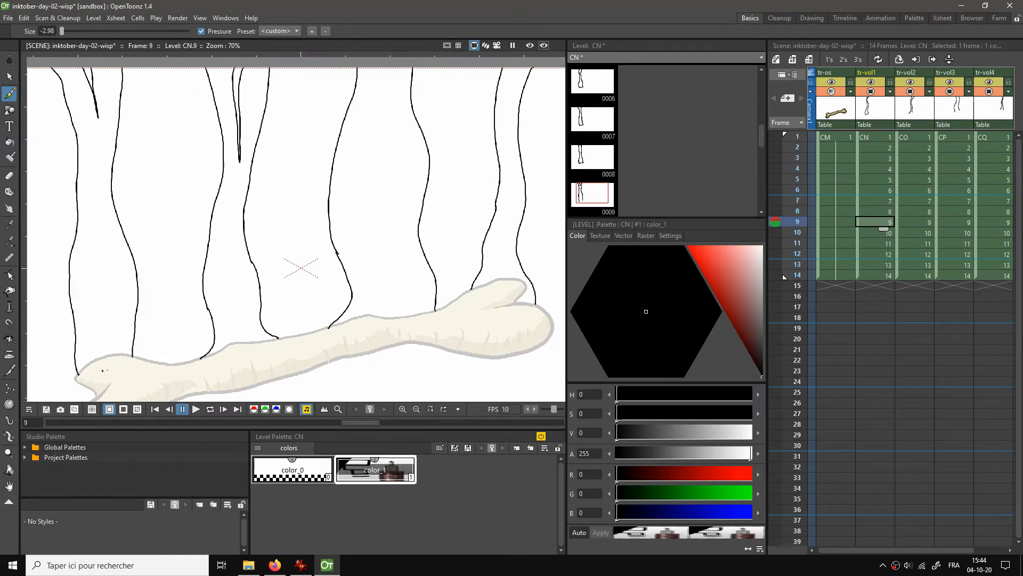
{"action": "mouse_move", "coordinate": [80, 375]}
{"action": "left_mouse_down"}
{"action": "mouse_move", "coordinate": [136, 357]}
{"action": "mouse_move", "coordinate": [83, 375]}
{"action": "mouse_move", "coordinate": [137, 360]}
{"action": "left_mouse_up"}
{"action": "key", "text": "Down"}
{"action": "key", "text": "Down"}
{"action": "key", "text": "Down"}
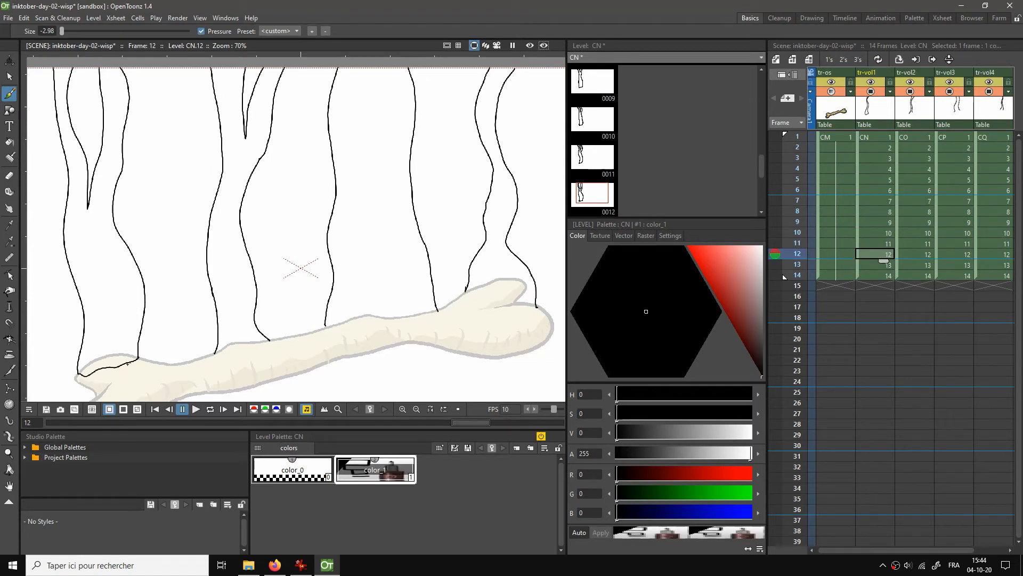
{"action": "key", "text": "Down"}
{"action": "left_click_drag", "start_coordinate": [77, 374], "coordinate": [132, 359]}
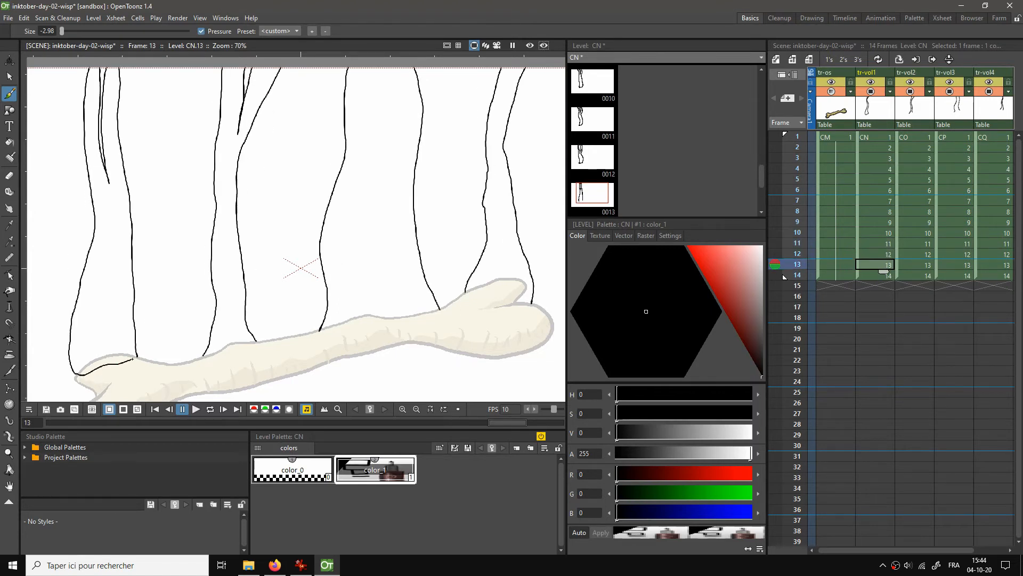
{"action": "key", "text": "Down"}
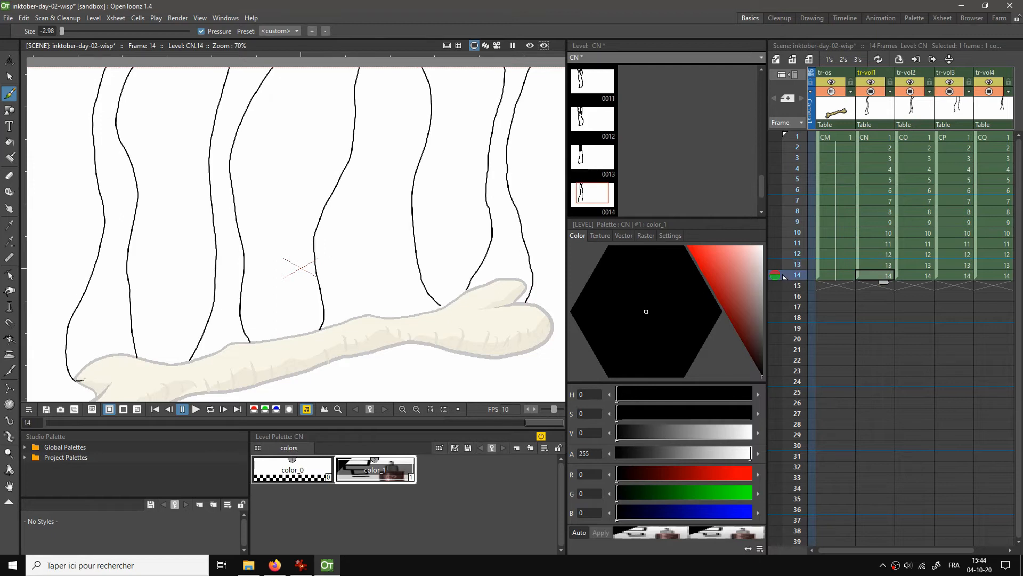
{"action": "left_click_drag", "start_coordinate": [76, 379], "coordinate": [136, 358]}
{"action": "key", "text": "Down"}
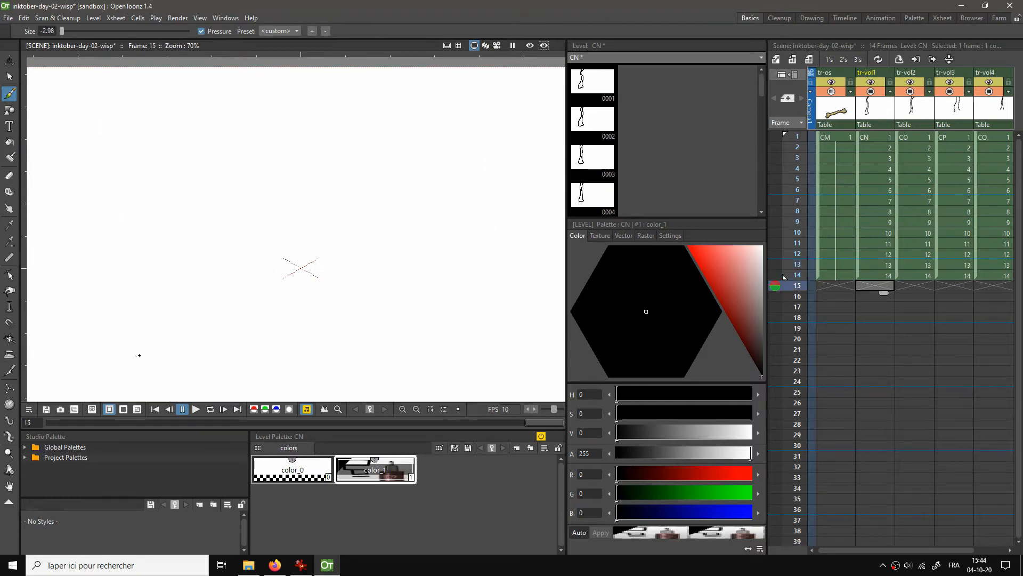
Draw a brush line across the bone joining the open lower ends of the tr-vol2 wisp on frames 1 to 4
{"action": "key", "text": "Up"}
{"action": "key", "text": "Up"}
{"action": "key", "text": "Up"}
{"action": "key", "text": "Up"}
{"action": "key", "text": "Up"}
{"action": "left_click", "coordinate": [911, 136]}
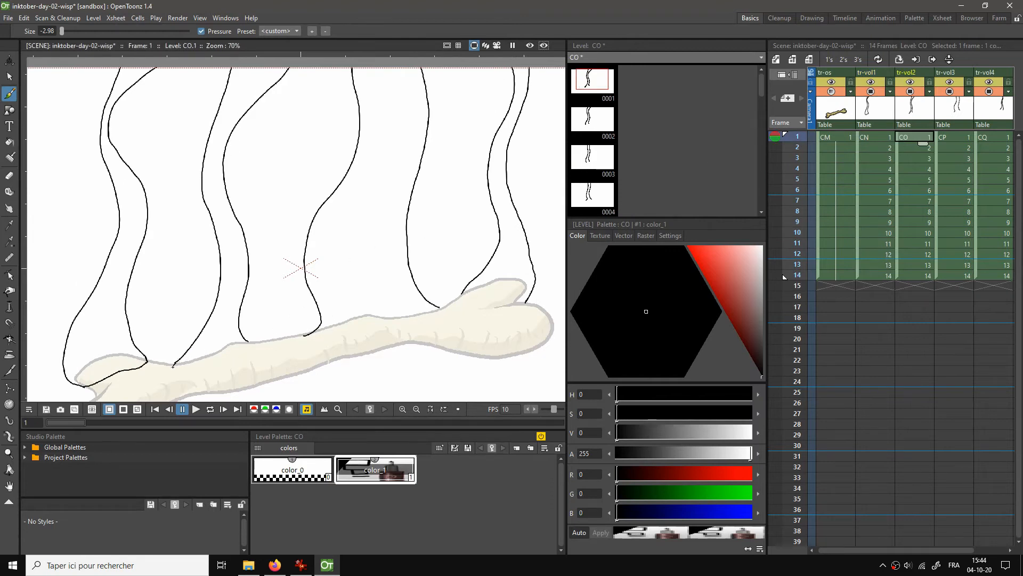
{"action": "left_click_drag", "start_coordinate": [173, 366], "coordinate": [246, 349]}
{"action": "key", "text": "period"}
{"action": "left_click_drag", "start_coordinate": [187, 361], "coordinate": [253, 345]}
{"action": "key", "text": "period"}
{"action": "key", "text": "period"}
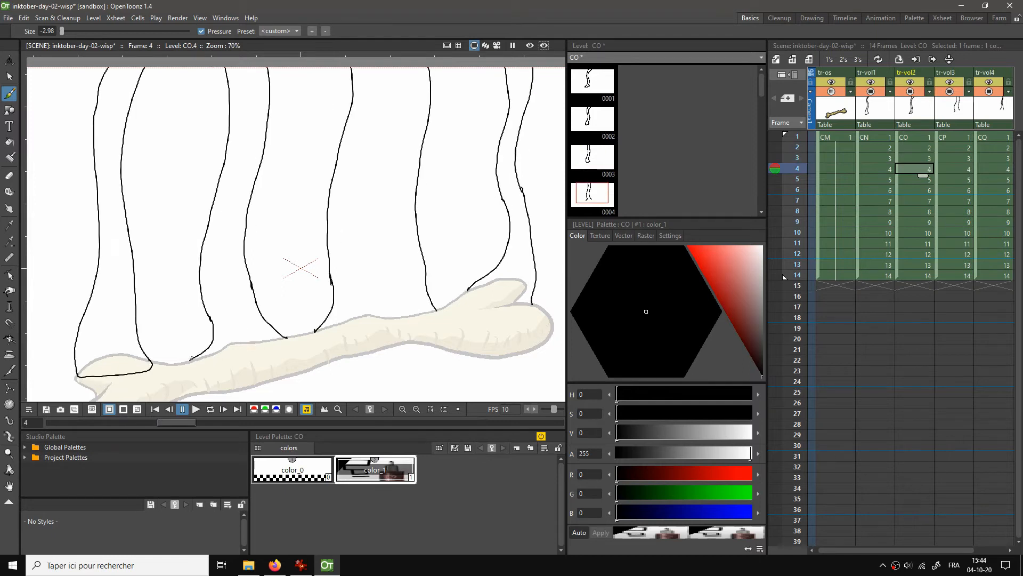
{"action": "left_click_drag", "start_coordinate": [191, 359], "coordinate": [290, 342]}
{"action": "key", "text": "period"}
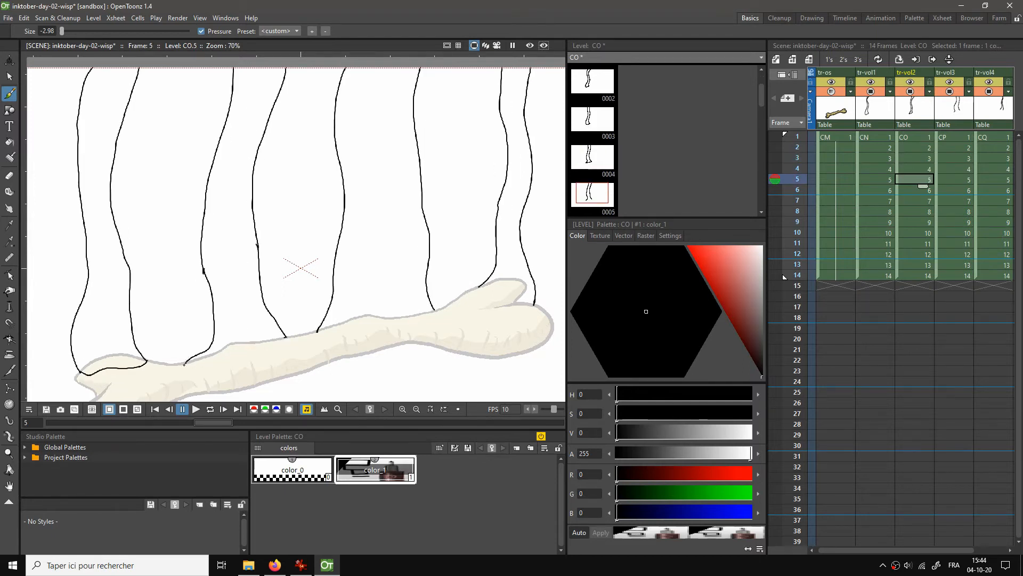
Close the lower end of the tr-vol2 wisp outline across the bone on frames 5 to 9
{"action": "left_click_drag", "start_coordinate": [184, 364], "coordinate": [287, 345]}
{"action": "key", "text": "period"}
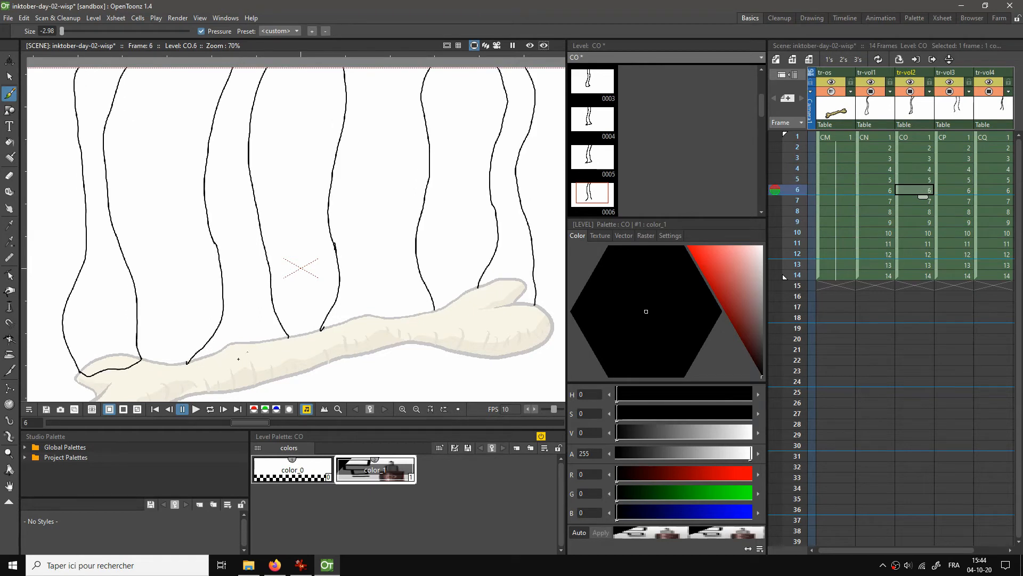
{"action": "left_click_drag", "start_coordinate": [185, 366], "coordinate": [289, 342]}
{"action": "key", "text": "period"}
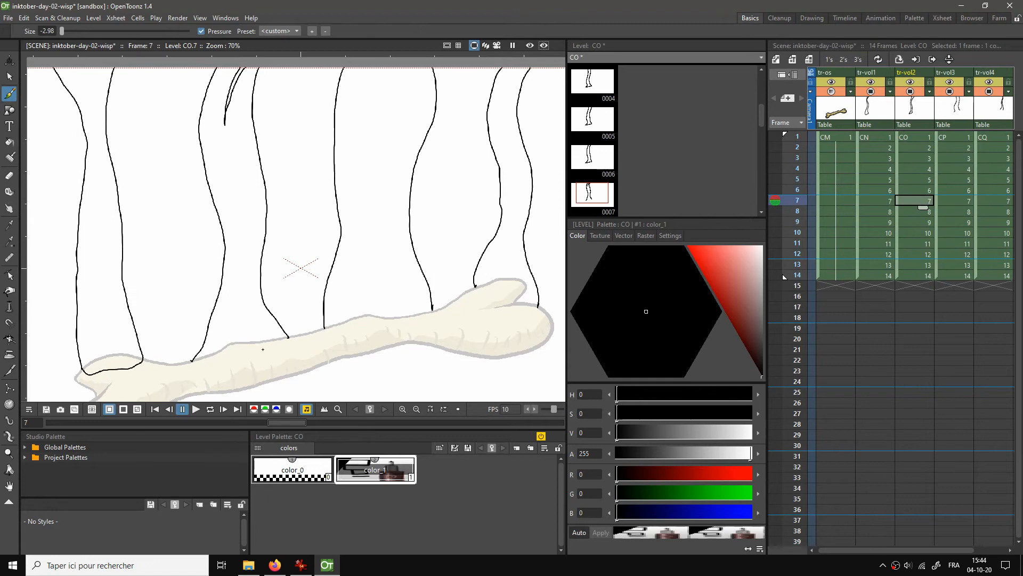
{"action": "key", "text": "comma"}
{"action": "key", "text": "period"}
{"action": "left_click_drag", "start_coordinate": [192, 360], "coordinate": [288, 339]}
{"action": "key", "text": "period"}
{"action": "left_click_drag", "start_coordinate": [202, 363], "coordinate": [283, 340]}
{"action": "key", "text": "period"}
{"action": "left_click_drag", "start_coordinate": [200, 358], "coordinate": [283, 341]}
{"action": "key", "text": "period"}
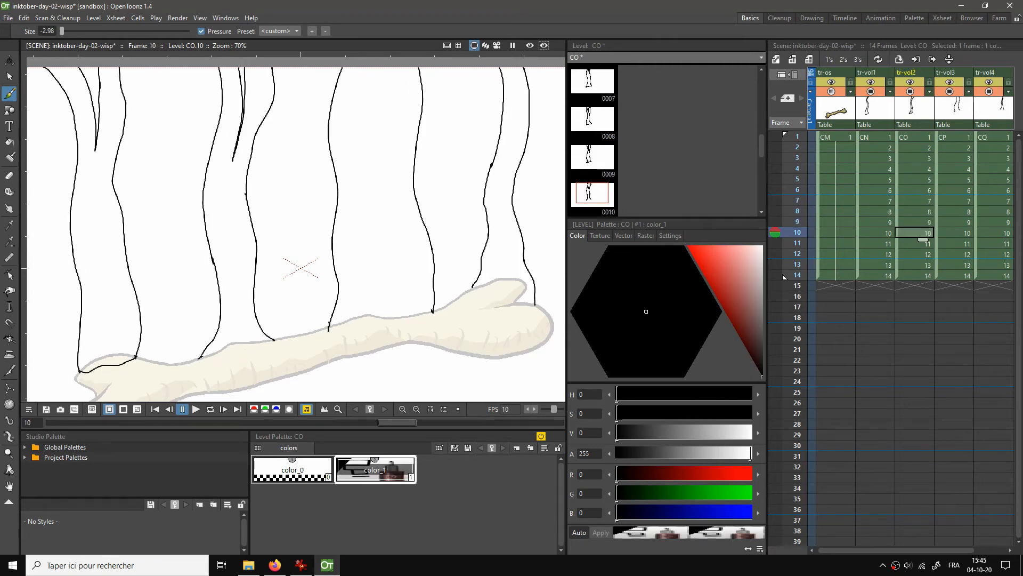
Close the lower end of the tr-vol2 wisp outline across the bone on frames 10 to 14
{"action": "left_click_drag", "start_coordinate": [197, 363], "coordinate": [281, 342]}
{"action": "key", "text": "period"}
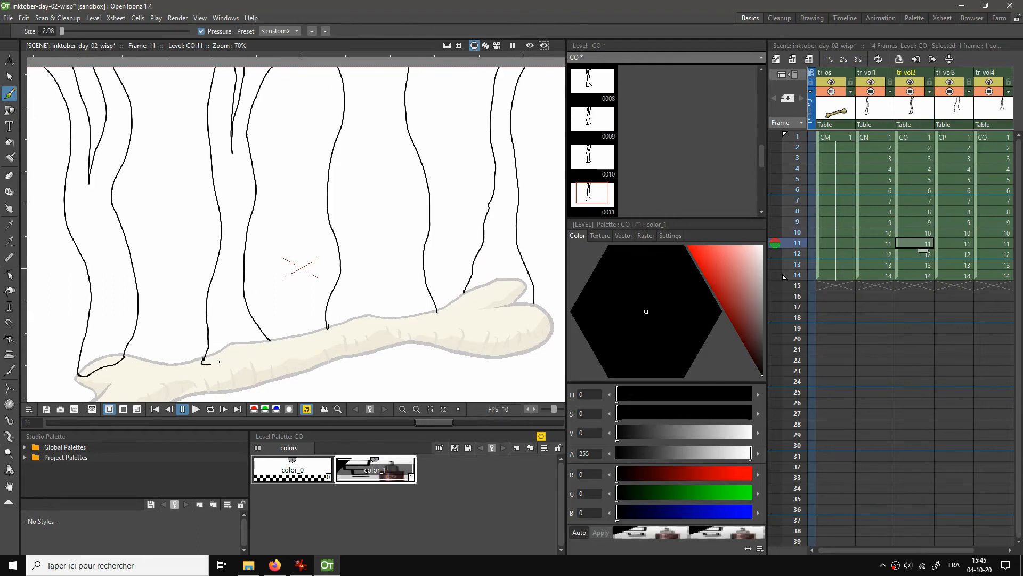
{"action": "left_click_drag", "start_coordinate": [209, 364], "coordinate": [272, 342]}
{"action": "key", "text": "period"}
{"action": "key", "text": "period"}
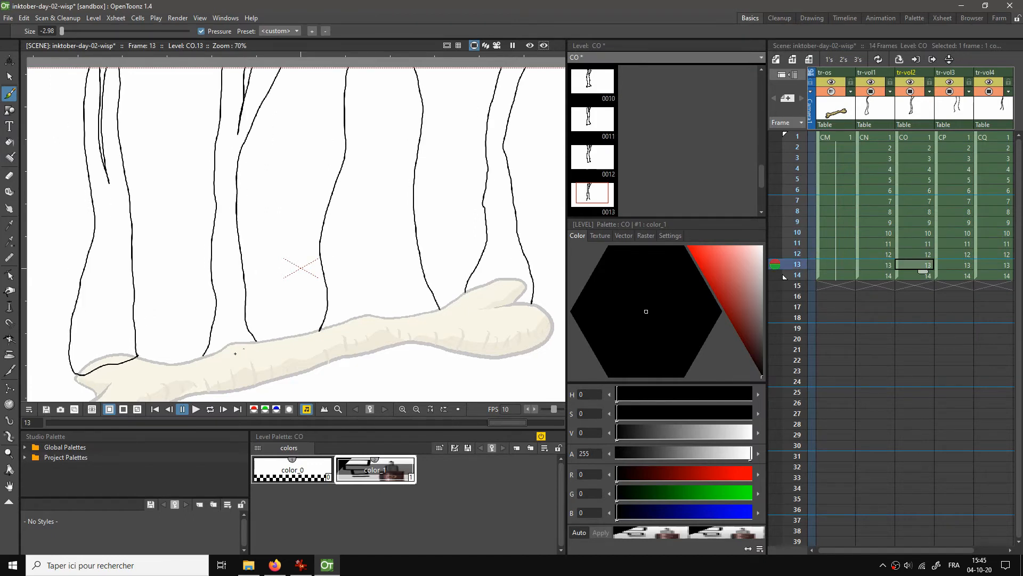
{"action": "left_click_drag", "start_coordinate": [203, 356], "coordinate": [259, 346]}
{"action": "key", "text": "period"}
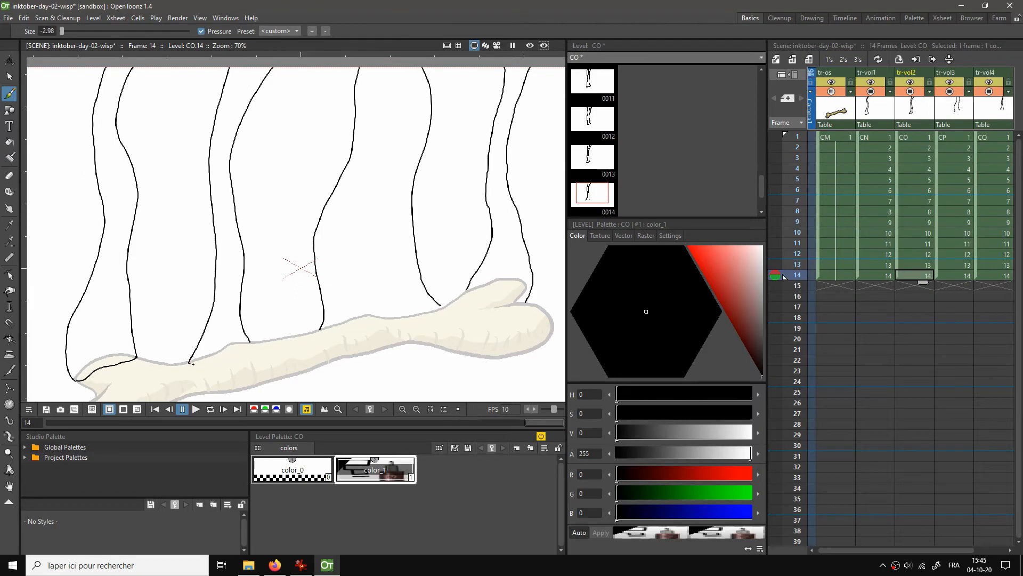
{"action": "left_click_drag", "start_coordinate": [192, 363], "coordinate": [243, 351]}
{"action": "key", "text": "period"}
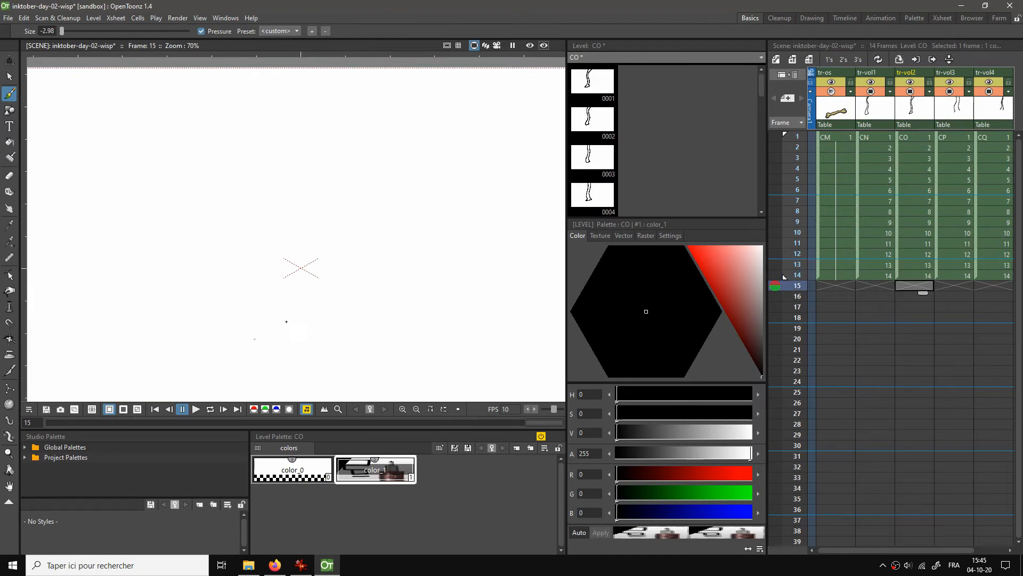
Draw a brush line across the bone joining the open lower ends of the tr-vol3 wisp on frames 1 to 5
{"action": "key", "text": "comma"}
{"action": "key", "text": "comma"}
{"action": "key", "text": "comma"}
{"action": "left_click", "coordinate": [964, 139]}
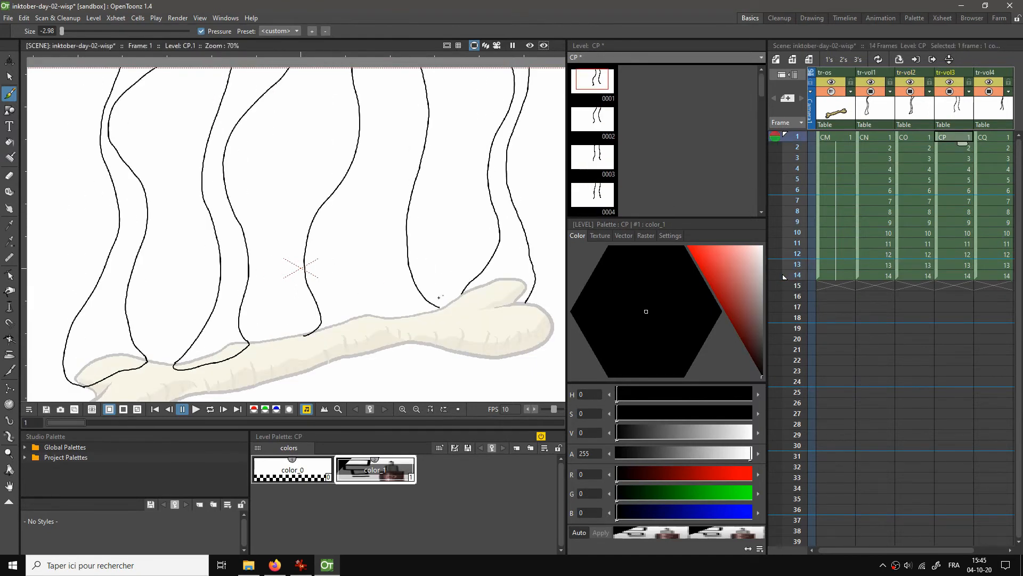
{"action": "left_click_drag", "start_coordinate": [303, 337], "coordinate": [442, 312]}
{"action": "key", "text": "period"}
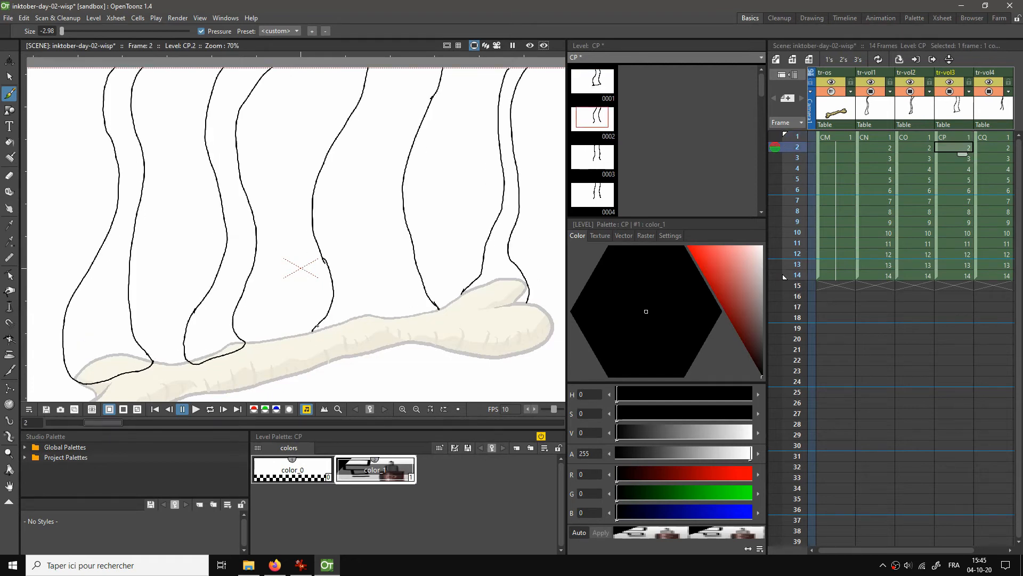
{"action": "mouse_move", "coordinate": [313, 331]}
{"action": "left_mouse_down"}
{"action": "mouse_move", "coordinate": [424, 320]}
{"action": "mouse_move", "coordinate": [435, 309]}
{"action": "left_mouse_up"}
{"action": "key", "text": "period"}
{"action": "mouse_move", "coordinate": [315, 333]}
{"action": "left_mouse_down"}
{"action": "mouse_move", "coordinate": [425, 321]}
{"action": "mouse_move", "coordinate": [438, 310]}
{"action": "left_mouse_up"}
{"action": "key", "text": "period"}
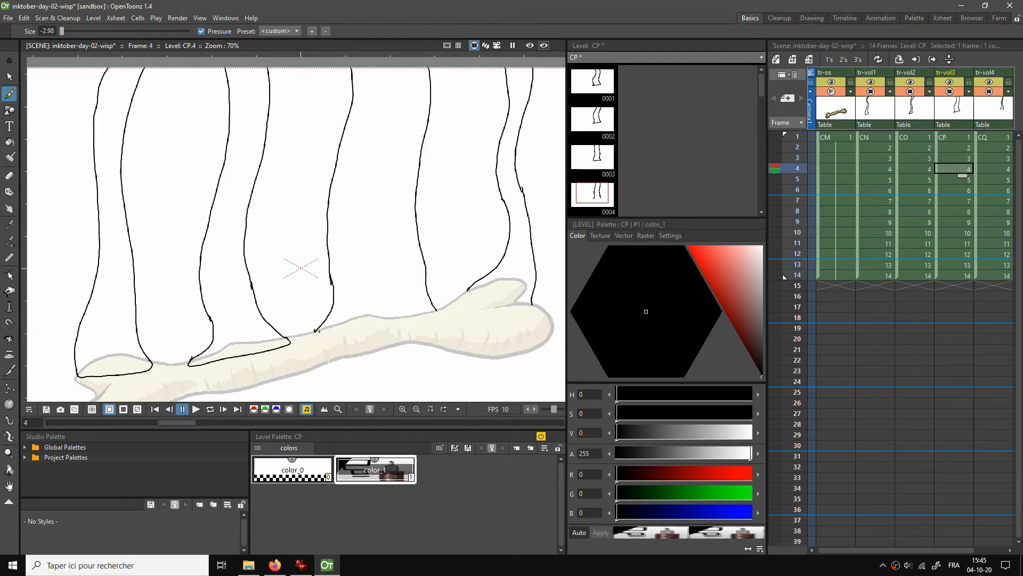
{"action": "left_click_drag", "start_coordinate": [316, 336], "coordinate": [440, 312]}
{"action": "key", "text": "period"}
{"action": "left_click_drag", "start_coordinate": [316, 333], "coordinate": [436, 313]}
{"action": "key", "text": "period"}
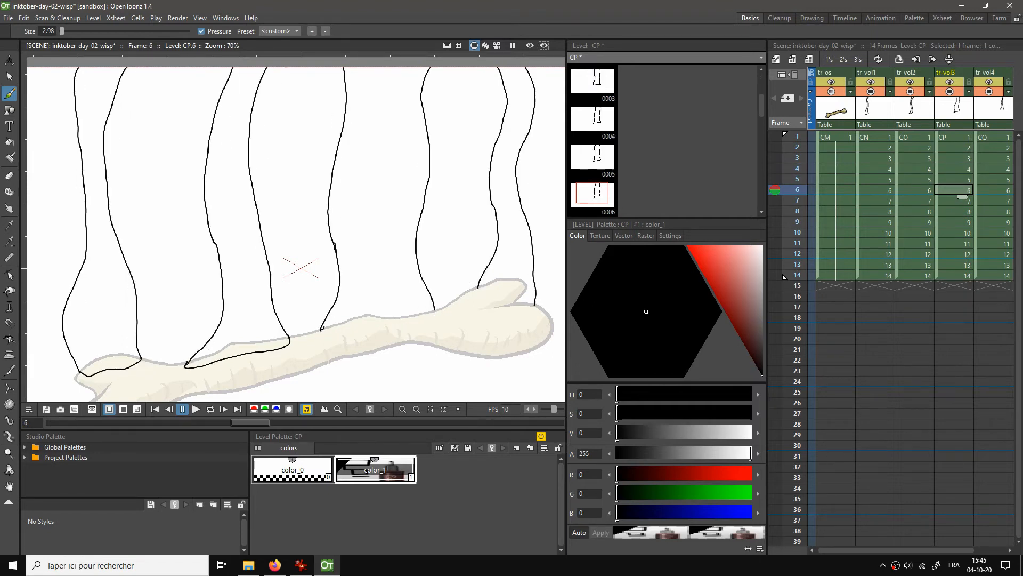
Erase the stray hook at the wisp line's lower tip on tr-vol3 frame 6 and close the outline across the bone
{"action": "key", "text": "a"}
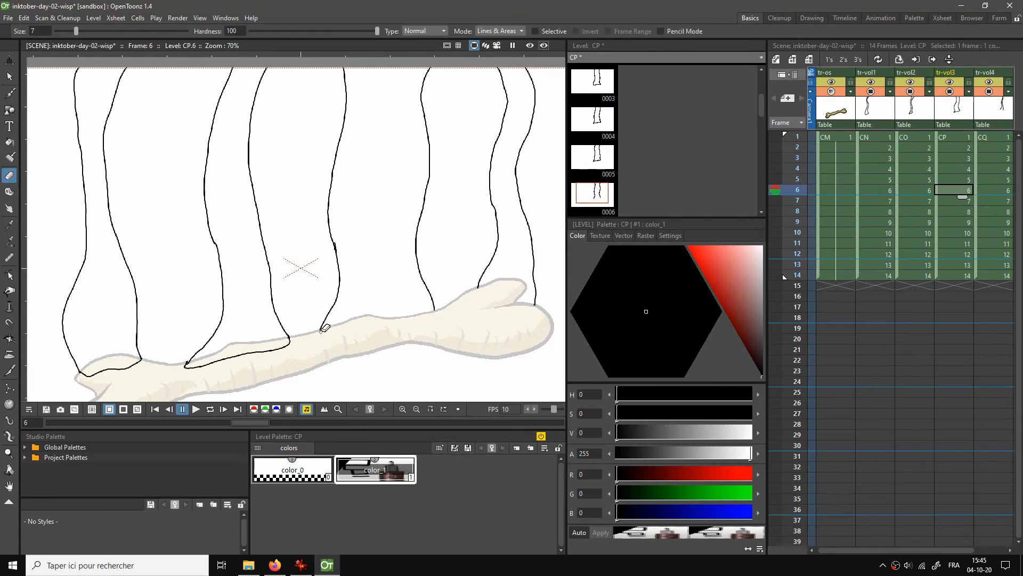
{"action": "key", "text": "b"}
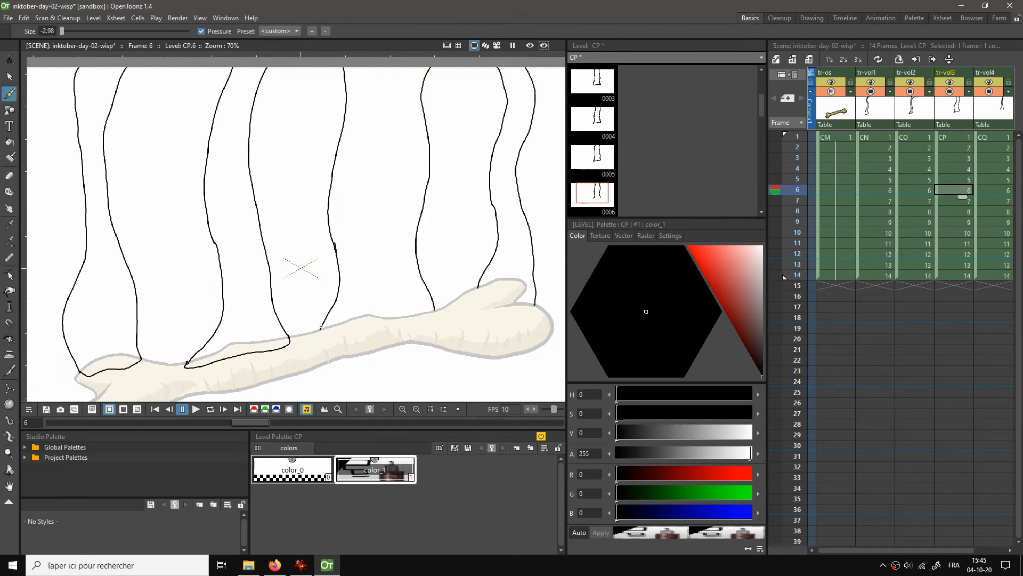
{"action": "left_click_drag", "start_coordinate": [321, 327], "coordinate": [435, 312]}
{"action": "key", "text": "period"}
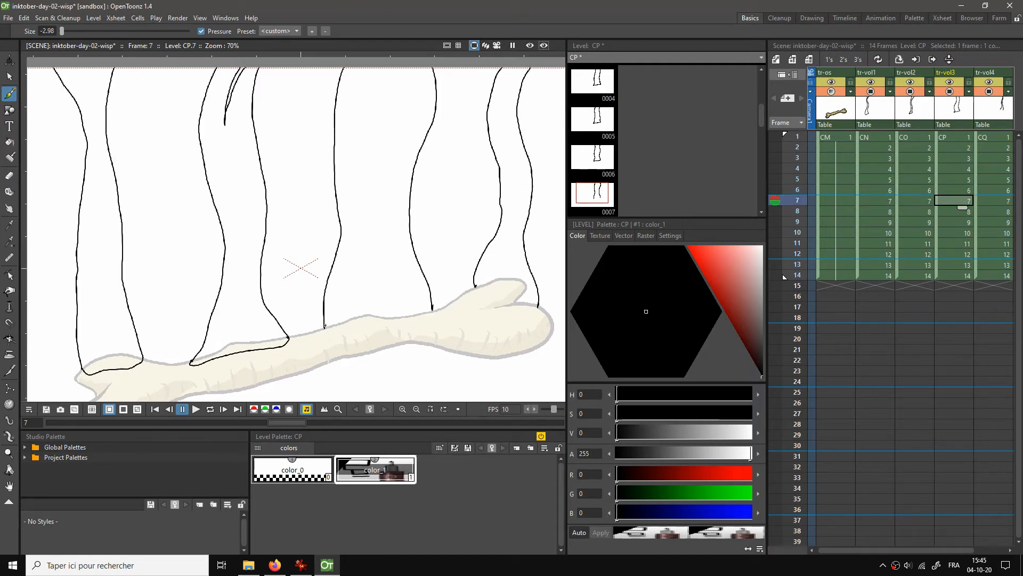
Close the lower end of the tr-vol3 wisp outline across the bone on frames 7 to 10
{"action": "left_click_drag", "start_coordinate": [327, 330], "coordinate": [430, 315]}
{"action": "key", "text": "period"}
{"action": "left_click_drag", "start_coordinate": [331, 327], "coordinate": [432, 314]}
{"action": "key", "text": "period"}
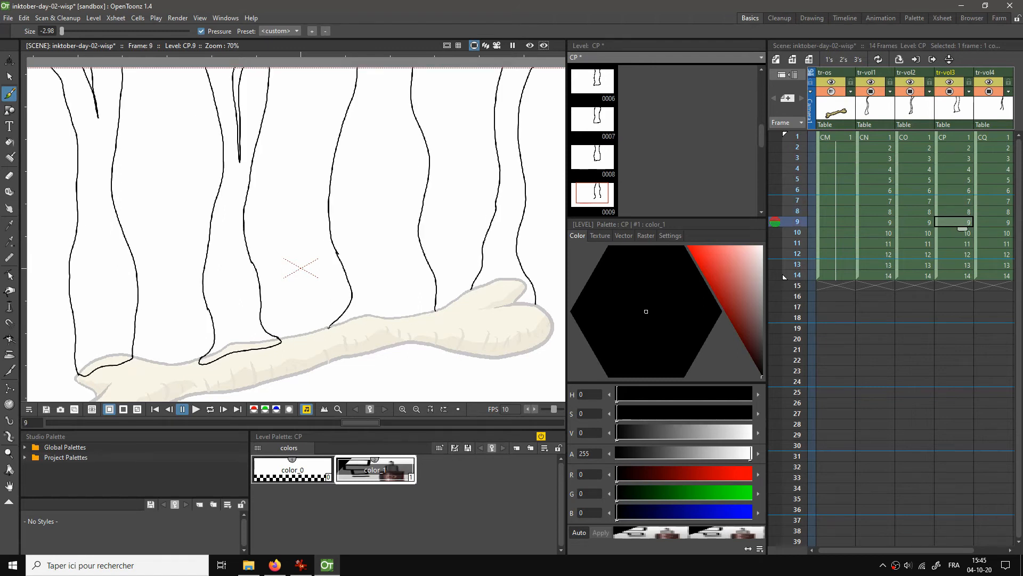
{"action": "left_click_drag", "start_coordinate": [329, 331], "coordinate": [431, 315]}
{"action": "key", "text": "period"}
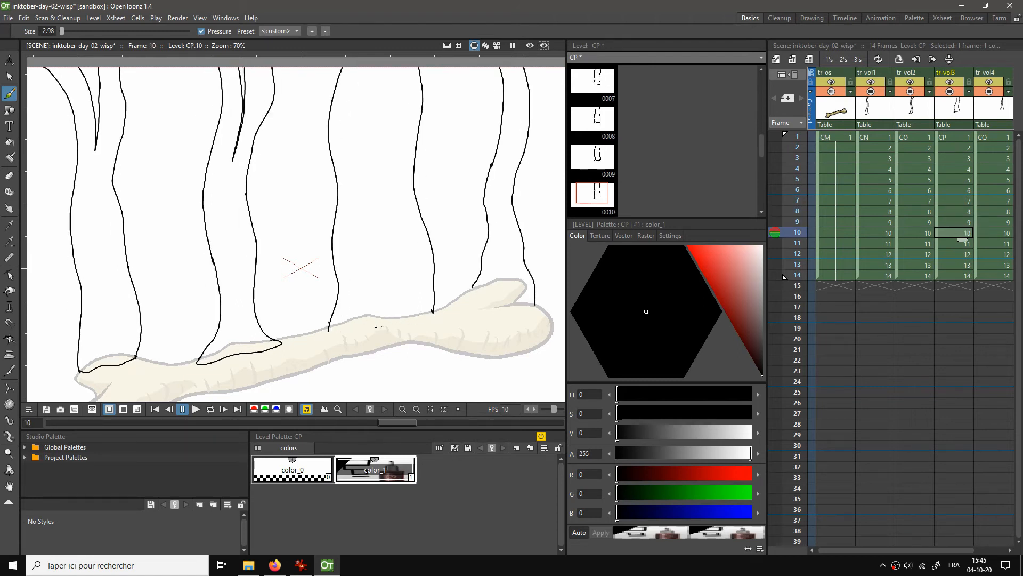
{"action": "left_click_drag", "start_coordinate": [329, 329], "coordinate": [429, 318]}
{"action": "key", "text": "period"}
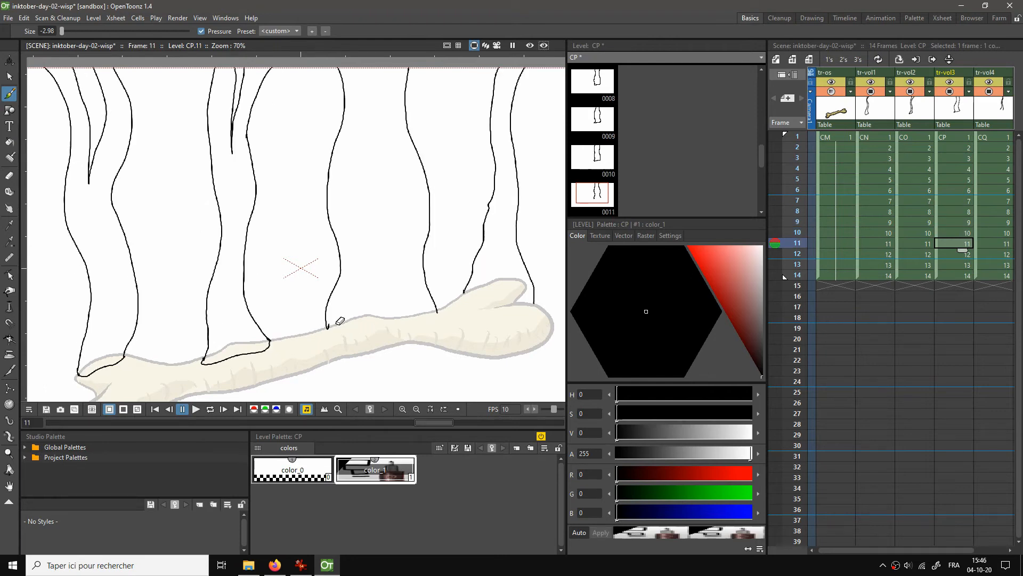
Erase the rough tip of the wisp line on tr-vol3 frame 11 and close the outline across the bone
{"action": "key", "text": "a"}
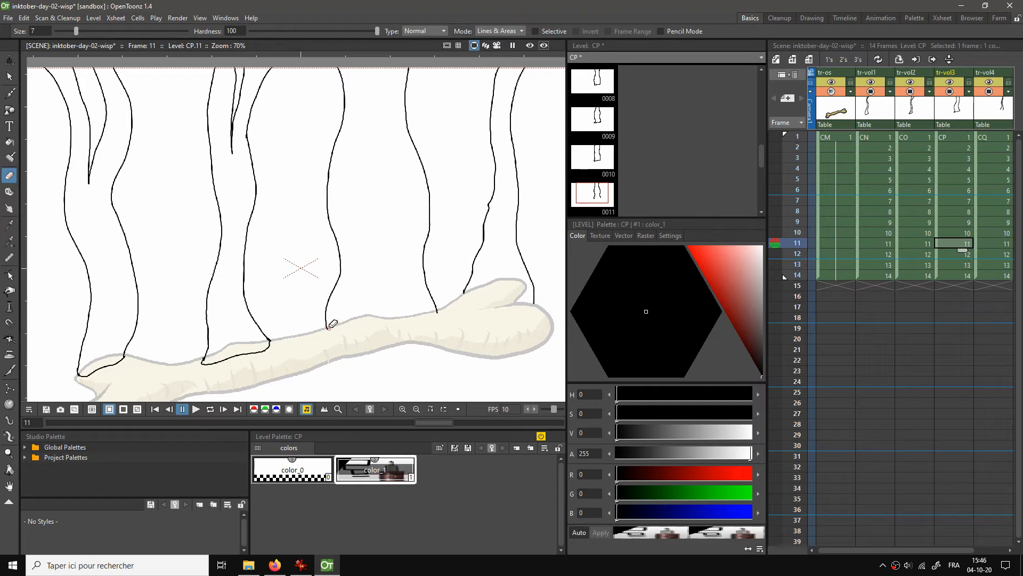
{"action": "key", "text": "b"}
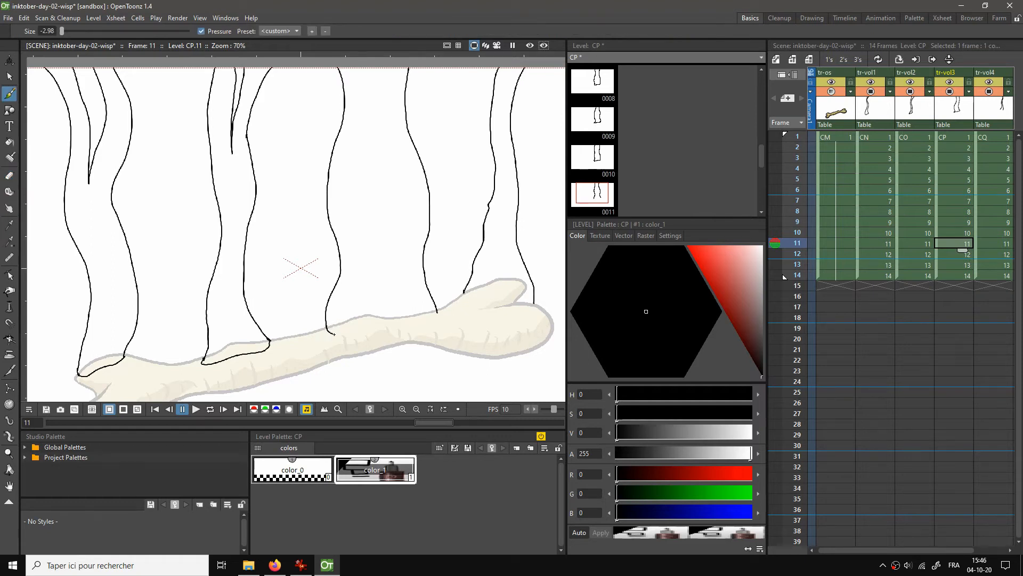
{"action": "left_click_drag", "start_coordinate": [326, 326], "coordinate": [436, 318]}
{"action": "key", "text": "period"}
Close the lower end of the tr-vol3 wisp outline across the bone on frames 12 to 14
{"action": "mouse_move", "coordinate": [325, 324]}
{"action": "left_mouse_down"}
{"action": "mouse_move", "coordinate": [412, 322]}
{"action": "mouse_move", "coordinate": [436, 311]}
{"action": "left_mouse_up"}
{"action": "key", "text": "period"}
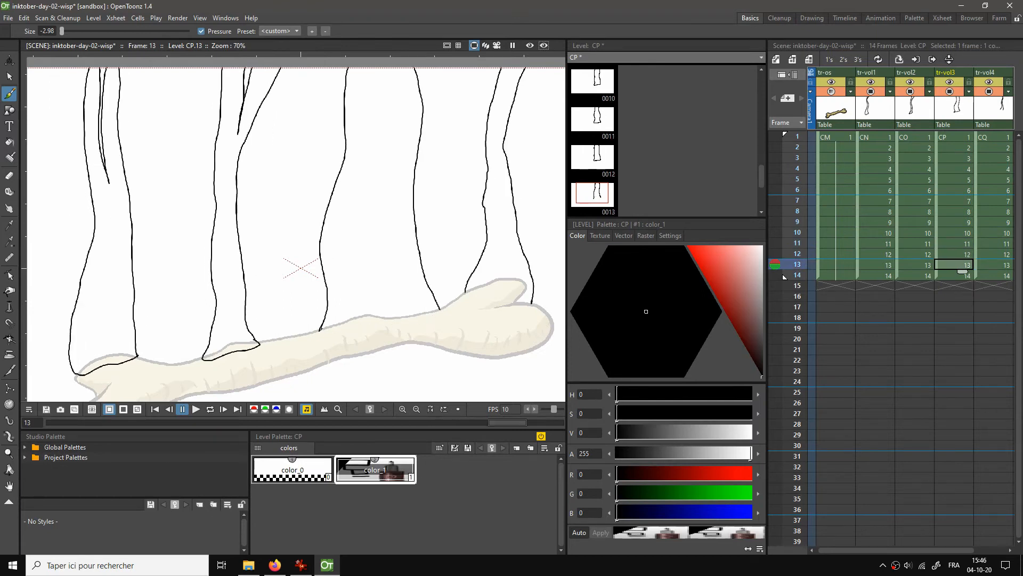
{"action": "left_click_drag", "start_coordinate": [319, 332], "coordinate": [438, 314]}
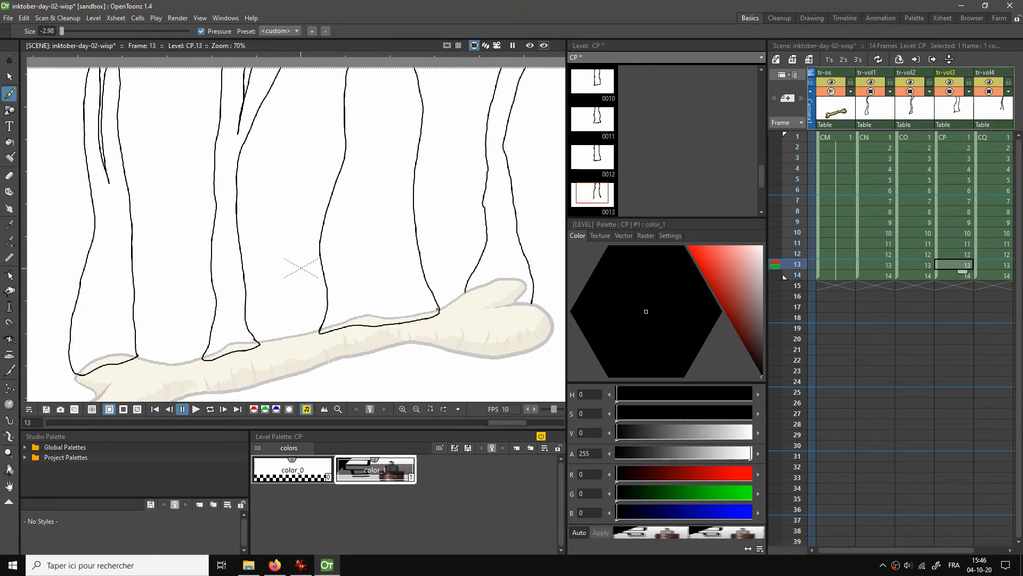
{"action": "key", "text": "period"}
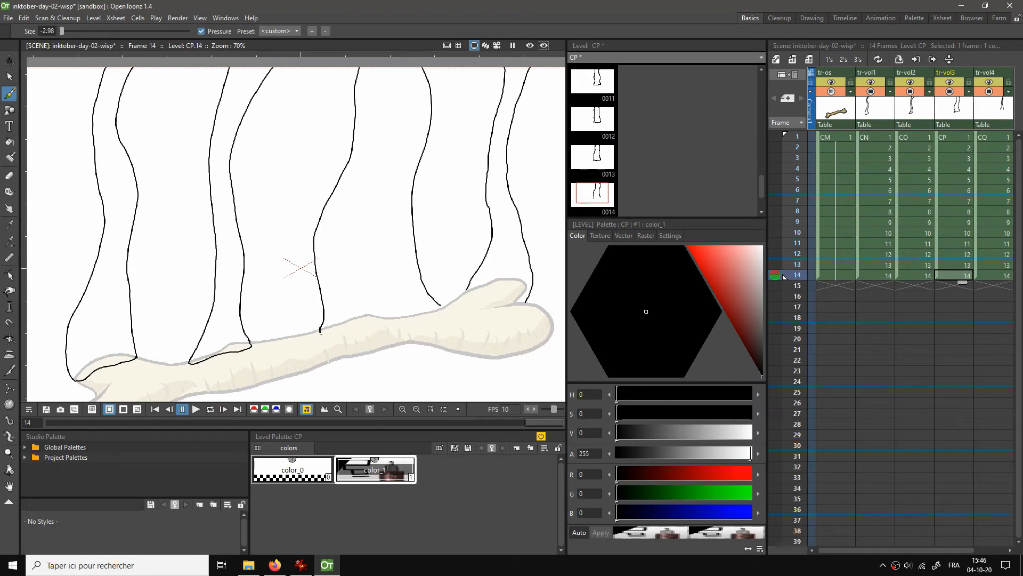
{"action": "left_click_drag", "start_coordinate": [320, 333], "coordinate": [441, 314]}
{"action": "key", "text": "period"}
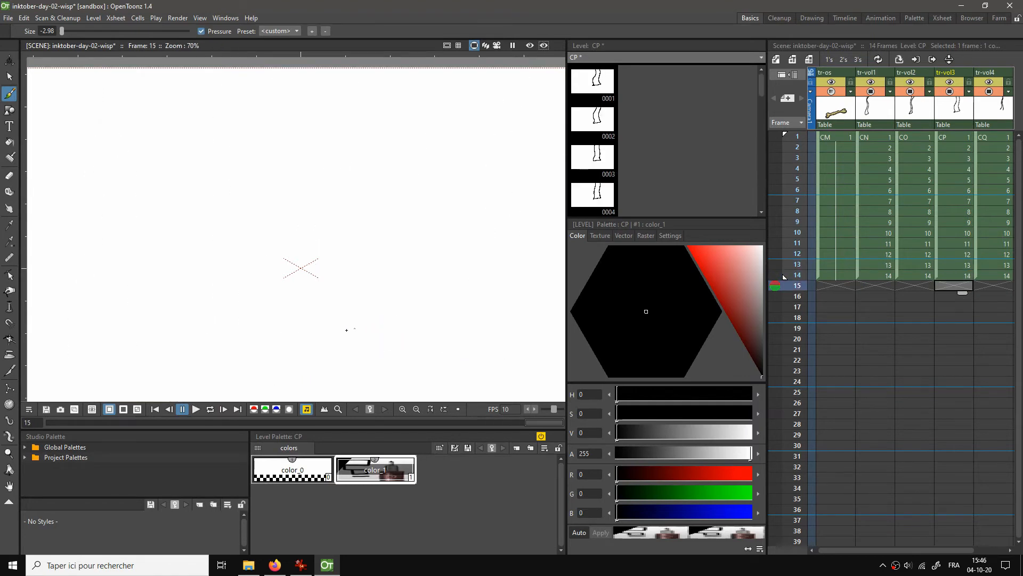
Draw a short brush line across the bone's knob joining the lower ends of the tr-vol4 wisp on frames 1 to 4
{"action": "key", "text": "comma"}
{"action": "key", "text": "comma"}
{"action": "left_click", "coordinate": [991, 138]}
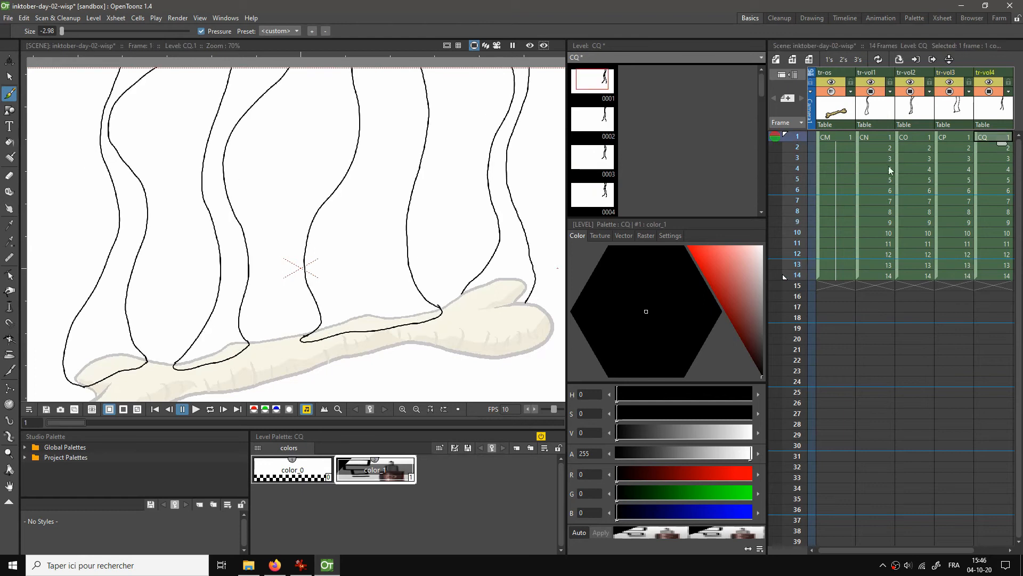
{"action": "mouse_move", "coordinate": [463, 293]}
{"action": "left_mouse_down"}
{"action": "mouse_move", "coordinate": [462, 308]}
{"action": "mouse_move", "coordinate": [511, 317]}
{"action": "mouse_move", "coordinate": [523, 308]}
{"action": "left_mouse_up"}
{"action": "key", "text": "period"}
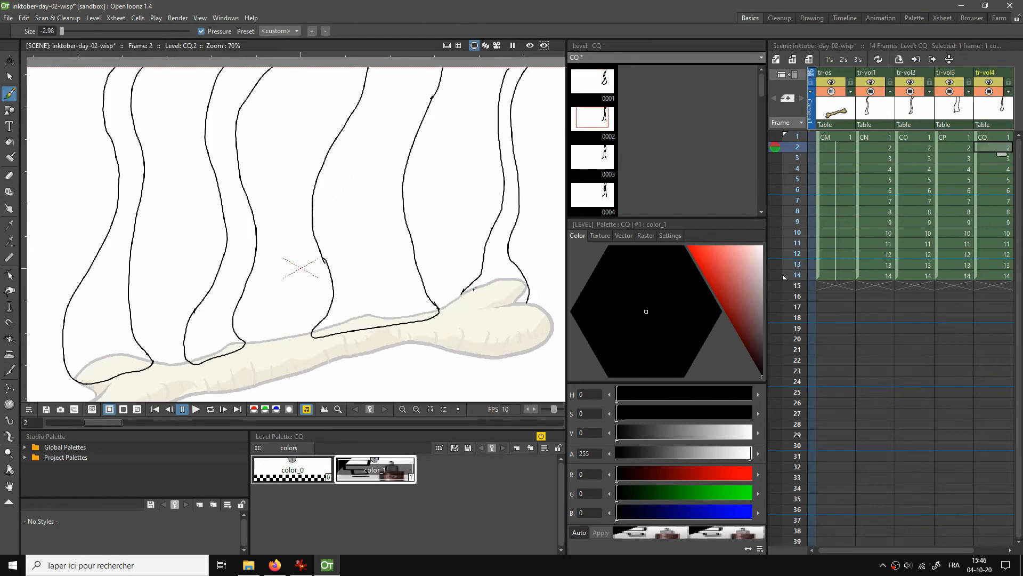
{"action": "mouse_move", "coordinate": [462, 292]}
{"action": "left_mouse_down"}
{"action": "mouse_move", "coordinate": [499, 314]}
{"action": "mouse_move", "coordinate": [528, 302]}
{"action": "mouse_move", "coordinate": [461, 298]}
{"action": "mouse_move", "coordinate": [472, 311]}
{"action": "mouse_move", "coordinate": [521, 309]}
{"action": "left_mouse_up"}
{"action": "key", "text": "period"}
{"action": "key", "text": "period"}
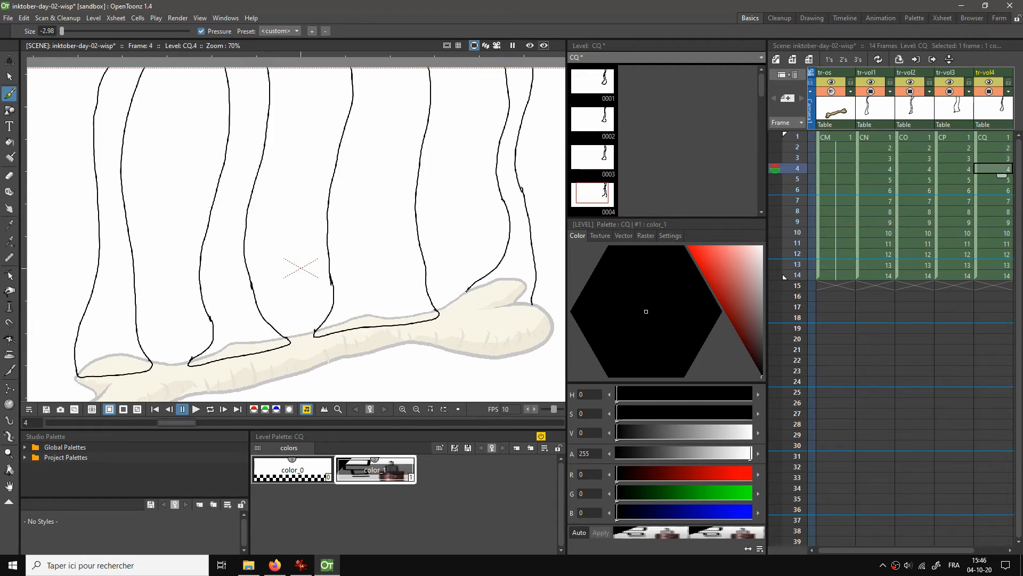
{"action": "mouse_move", "coordinate": [467, 291]}
{"action": "left_mouse_down"}
{"action": "mouse_move", "coordinate": [497, 318]}
{"action": "mouse_move", "coordinate": [530, 309]}
{"action": "left_mouse_up"}
{"action": "key", "text": "period"}
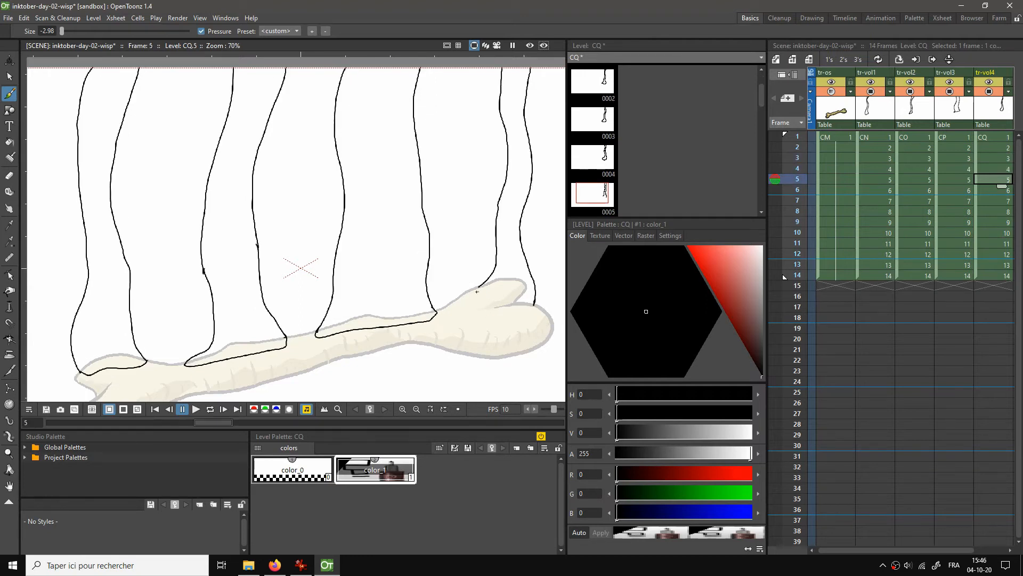
Close the lower end of the tr-vol4 wisp outline across the bone's knob on frames 5 to 8
{"action": "mouse_move", "coordinate": [465, 310]}
{"action": "left_mouse_down"}
{"action": "mouse_move", "coordinate": [523, 320]}
{"action": "mouse_move", "coordinate": [532, 310]}
{"action": "left_mouse_up"}
{"action": "key", "text": "period"}
{"action": "mouse_move", "coordinate": [468, 305]}
{"action": "left_mouse_down"}
{"action": "mouse_move", "coordinate": [493, 320]}
{"action": "mouse_move", "coordinate": [533, 312]}
{"action": "left_mouse_up"}
{"action": "key", "text": "period"}
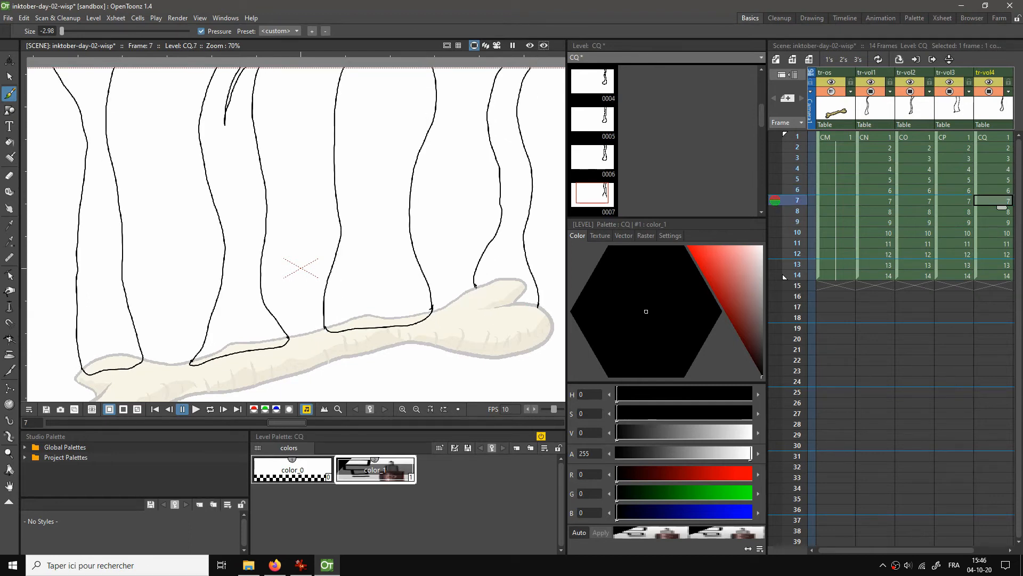
{"action": "mouse_move", "coordinate": [461, 308]}
{"action": "left_mouse_down"}
{"action": "mouse_move", "coordinate": [466, 318]}
{"action": "mouse_move", "coordinate": [530, 321]}
{"action": "mouse_move", "coordinate": [540, 302]}
{"action": "left_mouse_up"}
{"action": "key", "text": "period"}
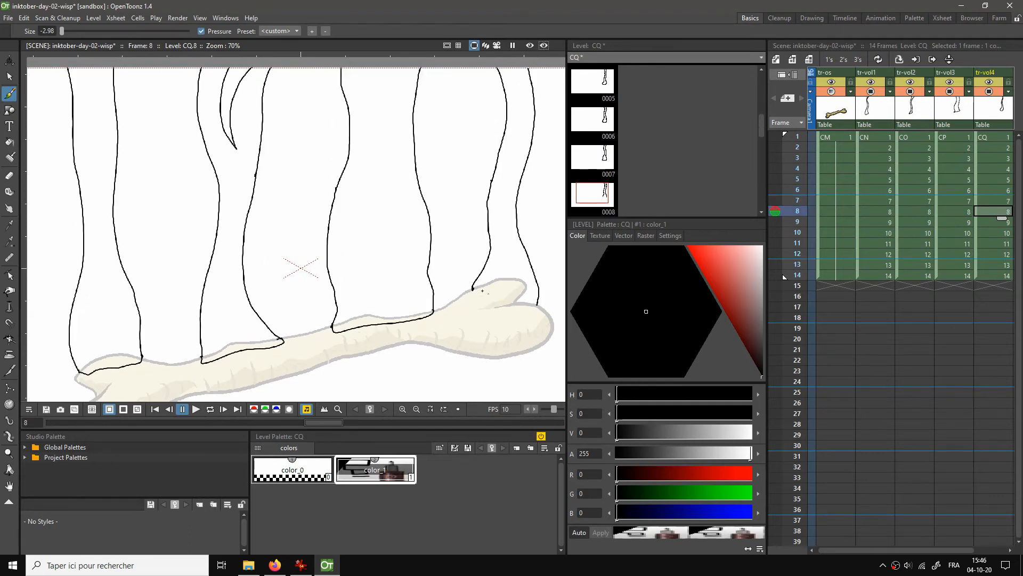
{"action": "mouse_move", "coordinate": [472, 289]}
{"action": "left_mouse_down"}
{"action": "mouse_move", "coordinate": [468, 307]}
{"action": "mouse_move", "coordinate": [505, 323]}
{"action": "mouse_move", "coordinate": [536, 310]}
{"action": "left_mouse_up"}
{"action": "key", "text": "period"}
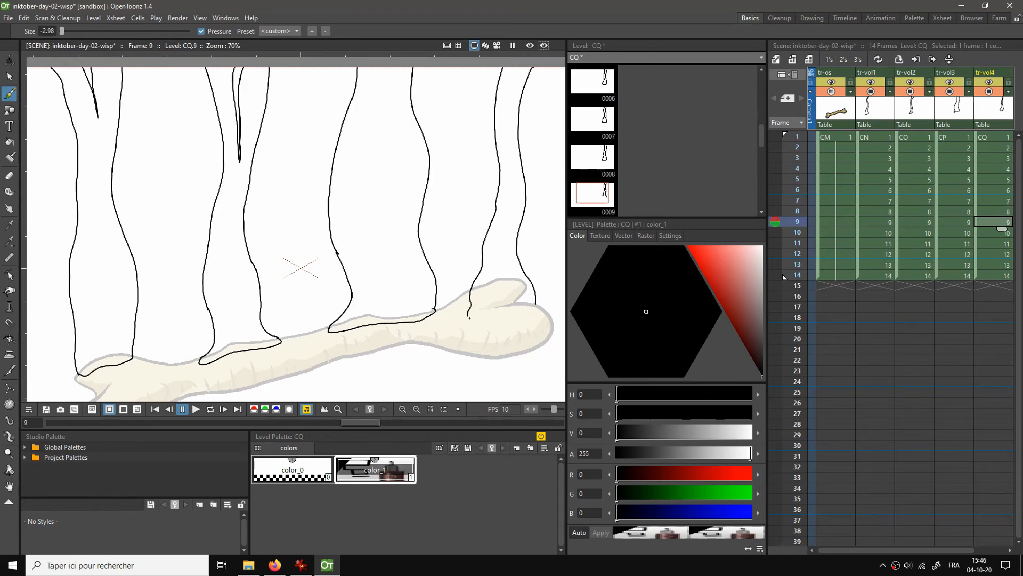
Join the lower ends of the tr-vol4 wisp with a brush line across the bone on frames 9 to 11
{"action": "key", "text": "period"}
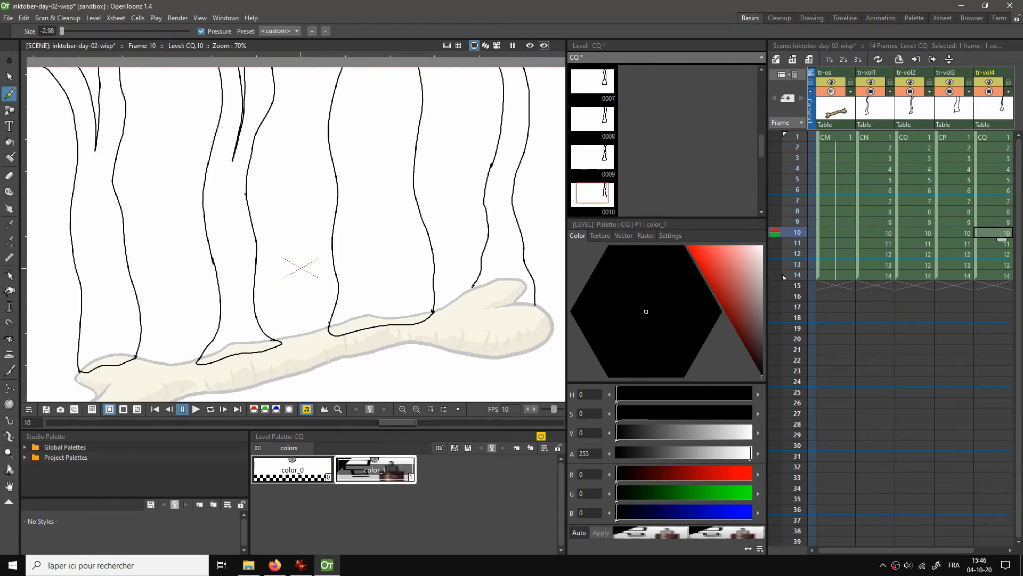
{"action": "mouse_move", "coordinate": [467, 302]}
{"action": "left_mouse_down"}
{"action": "mouse_move", "coordinate": [521, 319]}
{"action": "mouse_move", "coordinate": [535, 309]}
{"action": "left_mouse_up"}
{"action": "key", "text": "period"}
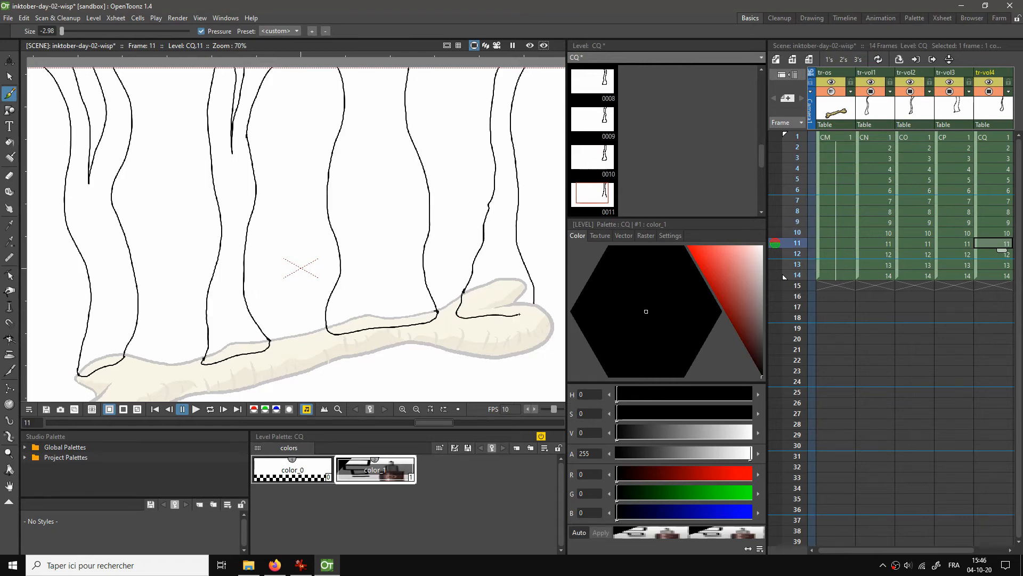
{"action": "key", "text": "period"}
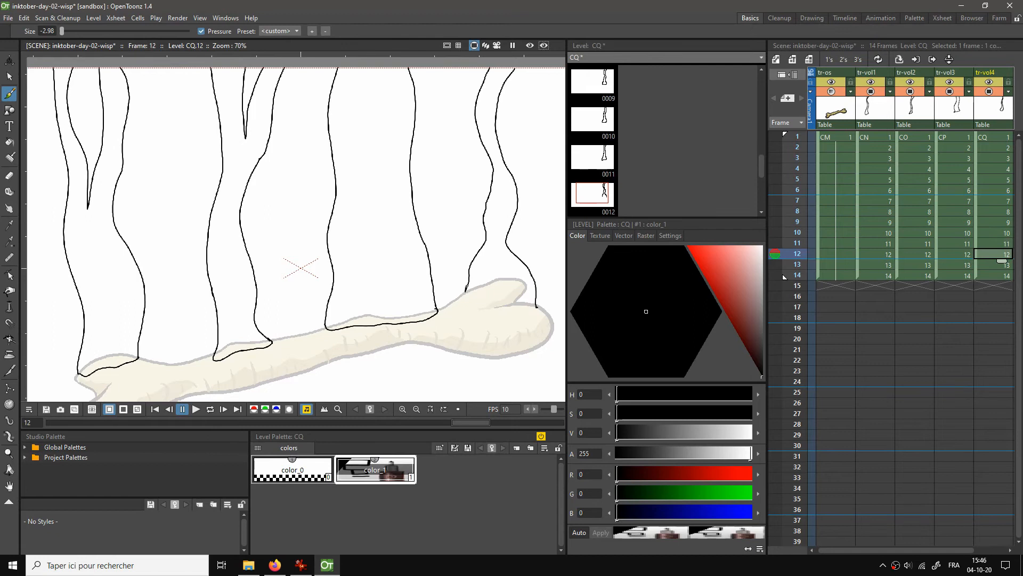
Erase the rough tip of the tr-vol4 wisp line on frame 12 and close the outline across the bone on frames 12 to 14
{"action": "key", "text": "a"}
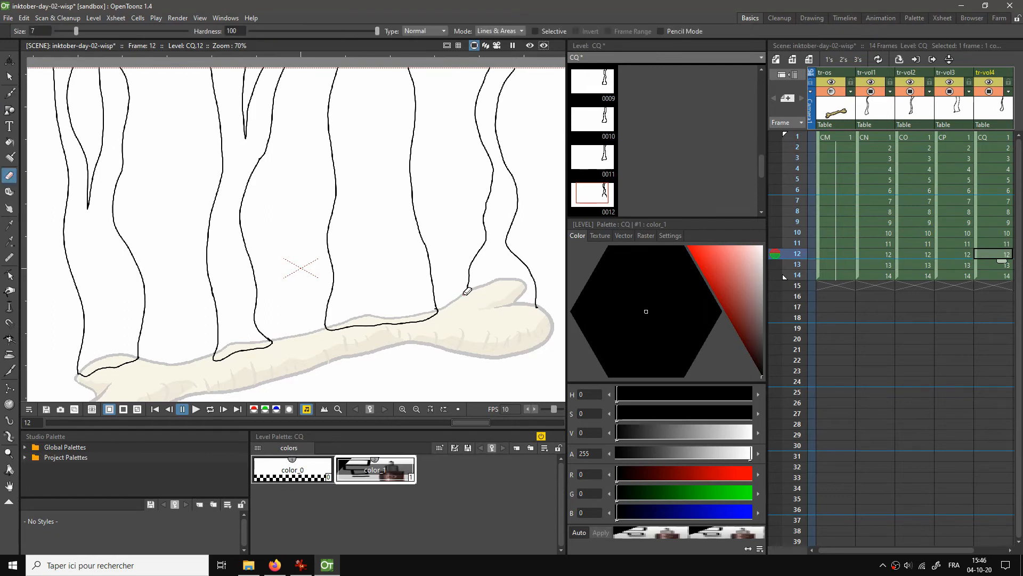
{"action": "key", "text": "b"}
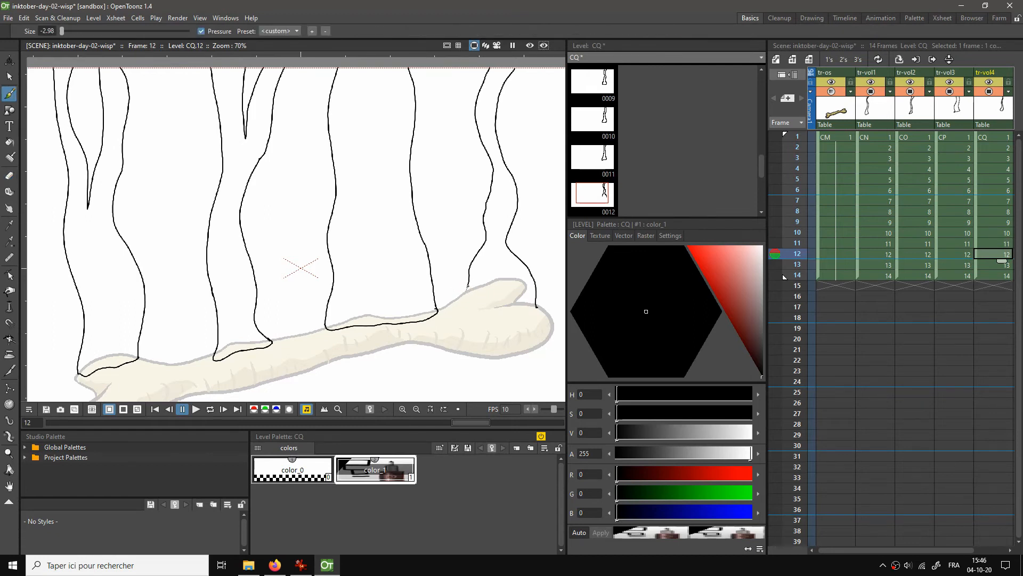
{"action": "left_click_drag", "start_coordinate": [463, 298], "coordinate": [508, 317]}
{"action": "key", "text": "period"}
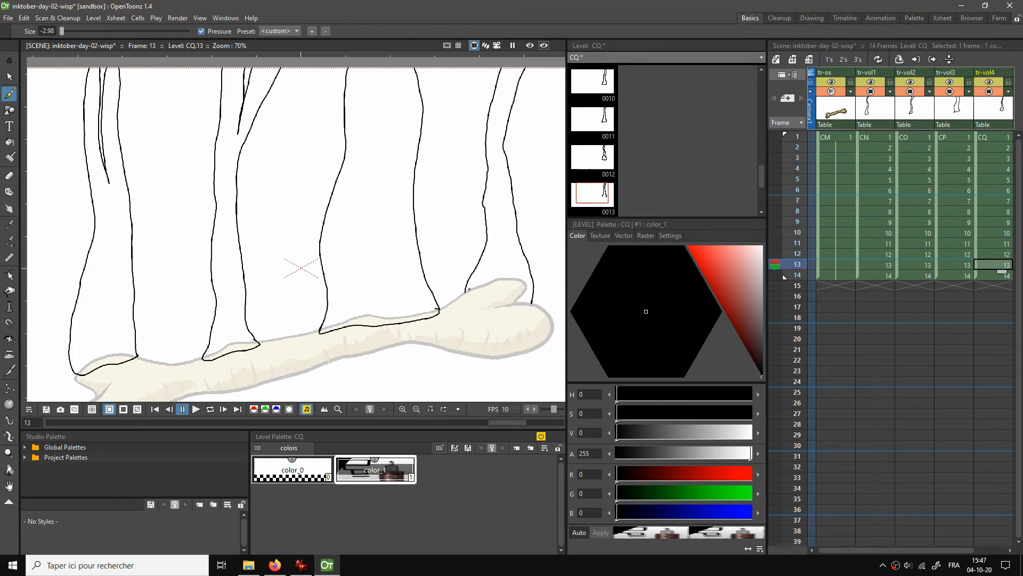
{"action": "left_click_drag", "start_coordinate": [471, 315], "coordinate": [523, 310]}
{"action": "key", "text": "period"}
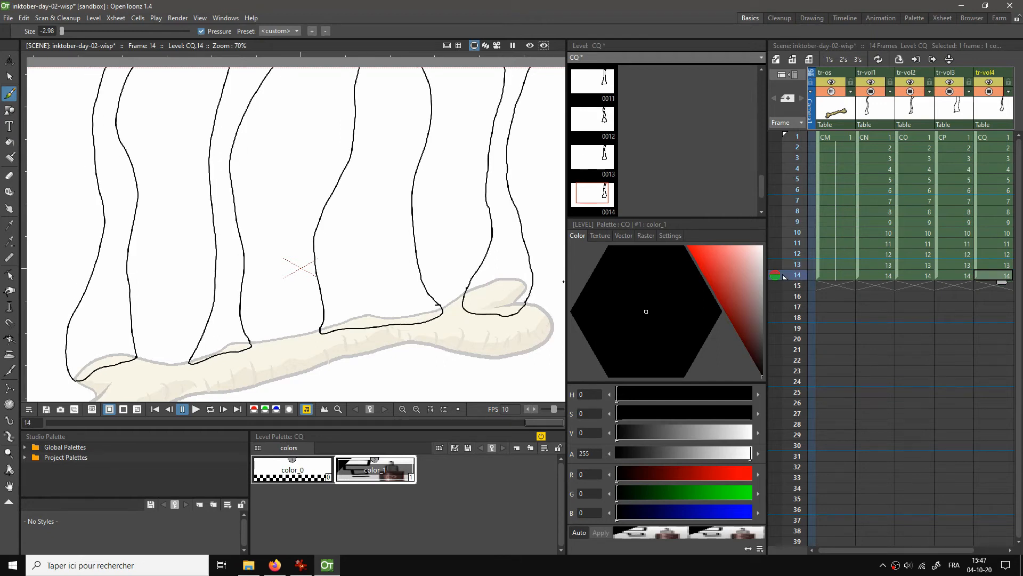
Reset the canvas view and set the opacity of the tr-os bone column to 100%
{"action": "key", "text": "comma"}
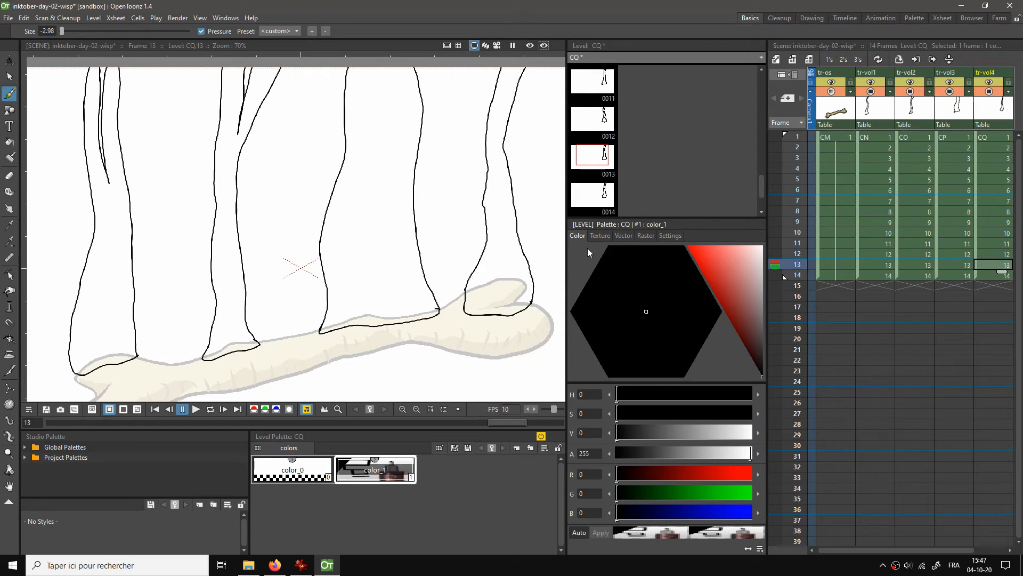
{"action": "right_click", "coordinate": [358, 142]}
{"action": "left_click", "coordinate": [373, 160]}
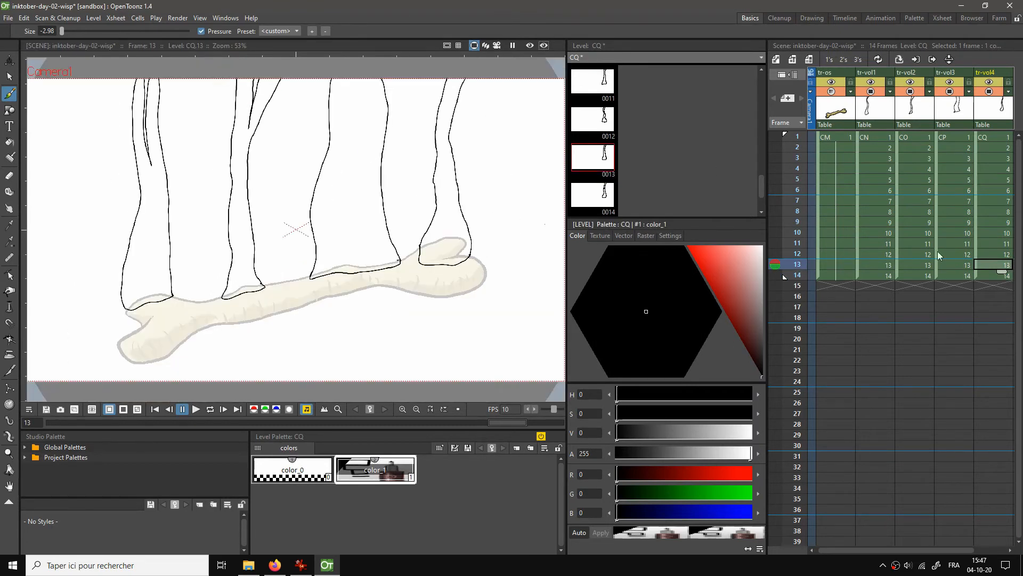
{"action": "left_click", "coordinate": [850, 93]}
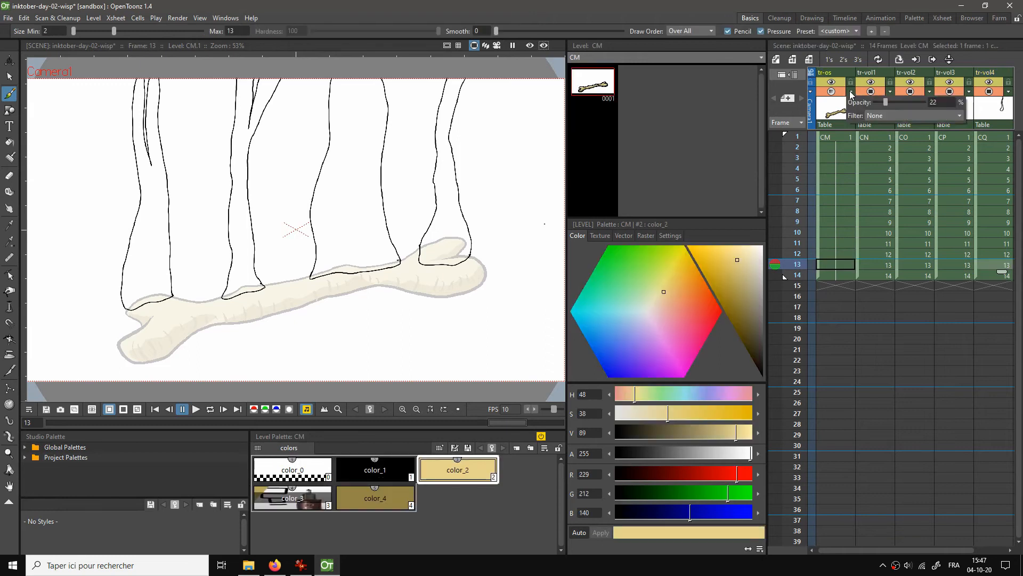
{"action": "left_click_drag", "start_coordinate": [924, 103], "coordinate": [929, 104]}
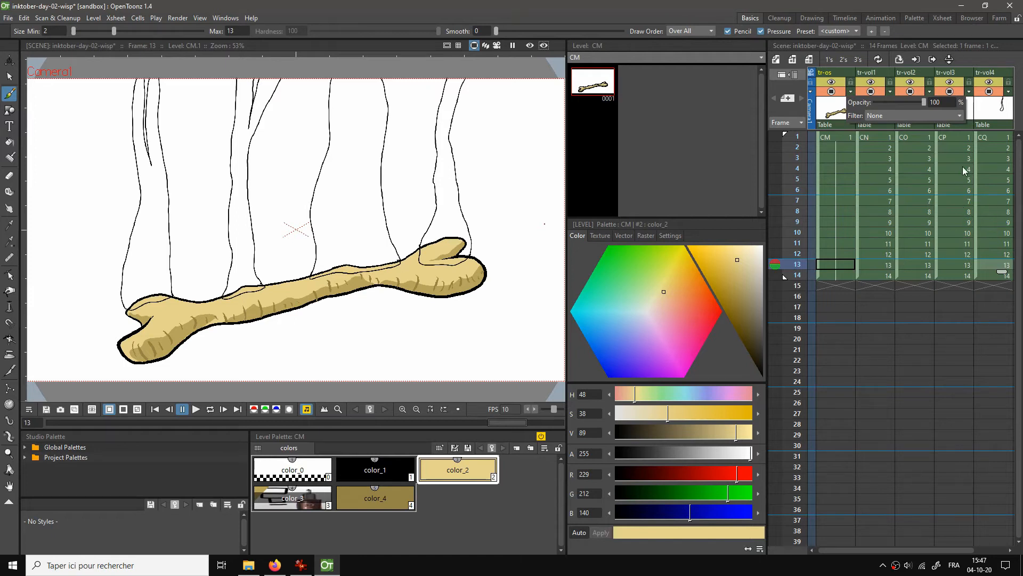
Move the tr-os column after tr-vol4 so the bone covers the wisps' lower ends, and play the animation in a loop
{"action": "left_click", "coordinate": [917, 199]}
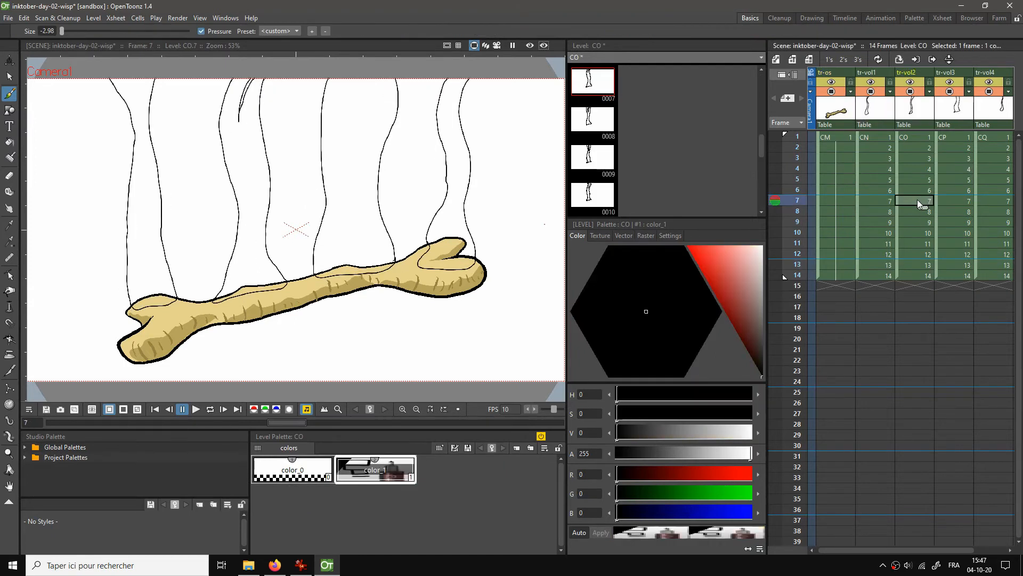
{"action": "left_click", "coordinate": [913, 148]}
{"action": "left_click", "coordinate": [878, 137]}
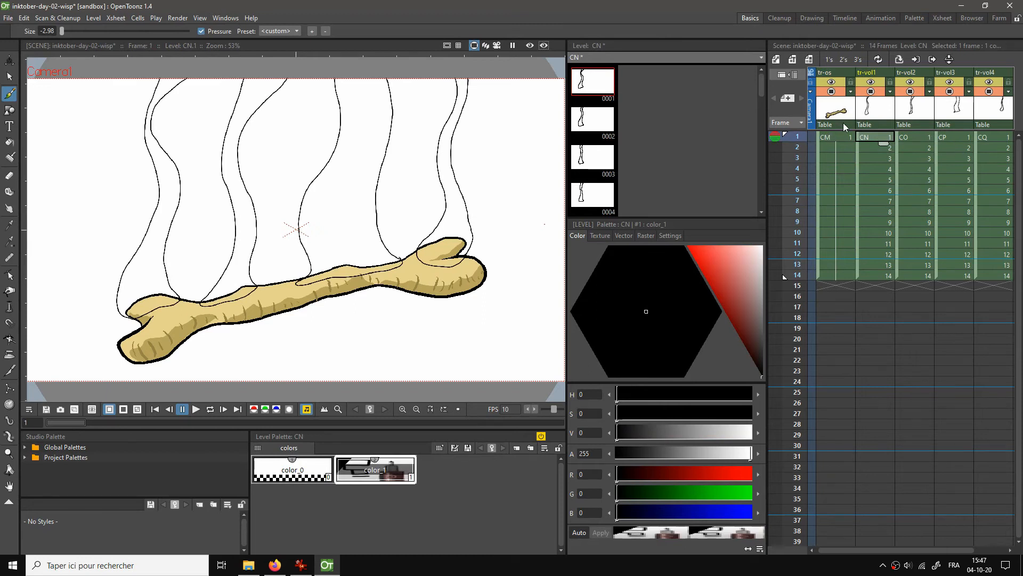
{"action": "left_click", "coordinate": [847, 76]}
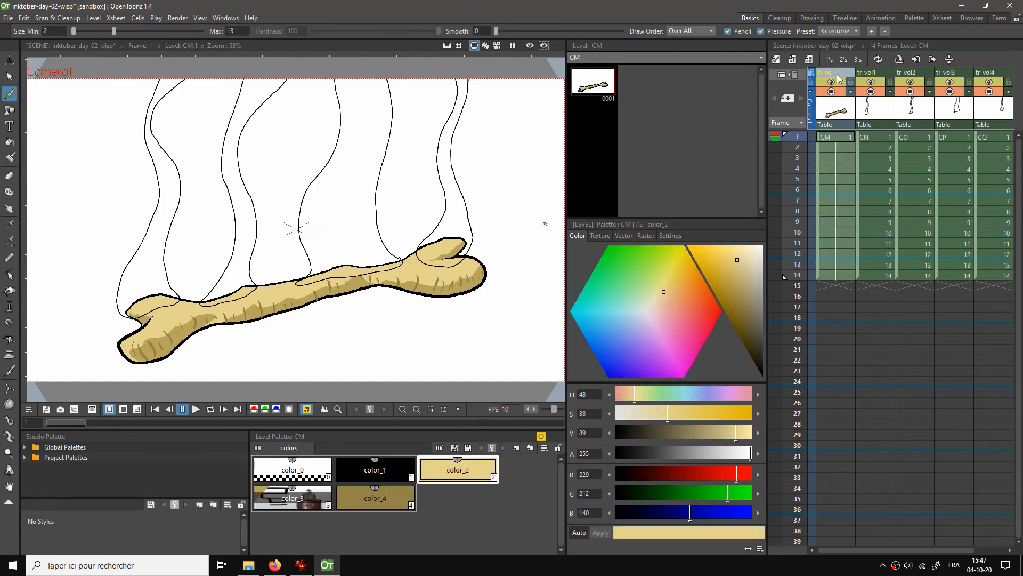
{"action": "left_click_drag", "start_coordinate": [847, 76], "coordinate": [993, 84]}
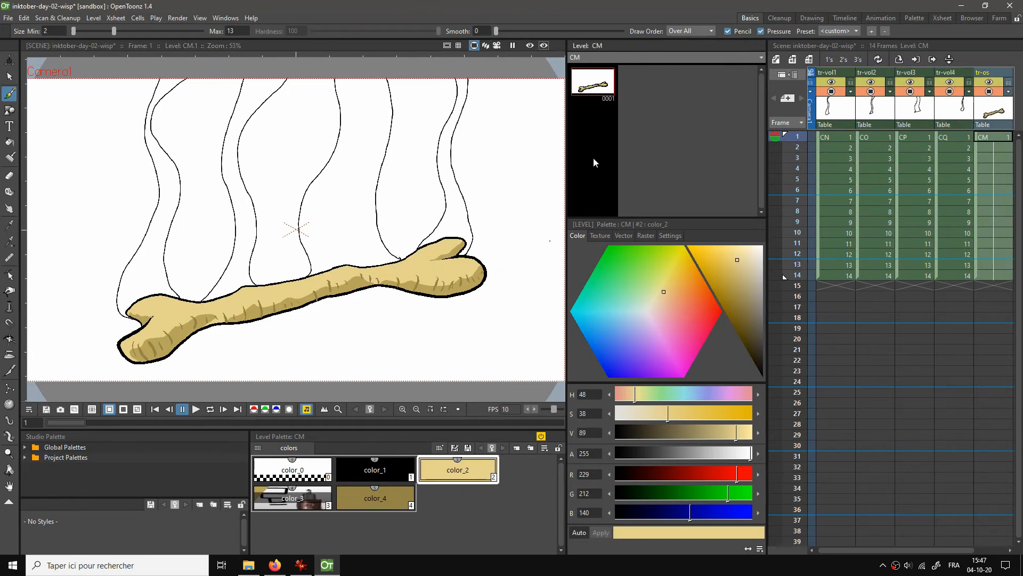
{"action": "left_click", "coordinate": [212, 409]}
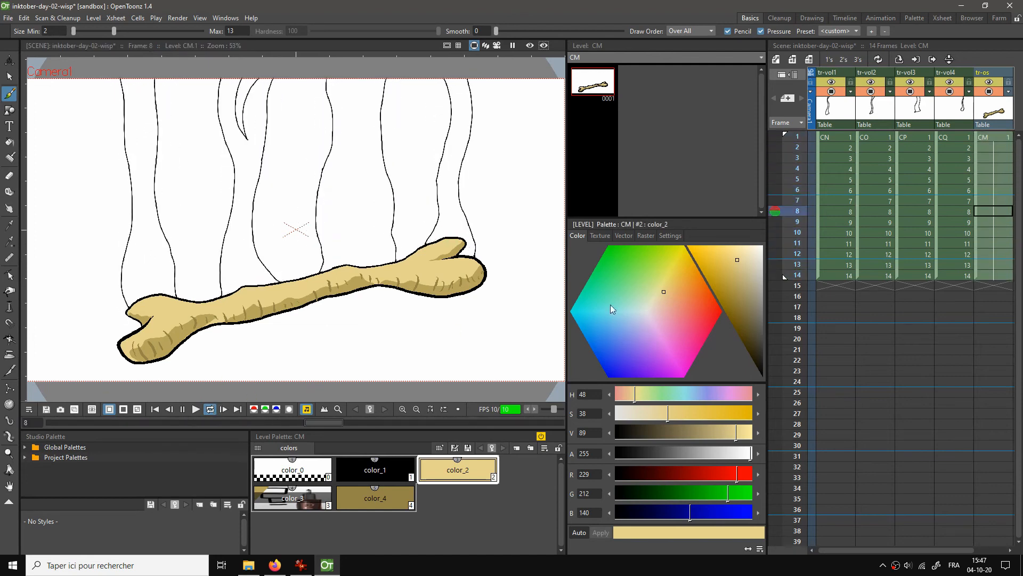
{"action": "left_click", "coordinate": [183, 410]}
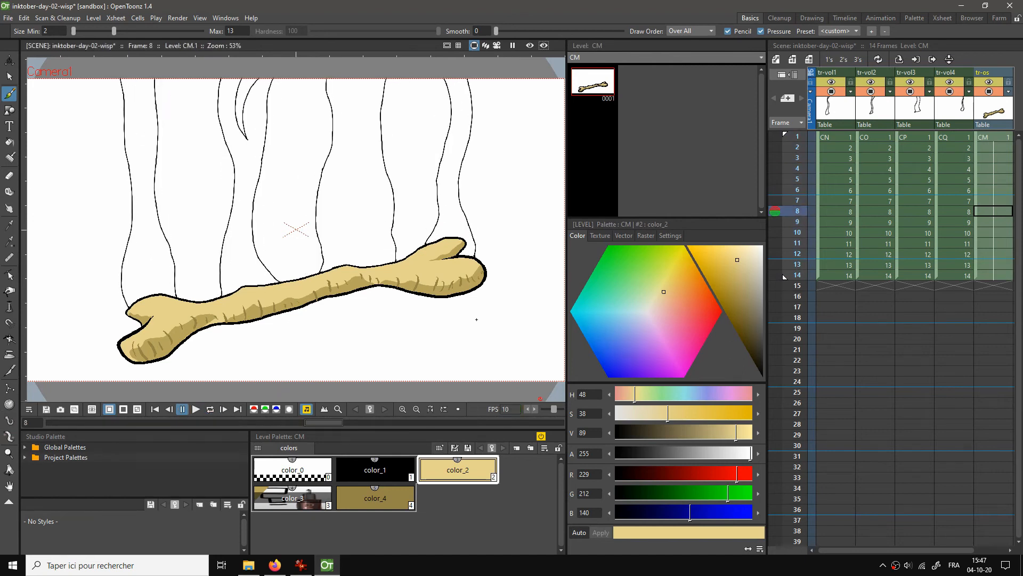
Add a new style named volute_princi to the level palette of tr-vol1
{"action": "left_click", "coordinate": [836, 136]}
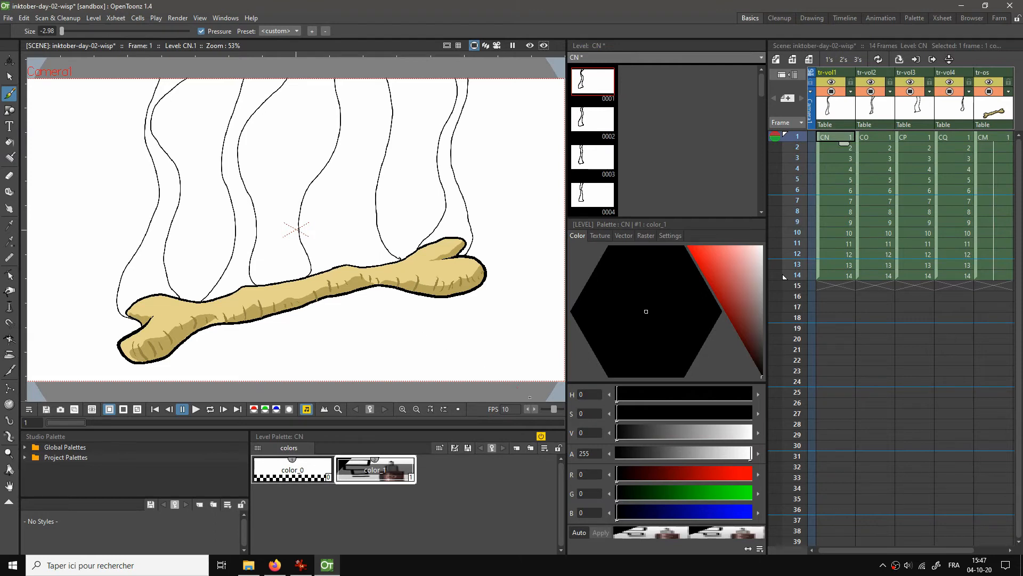
{"action": "left_click", "coordinate": [517, 448]}
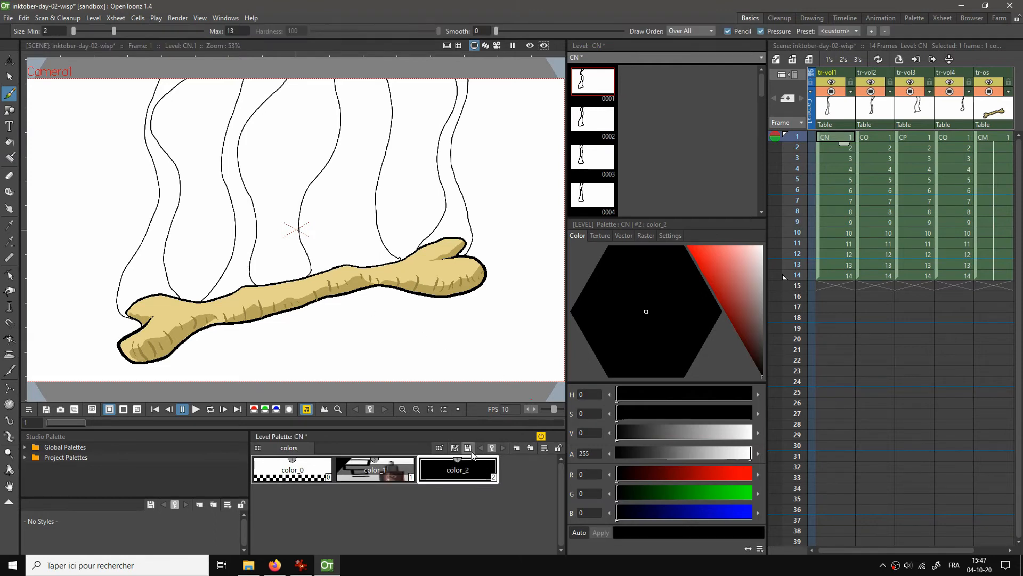
{"action": "double_click", "coordinate": [459, 469]}
{"action": "type", "text": "vol"}
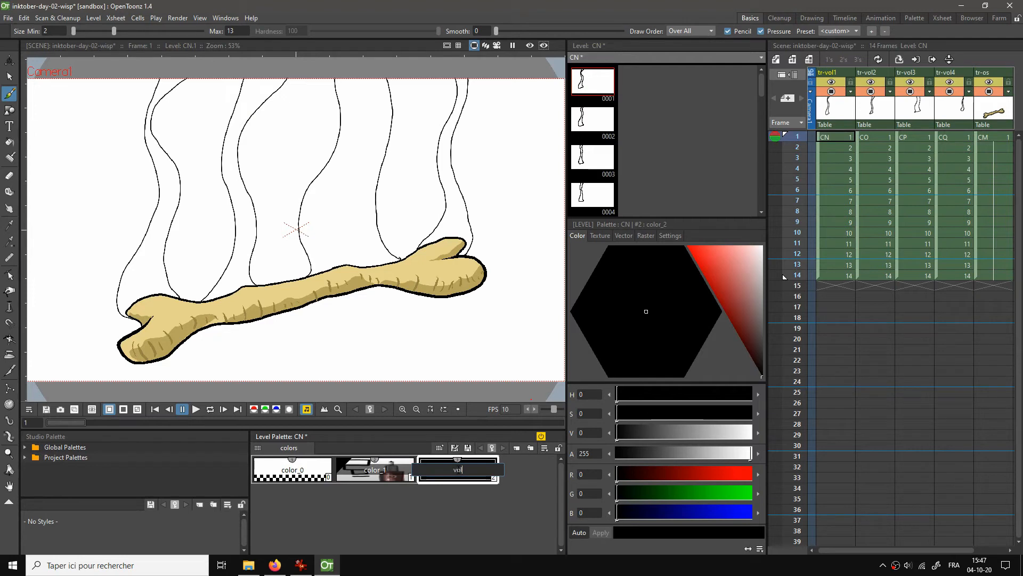
{"action": "type", "text": "ute_princi"}
{"action": "key", "text": "Return"}
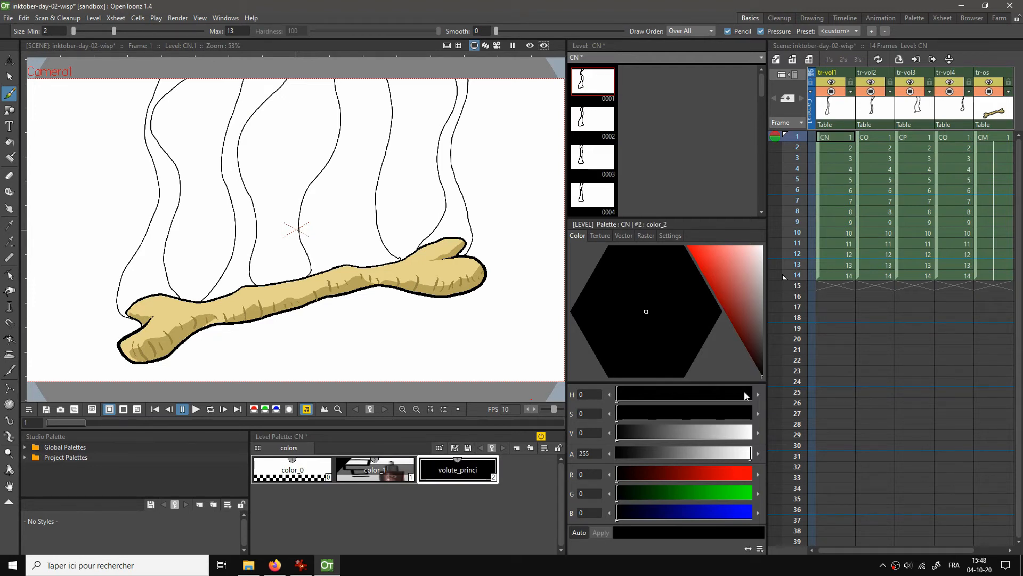
Fill the tr-vol1 wisp on frame 1 with volute_princi and set the style to a light grey, RGB 234, 234, 234
{"action": "left_click", "coordinate": [756, 281]}
{"action": "mouse_move", "coordinate": [756, 281]}
{"action": "left_mouse_down"}
{"action": "mouse_move", "coordinate": [757, 267]}
{"action": "mouse_move", "coordinate": [757, 324]}
{"action": "mouse_move", "coordinate": [766, 303]}
{"action": "left_mouse_up"}
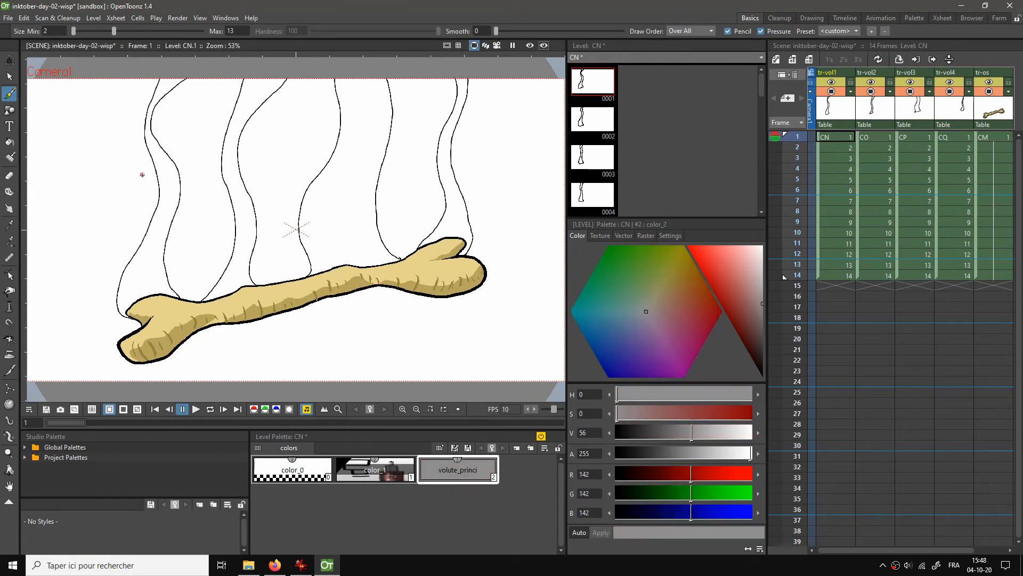
{"action": "key", "text": "f"}
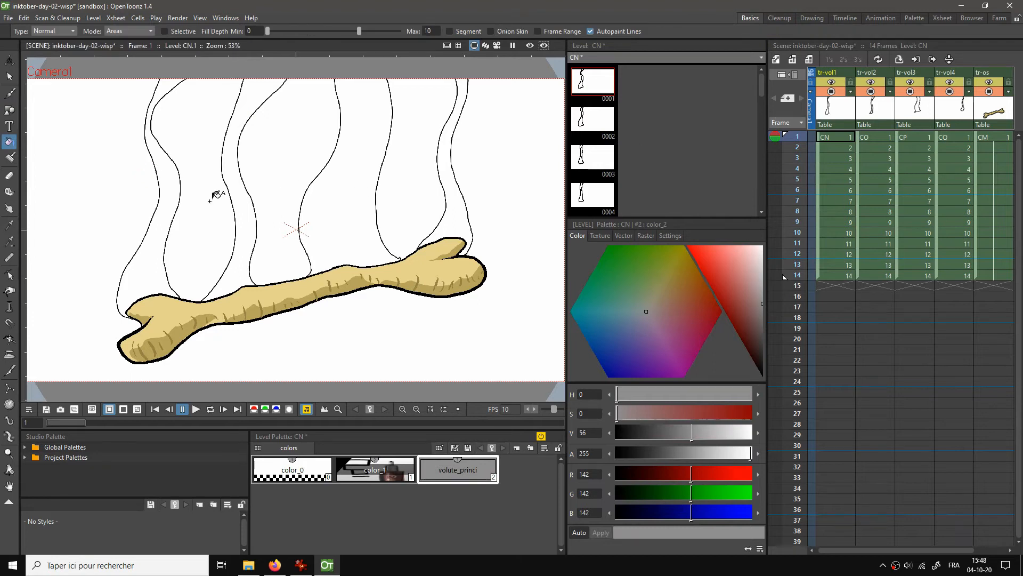
{"action": "left_click", "coordinate": [168, 187]}
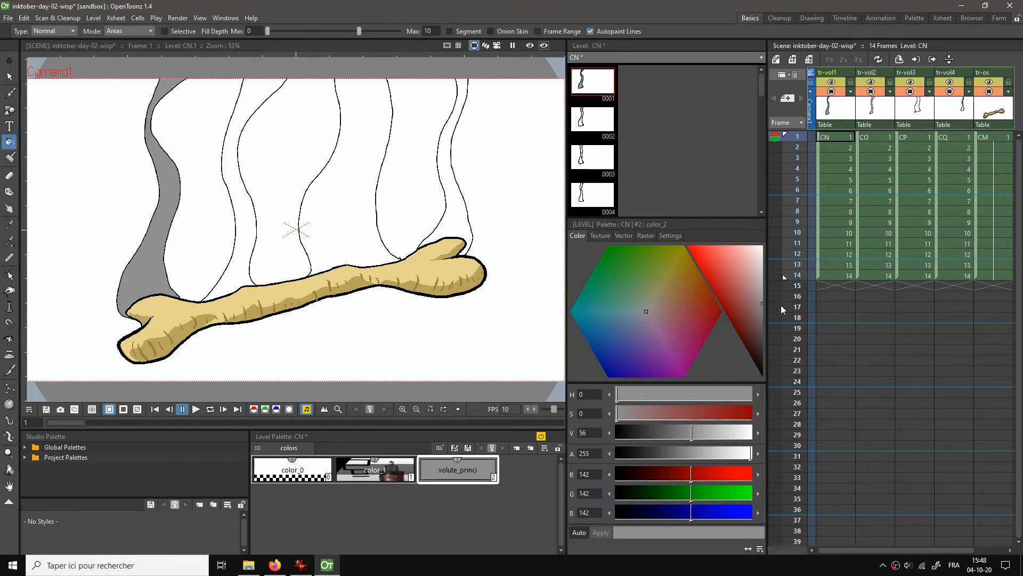
{"action": "left_click_drag", "start_coordinate": [762, 308], "coordinate": [765, 256]}
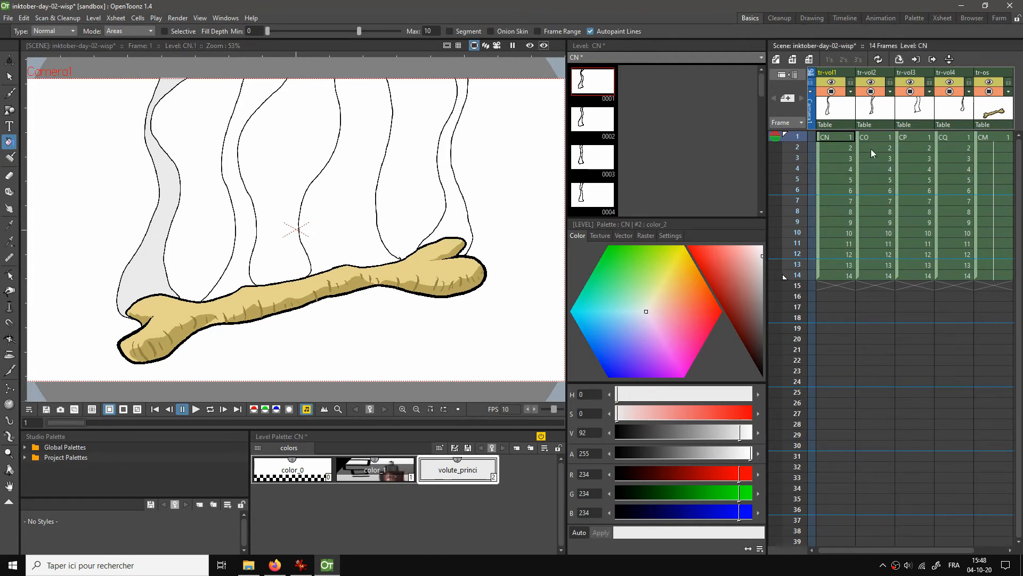
Copy the volute_princi style into the tr-vol2 palette and fill the tr-vol2 wisp on frame 1 with it
{"action": "left_click", "coordinate": [483, 468]}
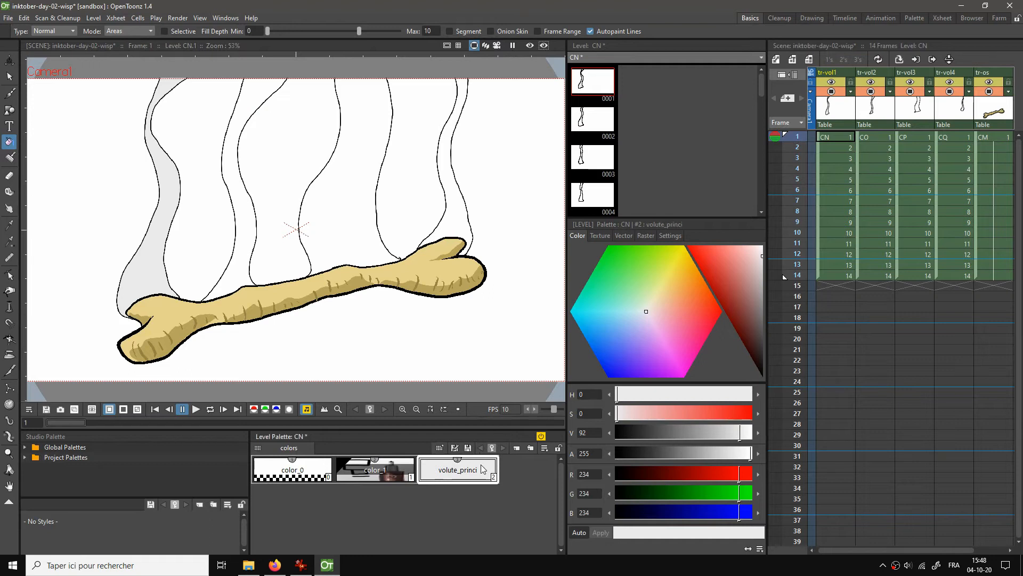
{"action": "right_click", "coordinate": [483, 468]}
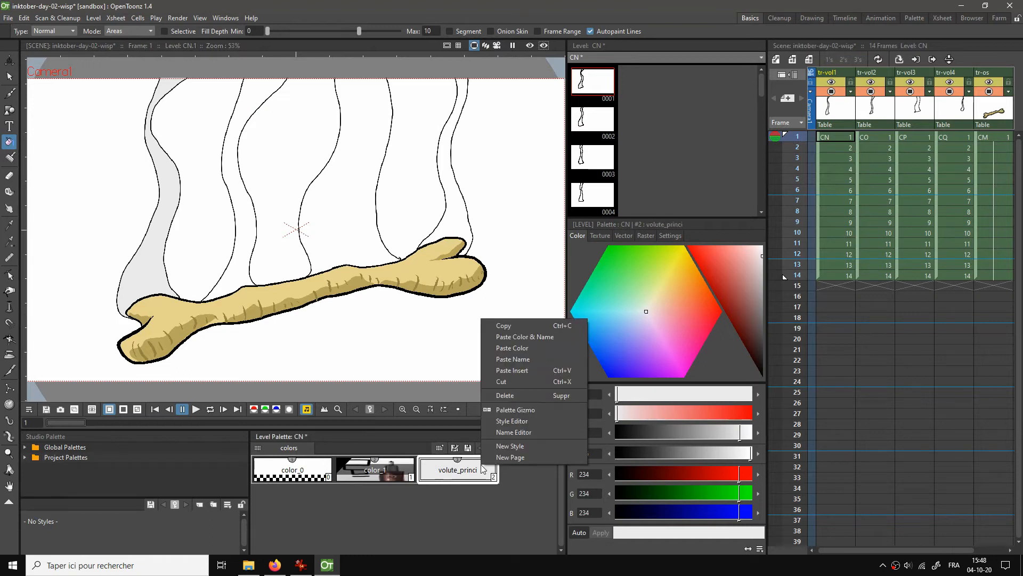
{"action": "left_click", "coordinate": [510, 325]}
{"action": "left_click", "coordinate": [878, 137]}
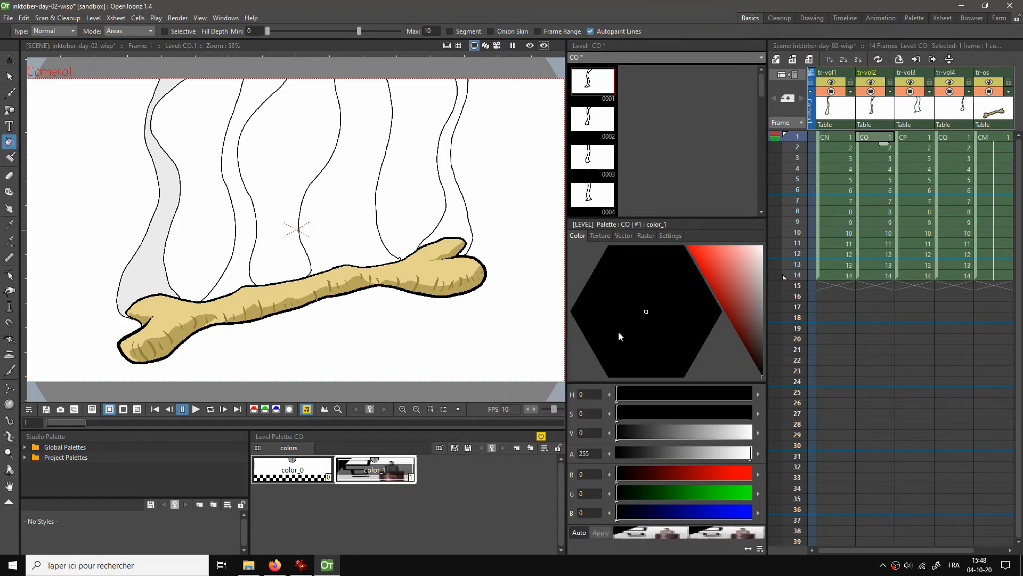
{"action": "right_click", "coordinate": [448, 468]}
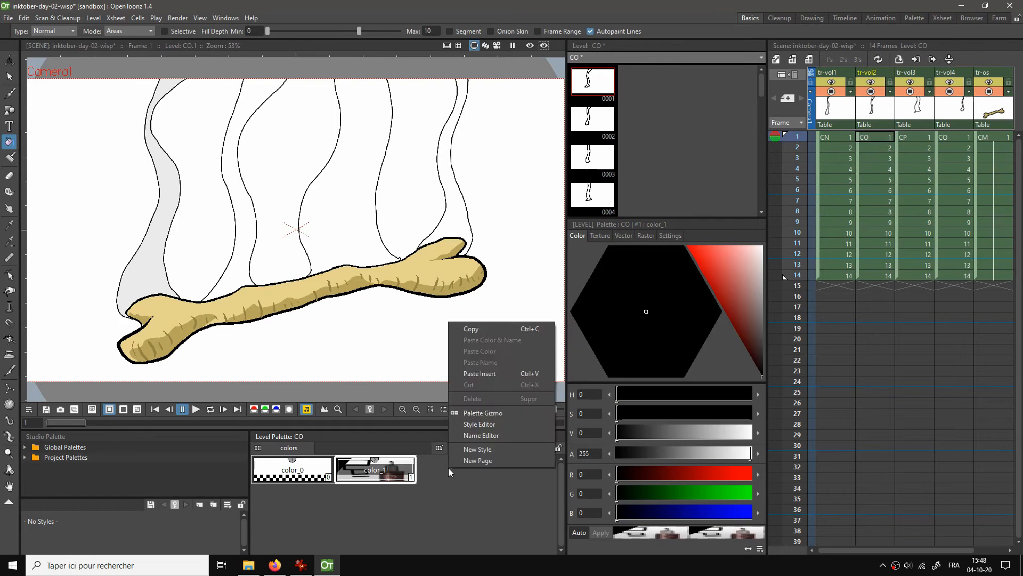
{"action": "left_click", "coordinate": [485, 372]}
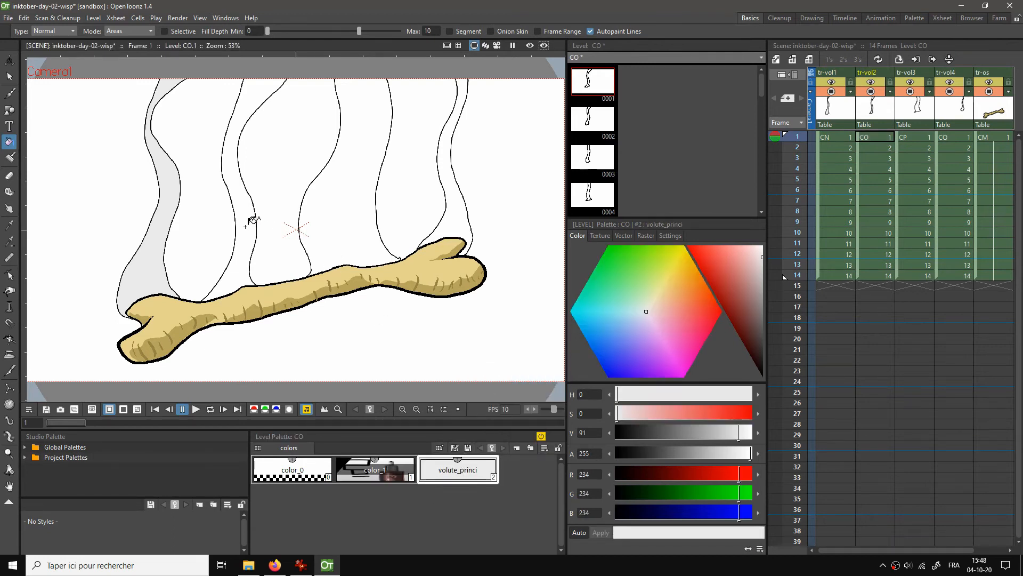
{"action": "left_click", "coordinate": [248, 222]}
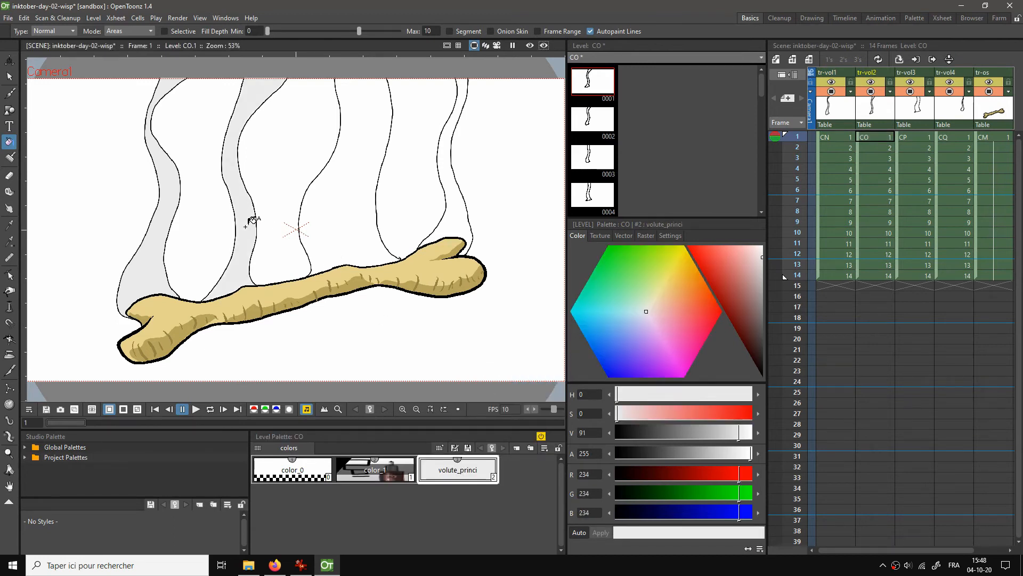
Paste the volute_princi style into the tr-vol3 palette and fill the tr-vol3 wisp on frame 1 with it
{"action": "left_click", "coordinate": [911, 137]}
{"action": "right_click", "coordinate": [458, 470]}
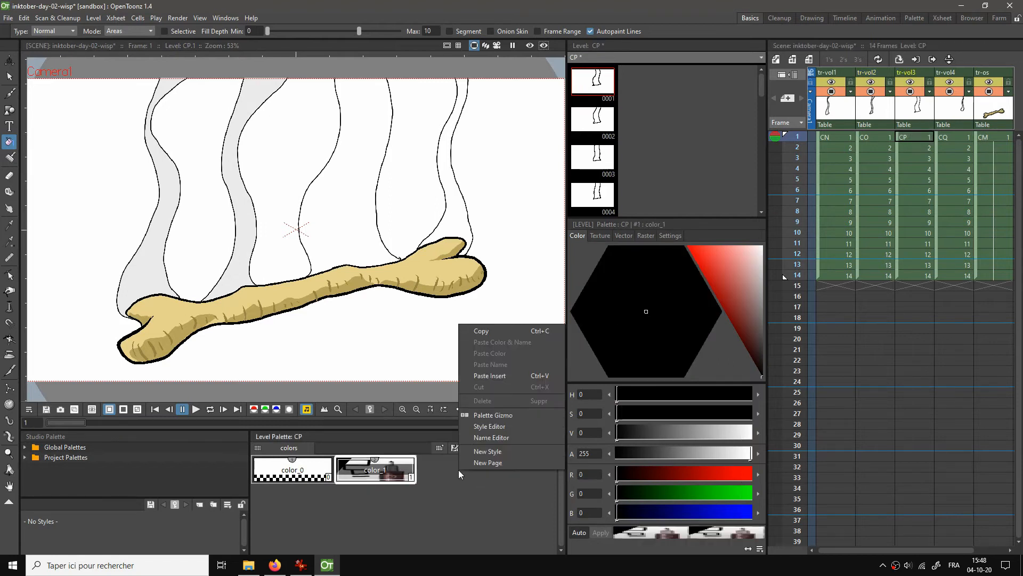
{"action": "left_click", "coordinate": [500, 377]}
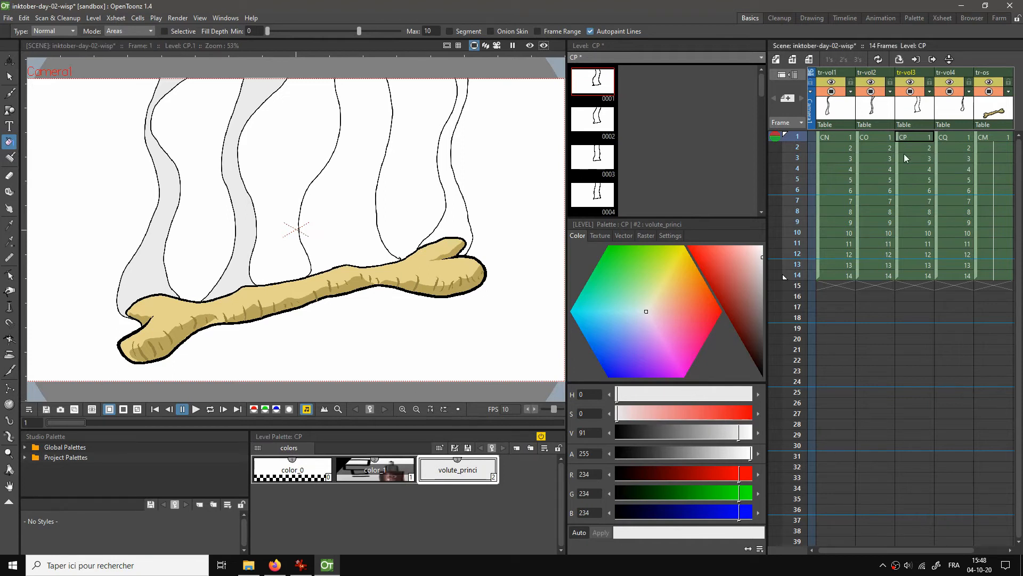
{"action": "left_click", "coordinate": [875, 137]}
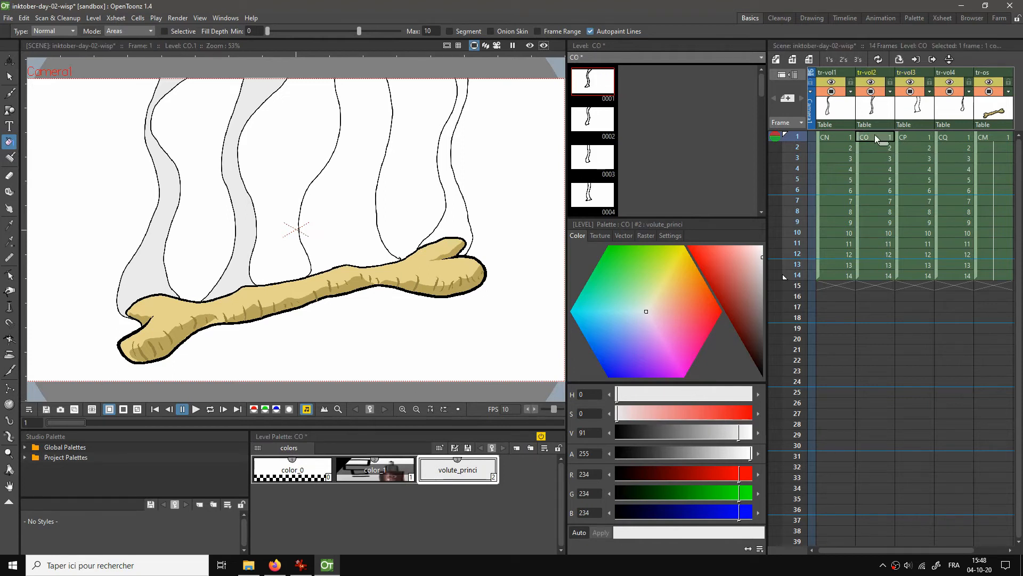
{"action": "left_click", "coordinate": [906, 138]}
{"action": "left_click", "coordinate": [349, 159]}
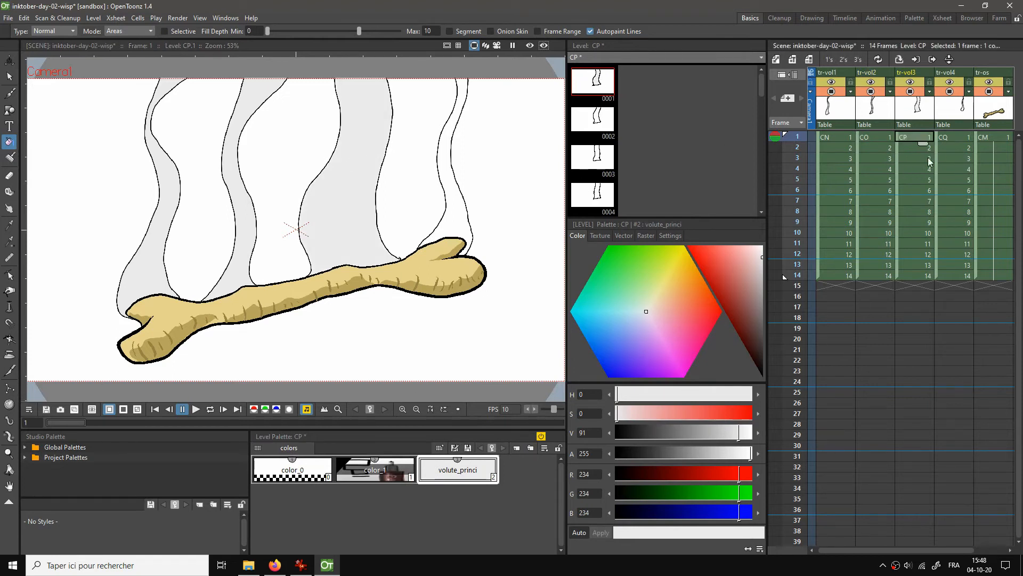
Paste the volute_princi style into the tr-vol4 palette and fill the tr-vol4 wisp on frame 1 with it
{"action": "left_click", "coordinate": [947, 140]}
{"action": "right_click", "coordinate": [458, 467]}
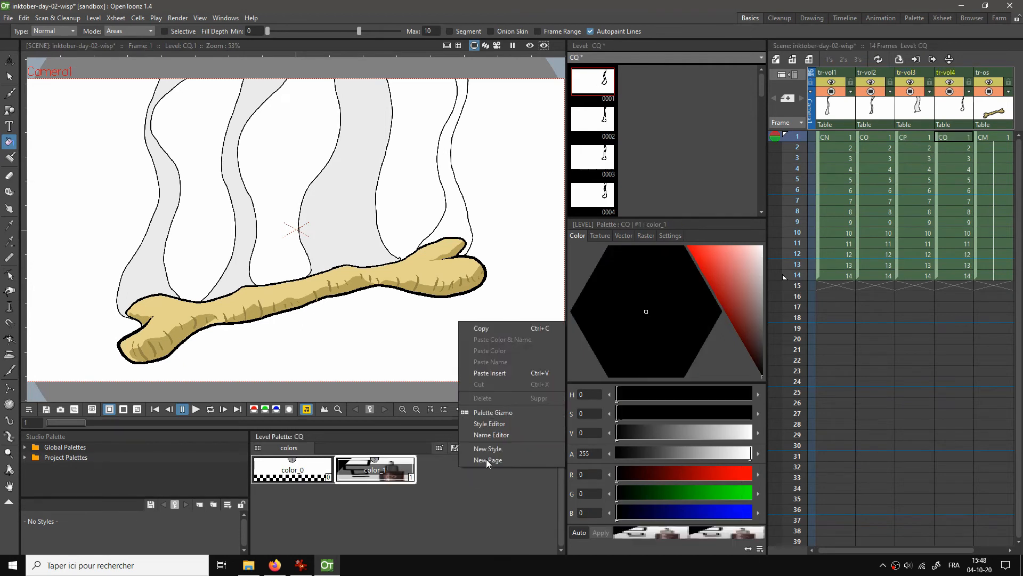
{"action": "left_click", "coordinate": [489, 372]}
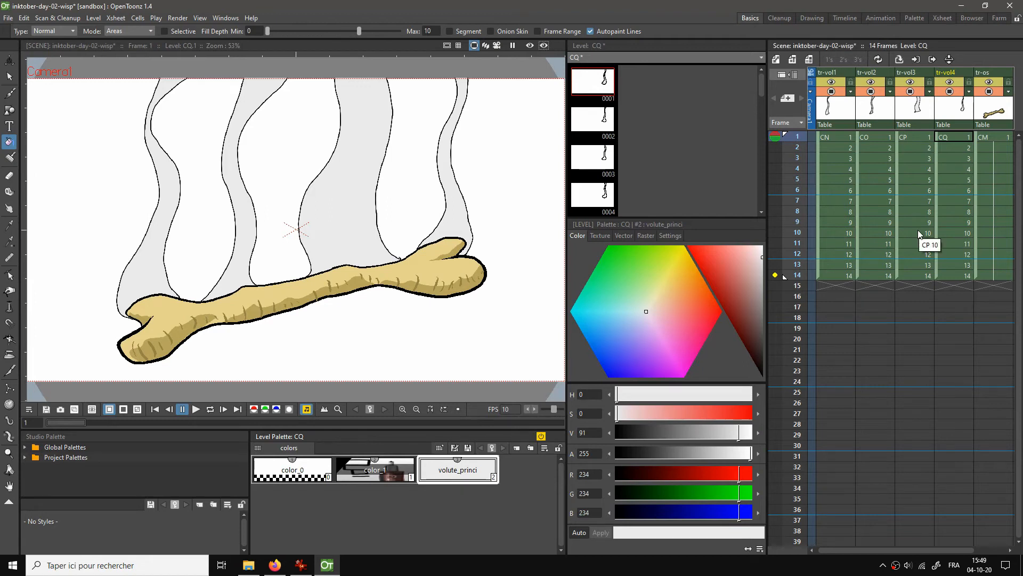
Enable the Fill tool's Onion Skin option and display the previous frame of tr-vol1 as an onion skin
{"action": "left_click", "coordinate": [836, 136]}
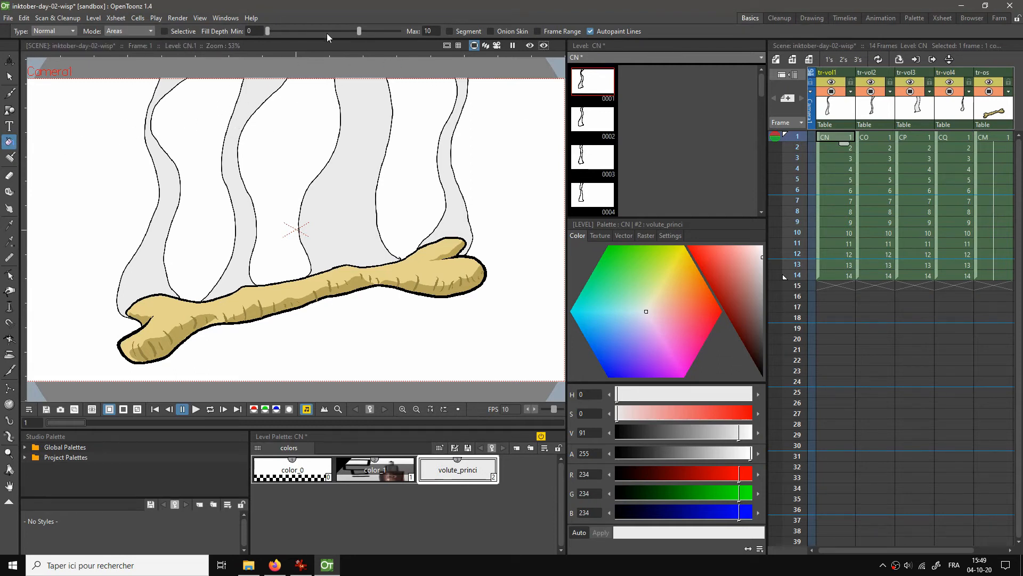
{"action": "left_click", "coordinate": [491, 32]}
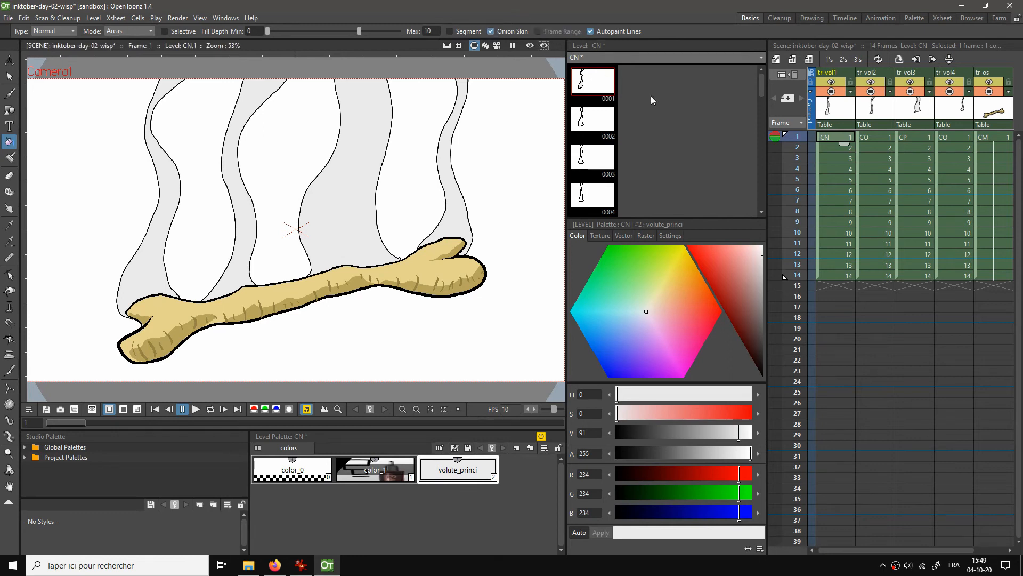
{"action": "left_click", "coordinate": [776, 145]}
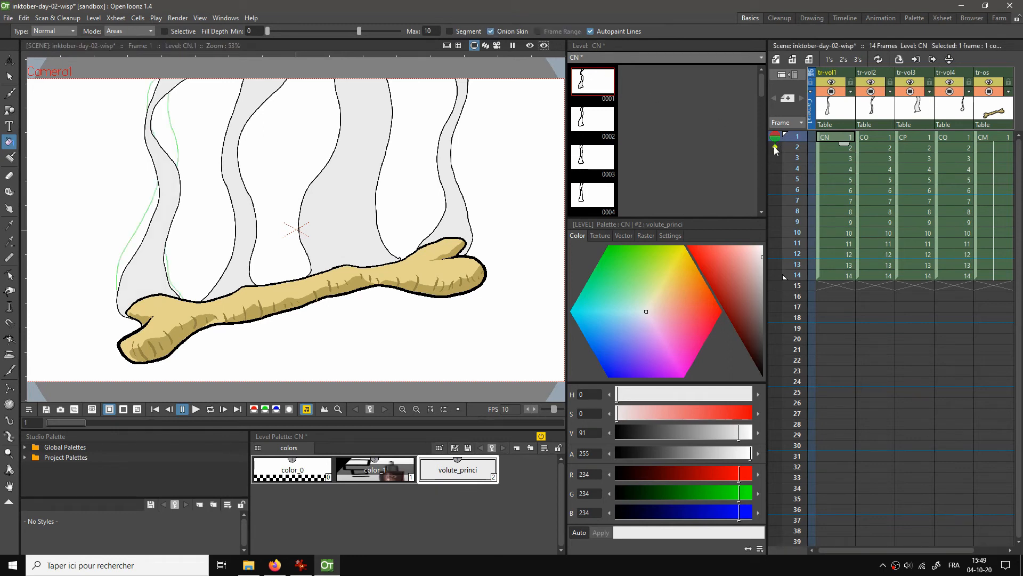
{"action": "left_click", "coordinate": [831, 151]}
{"action": "left_click", "coordinate": [775, 137]}
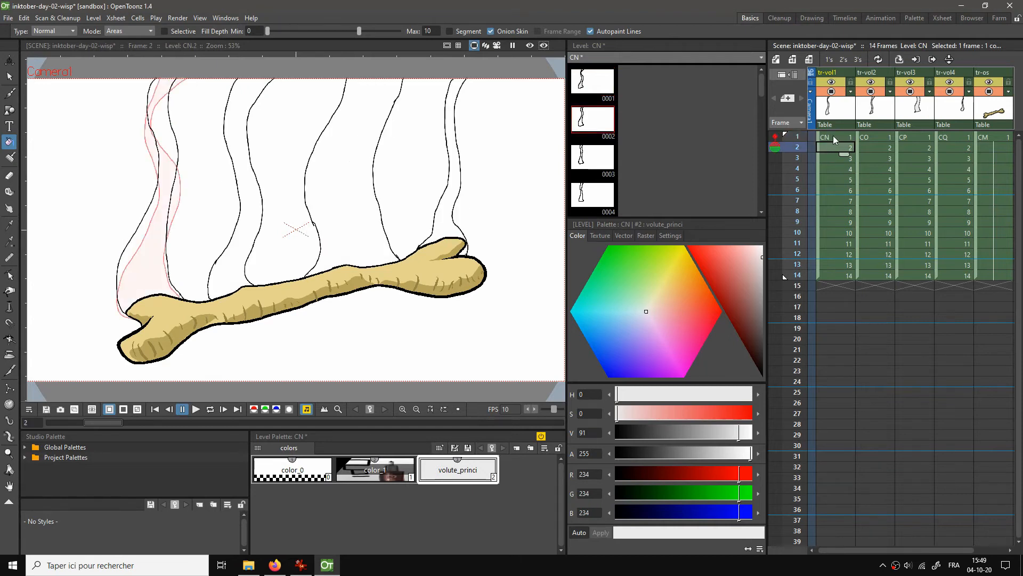
Compare the tr-vol1 wisp on the first few frames with the onion skin of each preceding frame
{"action": "left_click", "coordinate": [833, 136]}
{"action": "left_click", "coordinate": [840, 148]}
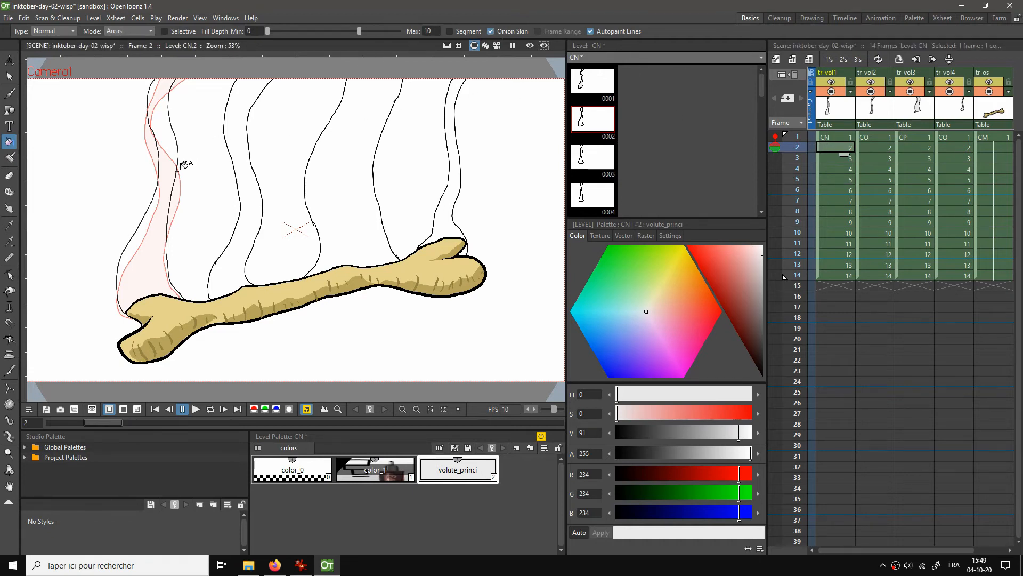
{"action": "left_click", "coordinate": [843, 138]}
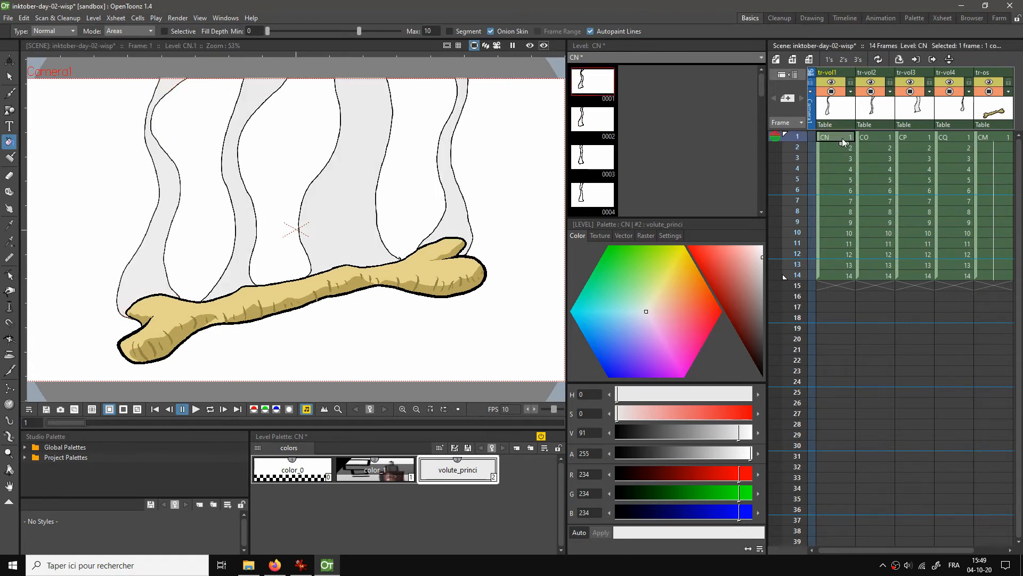
{"action": "left_click", "coordinate": [835, 146]}
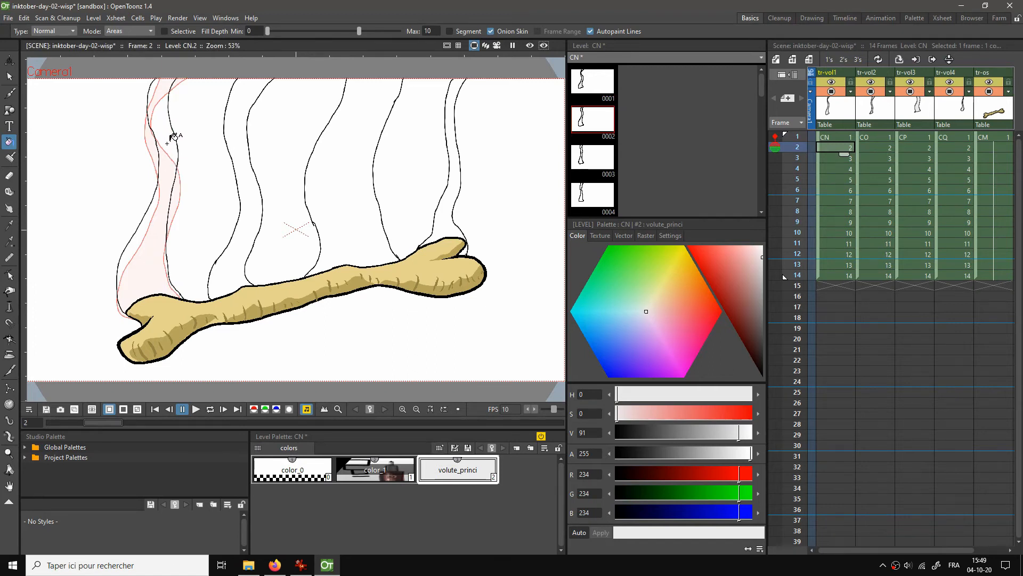
{"action": "left_click", "coordinate": [829, 158]}
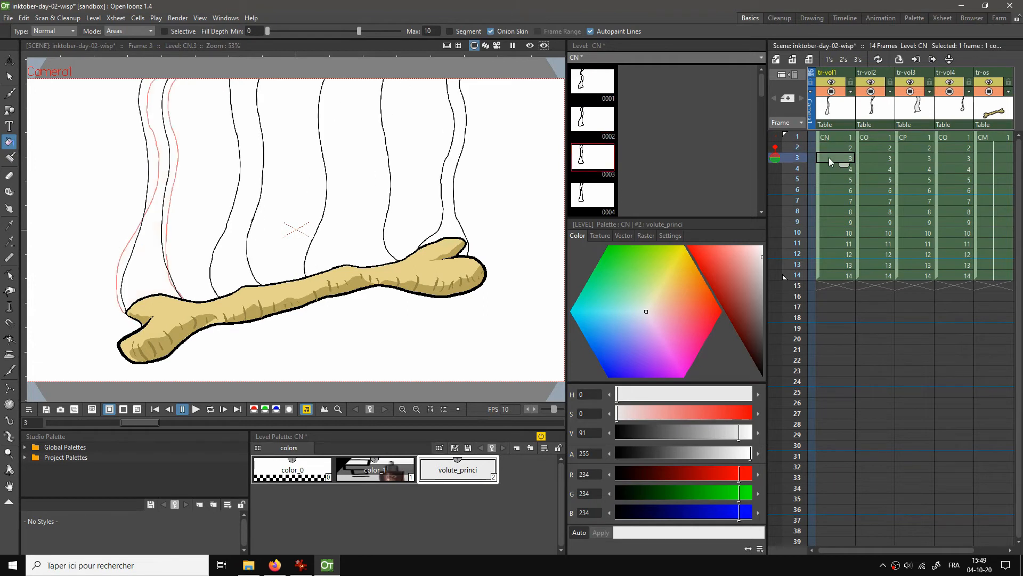
{"action": "left_click", "coordinate": [829, 166]}
{"action": "left_click", "coordinate": [829, 147]}
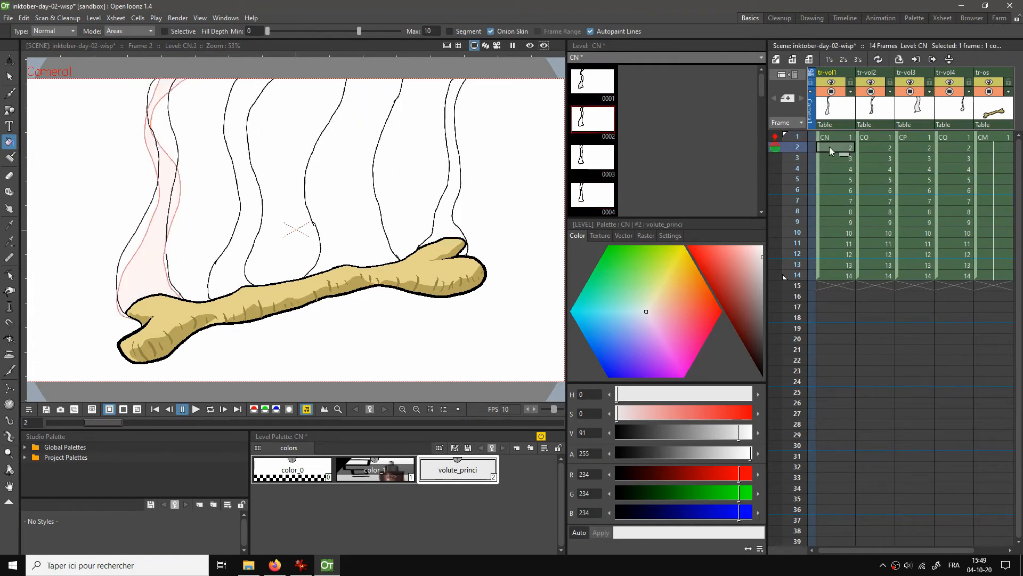
Hide the bone column tr-os in the viewer and check the full wisp outlines on frames 2 and 1
{"action": "left_click", "coordinate": [989, 94]}
{"action": "left_click", "coordinate": [989, 92]}
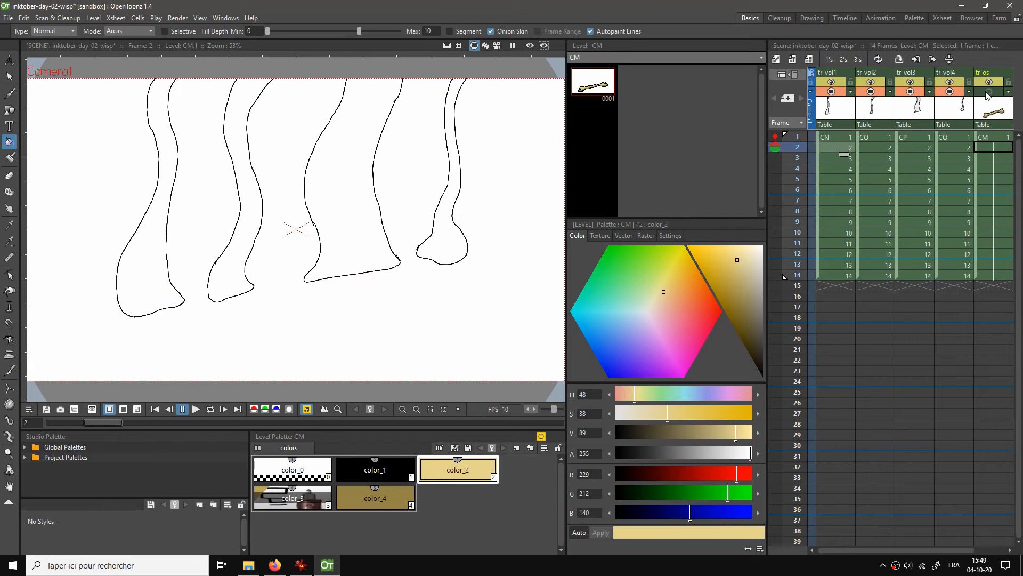
{"action": "left_click", "coordinate": [985, 151]}
{"action": "left_click", "coordinate": [980, 139]}
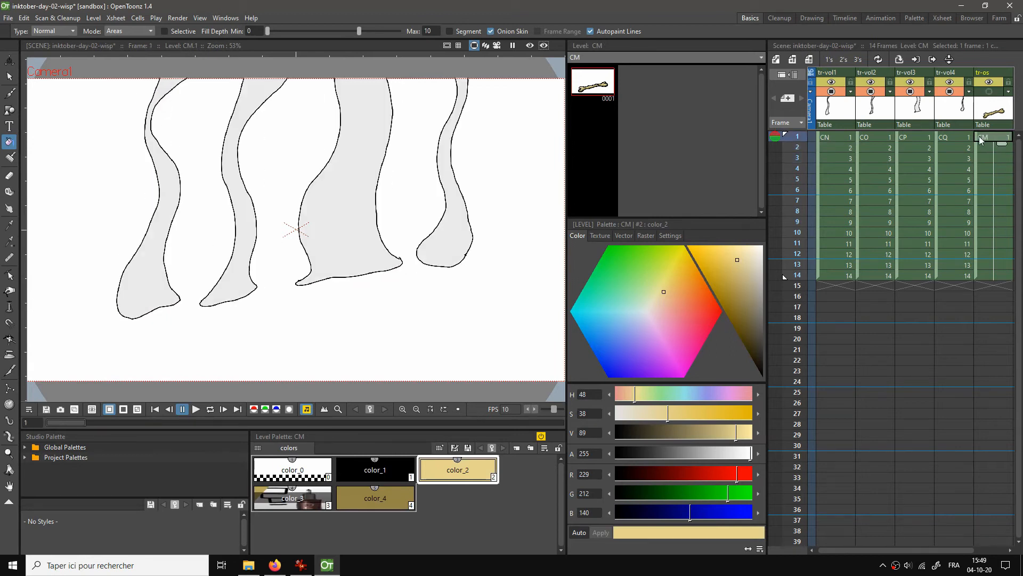
Examine the tr-vol1 wisp on frames 1 to 8 against the onion skin of each preceding frame
{"action": "left_click", "coordinate": [839, 144]}
{"action": "left_click", "coordinate": [834, 157]}
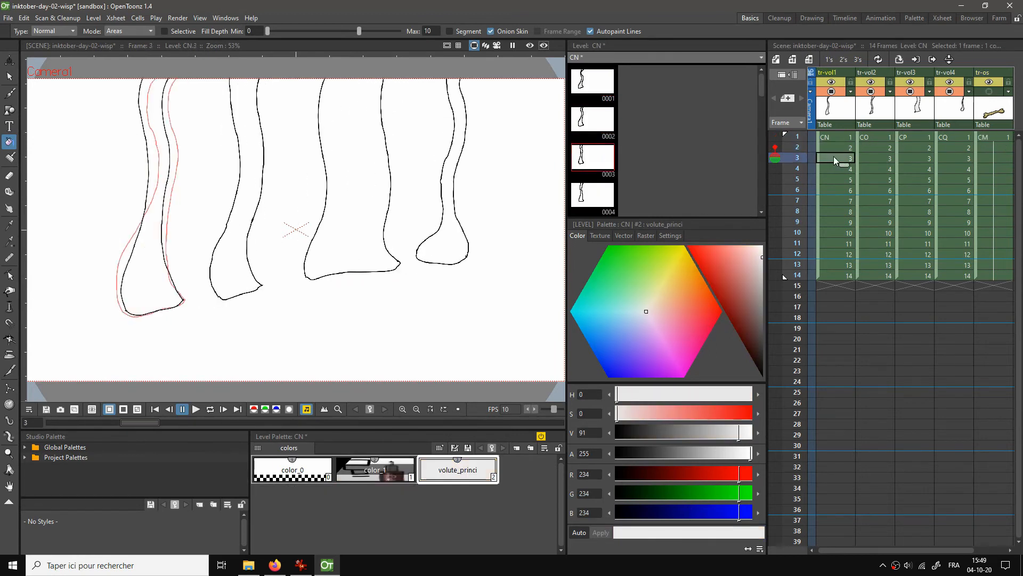
{"action": "left_click", "coordinate": [829, 168]}
{"action": "left_click", "coordinate": [827, 179]}
{"action": "left_click", "coordinate": [825, 190]}
{"action": "left_click", "coordinate": [824, 199]}
{"action": "left_click", "coordinate": [823, 212]}
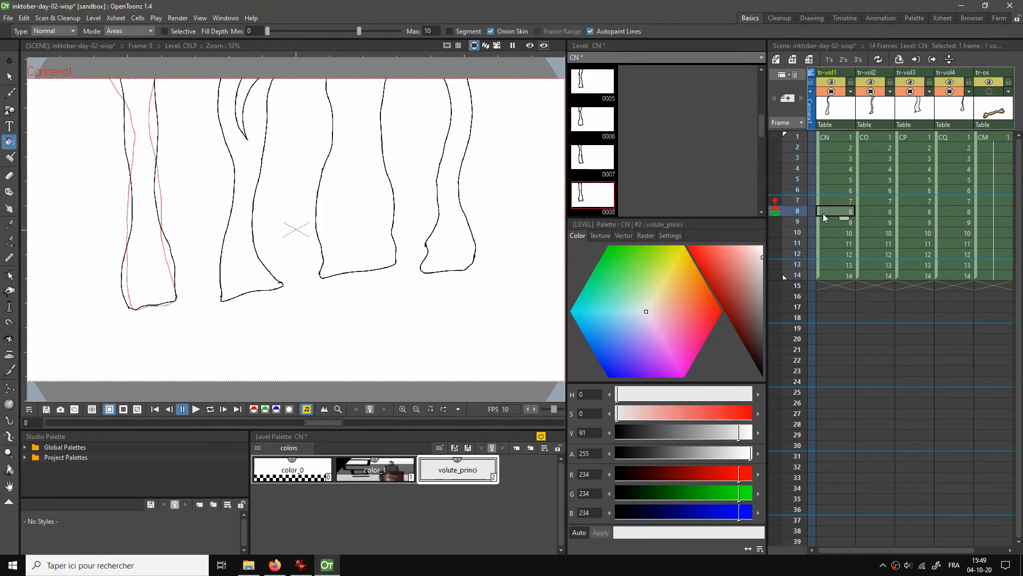
{"action": "left_click", "coordinate": [835, 139]}
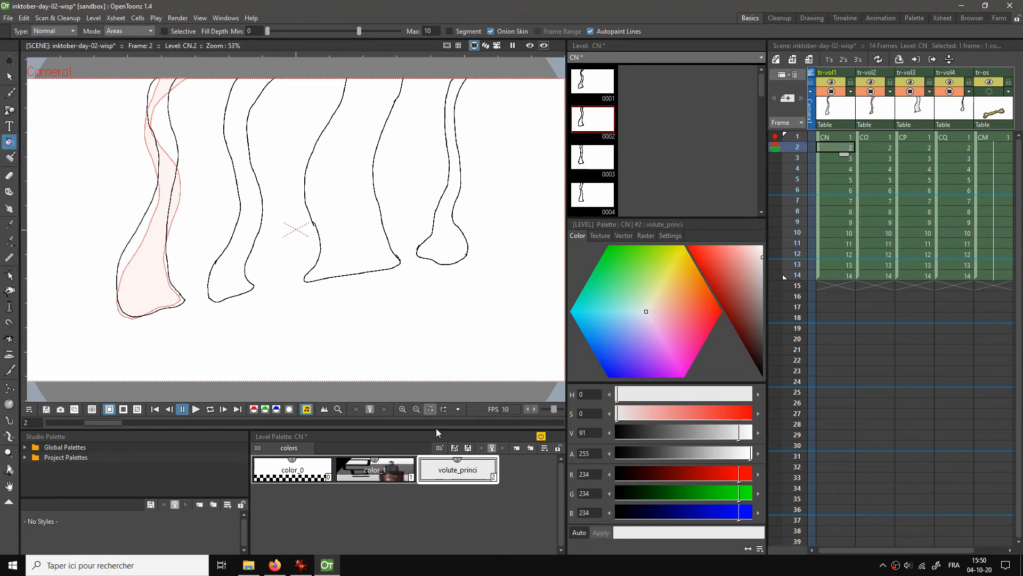
{"action": "left_click", "coordinate": [442, 469]}
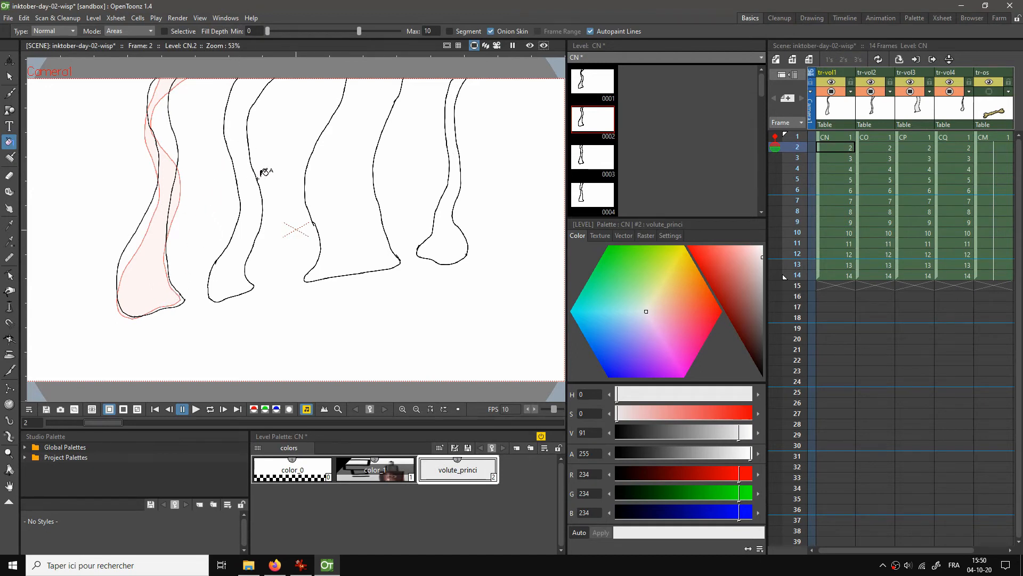
{"action": "left_click", "coordinate": [826, 156]}
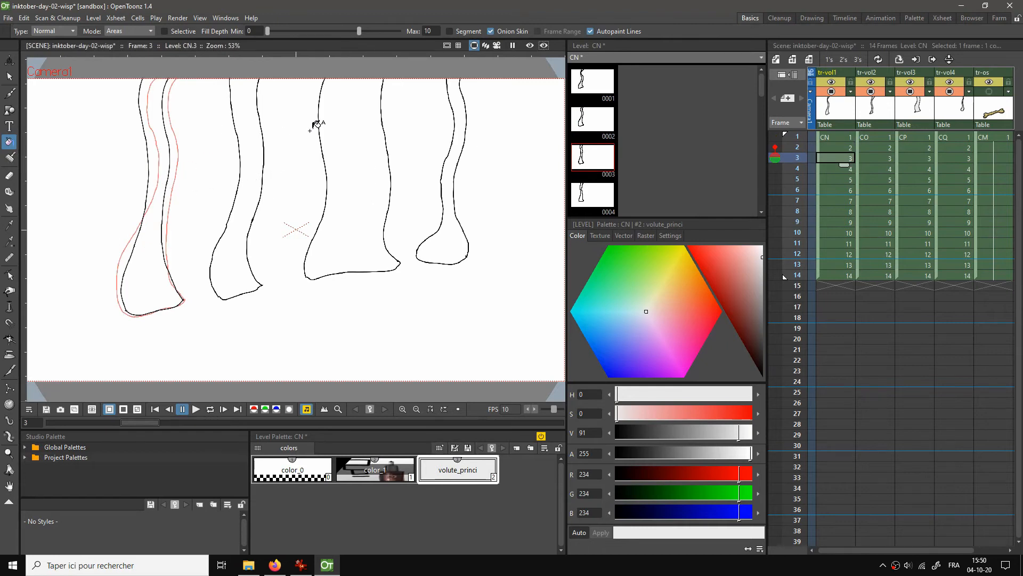
{"action": "left_click", "coordinate": [823, 137]}
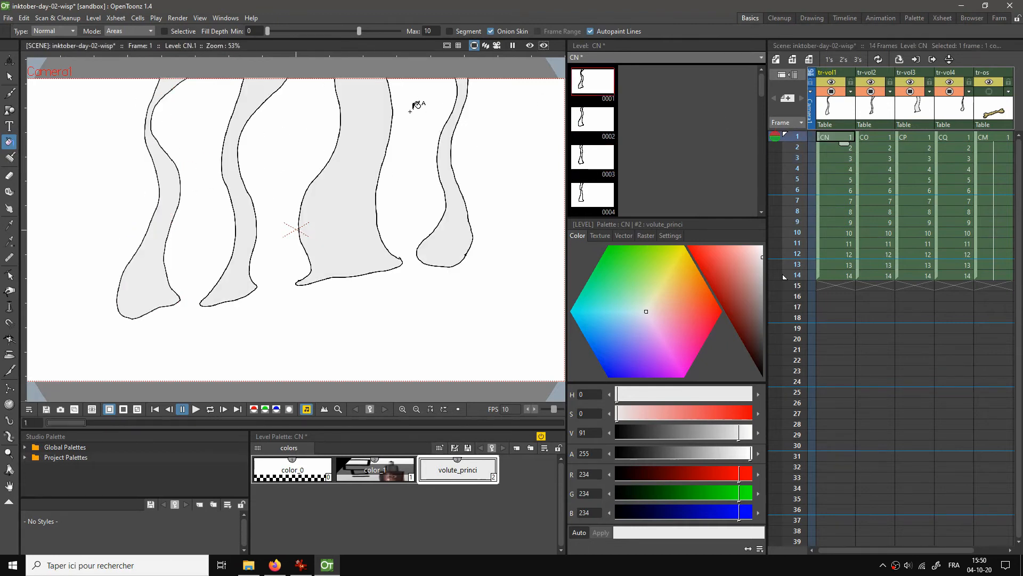
{"action": "left_click", "coordinate": [825, 148]}
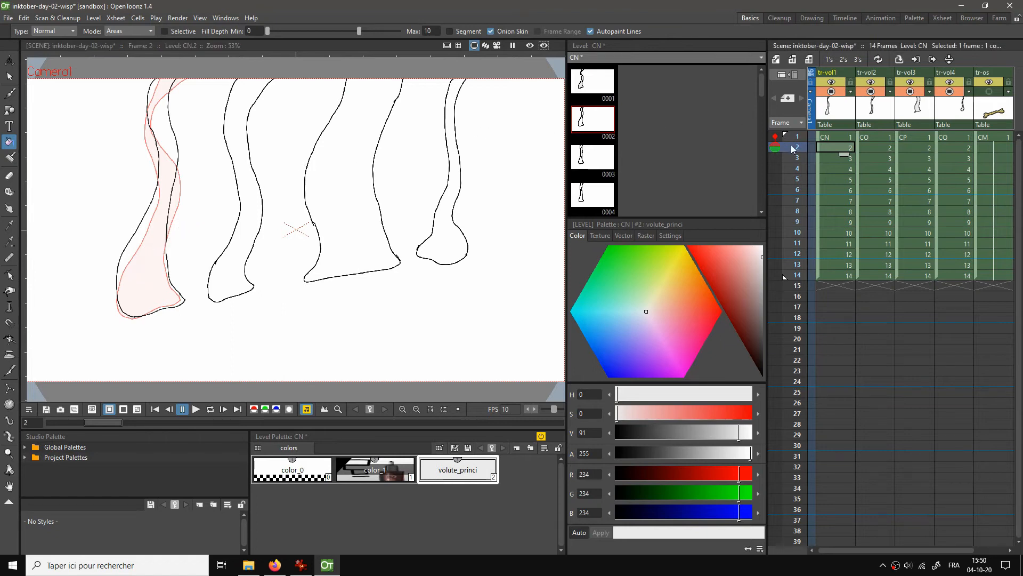
Turn off the Fill tool's Onion Skin option and fill the tr-vol1 wisp with volute_princi on every frame from 2 to 14
{"action": "left_click", "coordinate": [490, 31]}
{"action": "left_click", "coordinate": [169, 197]}
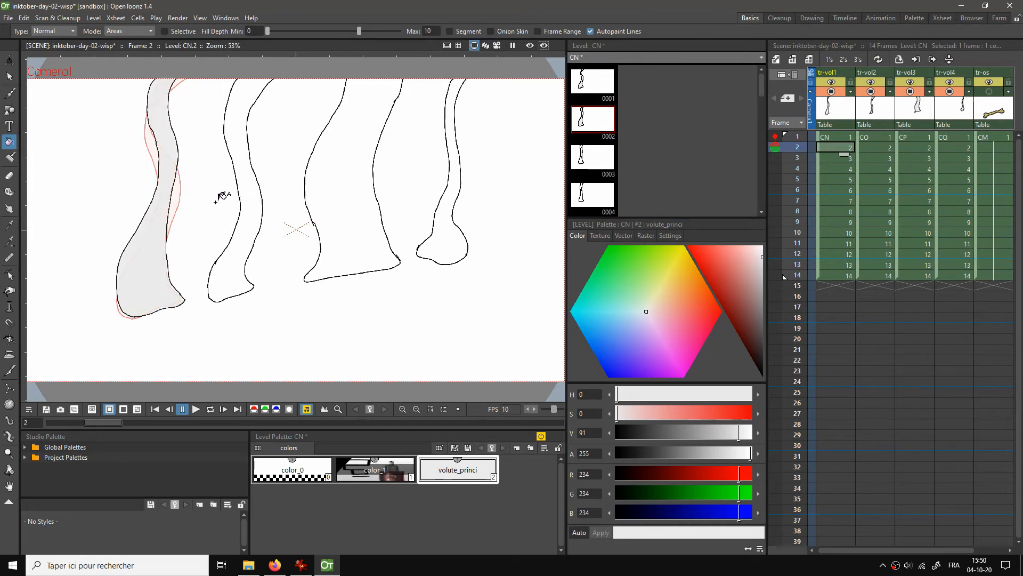
{"action": "key", "text": "period"}
{"action": "left_click", "coordinate": [161, 205]}
{"action": "key", "text": "period"}
{"action": "left_click", "coordinate": [158, 221]}
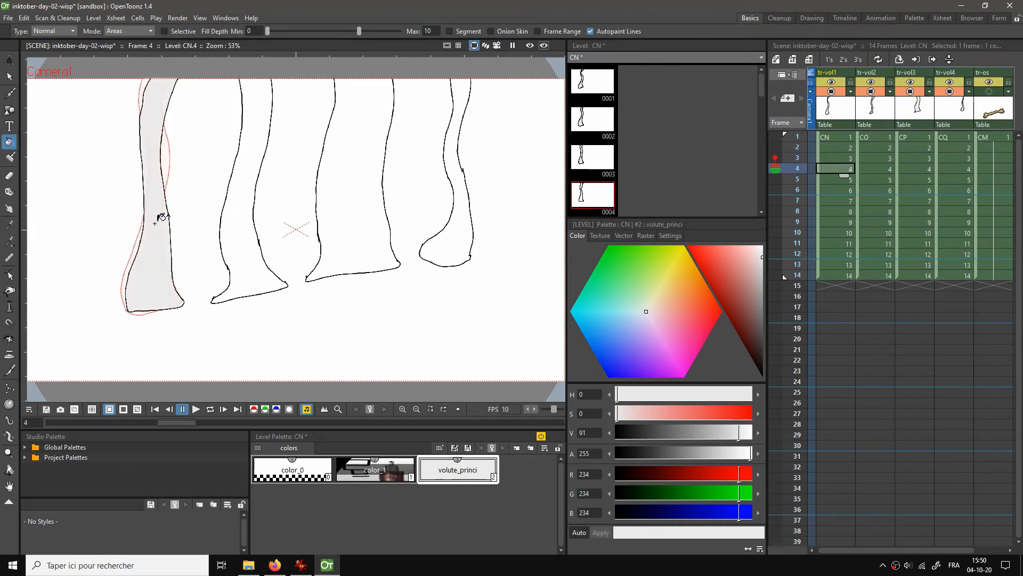
{"action": "key", "text": "period"}
{"action": "left_click", "coordinate": [160, 222]}
{"action": "key", "text": "period"}
{"action": "left_click", "coordinate": [156, 230]}
{"action": "key", "text": "period"}
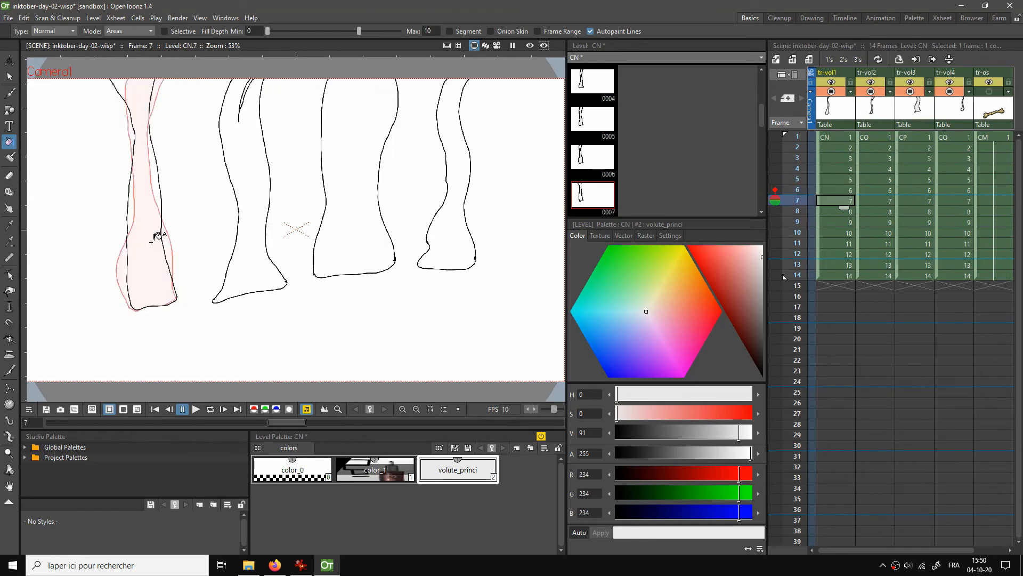
{"action": "left_click", "coordinate": [156, 236]}
{"action": "key", "text": "period"}
{"action": "left_click", "coordinate": [154, 240]}
{"action": "key", "text": "period"}
{"action": "left_click", "coordinate": [154, 241]}
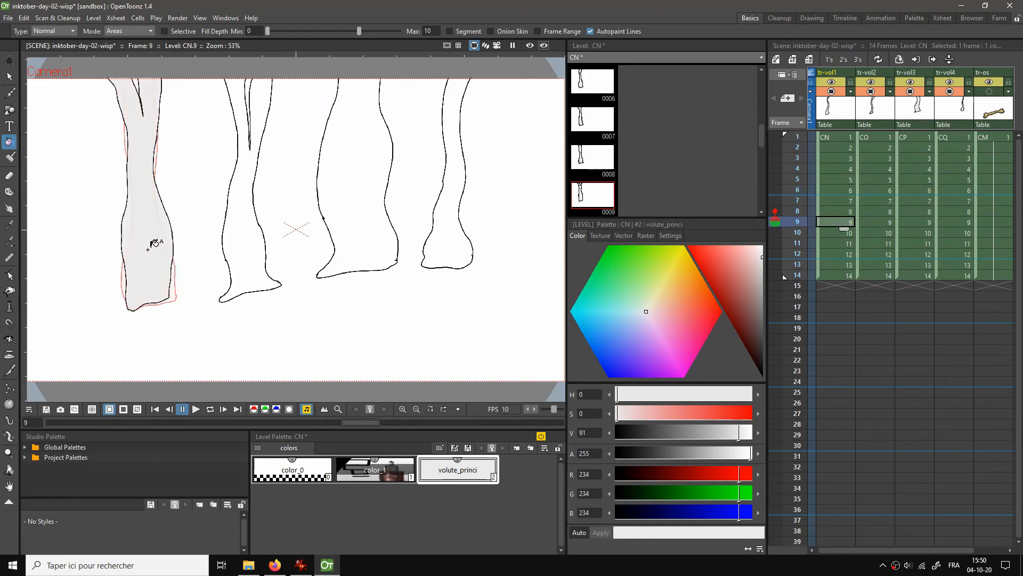
{"action": "key", "text": "period"}
{"action": "left_click", "coordinate": [150, 250]}
{"action": "key", "text": "period"}
{"action": "left_click", "coordinate": [152, 248]}
{"action": "key", "text": "period"}
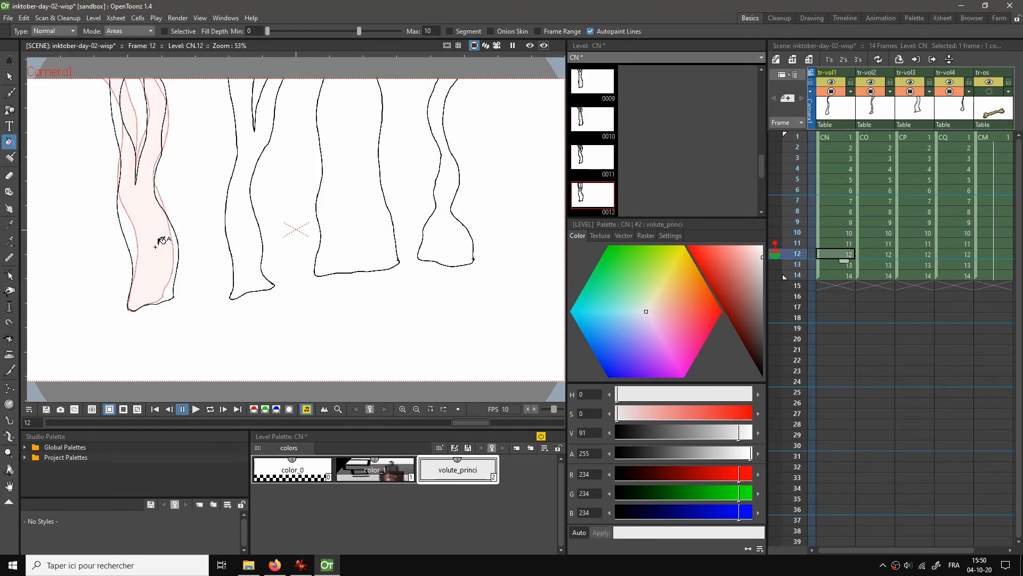
{"action": "left_click", "coordinate": [154, 246]}
{"action": "key", "text": "period"}
{"action": "left_click", "coordinate": [153, 249]}
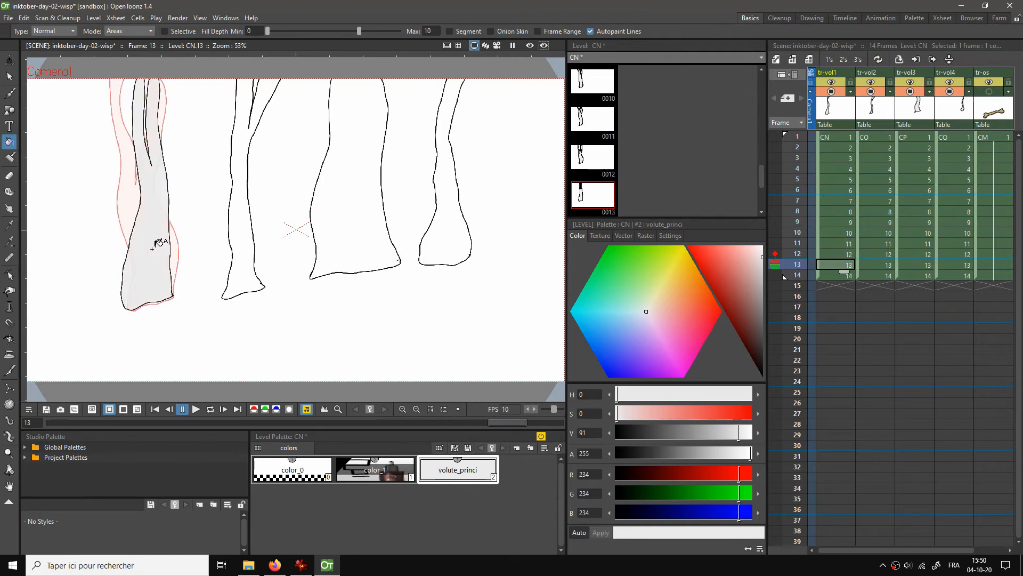
{"action": "key", "text": "period"}
{"action": "left_click", "coordinate": [158, 239]}
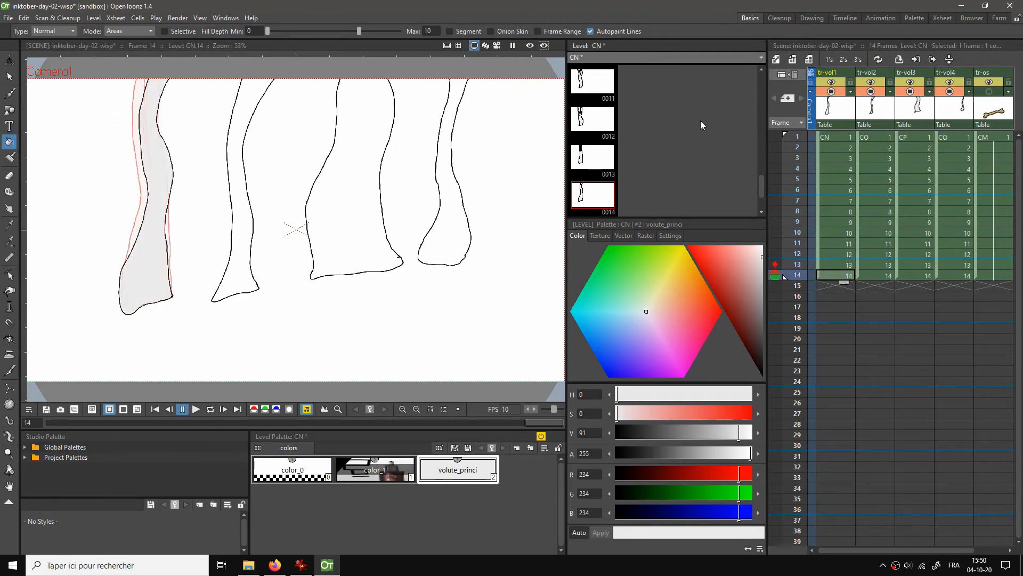
Turn off the preceding-frame onion skin, enable the Fill tool's Frame Range option and fill the tr-vol2 wisp with volute_princi from frame 1 to 14
{"action": "left_click", "coordinate": [879, 138]}
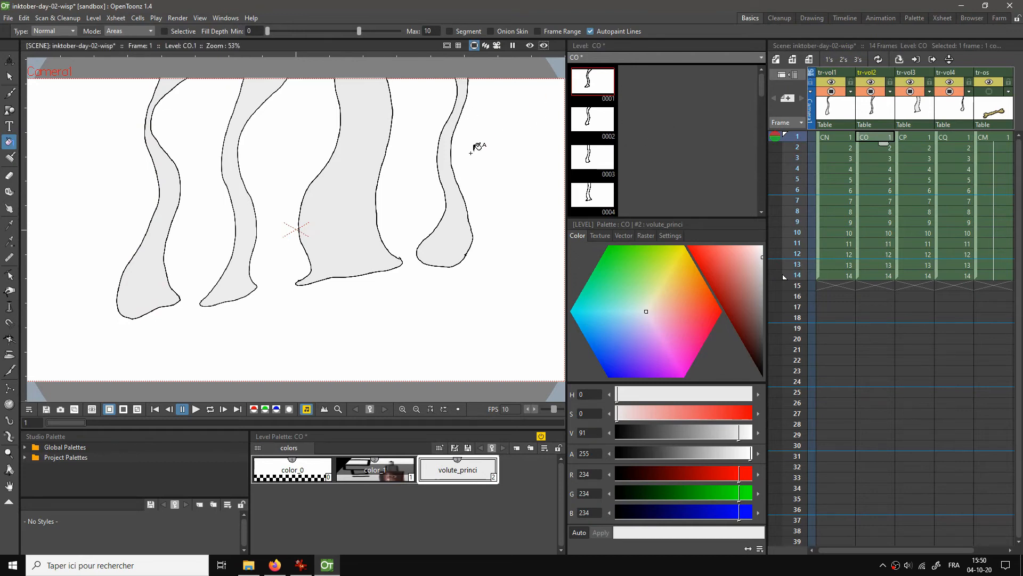
{"action": "key", "text": "period"}
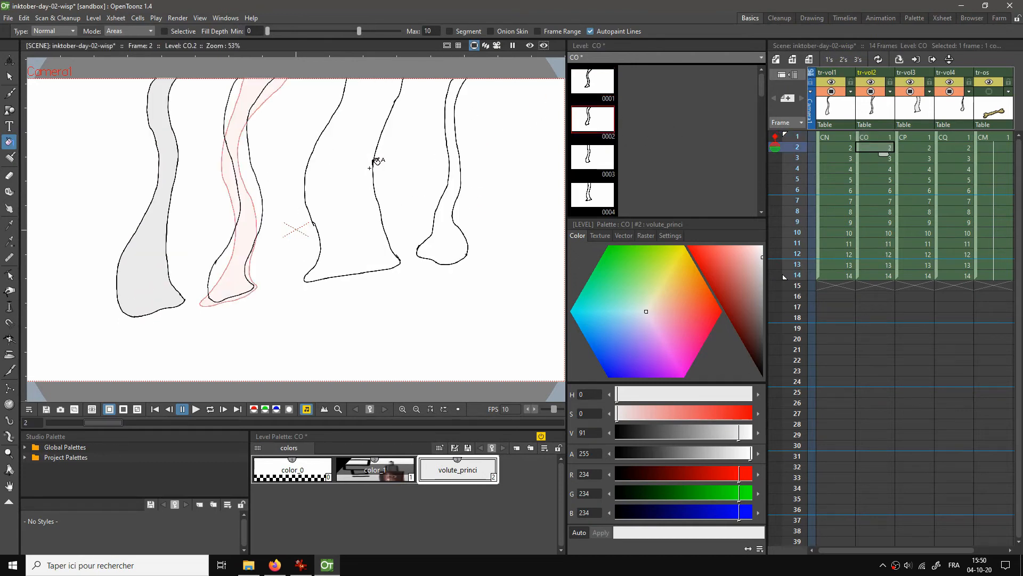
{"action": "left_click", "coordinate": [776, 138]}
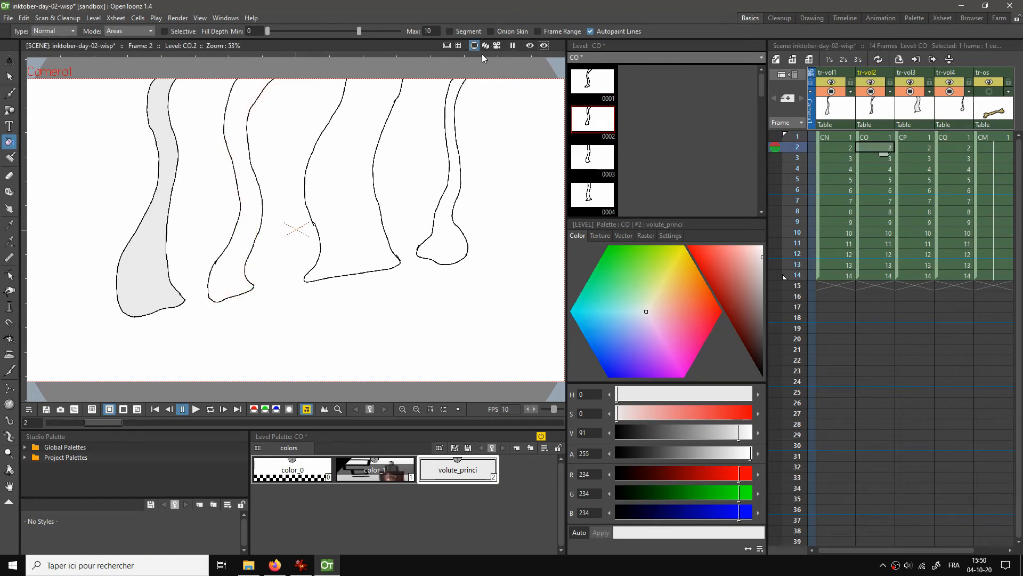
{"action": "left_click", "coordinate": [537, 31]}
{"action": "left_click", "coordinate": [871, 138]}
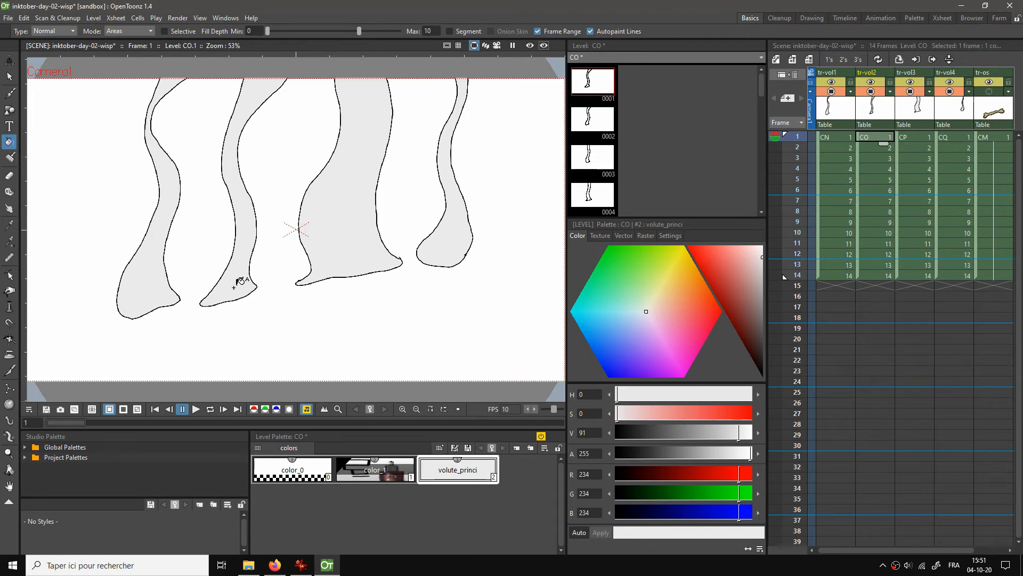
{"action": "left_click", "coordinate": [878, 275]}
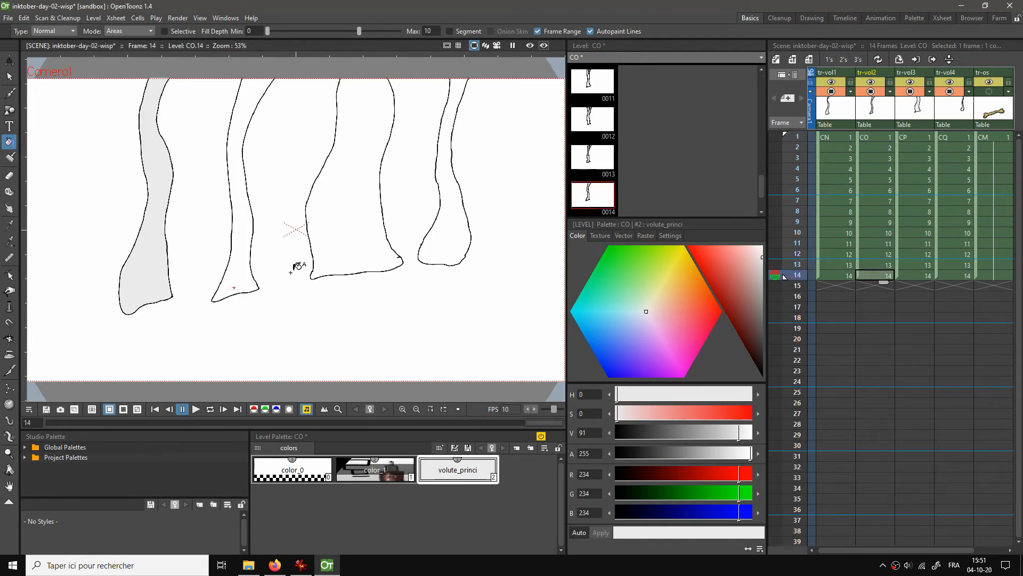
{"action": "left_click", "coordinate": [246, 278]}
Check the tr-vol2 wisp's fill frame by frame from frame 1 to 14
{"action": "left_click", "coordinate": [866, 148]}
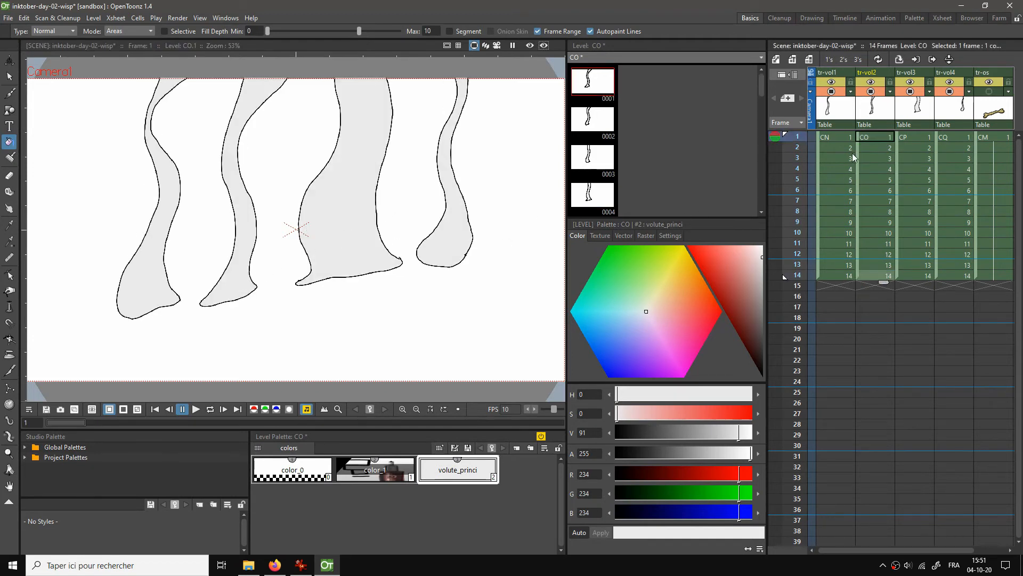
{"action": "key", "text": "Down"}
{"action": "key", "text": "Down"}
{"action": "key", "text": "Down"}
{"action": "key", "text": "Down"}
{"action": "key", "text": "Down"}
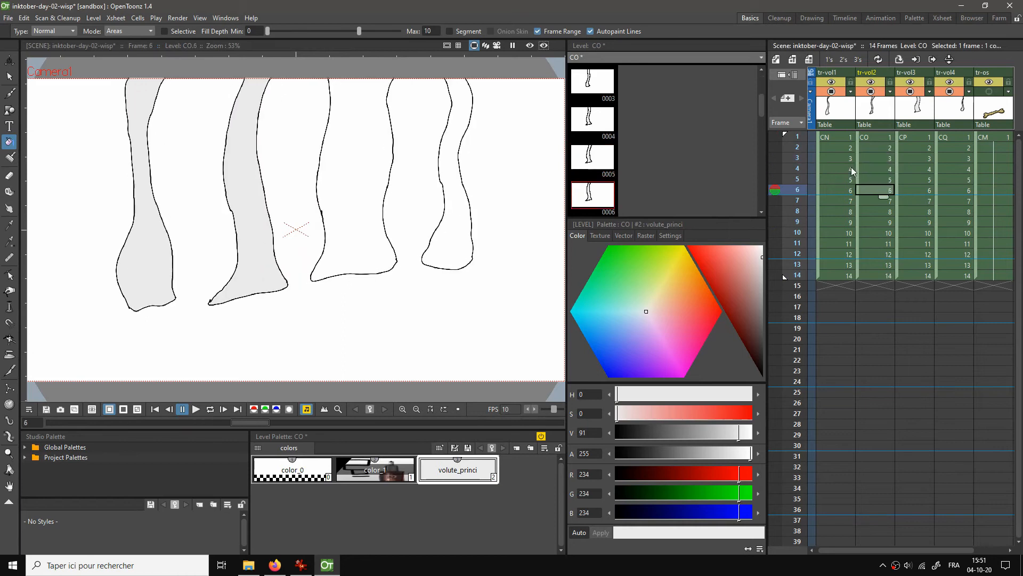
{"action": "key", "text": "Down"}
{"action": "key", "text": "Down"}
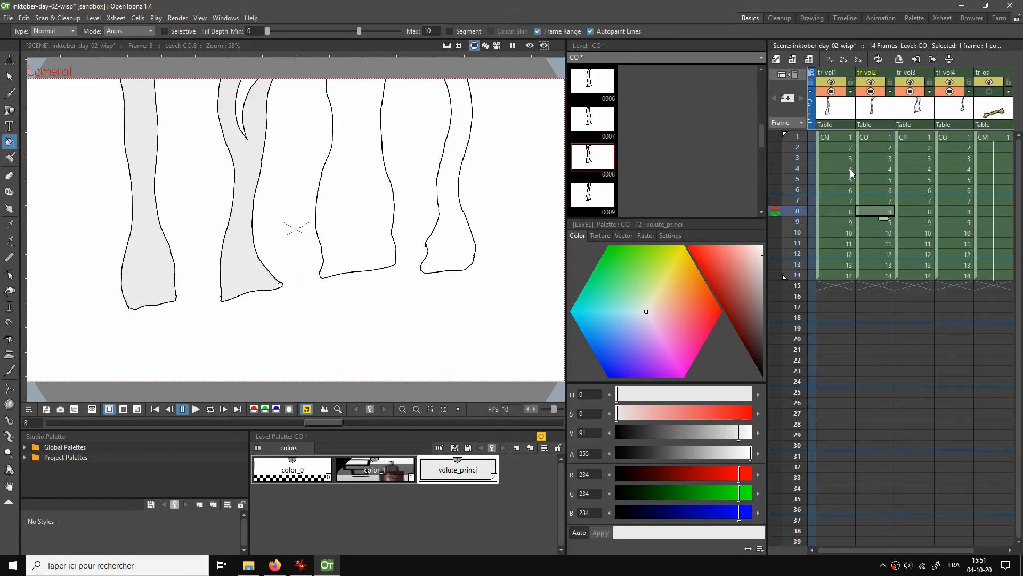
{"action": "key", "text": "Down"}
{"action": "key", "text": "Down"}
{"action": "key", "text": "Down"}
{"action": "key", "text": "Down"}
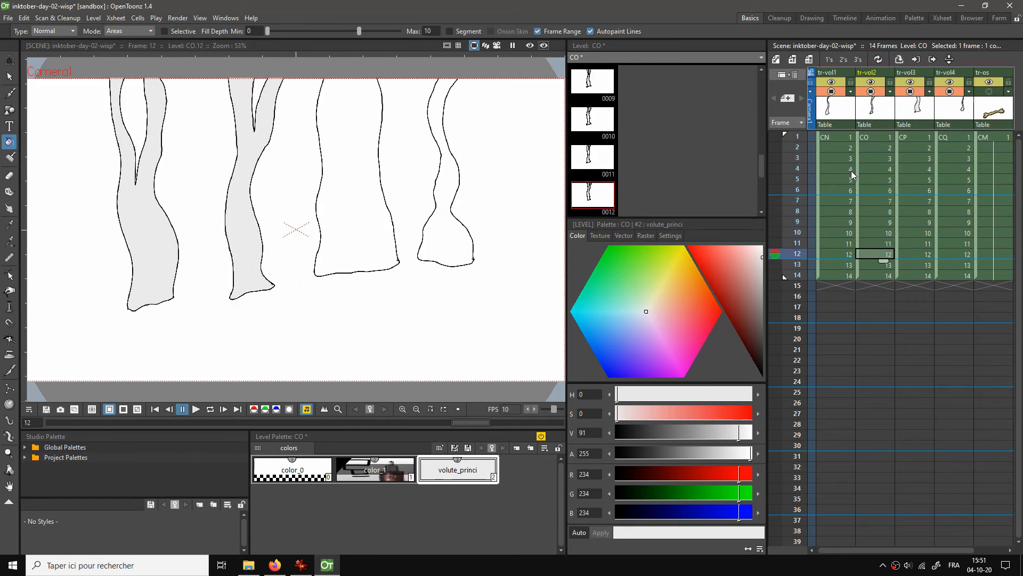
{"action": "key", "text": "Down"}
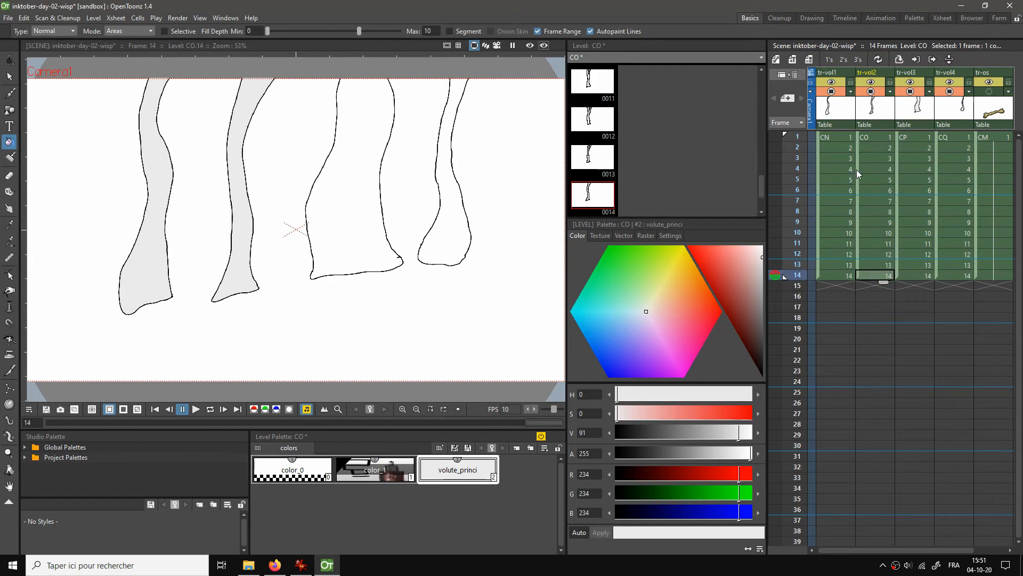
Try to fill the tr-vol3 wisp with volute_princi from frame 1 to 14 as a frame range, checking frames 2 and 3
{"action": "left_click", "coordinate": [915, 137]}
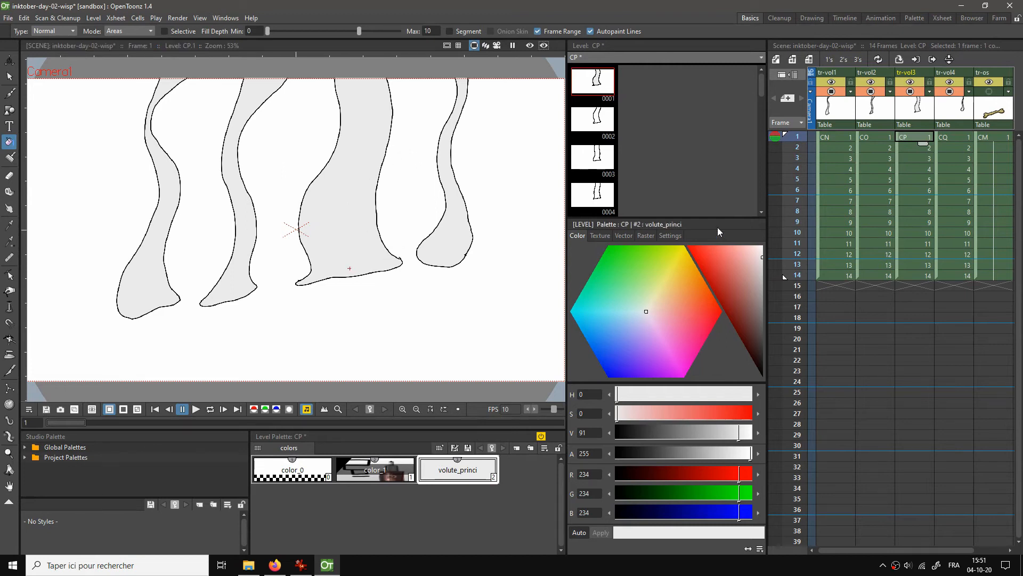
{"action": "left_click", "coordinate": [901, 275]}
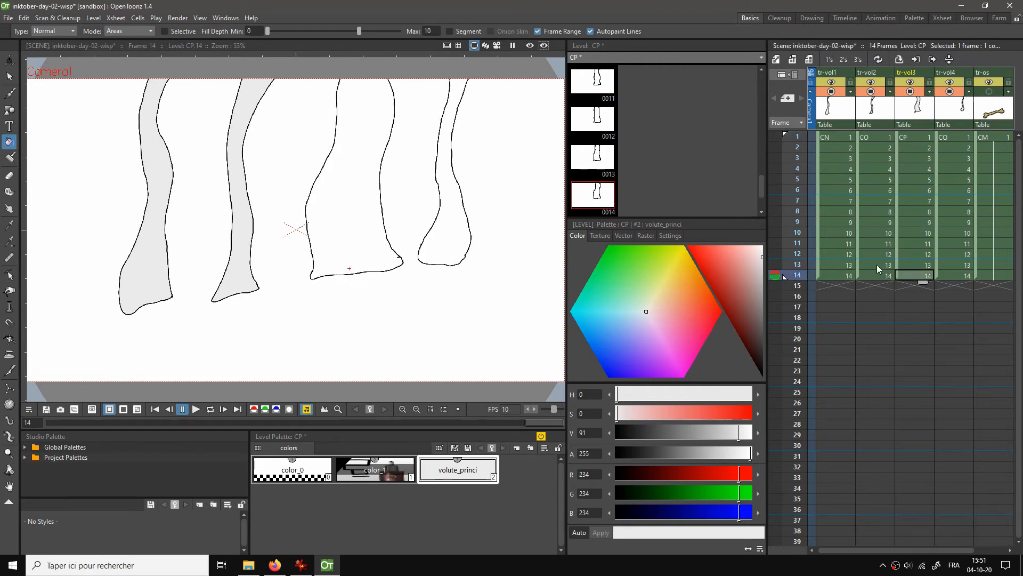
{"action": "left_click", "coordinate": [358, 268]}
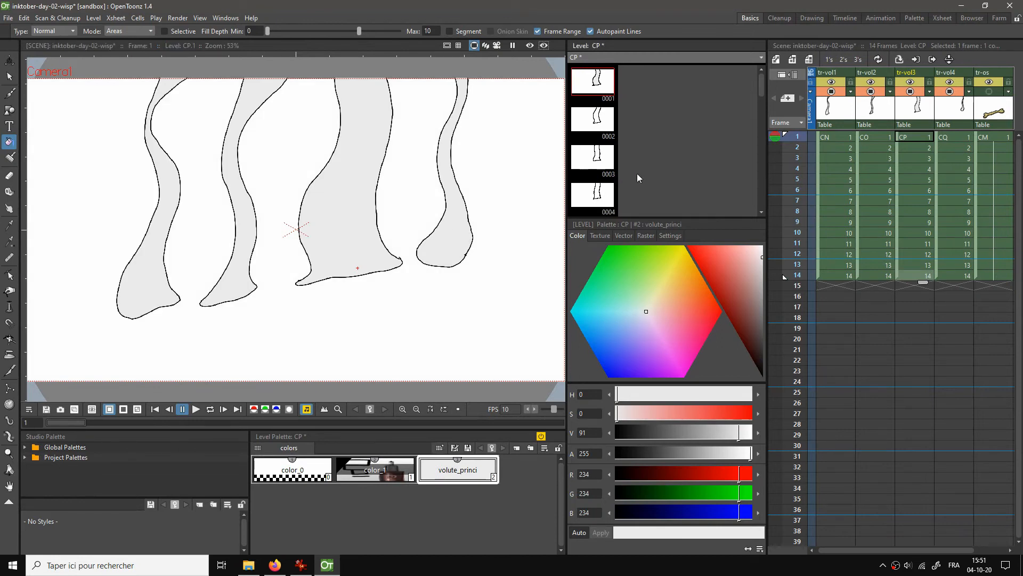
{"action": "left_click", "coordinate": [903, 149]}
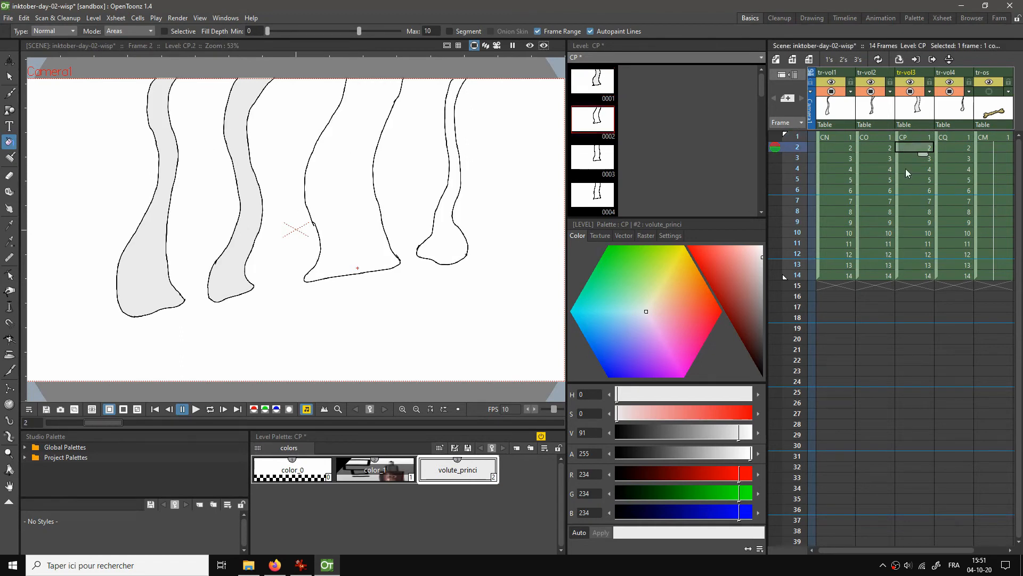
{"action": "left_click", "coordinate": [913, 158]}
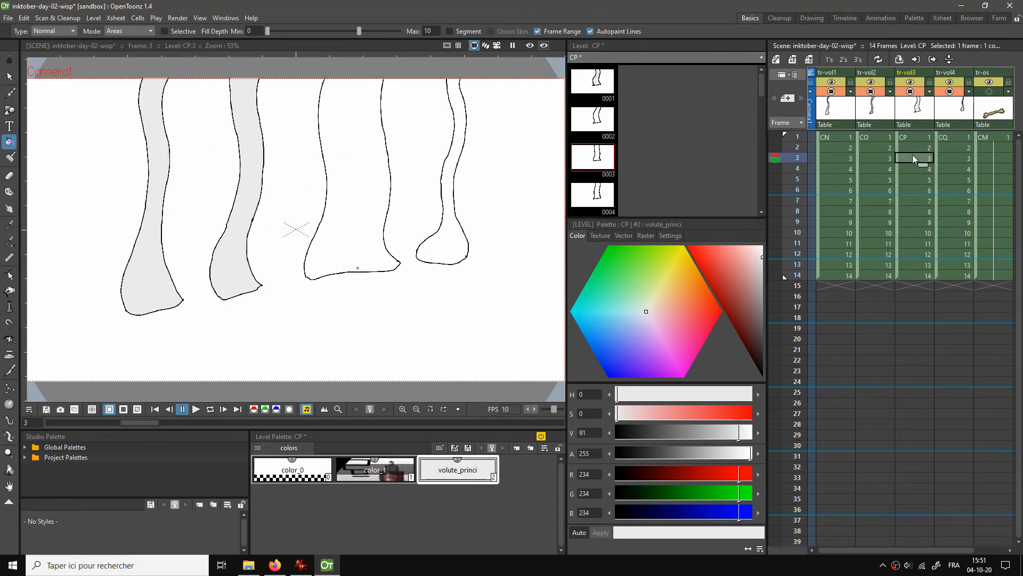
Try to fill the tr-vol3 wisp with volute_princi as a frame range covering only frames 1 and 2
{"action": "left_click", "coordinate": [916, 136]}
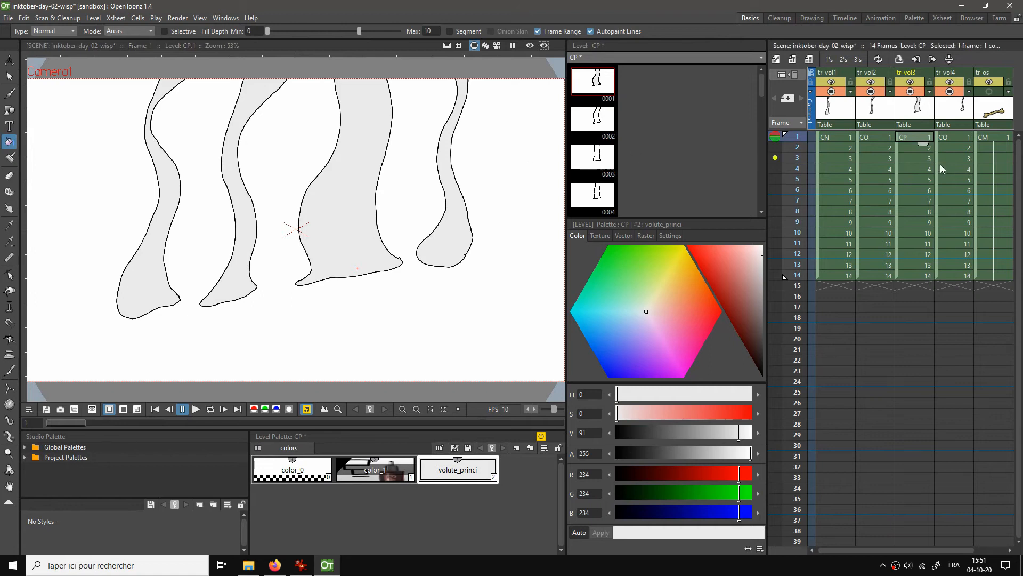
{"action": "left_click", "coordinate": [908, 147]}
{"action": "left_click", "coordinate": [359, 195]}
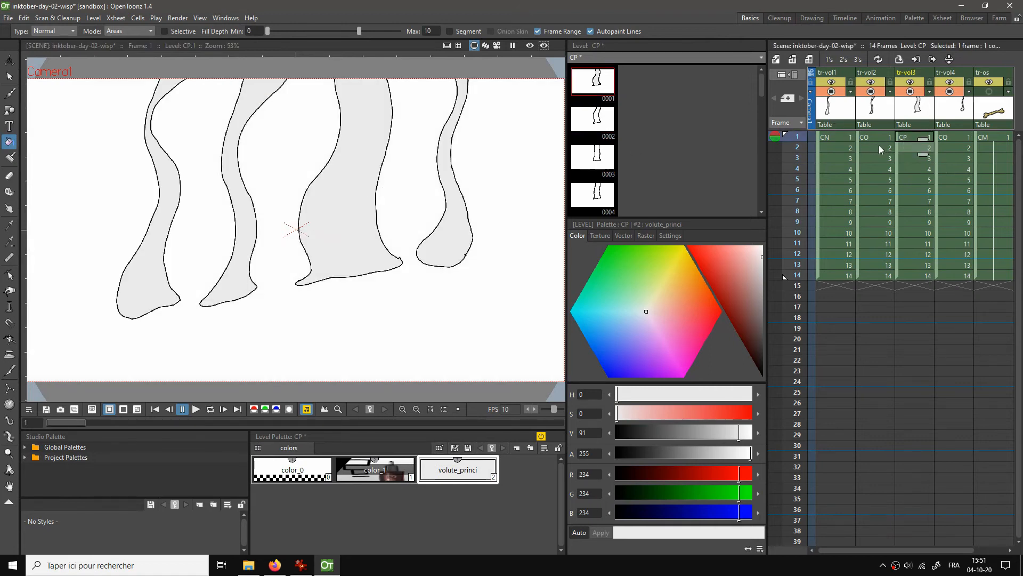
Erase and redraw in color_1 the broken spot on the left outline of the tr-vol3 wisp on frame 2
{"action": "left_click", "coordinate": [910, 147]}
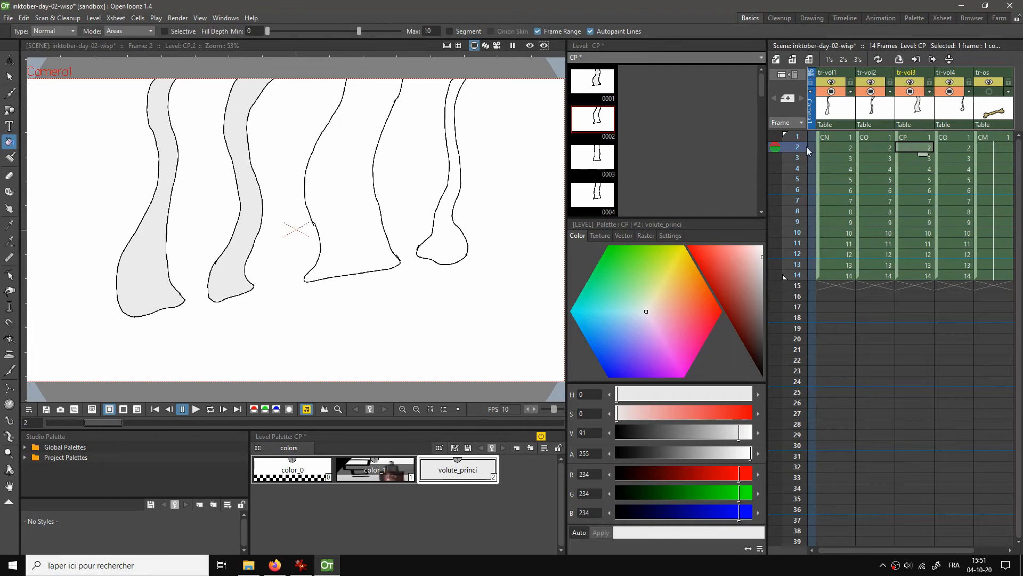
{"action": "left_click", "coordinate": [362, 474]}
{"action": "key", "text": "a"}
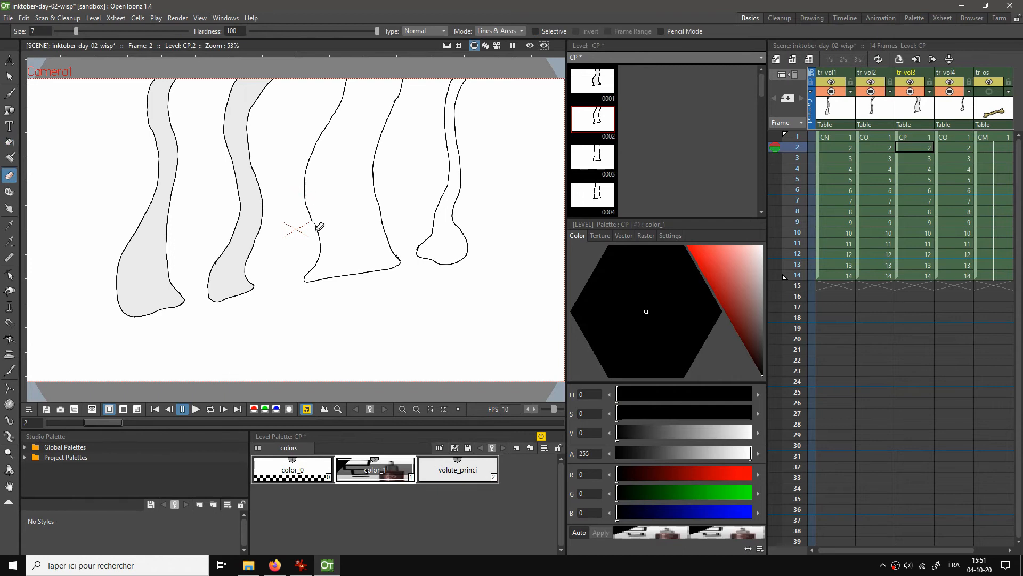
{"action": "key", "text": "b"}
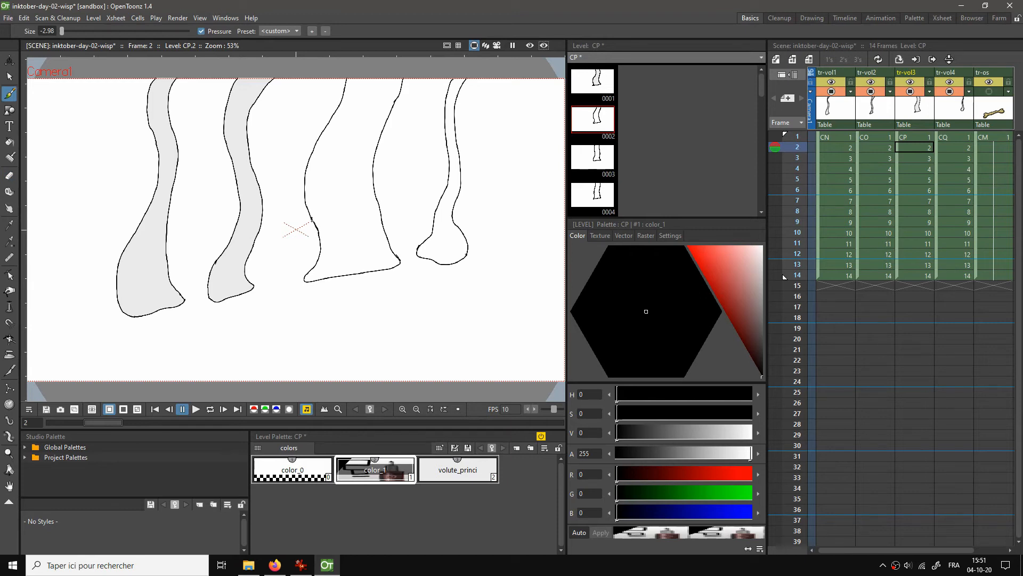
Fill the tr-vol3 wisp with volute_princi on each frame from 2 to 8
{"action": "left_click", "coordinate": [463, 471]}
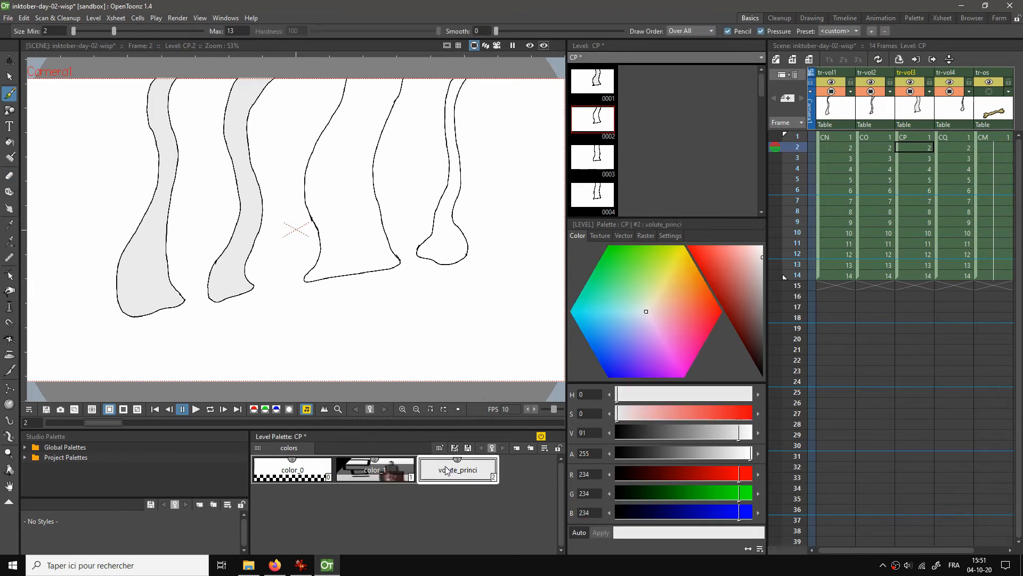
{"action": "key", "text": "f"}
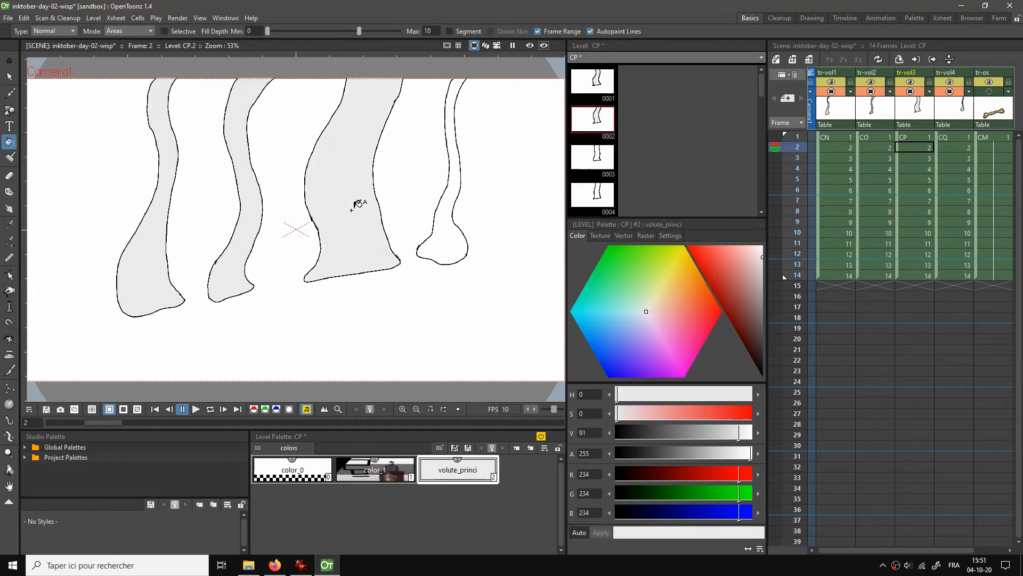
{"action": "left_click", "coordinate": [348, 199]}
{"action": "key", "text": "period"}
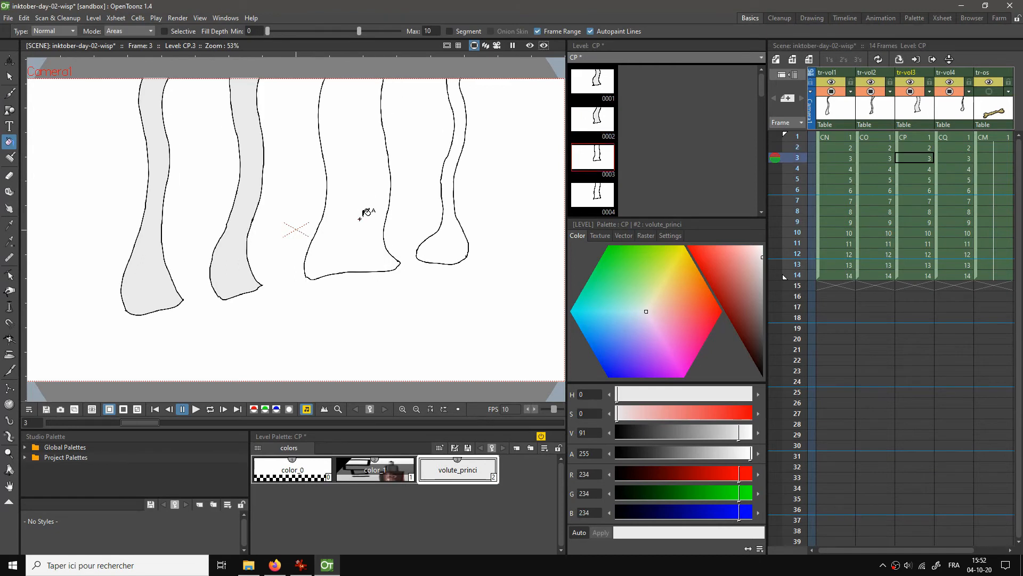
{"action": "left_click", "coordinate": [360, 218]}
{"action": "key", "text": "period"}
{"action": "left_click", "coordinate": [364, 228]}
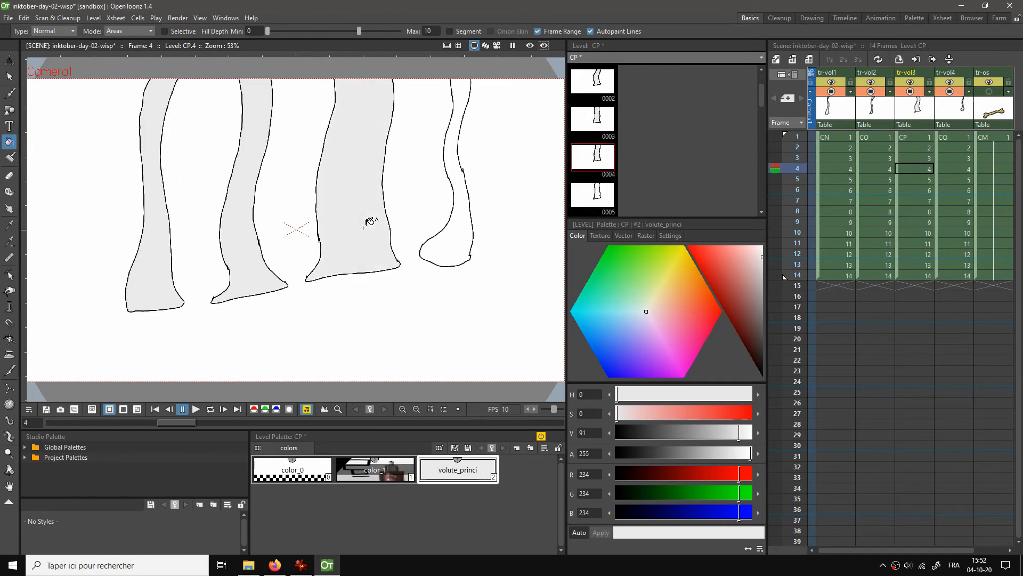
{"action": "key", "text": "period"}
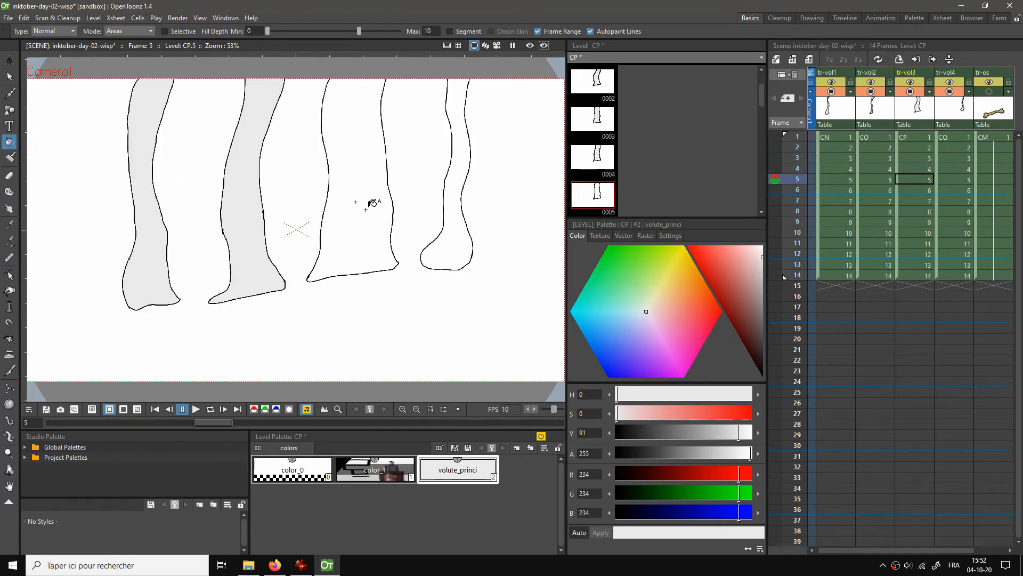
{"action": "left_click", "coordinate": [373, 204]}
{"action": "key", "text": "period"}
{"action": "left_click", "coordinate": [362, 210]}
{"action": "key", "text": "period"}
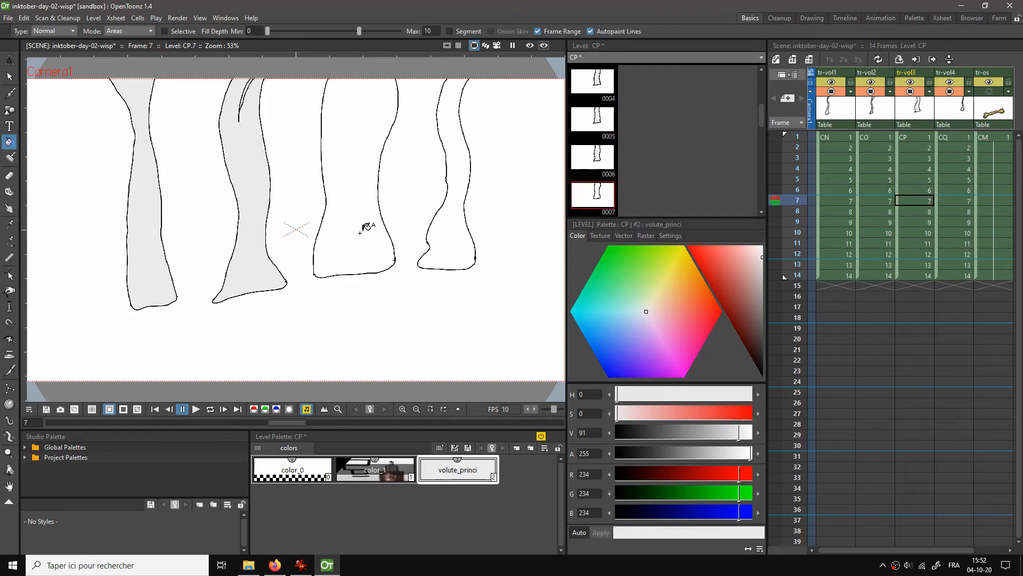
{"action": "left_click", "coordinate": [365, 232]}
{"action": "key", "text": "period"}
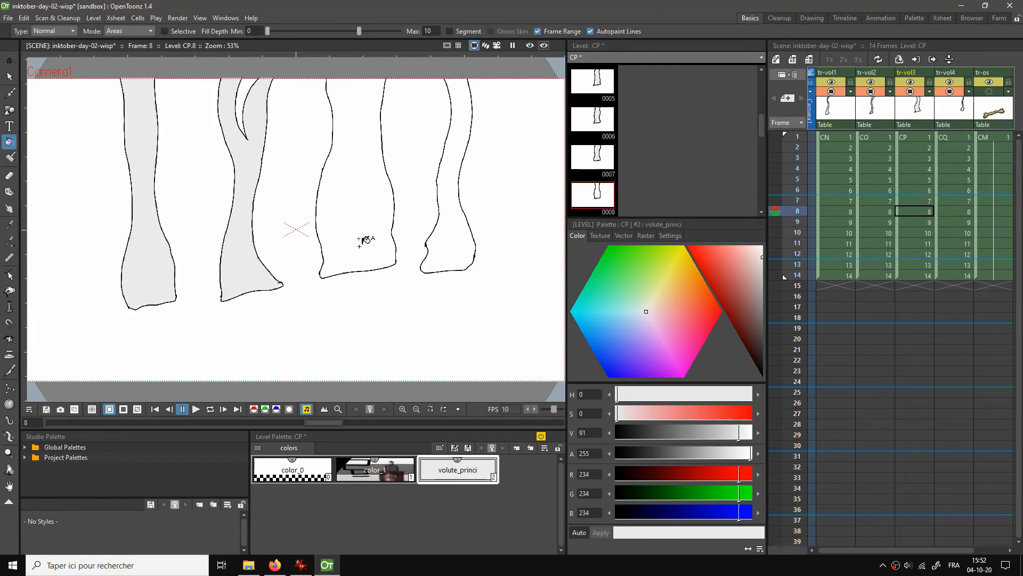
{"action": "left_click", "coordinate": [362, 233]}
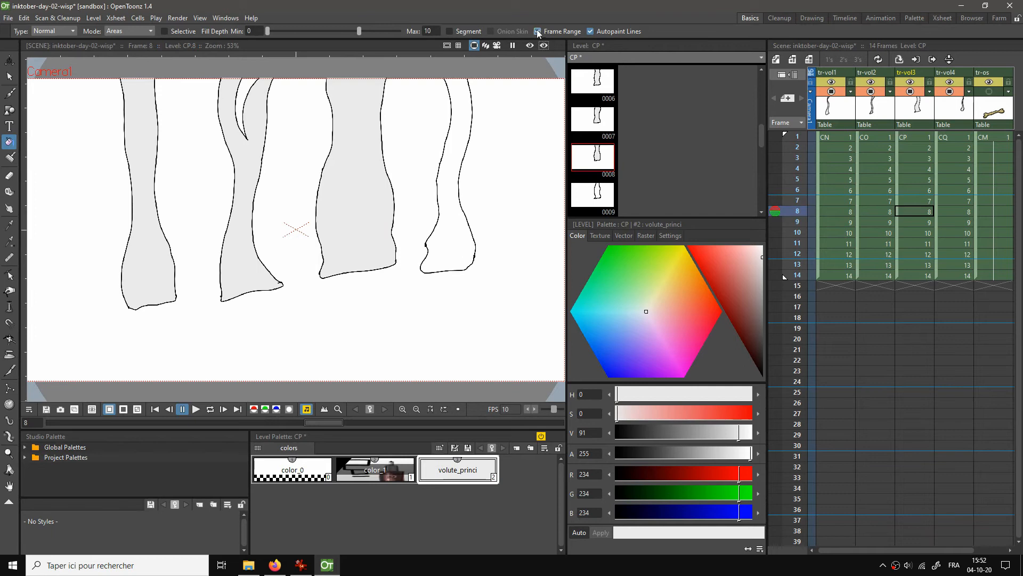
Turn off the Fill tool's Frame Range option and fill the tr-vol3 wisp with volute_princi on each frame from 9 to 14
{"action": "key", "text": "period"}
{"action": "left_click", "coordinate": [363, 201]}
{"action": "key", "text": "period"}
{"action": "left_click", "coordinate": [368, 214]}
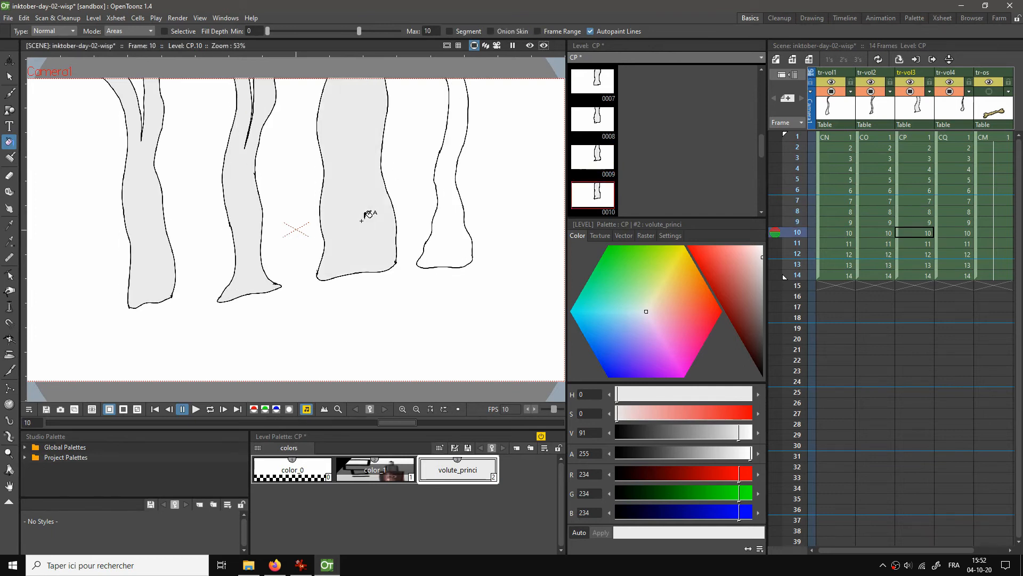
{"action": "key", "text": "period"}
{"action": "left_click", "coordinate": [367, 214]}
{"action": "key", "text": "period"}
{"action": "left_click", "coordinate": [368, 214]}
{"action": "key", "text": "period"}
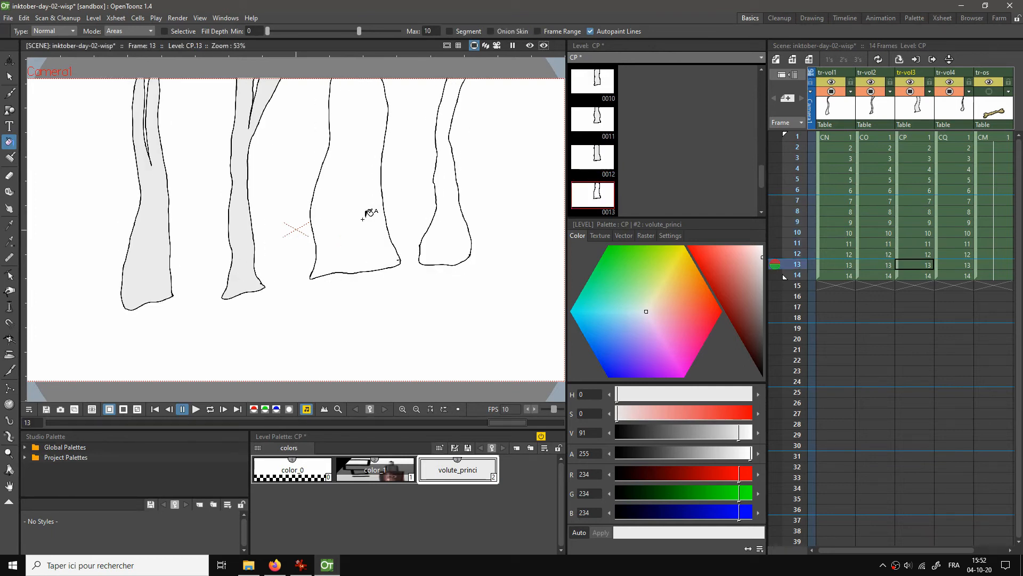
{"action": "left_click", "coordinate": [367, 214]}
{"action": "key", "text": "period"}
{"action": "left_click", "coordinate": [367, 214]}
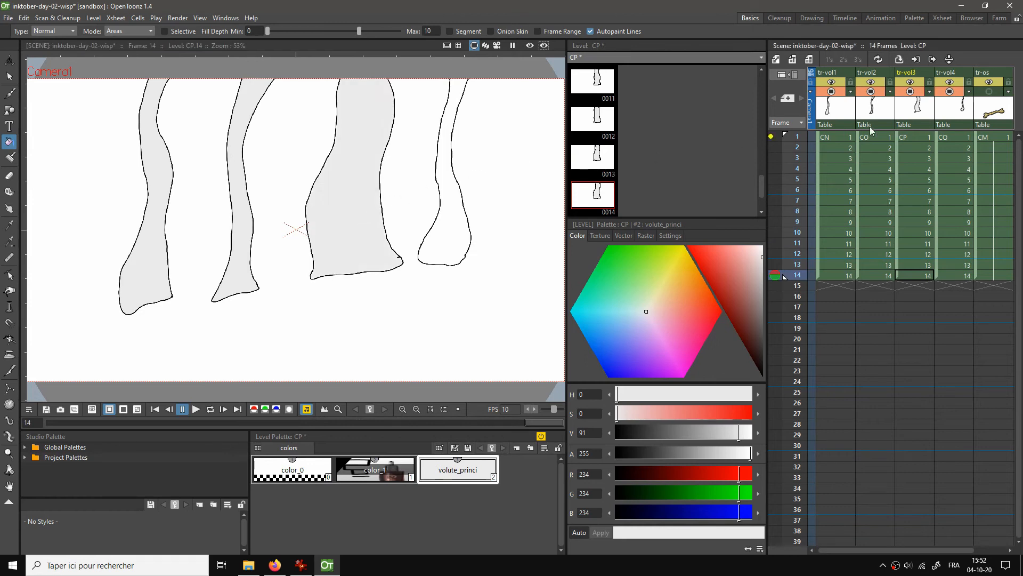
Try to fill the tr-vol4 wisp with volute_princi on frame 2, and undo the fill
{"action": "left_click", "coordinate": [958, 138]}
{"action": "key", "text": "period"}
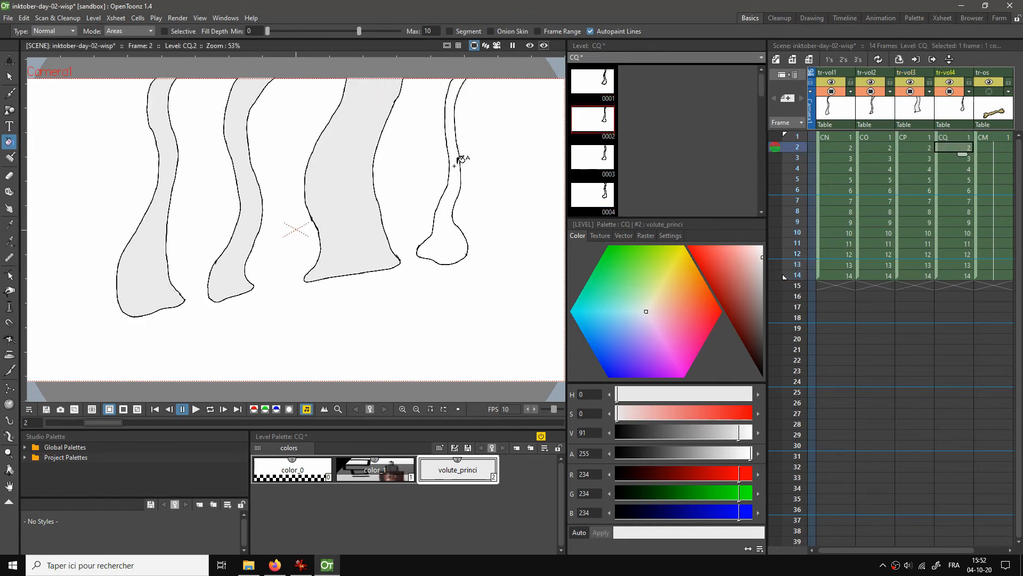
{"action": "left_click", "coordinate": [460, 178]}
{"action": "key", "text": "ctrl+z"}
Erase and redraw in color_1 the broken spots on the lower left and lower right outline of the tr-vol4 wisp on frame 2
{"action": "left_click", "coordinate": [350, 462]}
{"action": "key", "text": "b"}
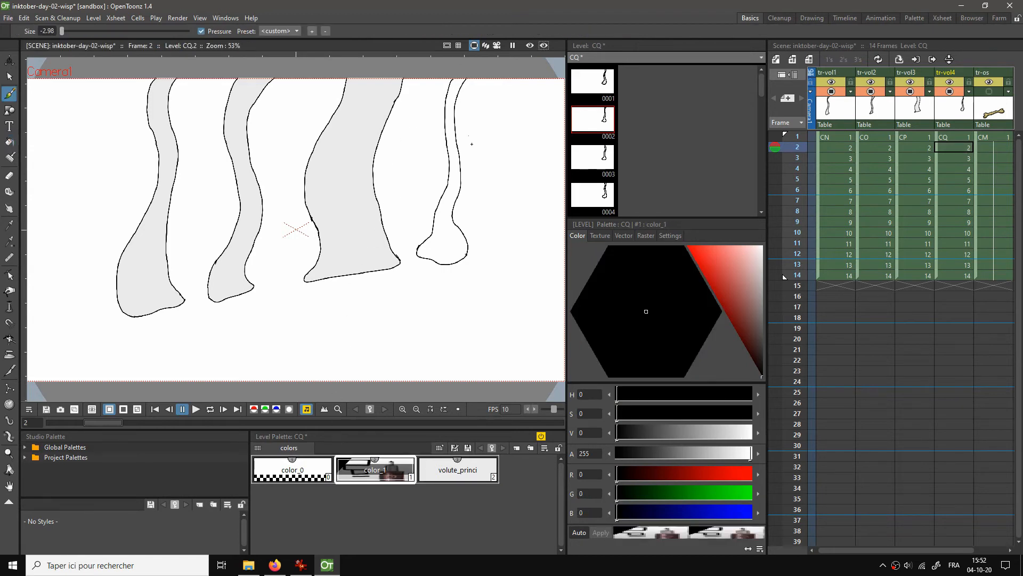
{"action": "key", "text": "ctrl+space"}
{"action": "mouse_move", "coordinate": [481, 144]}
{"action": "left_mouse_down"}
{"action": "mouse_move", "coordinate": [478, 130]}
{"action": "mouse_move", "coordinate": [453, 151]}
{"action": "left_mouse_up"}
{"action": "key", "text": "shift+space"}
{"action": "key", "text": "space"}
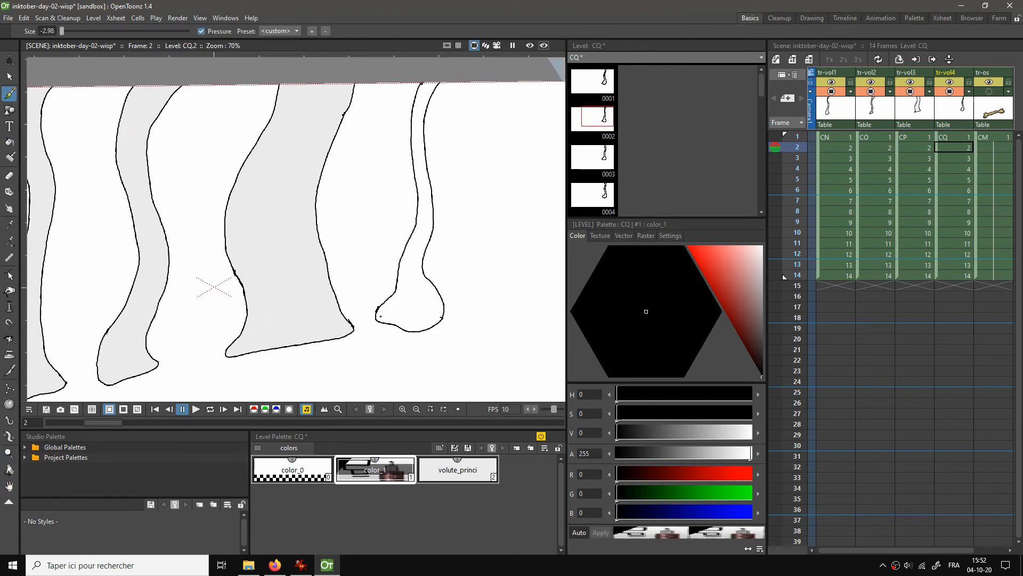
{"action": "key", "text": "e"}
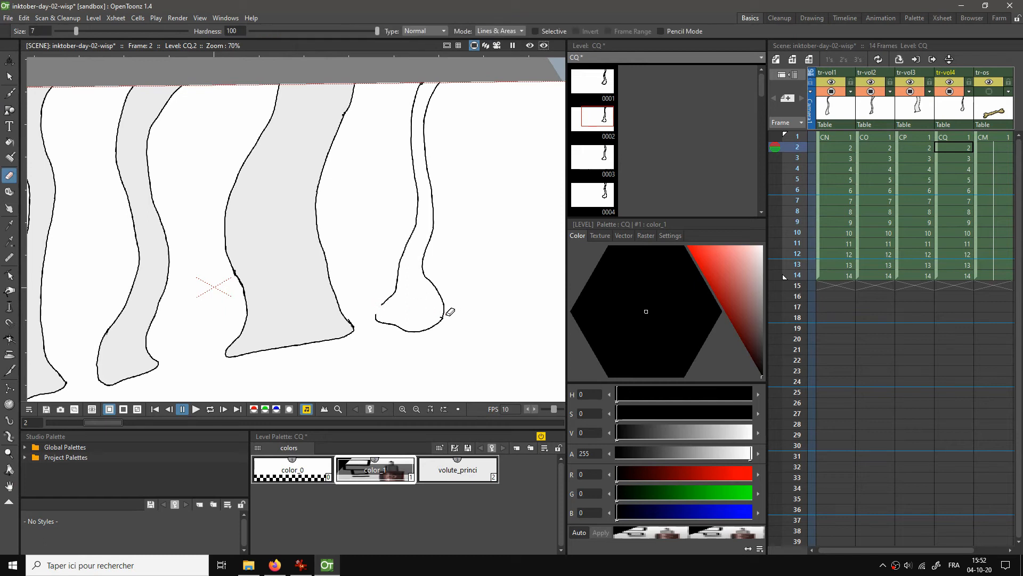
{"action": "key", "text": "b"}
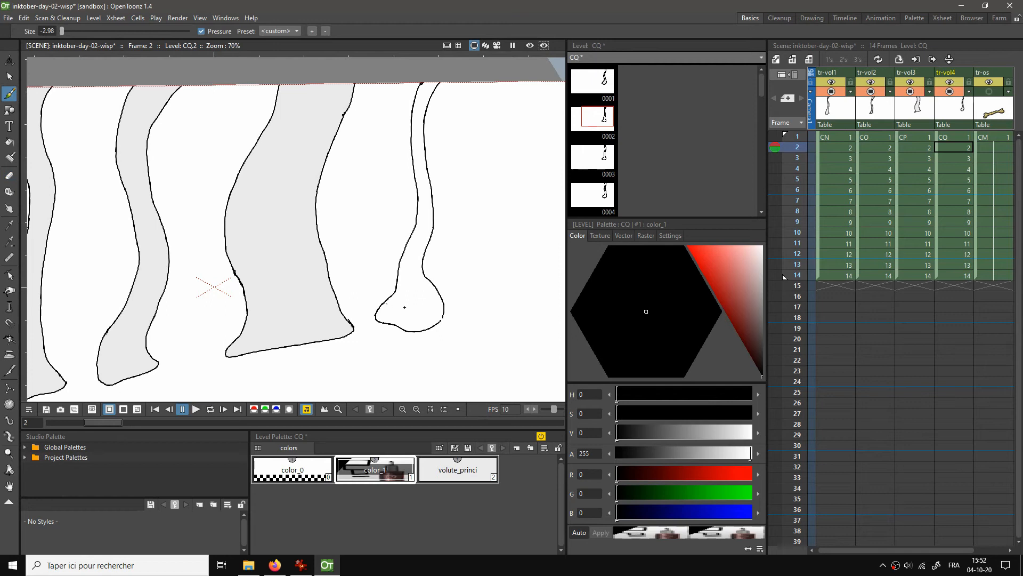
Fill the tr-vol4 wisp with volute_princi on each frame from 2 to 7
{"action": "left_click", "coordinate": [458, 469]}
{"action": "key", "text": "f"}
{"action": "left_click", "coordinate": [420, 225]}
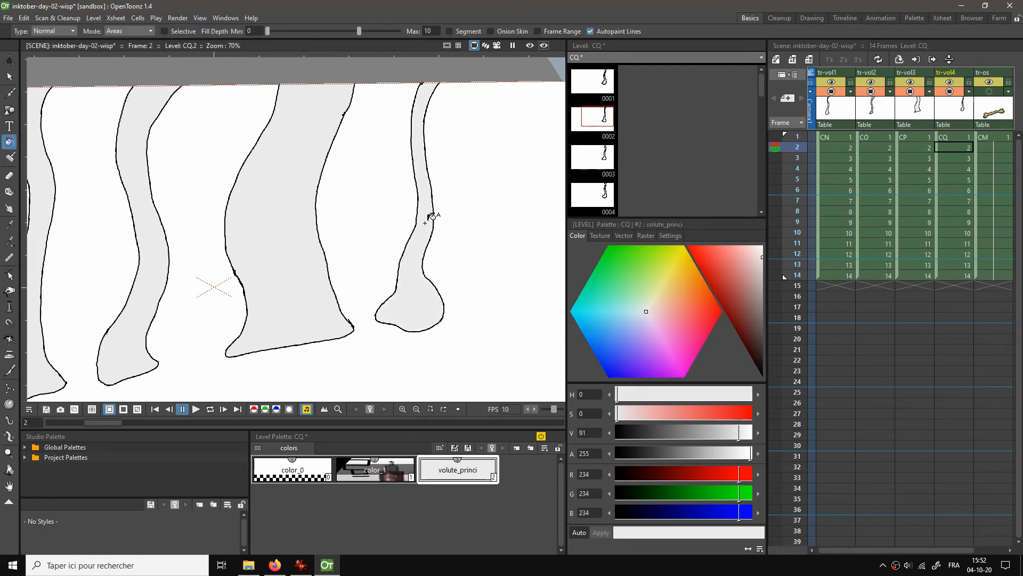
{"action": "key", "text": "period"}
{"action": "left_click", "coordinate": [419, 233]}
{"action": "key", "text": "period"}
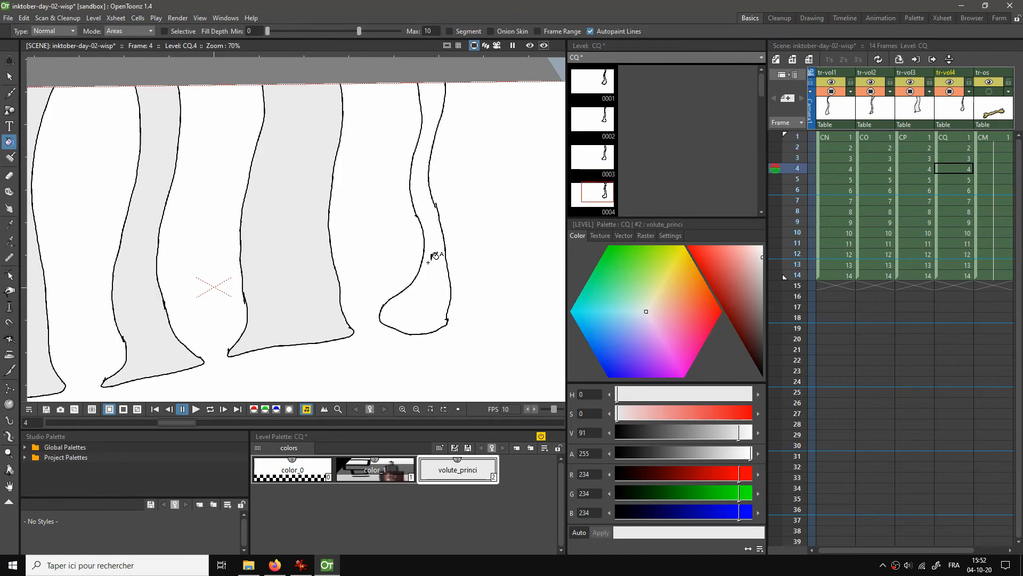
{"action": "left_click", "coordinate": [426, 255]}
{"action": "key", "text": "period"}
{"action": "left_click", "coordinate": [436, 272]}
{"action": "key", "text": "period"}
{"action": "left_click", "coordinate": [440, 271]}
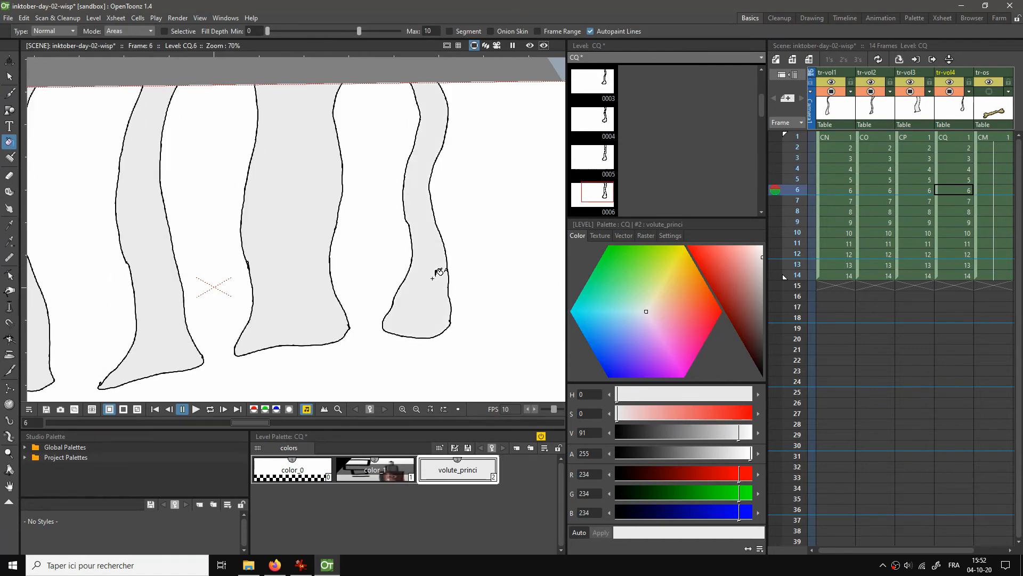
{"action": "key", "text": "period"}
{"action": "left_click", "coordinate": [438, 275]}
Try to fill the tr-vol4 wisp with volute_princi on frame 8, and undo the fill
{"action": "key", "text": "period"}
{"action": "left_click", "coordinate": [439, 276]}
{"action": "key", "text": "period"}
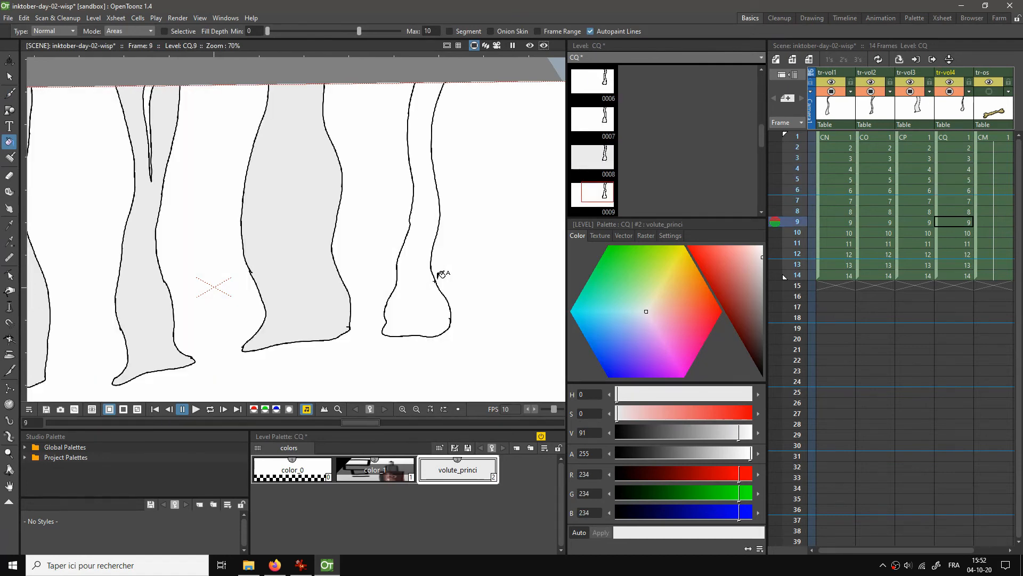
{"action": "left_click", "coordinate": [956, 211]}
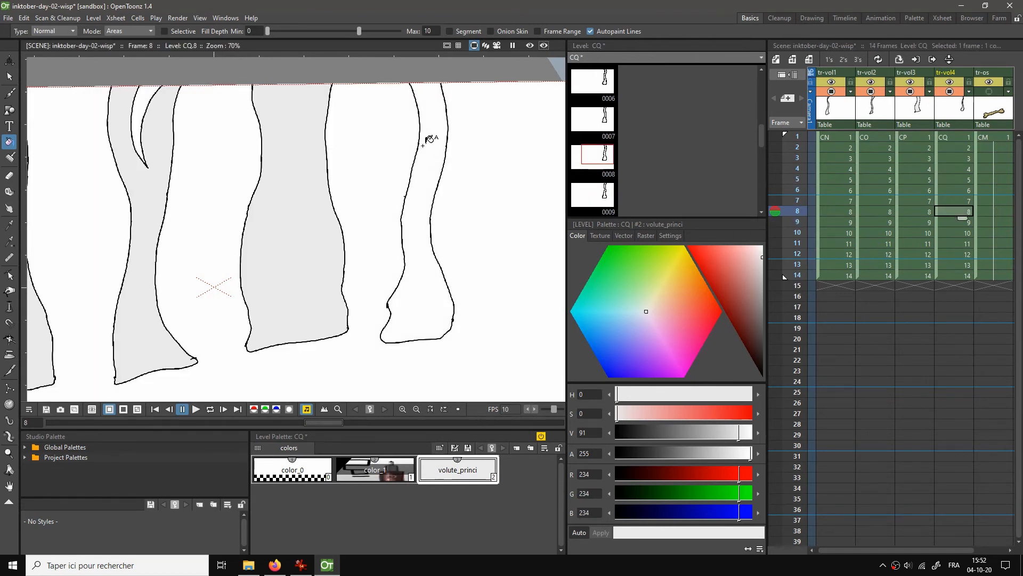
Erase and redraw in color_1 the lower left and lower right outline gaps of the tr-vol4 wisp on frame 8
{"action": "key", "text": "b"}
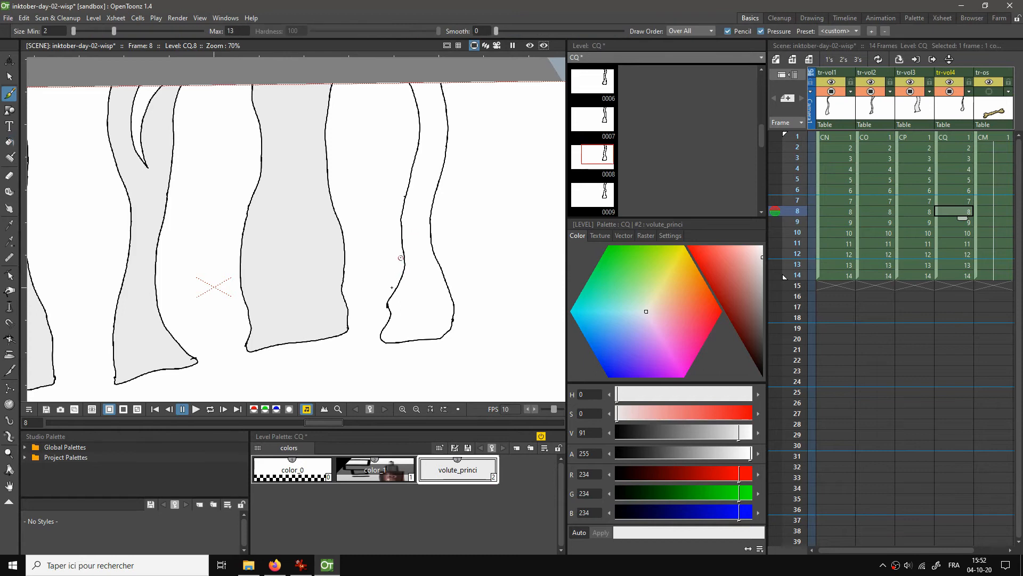
{"action": "left_click", "coordinate": [360, 470]}
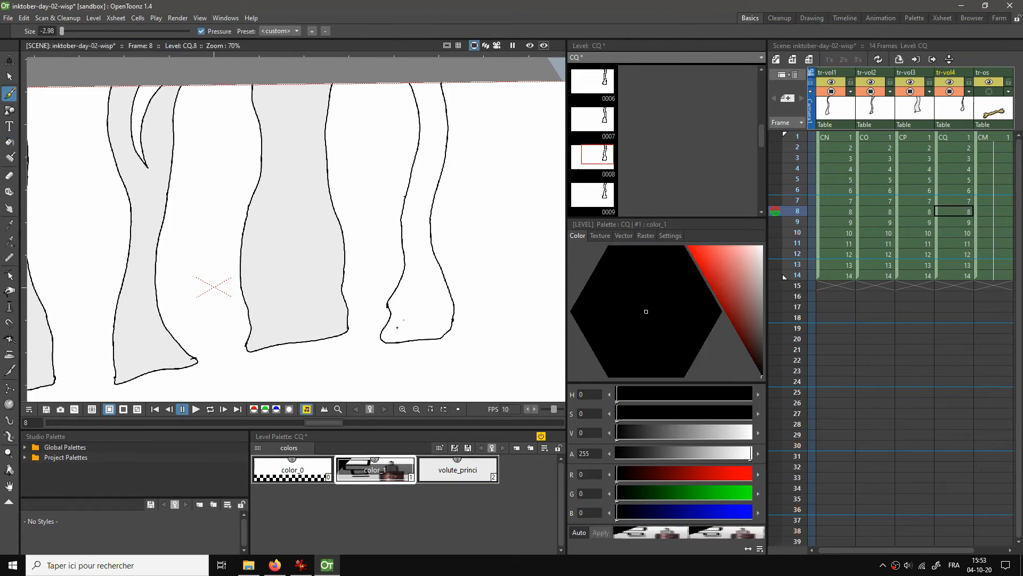
{"action": "key", "text": "a"}
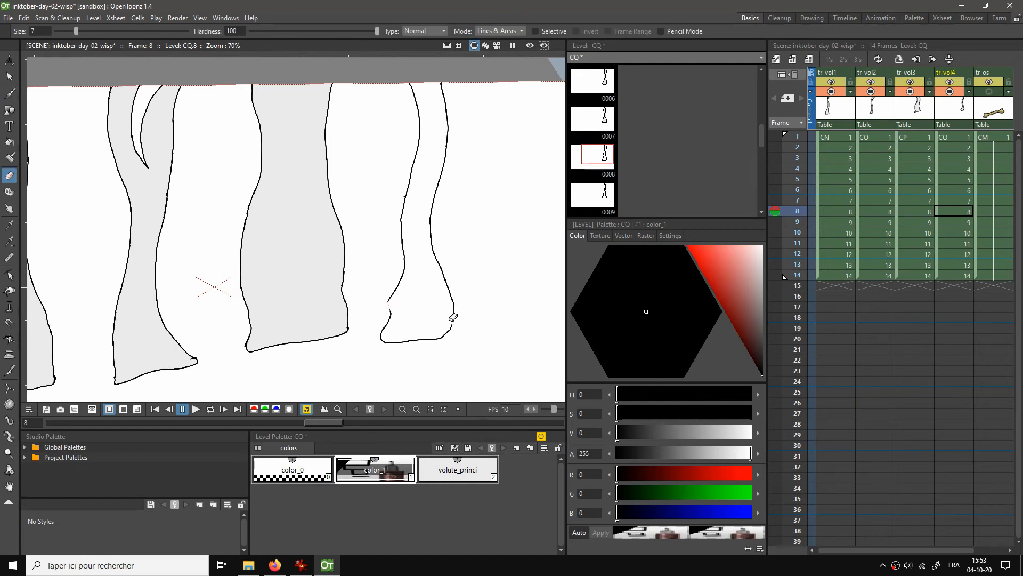
{"action": "key", "text": "b"}
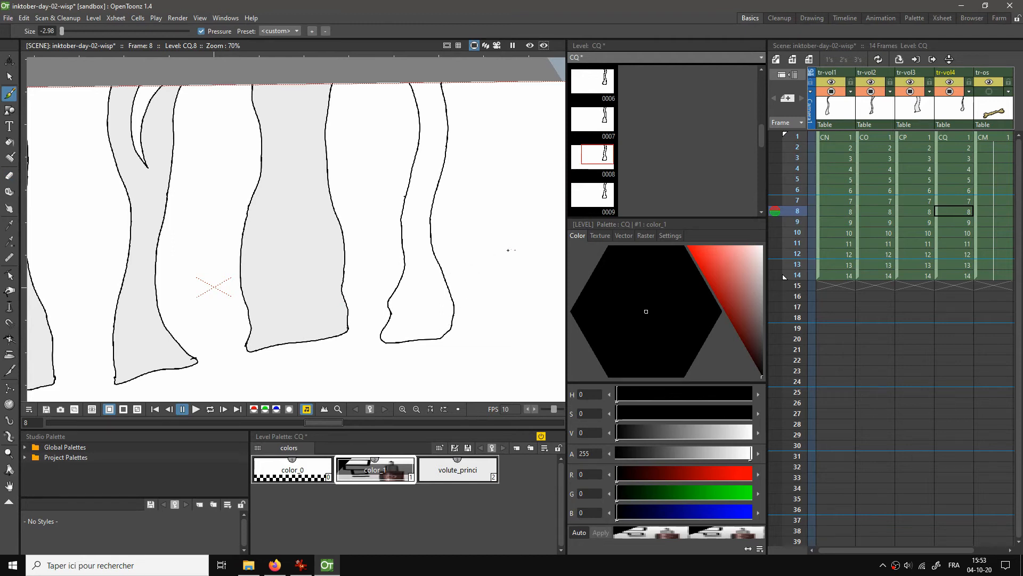
Fill the tr-vol4 wisp with volute_princi on each frame from 8 to 11
{"action": "key", "text": "f"}
{"action": "left_click", "coordinate": [457, 469]}
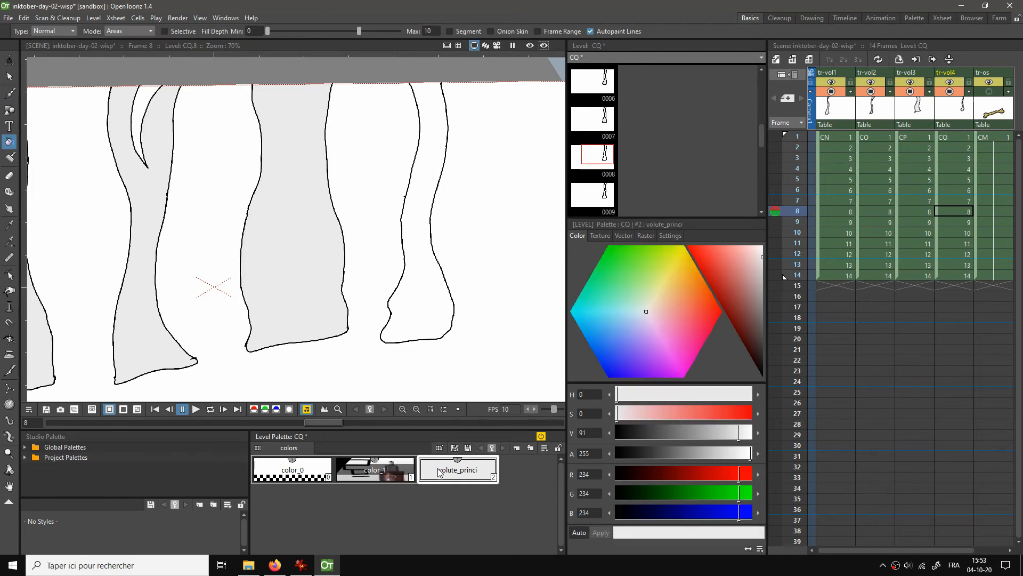
{"action": "left_click", "coordinate": [427, 279]}
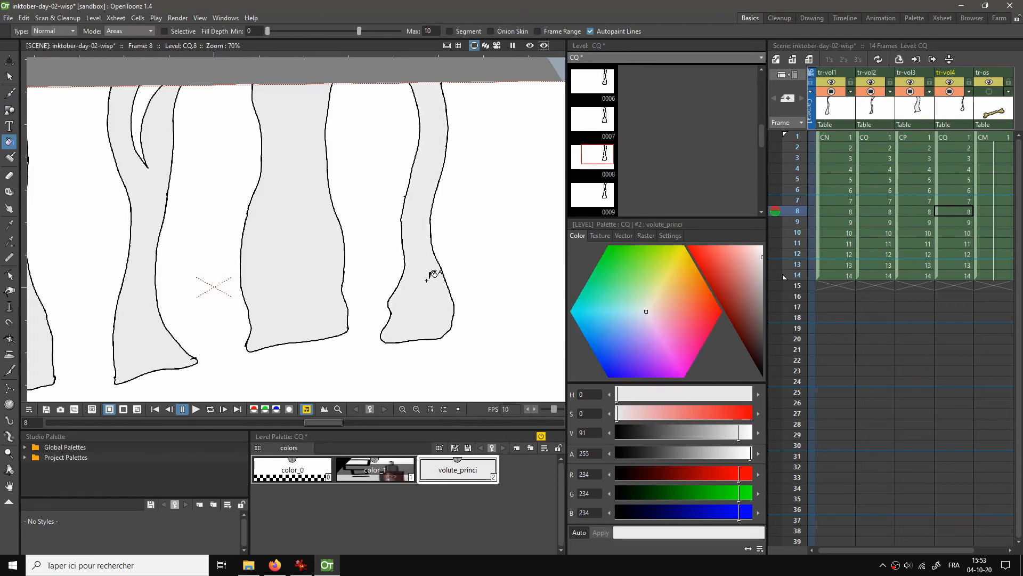
{"action": "left_click", "coordinate": [955, 220]}
{"action": "left_click", "coordinate": [423, 232]}
{"action": "key", "text": "period"}
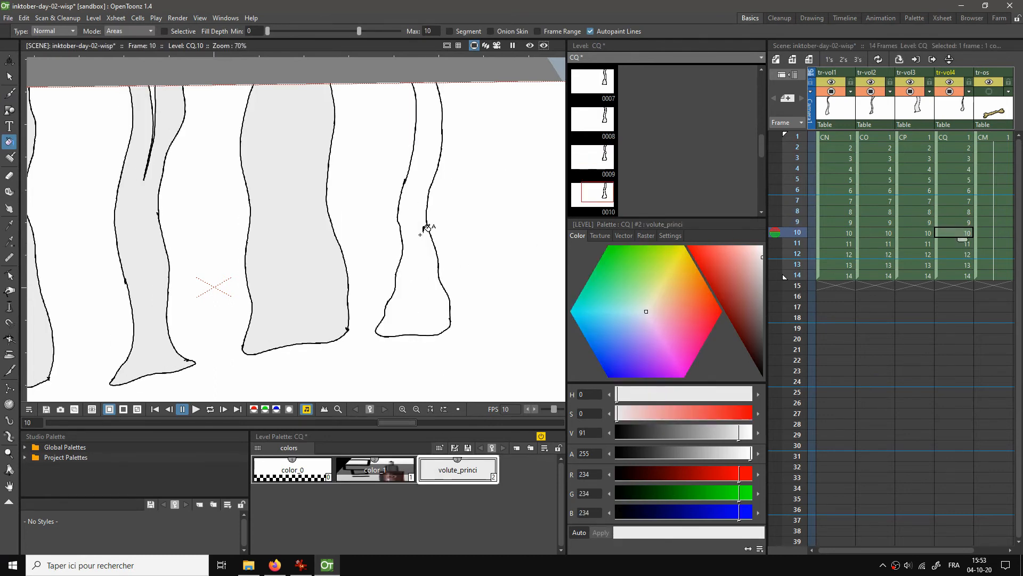
{"action": "left_click", "coordinate": [423, 230]}
{"action": "key", "text": "period"}
{"action": "left_click", "coordinate": [422, 245]}
Try to fill the tr-vol4 wisp with volute_princi on frame 12, and undo the fill
{"action": "key", "text": "period"}
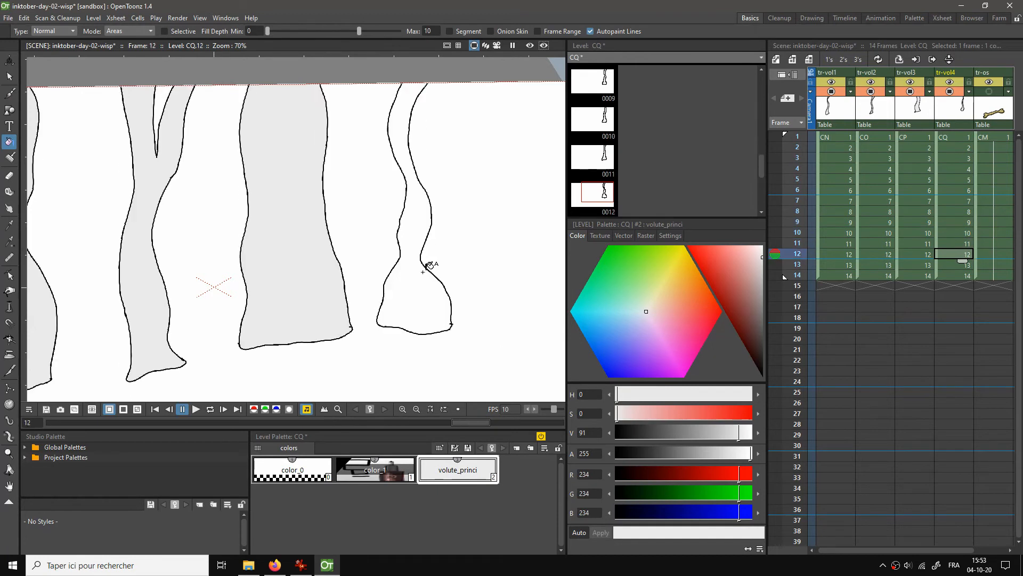
{"action": "left_click", "coordinate": [420, 276]}
{"action": "key", "text": "ctrl+z"}
Erase and redraw in color_1 the lower right corner of the tr-vol4 wisp's outline on frame 12
{"action": "key", "text": "b"}
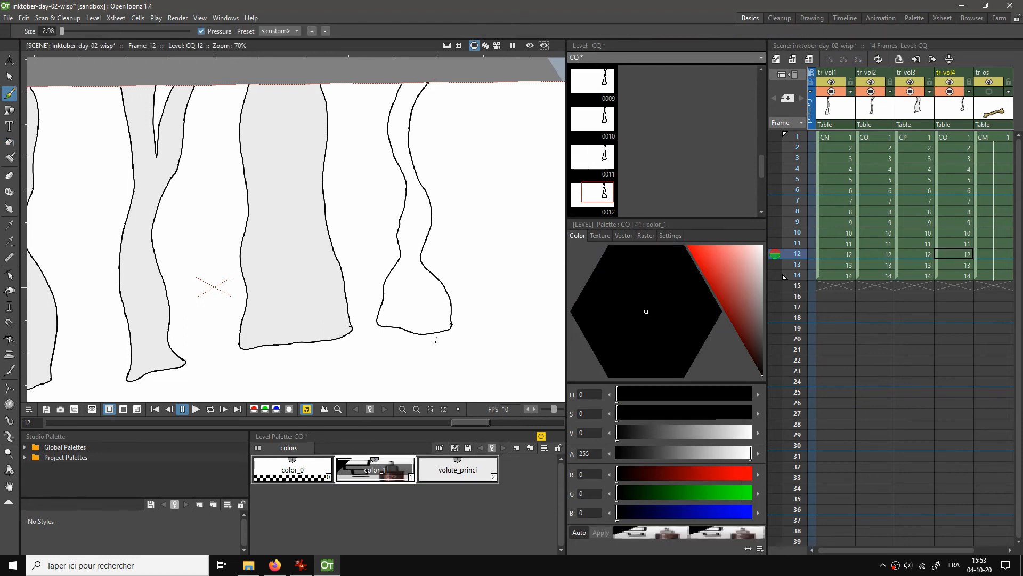
{"action": "key", "text": "e"}
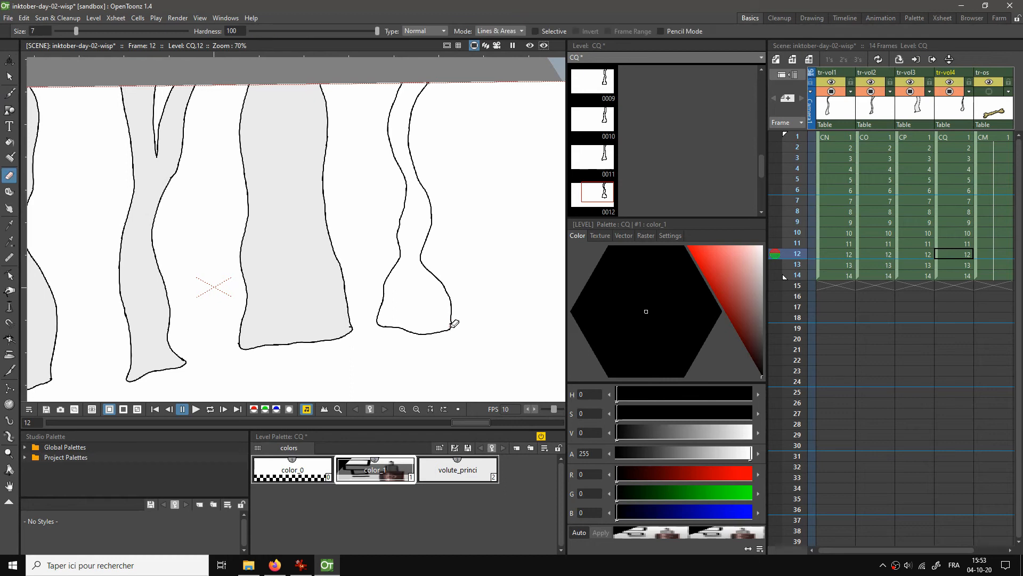
{"action": "key", "text": "b"}
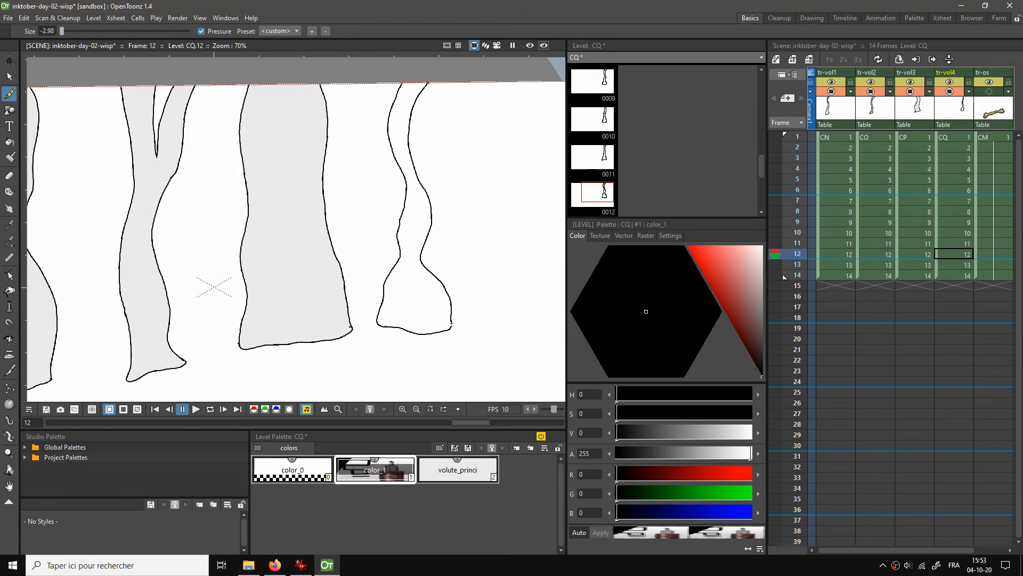
Fill the tr-vol4 wisp with volute_princi on each frame from 12 to 14
{"action": "left_click", "coordinate": [431, 469]}
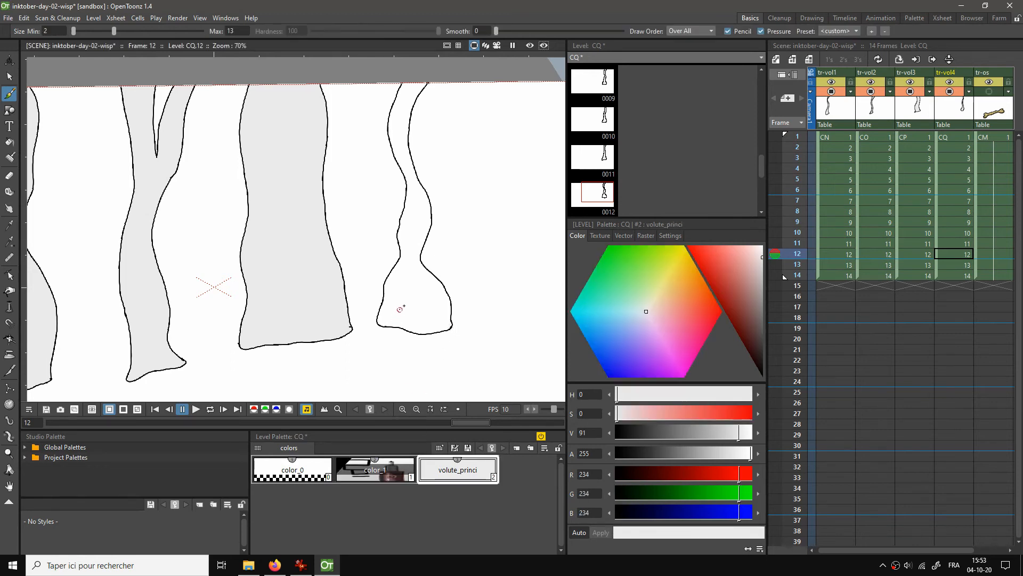
{"action": "key", "text": "f"}
{"action": "left_click", "coordinate": [413, 280]}
{"action": "key", "text": "Down"}
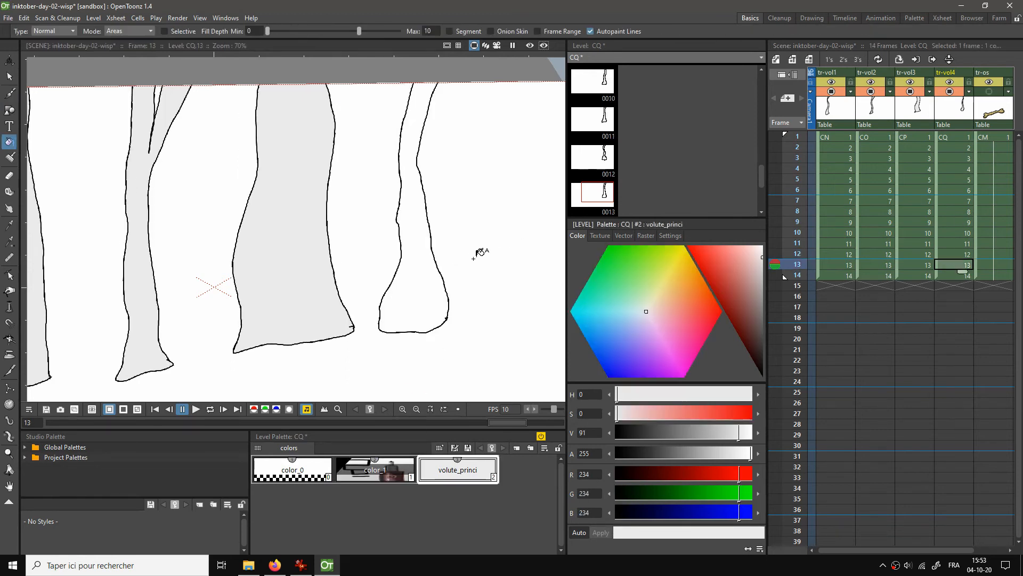
{"action": "left_click", "coordinate": [425, 281]}
{"action": "left_click", "coordinate": [943, 278]}
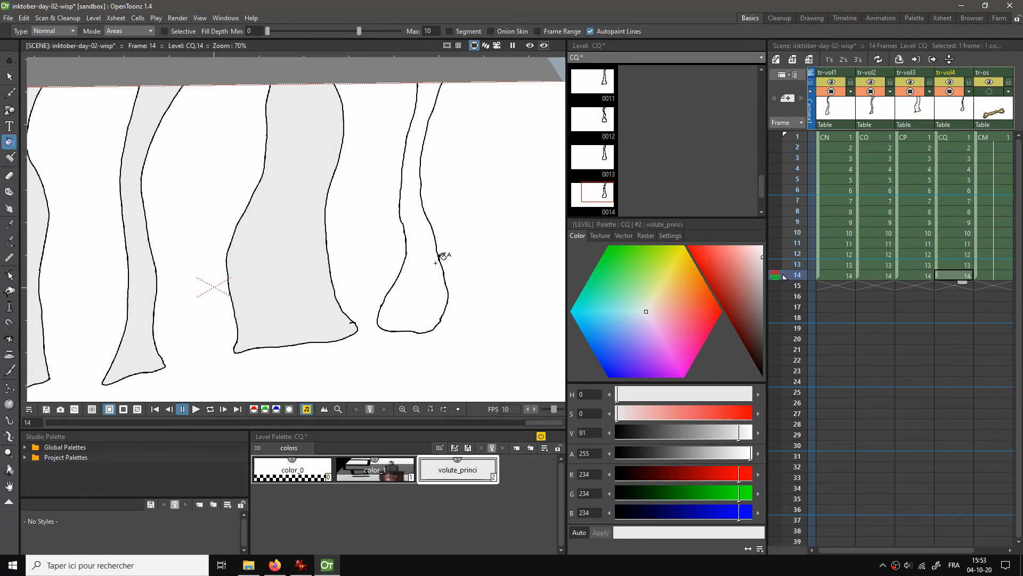
{"action": "left_click", "coordinate": [423, 273]}
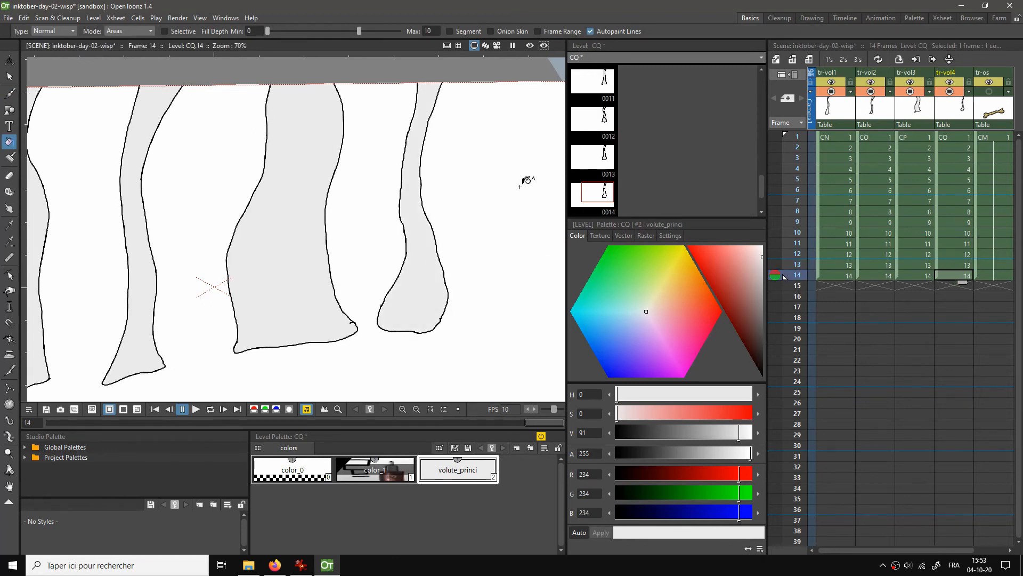
Fit the whole camera frame in the viewer and show the tr-os bone column in front of the wisps
{"action": "right_click", "coordinate": [212, 139]}
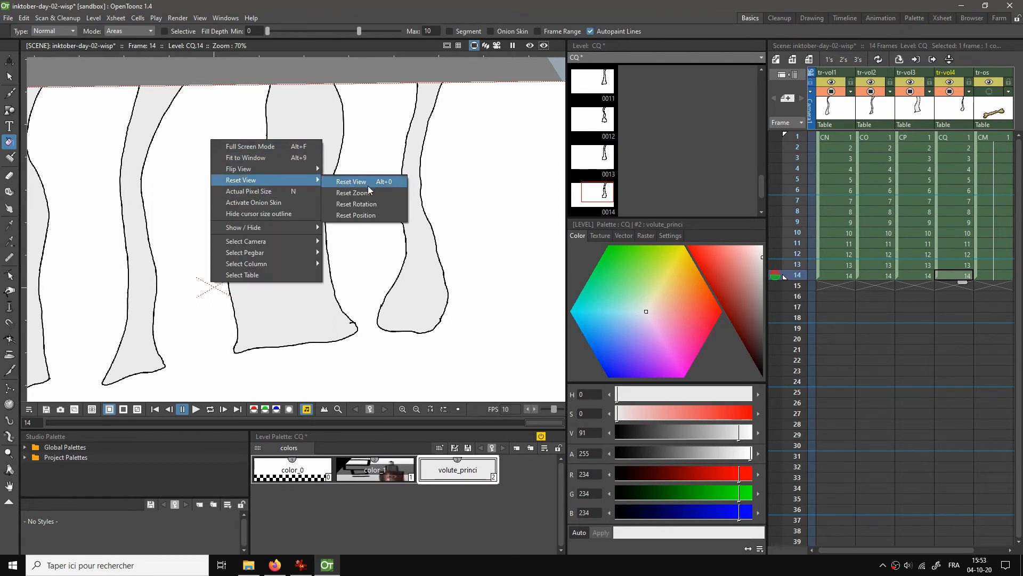
{"action": "left_click", "coordinate": [374, 183]}
{"action": "right_click", "coordinate": [349, 158]}
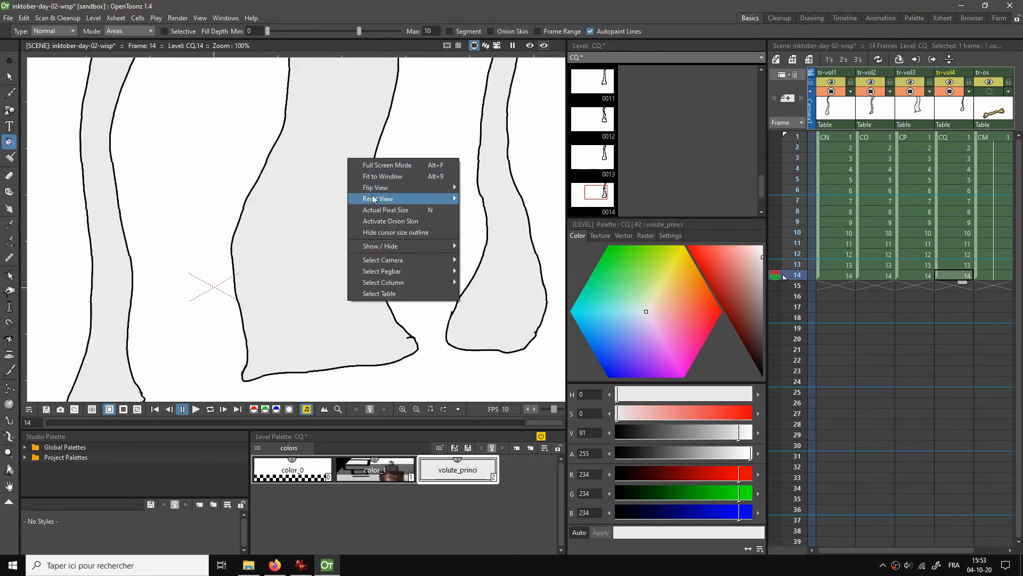
{"action": "mouse_move", "coordinate": [420, 199]}
{"action": "left_click", "coordinate": [483, 200]}
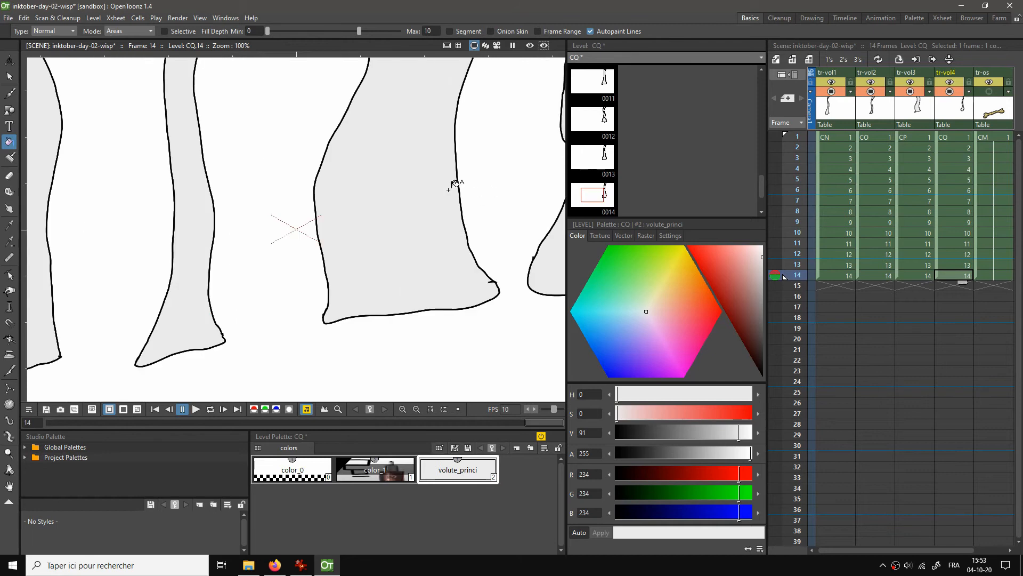
{"action": "right_click", "coordinate": [297, 167]}
{"action": "left_click", "coordinate": [322, 172]}
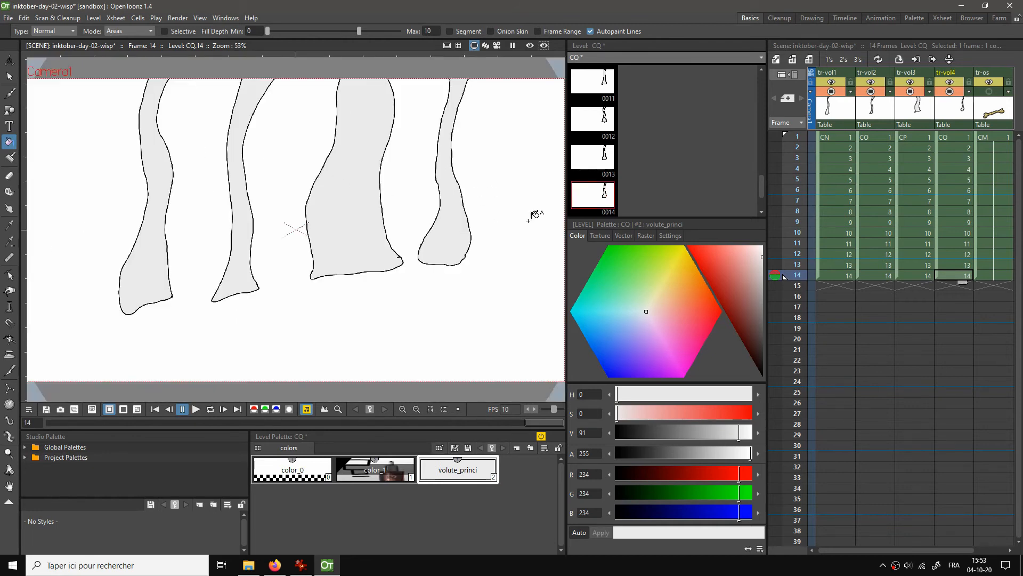
{"action": "left_click", "coordinate": [990, 91]}
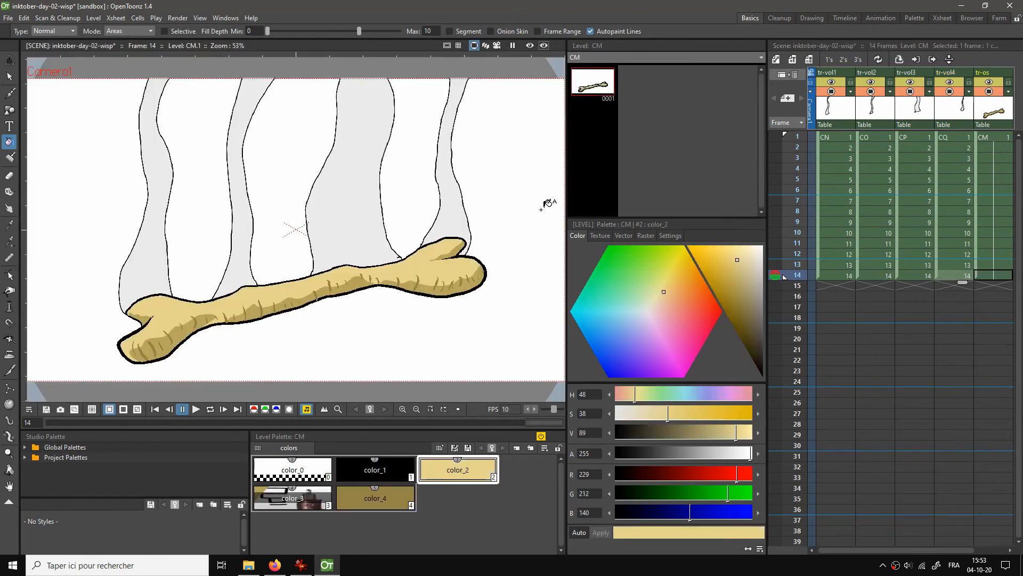
Preview the coloured wisp animation in a loop, and return to the first frame
{"action": "left_click", "coordinate": [11, 77]}
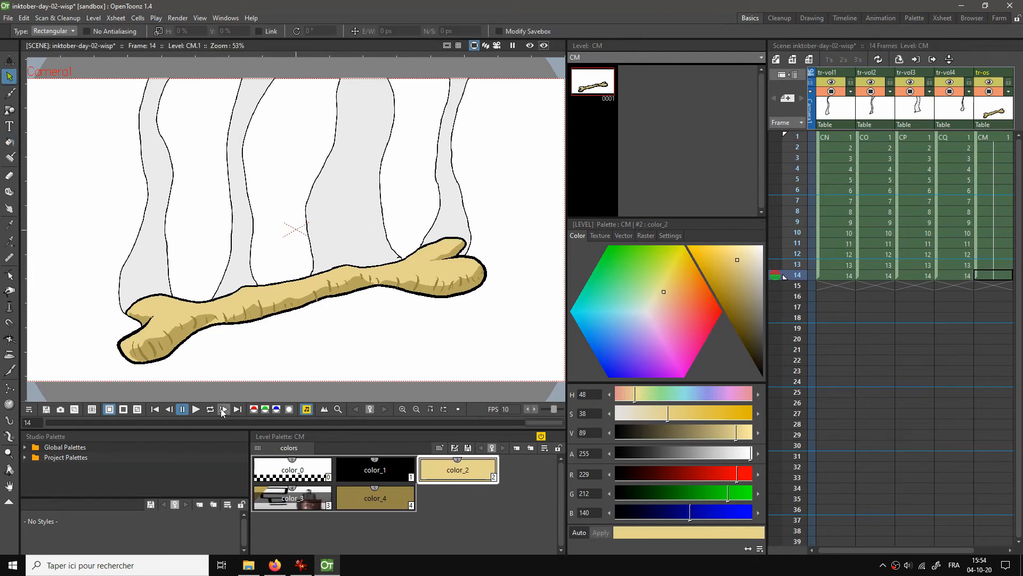
{"action": "left_click", "coordinate": [213, 411]}
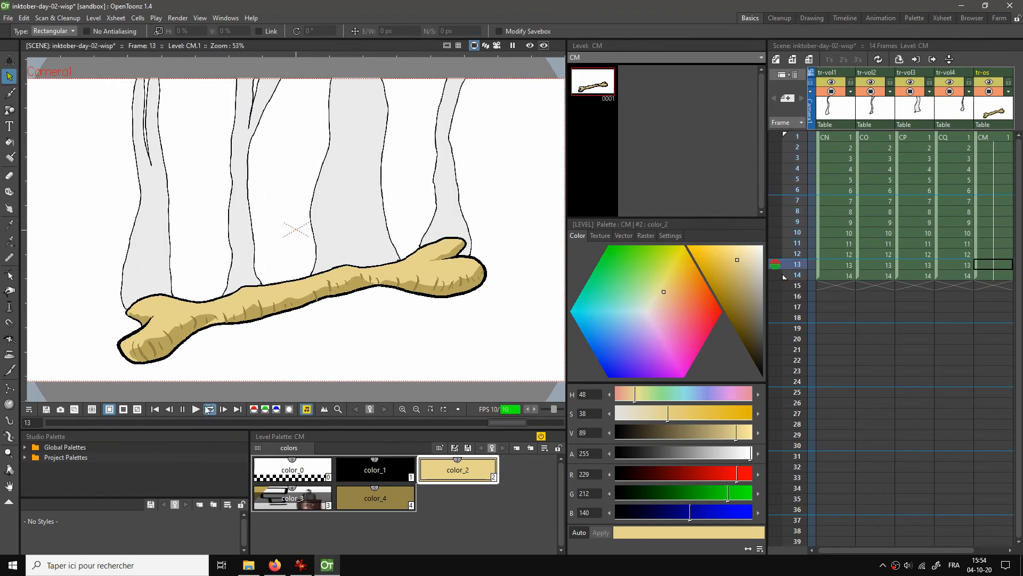
{"action": "left_click", "coordinate": [210, 408]}
{"action": "left_click", "coordinate": [155, 409]}
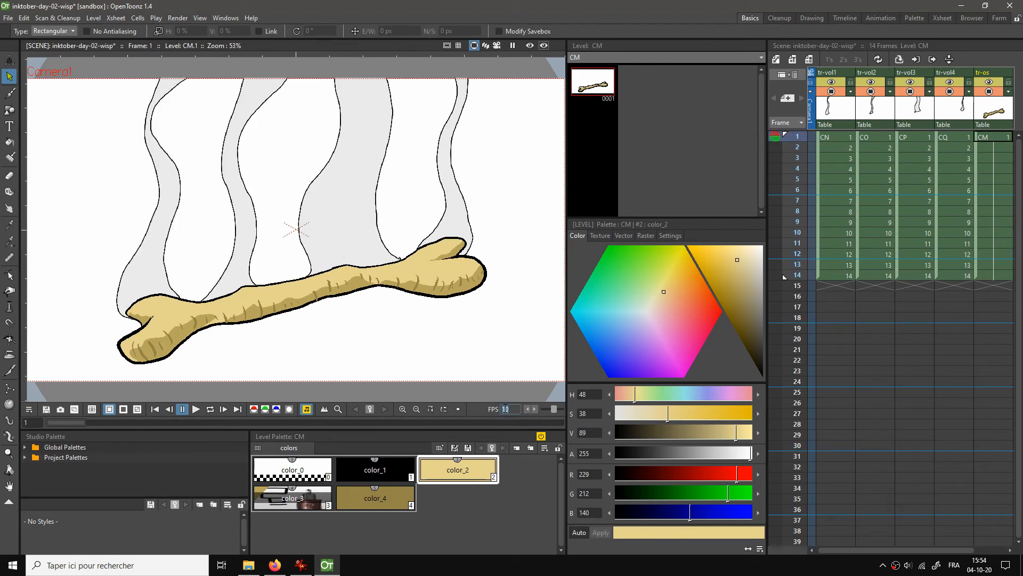
Set the playback rate to 6 FPS, preview the animation in a loop, and return to the first frame
{"action": "type", "text": "6"}
{"action": "key", "text": "Return"}
{"action": "left_click", "coordinate": [210, 409]}
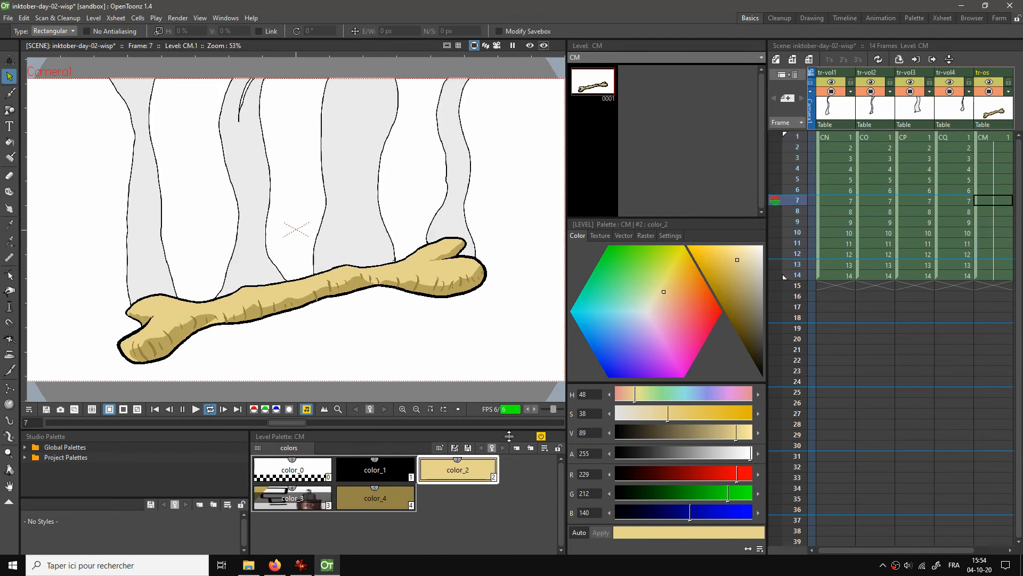
{"action": "left_click", "coordinate": [182, 409]}
{"action": "left_click", "coordinate": [155, 409]}
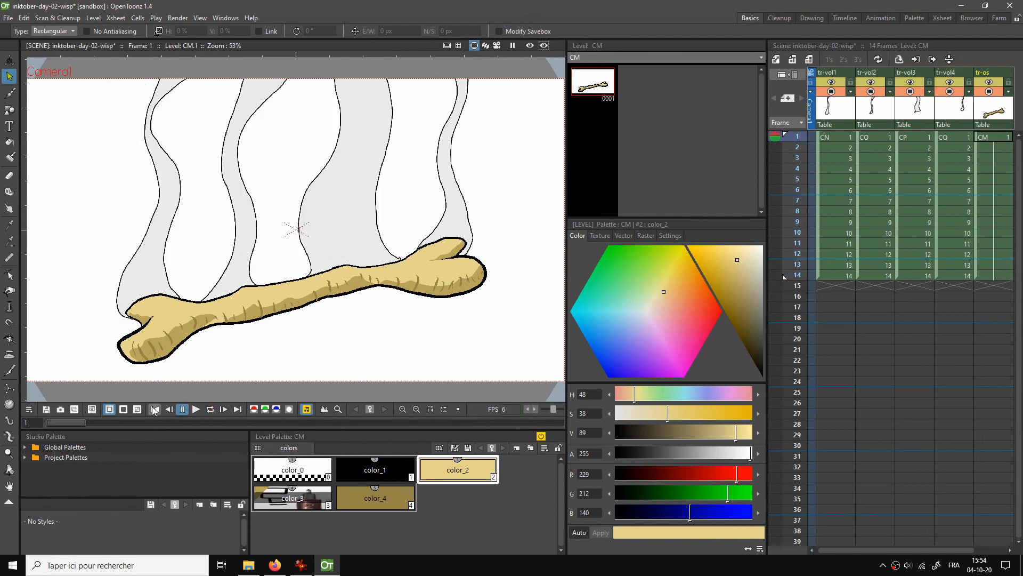
Save the scene and select the frame 1 cell of the tr-vol1 column
{"action": "key", "text": "ctrl+s"}
{"action": "left_click", "coordinate": [834, 137]}
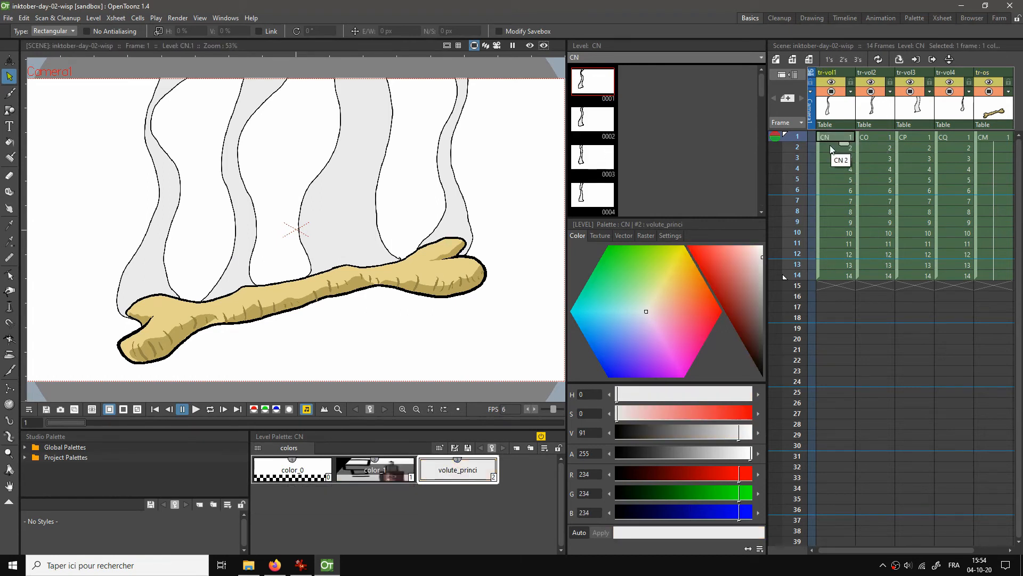
Duplicate the volute_princi style in the tr-vol1 level palette and darken the copy to RGB 188, 176, 176
{"action": "right_click", "coordinate": [462, 472]}
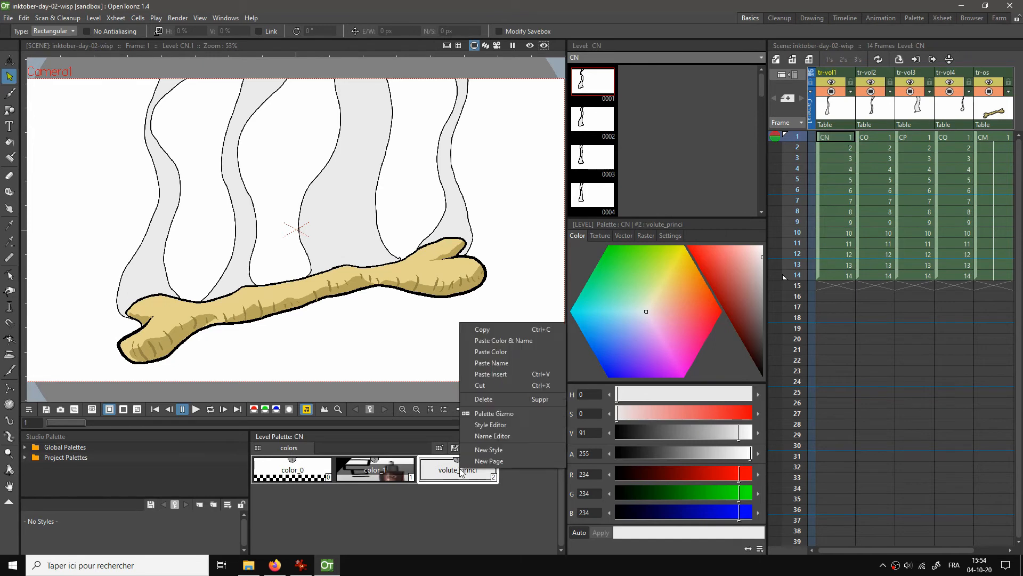
{"action": "left_click", "coordinate": [480, 334]}
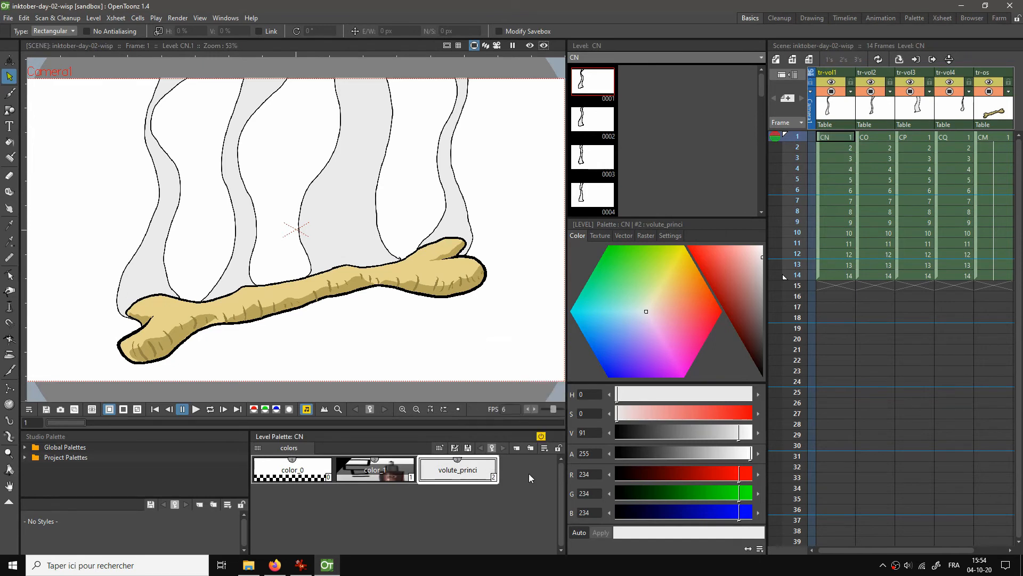
{"action": "right_click", "coordinate": [527, 473]}
{"action": "left_click", "coordinate": [553, 380]}
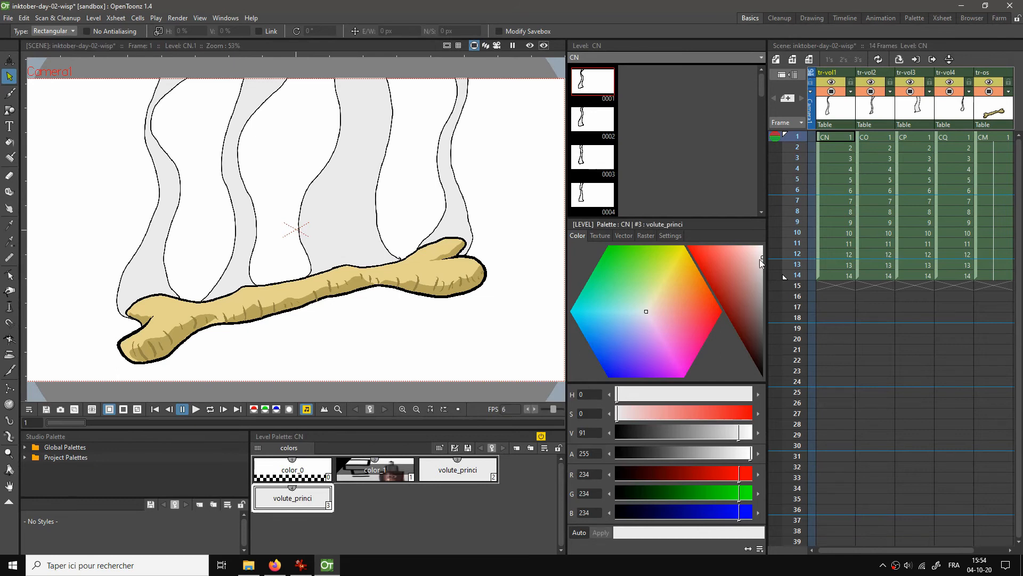
{"action": "left_click_drag", "start_coordinate": [760, 260], "coordinate": [759, 279]}
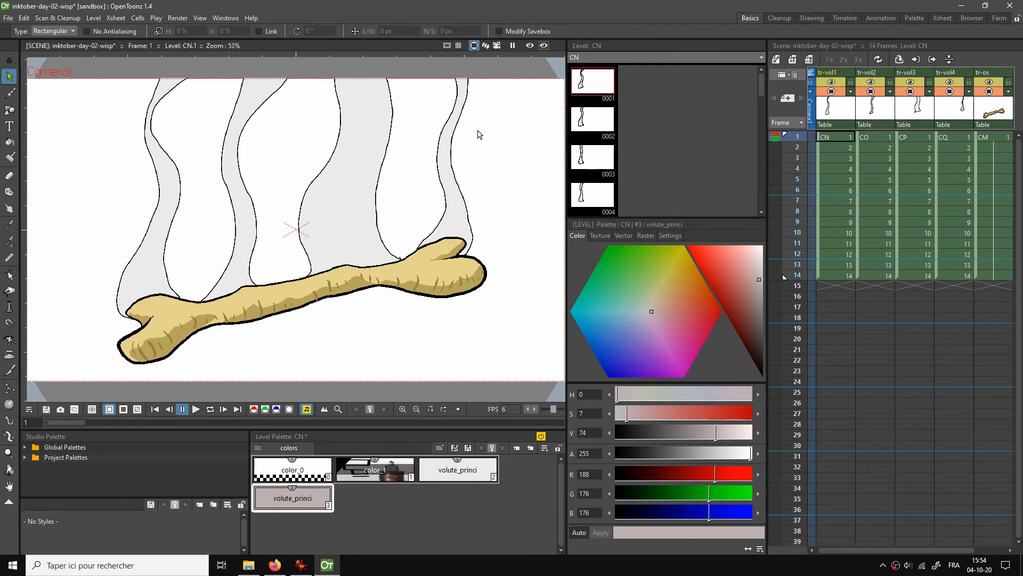
Give the copied volute_princi style the same raster brush as color_1 and draw thin shadow outlines inside the tr-vol1 wisp on frame 1
{"action": "key", "text": "b"}
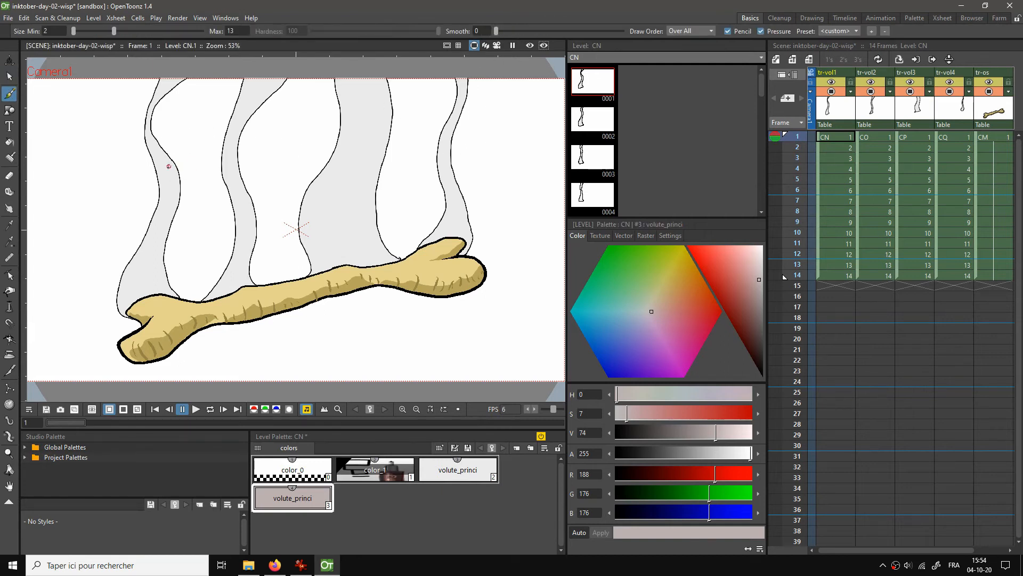
{"action": "left_click_drag", "start_coordinate": [161, 163], "coordinate": [160, 232]}
{"action": "key", "text": "ctrl+z"}
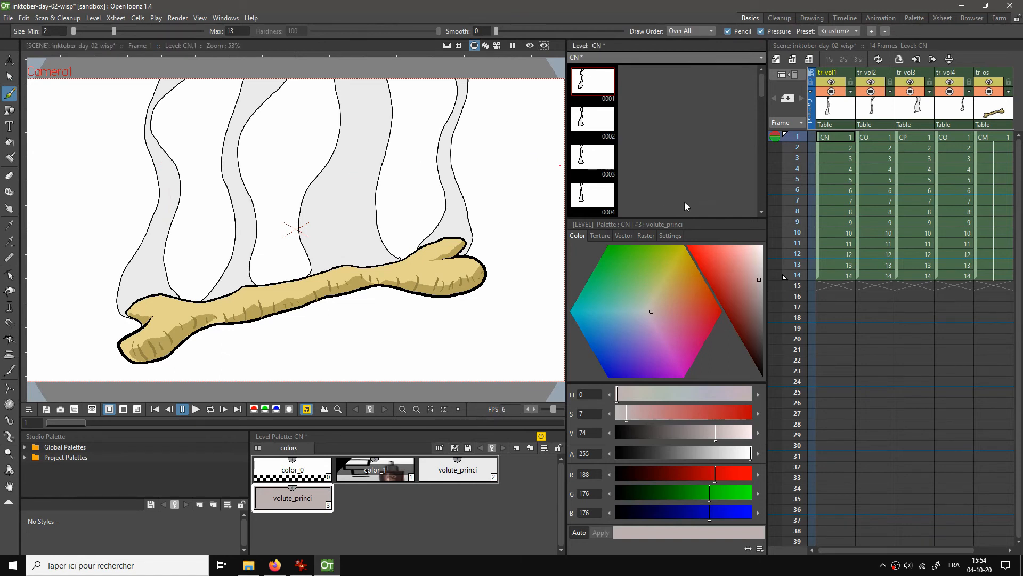
{"action": "left_click", "coordinate": [645, 235]}
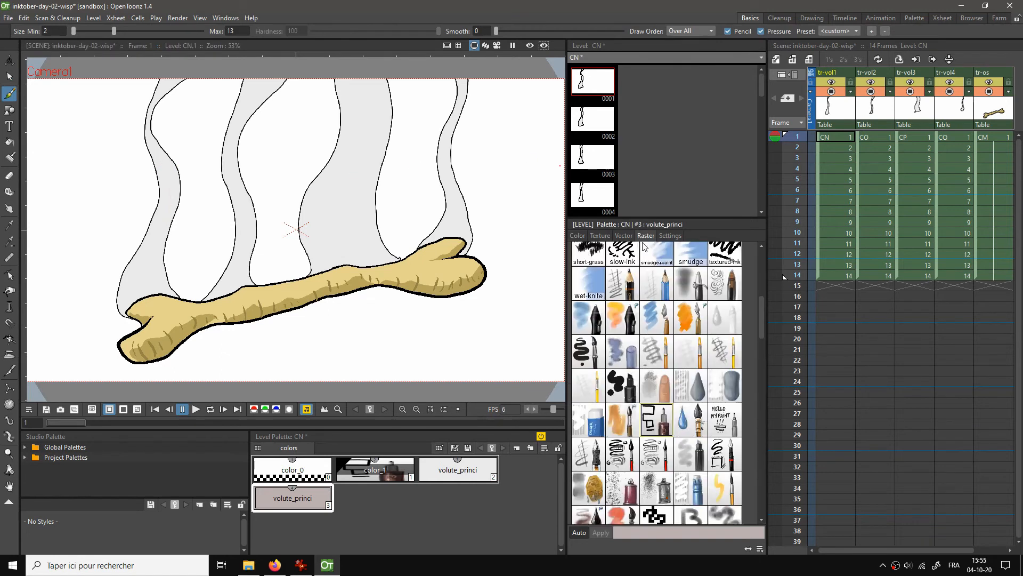
{"action": "left_click", "coordinate": [656, 424]}
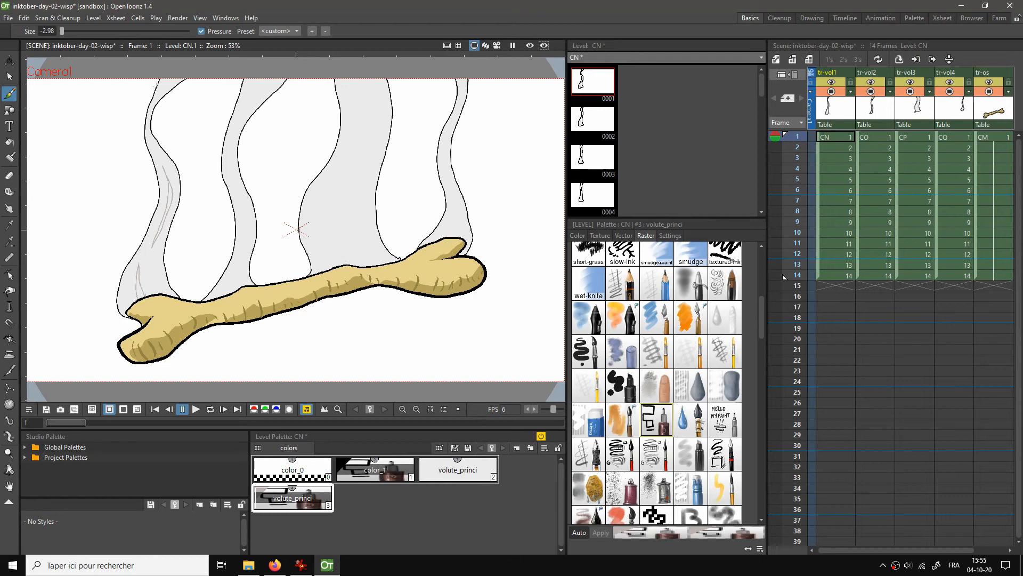
Go to frame 2 of tr-vol1 and set the copied volute_princi style's colour to RGB 35, 9, 9
{"action": "left_click", "coordinate": [827, 147]}
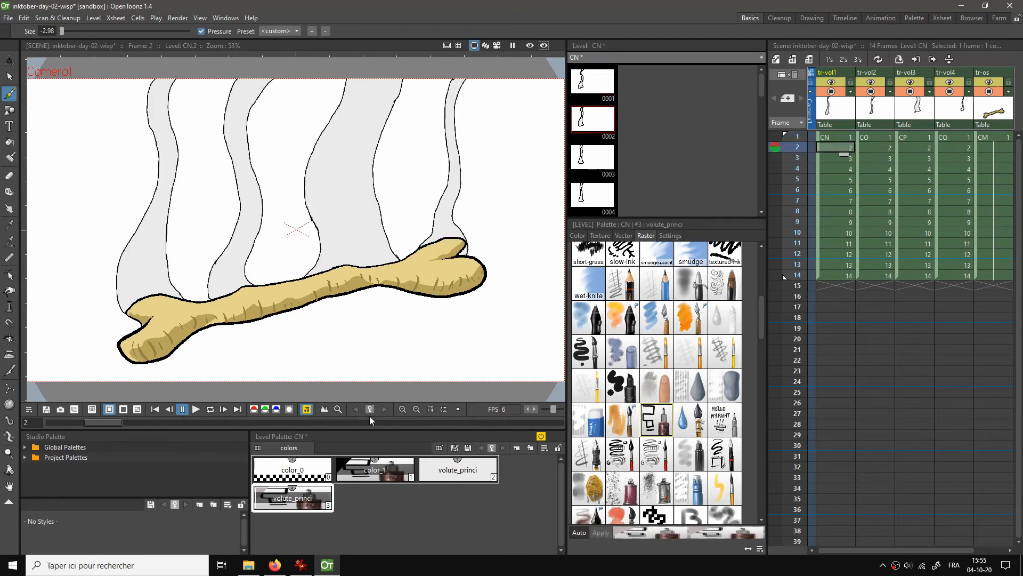
{"action": "left_click", "coordinate": [291, 501]}
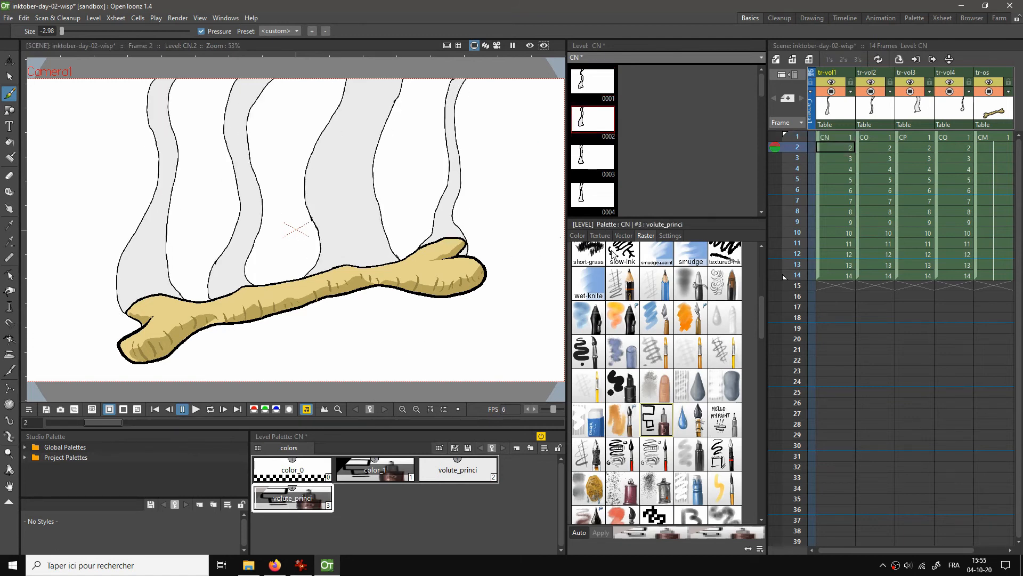
{"action": "left_click", "coordinate": [578, 235]}
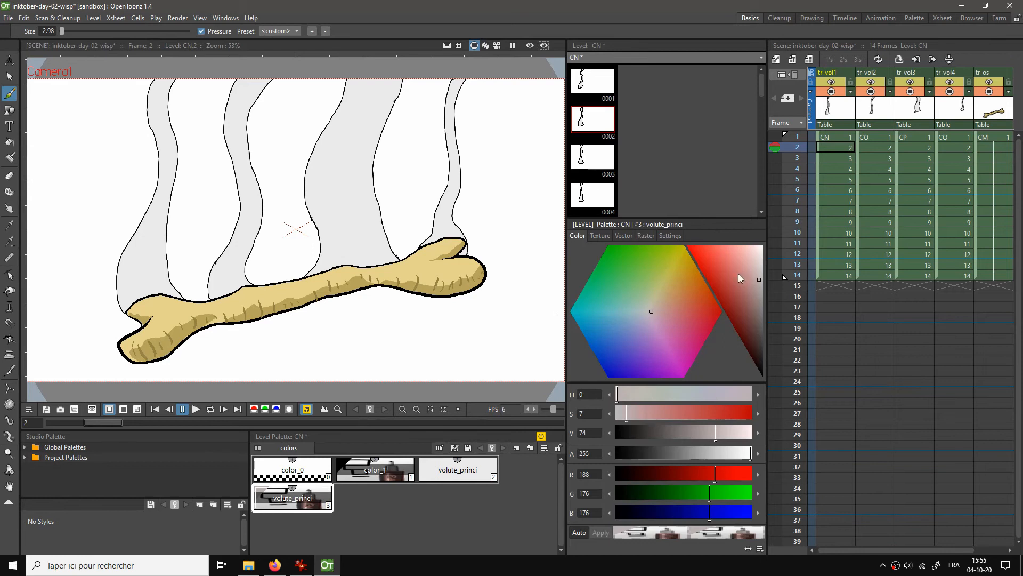
{"action": "left_click_drag", "start_coordinate": [738, 273], "coordinate": [756, 363]}
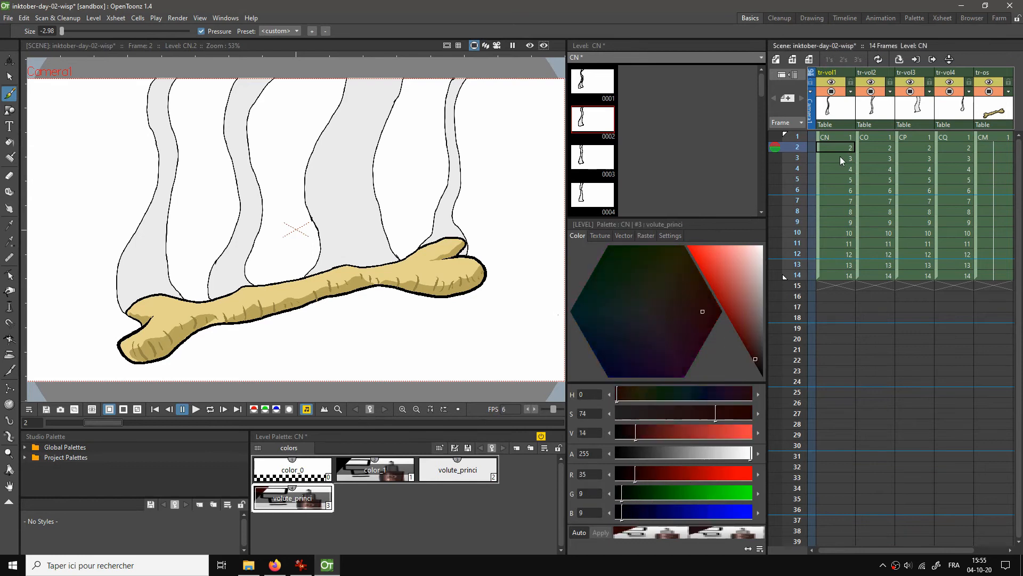
Turn on onion skin for the previous frame and draw shadow outlines inside the tr-vol1 wisp on frame 2
{"action": "left_click", "coordinate": [775, 137]}
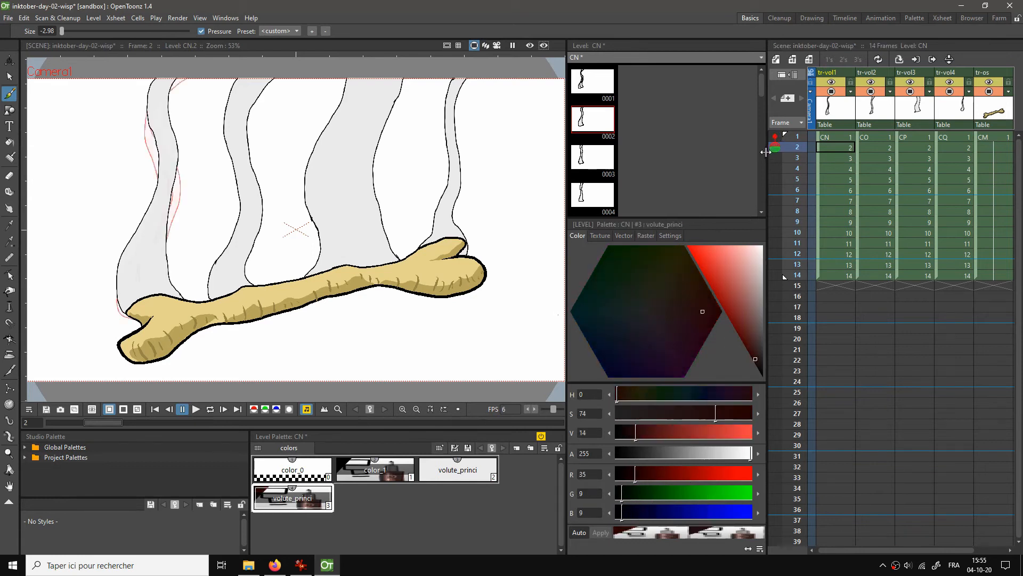
{"action": "left_click", "coordinate": [838, 143]}
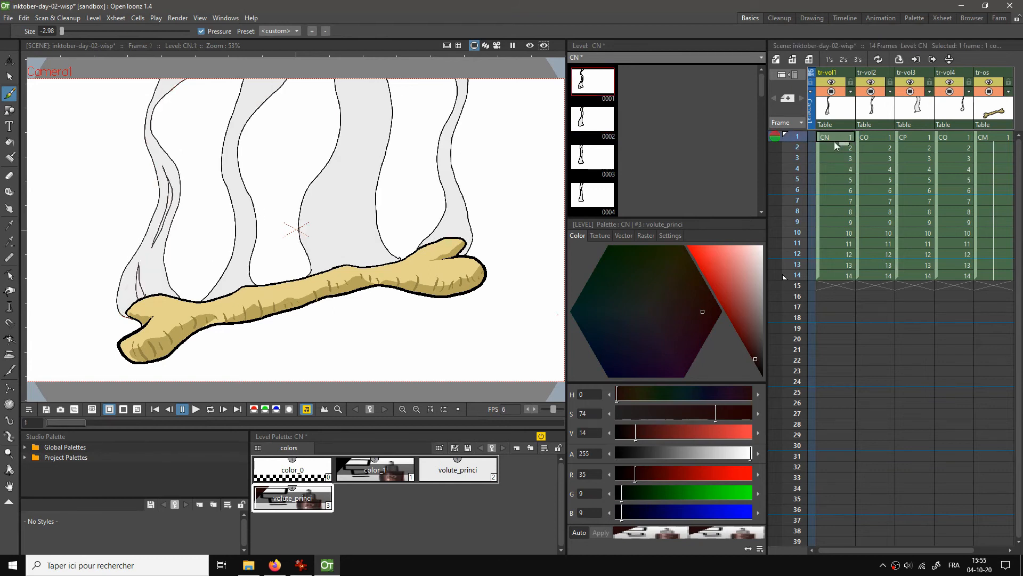
{"action": "left_click", "coordinate": [836, 136]}
{"action": "left_click", "coordinate": [829, 147]}
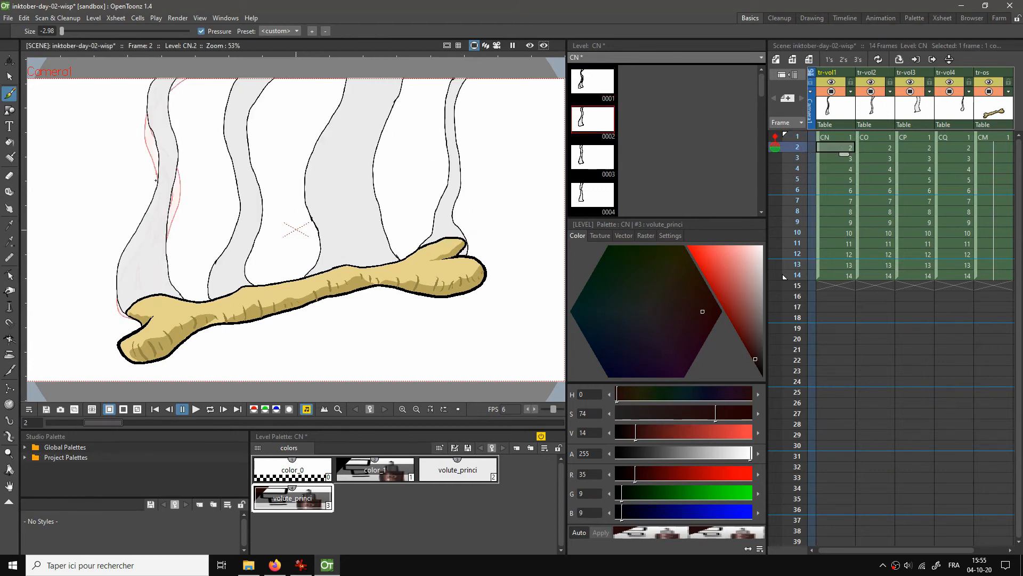
{"action": "mouse_move", "coordinate": [141, 274]}
{"action": "left_mouse_down"}
{"action": "mouse_move", "coordinate": [153, 222]}
{"action": "mouse_move", "coordinate": [146, 262]}
{"action": "left_mouse_up"}
{"action": "left_click_drag", "start_coordinate": [168, 159], "coordinate": [163, 115]}
Draw shadow outlines inside the tr-vol1 wisp on frames 3 and 4, following the onion skin
{"action": "left_click", "coordinate": [829, 158]}
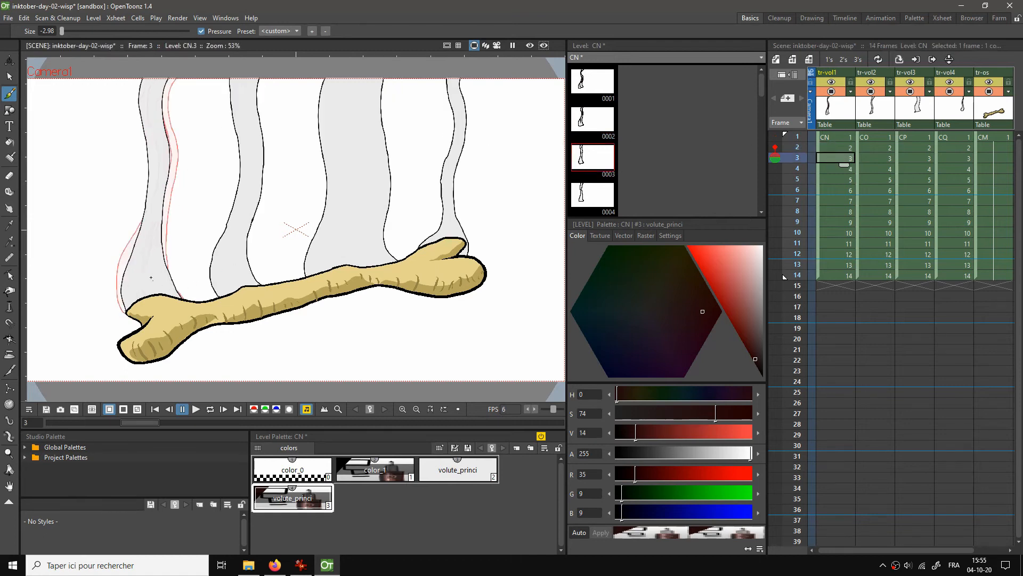
{"action": "left_click_drag", "start_coordinate": [146, 278], "coordinate": [147, 234]}
{"action": "left_click_drag", "start_coordinate": [156, 162], "coordinate": [150, 100]}
{"action": "key", "text": "period"}
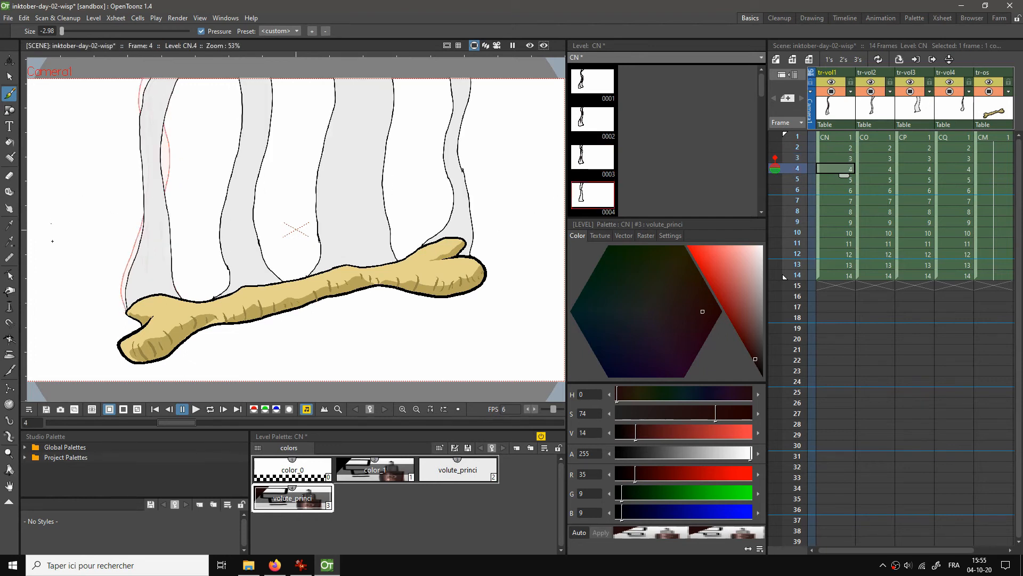
{"action": "mouse_move", "coordinate": [140, 286]}
{"action": "left_mouse_down"}
{"action": "mouse_move", "coordinate": [151, 209]}
{"action": "mouse_move", "coordinate": [155, 238]}
{"action": "left_mouse_up"}
{"action": "mouse_move", "coordinate": [152, 143]}
{"action": "left_mouse_down"}
{"action": "mouse_move", "coordinate": [160, 95]}
{"action": "mouse_move", "coordinate": [155, 129]}
{"action": "left_mouse_up"}
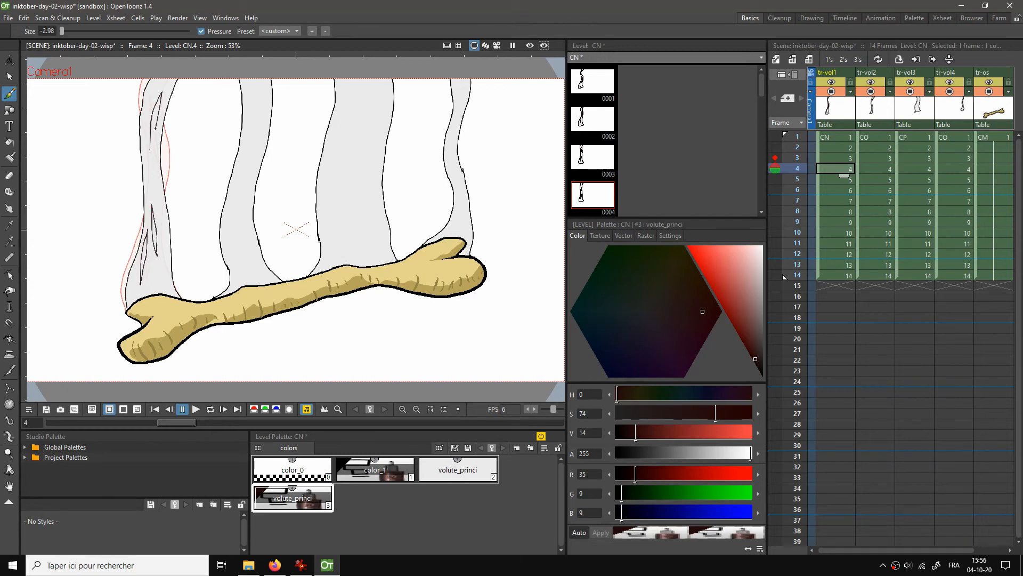
Draw shadow outlines inside the lower and upper parts of the tr-vol1 wisp on frames 5 and 6
{"action": "left_click", "coordinate": [834, 179]}
{"action": "mouse_move", "coordinate": [144, 279]}
{"action": "left_mouse_down"}
{"action": "mouse_move", "coordinate": [143, 224]}
{"action": "mouse_move", "coordinate": [143, 277]}
{"action": "mouse_move", "coordinate": [153, 215]}
{"action": "left_mouse_up"}
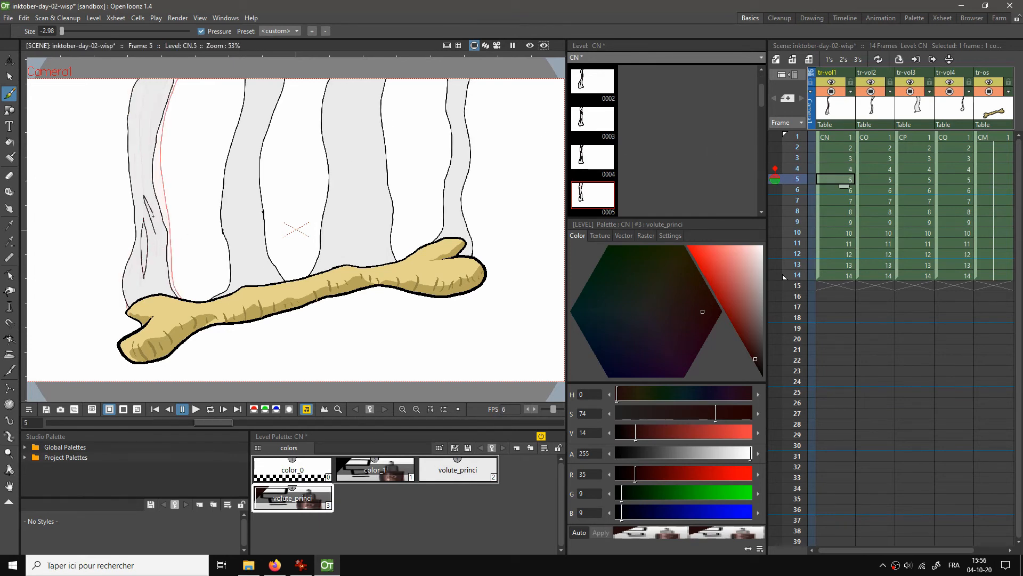
{"action": "mouse_move", "coordinate": [140, 137]}
{"action": "left_mouse_down"}
{"action": "mouse_move", "coordinate": [151, 89]}
{"action": "mouse_move", "coordinate": [141, 134]}
{"action": "left_mouse_up"}
{"action": "key", "text": "period"}
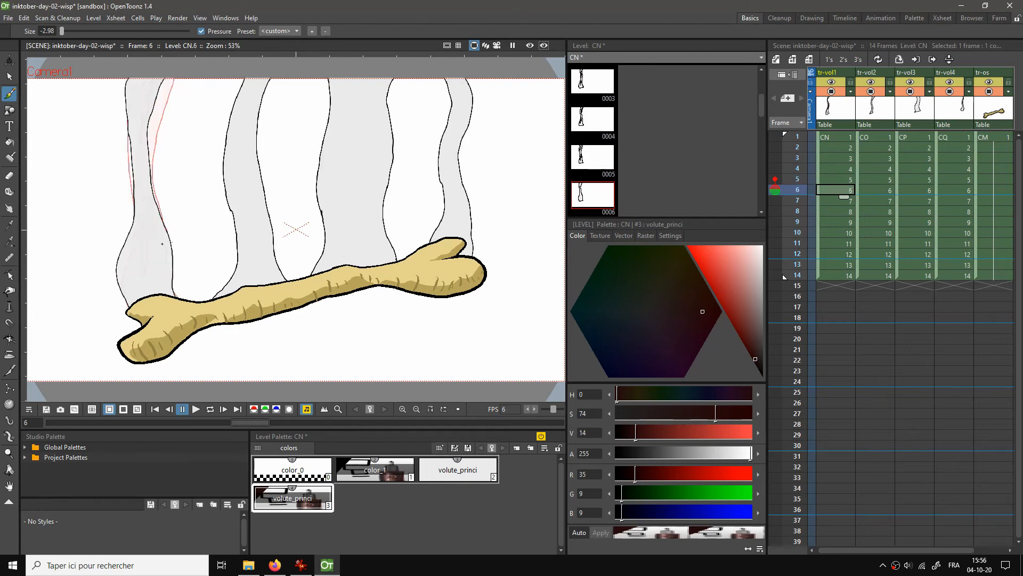
{"action": "mouse_move", "coordinate": [140, 286]}
{"action": "left_mouse_down"}
{"action": "mouse_move", "coordinate": [133, 249]}
{"action": "mouse_move", "coordinate": [137, 233]}
{"action": "mouse_move", "coordinate": [137, 281]}
{"action": "mouse_move", "coordinate": [150, 214]}
{"action": "mouse_move", "coordinate": [154, 251]}
{"action": "left_mouse_up"}
{"action": "mouse_move", "coordinate": [138, 122]}
{"action": "left_mouse_down"}
{"action": "mouse_move", "coordinate": [147, 80]}
{"action": "mouse_move", "coordinate": [141, 111]}
{"action": "left_mouse_up"}
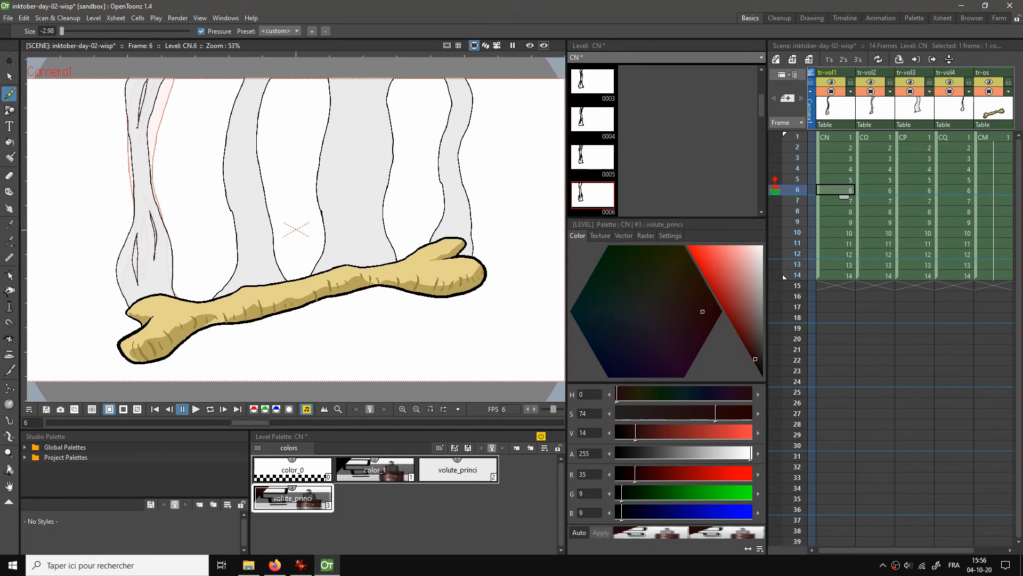
Draw shadow outlines inside the tr-vol1 wisp on frames 7 and 8
{"action": "key", "text": "period"}
{"action": "mouse_move", "coordinate": [140, 167]}
{"action": "left_mouse_down"}
{"action": "mouse_move", "coordinate": [137, 245]}
{"action": "mouse_move", "coordinate": [142, 172]}
{"action": "left_mouse_up"}
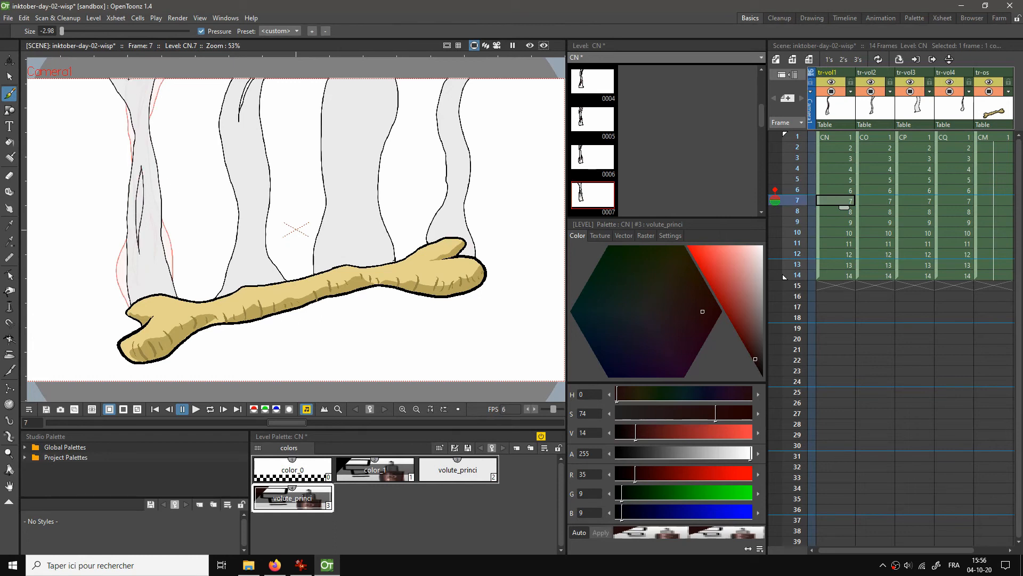
{"action": "left_click_drag", "start_coordinate": [138, 102], "coordinate": [136, 84]}
{"action": "left_click_drag", "start_coordinate": [147, 289], "coordinate": [149, 266]}
{"action": "key", "text": "period"}
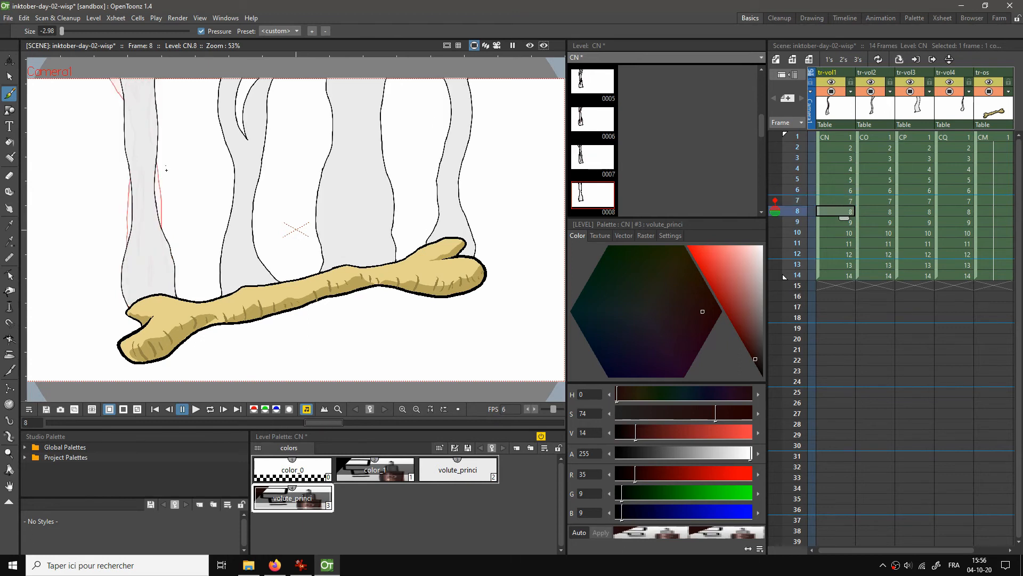
{"action": "mouse_move", "coordinate": [134, 113]}
{"action": "left_mouse_down"}
{"action": "mouse_move", "coordinate": [139, 153]}
{"action": "mouse_move", "coordinate": [137, 93]}
{"action": "left_mouse_up"}
{"action": "mouse_move", "coordinate": [137, 246]}
{"action": "left_mouse_down"}
{"action": "mouse_move", "coordinate": [139, 270]}
{"action": "mouse_move", "coordinate": [139, 236]}
{"action": "left_mouse_up"}
{"action": "mouse_move", "coordinate": [148, 174]}
{"action": "left_mouse_down"}
{"action": "mouse_move", "coordinate": [137, 257]}
{"action": "mouse_move", "coordinate": [138, 215]}
{"action": "left_mouse_up"}
Draw shadow outlines inside the tr-vol1 wisp on frames 9, 10 and 11
{"action": "key", "text": "."}
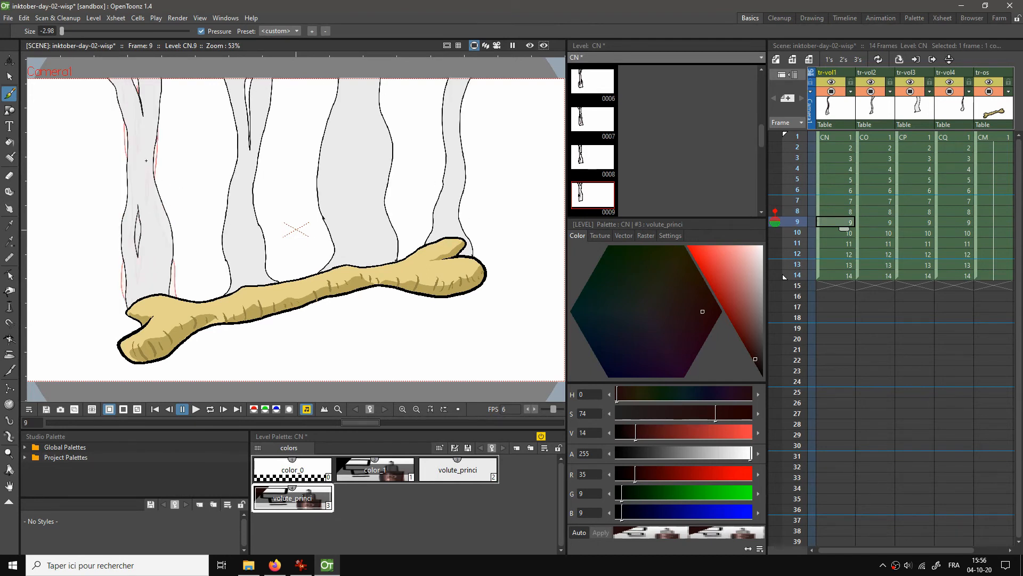
{"action": "left_click_drag", "start_coordinate": [146, 161], "coordinate": [148, 184]}
{"action": "mouse_move", "coordinate": [133, 83]}
{"action": "left_mouse_down"}
{"action": "mouse_move", "coordinate": [129, 109]}
{"action": "mouse_move", "coordinate": [133, 98]}
{"action": "left_mouse_up"}
{"action": "mouse_move", "coordinate": [161, 251]}
{"action": "left_mouse_down"}
{"action": "mouse_move", "coordinate": [163, 271]}
{"action": "mouse_move", "coordinate": [140, 245]}
{"action": "mouse_move", "coordinate": [143, 283]}
{"action": "left_mouse_up"}
{"action": "key", "text": "period"}
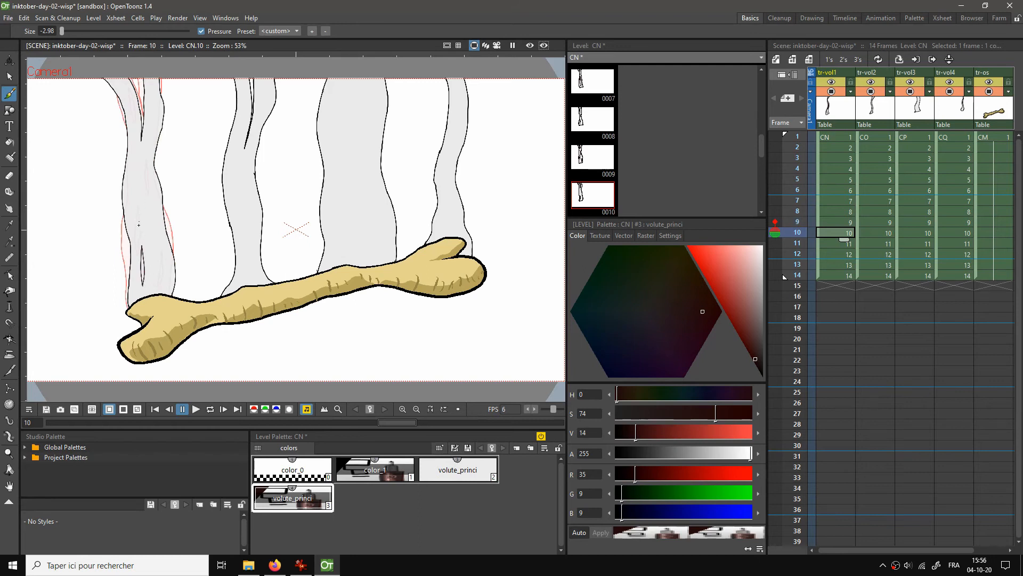
{"action": "mouse_move", "coordinate": [136, 215]}
{"action": "left_mouse_down"}
{"action": "mouse_move", "coordinate": [134, 174]}
{"action": "mouse_move", "coordinate": [137, 217]}
{"action": "left_mouse_up"}
{"action": "mouse_move", "coordinate": [152, 128]}
{"action": "left_mouse_down"}
{"action": "mouse_move", "coordinate": [158, 118]}
{"action": "mouse_move", "coordinate": [155, 133]}
{"action": "left_mouse_up"}
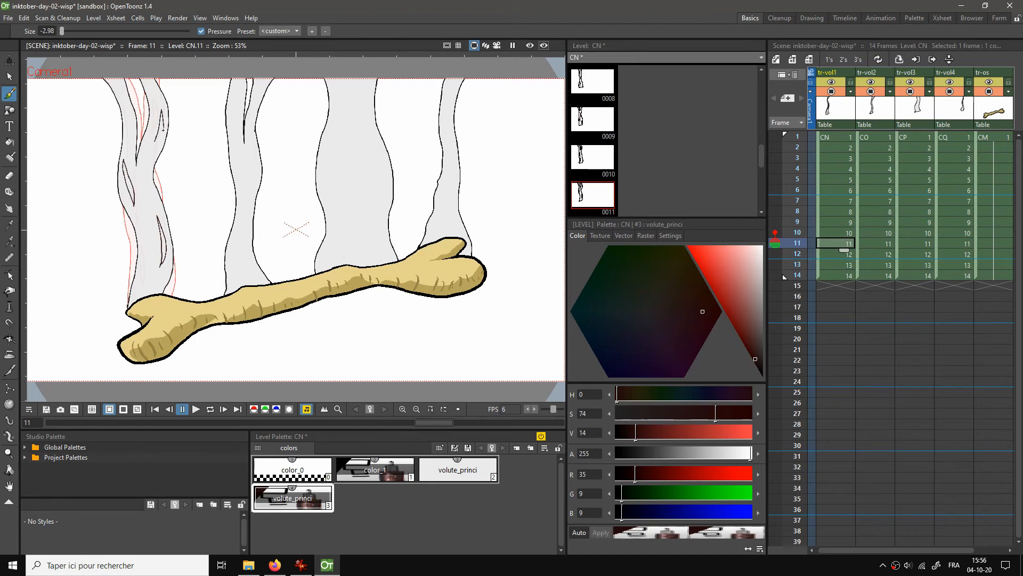
Draw shadow outlines inside the tr-vol1 wisp on frames 12, 13 and 14, comparing neighbouring frames
{"action": "key", "text": "."}
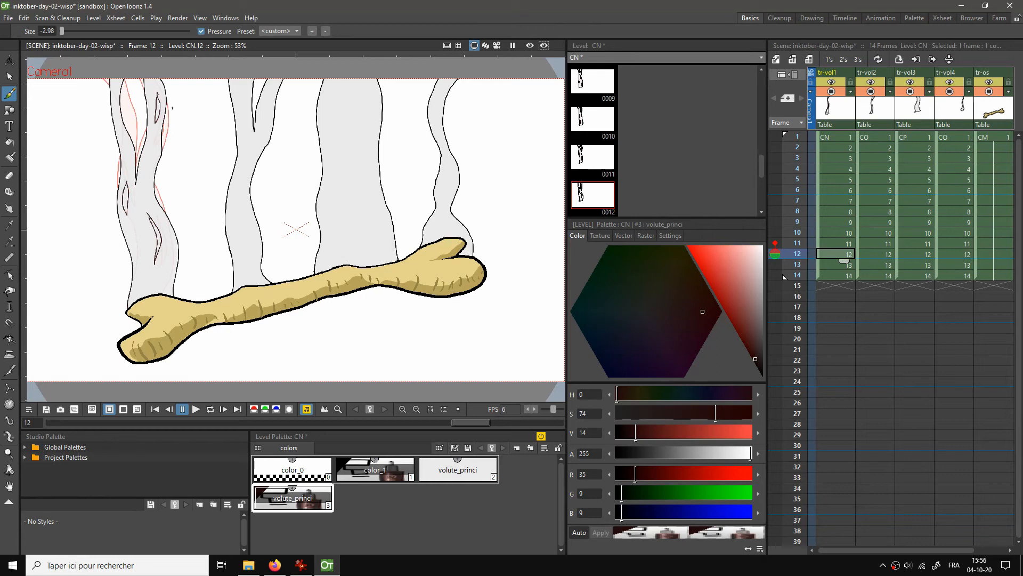
{"action": "key", "text": "."}
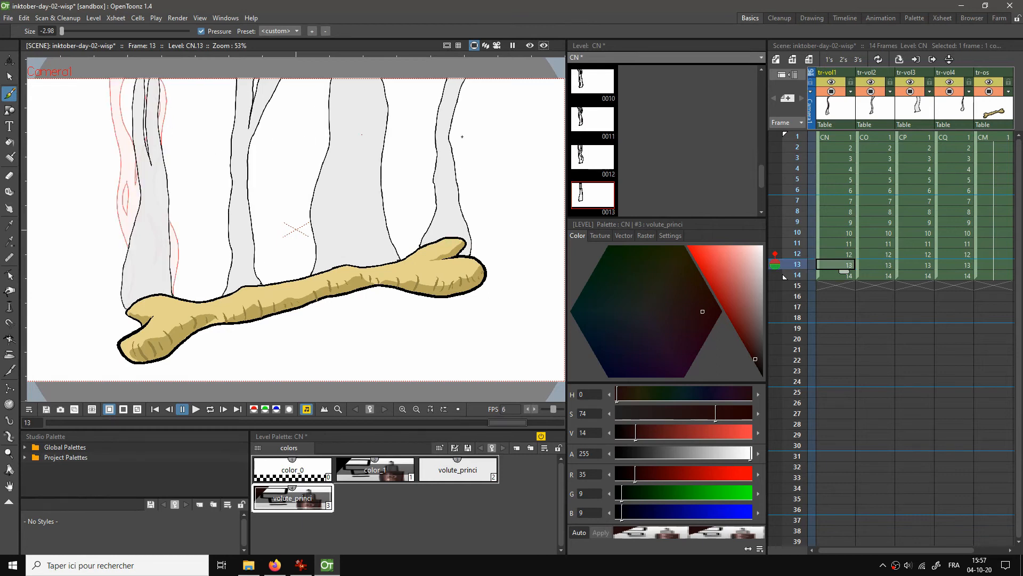
{"action": "left_click", "coordinate": [824, 276]}
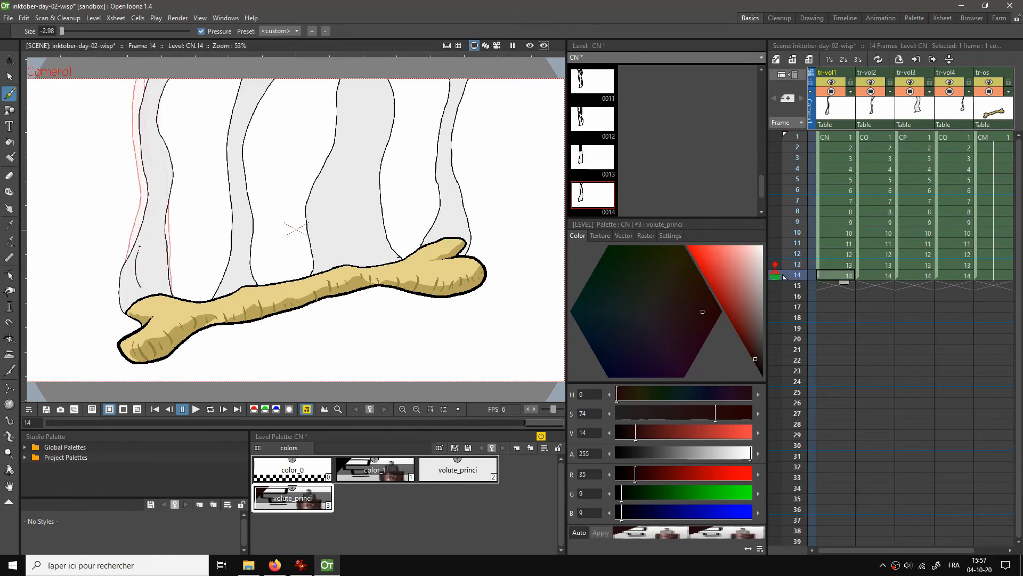
{"action": "left_click", "coordinate": [834, 265]}
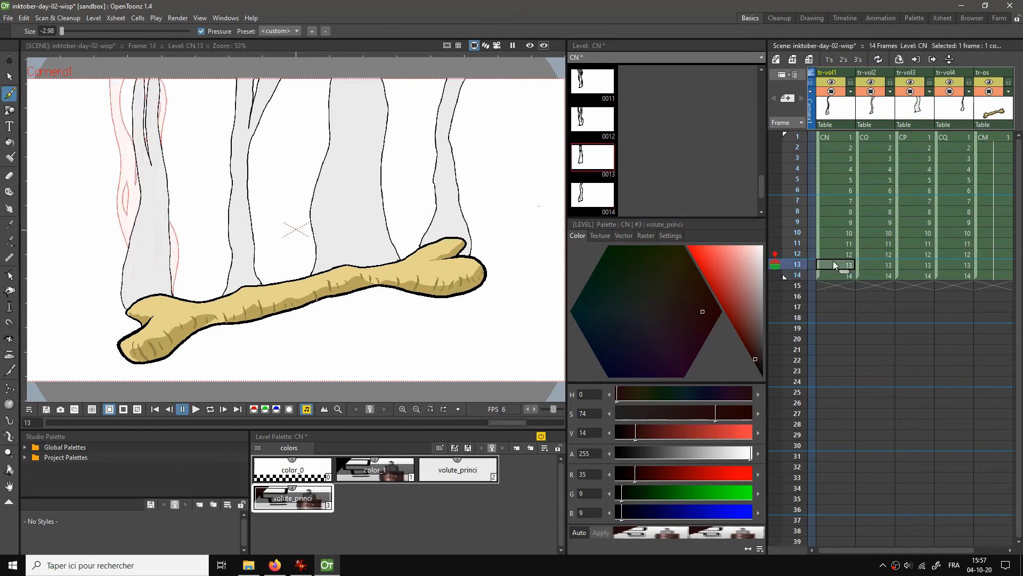
{"action": "left_click", "coordinate": [835, 254]}
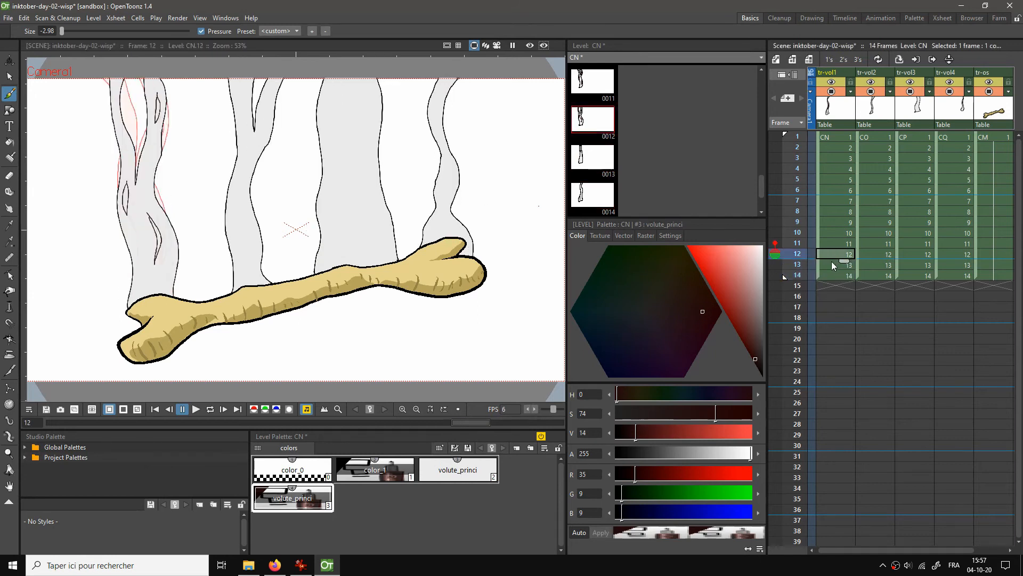
{"action": "left_click", "coordinate": [833, 265]}
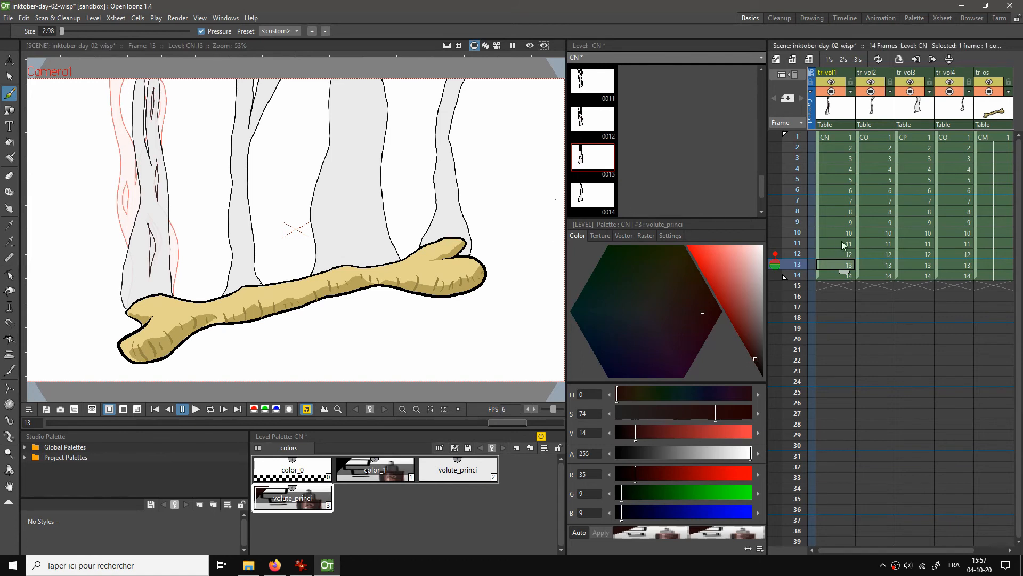
{"action": "left_click", "coordinate": [824, 275]}
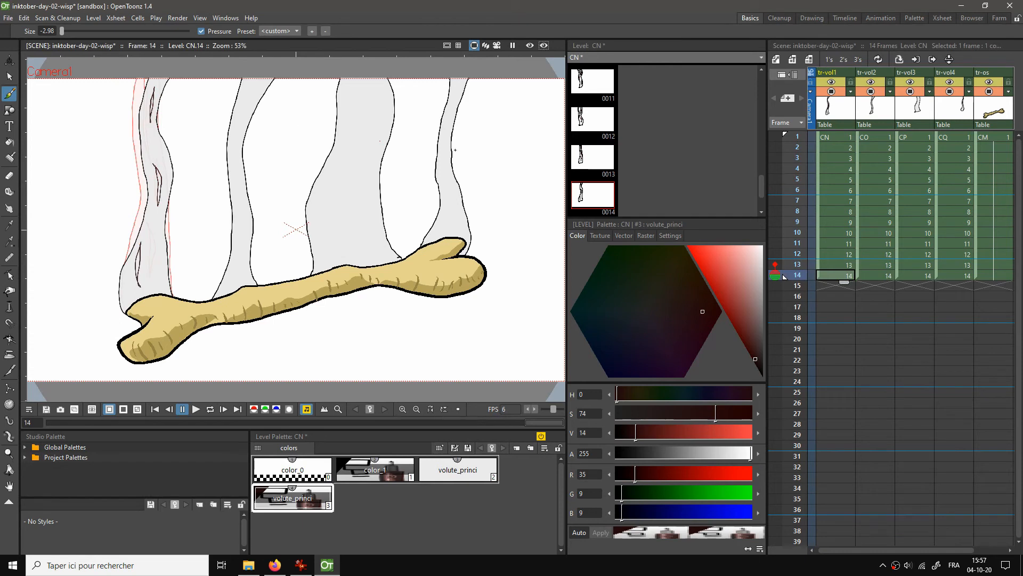
Fill the upper shadow outline of the tr-vol1 wisp on frame 1 with the dark volute_princi style
{"action": "left_click", "coordinate": [842, 137]}
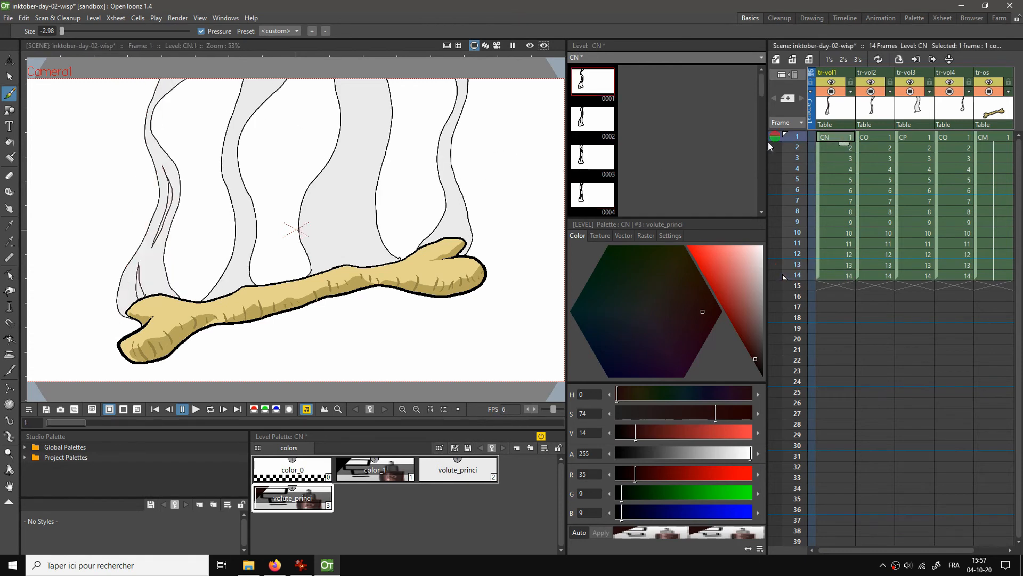
{"action": "key", "text": "f"}
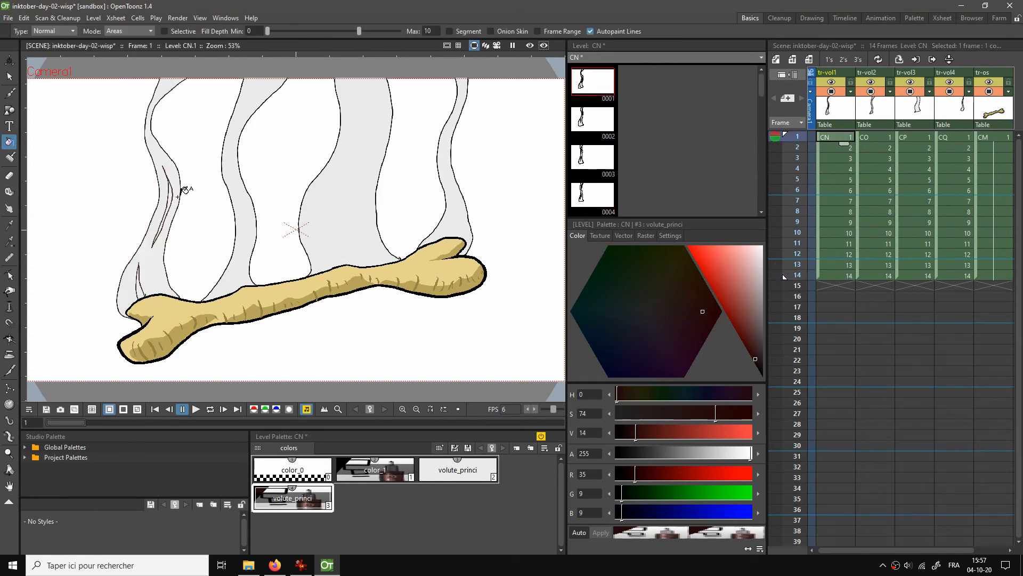
{"action": "key", "text": "ctrl+space"}
{"action": "key", "text": "f"}
{"action": "scroll", "coordinate": [198, 189], "scroll_direction": "up", "scroll_amount": 2}
{"action": "left_click", "coordinate": [170, 190]}
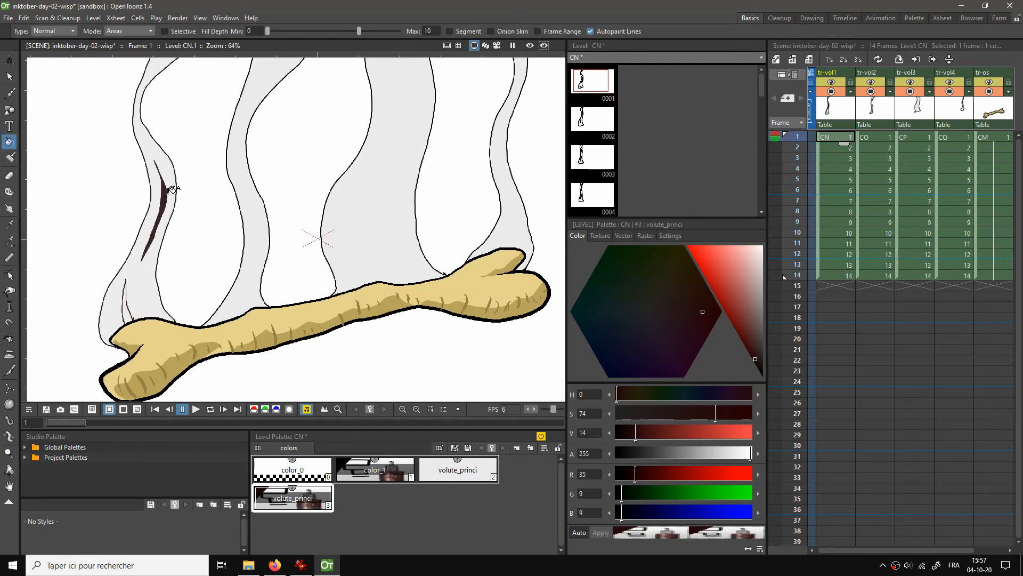
Undo the fill that flooded the frame 1 wisp, close the lower shadow's outline and fill it
{"action": "left_click", "coordinate": [134, 307]}
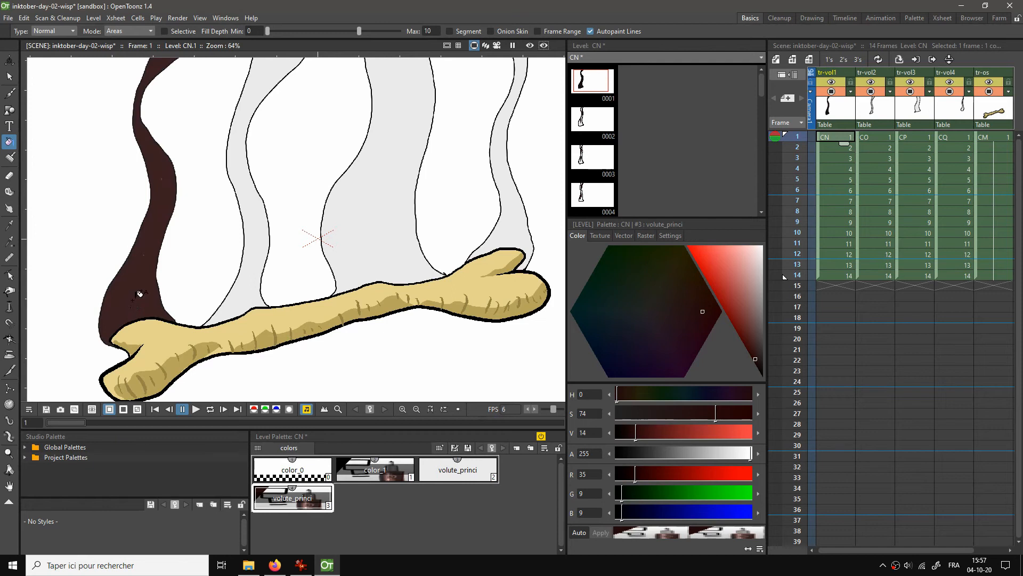
{"action": "key", "text": "ctrl+z"}
{"action": "key", "text": "b"}
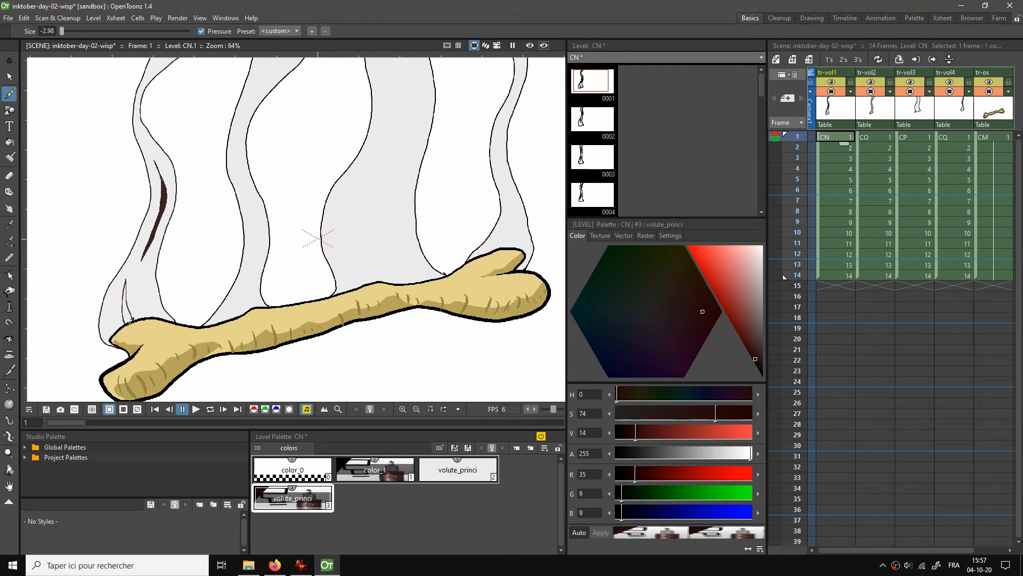
{"action": "key", "text": "f"}
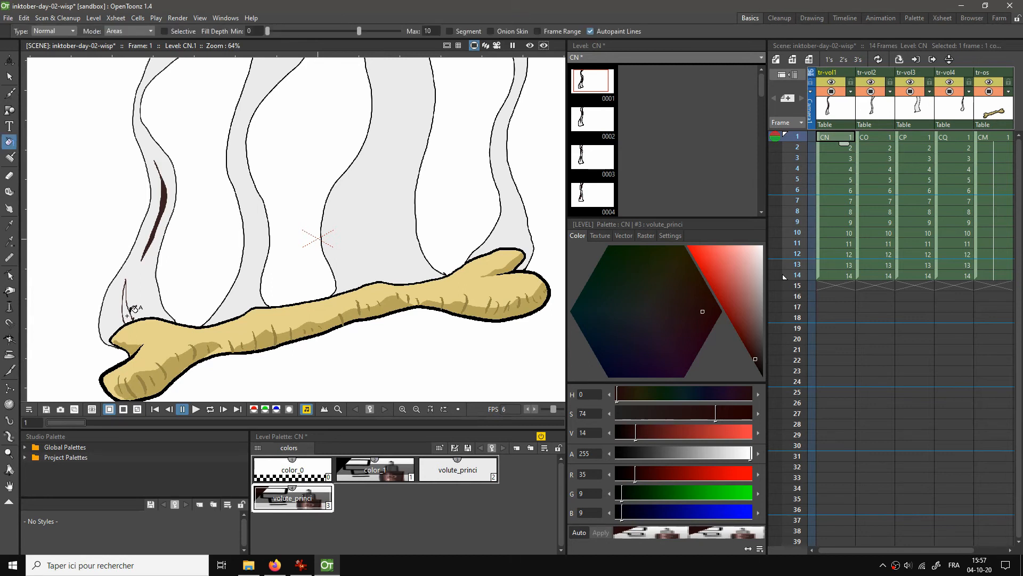
{"action": "left_click", "coordinate": [129, 306]}
Fill the lower and upper shadow outlines of the tr-vol1 wisp on frame 2
{"action": "key", "text": "period"}
{"action": "left_click", "coordinate": [139, 255]}
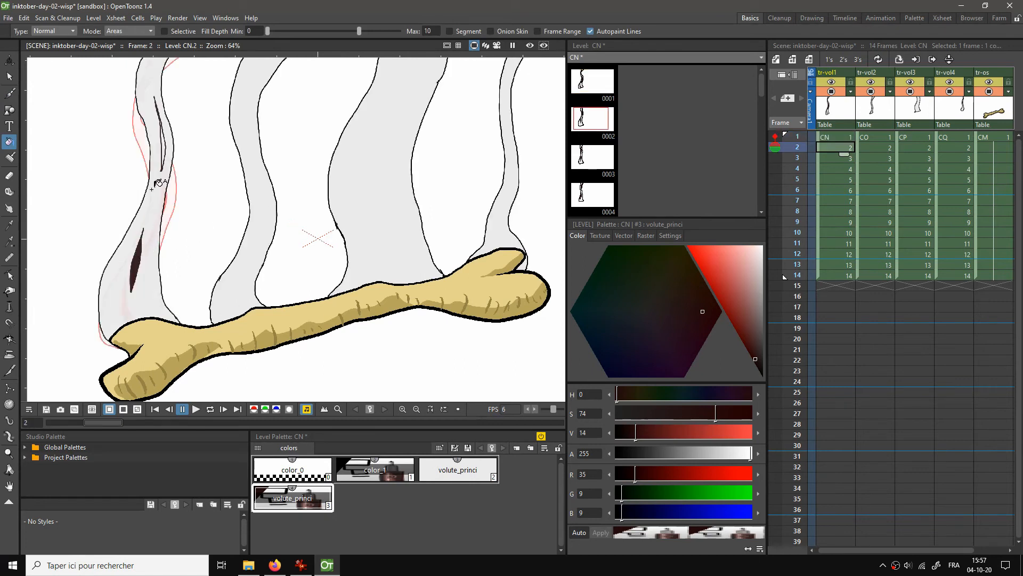
{"action": "left_click", "coordinate": [163, 143]}
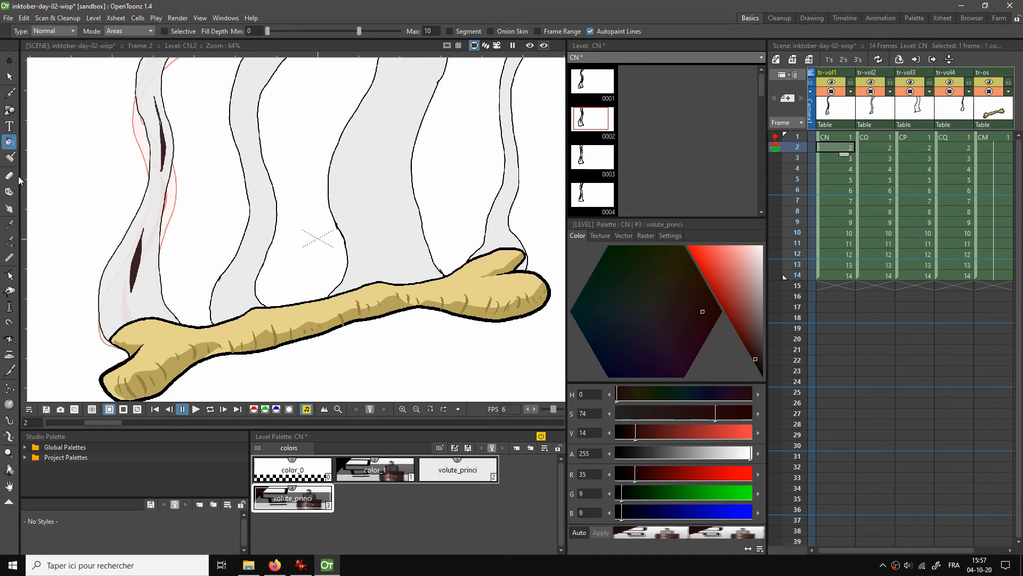
{"action": "left_click", "coordinate": [10, 157]}
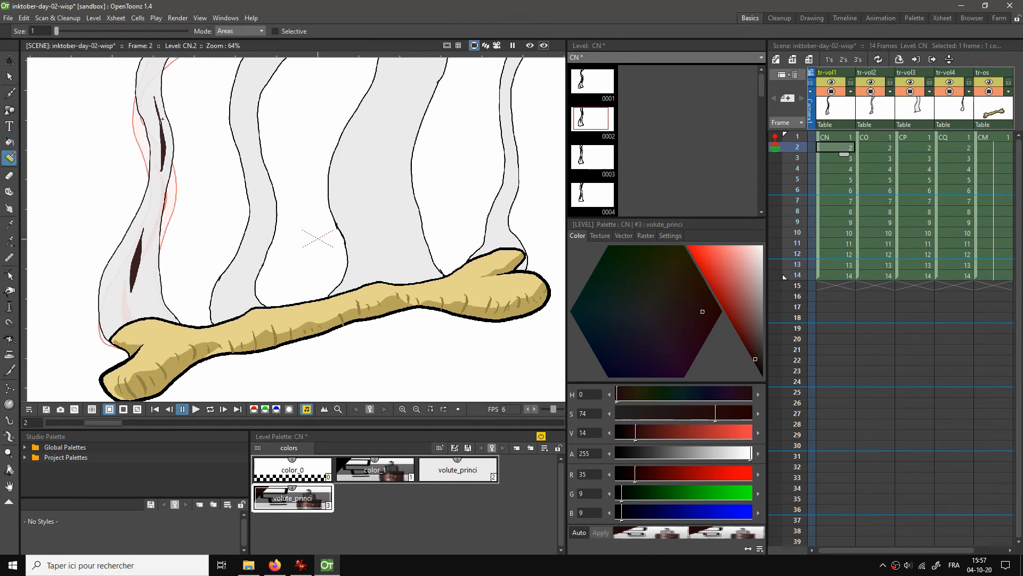
{"action": "key", "text": "space"}
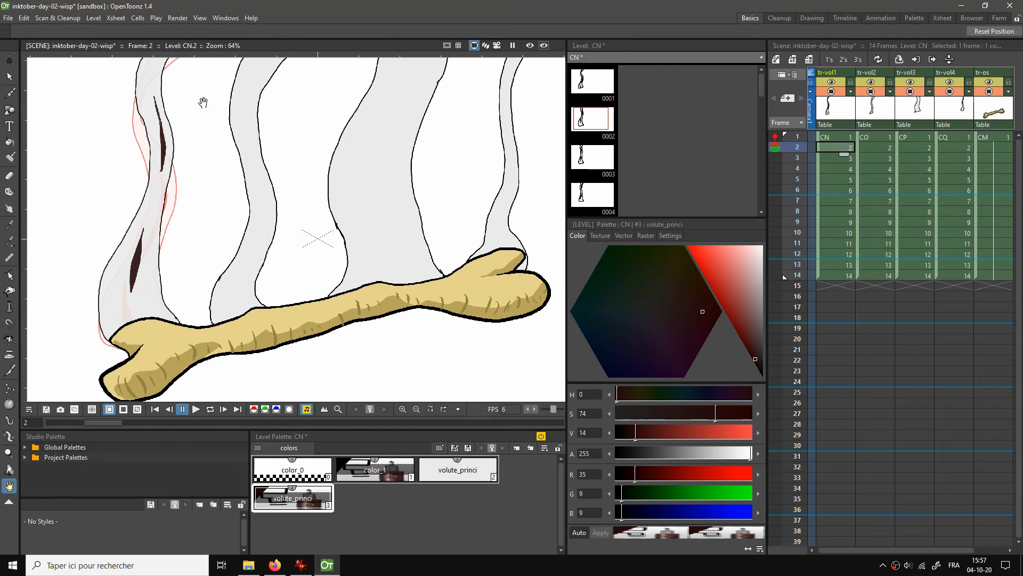
{"action": "left_click_drag", "start_coordinate": [204, 102], "coordinate": [199, 117]}
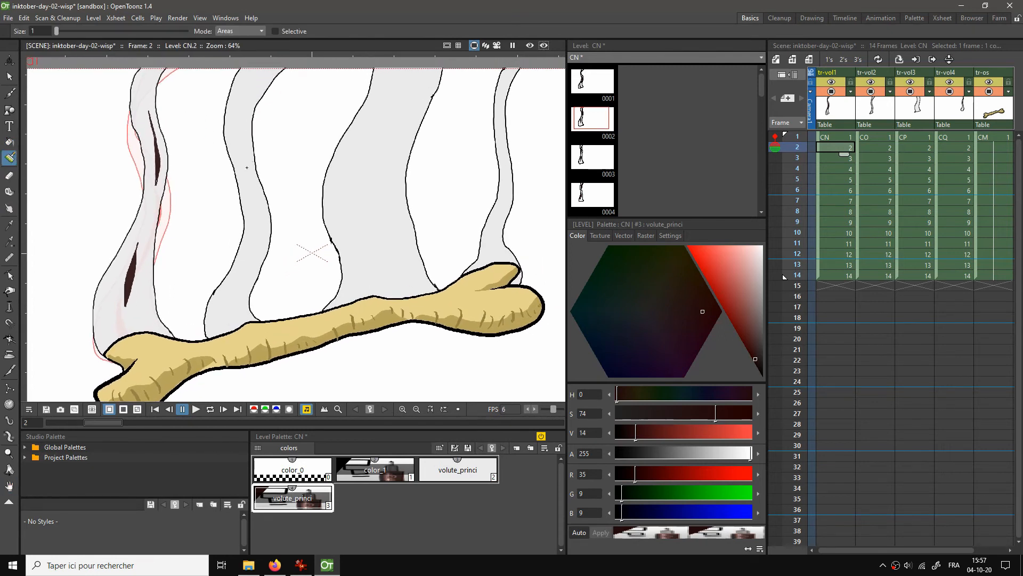
Fill all the shadow outlines of the tr-vol1 wisp on frames 3 and 4
{"action": "key", "text": "period"}
{"action": "key", "text": "f"}
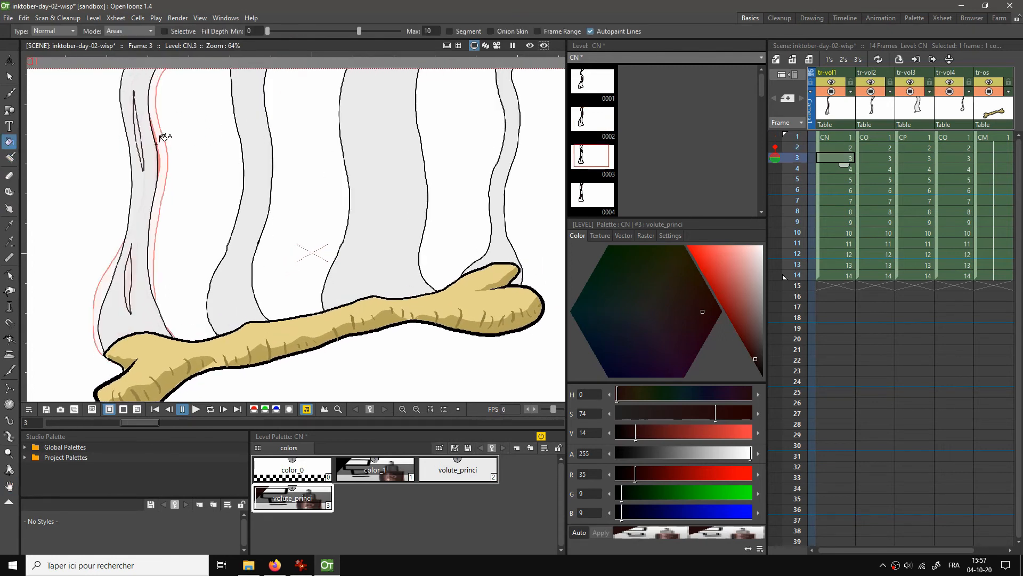
{"action": "left_click", "coordinate": [139, 131]}
{"action": "left_click", "coordinate": [129, 273]}
{"action": "key", "text": "period"}
{"action": "left_click", "coordinate": [145, 115]}
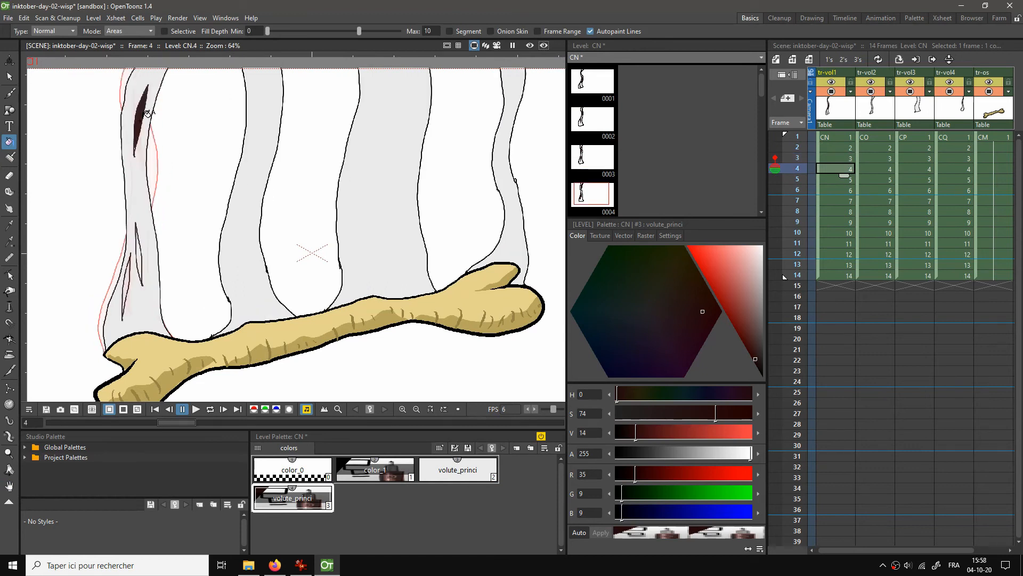
{"action": "left_click", "coordinate": [141, 251]}
{"action": "left_click", "coordinate": [129, 290]}
Fill the lower, middle and upper shadow outlines of the tr-vol1 wisp on frames 5 and 6
{"action": "key", "text": "period"}
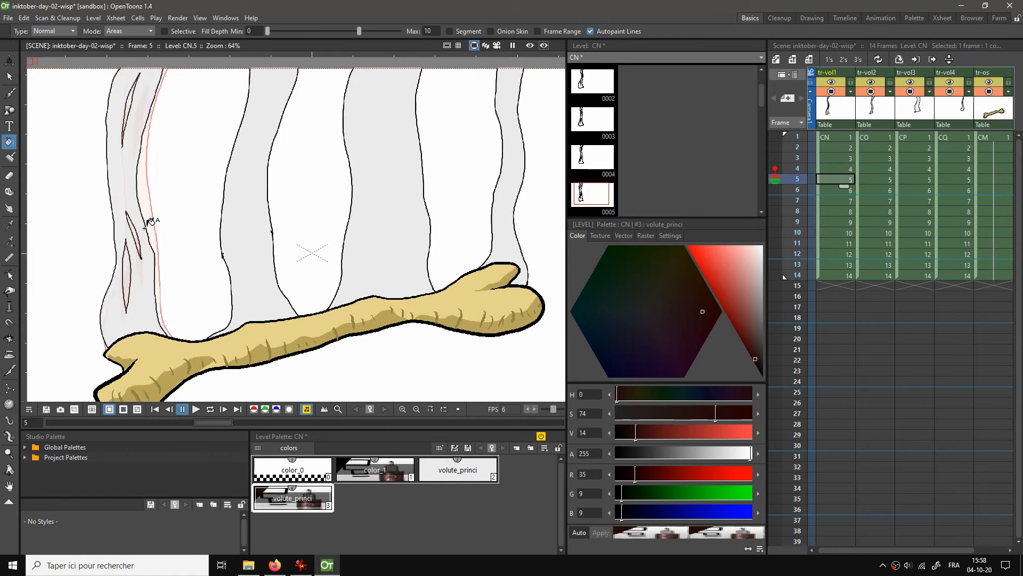
{"action": "left_click", "coordinate": [127, 269]}
{"action": "left_click", "coordinate": [134, 231]}
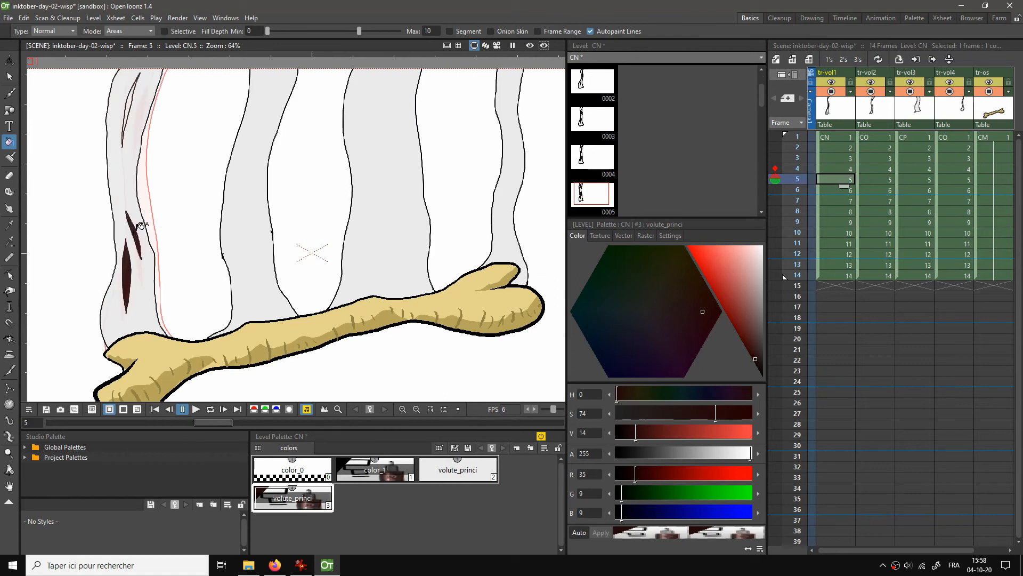
{"action": "left_click", "coordinate": [133, 101]}
{"action": "key", "text": "period"}
{"action": "left_click", "coordinate": [139, 243]}
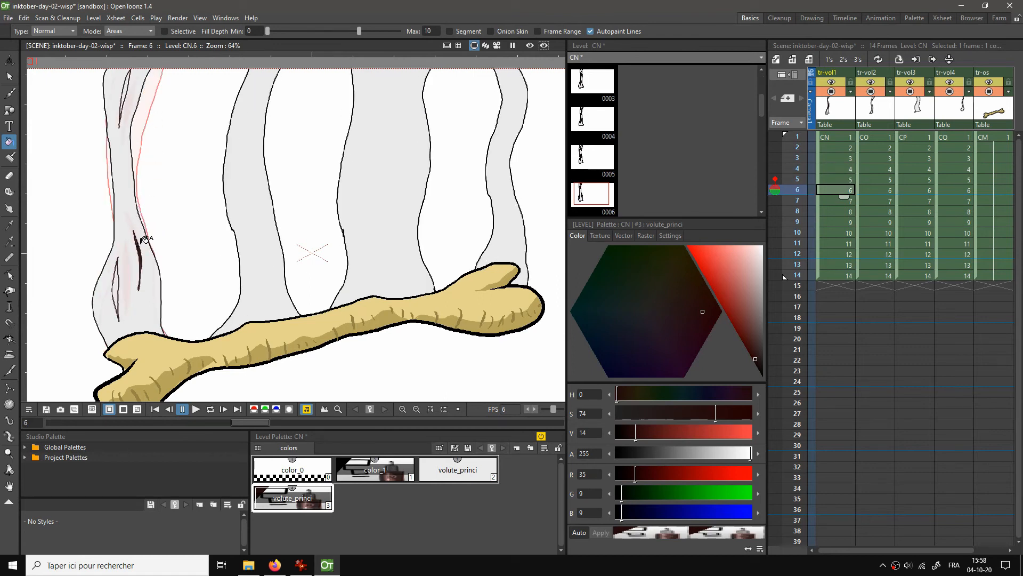
{"action": "left_click", "coordinate": [117, 280]}
{"action": "left_click", "coordinate": [126, 88]}
Fill the closed shadow outlines of the tr-vol1 wisp on frames 7 and 8 with the dark volute_princi style
{"action": "key", "text": "period"}
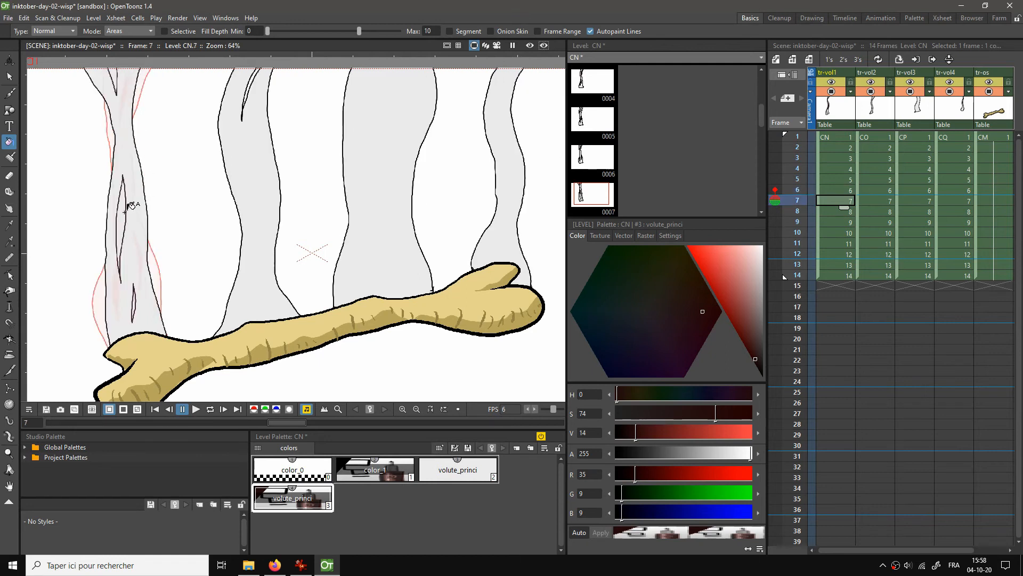
{"action": "left_click", "coordinate": [128, 255]}
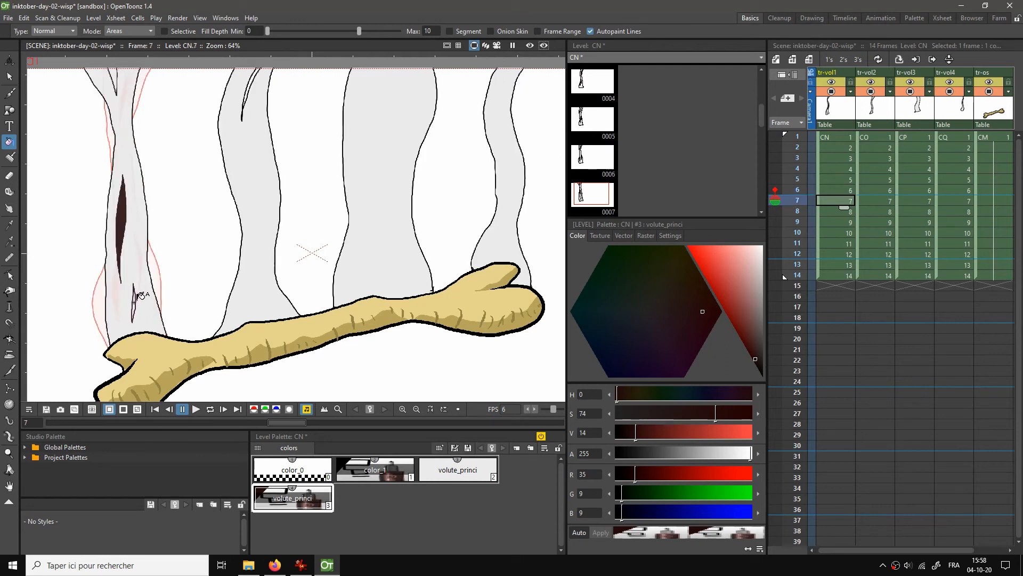
{"action": "left_click", "coordinate": [133, 304]}
{"action": "key", "text": "space"}
{"action": "left_click_drag", "start_coordinate": [166, 147], "coordinate": [169, 206]}
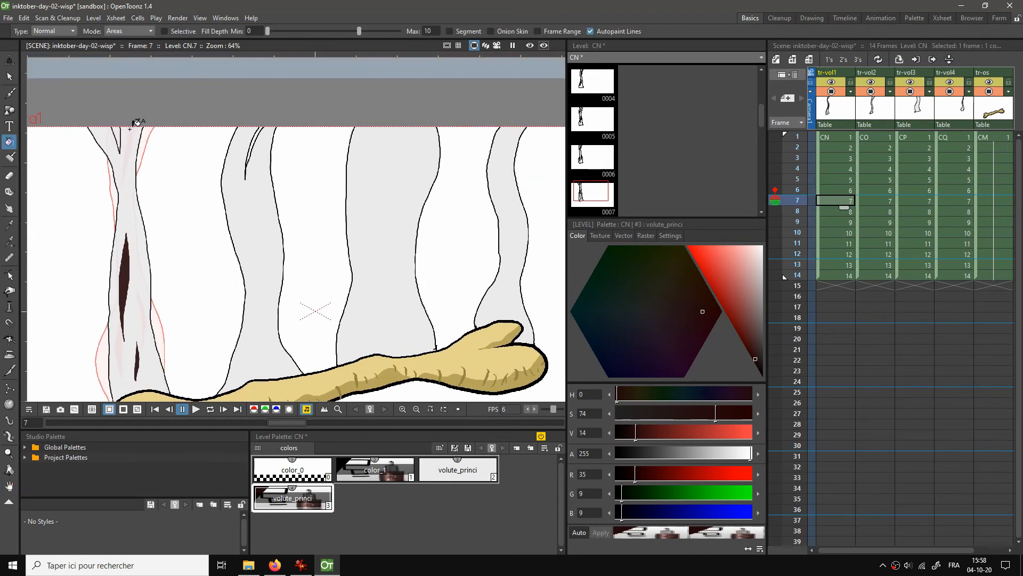
{"action": "left_click", "coordinate": [290, 475]}
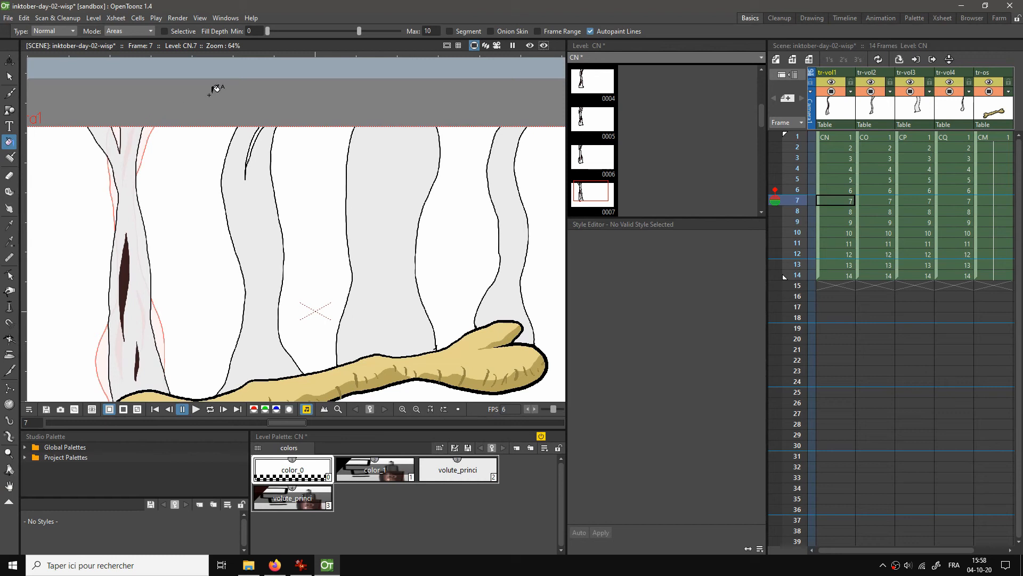
{"action": "left_click", "coordinate": [306, 500]}
{"action": "key", "text": "period"}
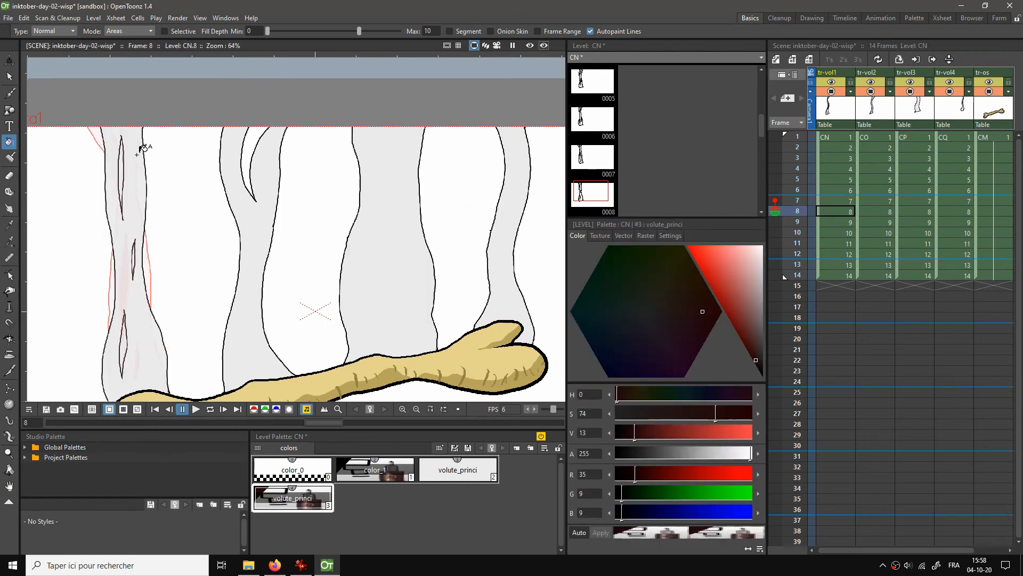
{"action": "left_click", "coordinate": [122, 165]}
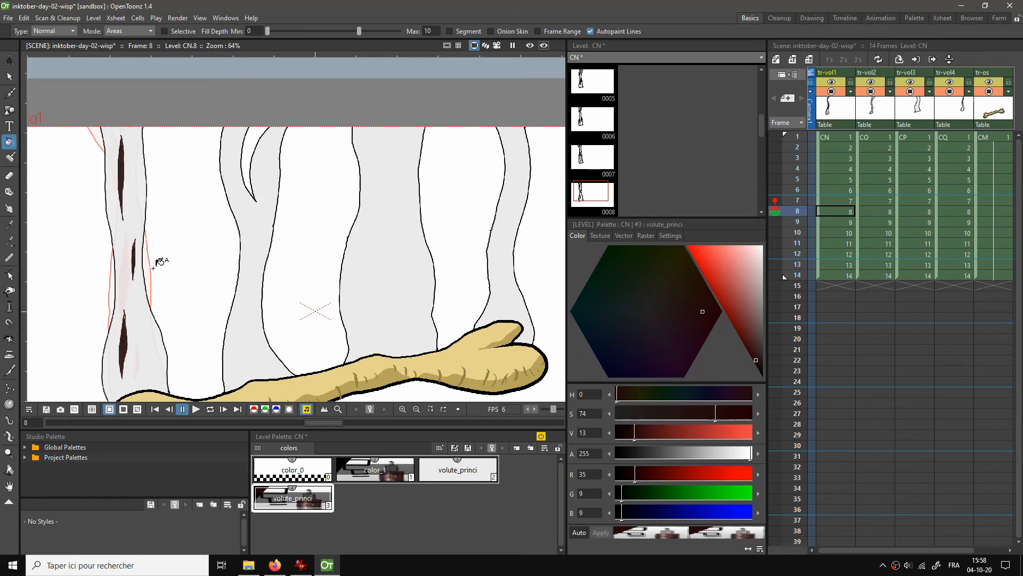
Fill the shadow outlines of the tr-vol1 wisp on frames 9 and 10
{"action": "key", "text": "period"}
{"action": "left_click", "coordinate": [125, 303]}
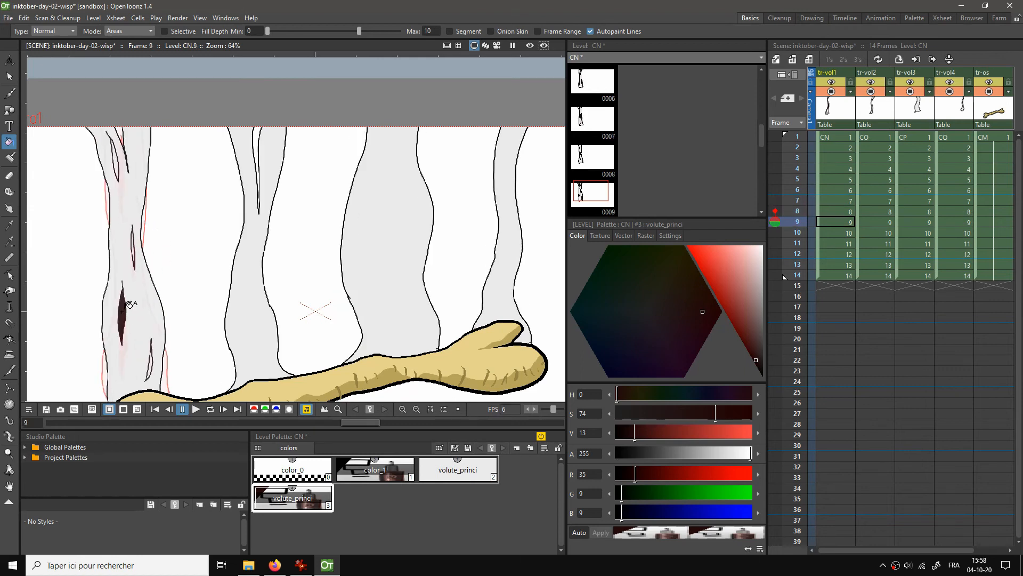
{"action": "left_click", "coordinate": [154, 362]}
{"action": "left_click", "coordinate": [135, 239]}
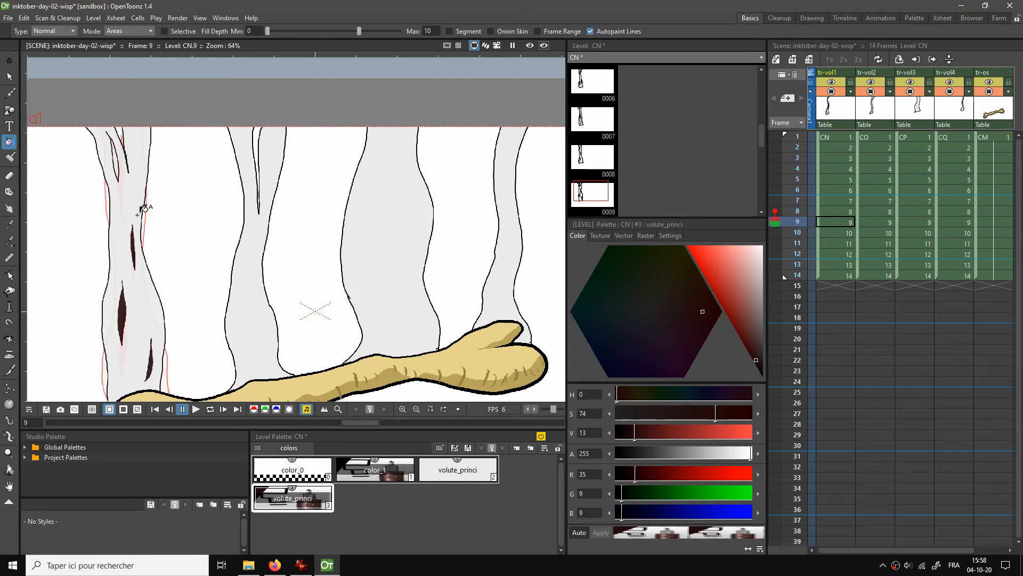
{"action": "left_click", "coordinate": [124, 151]}
{"action": "key", "text": "period"}
{"action": "left_click", "coordinate": [145, 163]}
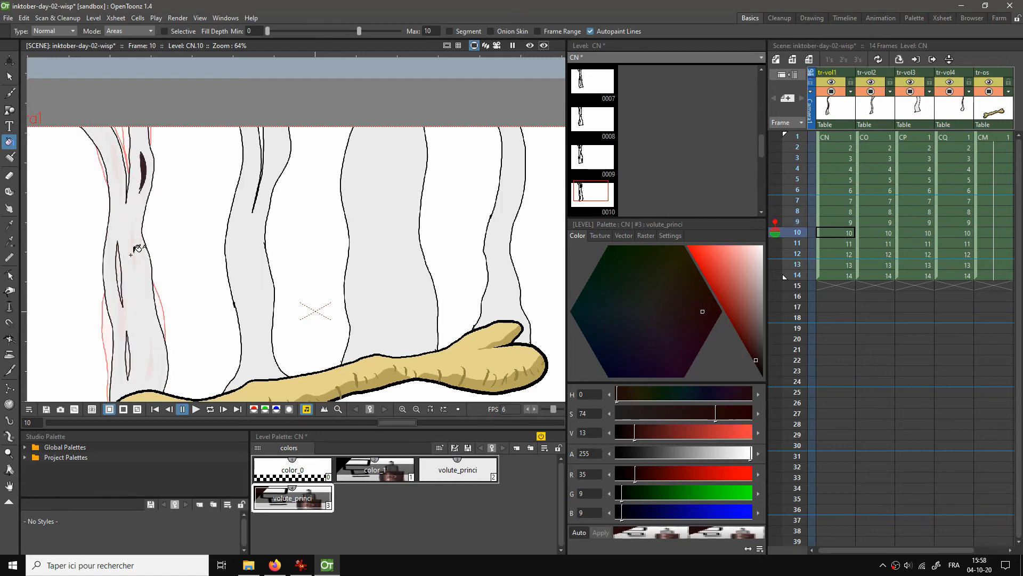
{"action": "left_click", "coordinate": [126, 263]}
{"action": "left_click", "coordinate": [134, 342]}
Fill the three shadow outlines of the tr-vol1 wisp on each of frames 11 and 12
{"action": "key", "text": "period"}
{"action": "left_click", "coordinate": [154, 190]}
{"action": "left_click", "coordinate": [116, 250]}
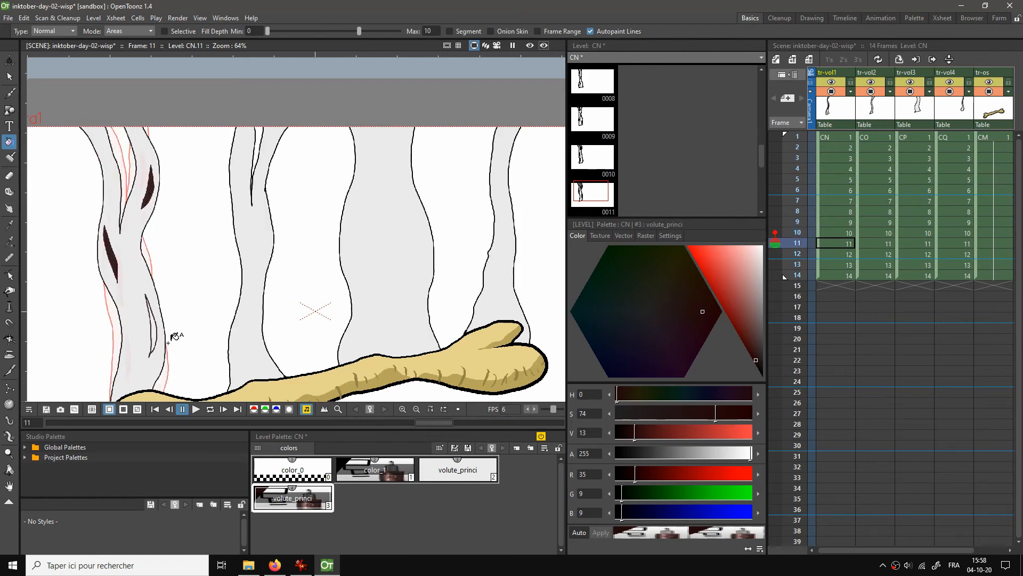
{"action": "left_click", "coordinate": [160, 317]}
{"action": "key", "text": "period"}
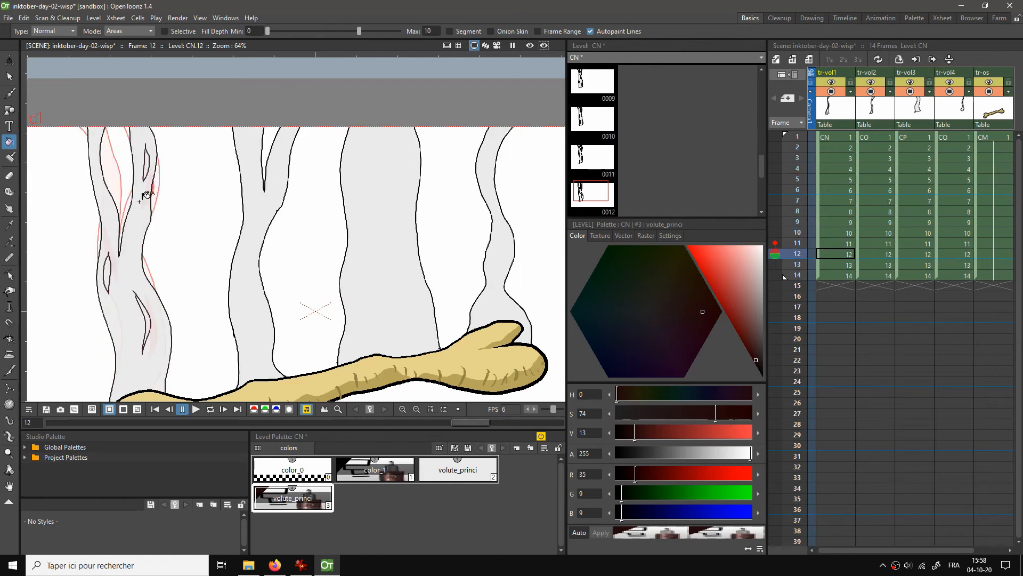
{"action": "left_click", "coordinate": [109, 267]}
{"action": "left_click", "coordinate": [147, 161]}
{"action": "left_click", "coordinate": [154, 313]}
Fill the shadow outlines of the tr-vol1 wisp on frames 13 and 14
{"action": "key", "text": "period"}
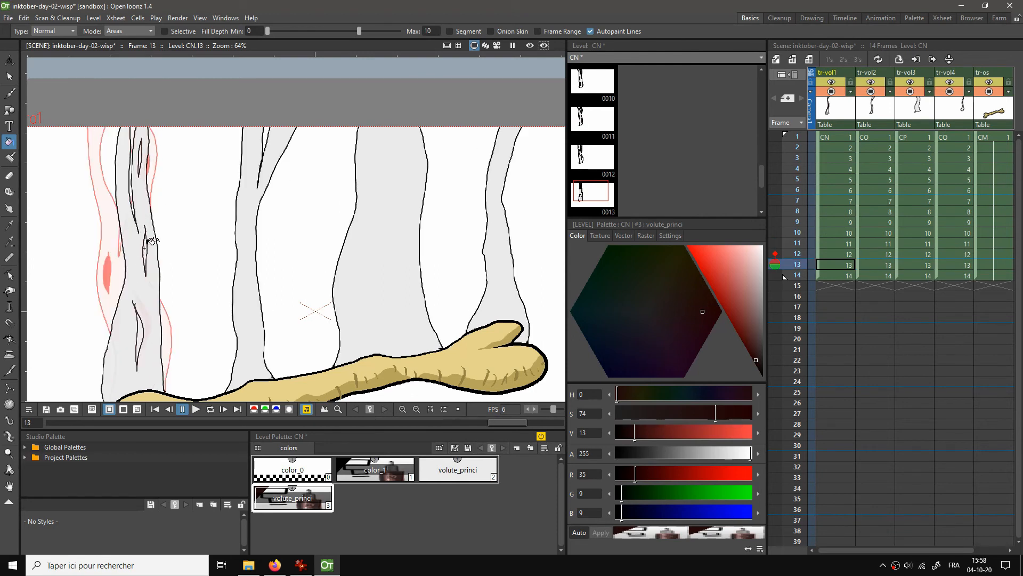
{"action": "left_click", "coordinate": [145, 246]}
{"action": "key", "text": "period"}
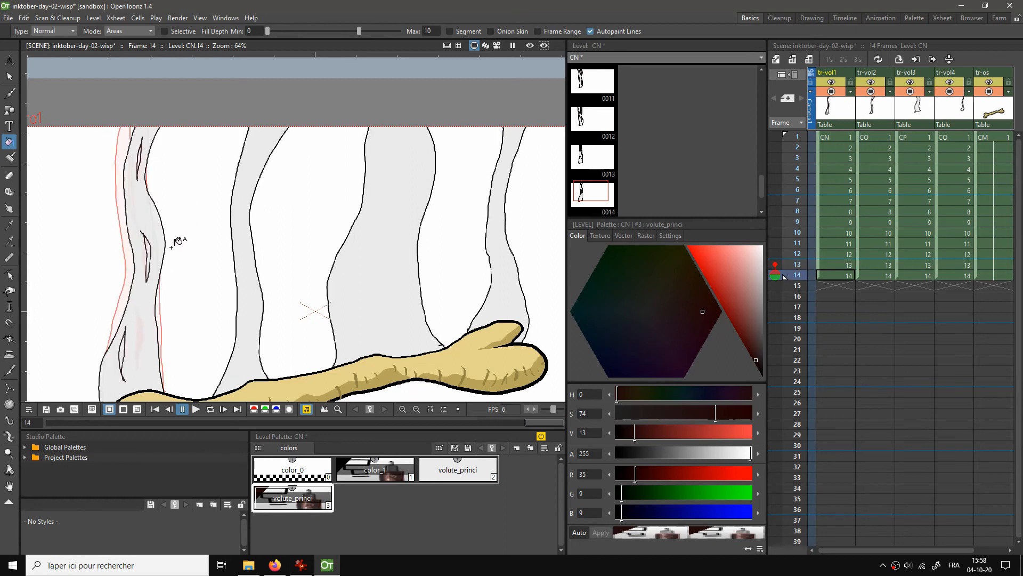
{"action": "left_click", "coordinate": [128, 340]}
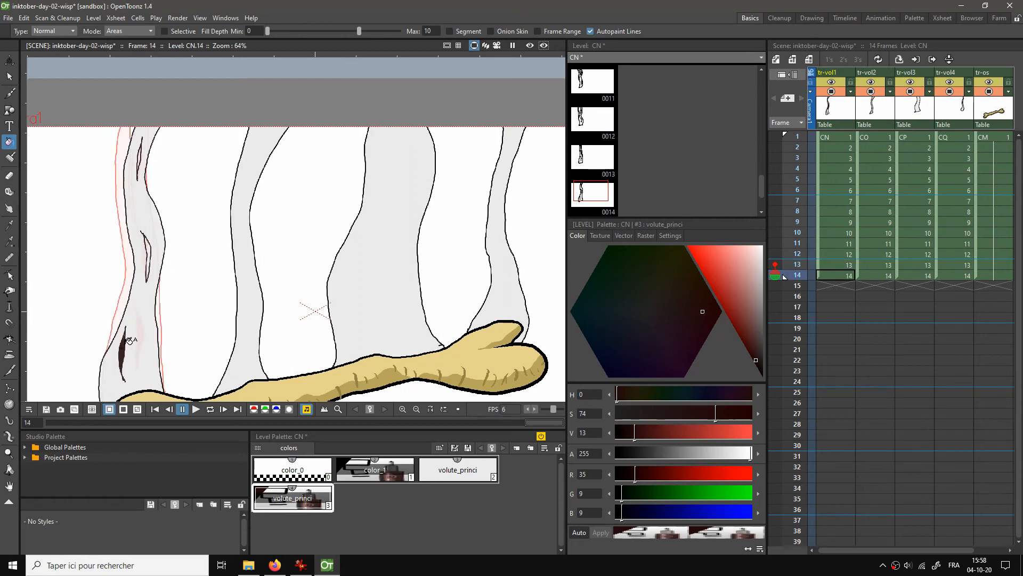
{"action": "left_click", "coordinate": [149, 243]}
{"action": "left_click", "coordinate": [144, 155]}
Recolour the shadow style by sampling the wisp's light grey and darkening it to RGB 206, 205, 205, and play the animation to check it
{"action": "left_click", "coordinate": [9, 76]}
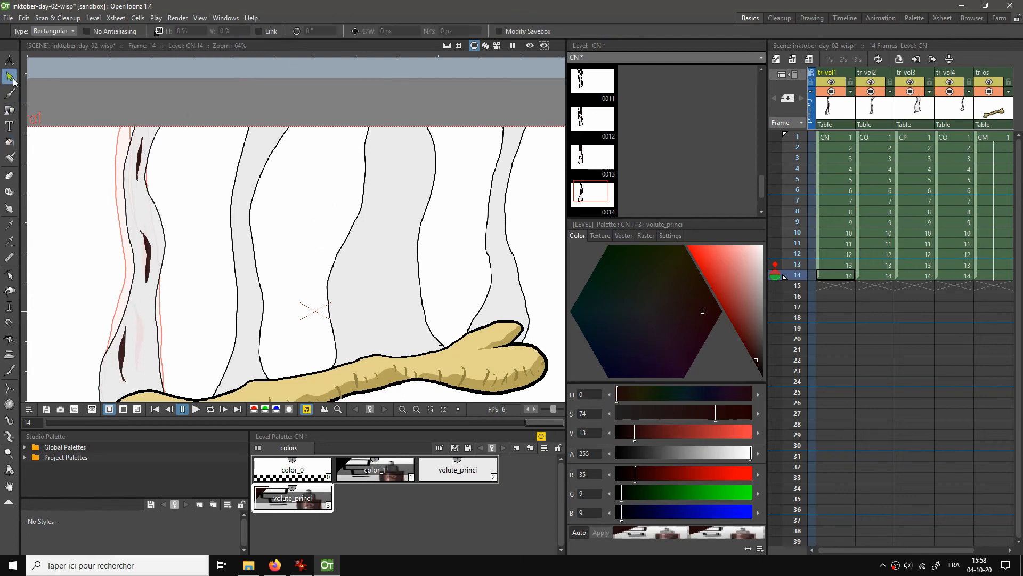
{"action": "right_click", "coordinate": [235, 184]}
{"action": "left_click", "coordinate": [278, 200]}
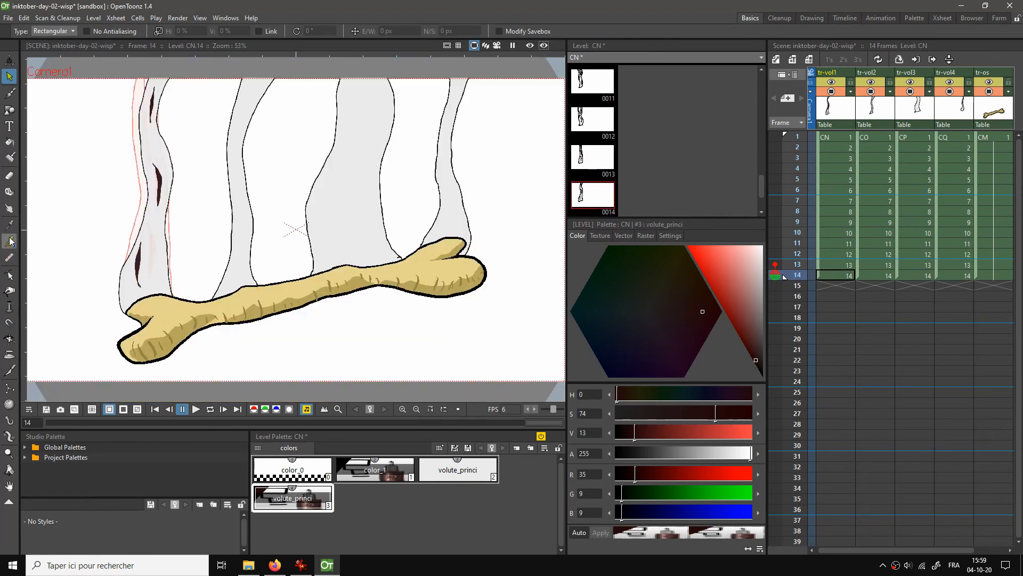
{"action": "left_click", "coordinate": [9, 242]}
{"action": "left_click", "coordinate": [163, 223]}
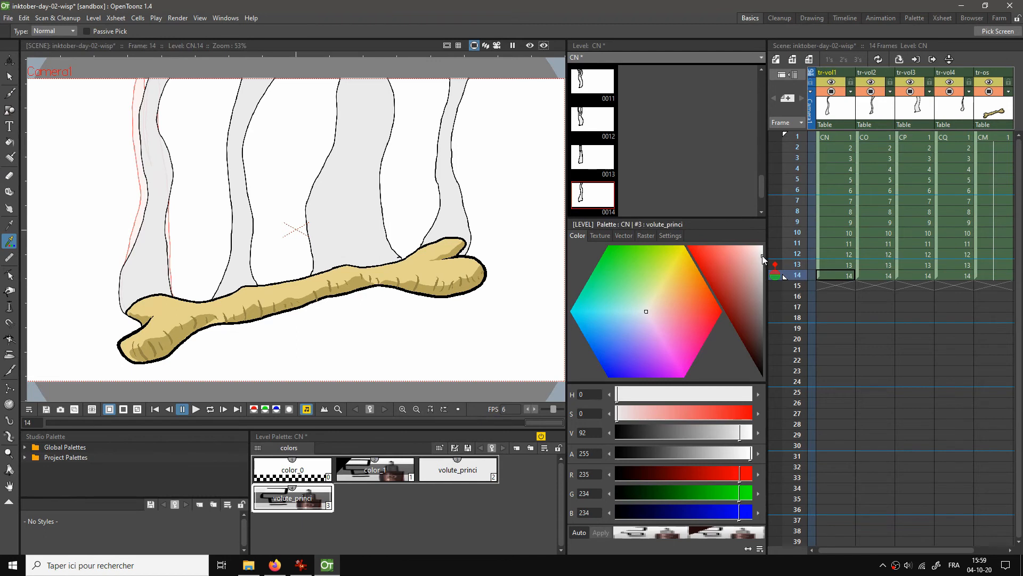
{"action": "left_click_drag", "start_coordinate": [762, 259], "coordinate": [763, 270]}
{"action": "key", "text": "p"}
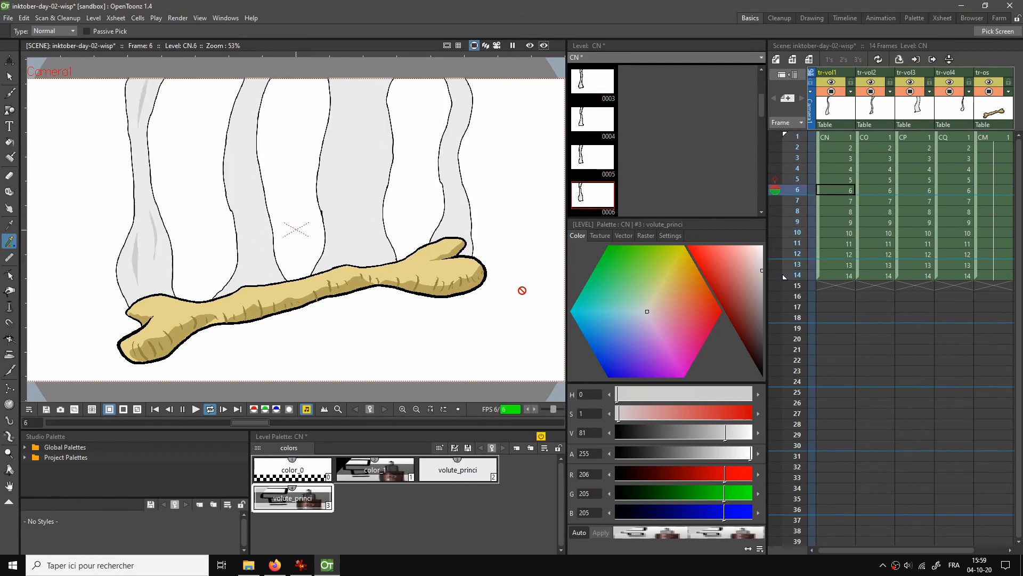
{"action": "key", "text": "p"}
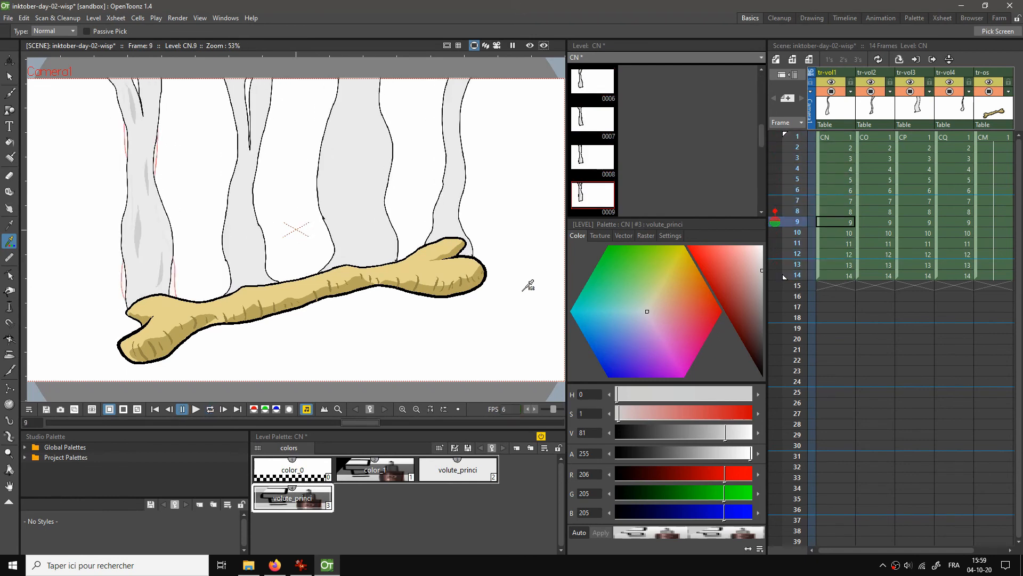
Rename the shadow style in the tr-vol1 level palette as volute_sec
{"action": "left_click", "coordinate": [871, 137]}
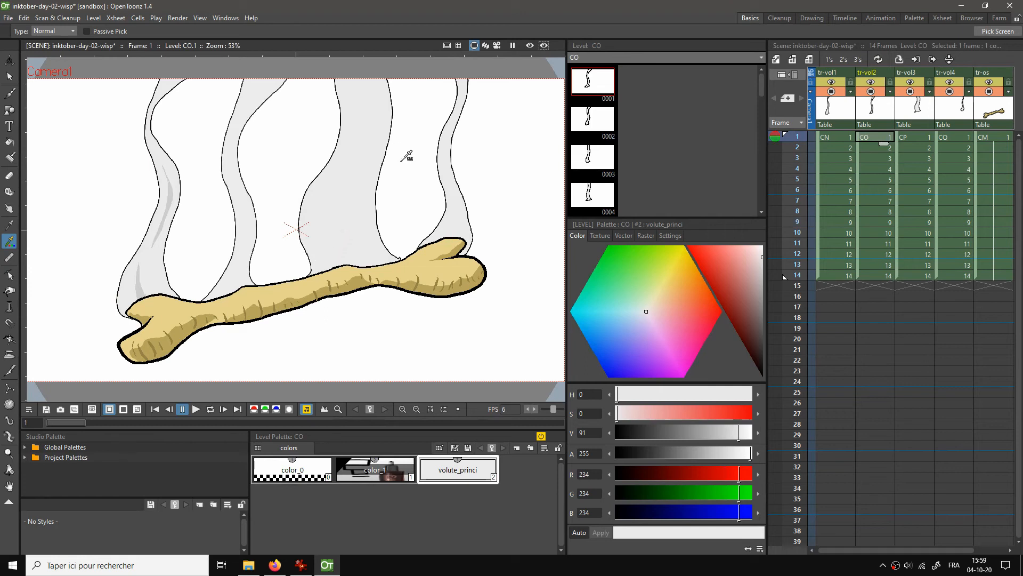
{"action": "left_click", "coordinate": [838, 138]}
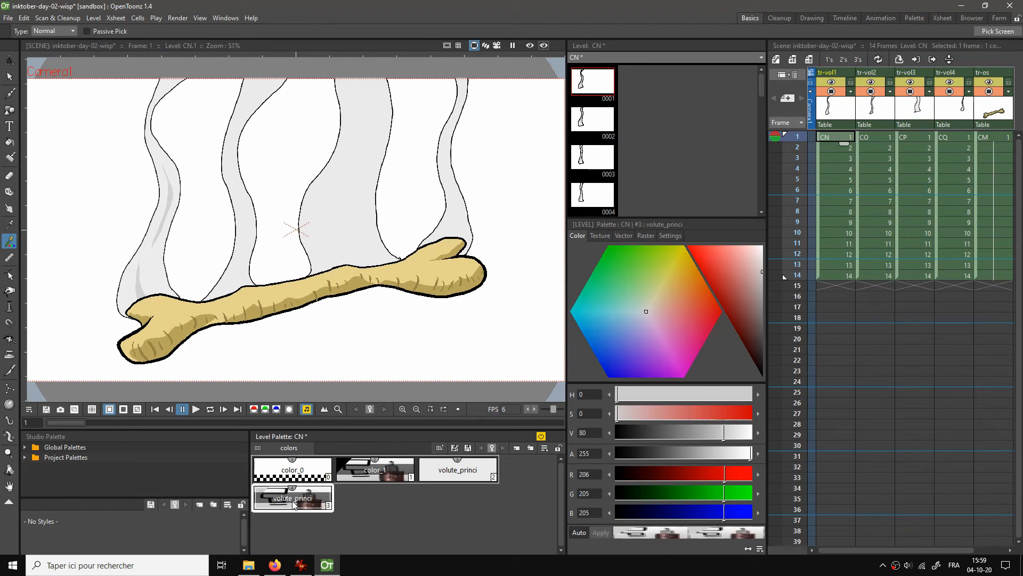
{"action": "double_click", "coordinate": [294, 501]}
{"action": "type", "text": "volute_sec"}
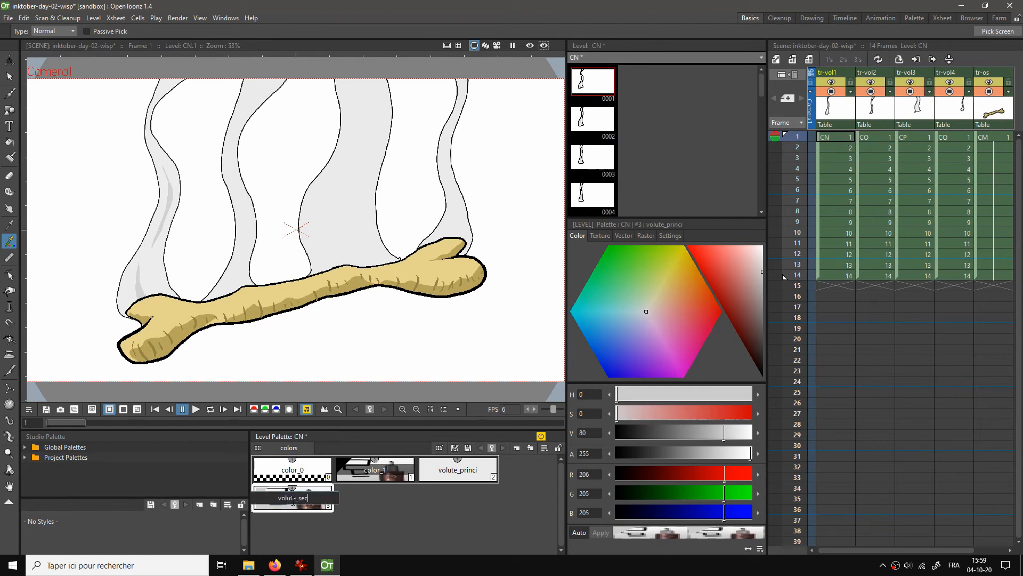
{"action": "key", "text": "Return"}
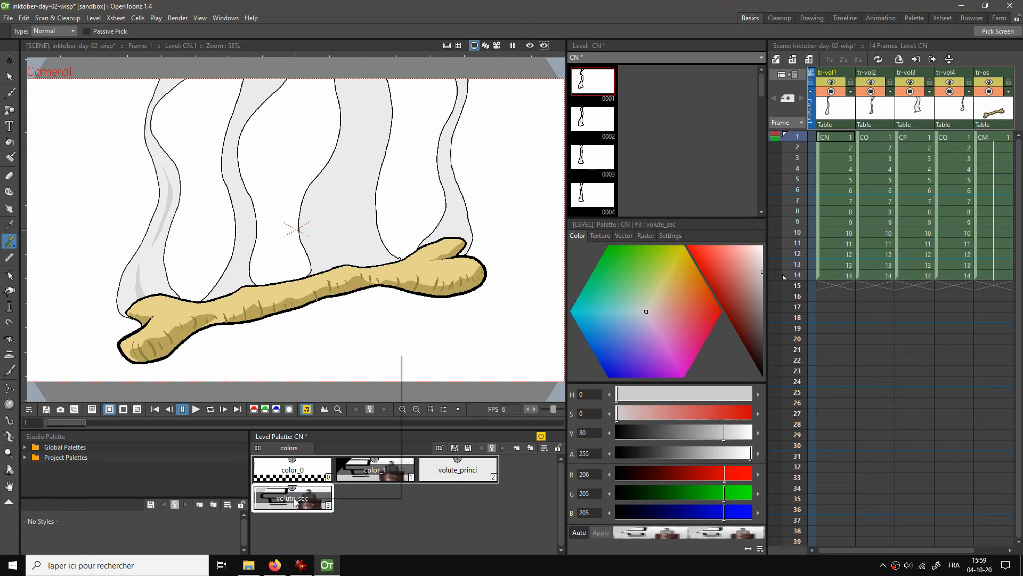
Copy the volute_sec style from the tr-vol1 palette and paste it into the tr-vol2 level palette
{"action": "right_click", "coordinate": [295, 501]}
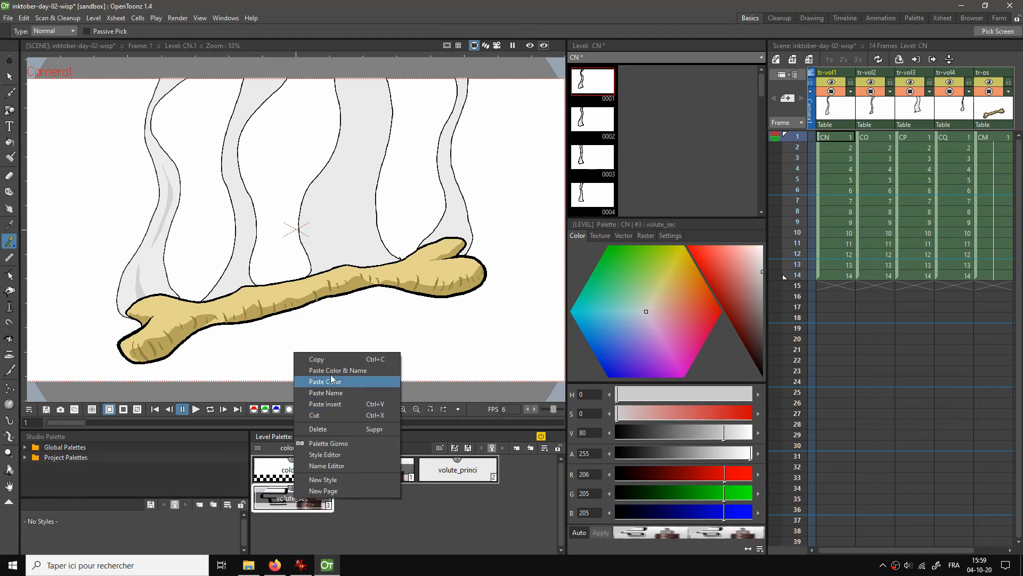
{"action": "left_click", "coordinate": [315, 359]}
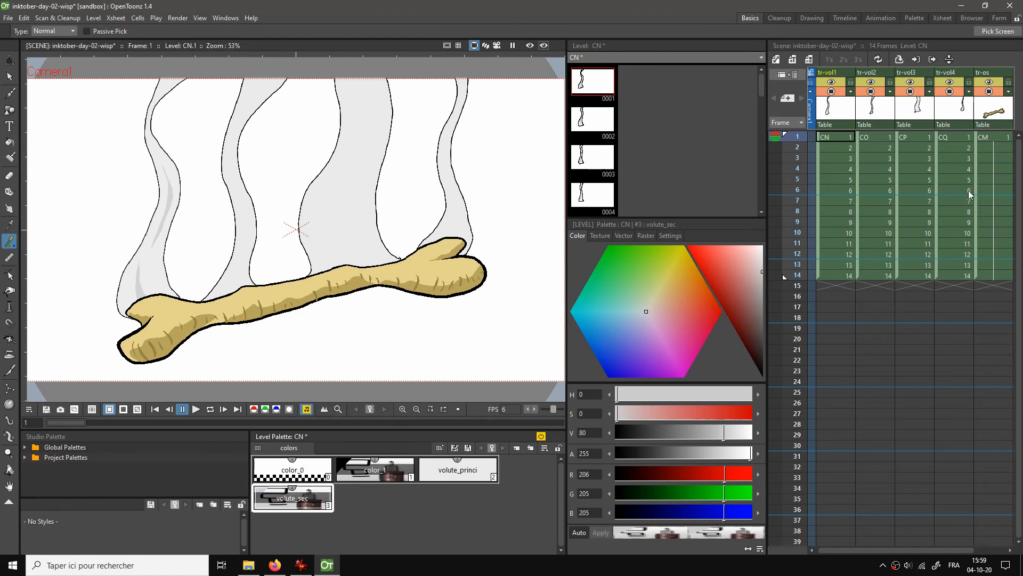
{"action": "left_click", "coordinate": [868, 140]}
{"action": "right_click", "coordinate": [347, 506]}
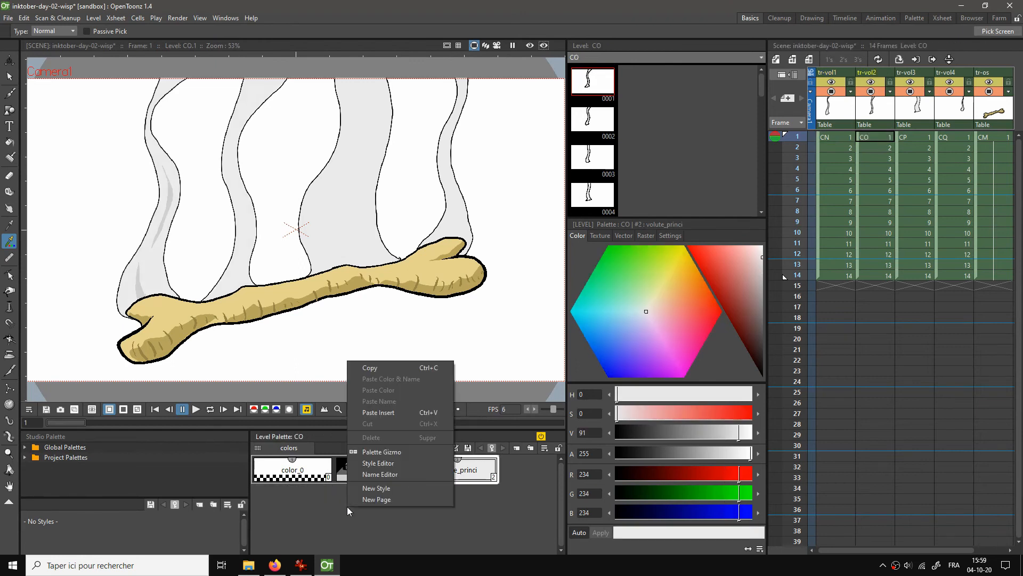
{"action": "left_click", "coordinate": [383, 413]}
Paste the copied volute_sec style into the tr-vol3 and tr-vol4 level palettes
{"action": "left_click", "coordinate": [909, 139]}
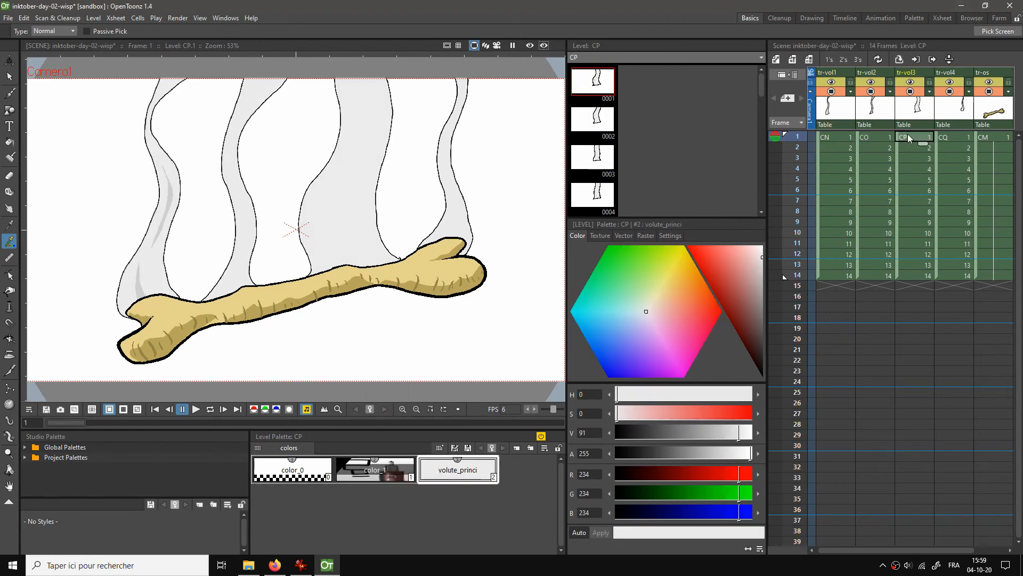
{"action": "right_click", "coordinate": [291, 490]}
{"action": "left_click", "coordinate": [354, 395]}
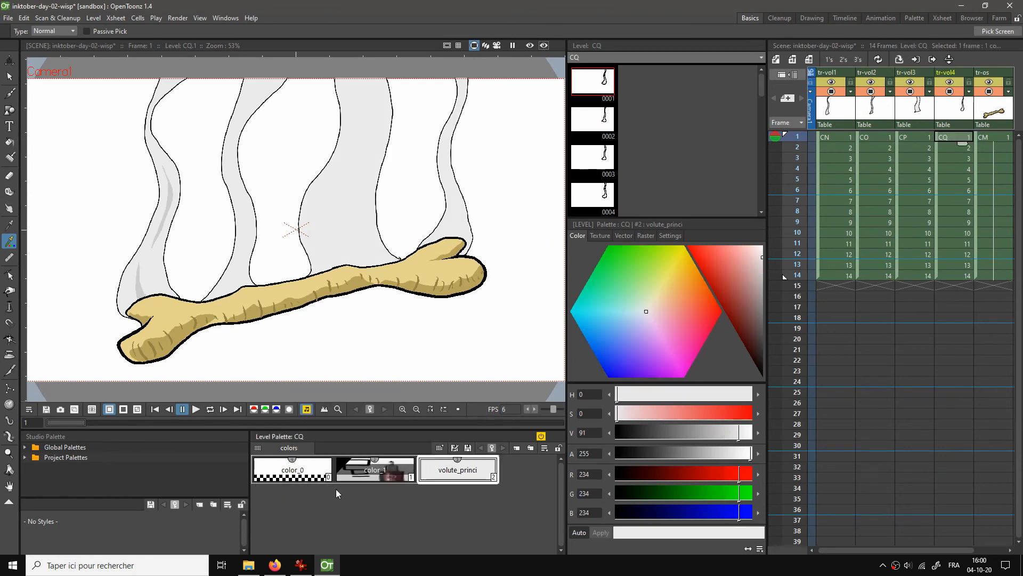
{"action": "right_click", "coordinate": [290, 491]}
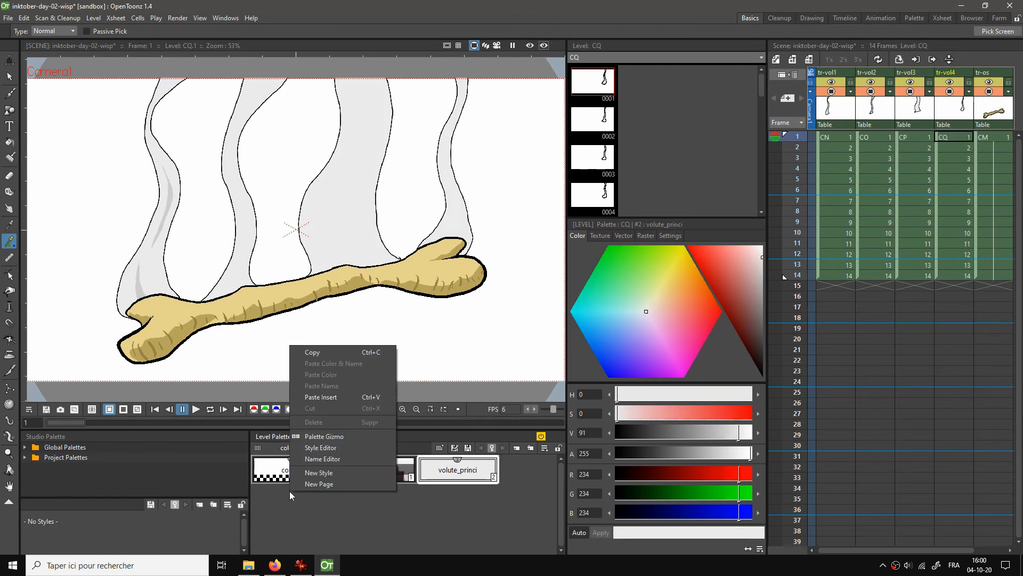
{"action": "left_click", "coordinate": [319, 398]}
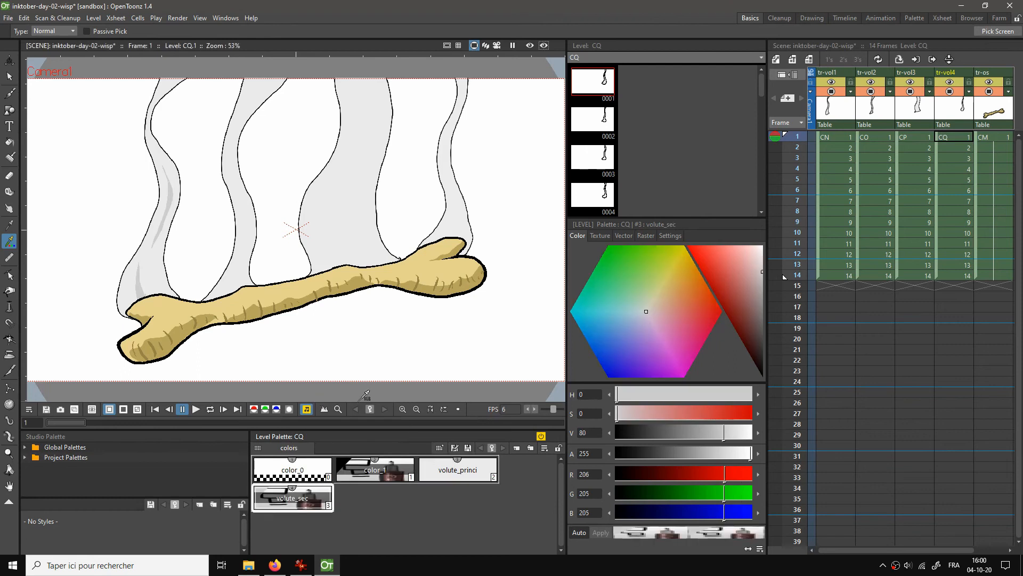
Draw the shadow outlines on frame 1 of the tr-vol2 wisp with the Brush tool and the volute_sec raster style
{"action": "left_click", "coordinate": [873, 140]}
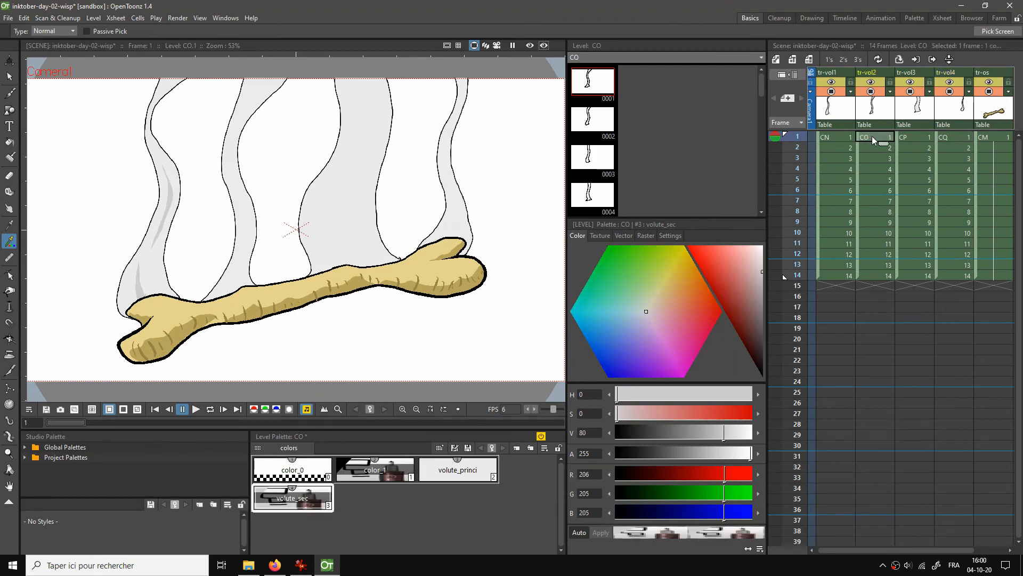
{"action": "key", "text": "b"}
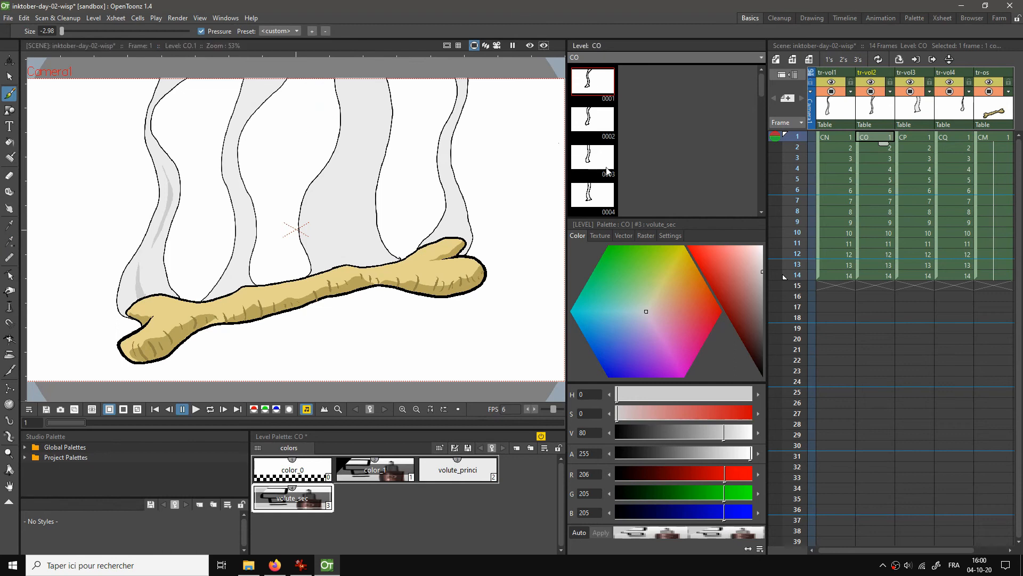
{"action": "left_click", "coordinate": [641, 240]}
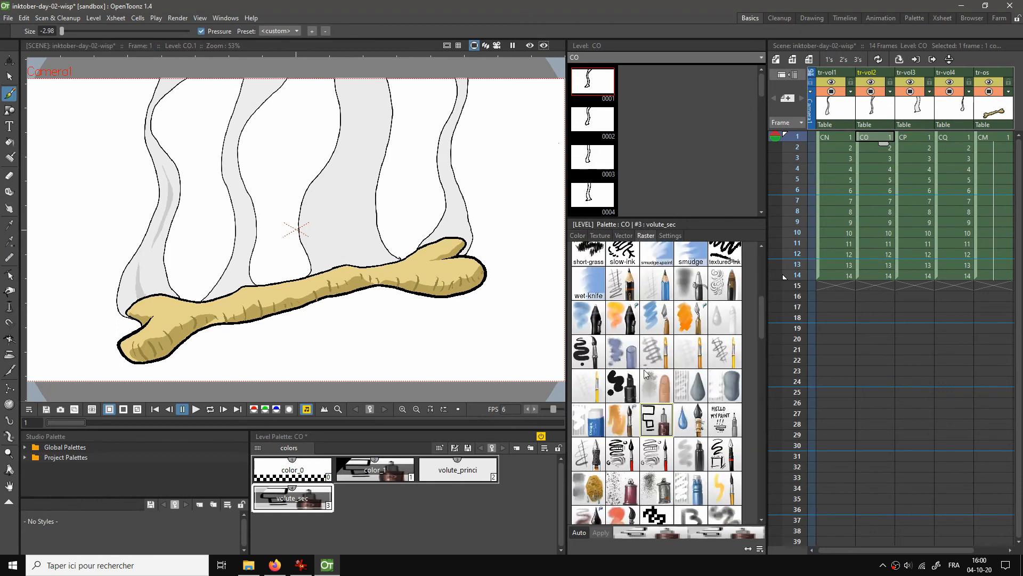
{"action": "left_click", "coordinate": [655, 356]}
{"action": "left_click", "coordinate": [655, 419]}
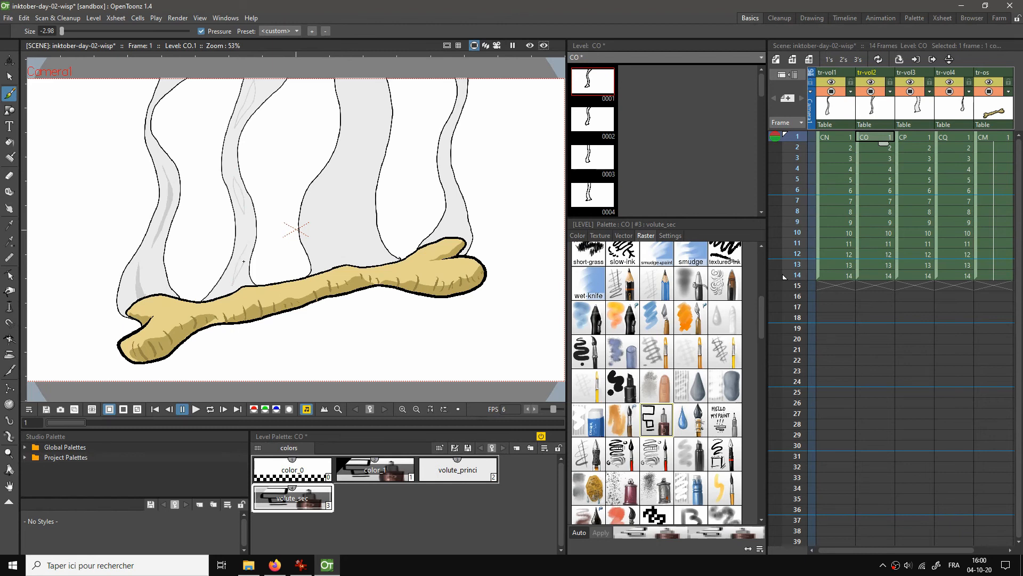
Draw the shadow outlines inside the tr-vol2 wisp on frames 2, 3 and 4
{"action": "left_click", "coordinate": [874, 148]}
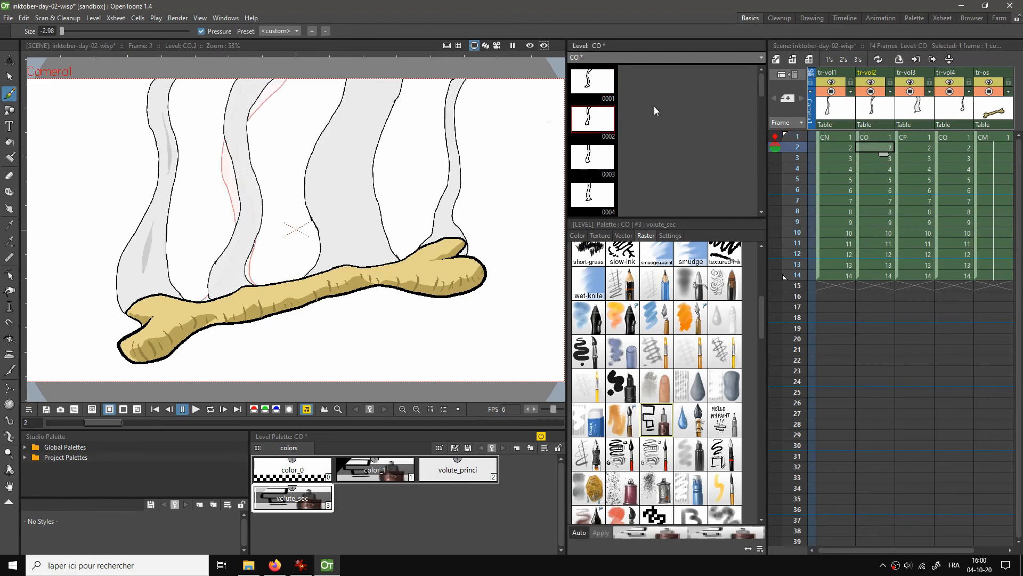
{"action": "left_click_drag", "start_coordinate": [242, 85], "coordinate": [237, 105]}
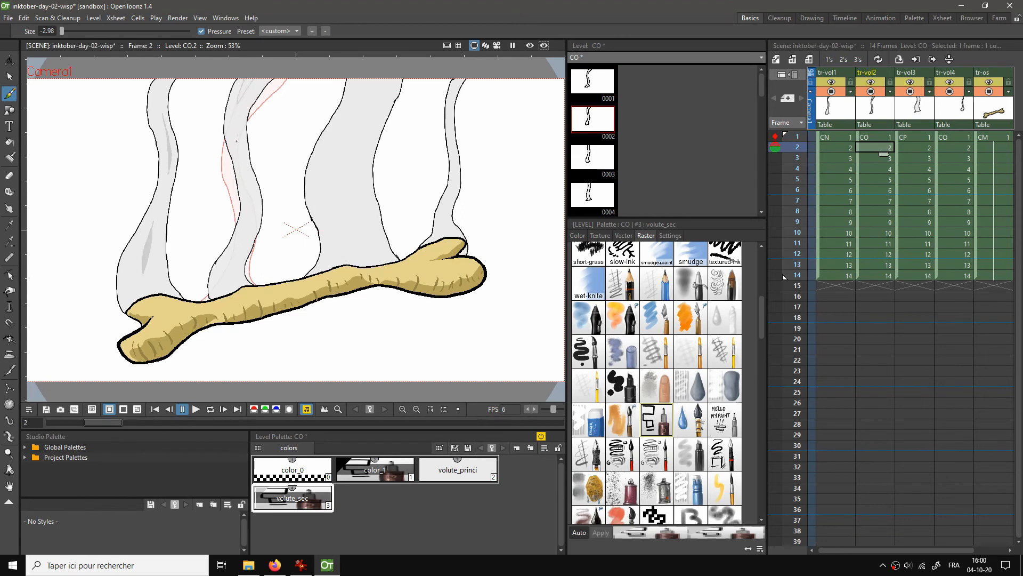
{"action": "left_click_drag", "start_coordinate": [241, 165], "coordinate": [239, 143]}
{"action": "key", "text": "."}
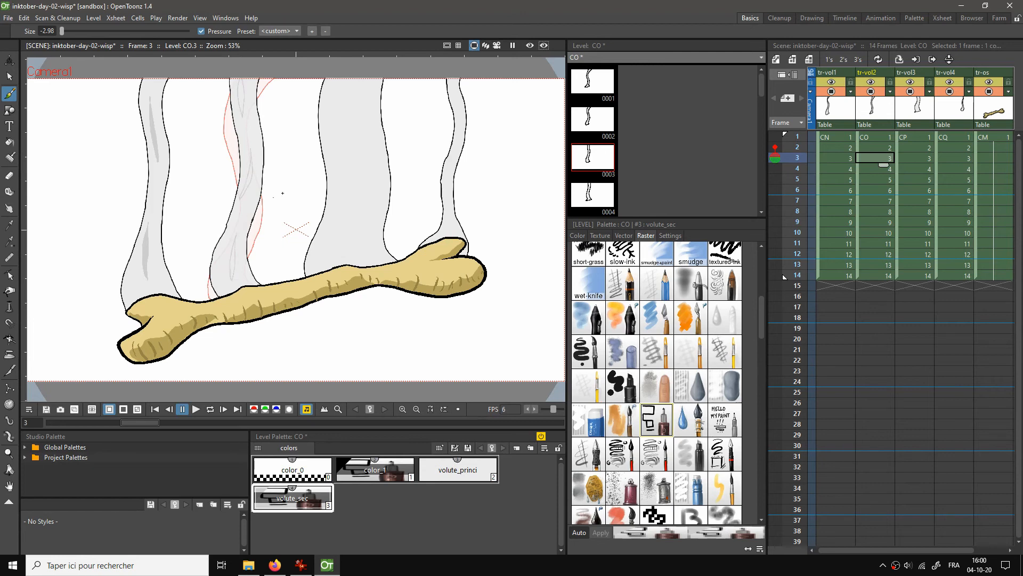
{"action": "key", "text": "."}
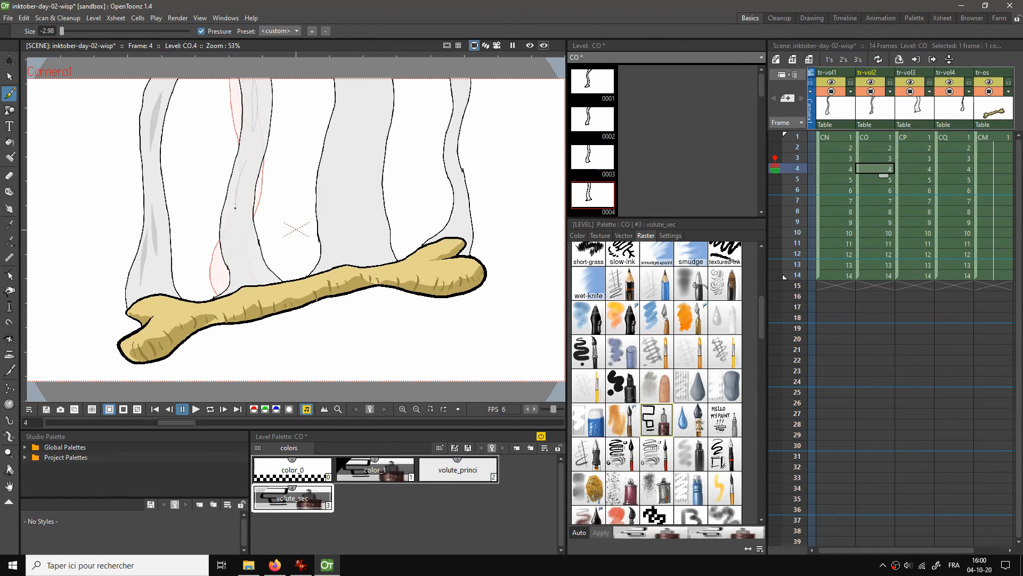
{"action": "left_click_drag", "start_coordinate": [238, 229], "coordinate": [242, 242]}
Draw the shadow outlines inside the tr-vol2 wisp on frames 5, 6 and 7
{"action": "key", "text": "."}
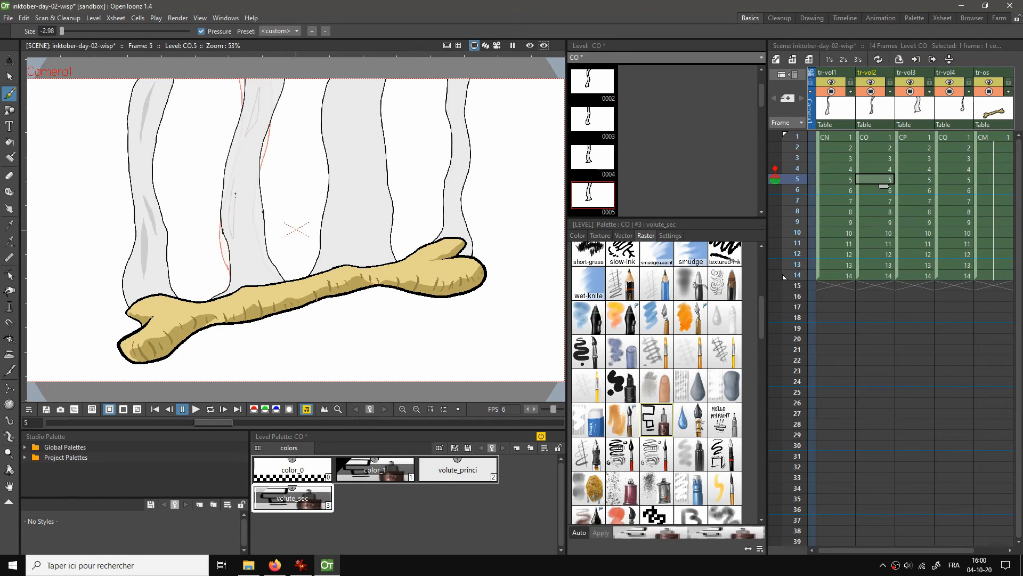
{"action": "mouse_move", "coordinate": [250, 248]}
{"action": "left_mouse_down"}
{"action": "mouse_move", "coordinate": [256, 266]}
{"action": "mouse_move", "coordinate": [256, 248]}
{"action": "left_mouse_up"}
{"action": "key", "text": "."}
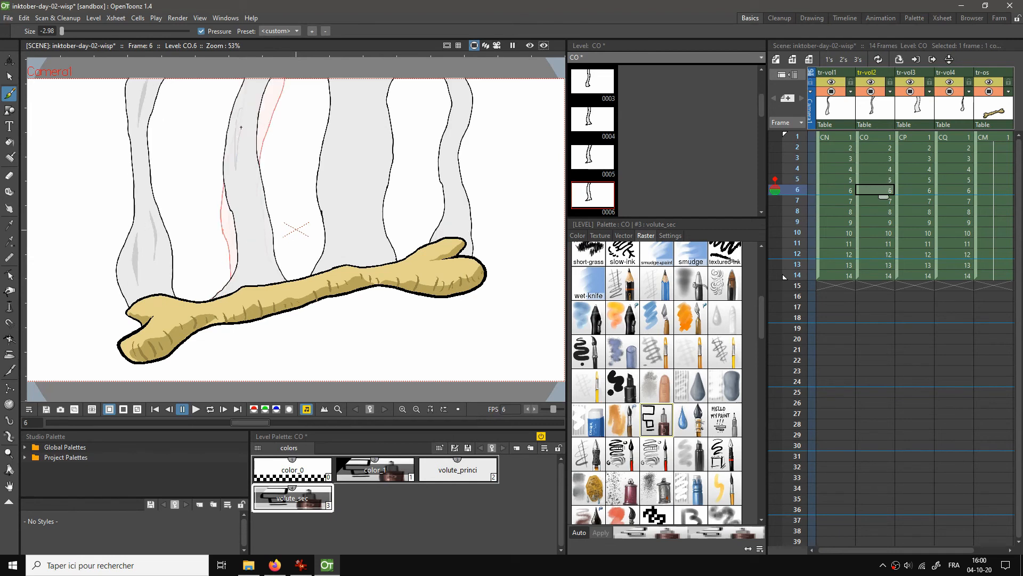
{"action": "mouse_move", "coordinate": [246, 186]}
{"action": "left_mouse_down"}
{"action": "mouse_move", "coordinate": [254, 229]}
{"action": "mouse_move", "coordinate": [250, 189]}
{"action": "left_mouse_up"}
{"action": "key", "text": "."}
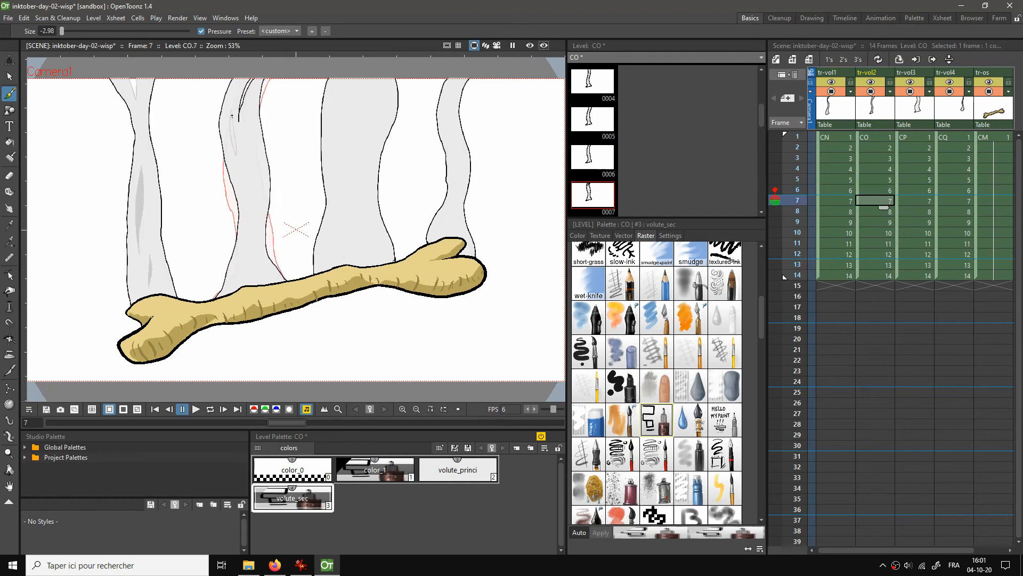
{"action": "left_click_drag", "start_coordinate": [256, 174], "coordinate": [259, 154]}
Draw the shadow outlines inside the tr-vol2 wisp on frames 8, 9 and 10
{"action": "key", "text": "."}
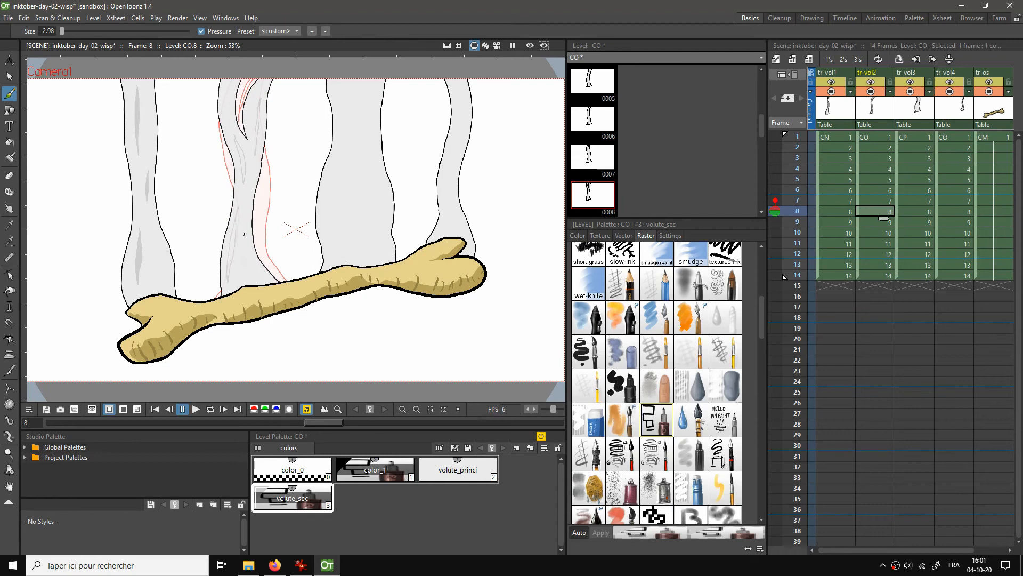
{"action": "key", "text": "."}
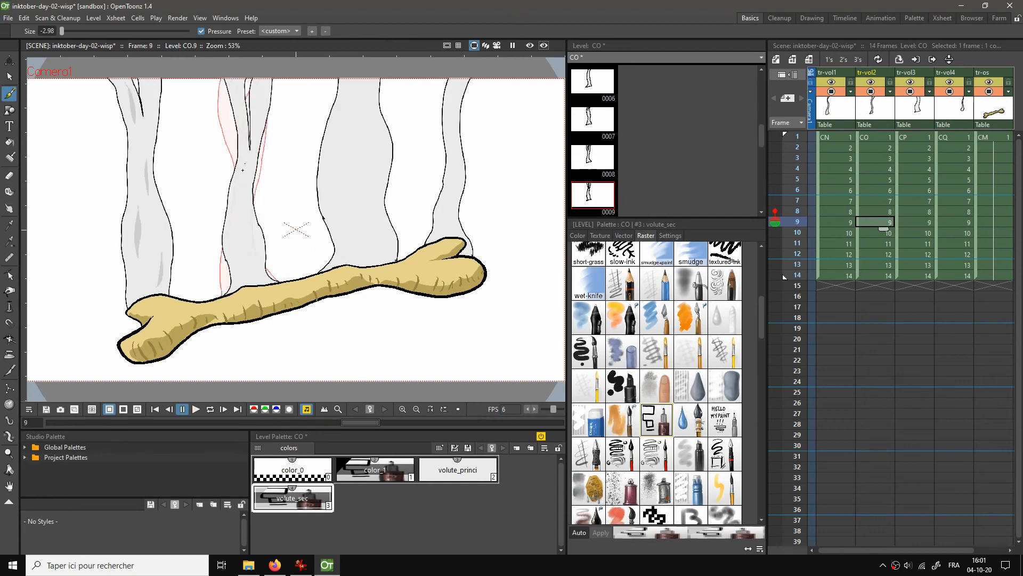
{"action": "left_click_drag", "start_coordinate": [235, 222], "coordinate": [242, 172]}
{"action": "left_click_drag", "start_coordinate": [243, 274], "coordinate": [246, 226]}
{"action": "key", "text": "."}
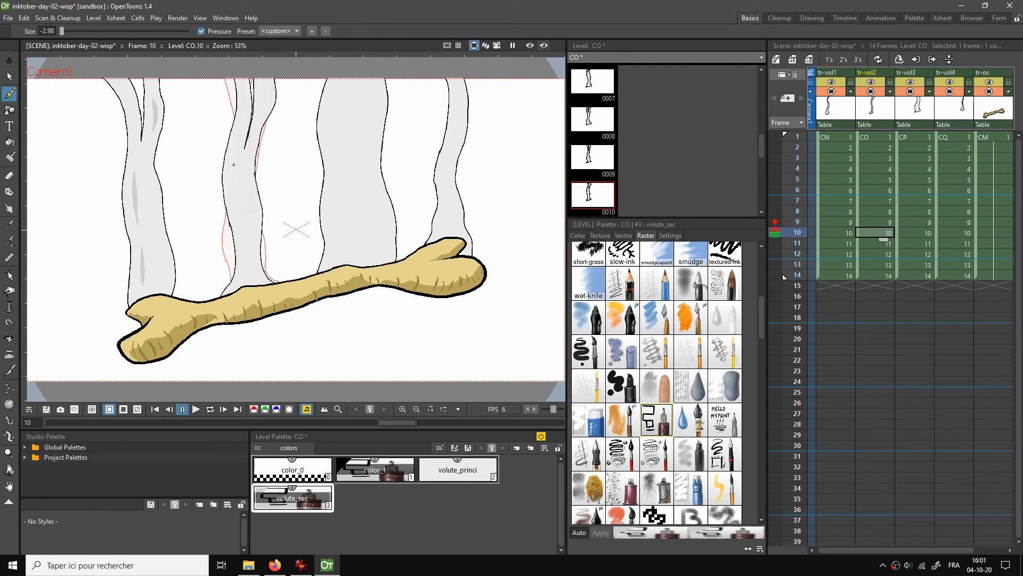
{"action": "left_click_drag", "start_coordinate": [234, 164], "coordinate": [236, 205]}
{"action": "left_click_drag", "start_coordinate": [267, 85], "coordinate": [261, 115]}
Draw the shadow outlines inside the tr-vol2 wisp on frames 11 to 14
{"action": "key", "text": "."}
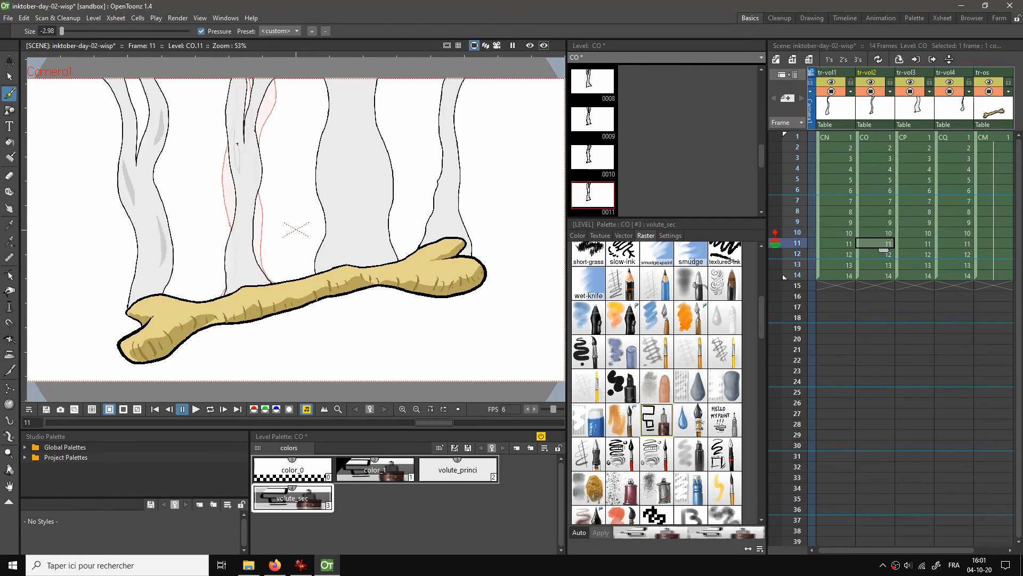
{"action": "left_click_drag", "start_coordinate": [237, 144], "coordinate": [235, 128]}
{"action": "key", "text": "."}
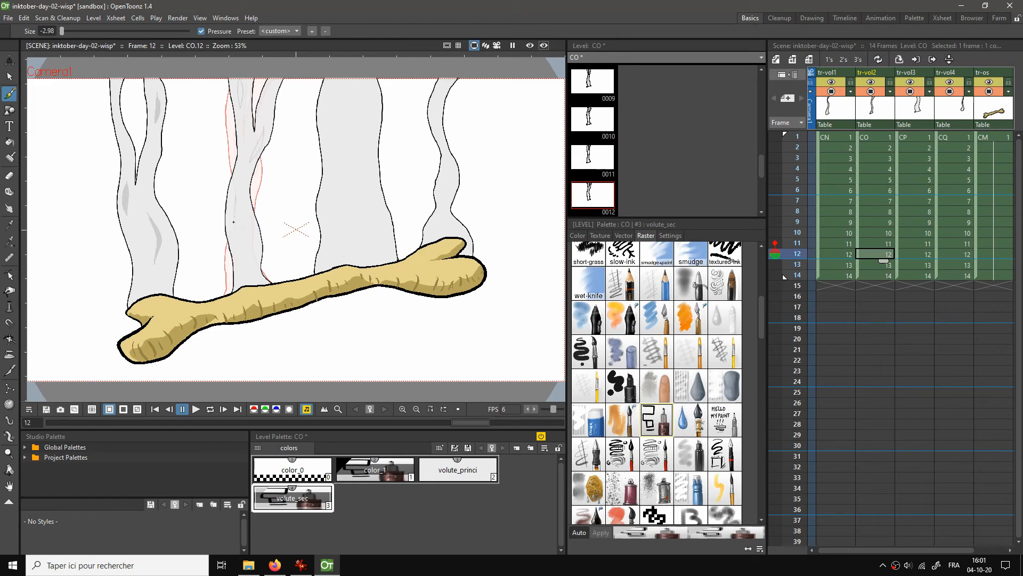
{"action": "key", "text": "."}
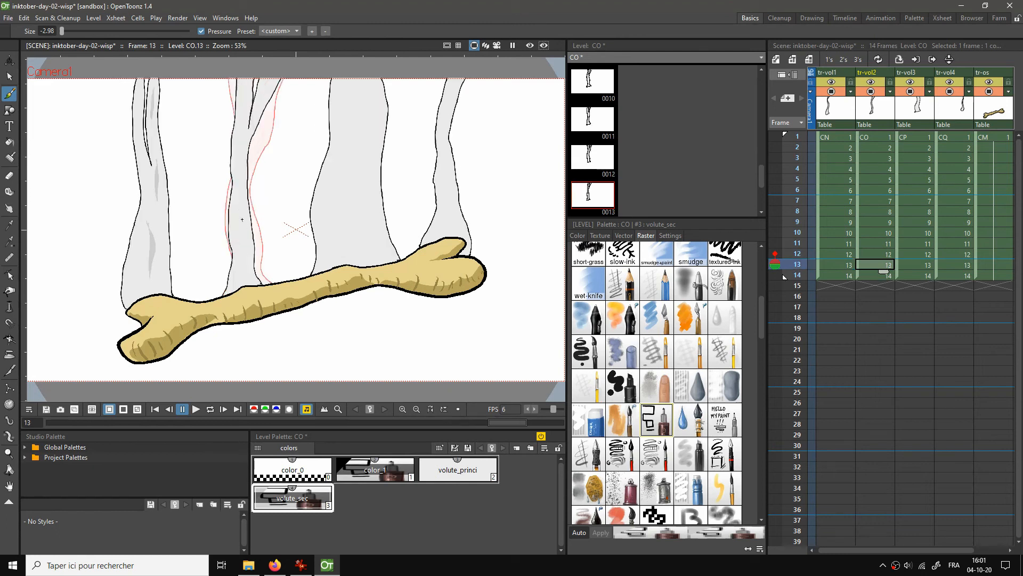
{"action": "left_click_drag", "start_coordinate": [242, 265], "coordinate": [242, 220]}
{"action": "left_click_drag", "start_coordinate": [239, 121], "coordinate": [239, 149]}
{"action": "key", "text": "."}
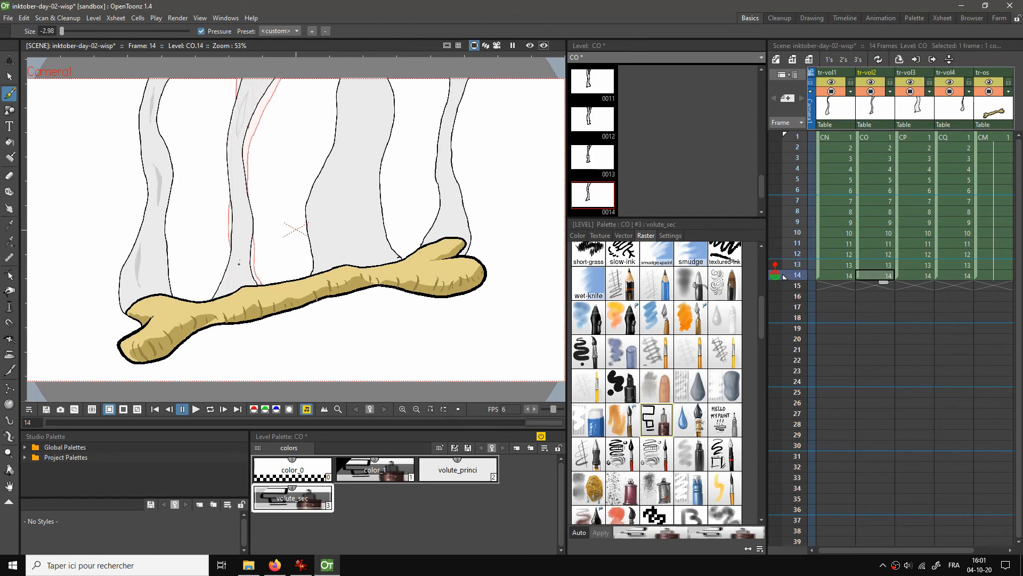
{"action": "left_click_drag", "start_coordinate": [245, 216], "coordinate": [244, 247]}
Fill the shadow outlines of the tr-vol2 wisp on frame 1 with the volute_sec style
{"action": "left_click", "coordinate": [869, 136]}
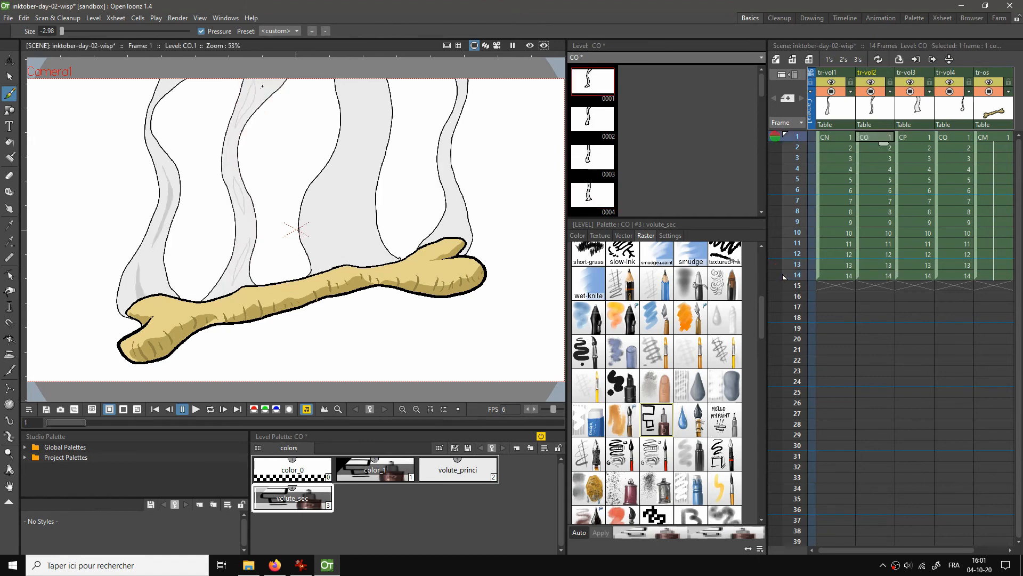
{"action": "key", "text": "f"}
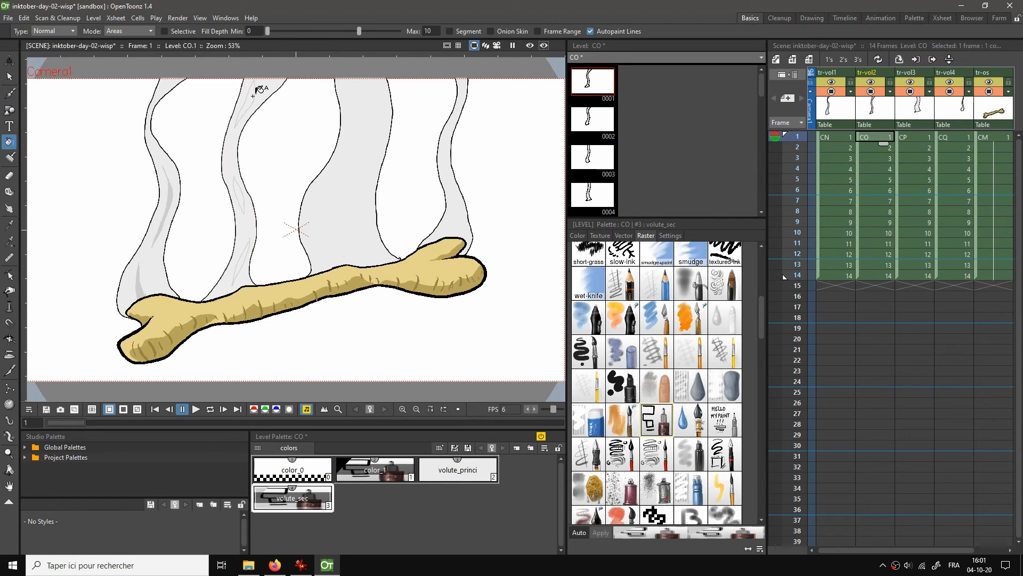
{"action": "left_click", "coordinate": [239, 194]}
{"action": "left_click", "coordinate": [242, 258]}
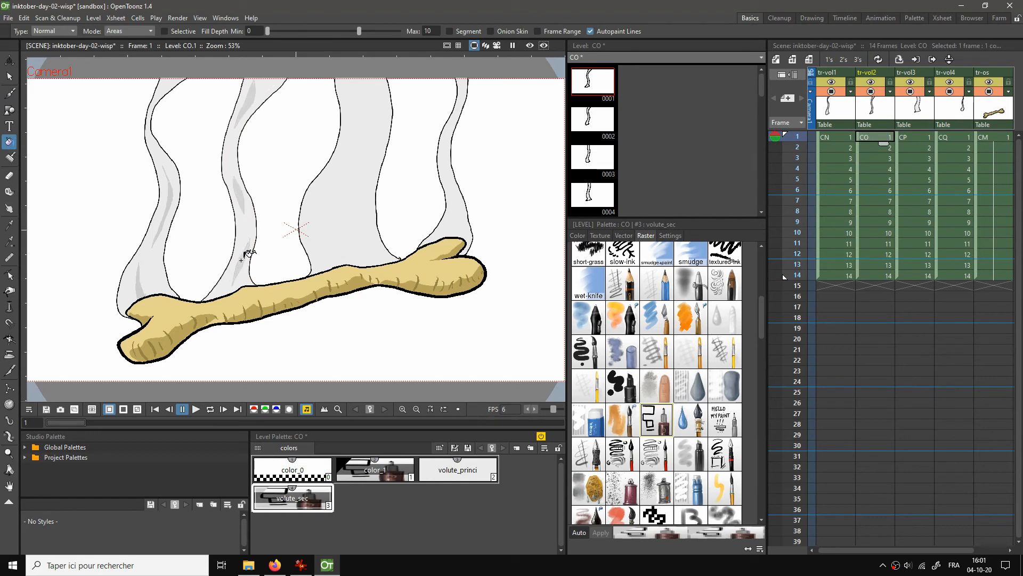
Fill the shadow outlines of the tr-vol2 wisp on frames 2 and 3, undoing the fill that floods the wisp's body
{"action": "key", "text": "."}
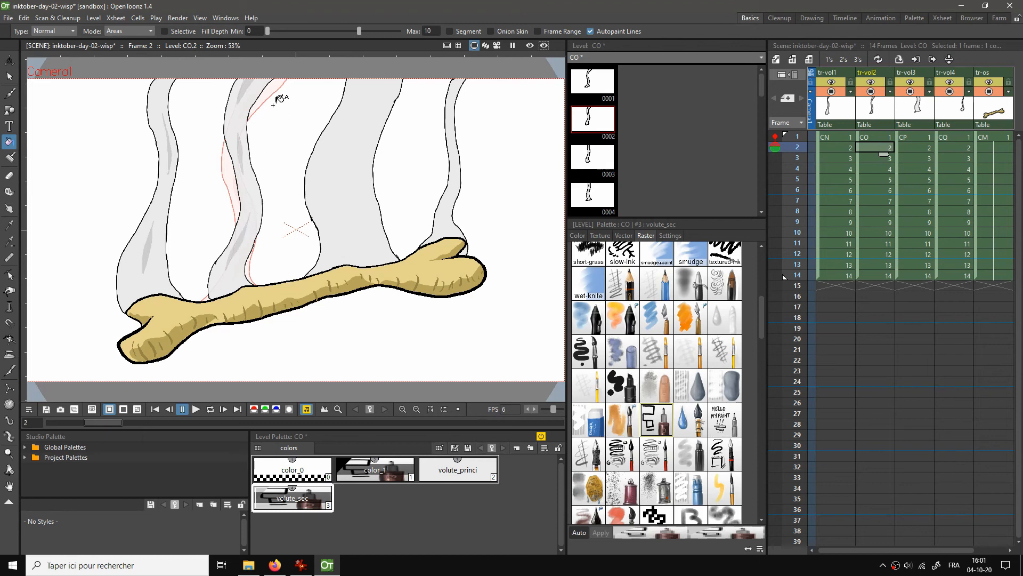
{"action": "key", "text": "."}
{"action": "left_click", "coordinate": [242, 93]}
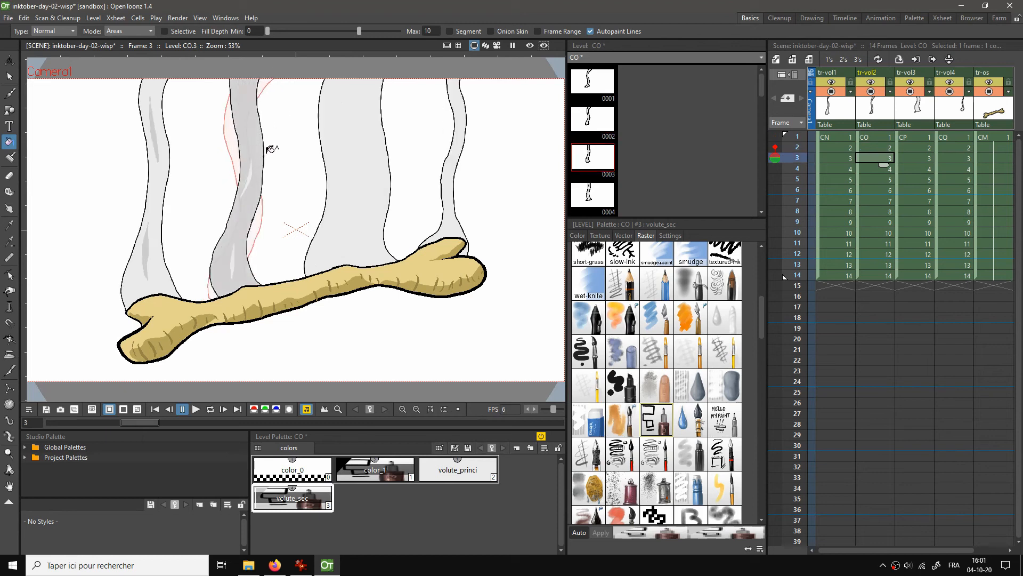
{"action": "key", "text": "ctrl+z"}
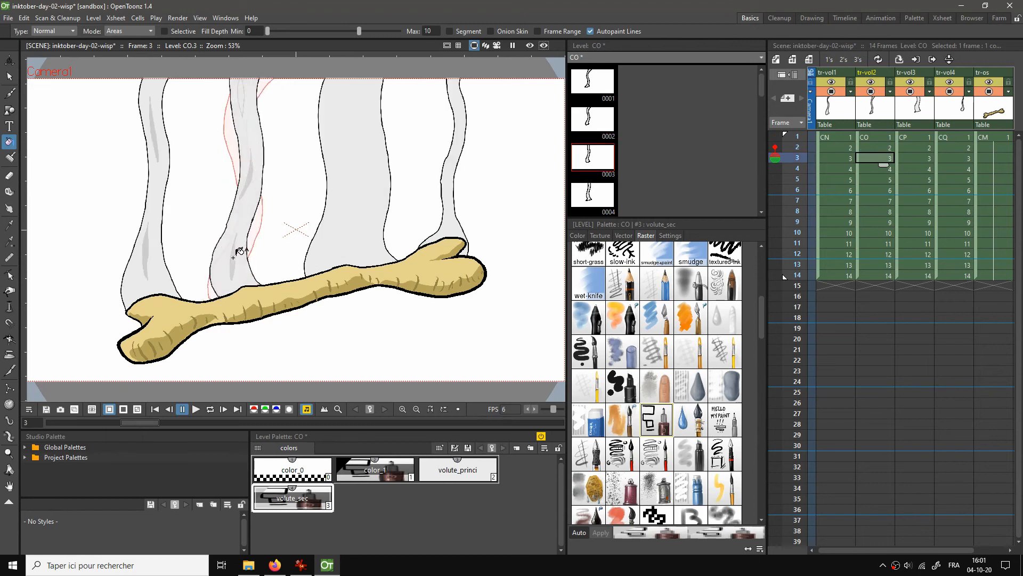
Close the gaps in the tr-vol2 shadow outlines on frames 3 and 4 and fill them with volute_sec, undoing the misplaced fill on frame 4
{"action": "key", "text": "b"}
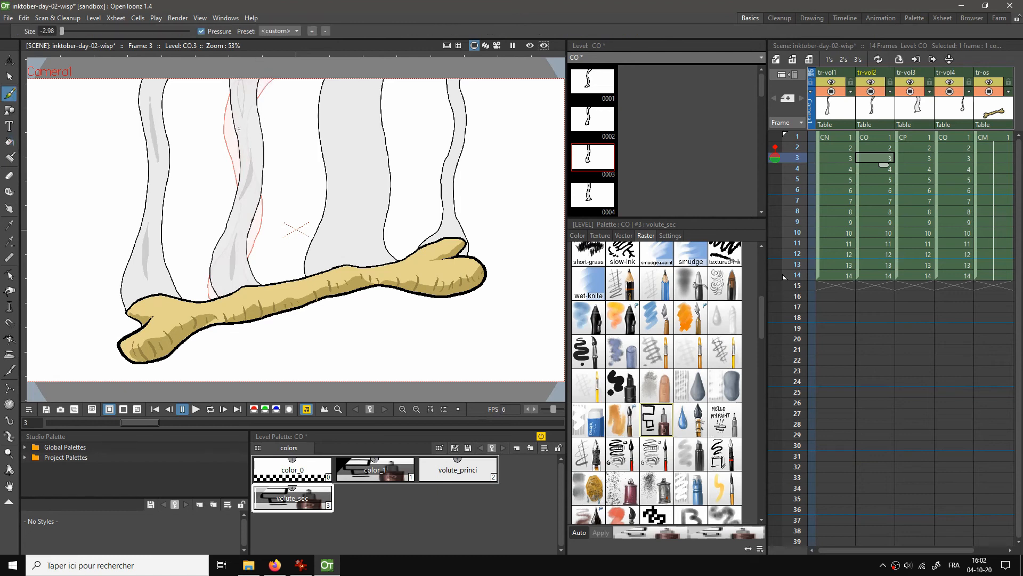
{"action": "key", "text": "f"}
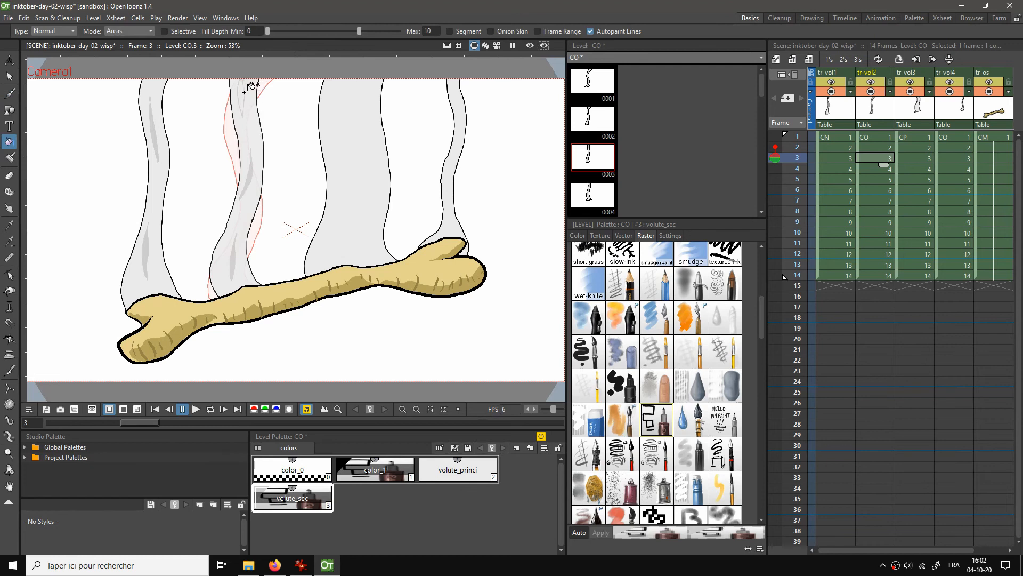
{"action": "key", "text": "period"}
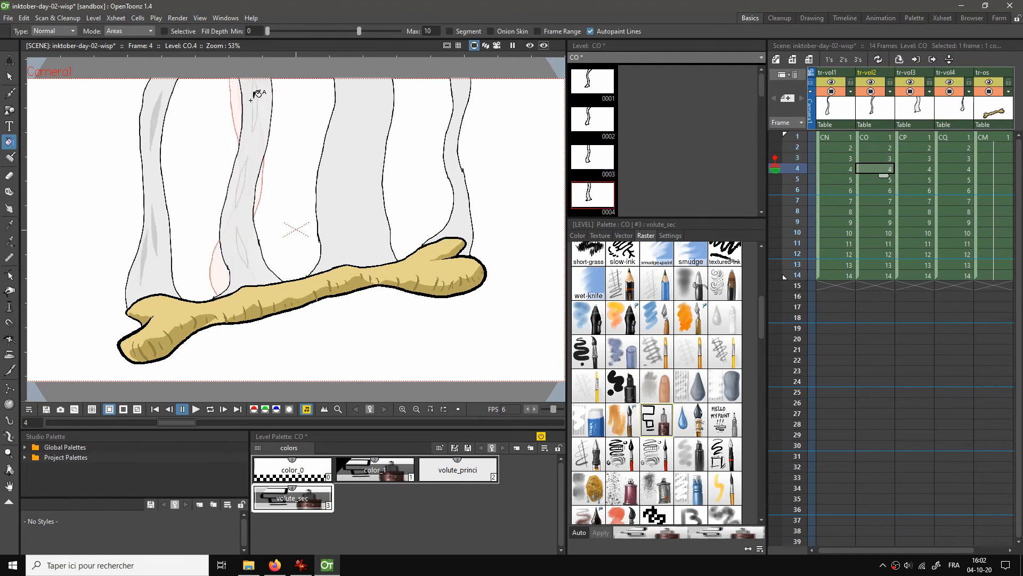
{"action": "left_click", "coordinate": [261, 91]}
{"action": "key", "text": "ctrl+z"}
{"action": "key", "text": "b"}
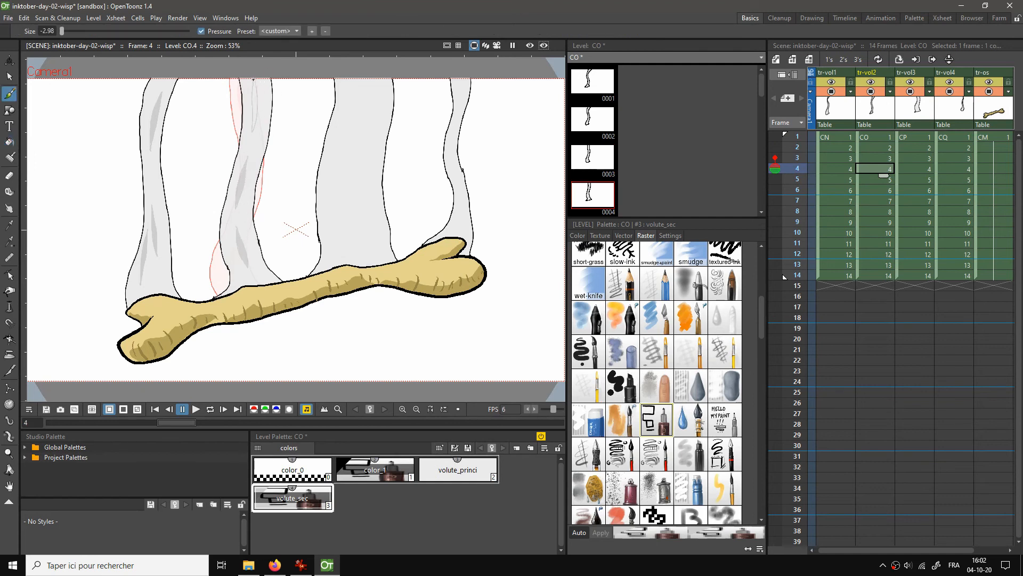
{"action": "key", "text": "f"}
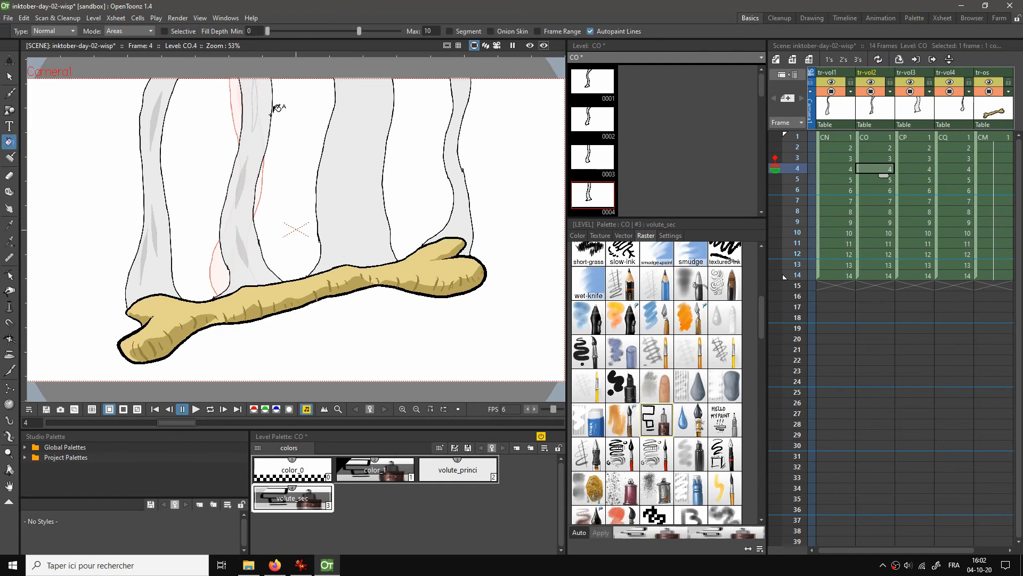
Fill the shadow outlines of the tr-vol2 wisp on frames 5 to 9 with the volute_sec style
{"action": "key", "text": "period"}
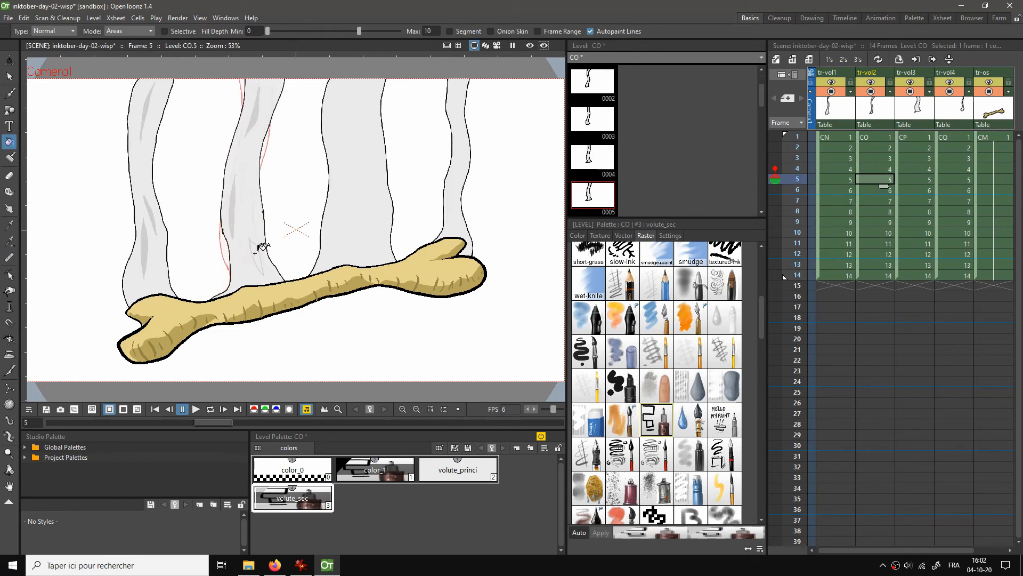
{"action": "key", "text": "period"}
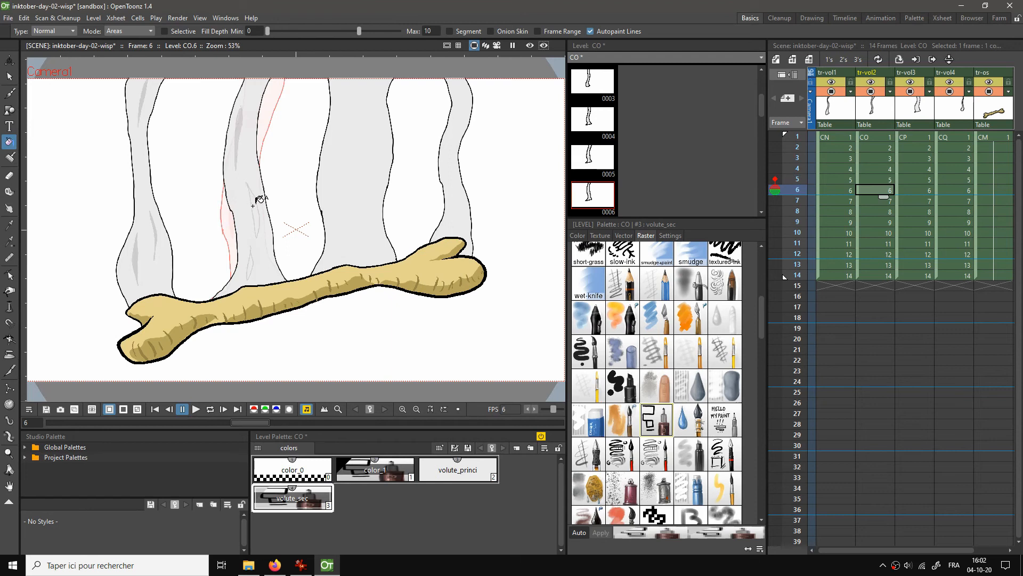
{"action": "key", "text": "period"}
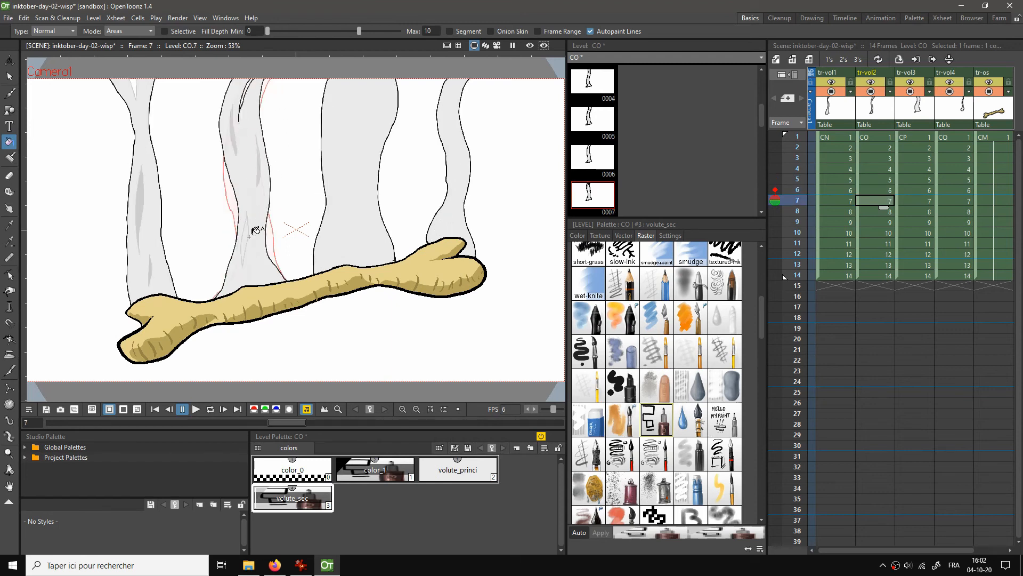
{"action": "key", "text": "period"}
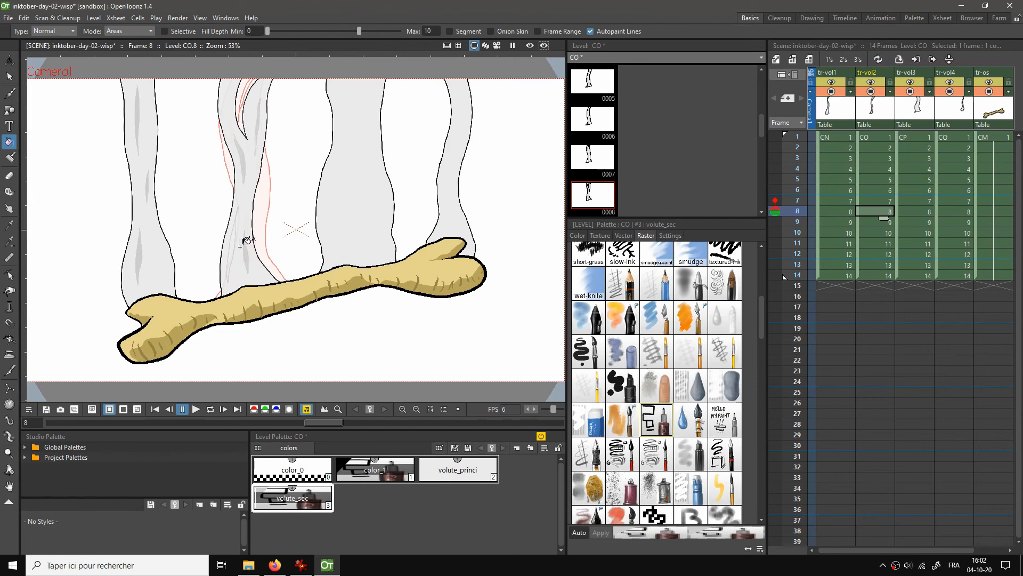
{"action": "key", "text": "period"}
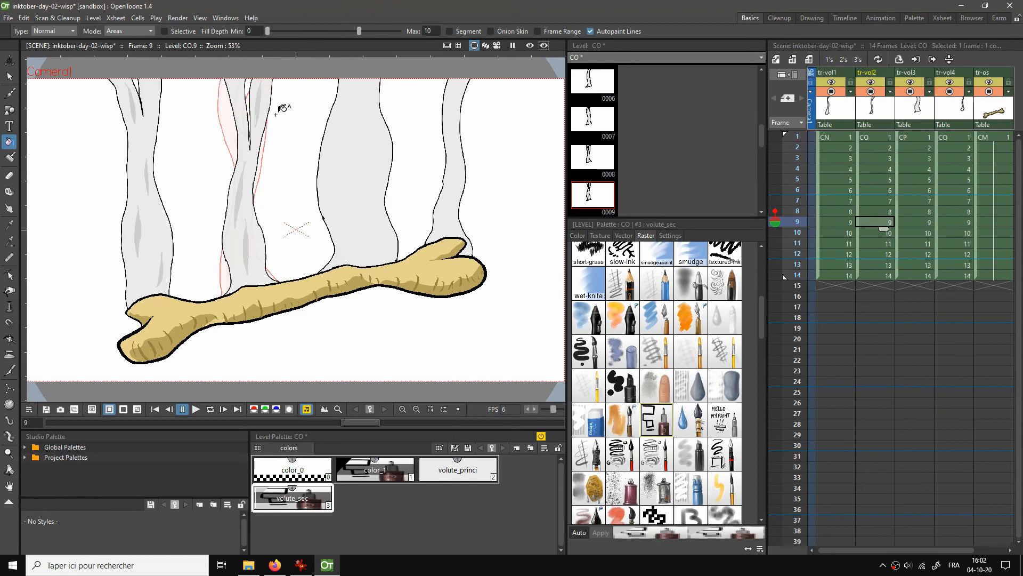
Fill the tr-vol2 shadows on frame 10, undoing the fill that floods the wisp's body and closing the open outline with the brush
{"action": "key", "text": "period"}
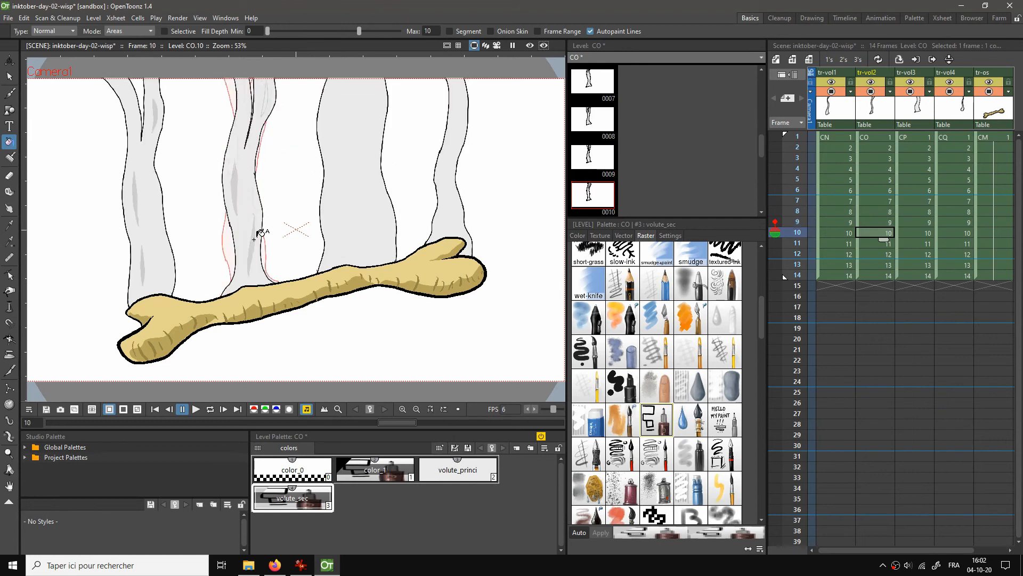
{"action": "left_click", "coordinate": [269, 97]}
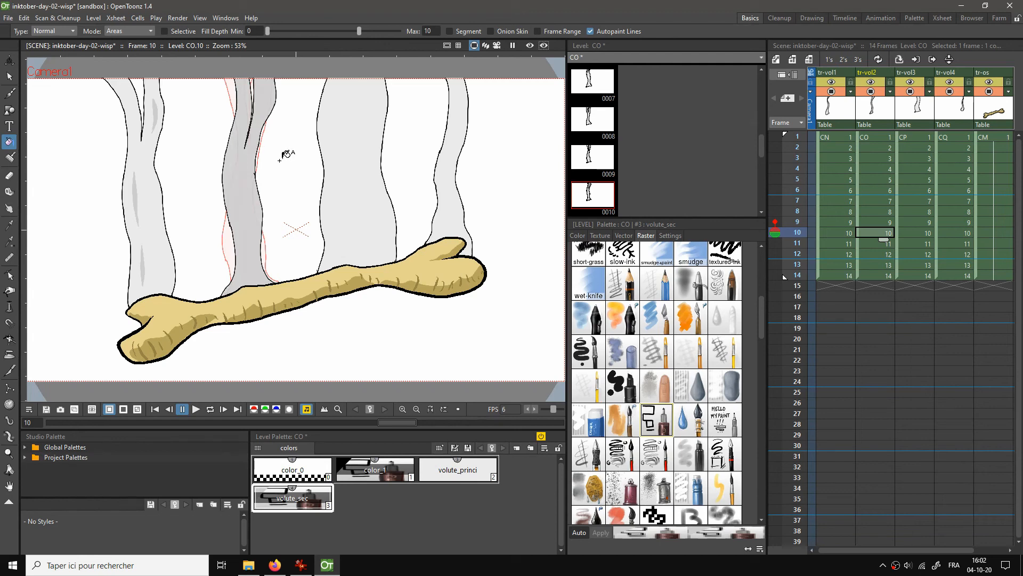
{"action": "key", "text": "ctrl+z"}
{"action": "key", "text": "b"}
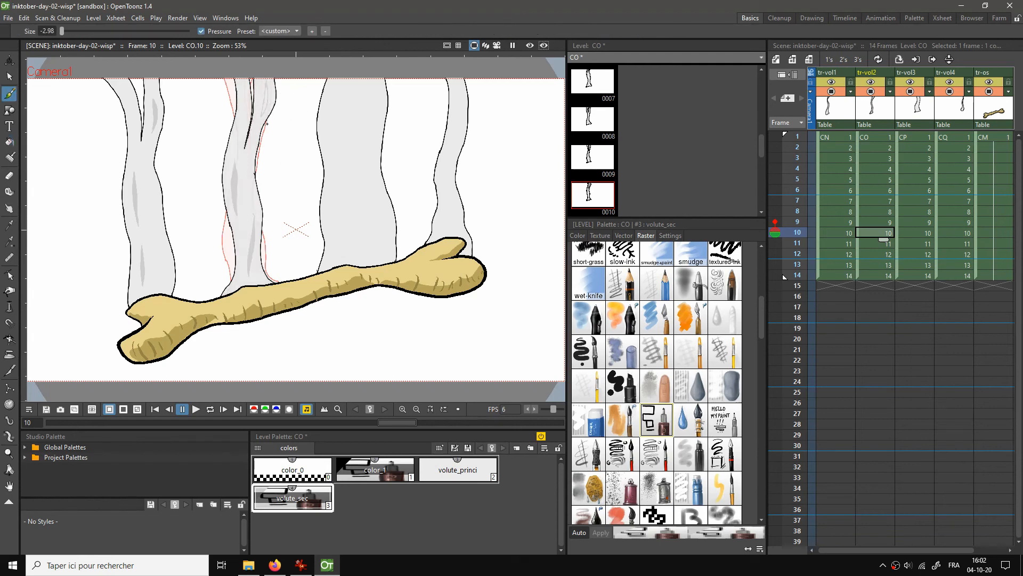
{"action": "key", "text": "f"}
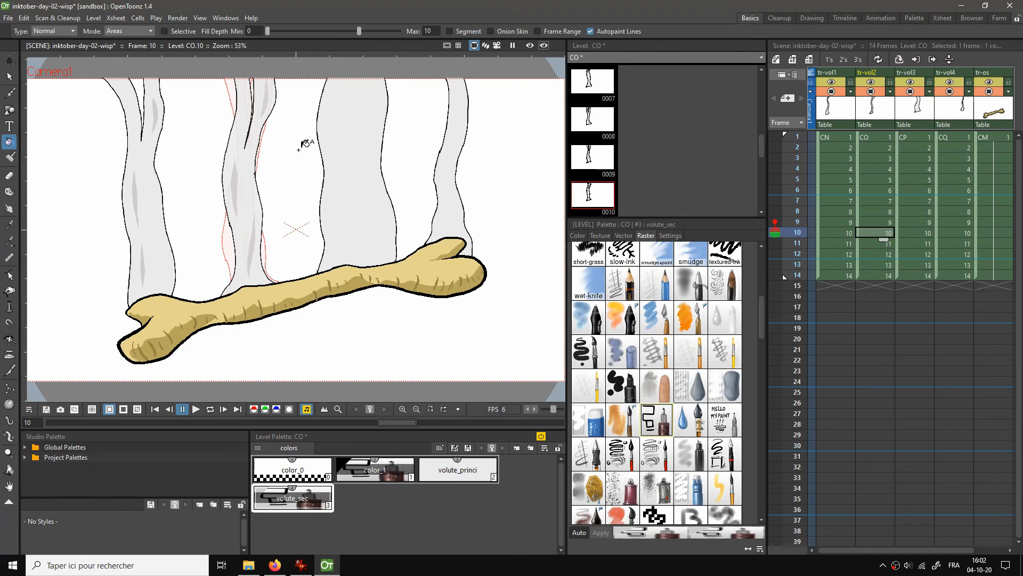
Fill the shadow outlines of the tr-vol2 wisp on frames 11 to 14 with the volute_sec style
{"action": "key", "text": "period"}
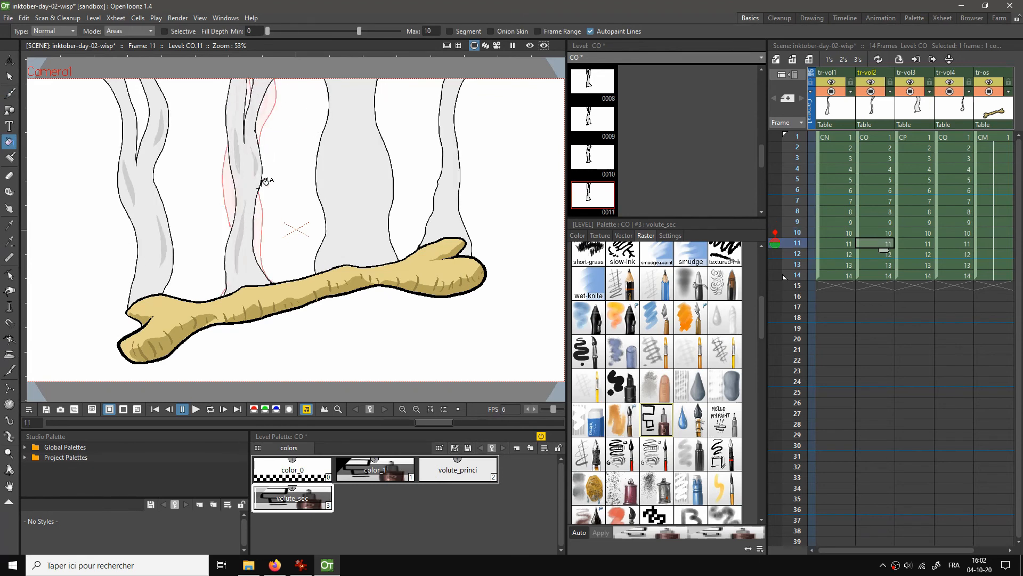
{"action": "key", "text": "period"}
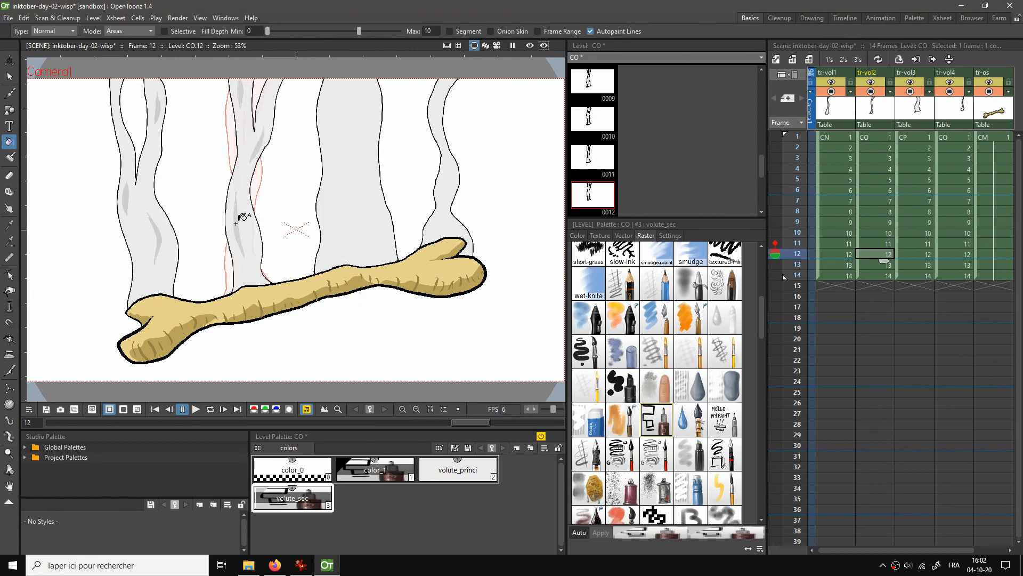
{"action": "key", "text": "period"}
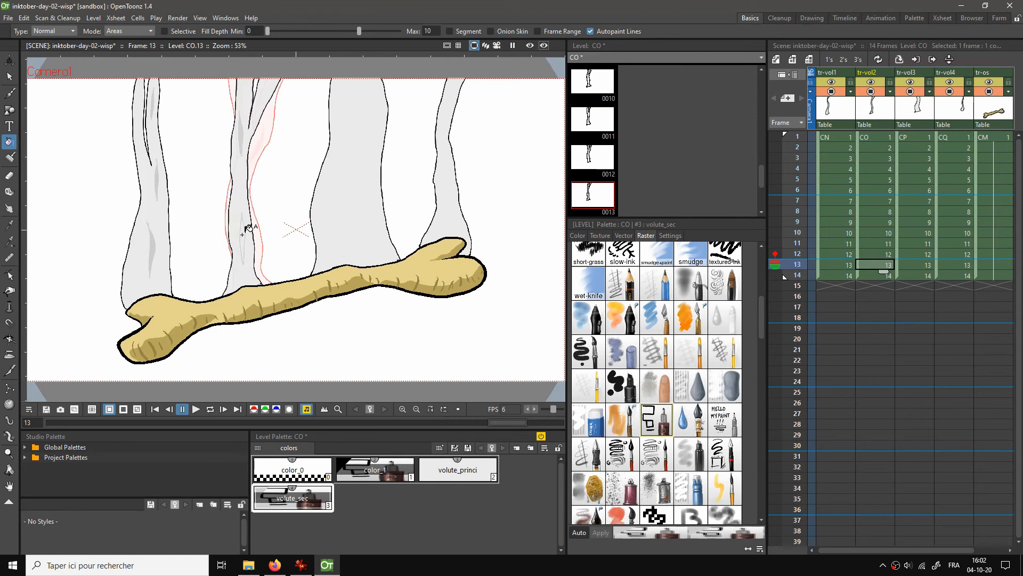
{"action": "key", "text": "period"}
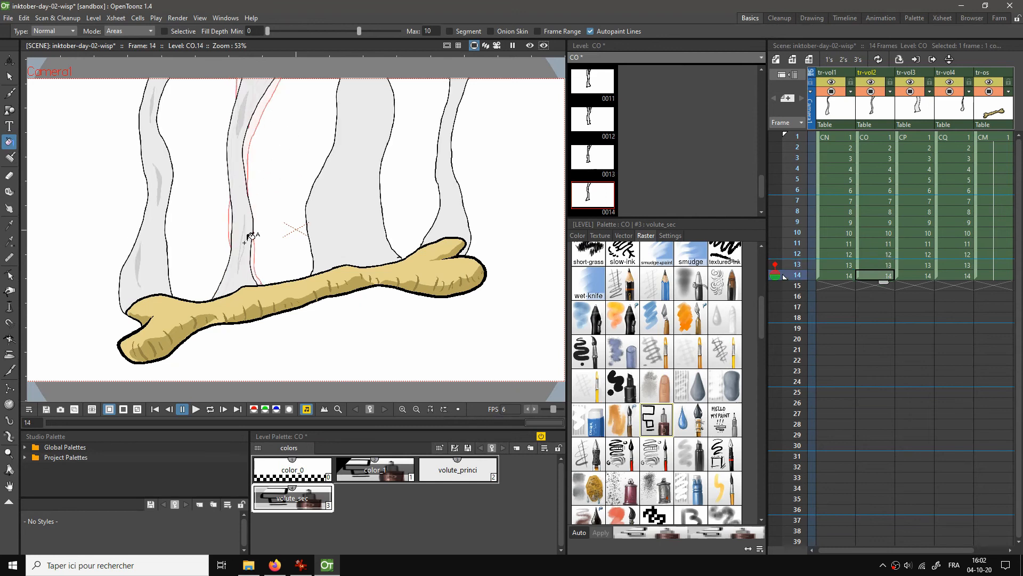
{"action": "key", "text": "period"}
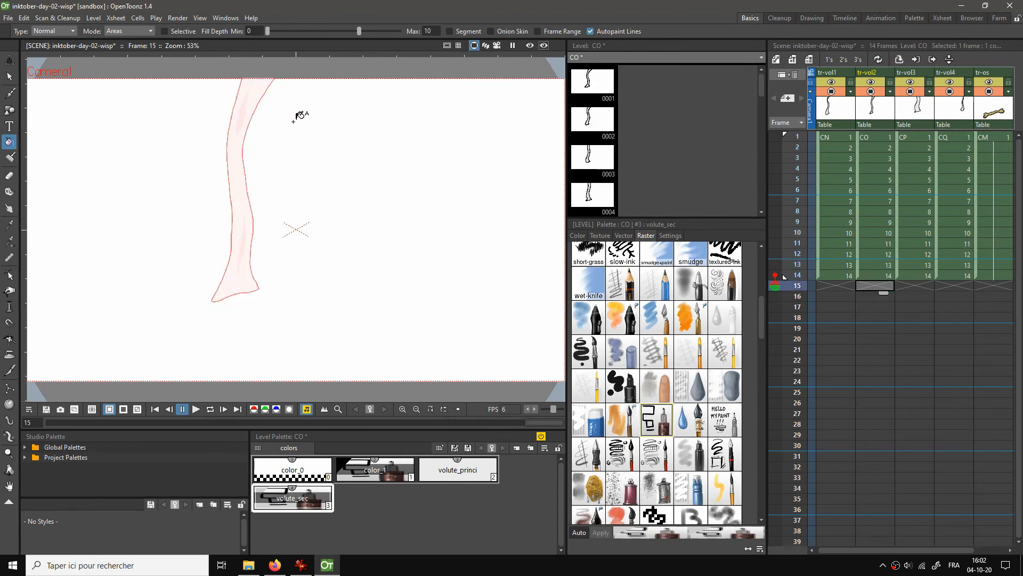
Play back the animation to check the tr-vol2 shading, return to frame 1 and save the scene
{"action": "key", "text": "p"}
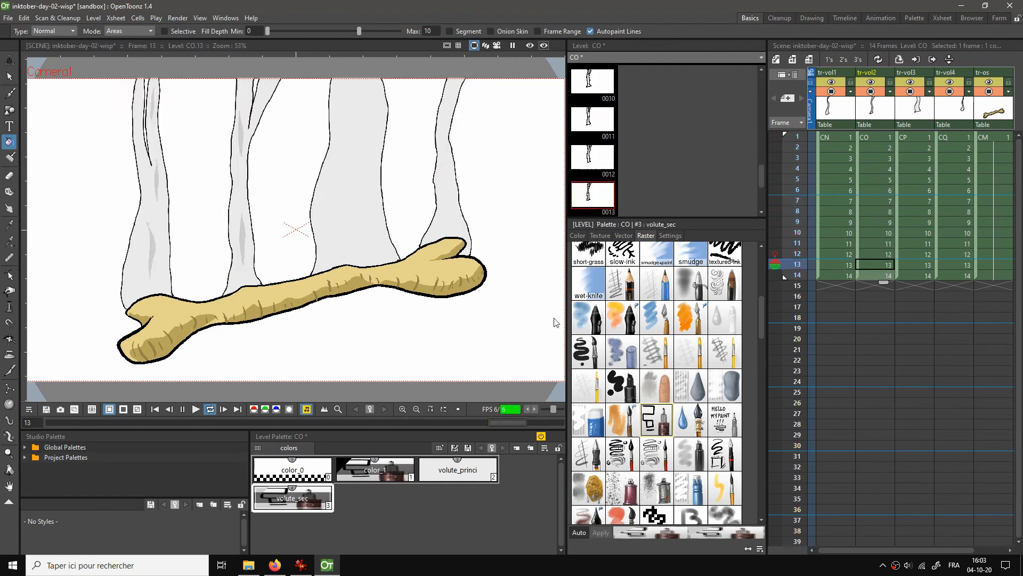
{"action": "left_click", "coordinate": [183, 409]}
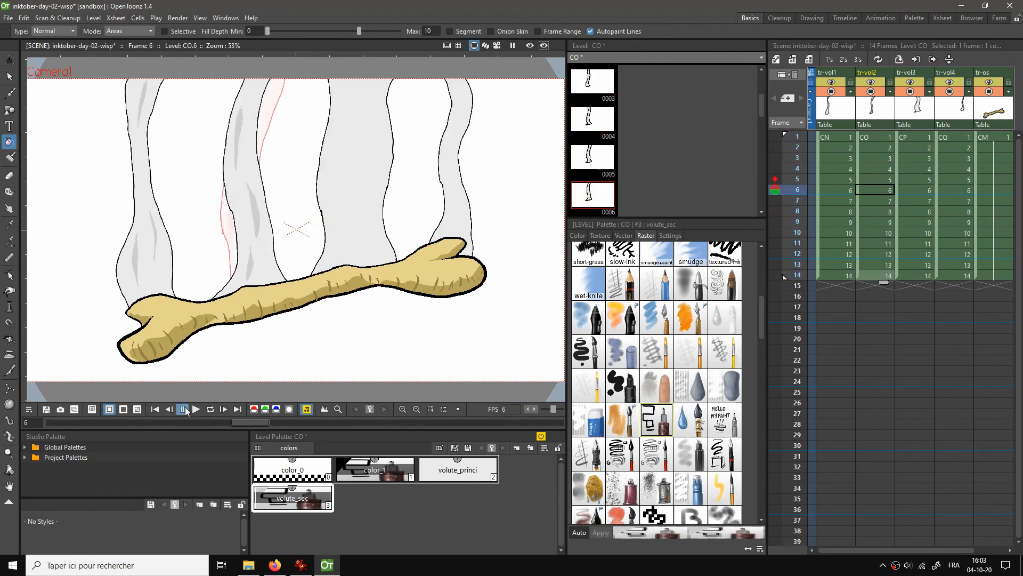
{"action": "left_click", "coordinate": [156, 410]}
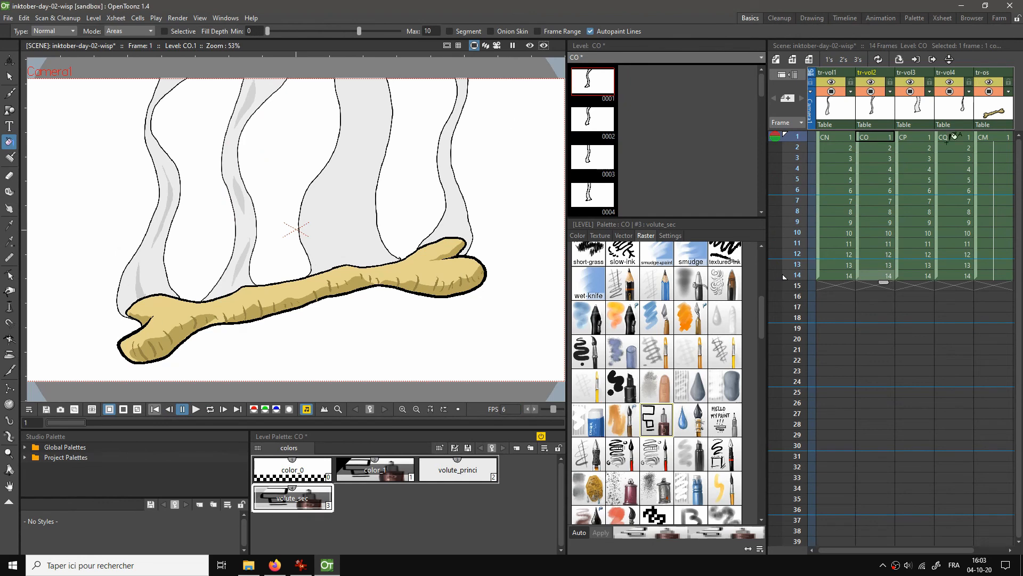
{"action": "key", "text": "ctrl+s"}
Insert a column before tr-os, create a Toonz raster level named CR in it and rename the column tr-sec
{"action": "left_click", "coordinate": [984, 73]}
{"action": "right_click", "coordinate": [983, 73]}
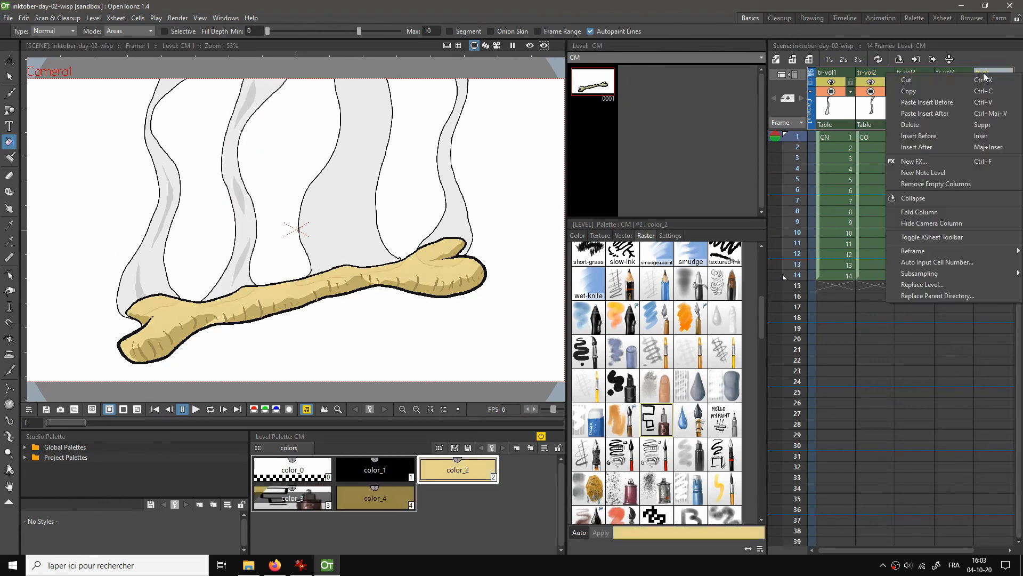
{"action": "left_click", "coordinate": [920, 134]}
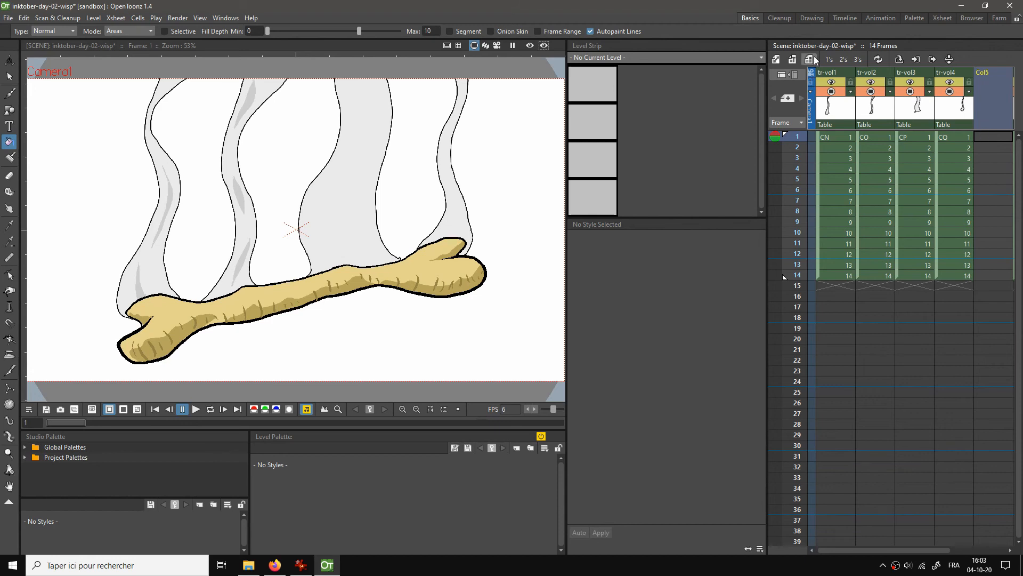
{"action": "left_click", "coordinate": [794, 58]}
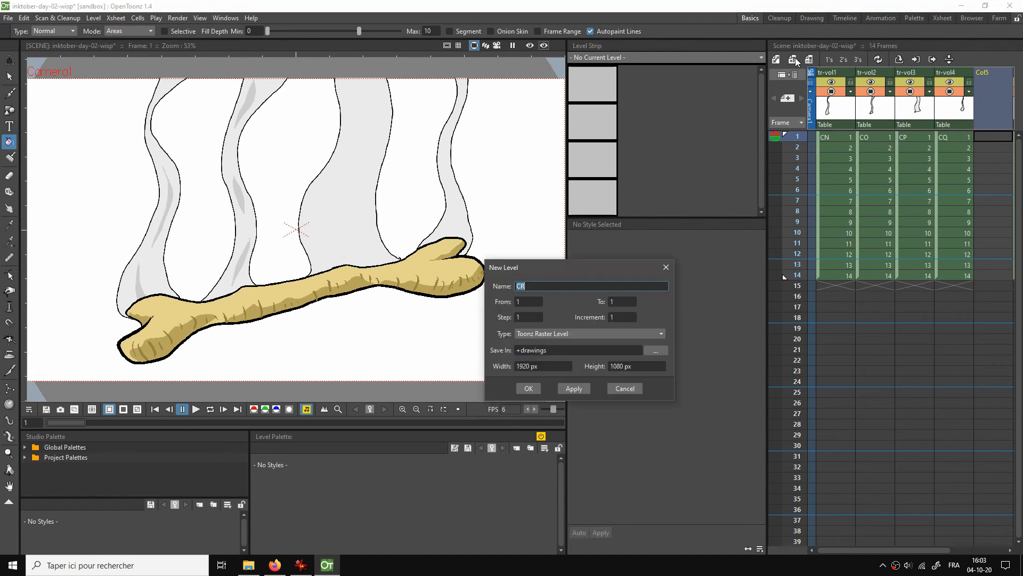
{"action": "left_click", "coordinate": [529, 388]}
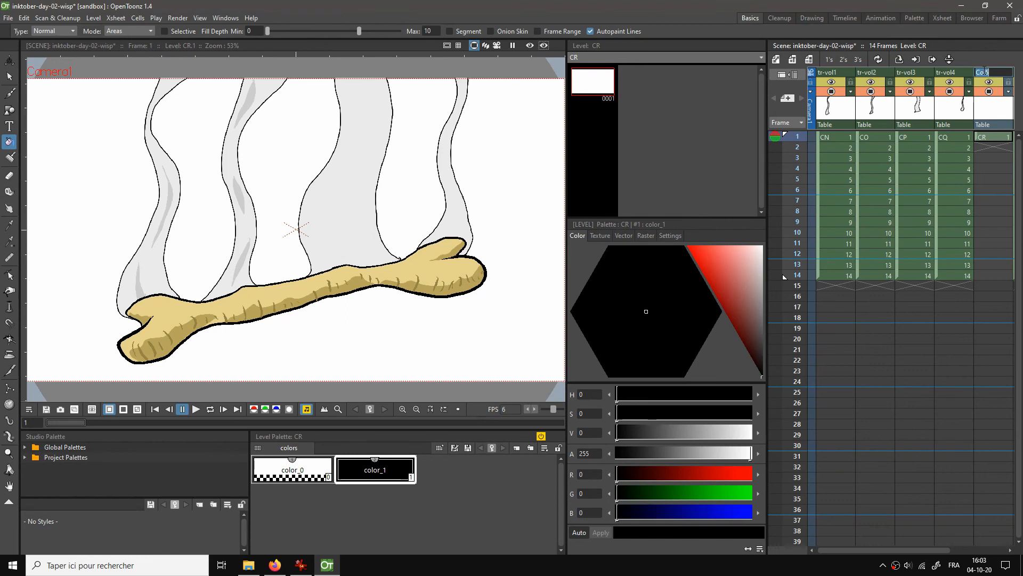
{"action": "type", "text": "tr-sec"}
{"action": "key", "text": "Return"}
Copy the volute_sec style from the tr-vol4 level's palette and paste it into the tr-sec level's palette
{"action": "left_click", "coordinate": [951, 138]}
{"action": "left_click", "coordinate": [301, 499]}
{"action": "right_click", "coordinate": [301, 499]}
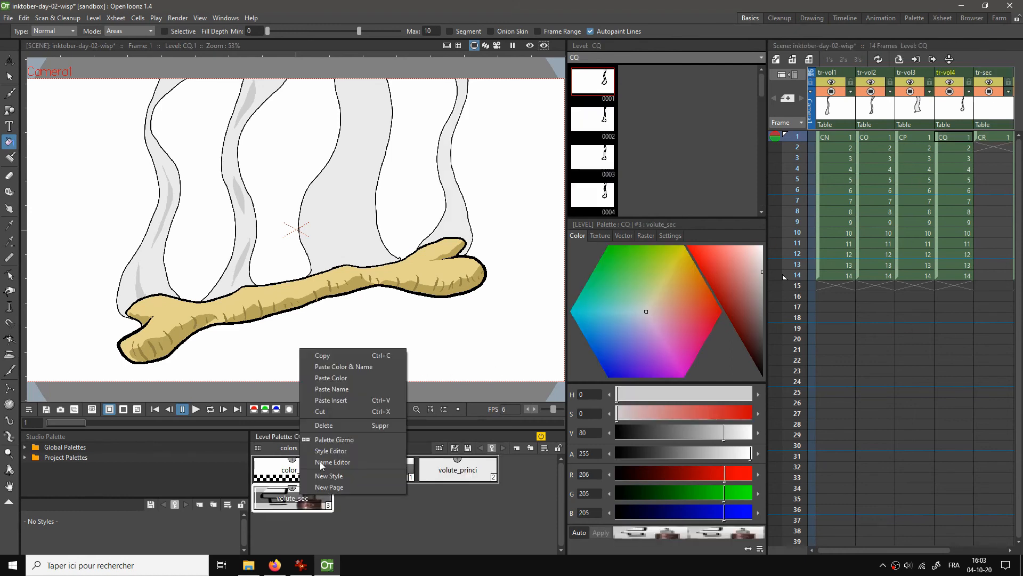
{"action": "left_click", "coordinate": [330, 367]}
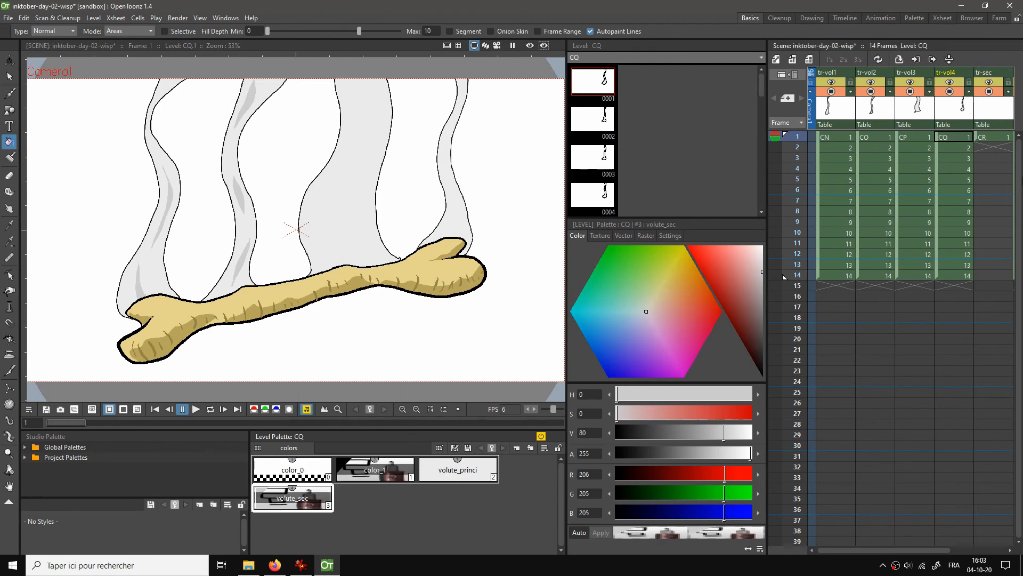
{"action": "left_click", "coordinate": [993, 137]}
{"action": "right_click", "coordinate": [444, 456]}
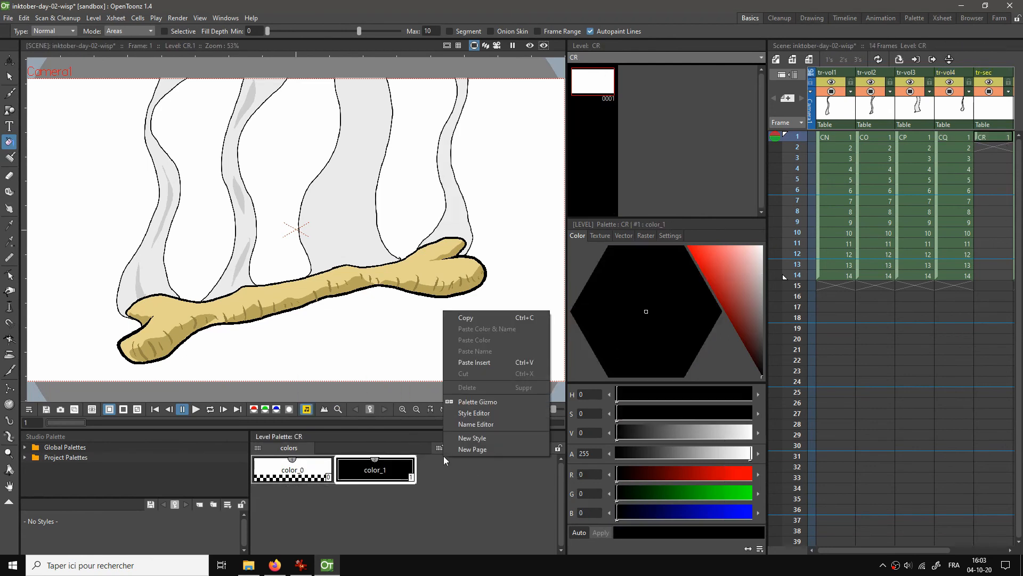
{"action": "left_click", "coordinate": [487, 363]}
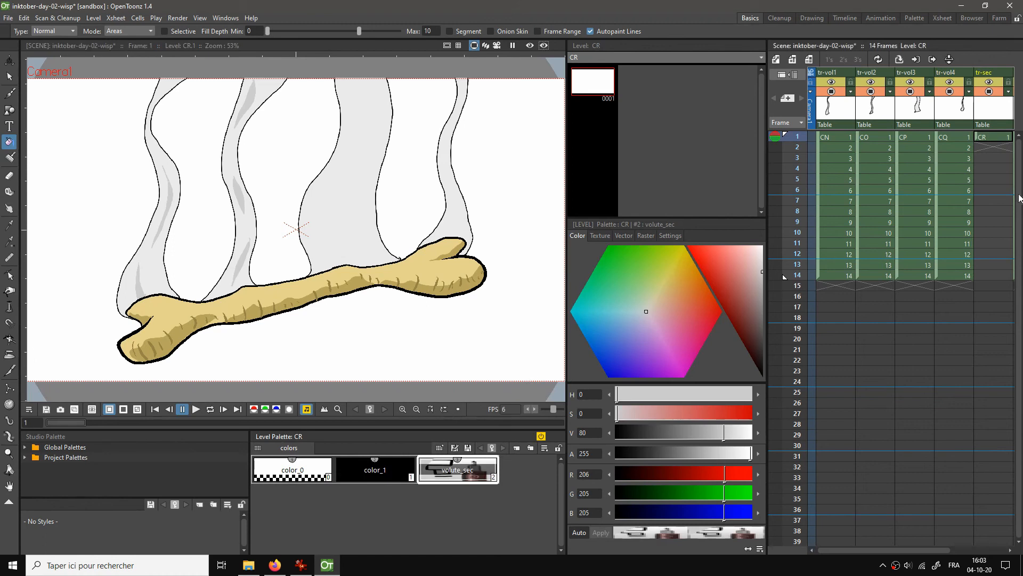
Draw the shadow outlines of the tr-vol3 and tr-vol4 wisps on frame 1 of tr-sec with the volute_sec style
{"action": "left_click", "coordinate": [989, 138]}
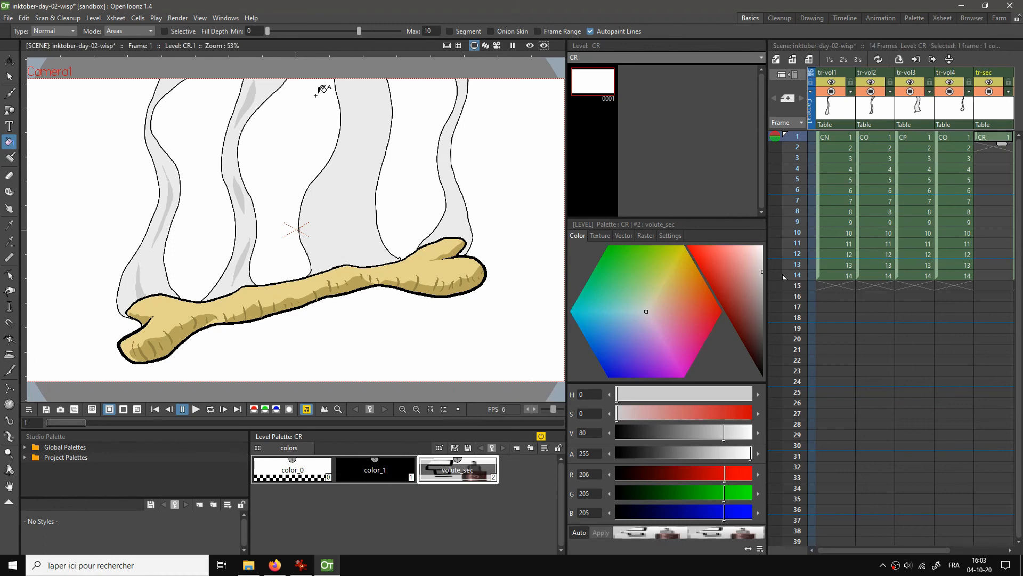
{"action": "key", "text": "b"}
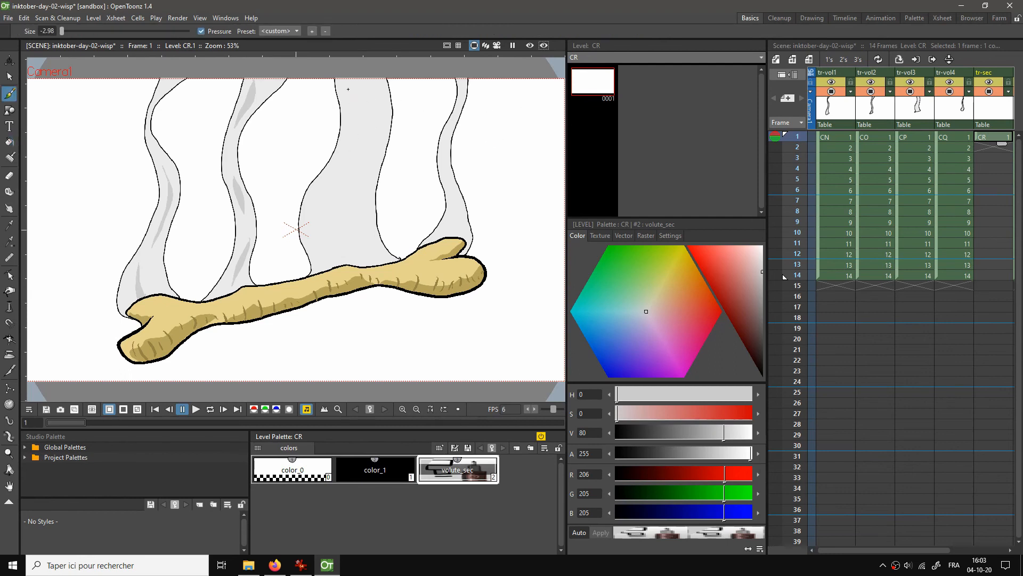
{"action": "mouse_move", "coordinate": [349, 89]}
{"action": "left_mouse_down"}
{"action": "mouse_move", "coordinate": [350, 140]}
{"action": "mouse_move", "coordinate": [351, 93]}
{"action": "mouse_move", "coordinate": [317, 245]}
{"action": "left_mouse_up"}
{"action": "left_click_drag", "start_coordinate": [453, 223], "coordinate": [450, 185]}
Draw the tr-vol3 and tr-vol4 wisps' shadow outlines on frames 2 and 3 of tr-sec with the volute_sec style
{"action": "key", "text": "period"}
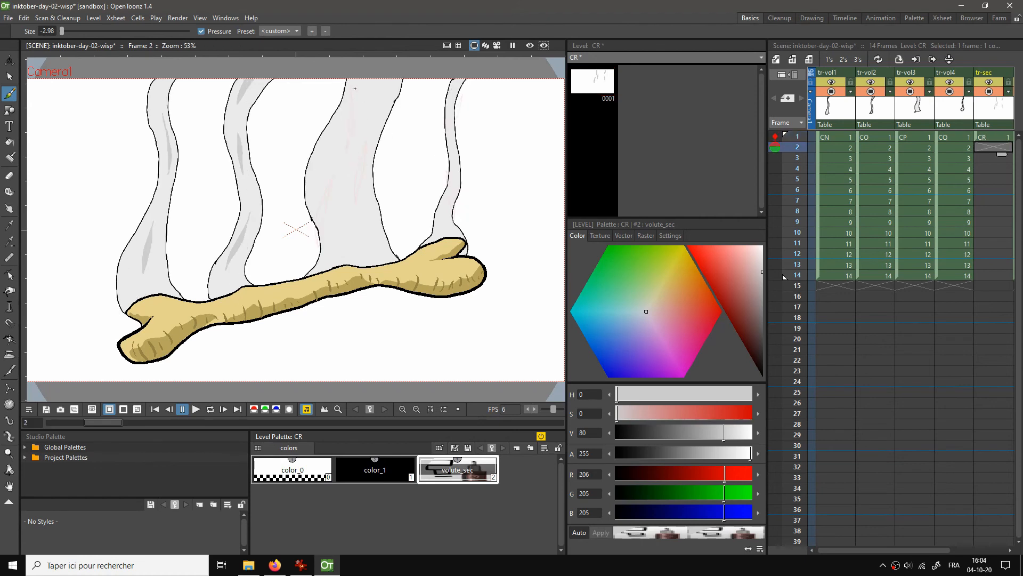
{"action": "left_click_drag", "start_coordinate": [339, 144], "coordinate": [353, 108]}
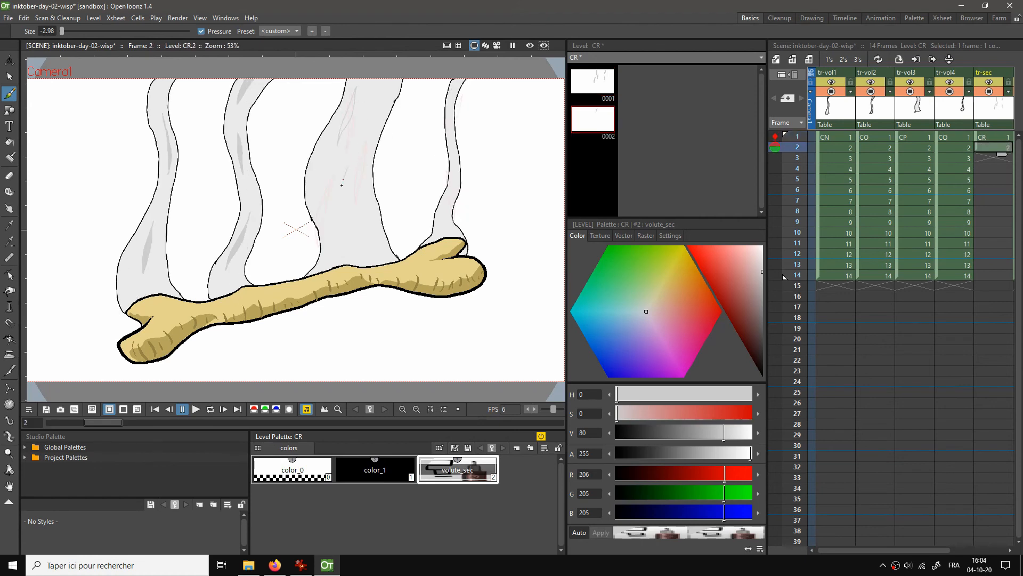
{"action": "left_click_drag", "start_coordinate": [348, 182], "coordinate": [347, 169]}
{"action": "left_click_drag", "start_coordinate": [337, 241], "coordinate": [331, 219]}
{"action": "key", "text": "period"}
{"action": "mouse_move", "coordinate": [345, 86]}
{"action": "left_mouse_down"}
{"action": "mouse_move", "coordinate": [343, 142]}
{"action": "mouse_move", "coordinate": [343, 94]}
{"action": "left_mouse_up"}
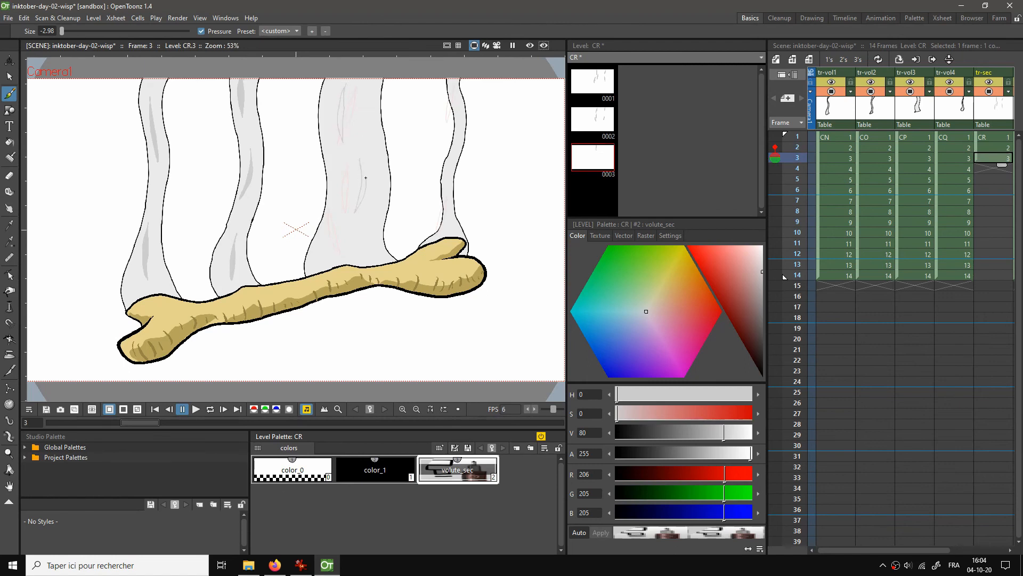
{"action": "left_click_drag", "start_coordinate": [366, 177], "coordinate": [363, 161]}
{"action": "left_click_drag", "start_coordinate": [446, 182], "coordinate": [445, 217]}
Outline the shadows of the tr-vol3 and tr-vol4 wisps on frames 4 and 5 of tr-sec
{"action": "key", "text": "."}
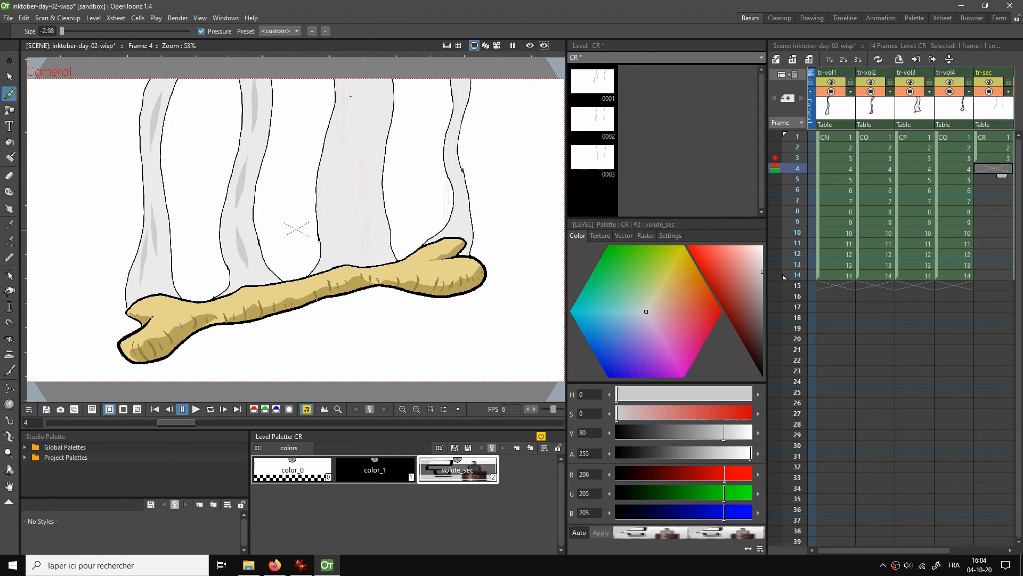
{"action": "mouse_move", "coordinate": [351, 97]}
{"action": "left_mouse_down"}
{"action": "mouse_move", "coordinate": [334, 168]}
{"action": "mouse_move", "coordinate": [335, 237]}
{"action": "left_mouse_up"}
{"action": "left_click_drag", "start_coordinate": [371, 204], "coordinate": [370, 222]}
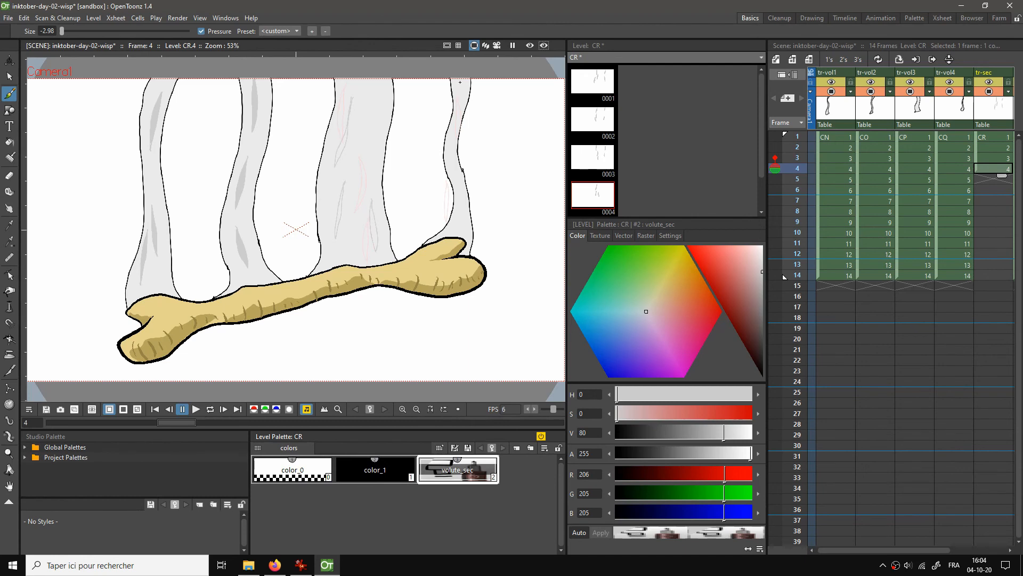
{"action": "left_click_drag", "start_coordinate": [460, 82], "coordinate": [463, 76]}
{"action": "key", "text": "Down"}
{"action": "left_click_drag", "start_coordinate": [324, 116], "coordinate": [331, 135]}
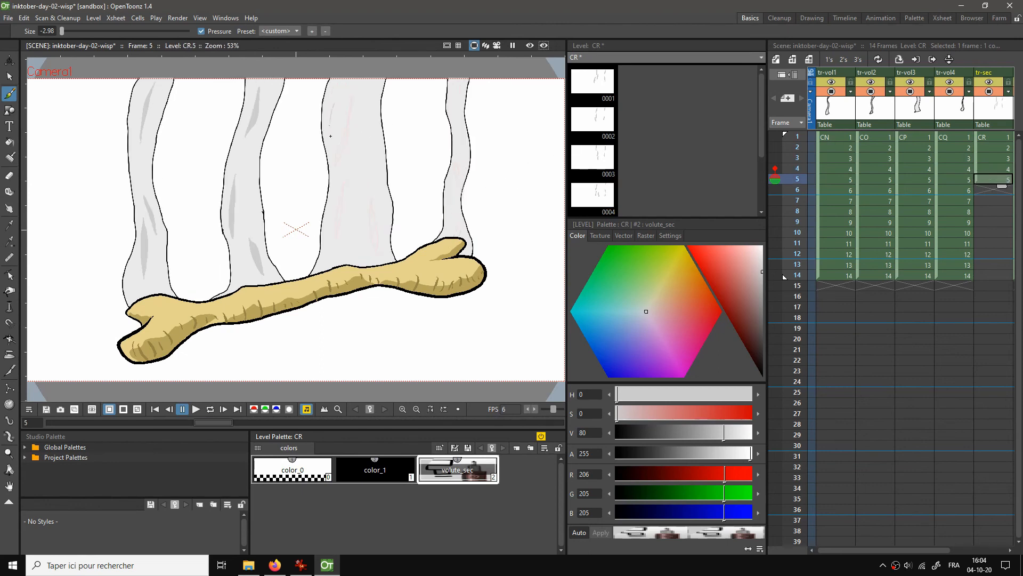
{"action": "left_click_drag", "start_coordinate": [370, 89], "coordinate": [363, 109]}
{"action": "left_click_drag", "start_coordinate": [351, 243], "coordinate": [352, 233]}
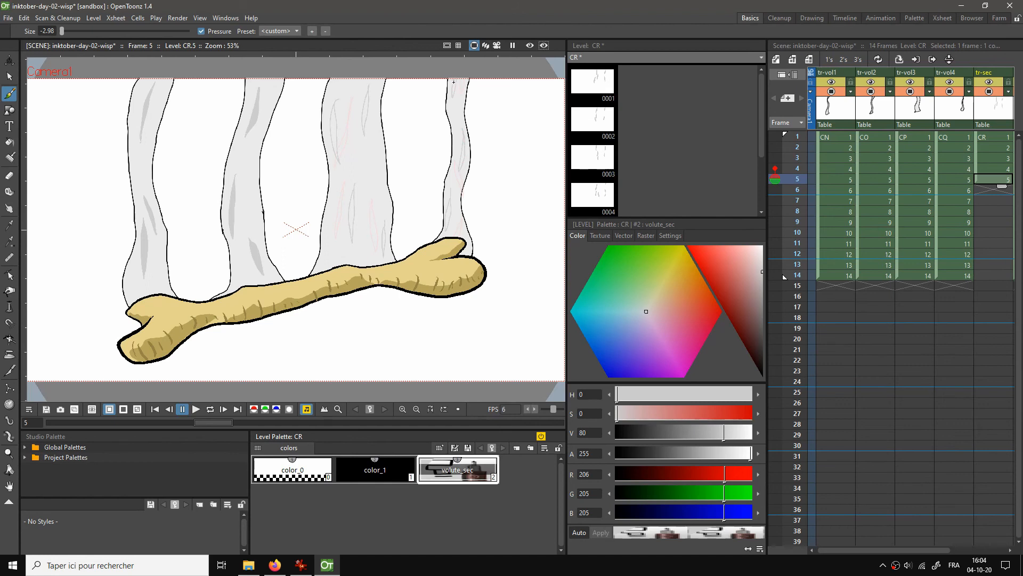
Outline the shadows of the tr-vol3 and tr-vol4 wisps on frame 6 of tr-sec
{"action": "key", "text": "period"}
{"action": "left_click_drag", "start_coordinate": [341, 115], "coordinate": [327, 170]}
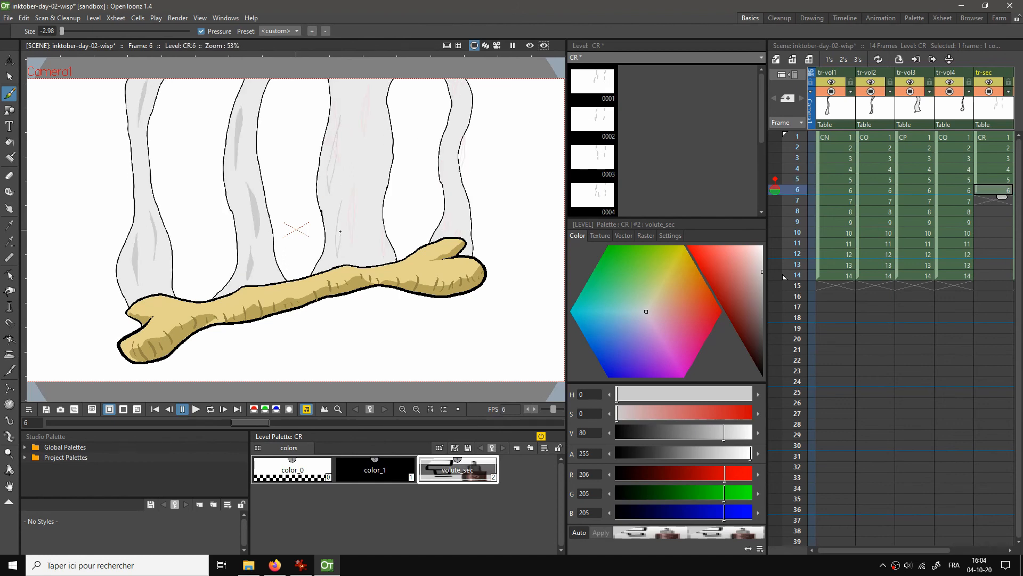
{"action": "left_click_drag", "start_coordinate": [340, 231], "coordinate": [342, 212]}
{"action": "left_click_drag", "start_coordinate": [374, 91], "coordinate": [379, 86]}
{"action": "key", "text": "Down"}
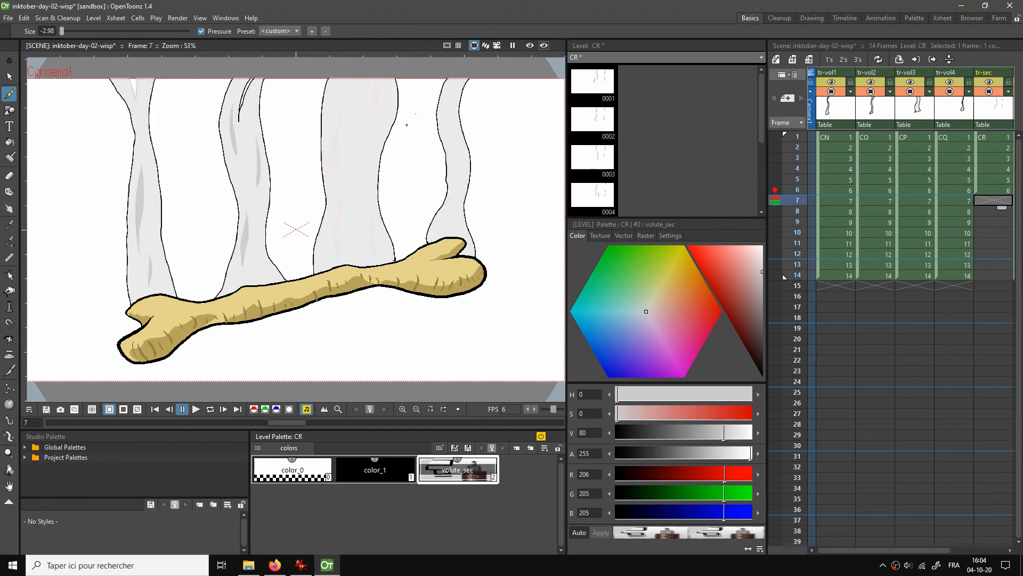
{"action": "key", "text": "Up"}
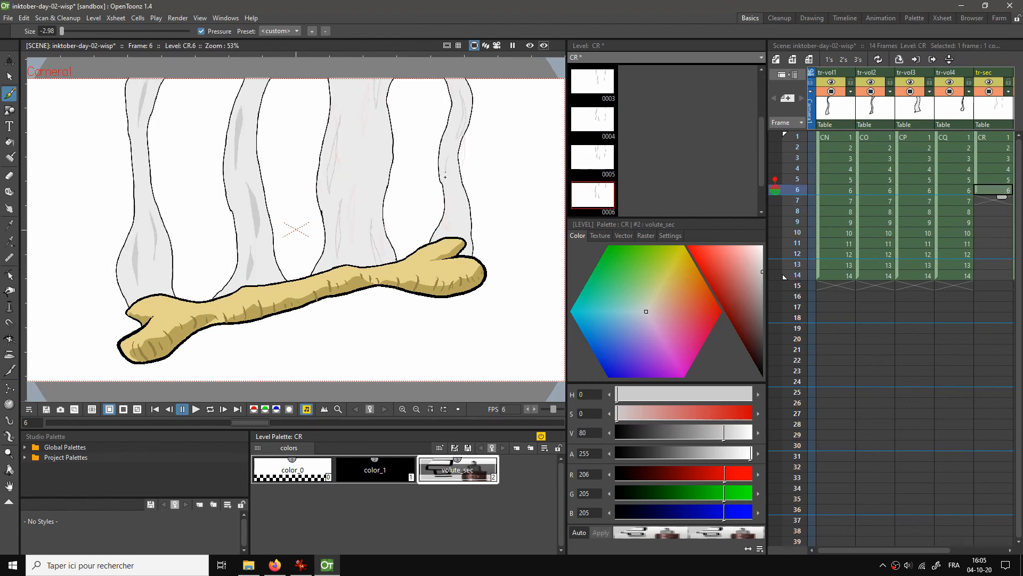
{"action": "left_click_drag", "start_coordinate": [452, 190], "coordinate": [448, 161]}
Outline the shadows of the tr-vol3 and tr-vol4 wisps on frames 7 and 8 of tr-sec
{"action": "key", "text": "Down"}
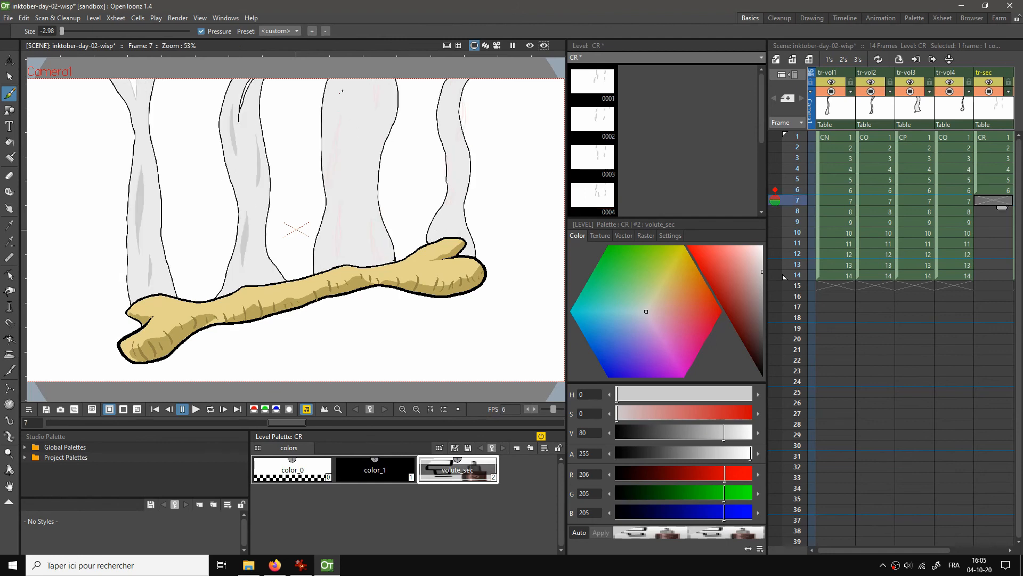
{"action": "mouse_move", "coordinate": [342, 91]}
{"action": "left_mouse_down"}
{"action": "mouse_move", "coordinate": [332, 157]}
{"action": "mouse_move", "coordinate": [339, 96]}
{"action": "mouse_move", "coordinate": [359, 164]}
{"action": "left_mouse_up"}
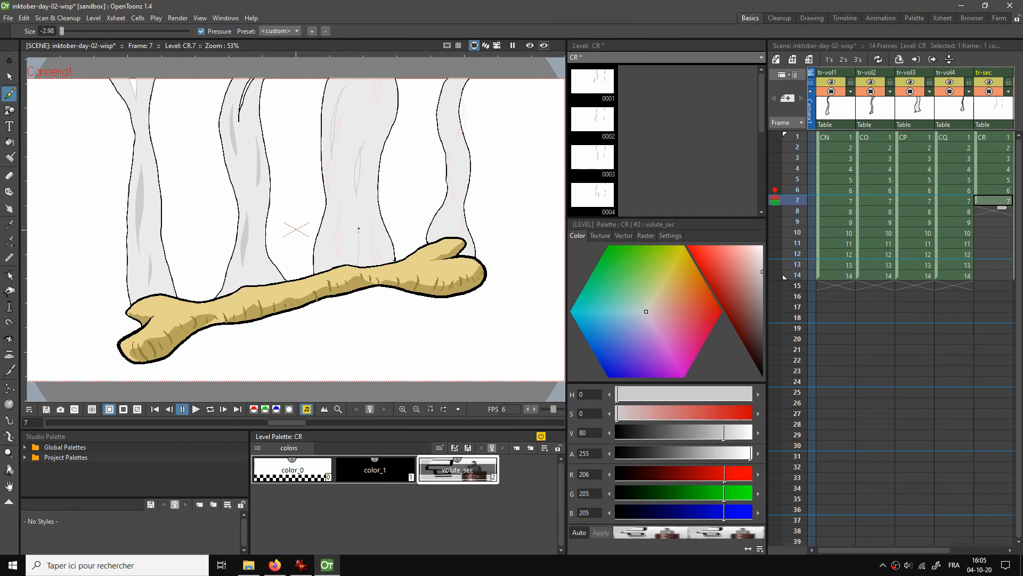
{"action": "left_click_drag", "start_coordinate": [358, 229], "coordinate": [364, 251]}
{"action": "left_click_drag", "start_coordinate": [440, 115], "coordinate": [447, 98]}
{"action": "key", "text": "period"}
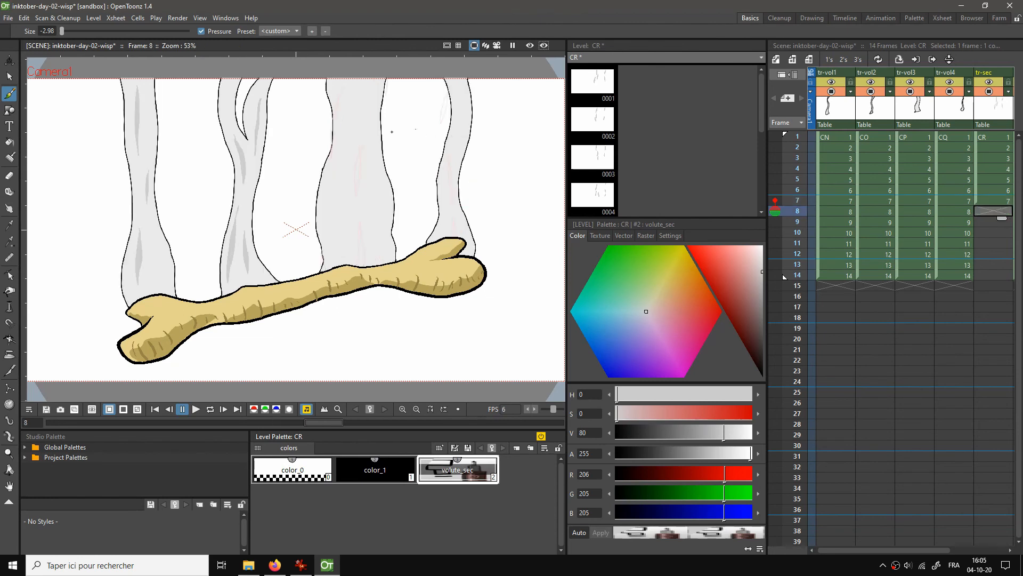
{"action": "mouse_move", "coordinate": [334, 180]}
{"action": "left_mouse_down"}
{"action": "mouse_move", "coordinate": [331, 224]}
{"action": "mouse_move", "coordinate": [334, 181]}
{"action": "left_mouse_up"}
{"action": "mouse_move", "coordinate": [353, 89]}
{"action": "left_mouse_down"}
{"action": "mouse_move", "coordinate": [356, 126]}
{"action": "mouse_move", "coordinate": [354, 89]}
{"action": "left_mouse_up"}
{"action": "mouse_move", "coordinate": [378, 181]}
{"action": "left_mouse_down"}
{"action": "mouse_move", "coordinate": [377, 227]}
{"action": "mouse_move", "coordinate": [381, 217]}
{"action": "left_mouse_up"}
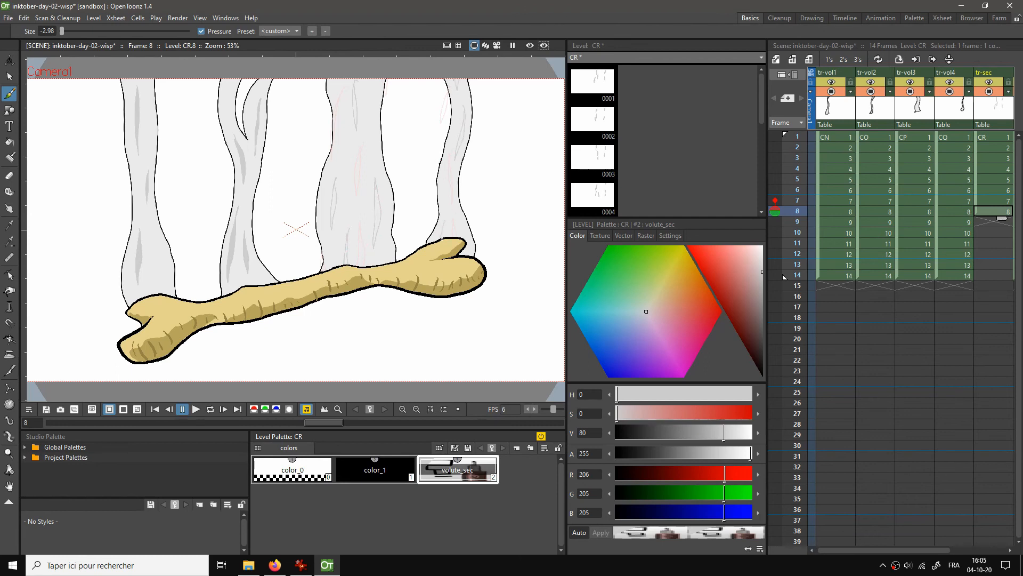
Outline the shadows of the tr-vol3 and tr-vol4 wisps on frame 9 of tr-sec
{"action": "key", "text": "."}
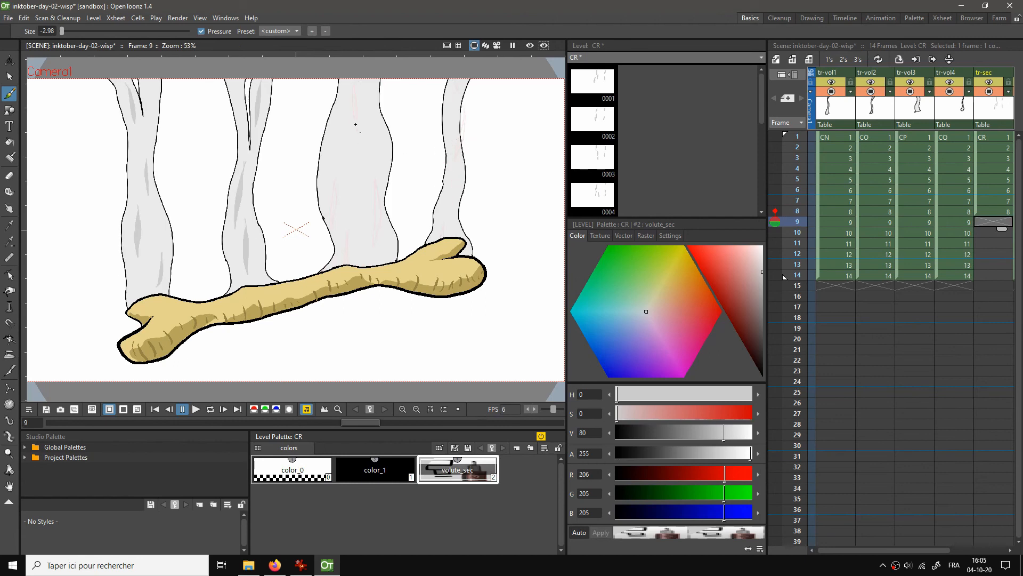
{"action": "left_click_drag", "start_coordinate": [356, 124], "coordinate": [340, 139]}
{"action": "left_click_drag", "start_coordinate": [362, 179], "coordinate": [360, 234]}
{"action": "left_click_drag", "start_coordinate": [364, 191], "coordinate": [368, 166]}
{"action": "left_click_drag", "start_coordinate": [372, 98], "coordinate": [371, 74]}
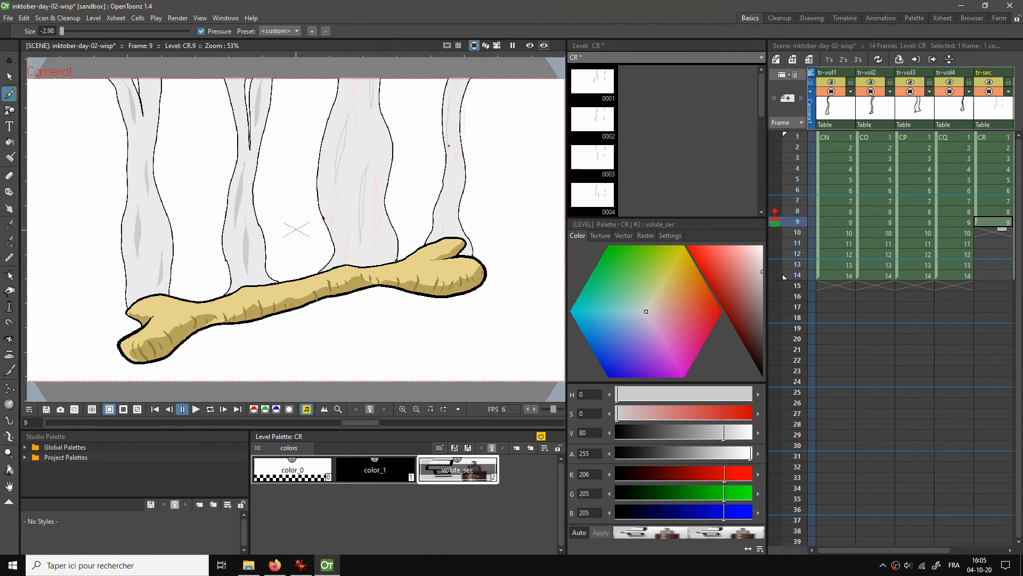
{"action": "left_click_drag", "start_coordinate": [450, 128], "coordinate": [449, 110]}
Outline the shadows of the tr-vol3 and tr-vol4 wisps on frame 10 of tr-sec
{"action": "key", "text": "Down"}
{"action": "left_click_drag", "start_coordinate": [338, 194], "coordinate": [345, 231]}
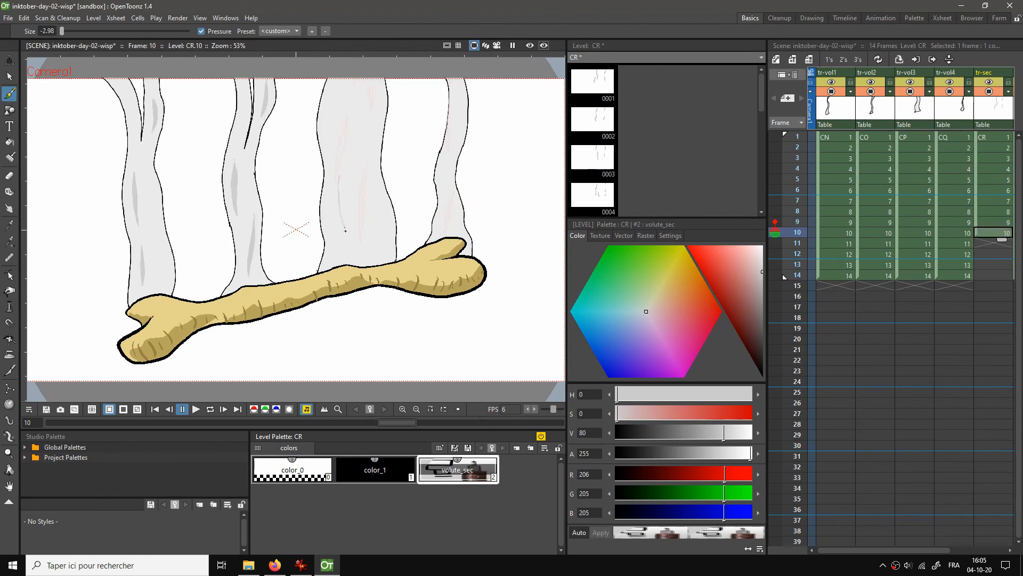
{"action": "left_click_drag", "start_coordinate": [360, 99], "coordinate": [364, 138]}
{"action": "left_click_drag", "start_coordinate": [458, 131], "coordinate": [460, 94]}
{"action": "left_click_drag", "start_coordinate": [449, 213], "coordinate": [454, 235]}
Outline the shadows of the tr-vol3 and tr-vol4 wisps on frames 11 and 12 of tr-sec
{"action": "key", "text": "period"}
{"action": "mouse_move", "coordinate": [334, 111]}
{"action": "left_mouse_down"}
{"action": "mouse_move", "coordinate": [333, 181]}
{"action": "mouse_move", "coordinate": [339, 112]}
{"action": "mouse_move", "coordinate": [371, 197]}
{"action": "left_mouse_up"}
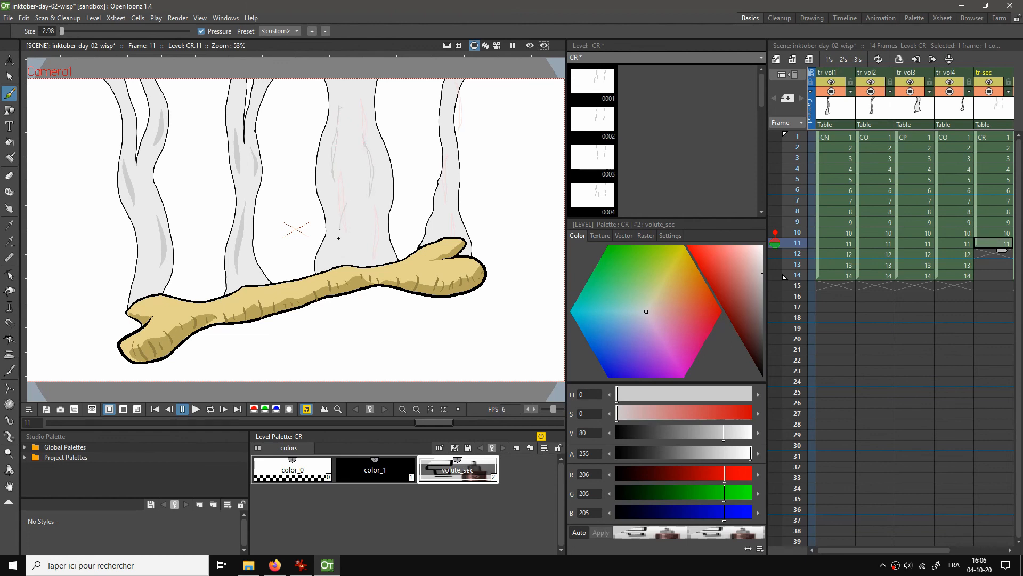
{"action": "left_click_drag", "start_coordinate": [339, 238], "coordinate": [348, 213]}
{"action": "left_click_drag", "start_coordinate": [442, 201], "coordinate": [432, 232]}
{"action": "left_click_drag", "start_coordinate": [445, 94], "coordinate": [456, 73]}
{"action": "key", "text": "Down"}
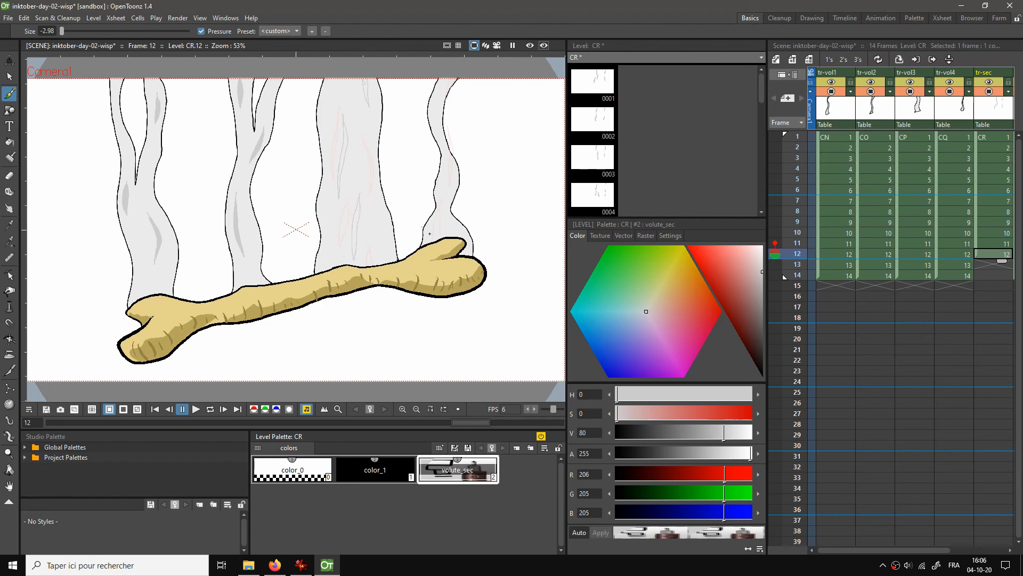
{"action": "left_click_drag", "start_coordinate": [435, 235], "coordinate": [437, 213]}
Outline the shadows of the tr-vol3 and tr-vol4 wisps on frames 13 and 14 of tr-sec
{"action": "key", "text": "period"}
{"action": "left_click_drag", "start_coordinate": [352, 90], "coordinate": [355, 164]}
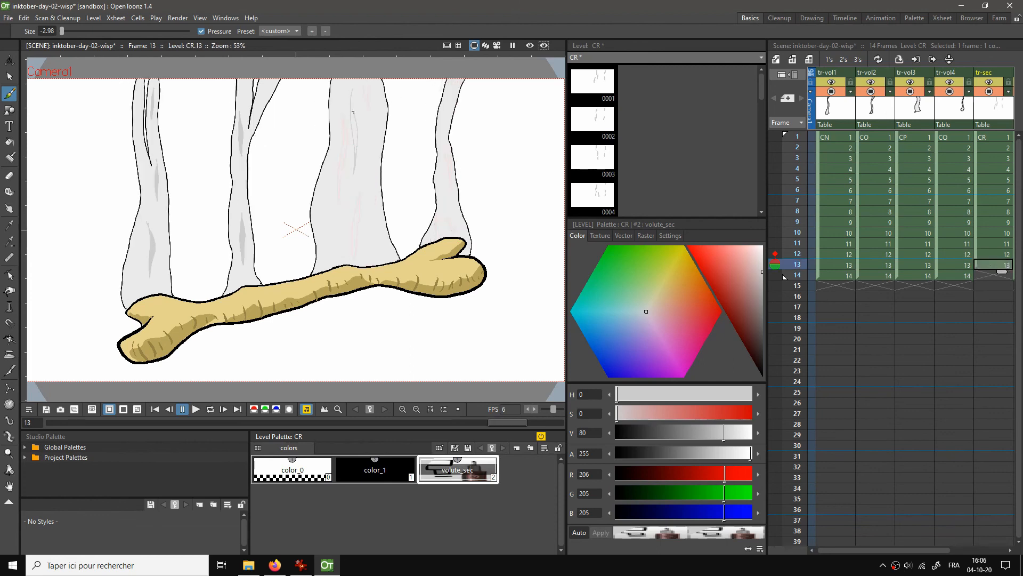
{"action": "mouse_move", "coordinate": [368, 205]}
{"action": "left_mouse_down"}
{"action": "mouse_move", "coordinate": [370, 228]}
{"action": "mouse_move", "coordinate": [374, 159]}
{"action": "mouse_move", "coordinate": [330, 209]}
{"action": "mouse_move", "coordinate": [331, 254]}
{"action": "left_mouse_up"}
{"action": "left_click_drag", "start_coordinate": [374, 91], "coordinate": [375, 77]}
{"action": "left_click_drag", "start_coordinate": [450, 93], "coordinate": [457, 81]}
{"action": "mouse_move", "coordinate": [441, 200]}
{"action": "left_mouse_down"}
{"action": "mouse_move", "coordinate": [444, 215]}
{"action": "mouse_move", "coordinate": [441, 180]}
{"action": "left_mouse_up"}
{"action": "key", "text": "Down"}
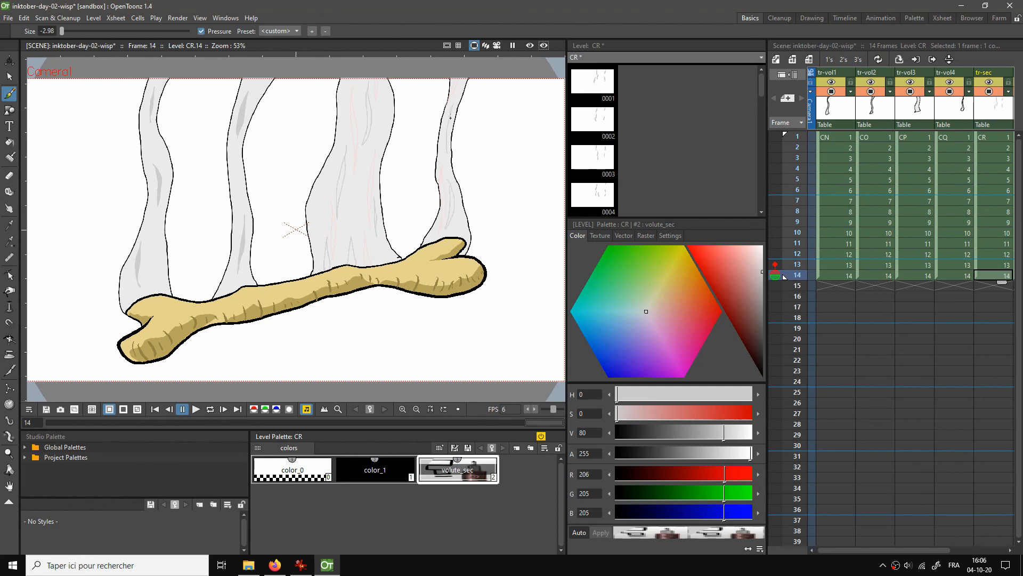
Set the Fill tool's type to Rectangular and fill all shadow outlines on frame 1 of tr-sec with volute_sec
{"action": "left_click", "coordinate": [984, 139]}
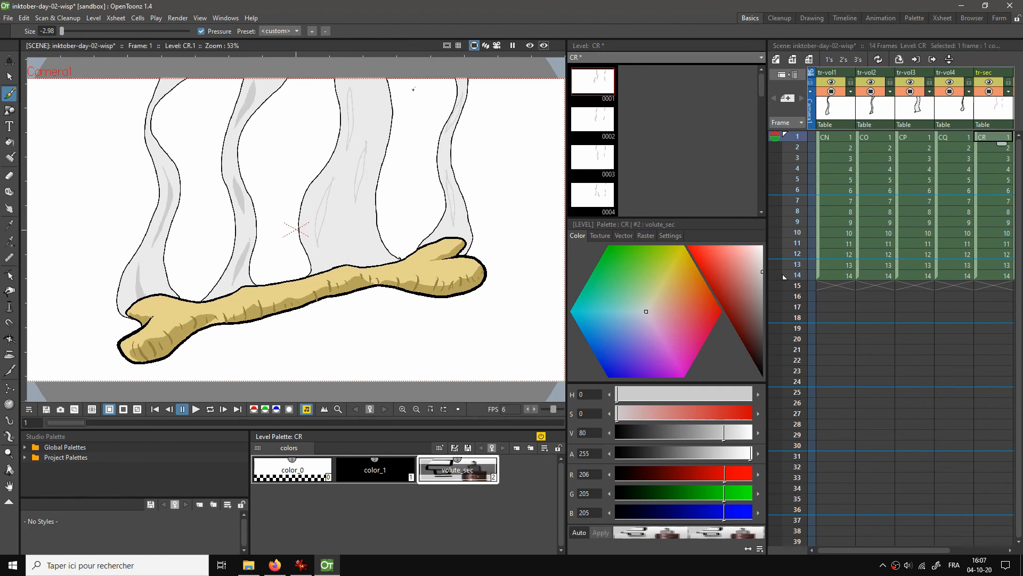
{"action": "key", "text": "space"}
{"action": "left_click_drag", "start_coordinate": [401, 123], "coordinate": [367, 129]}
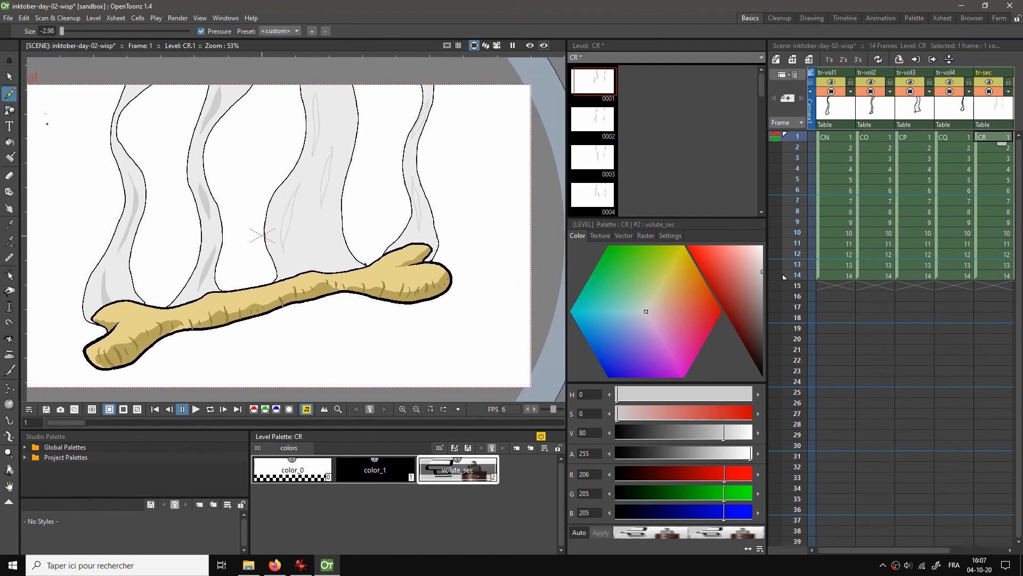
{"action": "left_click", "coordinate": [10, 142]}
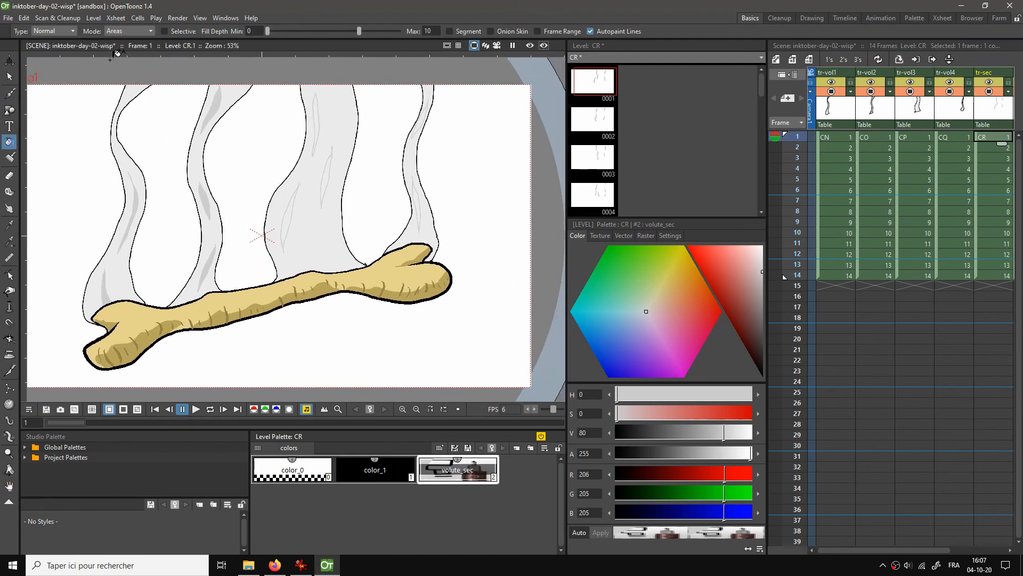
{"action": "left_click", "coordinate": [61, 31]}
{"action": "left_click", "coordinate": [56, 48]}
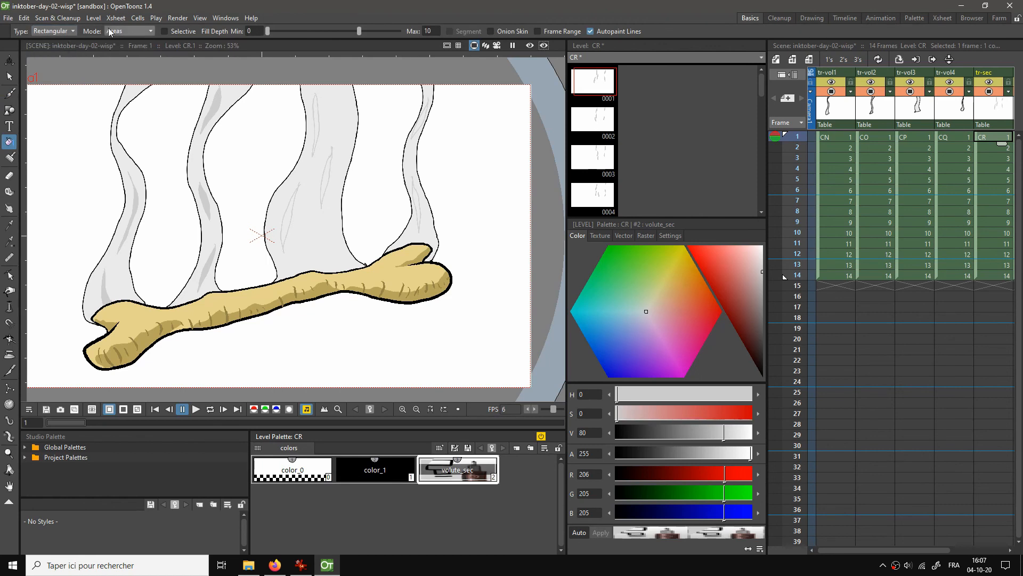
{"action": "mouse_move", "coordinate": [269, 69]}
{"action": "left_mouse_down"}
{"action": "mouse_move", "coordinate": [269, 113]}
{"action": "mouse_move", "coordinate": [376, 272]}
{"action": "mouse_move", "coordinate": [486, 308]}
{"action": "left_mouse_up"}
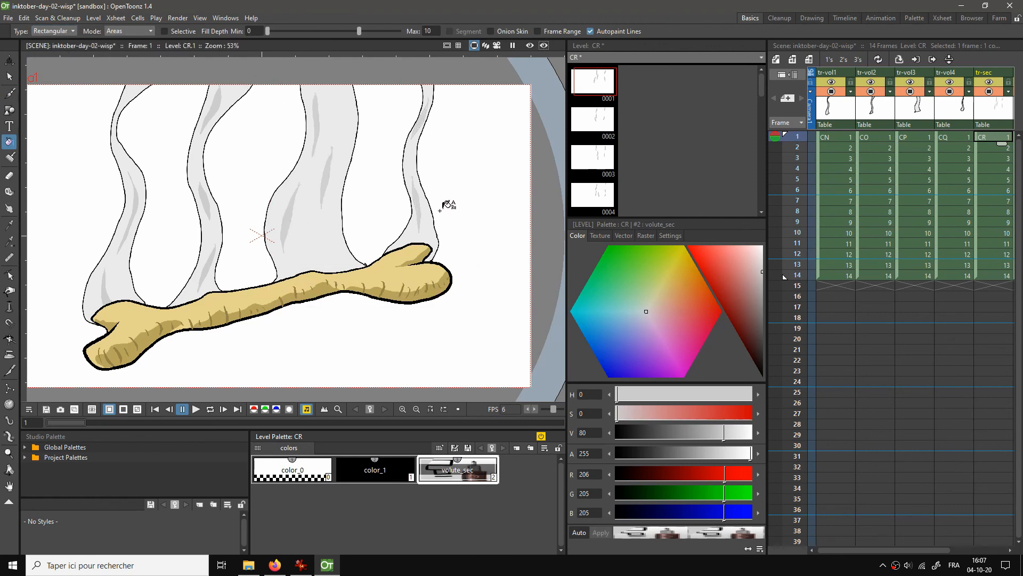
Fill the shadow outlines on frames 2 to 5 of tr-sec with rectangular fills around both wisps
{"action": "key", "text": "."}
{"action": "left_click_drag", "start_coordinate": [266, 68], "coordinate": [501, 303]}
{"action": "key", "text": "."}
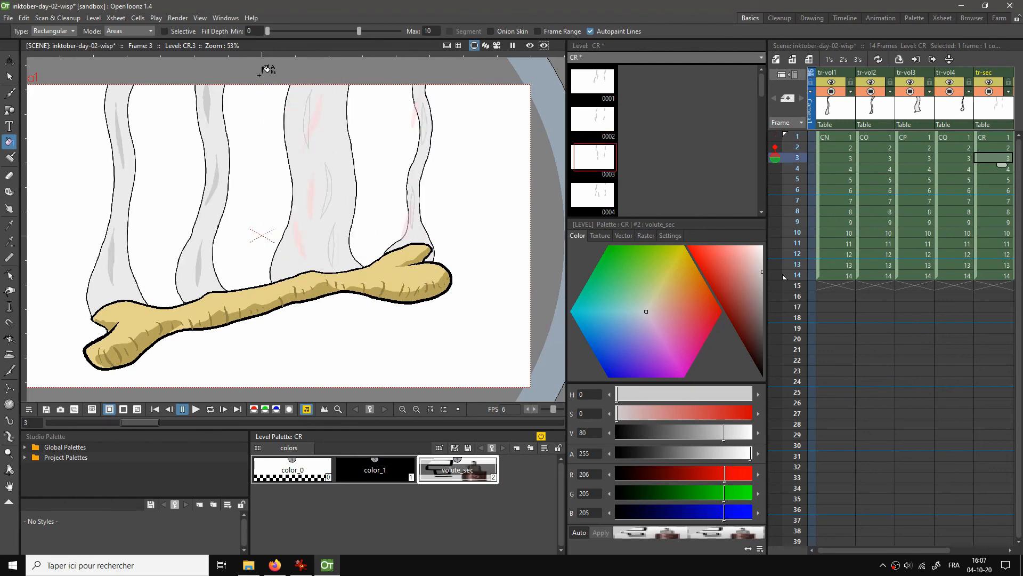
{"action": "left_click_drag", "start_coordinate": [260, 75], "coordinate": [488, 301]}
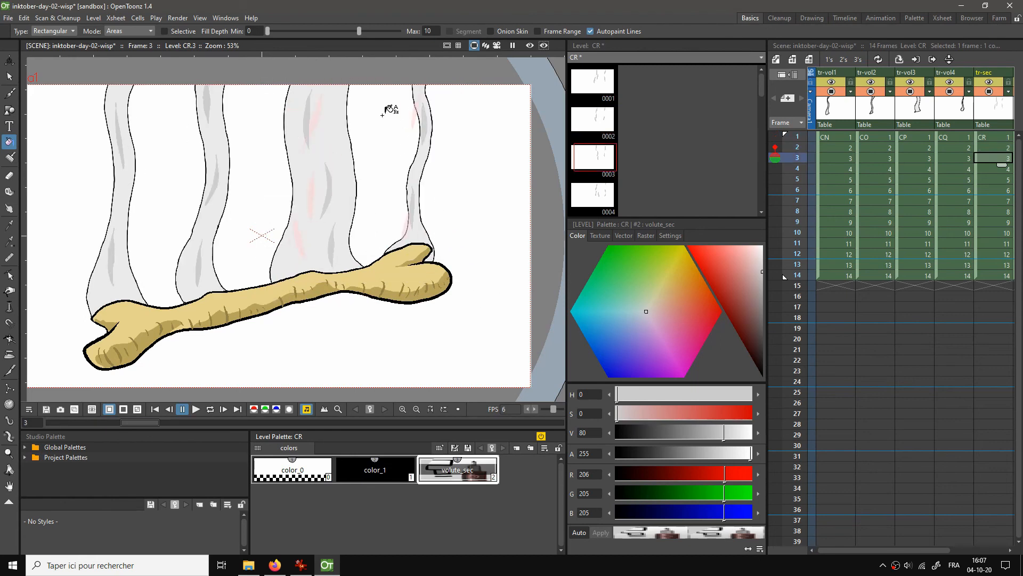
{"action": "key", "text": "."}
{"action": "left_click_drag", "start_coordinate": [277, 68], "coordinate": [486, 294]}
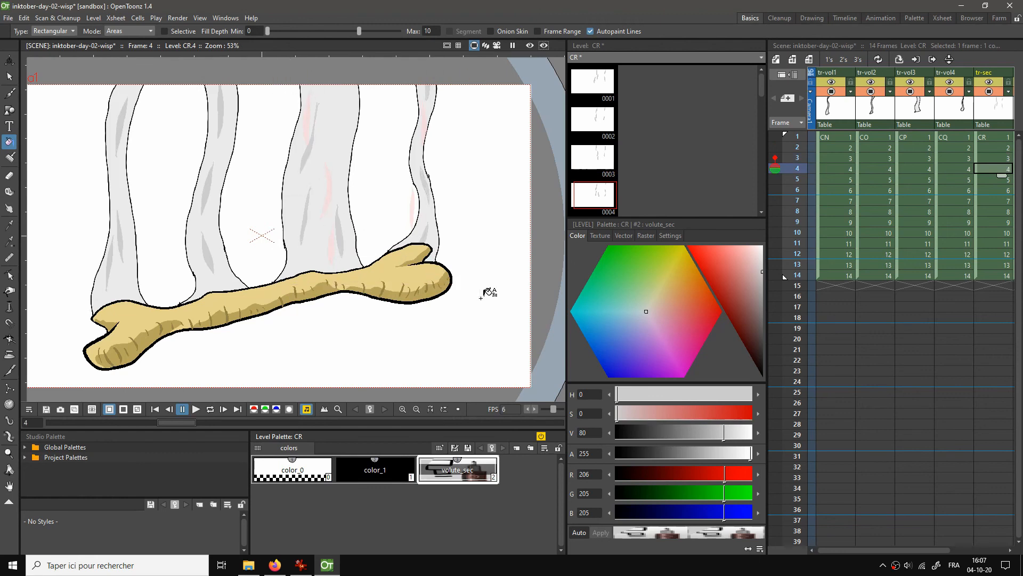
{"action": "key", "text": "."}
{"action": "left_click_drag", "start_coordinate": [275, 68], "coordinate": [481, 304]}
Fill the shadow outlines on frames 6 to 10 of tr-sec with rectangular fills around both wisps
{"action": "key", "text": "."}
{"action": "left_click_drag", "start_coordinate": [273, 67], "coordinate": [493, 291]}
{"action": "key", "text": "."}
{"action": "left_click_drag", "start_coordinate": [272, 100], "coordinate": [496, 314]}
{"action": "key", "text": "."}
{"action": "left_click_drag", "start_coordinate": [272, 65], "coordinate": [481, 293]}
{"action": "key", "text": "."}
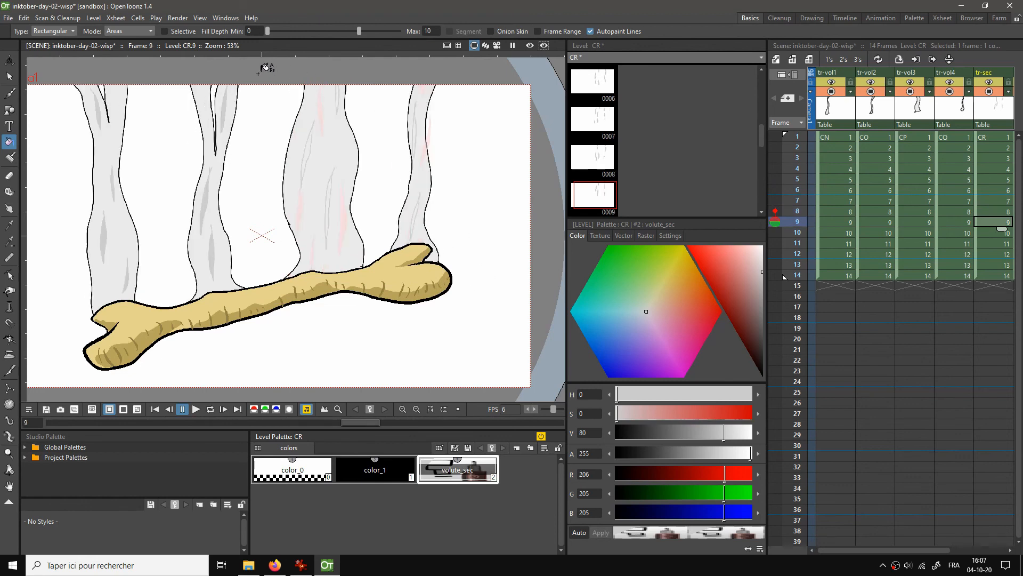
{"action": "left_click_drag", "start_coordinate": [258, 73], "coordinate": [478, 300]}
{"action": "key", "text": "."}
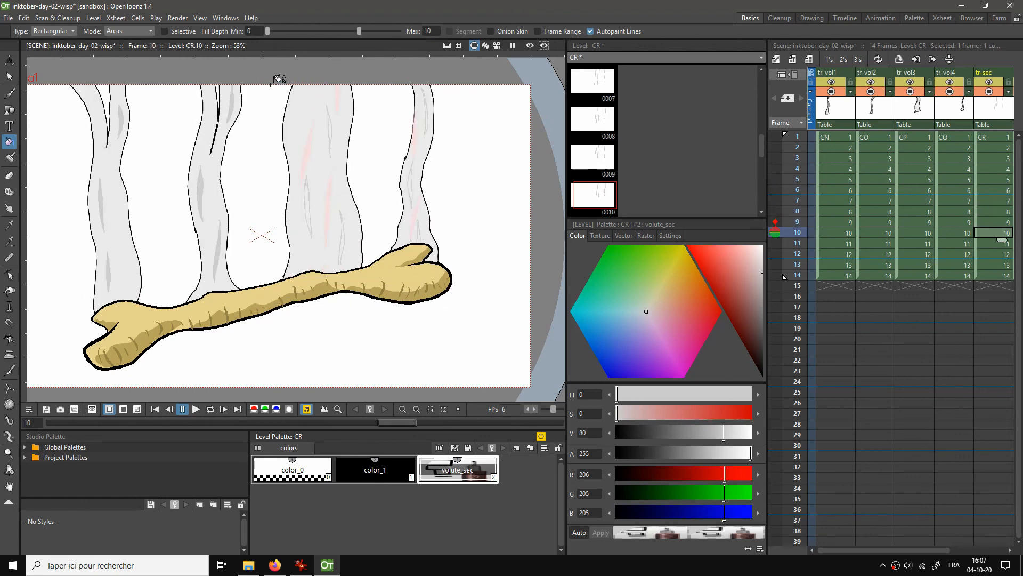
{"action": "left_click_drag", "start_coordinate": [266, 74], "coordinate": [486, 291]}
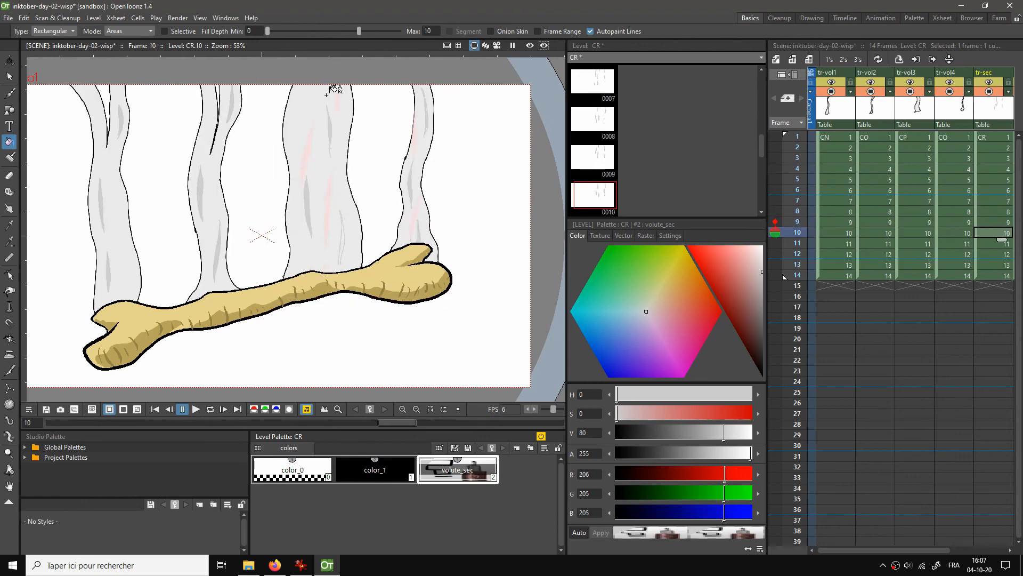
Fill the shadow outlines on frames 11 to 14 of tr-sec with rectangular fills around both wisps
{"action": "key", "text": "."}
{"action": "mouse_move", "coordinate": [269, 74]}
{"action": "left_mouse_down"}
{"action": "mouse_move", "coordinate": [348, 265]}
{"action": "mouse_move", "coordinate": [483, 299]}
{"action": "left_mouse_up"}
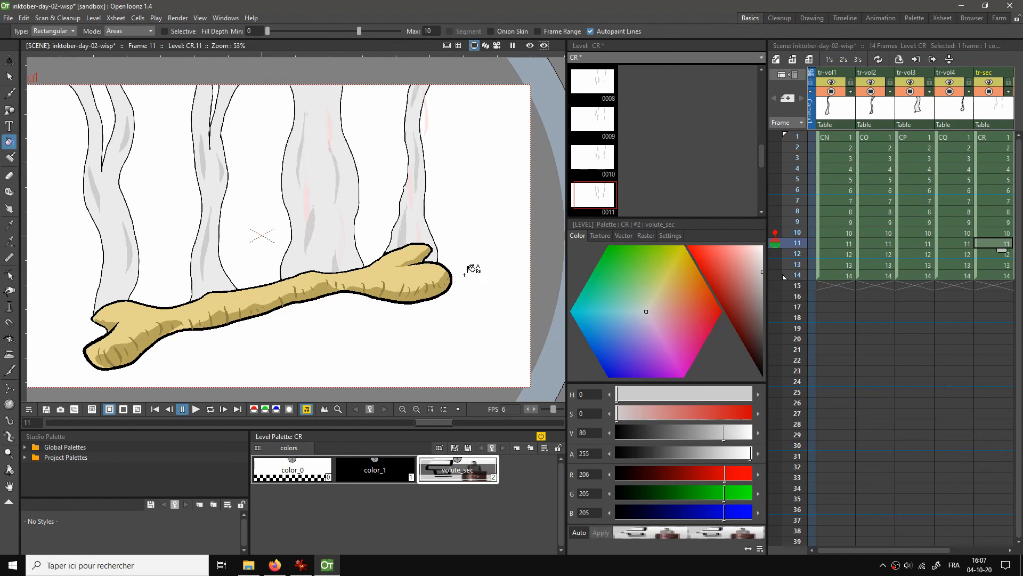
{"action": "key", "text": "."}
{"action": "left_click_drag", "start_coordinate": [278, 68], "coordinate": [484, 299]}
{"action": "key", "text": "."}
{"action": "left_click_drag", "start_coordinate": [275, 70], "coordinate": [497, 297]}
{"action": "key", "text": "."}
{"action": "left_click_drag", "start_coordinate": [279, 75], "coordinate": [470, 295]}
{"action": "key", "text": "."}
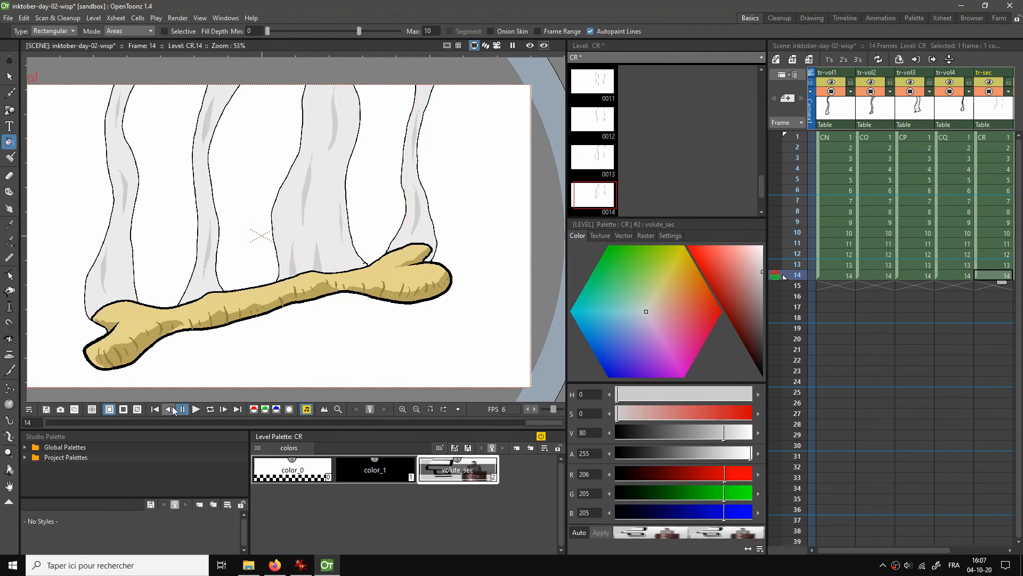
Return to frame 1 and play the animation in a loop to check the tr-sec shading
{"action": "left_click", "coordinate": [155, 408]}
{"action": "left_click", "coordinate": [210, 409]}
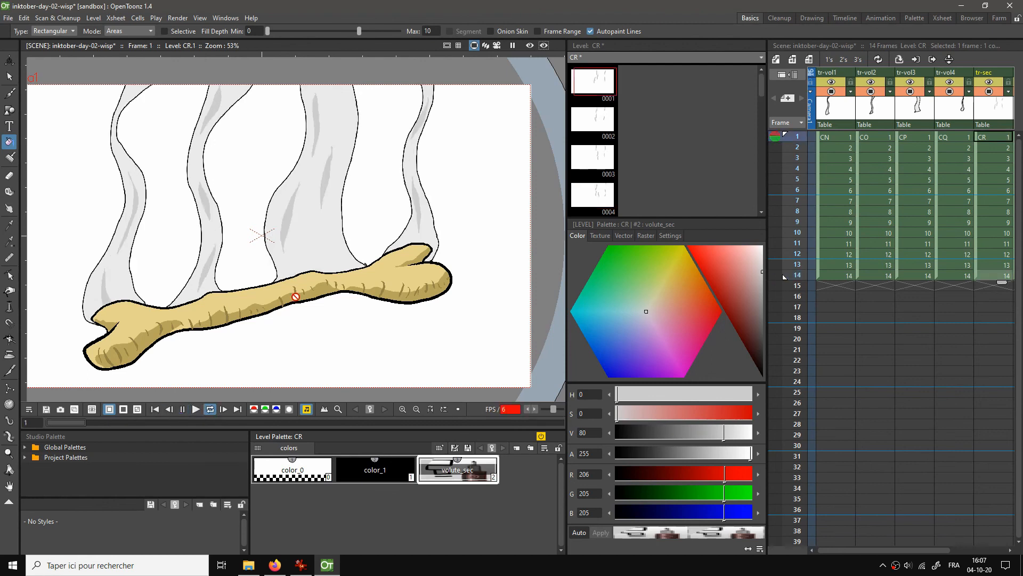
Review the looping shaded animation fitted to the window and in full screen, ending back in the fitted normal view
{"action": "right_click", "coordinate": [473, 231]}
{"action": "left_click", "coordinate": [578, 256]}
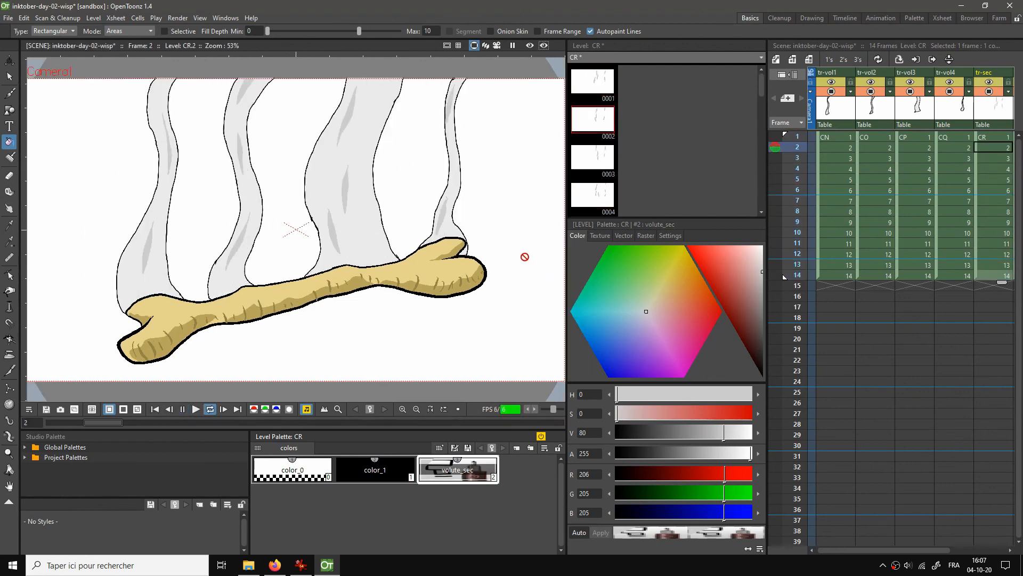
{"action": "right_click", "coordinate": [446, 281]}
{"action": "left_click", "coordinate": [553, 320]}
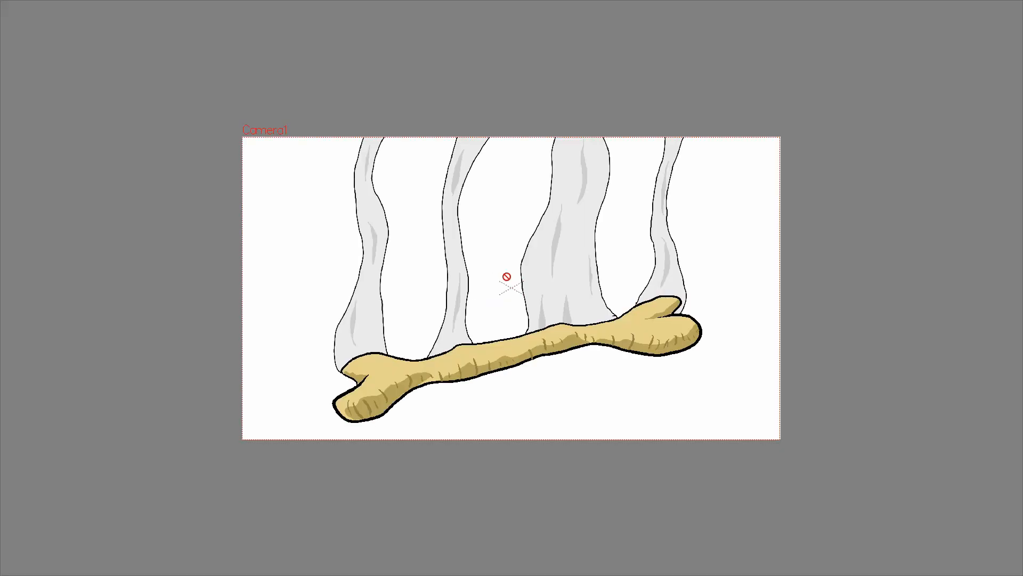
{"action": "right_click", "coordinate": [507, 276]}
{"action": "left_click", "coordinate": [539, 284]}
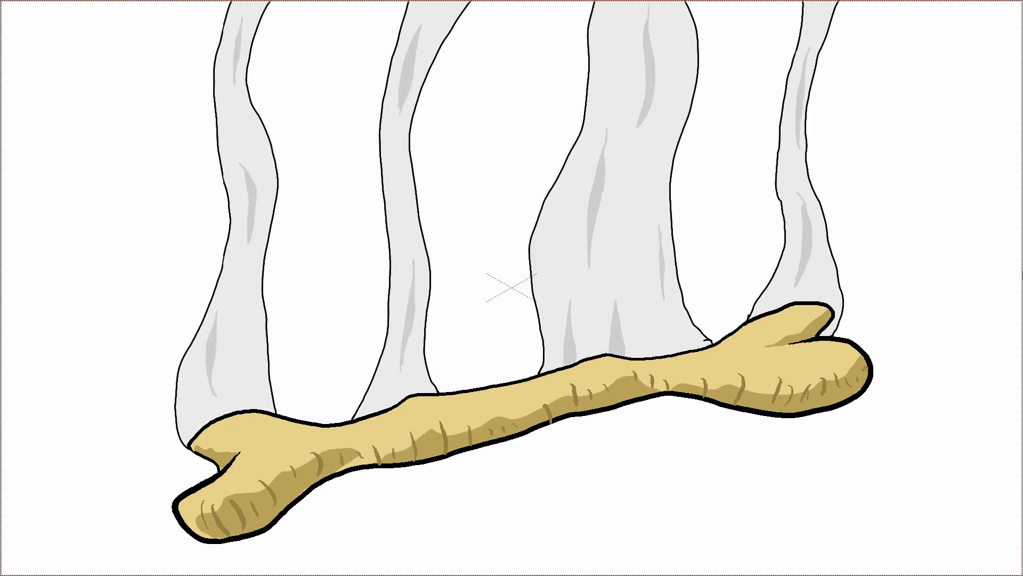
{"action": "right_click", "coordinate": [760, 239]}
{"action": "left_click", "coordinate": [772, 255]}
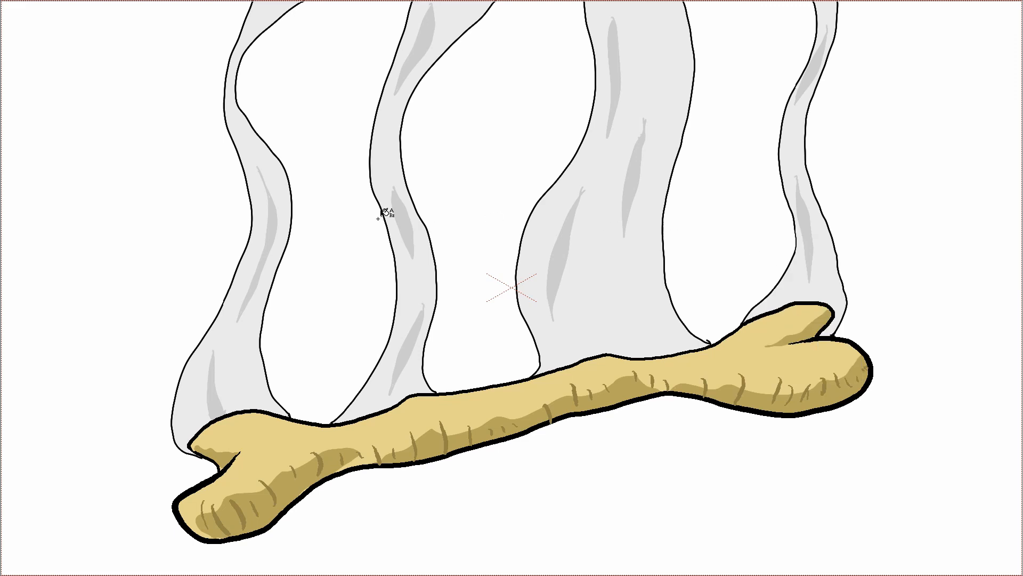
{"action": "right_click", "coordinate": [352, 196]}
{"action": "left_click", "coordinate": [371, 213]}
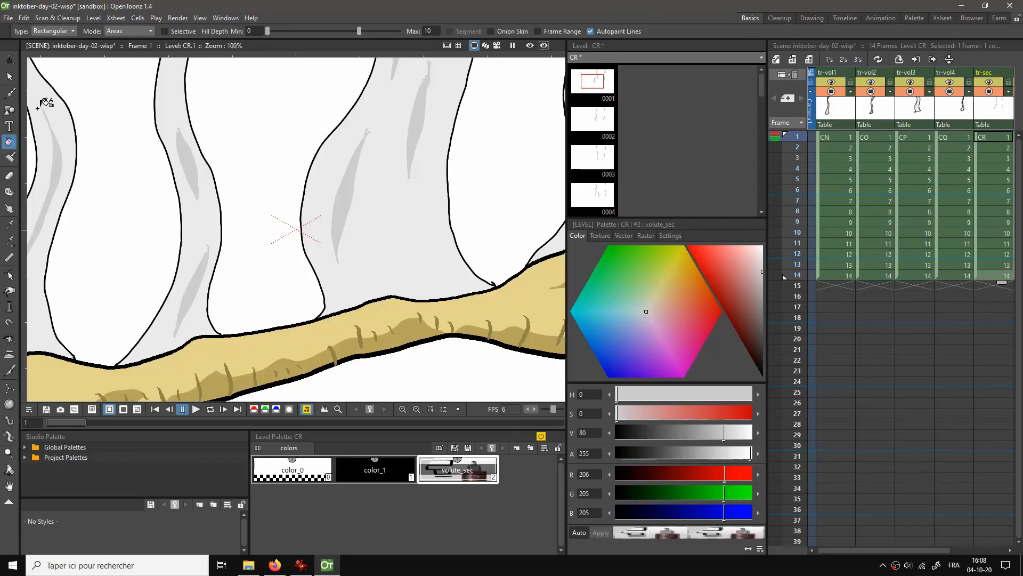
{"action": "left_click", "coordinate": [9, 77]}
{"action": "right_click", "coordinate": [200, 130]}
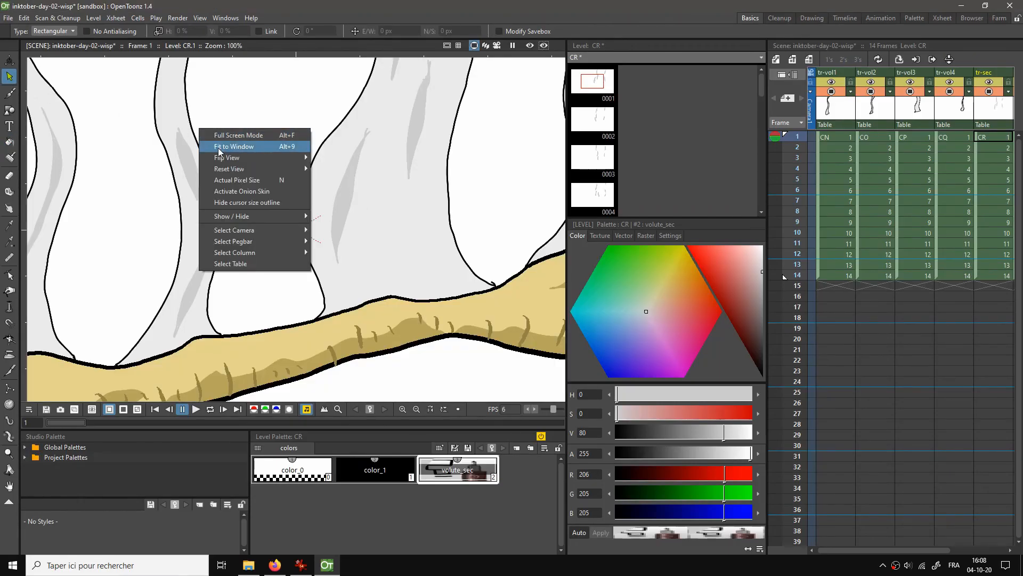
{"action": "left_click", "coordinate": [219, 151]}
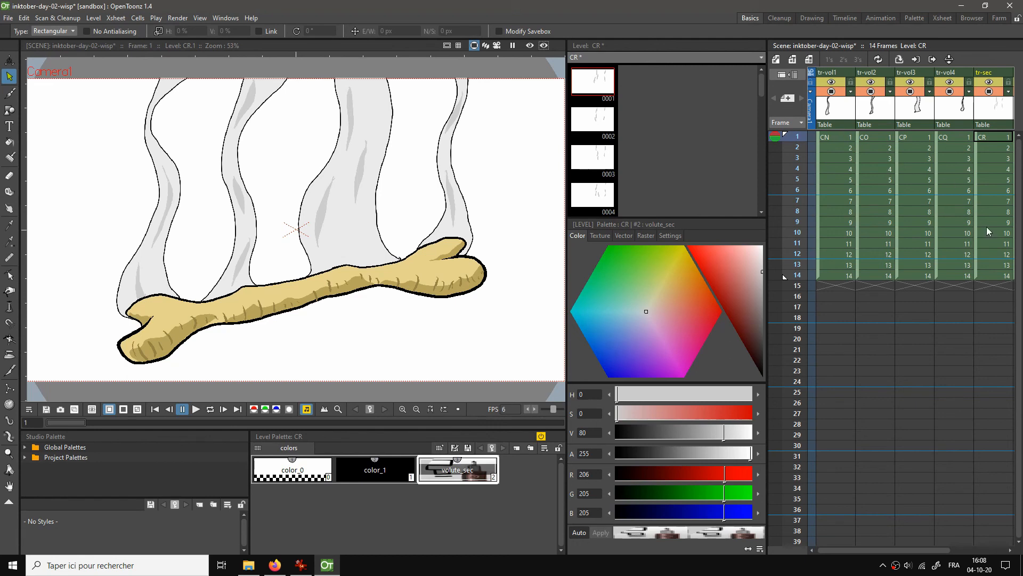
Time-stretch the cells of frames 1 to 14 in columns tr-vol1 through tr-sec to a new range of 56
{"action": "left_click", "coordinate": [1000, 276]}
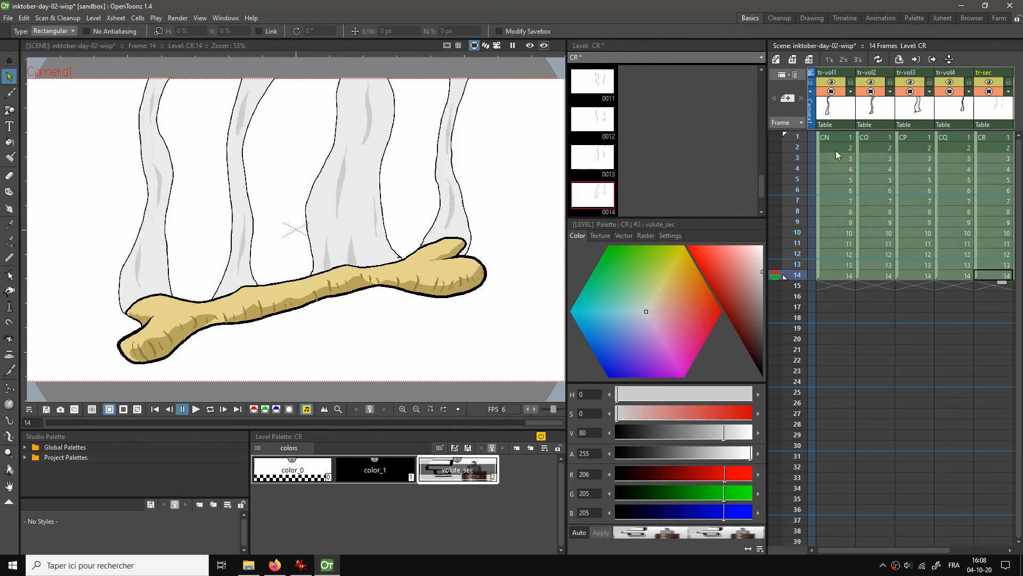
{"action": "left_click", "coordinate": [833, 135]}
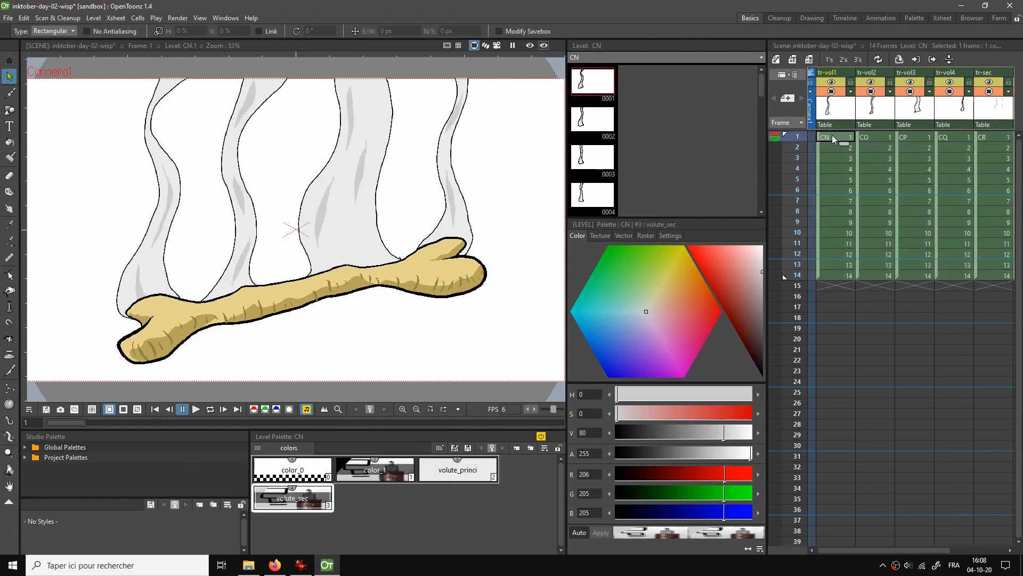
{"action": "left_click_drag", "start_coordinate": [894, 234], "coordinate": [995, 283]}
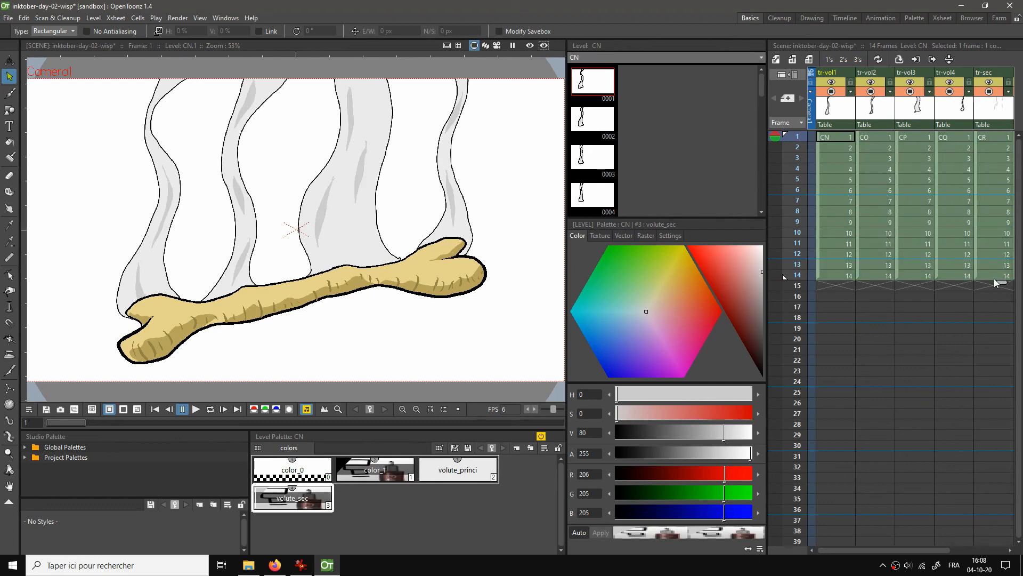
{"action": "left_click", "coordinate": [137, 17]}
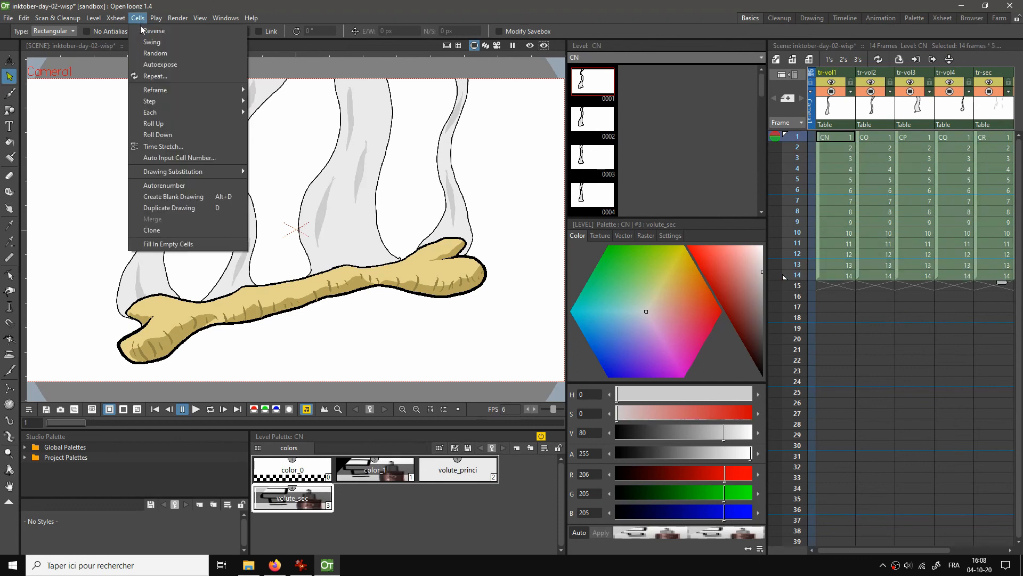
{"action": "left_click", "coordinate": [163, 147]}
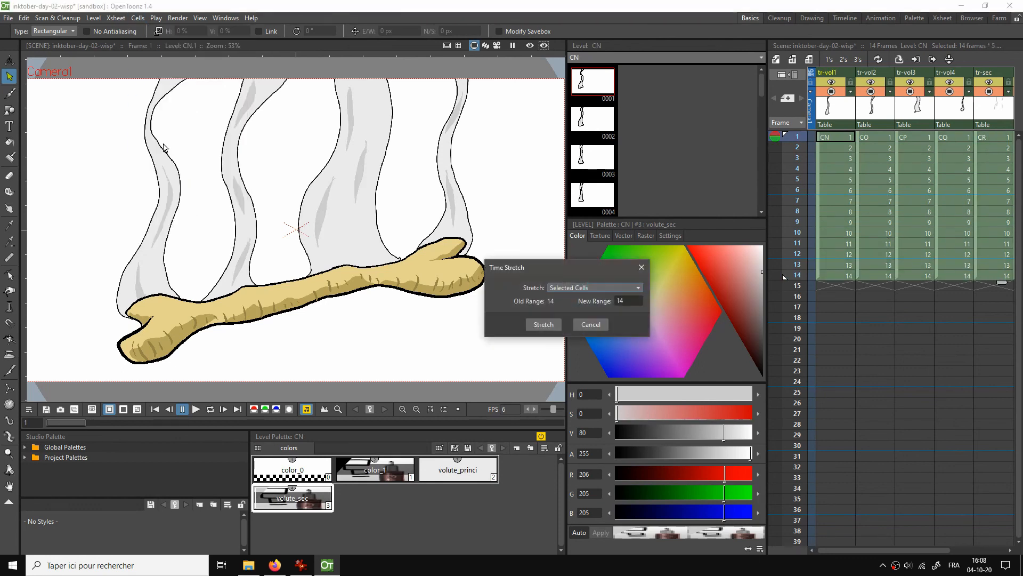
{"action": "left_click", "coordinate": [628, 304]}
{"action": "left_click", "coordinate": [543, 325]}
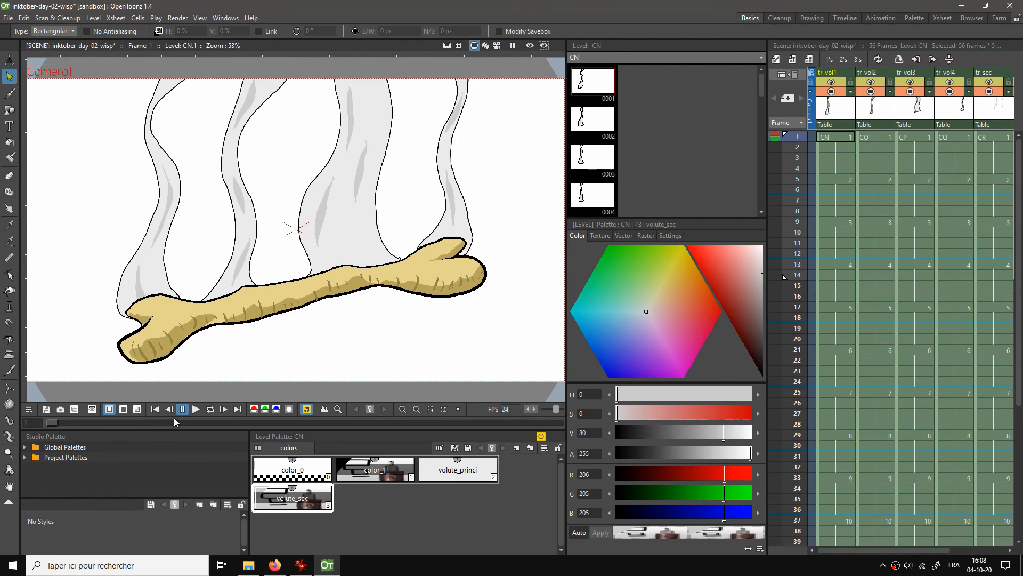
Play the stretched loop briefly and set the playback stop marker at frame 56
{"action": "left_click", "coordinate": [209, 409]}
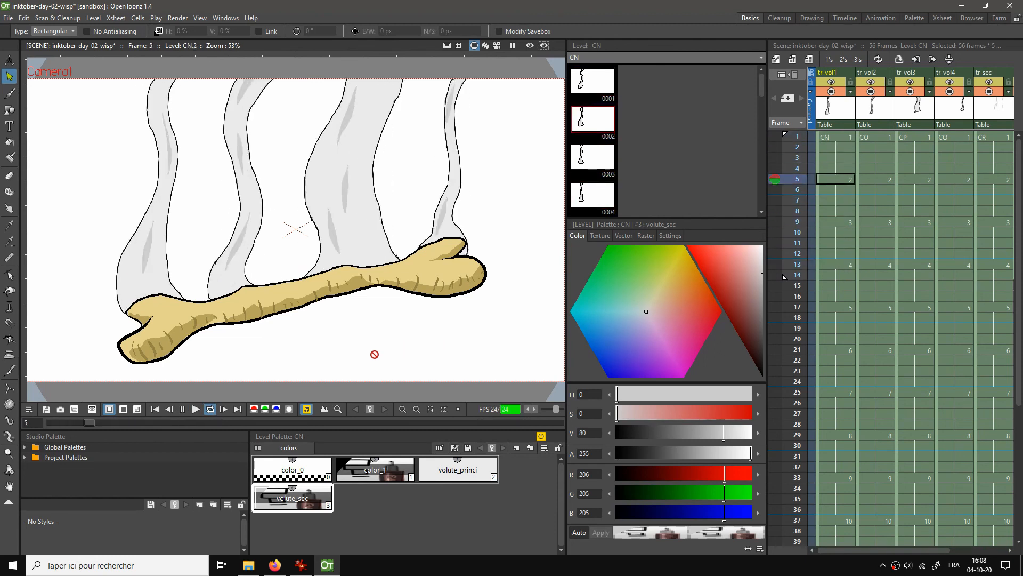
{"action": "left_click", "coordinate": [183, 410]}
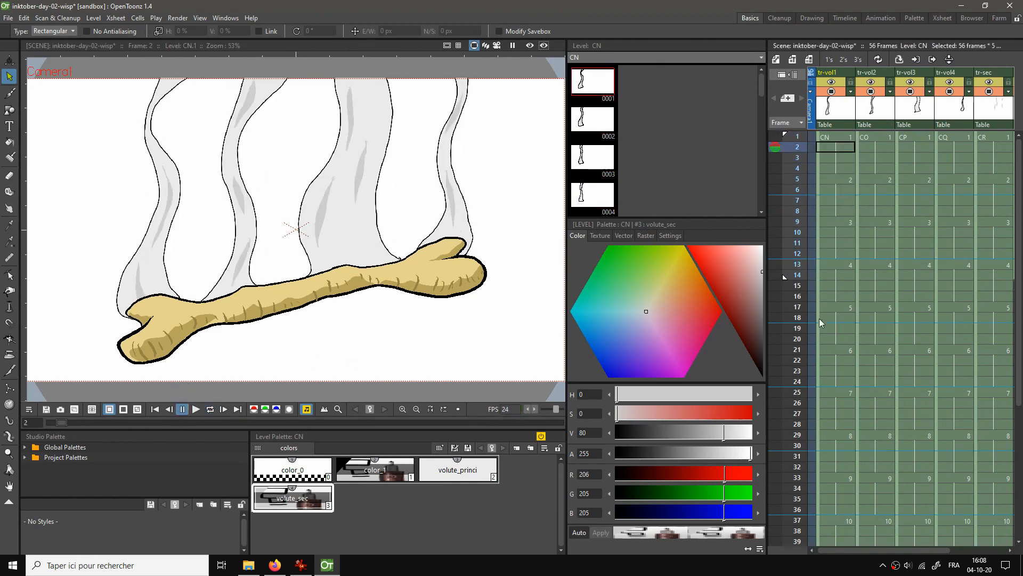
{"action": "scroll", "coordinate": [819, 318], "scroll_direction": "down", "scroll_amount": 6}
{"action": "right_click", "coordinate": [789, 341]}
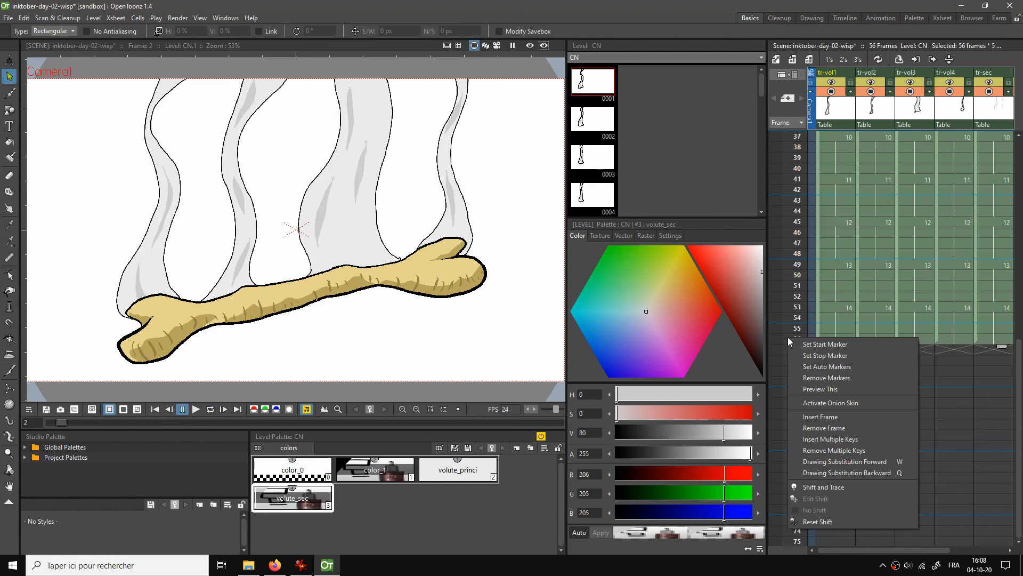
{"action": "left_click", "coordinate": [824, 358]}
{"action": "scroll", "coordinate": [847, 327], "scroll_direction": "up", "scroll_amount": 6}
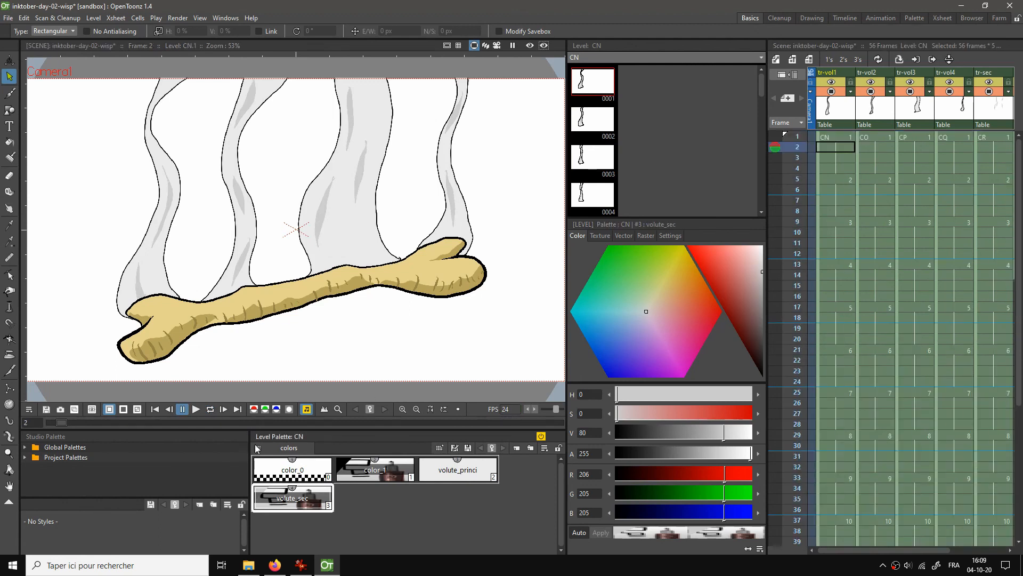
Play through the stretched frames and extend the bone drawing in the tr-os column to frame 56
{"action": "left_click", "coordinate": [197, 408]}
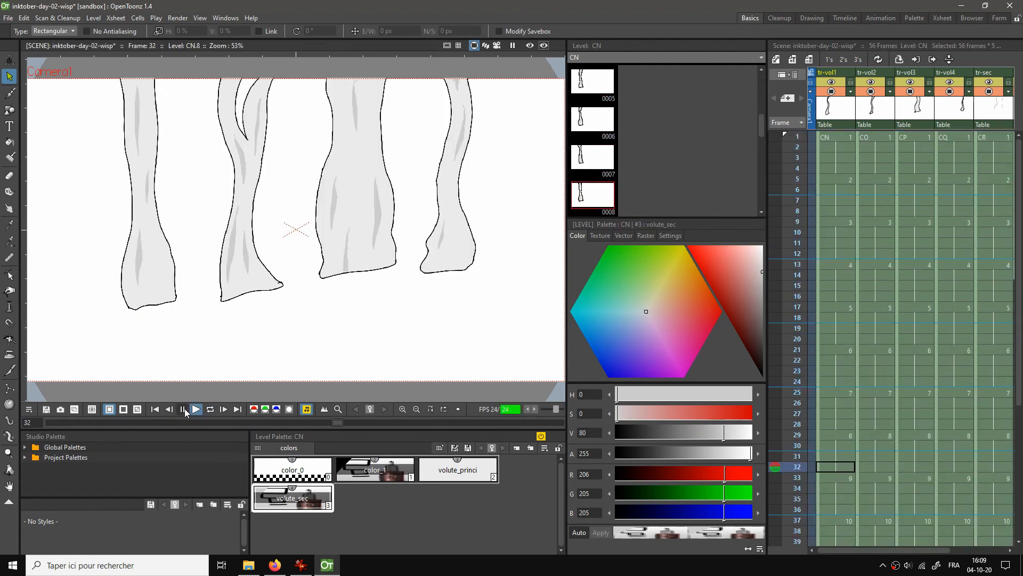
{"action": "left_click", "coordinate": [184, 411]}
{"action": "scroll", "coordinate": [917, 343], "scroll_direction": "down", "scroll_amount": 6}
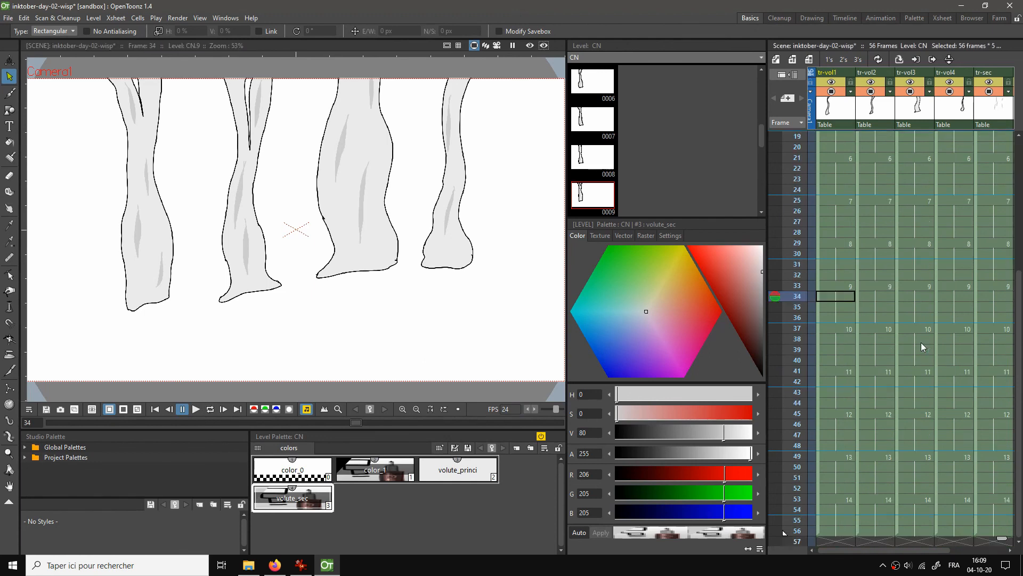
{"action": "scroll", "coordinate": [853, 525], "scroll_direction": "up", "scroll_amount": 1}
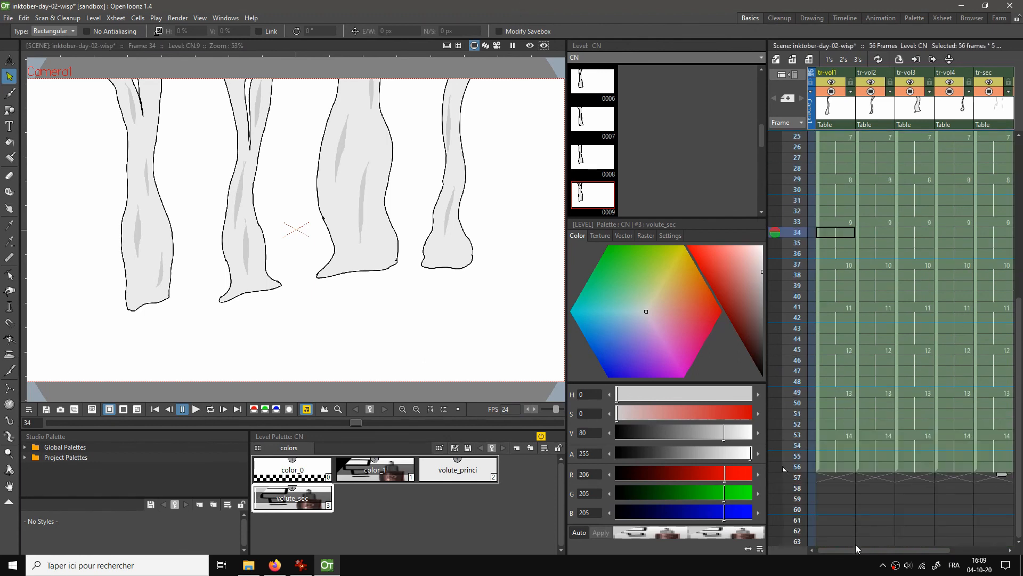
{"action": "left_click_drag", "start_coordinate": [855, 548], "coordinate": [957, 450]}
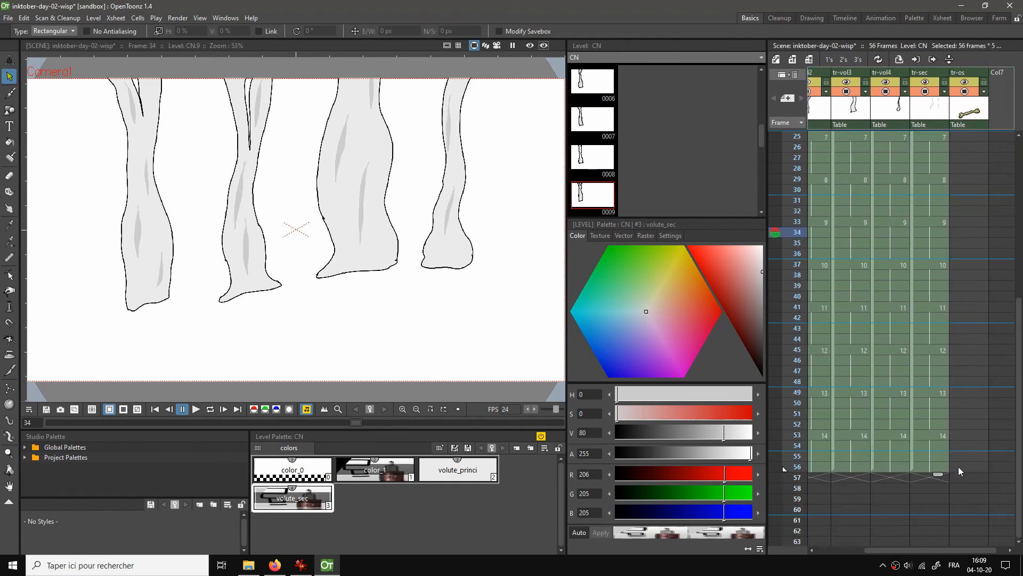
{"action": "right_click", "coordinate": [959, 466]}
{"action": "left_click", "coordinate": [946, 514]}
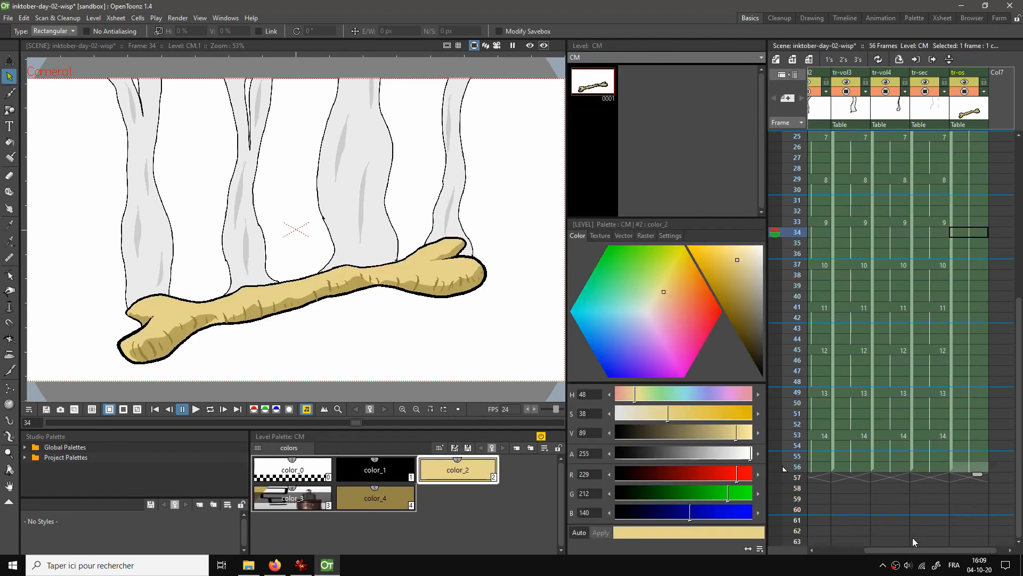
Play the full 56-frame animation in a loop to check the wisps and bone together, and return to frame 1
{"action": "left_click_drag", "start_coordinate": [886, 550], "coordinate": [821, 556]}
{"action": "left_click", "coordinate": [329, 422]}
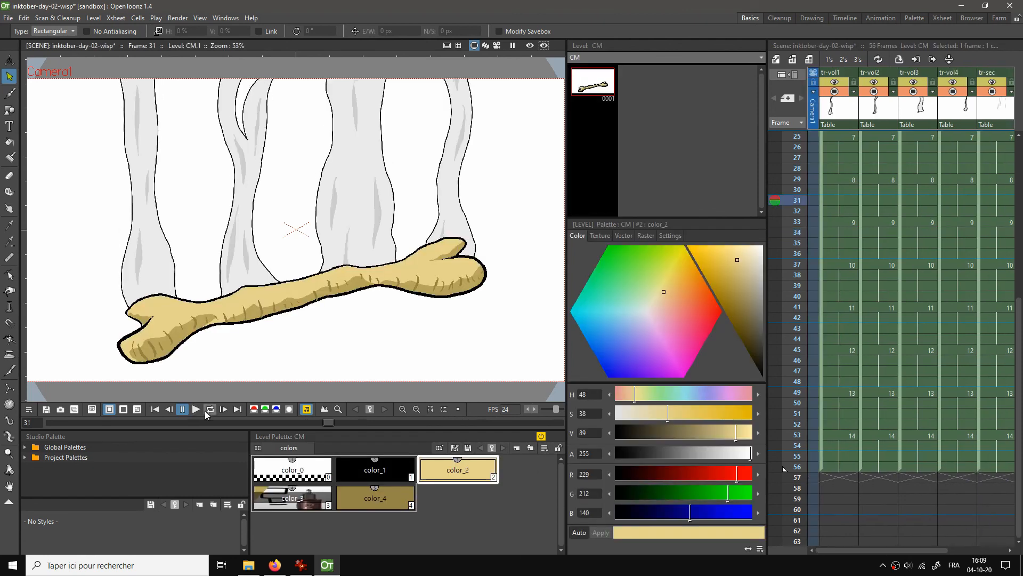
{"action": "left_click", "coordinate": [208, 411]}
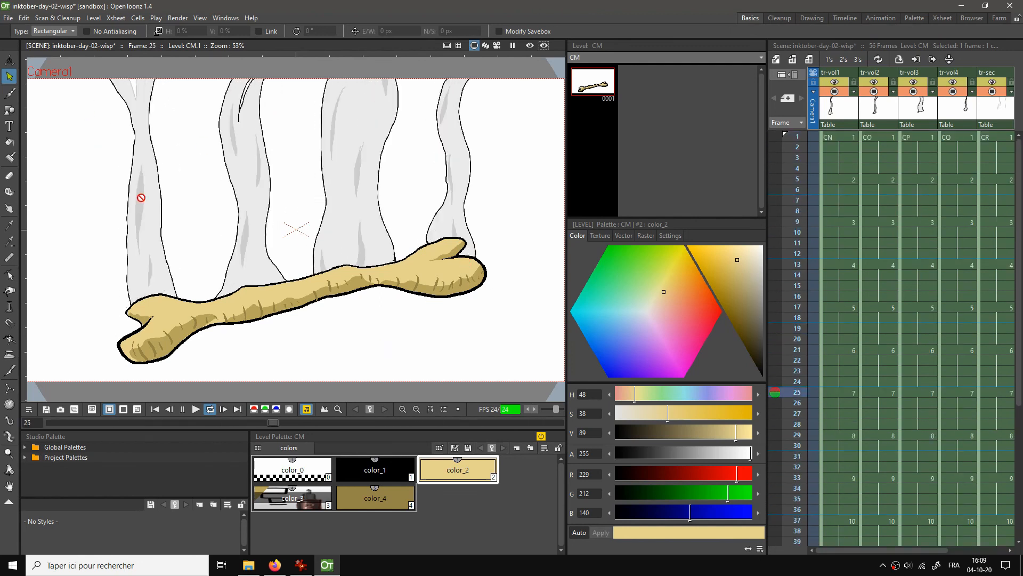
{"action": "left_click", "coordinate": [182, 409]}
{"action": "left_click", "coordinate": [155, 409]}
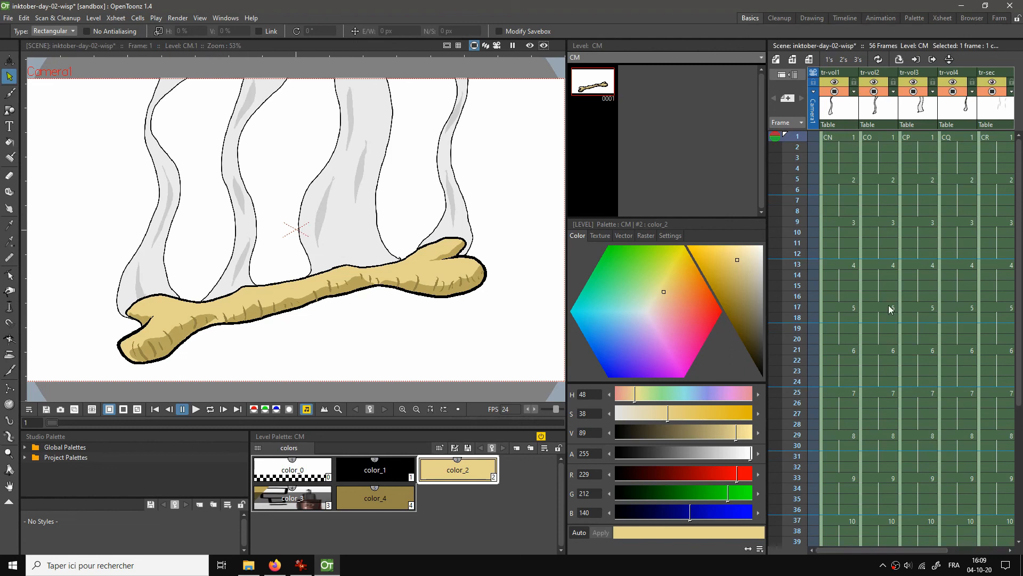
{"action": "left_click_drag", "start_coordinate": [843, 75], "coordinate": [954, 74]}
{"action": "right_click", "coordinate": [841, 75]}
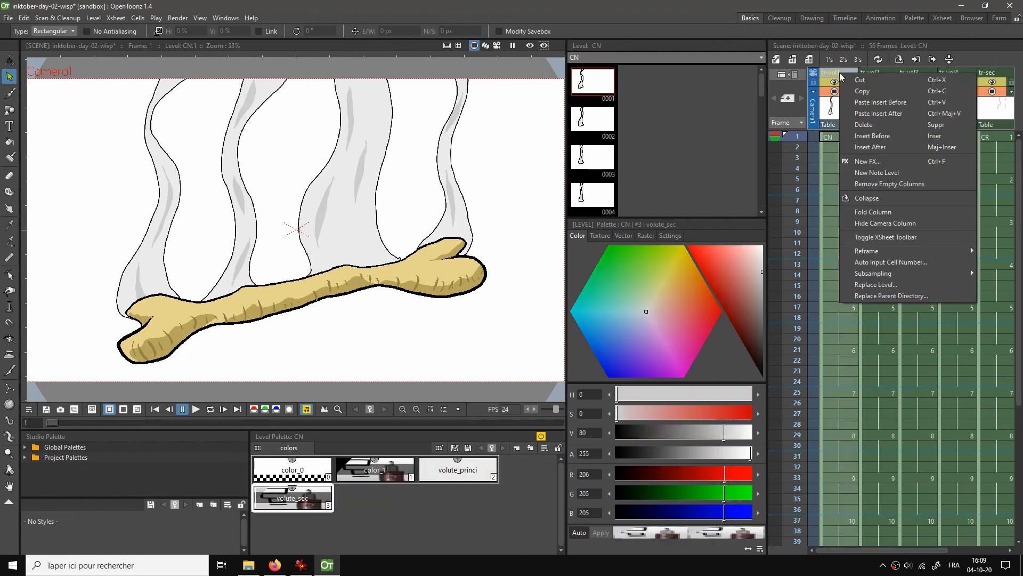
{"action": "left_click", "coordinate": [881, 136]}
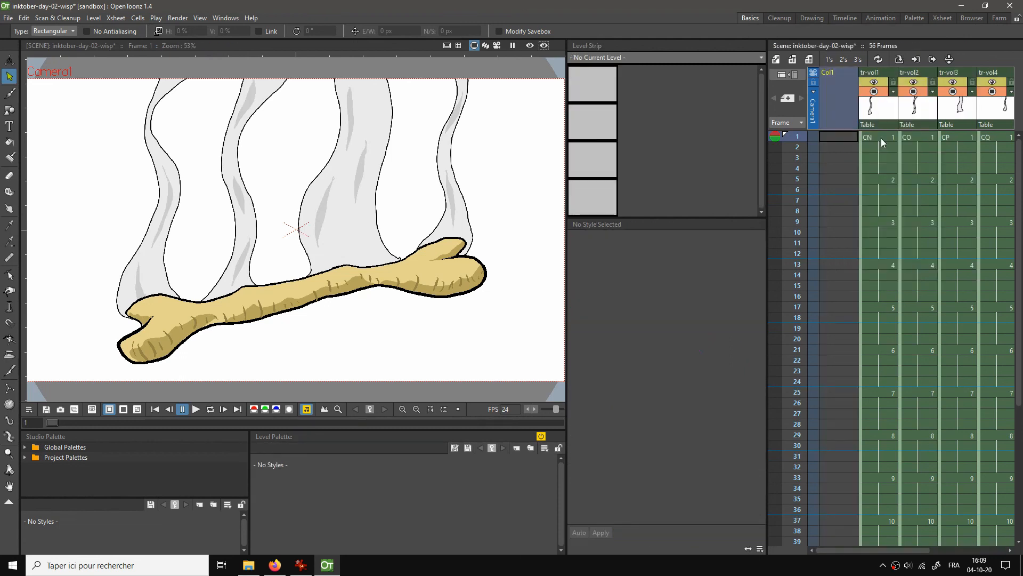
{"action": "left_click", "coordinate": [842, 134]}
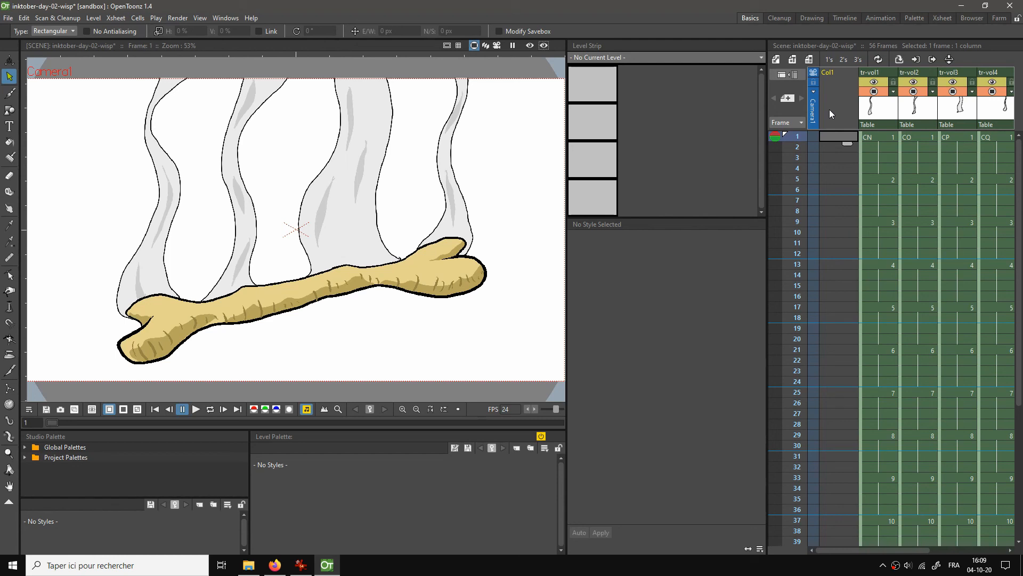
{"action": "right_click", "coordinate": [833, 72]}
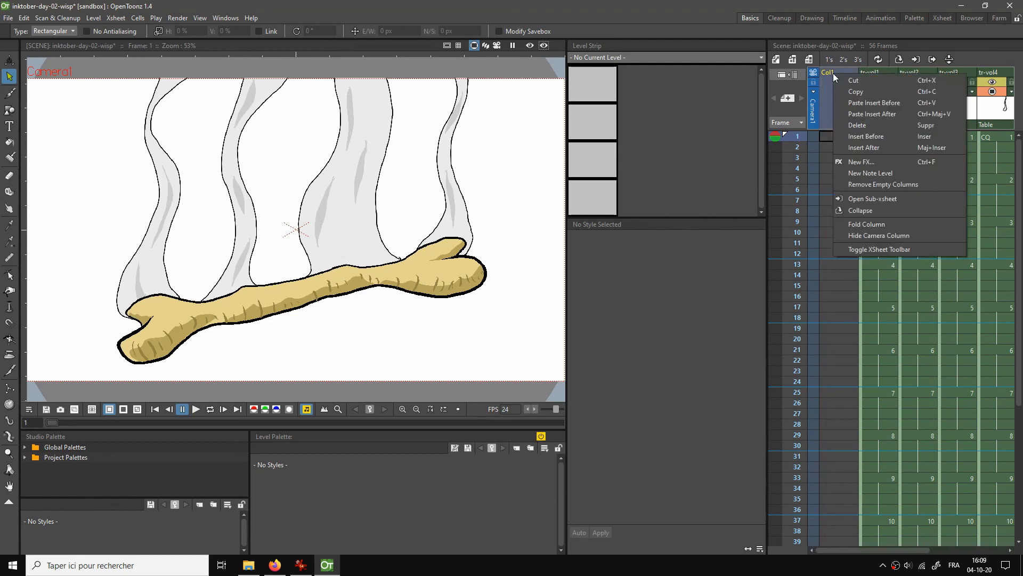
{"action": "left_click", "coordinate": [869, 126]}
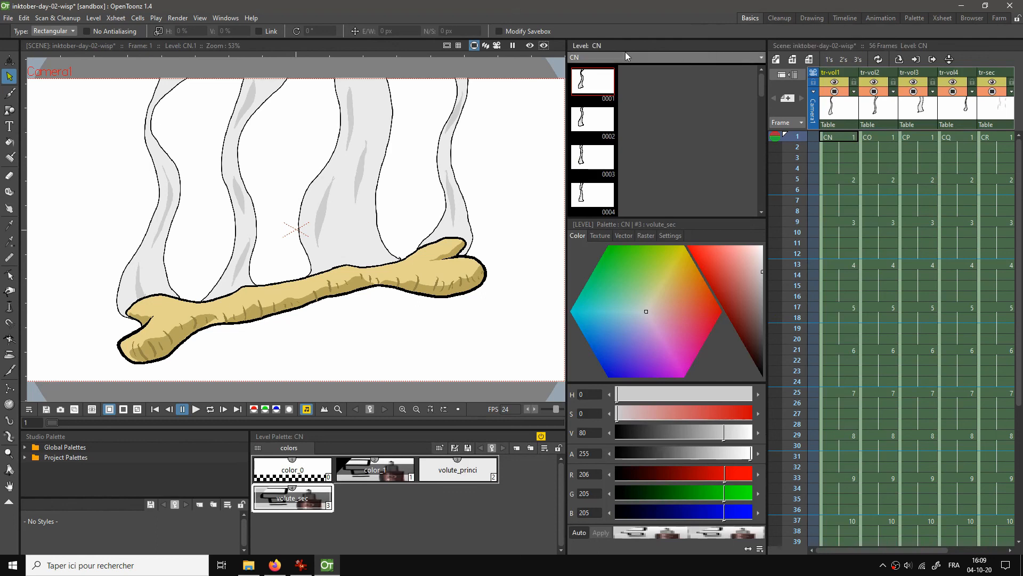
Save the scene, and in the Animation room's Fx Schematic move the XSheet and Output nodes well away from the column nodes
{"action": "key", "text": "ctrl+s"}
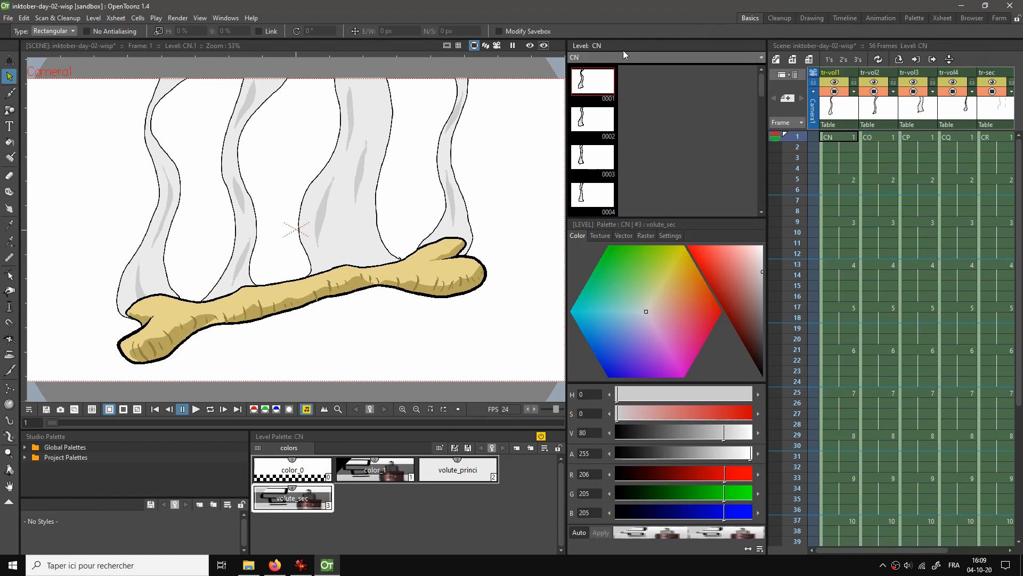
{"action": "left_click", "coordinate": [883, 19]}
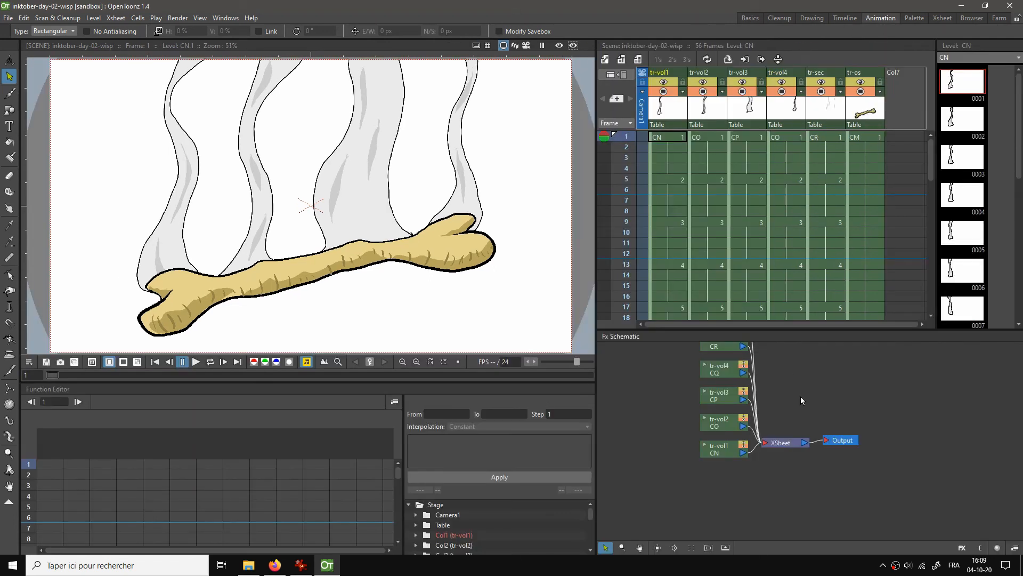
{"action": "left_click_drag", "start_coordinate": [801, 397], "coordinate": [771, 451]}
{"action": "left_click_drag", "start_coordinate": [740, 491], "coordinate": [896, 527]}
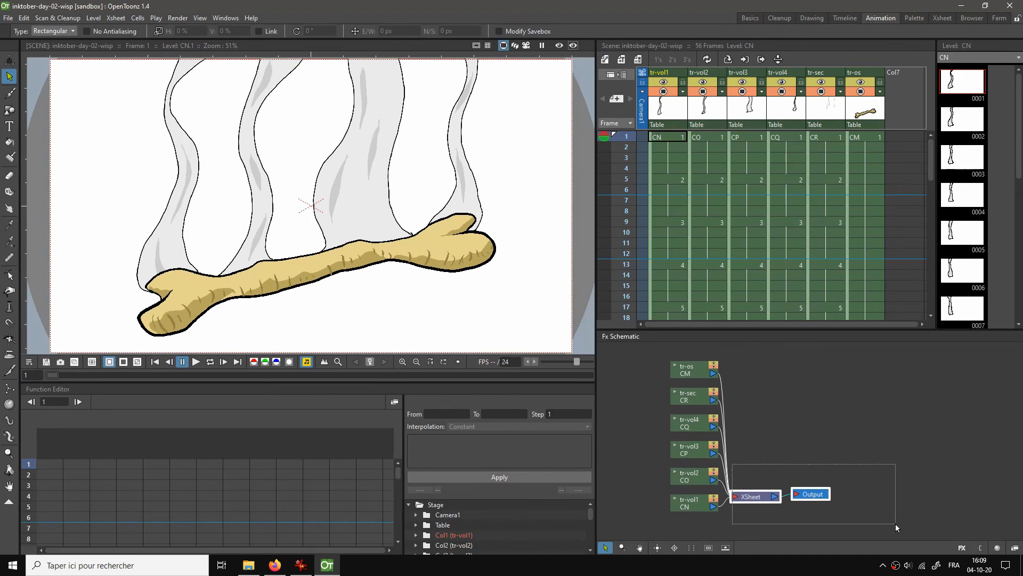
{"action": "left_click_drag", "start_coordinate": [763, 503], "coordinate": [924, 434]}
Add a Linear Gradient effect in the Fx Schematic, place its node below the XSheet node, and open its settings
{"action": "right_click", "coordinate": [875, 459]}
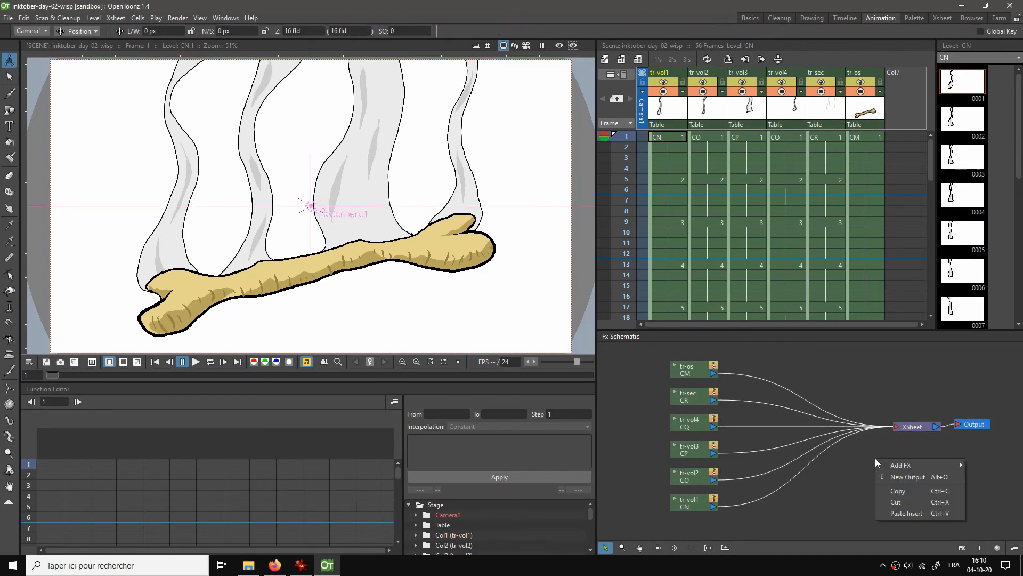
{"action": "mouse_move", "coordinate": [903, 468]}
{"action": "mouse_move", "coordinate": [834, 431]}
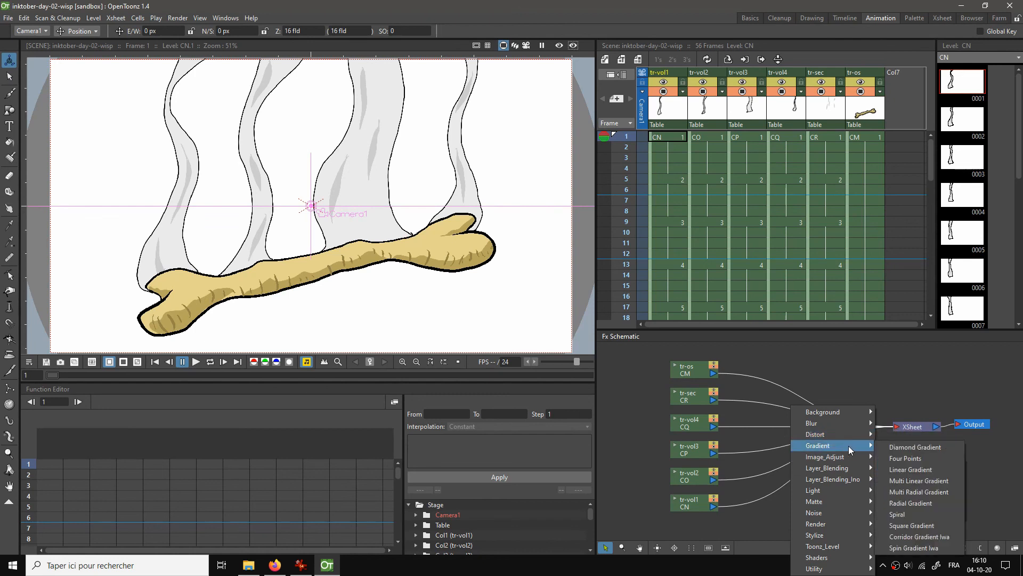
{"action": "left_click", "coordinate": [914, 467]}
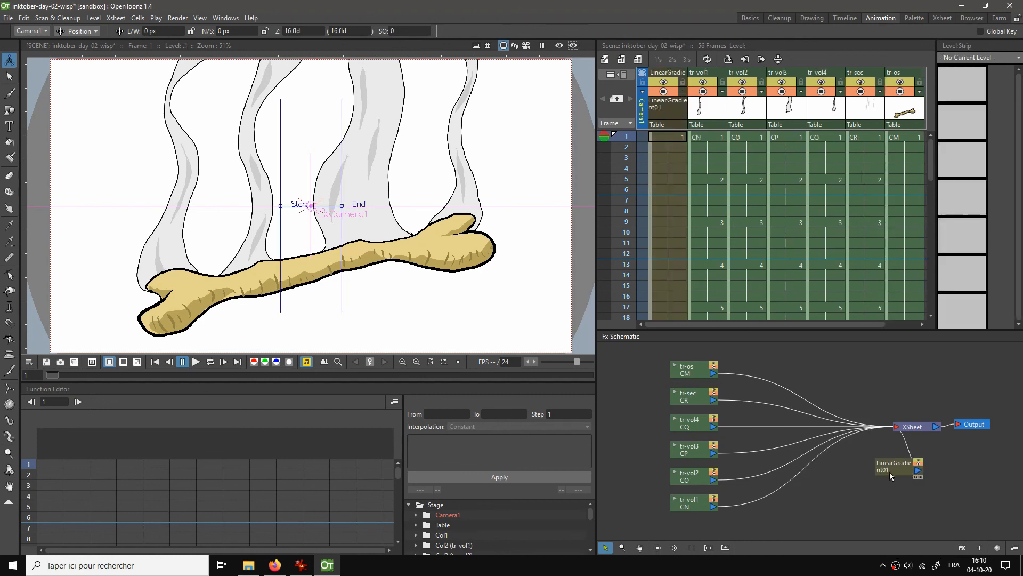
{"action": "left_click_drag", "start_coordinate": [890, 471], "coordinate": [858, 496]}
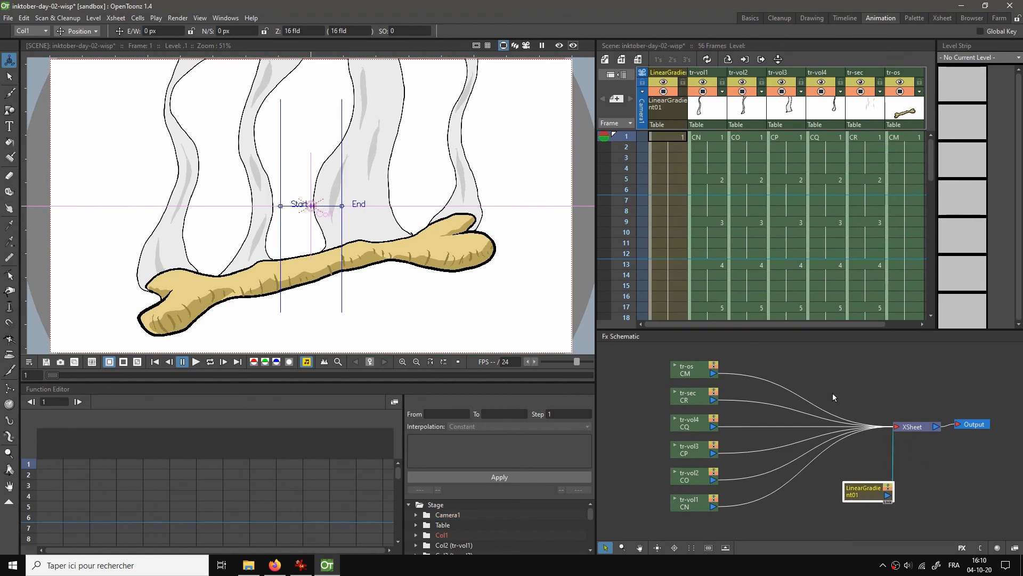
{"action": "double_click", "coordinate": [865, 492]}
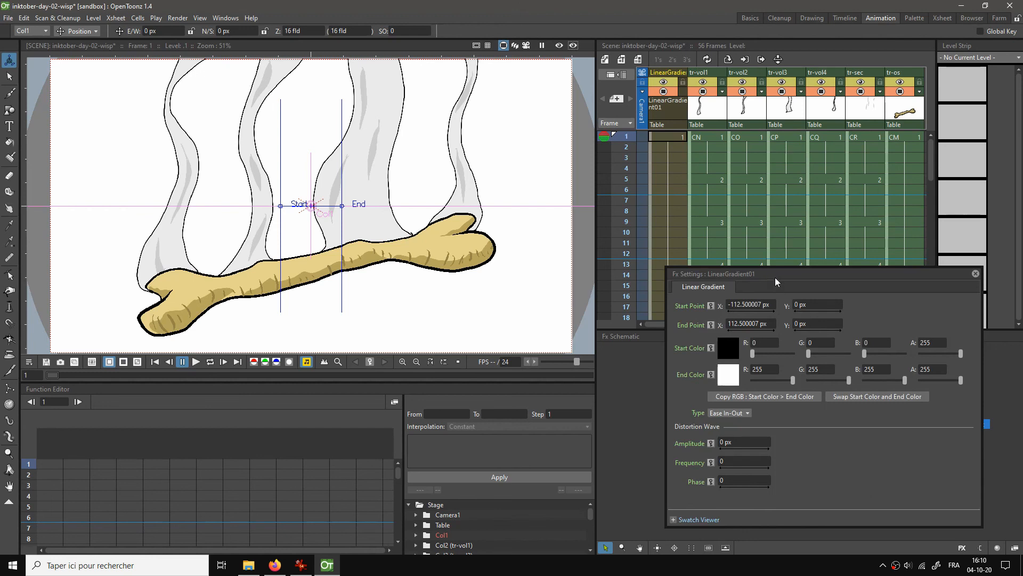
{"action": "left_click_drag", "start_coordinate": [776, 282], "coordinate": [777, 250]}
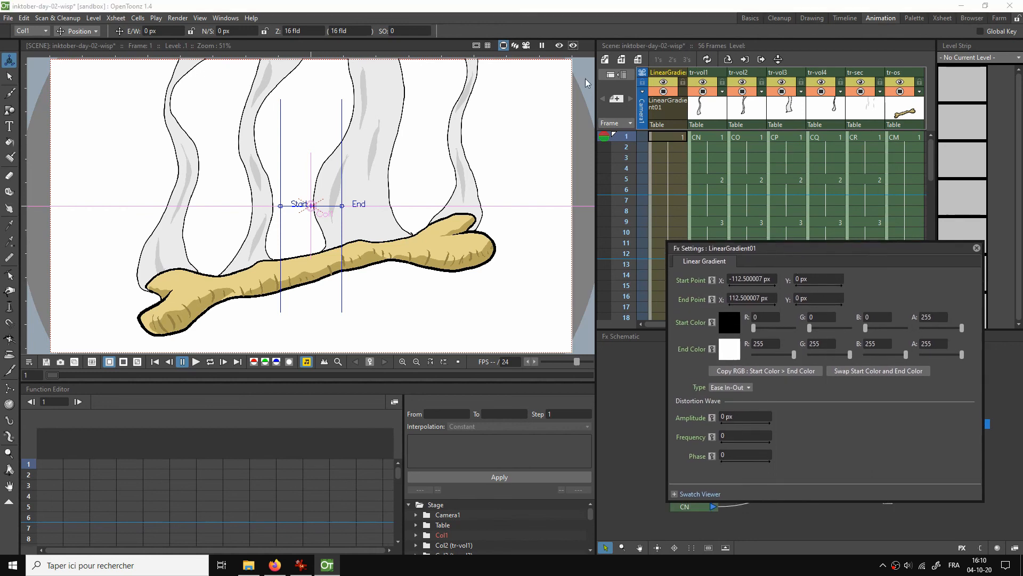
Set the gradient's start color to red, RGB 224, 74, 74, and its end color to pale pink, RGB 252, 208, 208
{"action": "left_click", "coordinate": [730, 323]}
{"action": "left_click", "coordinate": [728, 327]}
{"action": "left_click", "coordinate": [838, 193]}
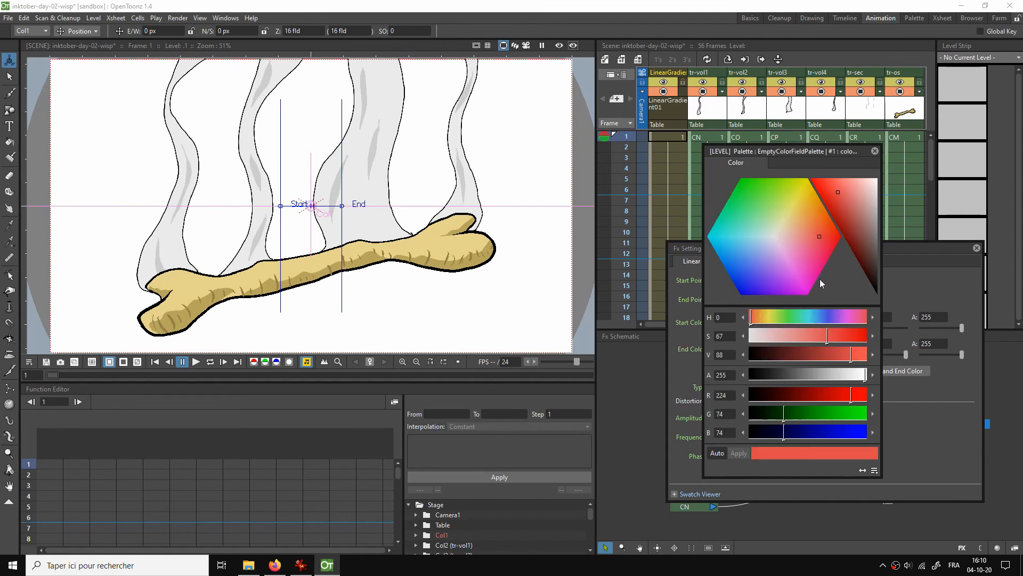
{"action": "left_click", "coordinate": [906, 456]}
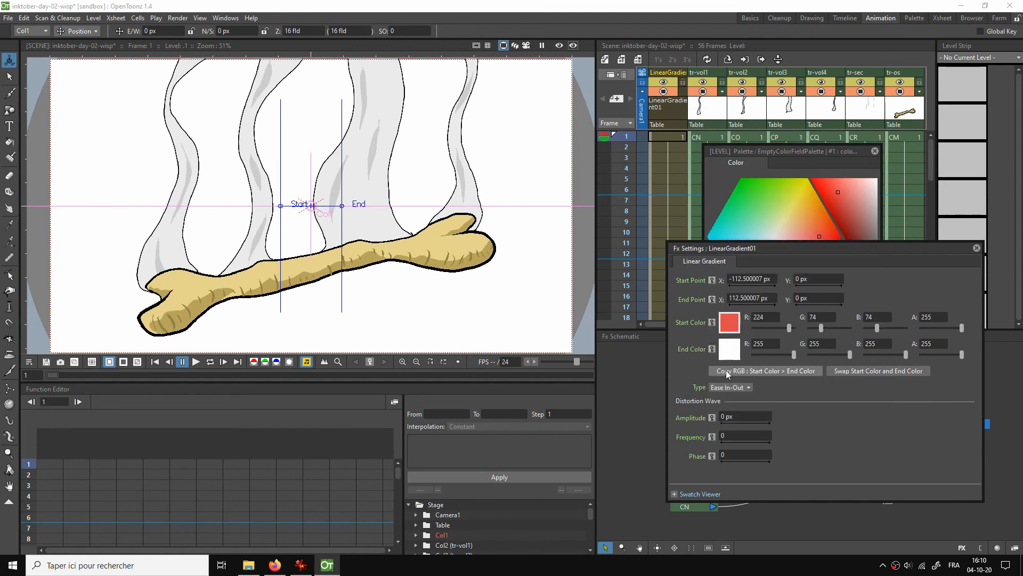
{"action": "left_click", "coordinate": [730, 351]}
{"action": "left_click", "coordinate": [730, 353]}
{"action": "left_click_drag", "start_coordinate": [865, 225], "coordinate": [881, 195]}
{"action": "left_click", "coordinate": [963, 464]}
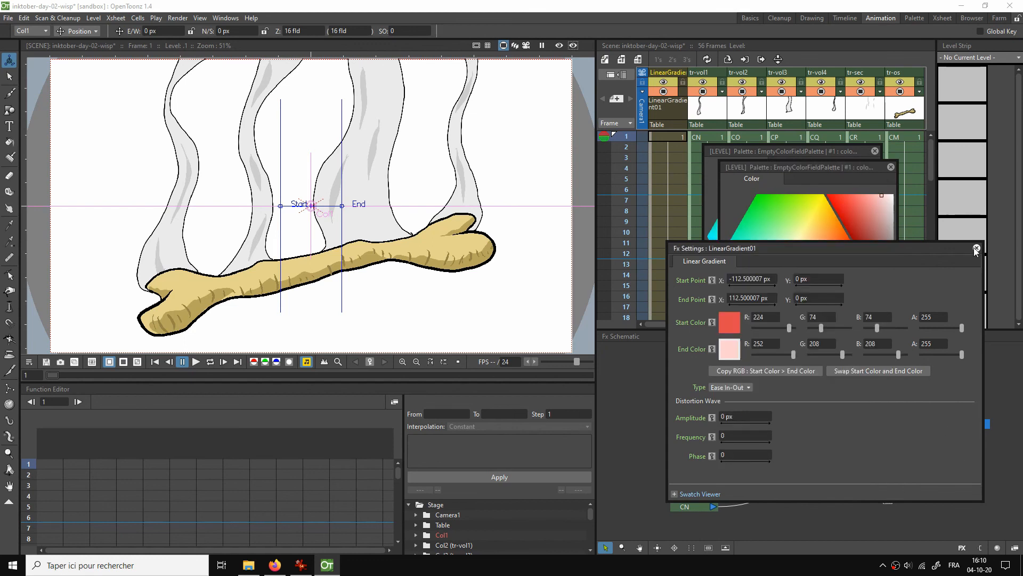
Preview the render and orient the gradient vertically, with the start point about (17, 314) px and the end point about (7, -421) px
{"action": "left_click", "coordinate": [558, 46]}
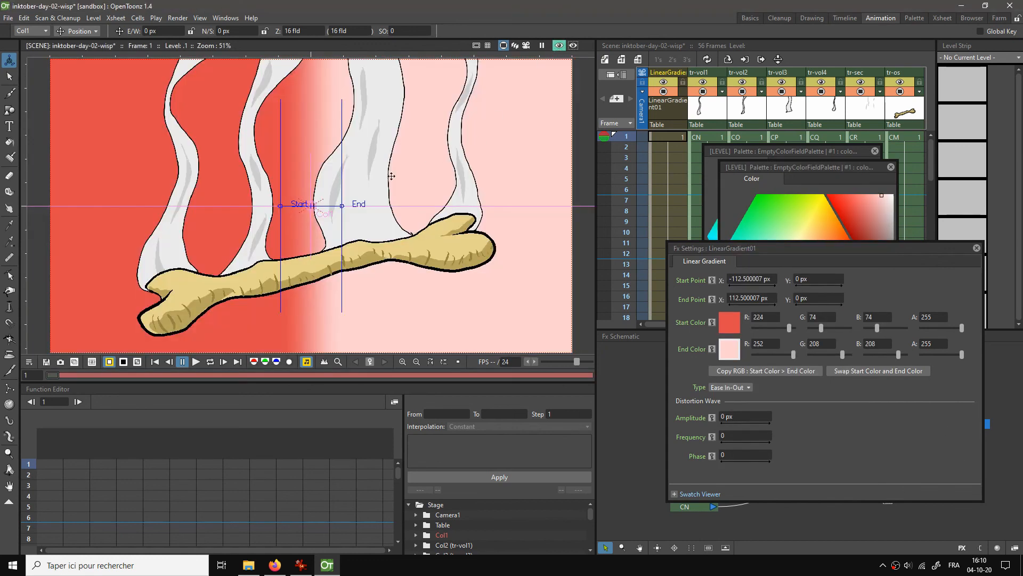
{"action": "left_click_drag", "start_coordinate": [281, 210], "coordinate": [301, 74]}
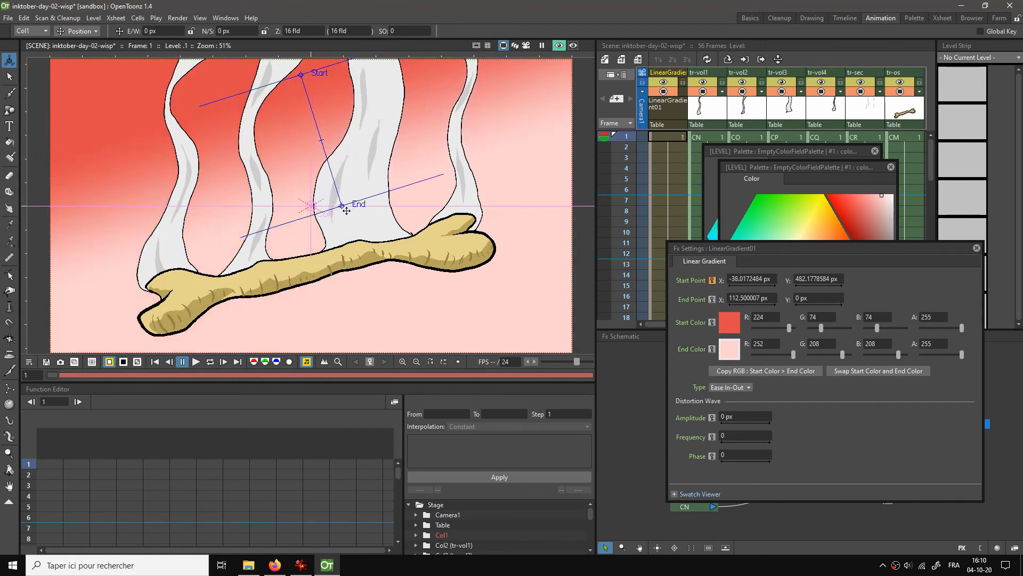
{"action": "left_click_drag", "start_coordinate": [340, 215], "coordinate": [314, 321]}
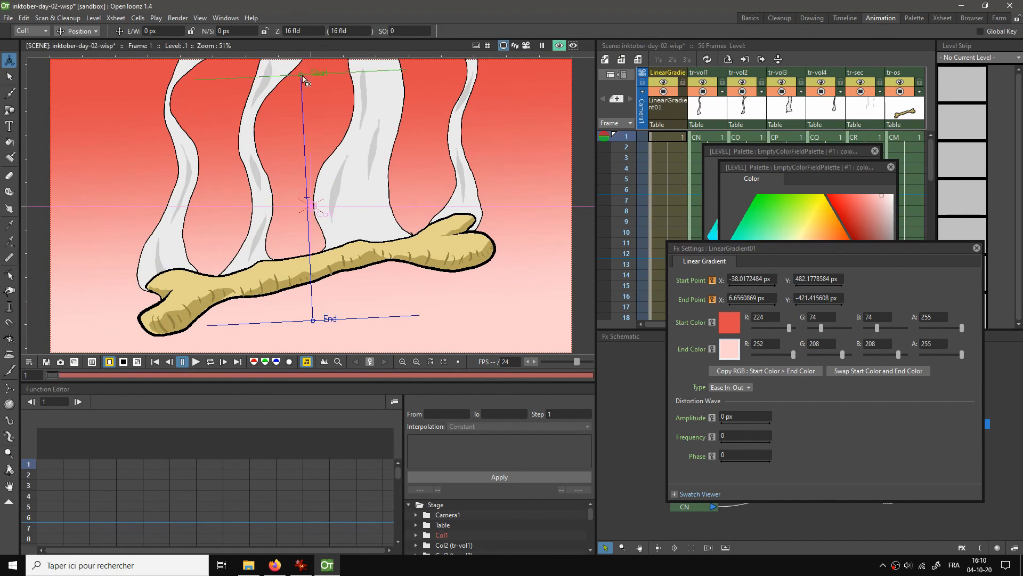
{"action": "left_click_drag", "start_coordinate": [302, 75], "coordinate": [316, 124]}
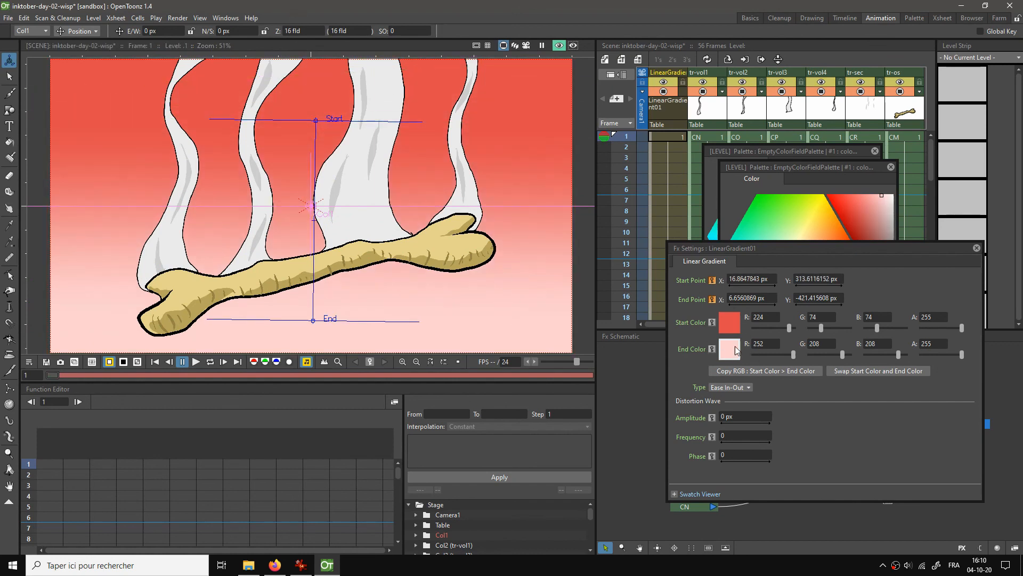
Change the gradient's start color to brown, RGB 124, 75, 32, and close all open color editors
{"action": "double_click", "coordinate": [728, 325]}
{"action": "left_click", "coordinate": [887, 261]}
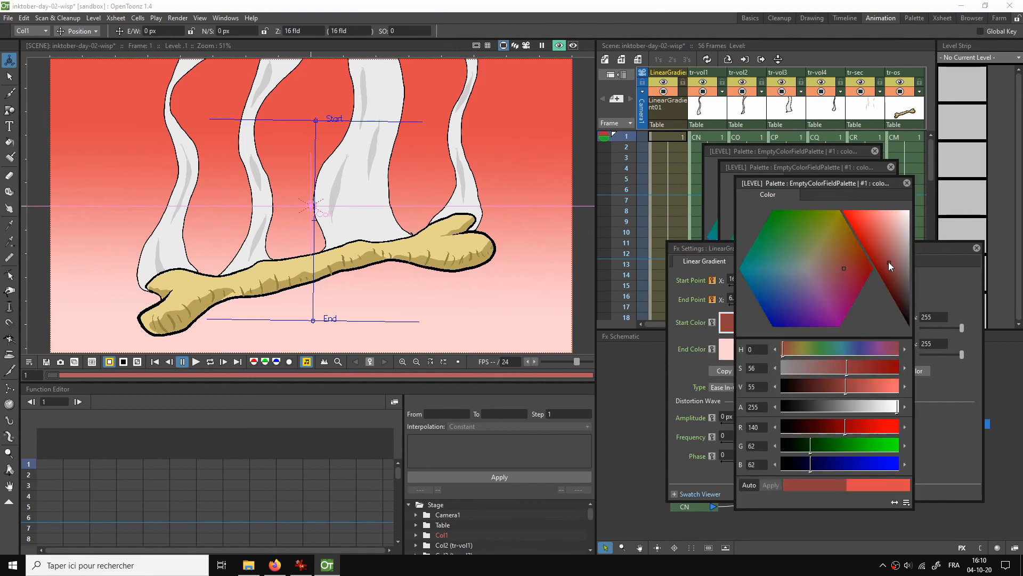
{"action": "mouse_move", "coordinate": [888, 262]}
{"action": "left_mouse_down"}
{"action": "mouse_move", "coordinate": [860, 260]}
{"action": "mouse_move", "coordinate": [855, 243]}
{"action": "mouse_move", "coordinate": [886, 270]}
{"action": "left_mouse_up"}
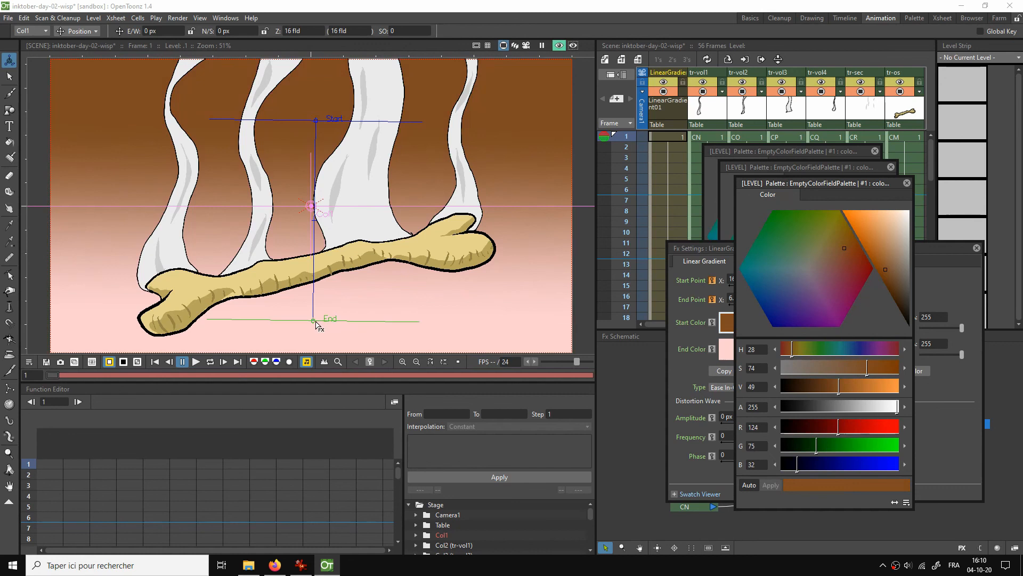
{"action": "left_click", "coordinate": [728, 350]}
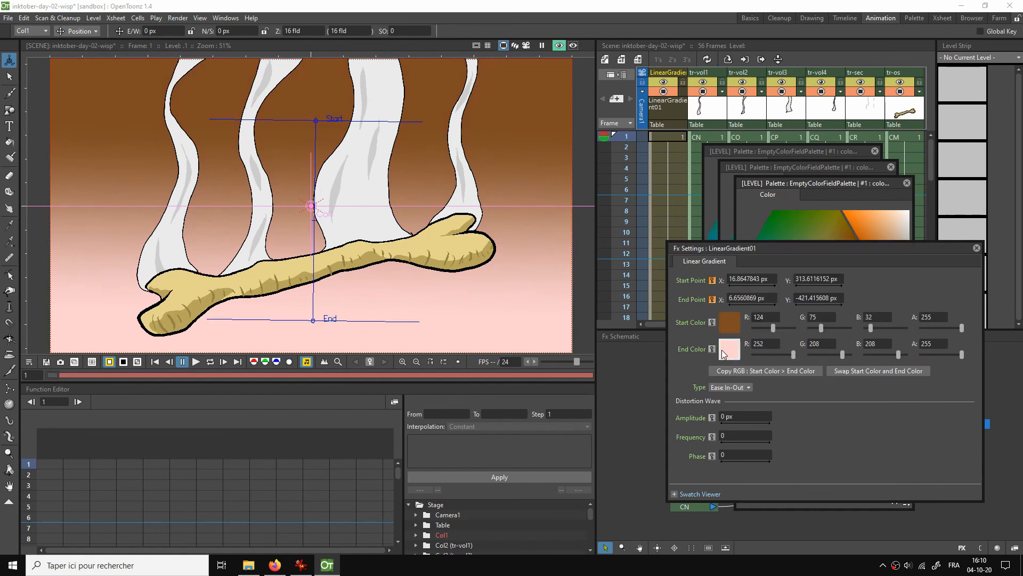
{"action": "left_click", "coordinate": [907, 182]}
{"action": "left_click", "coordinate": [891, 166]}
{"action": "left_click", "coordinate": [874, 151]}
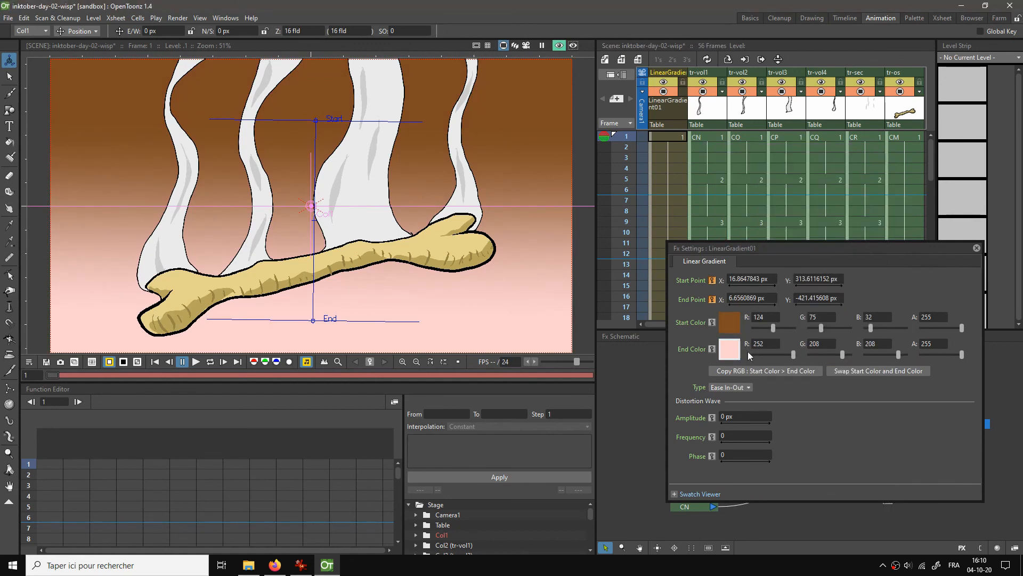
Change the gradient's end color to reddish brown, RGB 168, 92, 69, and close the effect settings
{"action": "left_click", "coordinate": [728, 352]}
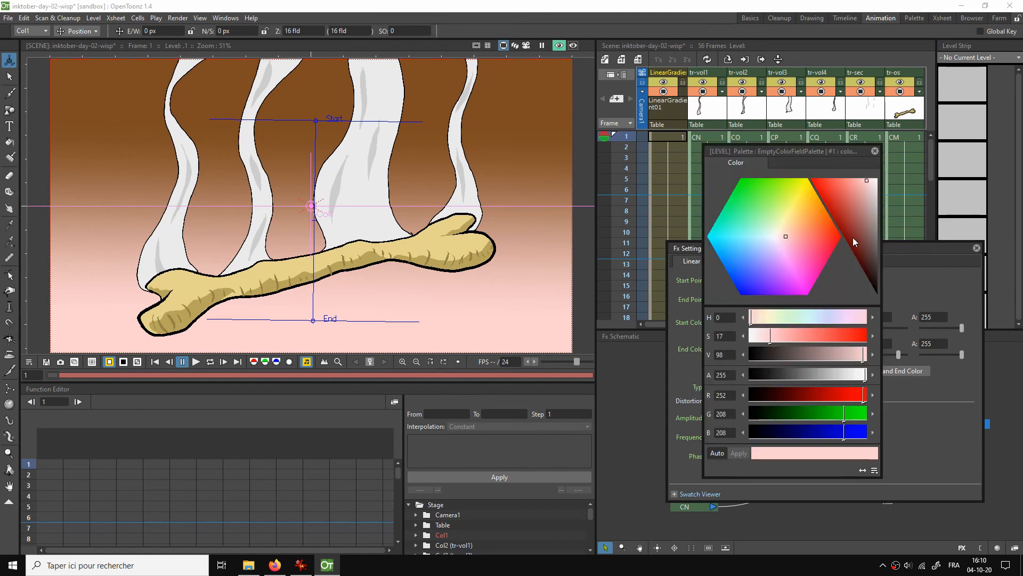
{"action": "left_click_drag", "start_coordinate": [805, 235], "coordinate": [852, 217]}
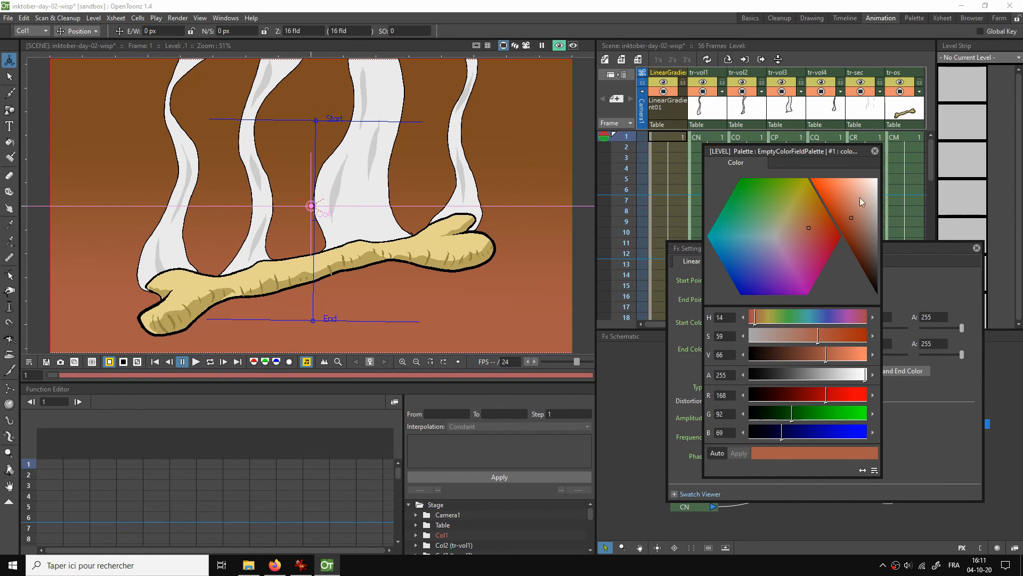
{"action": "left_click", "coordinate": [874, 151]}
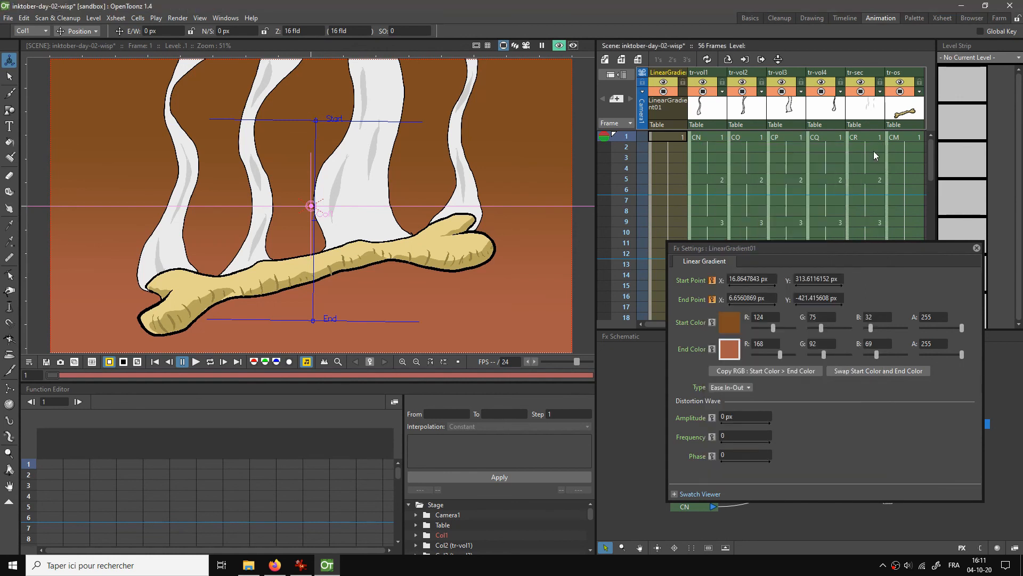
{"action": "left_click", "coordinate": [976, 248]}
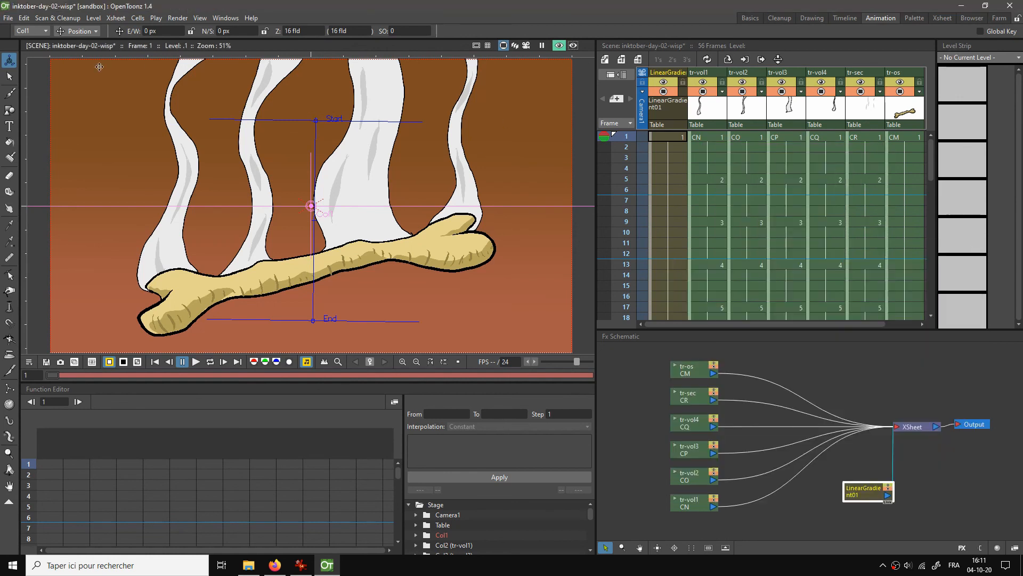
Switch to the Selection tool, loop the animation over the gradient background, and watch it in full screen
{"action": "left_click", "coordinate": [9, 76]}
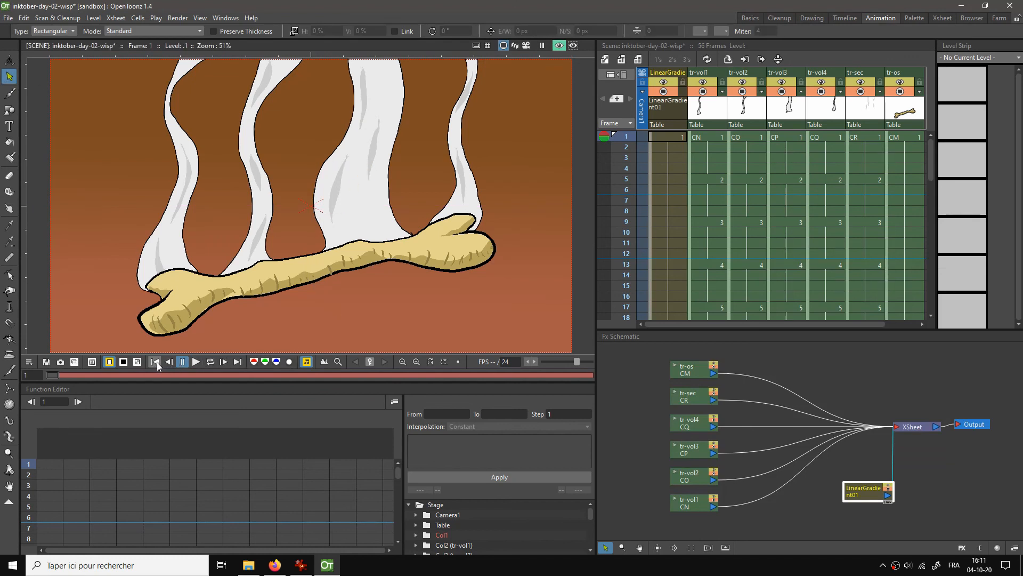
{"action": "left_click", "coordinate": [211, 361]}
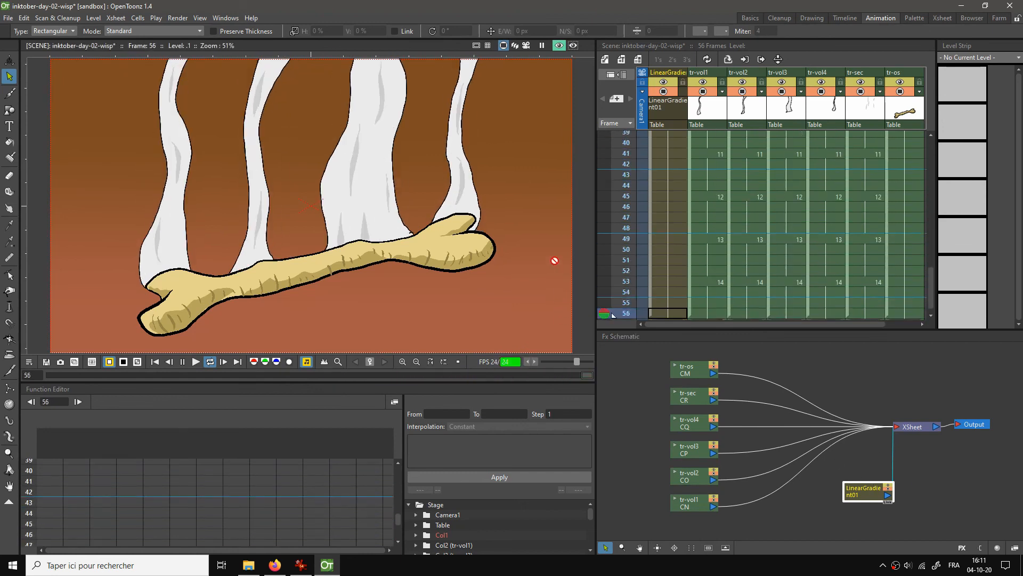
{"action": "right_click", "coordinate": [523, 206]}
{"action": "left_click", "coordinate": [549, 210]}
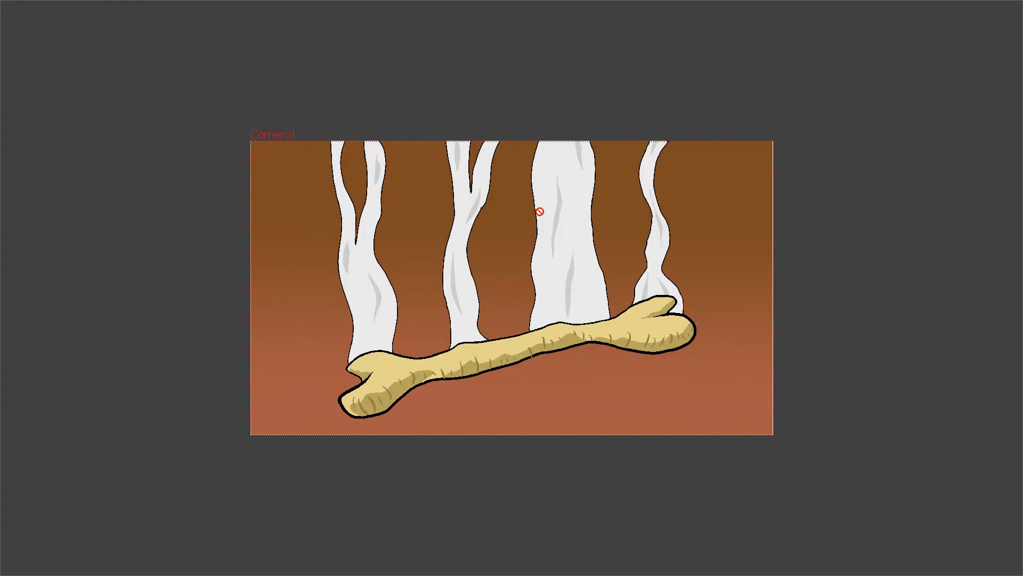